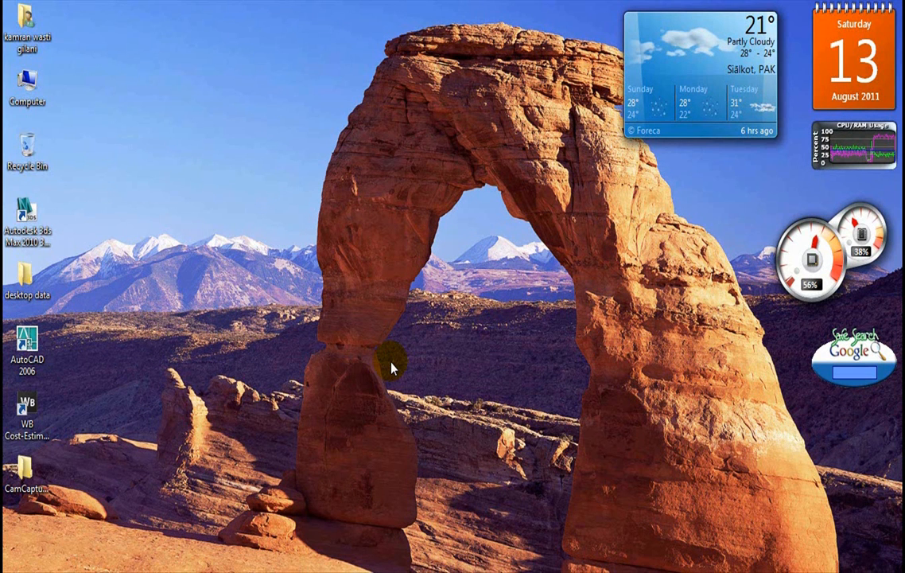
Step: Launch WB Cost-Estimator from its desktop shortcut and create a new project
{"action": "left_click", "coordinate": [35, 418]}
{"action": "right_click", "coordinate": [35, 419]}
{"action": "left_click", "coordinate": [90, 109]}
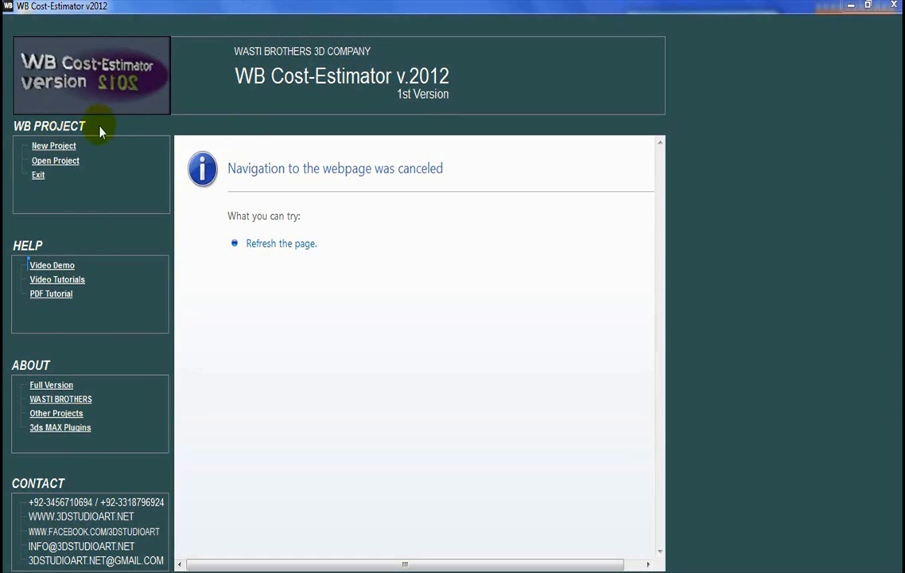
{"action": "left_click", "coordinate": [54, 146]}
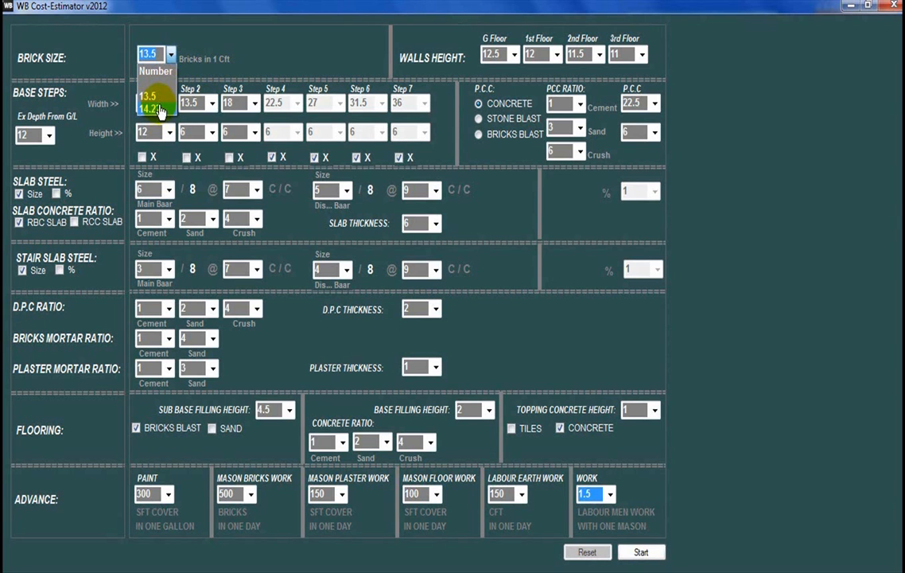
Step: Set the brick size to 13.5 bricks in 1 Cft
{"action": "left_click", "coordinate": [151, 97]}
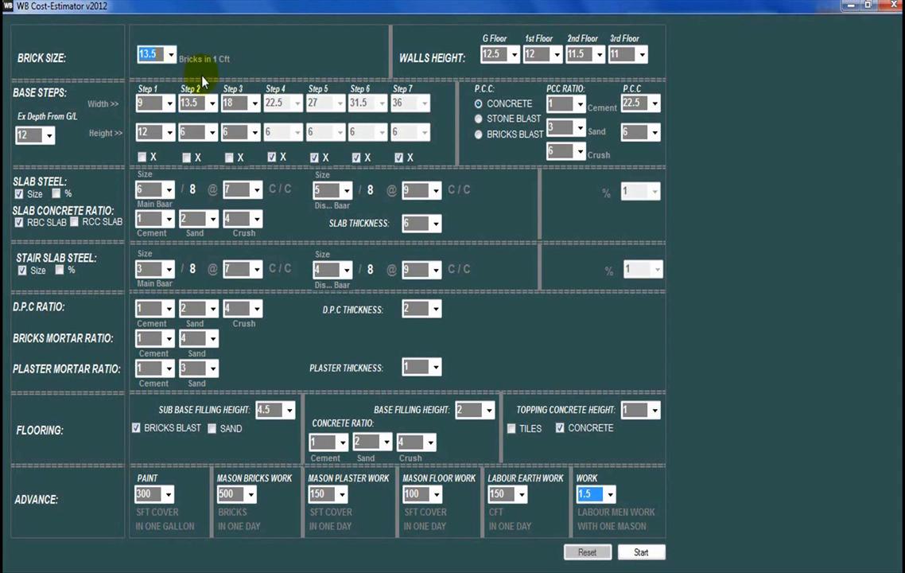
{"action": "left_click", "coordinate": [169, 54]}
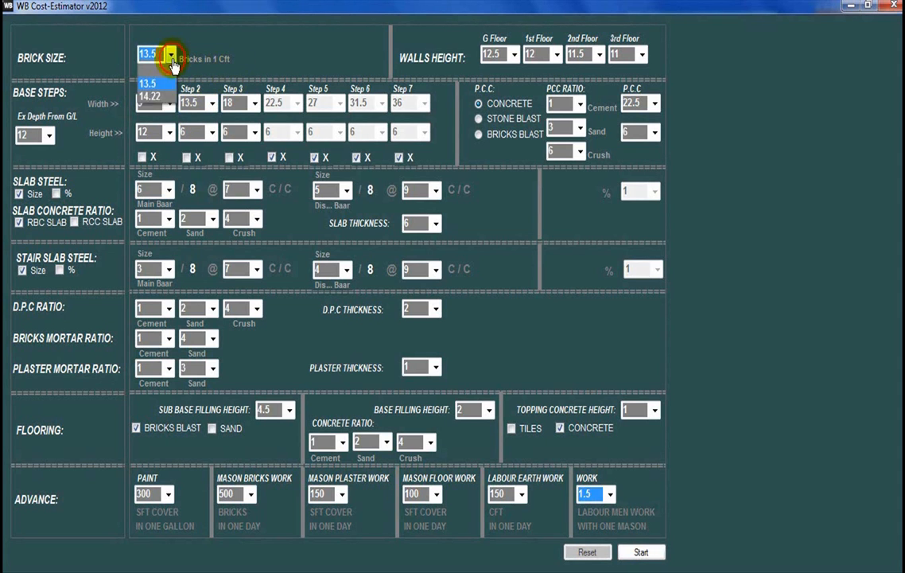
{"action": "left_click", "coordinate": [151, 90]}
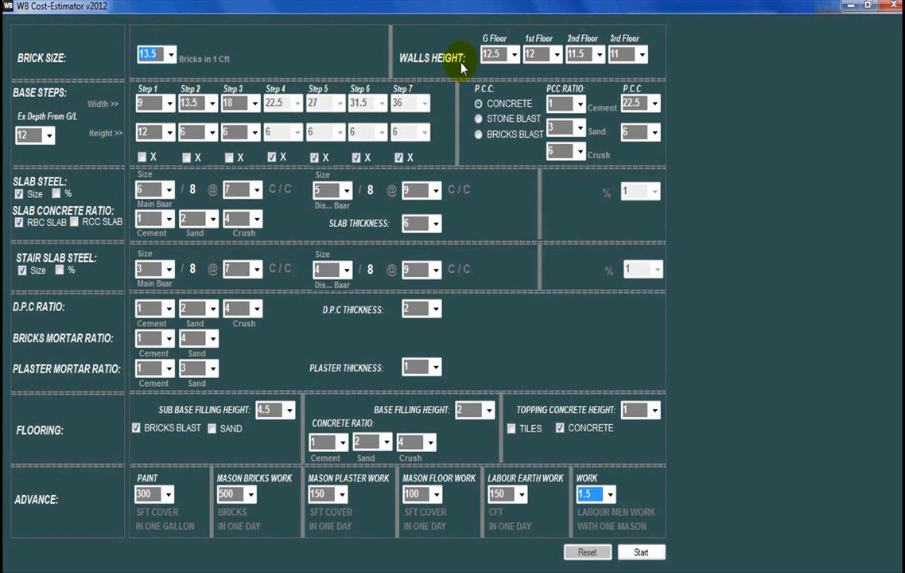
Step: Examine the available wall heights in feet for the ground, 1st, 2nd and 3rd floors
{"action": "left_click", "coordinate": [515, 58]}
{"action": "left_click", "coordinate": [558, 58]}
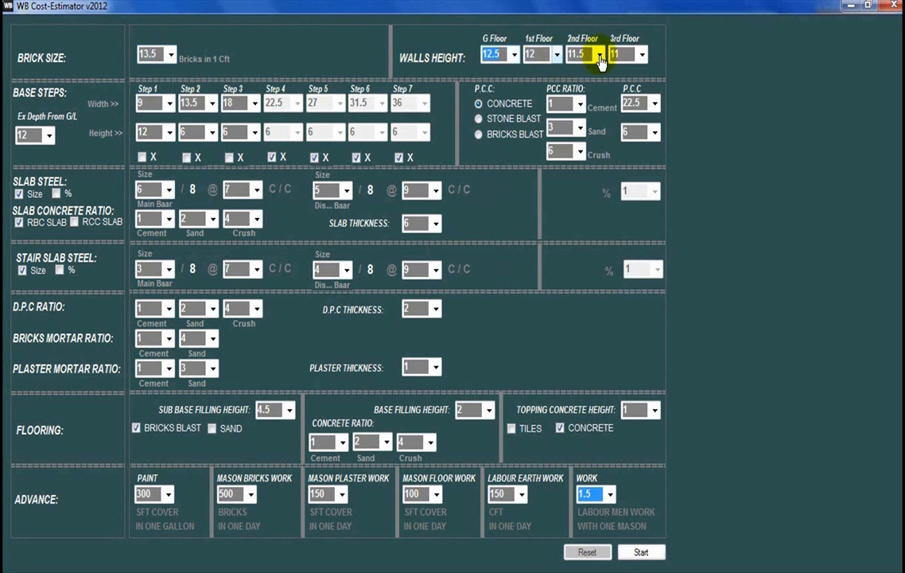
{"action": "left_click", "coordinate": [513, 56]}
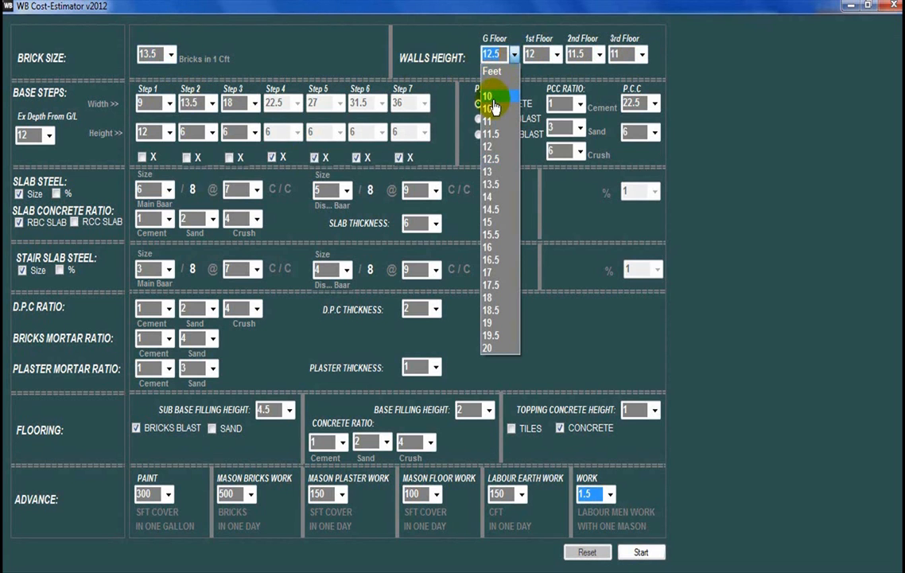
{"action": "left_click", "coordinate": [411, 71]}
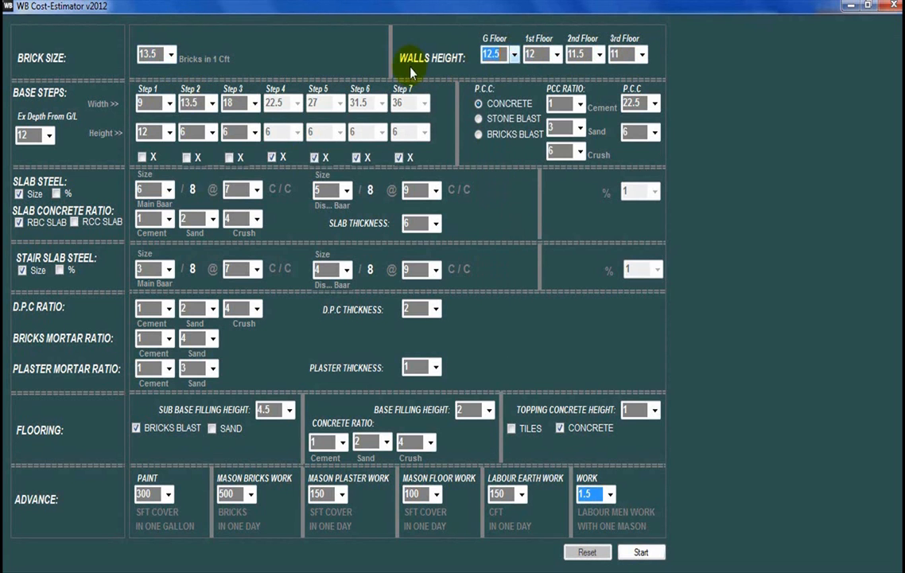
{"action": "left_click", "coordinate": [514, 55]}
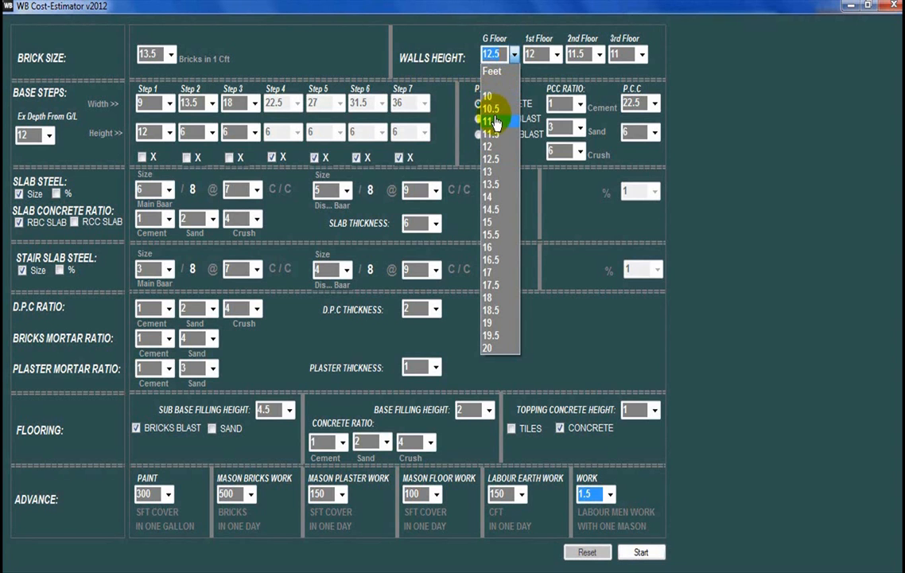
{"action": "left_click", "coordinate": [557, 54]}
{"action": "left_click", "coordinate": [557, 54]}
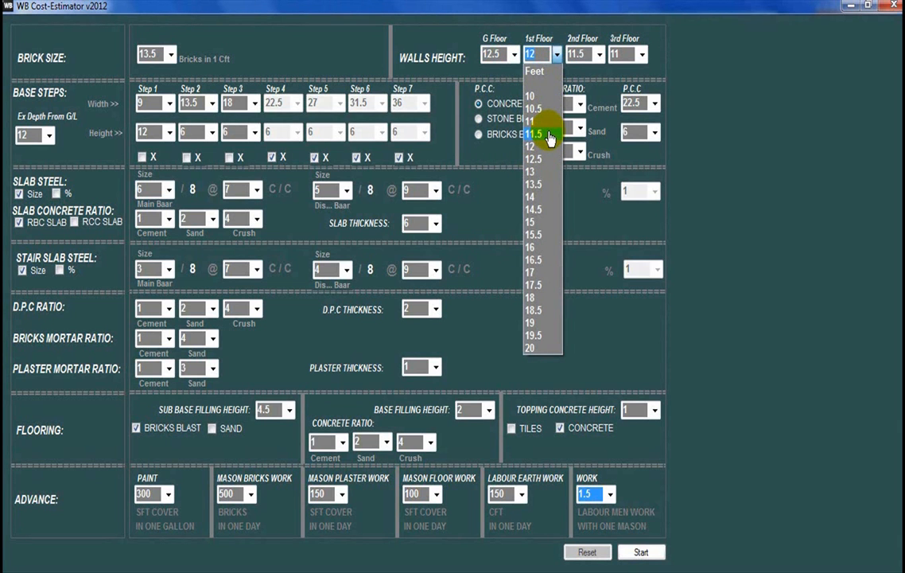
{"action": "left_click", "coordinate": [599, 54]}
{"action": "left_click", "coordinate": [599, 54]}
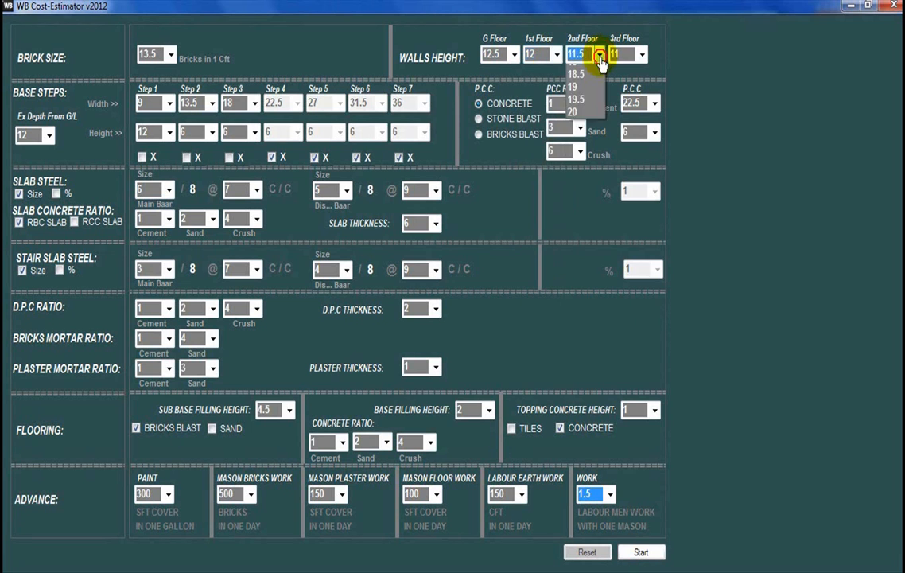
{"action": "left_click", "coordinate": [654, 54]}
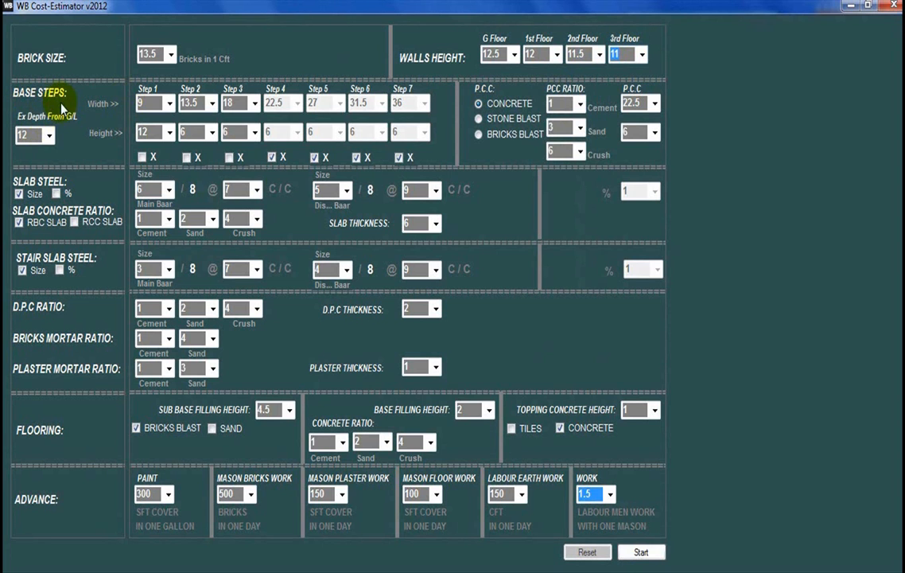
Step: Enable base steps 4, 5, 6 and 7
{"action": "left_click", "coordinate": [272, 157]}
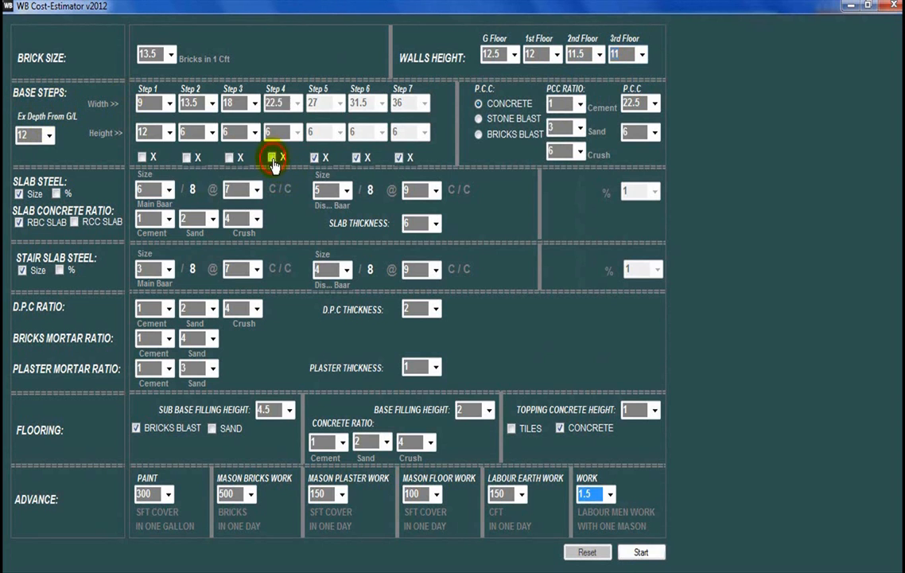
{"action": "left_click", "coordinate": [315, 157]}
{"action": "left_click", "coordinate": [356, 157]}
{"action": "left_click", "coordinate": [399, 156]}
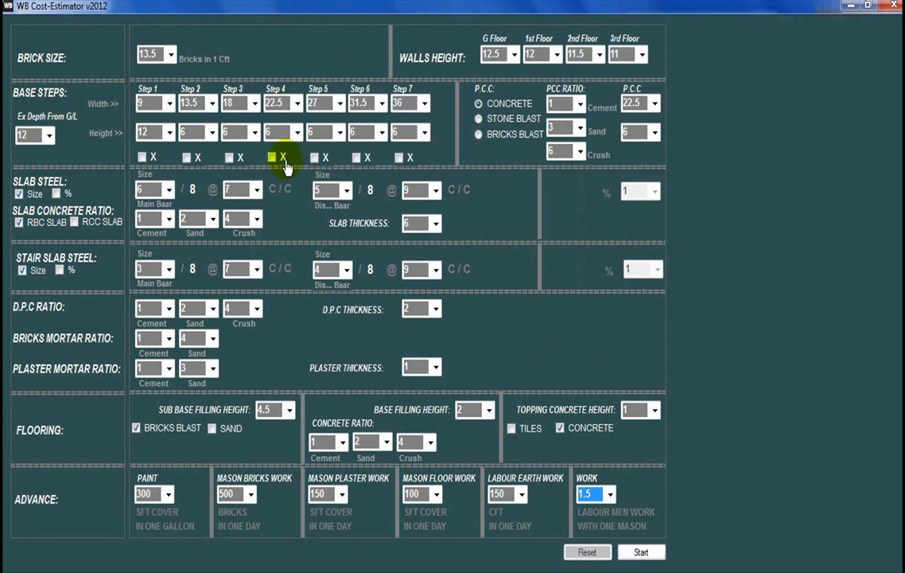
Step: Examine the width and height options in inches offered for the base steps
{"action": "left_click", "coordinate": [169, 105]}
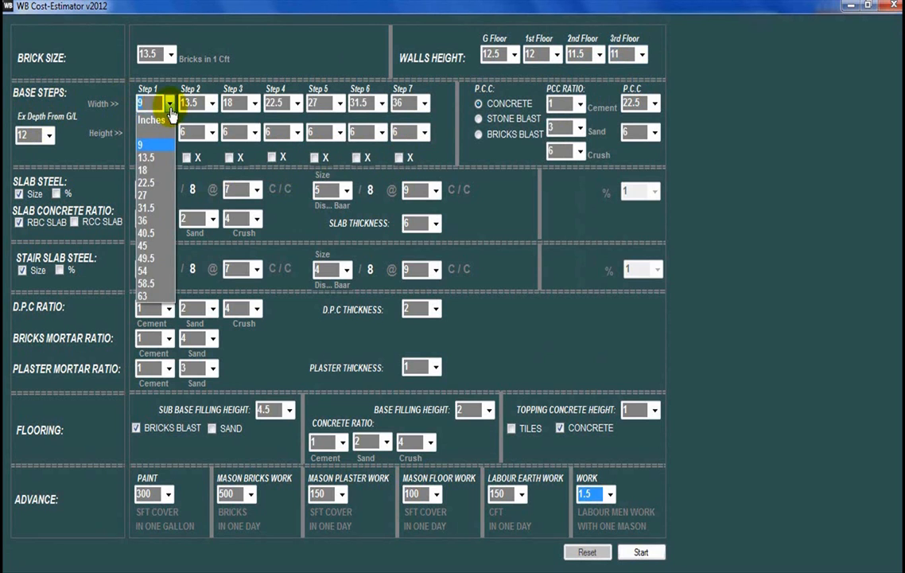
{"action": "left_click", "coordinate": [212, 103]}
{"action": "left_click", "coordinate": [232, 107]}
{"action": "left_click", "coordinate": [255, 103]}
{"action": "left_click", "coordinate": [288, 108]}
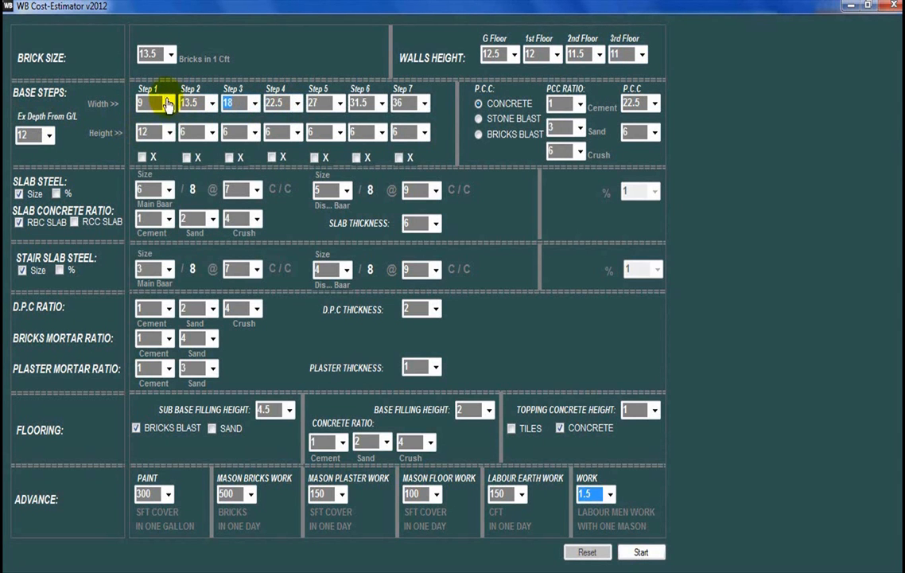
{"action": "left_click", "coordinate": [170, 133]}
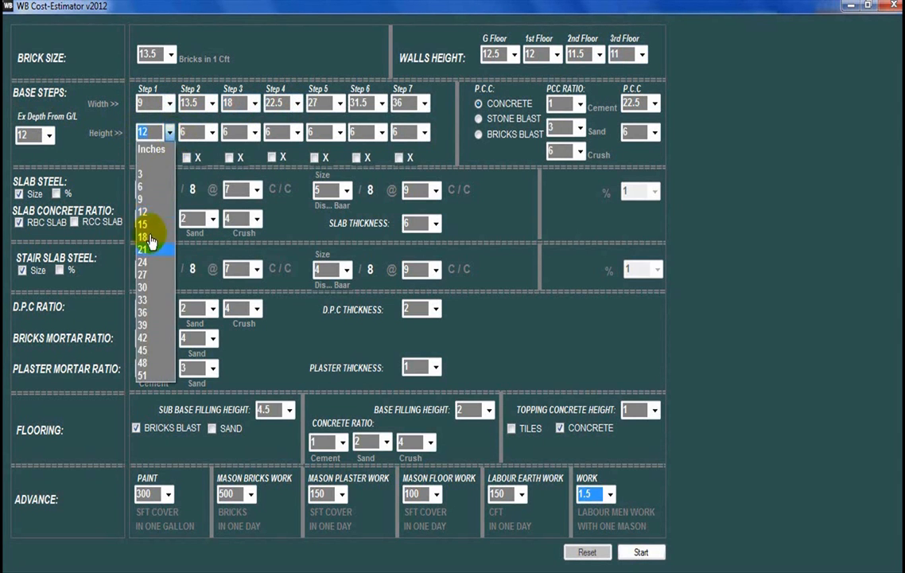
{"action": "left_click", "coordinate": [170, 134]}
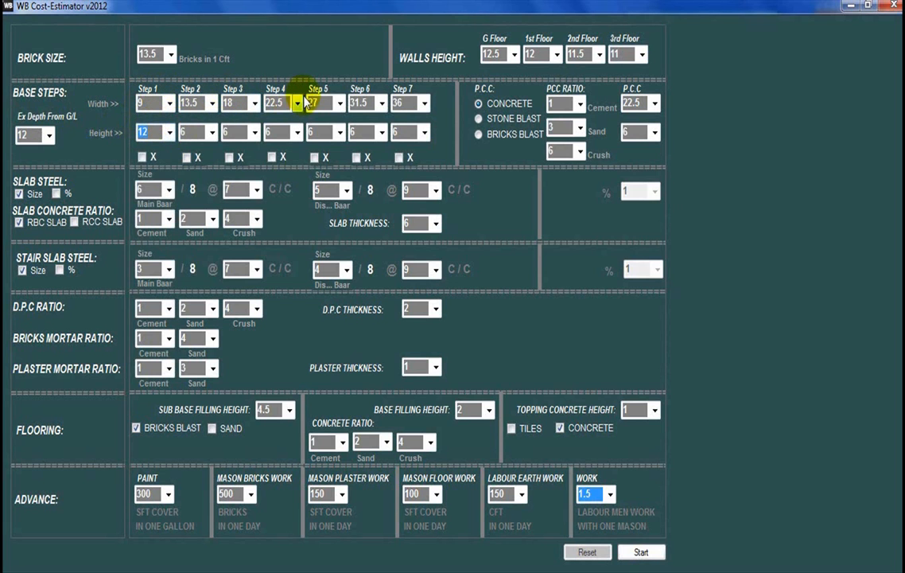
{"action": "left_click", "coordinate": [425, 104]}
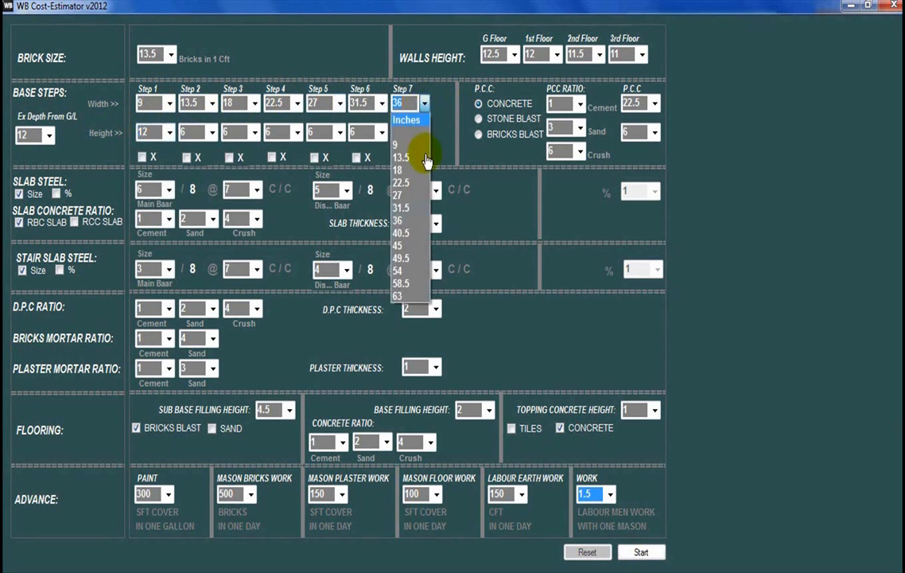
{"action": "left_click", "coordinate": [424, 109]}
Step: Exclude base steps 1 to 5 from the foundation
{"action": "left_click", "coordinate": [142, 157]}
{"action": "left_click", "coordinate": [186, 157]}
{"action": "left_click", "coordinate": [230, 157]}
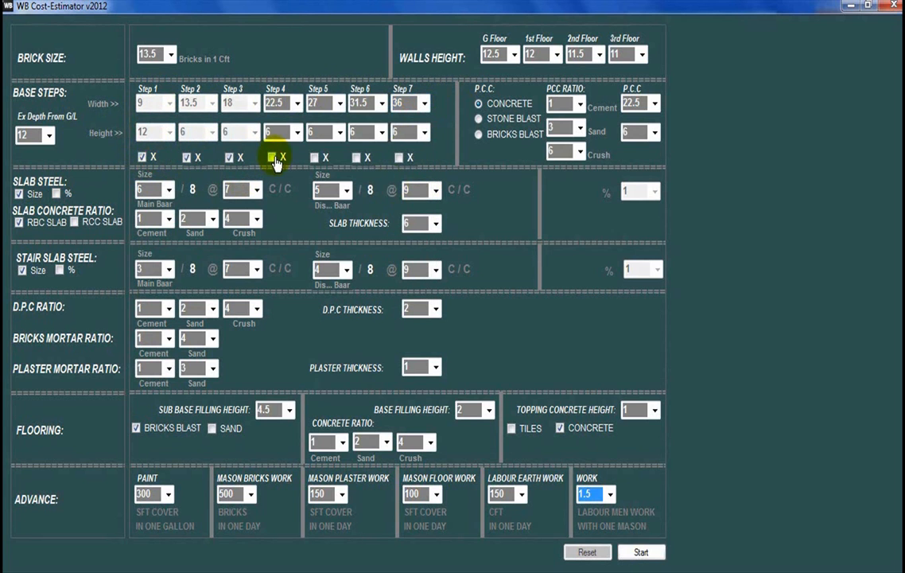
{"action": "left_click", "coordinate": [272, 158]}
{"action": "left_click", "coordinate": [315, 157]}
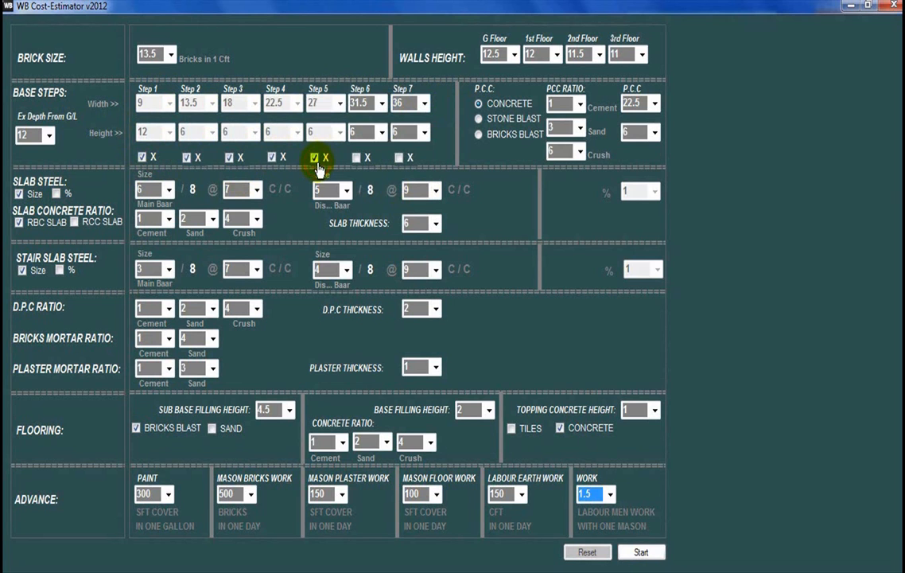
Step: Re-enable base steps 1 to 5
{"action": "left_click", "coordinate": [315, 158]}
{"action": "left_click", "coordinate": [272, 158]}
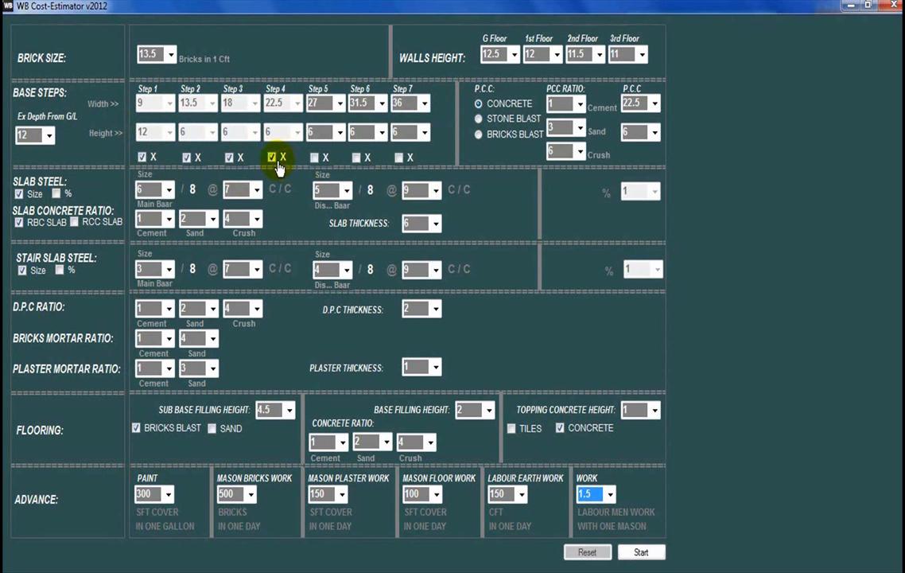
{"action": "left_click", "coordinate": [230, 157]}
{"action": "left_click", "coordinate": [186, 157]}
{"action": "left_click", "coordinate": [143, 157]}
Step: Exclude base steps 4, 5, 6 and 7, leaving only the first three steps active
{"action": "left_click", "coordinate": [399, 158]}
{"action": "left_click", "coordinate": [357, 157]}
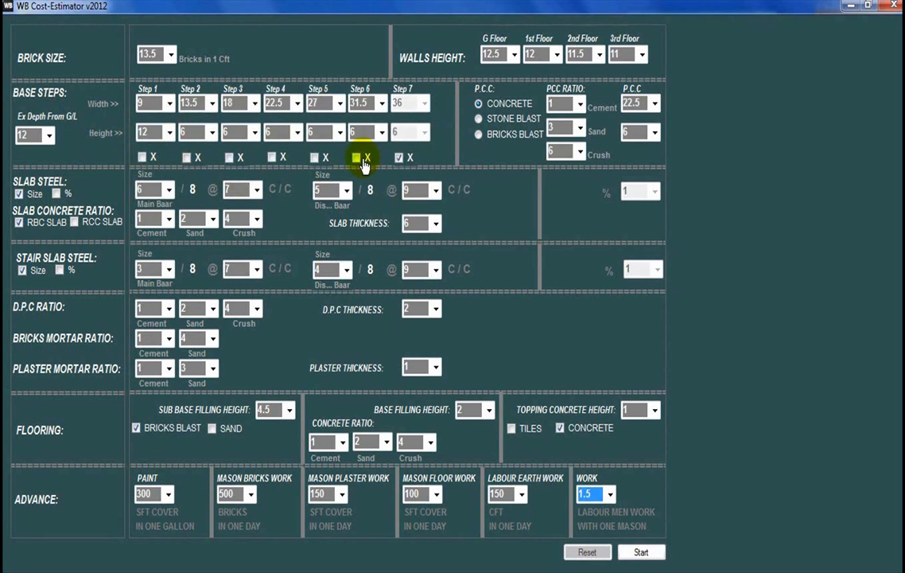
{"action": "left_click", "coordinate": [315, 157]}
{"action": "left_click", "coordinate": [272, 157]}
{"action": "left_click", "coordinate": [280, 158]}
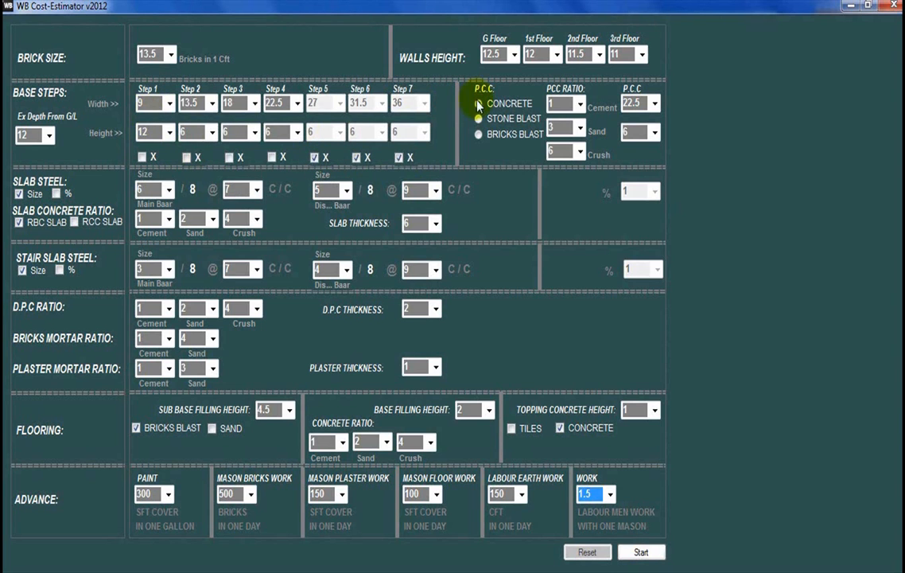
{"action": "left_click", "coordinate": [273, 158]}
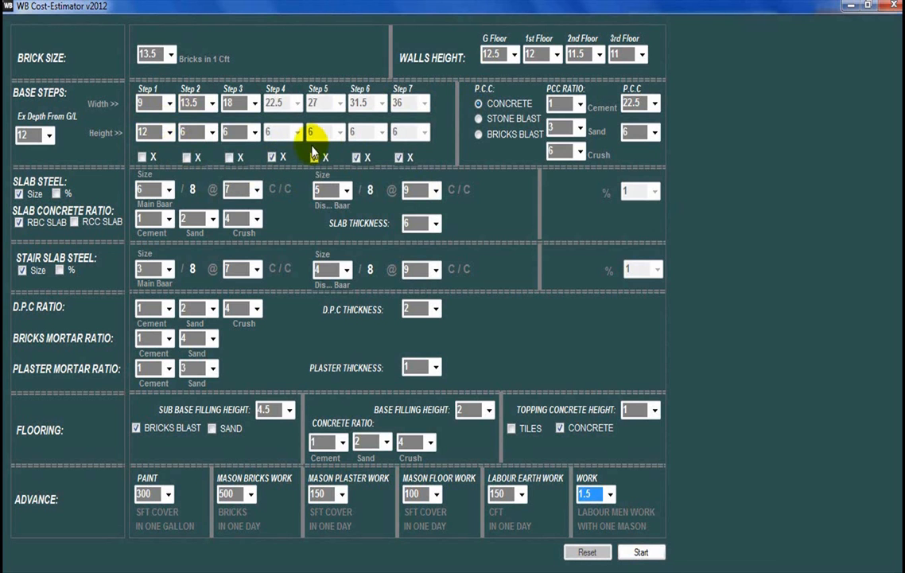
Step: Set base step 1 to a width of 9 inches and a height of 12 inches
{"action": "left_click", "coordinate": [153, 104]}
{"action": "left_click", "coordinate": [148, 145]}
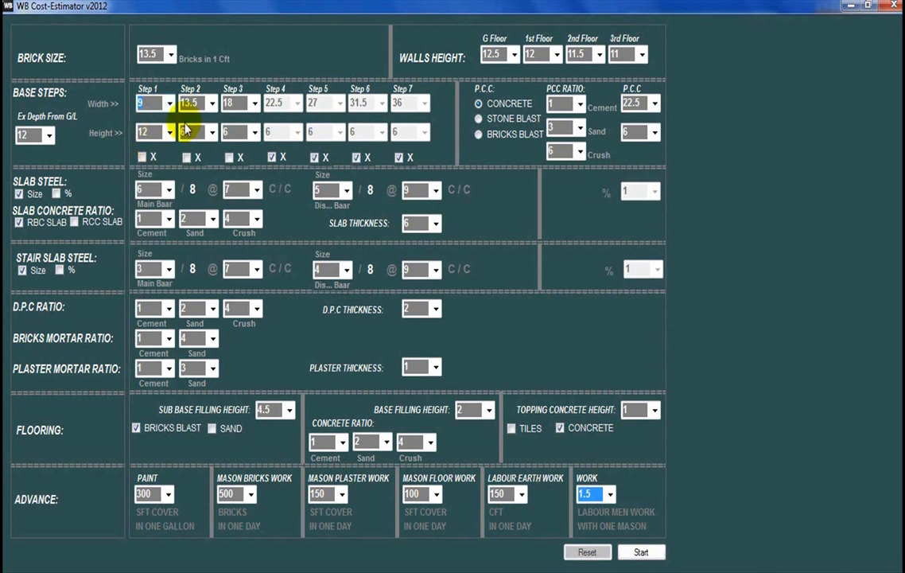
{"action": "left_click", "coordinate": [214, 104]}
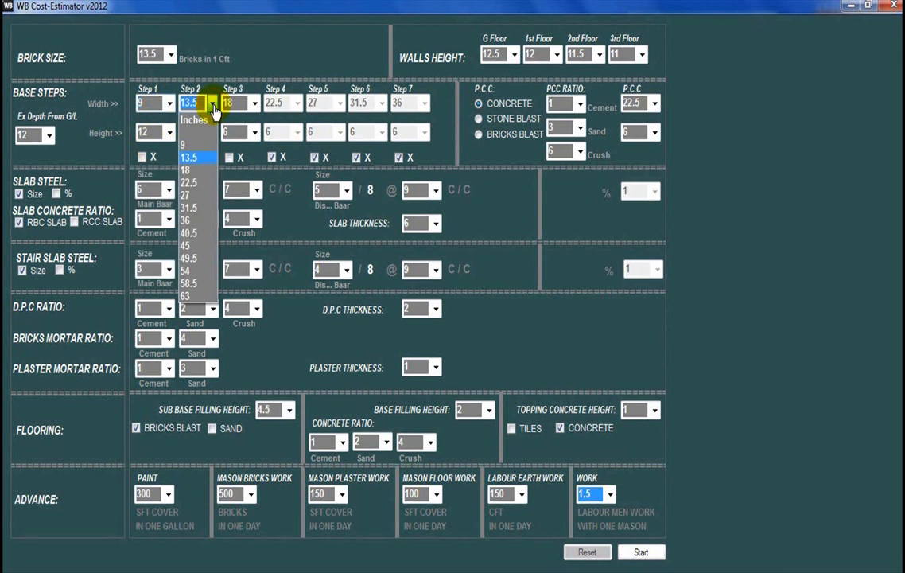
{"action": "left_click", "coordinate": [151, 132]}
{"action": "left_click", "coordinate": [146, 205]}
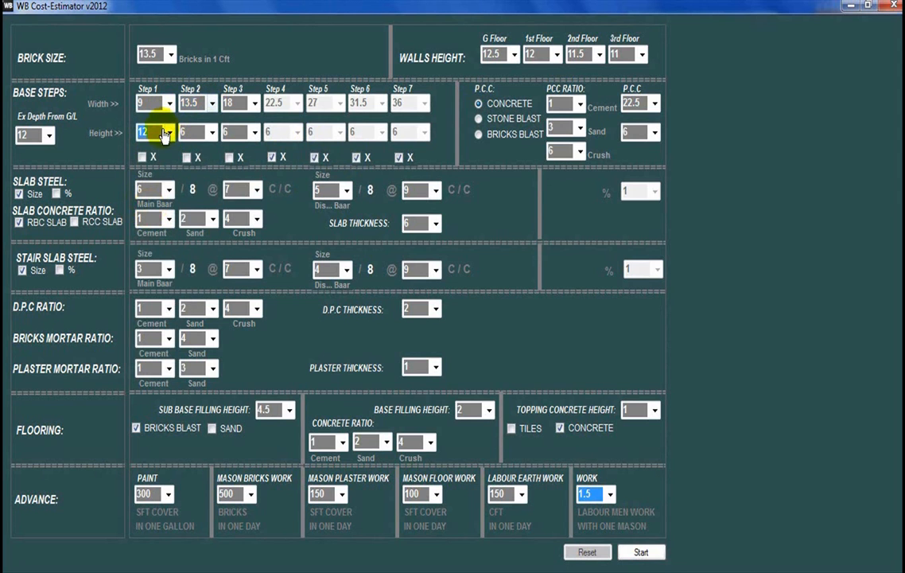
Step: Set base step 2 to a width of 13.5 inches and a height of 6 inches
{"action": "left_click", "coordinate": [214, 104]}
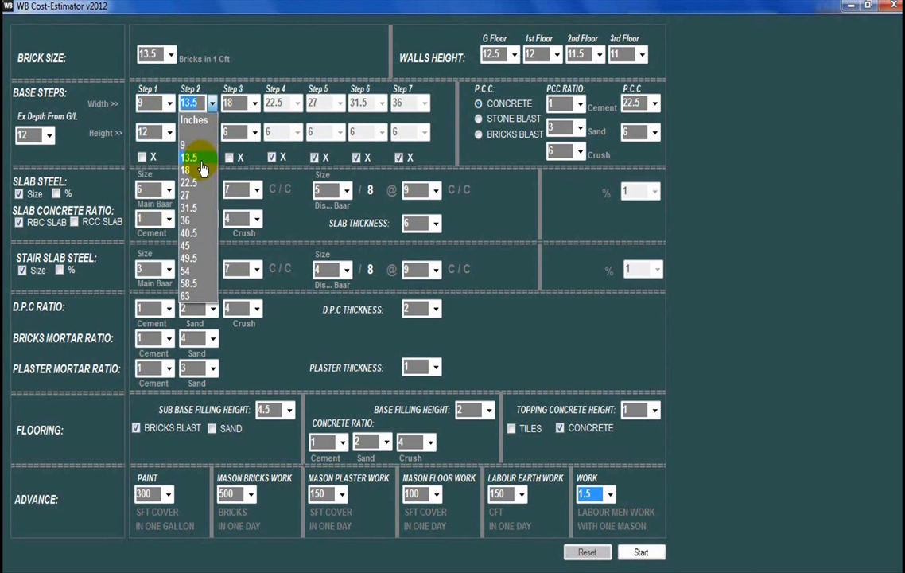
{"action": "left_click", "coordinate": [200, 159]}
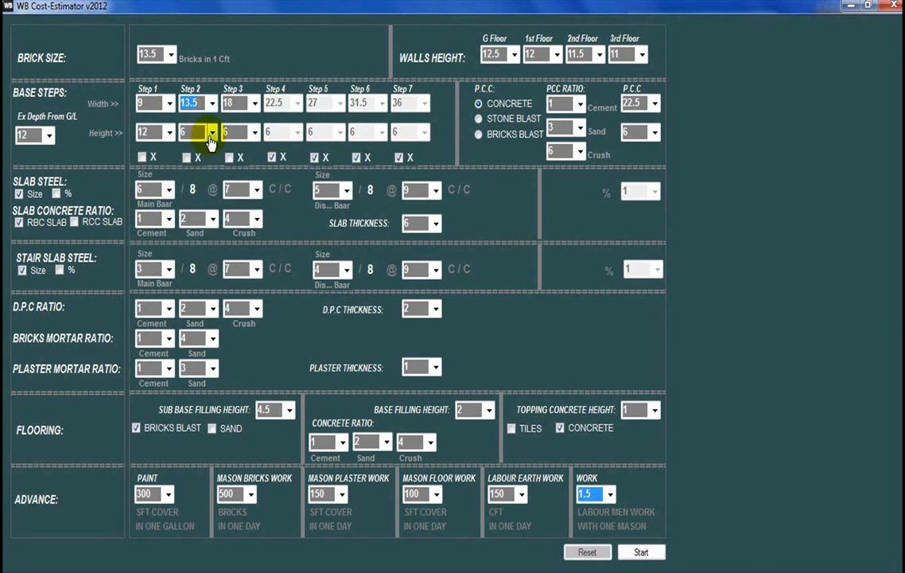
{"action": "left_click", "coordinate": [211, 132]}
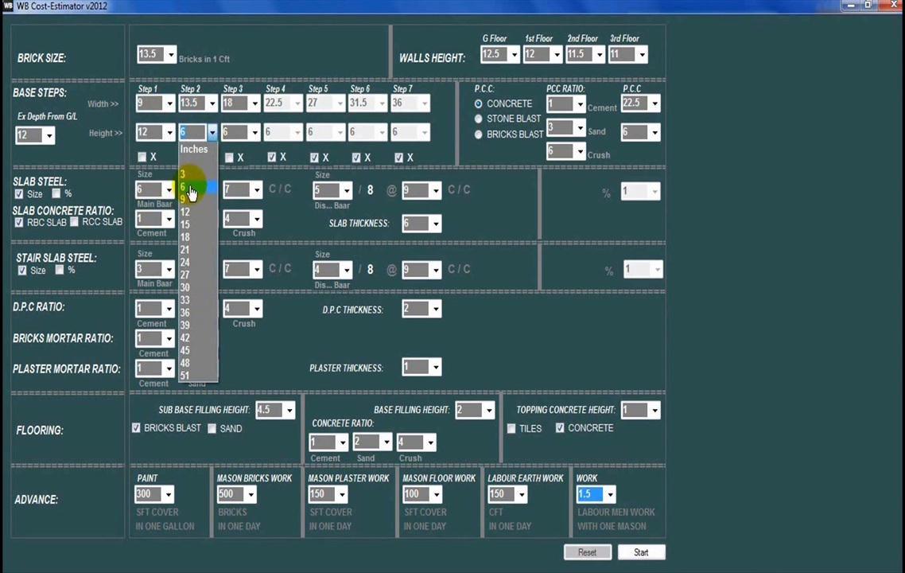
{"action": "left_click", "coordinate": [185, 187]}
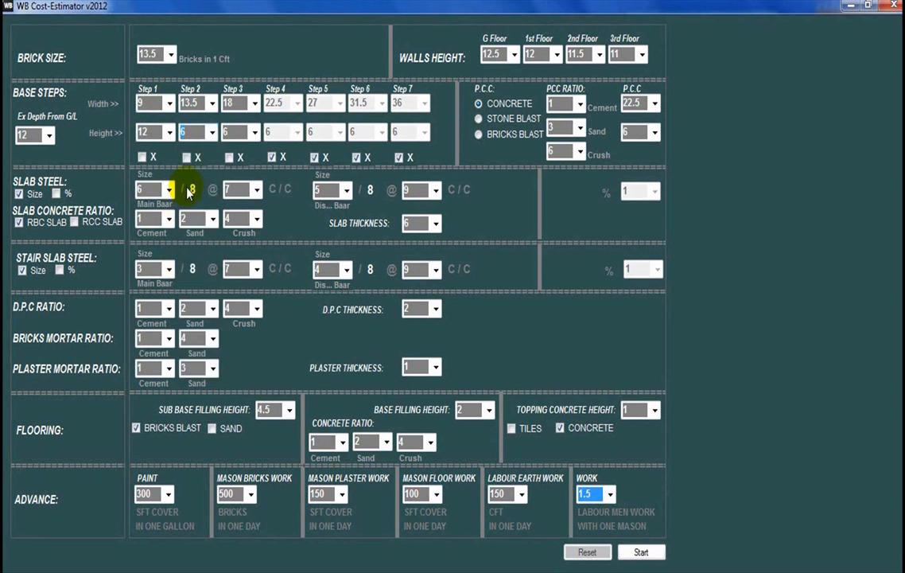
Step: Set base step 3 to a width of 18 inches and a height of 6 inches
{"action": "left_click", "coordinate": [257, 110]}
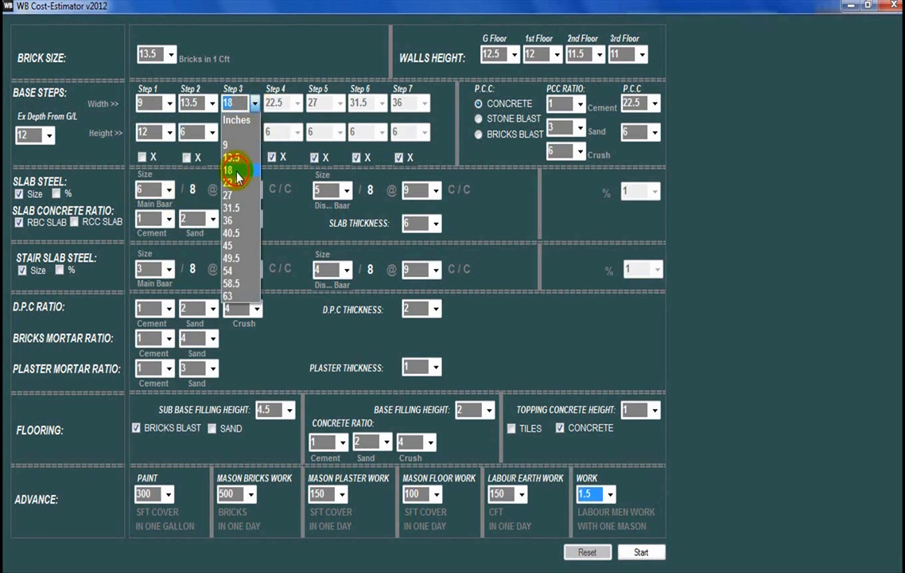
{"action": "left_click", "coordinate": [236, 175]}
{"action": "left_click", "coordinate": [254, 103]}
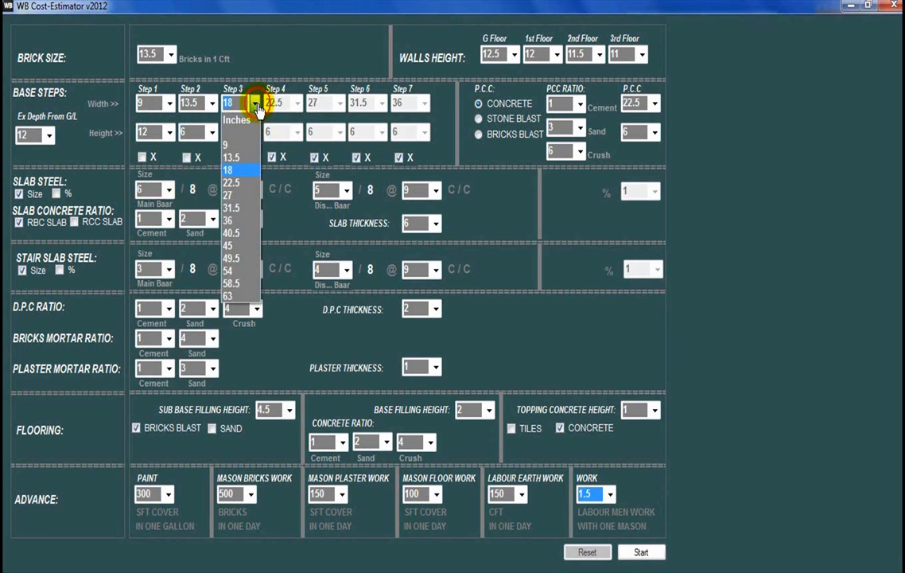
{"action": "left_click", "coordinate": [242, 171]}
{"action": "left_click", "coordinate": [247, 133]}
{"action": "left_click", "coordinate": [243, 132]}
{"action": "left_click", "coordinate": [244, 132]}
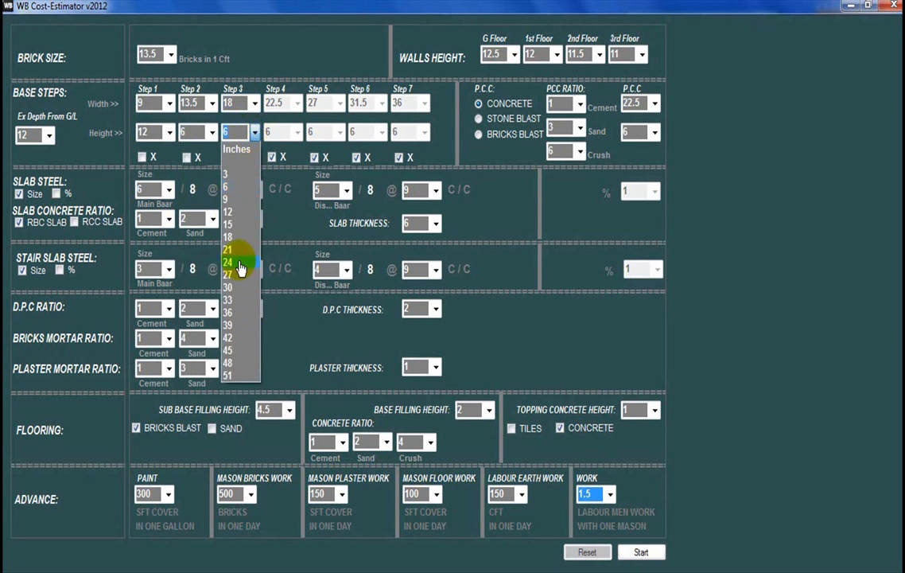
{"action": "left_click", "coordinate": [235, 193]}
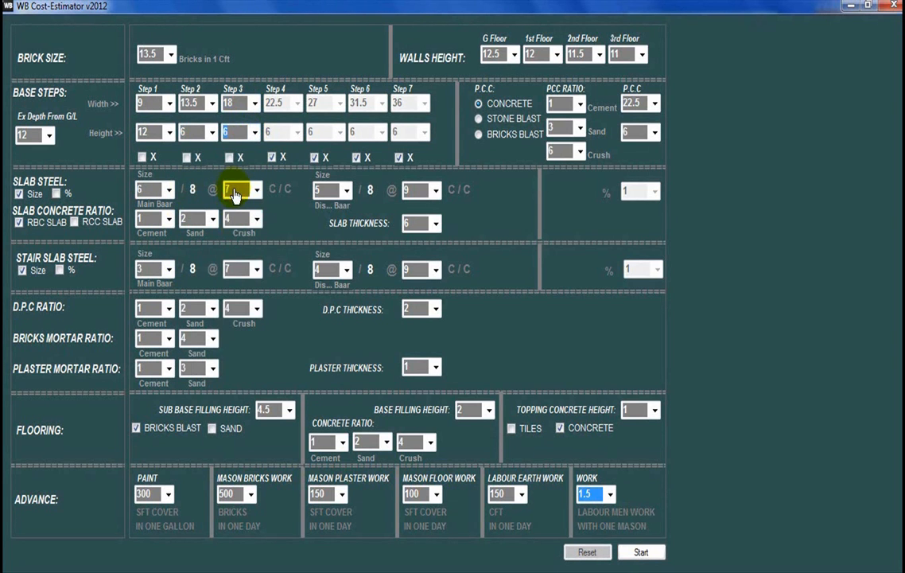
{"action": "left_click", "coordinate": [273, 157]}
{"action": "left_click", "coordinate": [273, 157]}
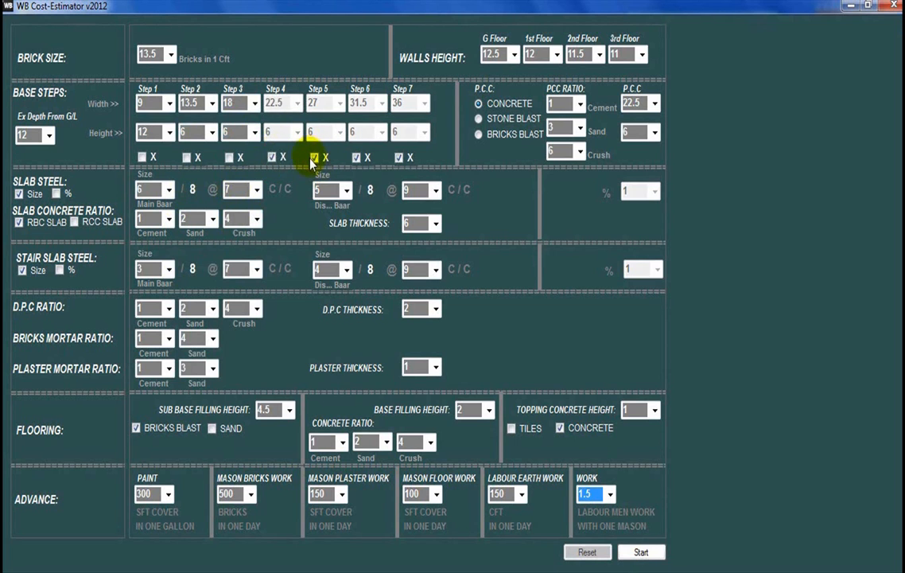
{"action": "left_click", "coordinate": [282, 161]}
{"action": "left_click", "coordinate": [282, 160]}
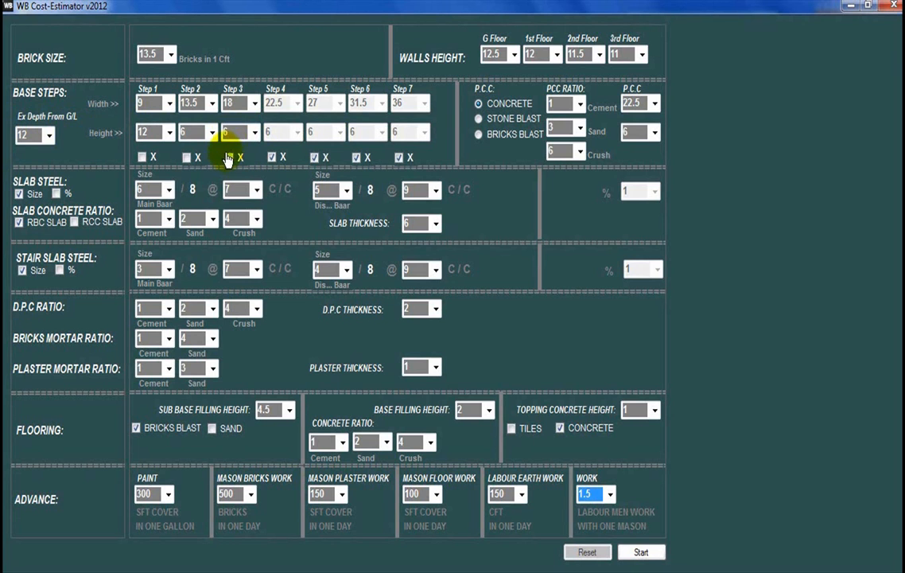
Step: Set the excavation depth from ground level to 18 inches
{"action": "left_click", "coordinate": [31, 134]}
{"action": "left_click", "coordinate": [27, 214]}
{"action": "left_click", "coordinate": [49, 137]}
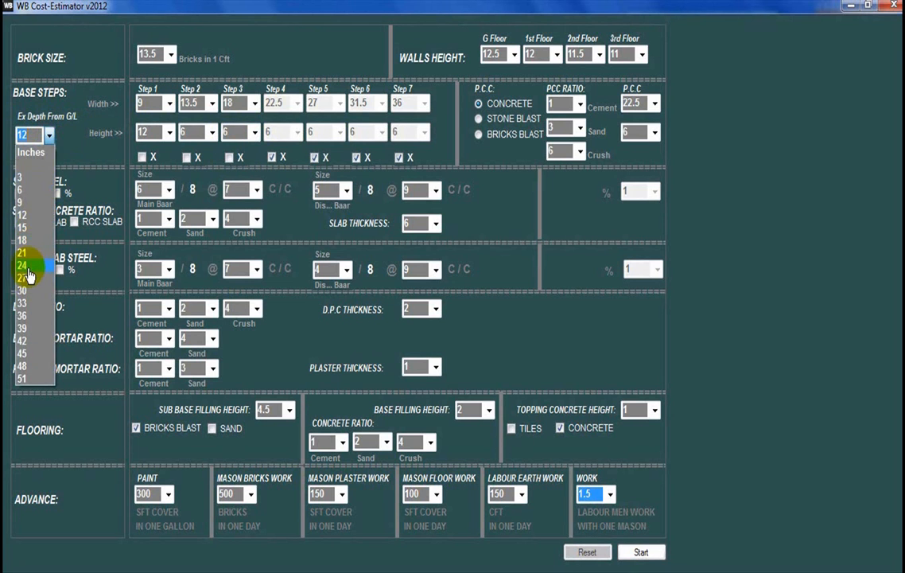
{"action": "left_click", "coordinate": [32, 244]}
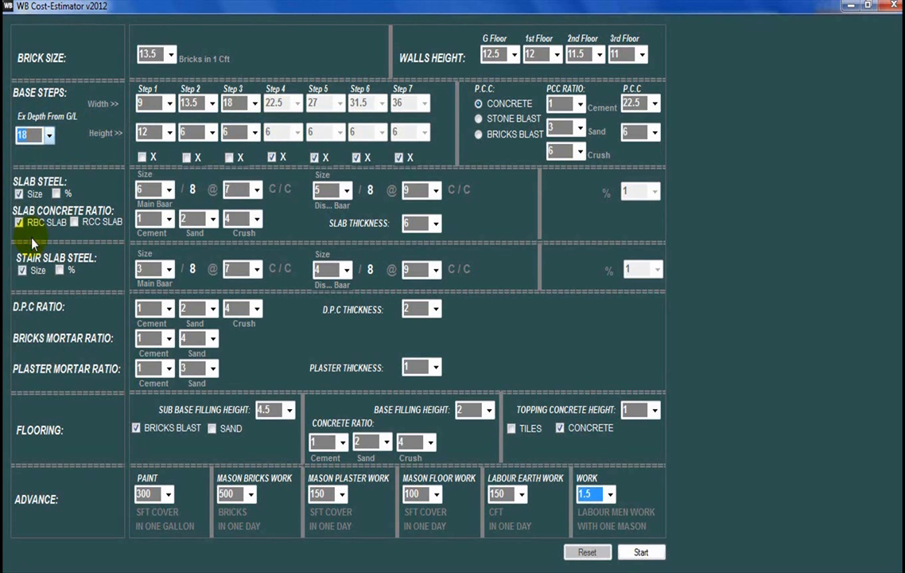
{"action": "left_click", "coordinate": [32, 135]}
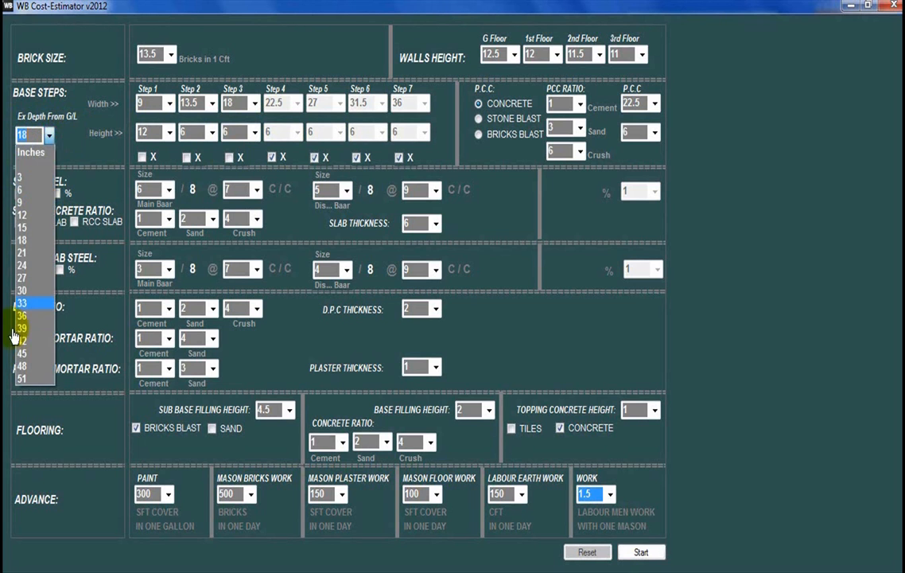
{"action": "left_click", "coordinate": [32, 241]}
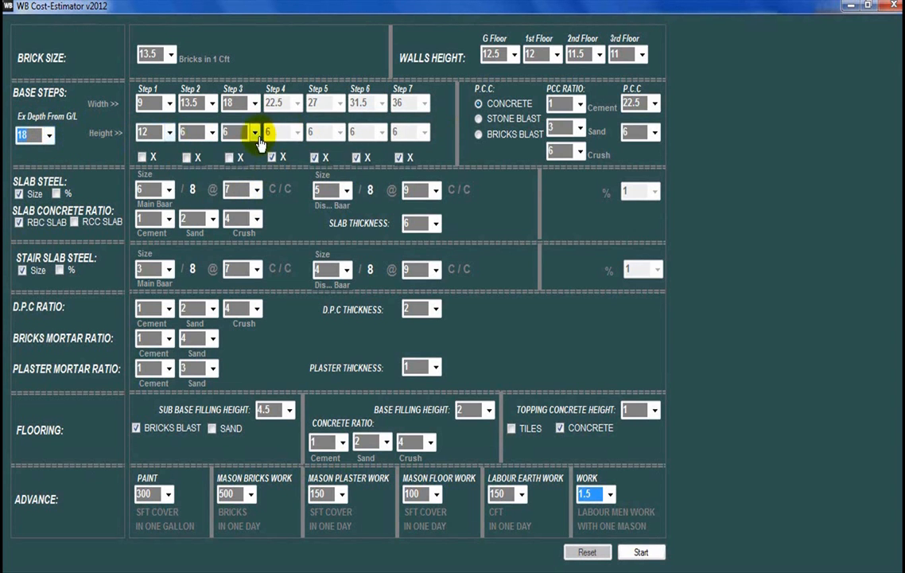
{"action": "left_click", "coordinate": [49, 135]}
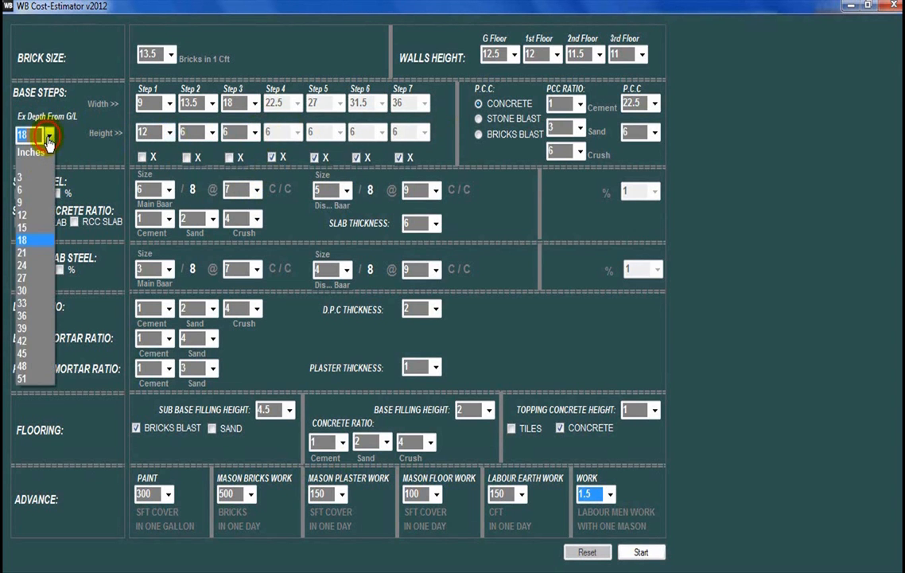
{"action": "left_click", "coordinate": [28, 240]}
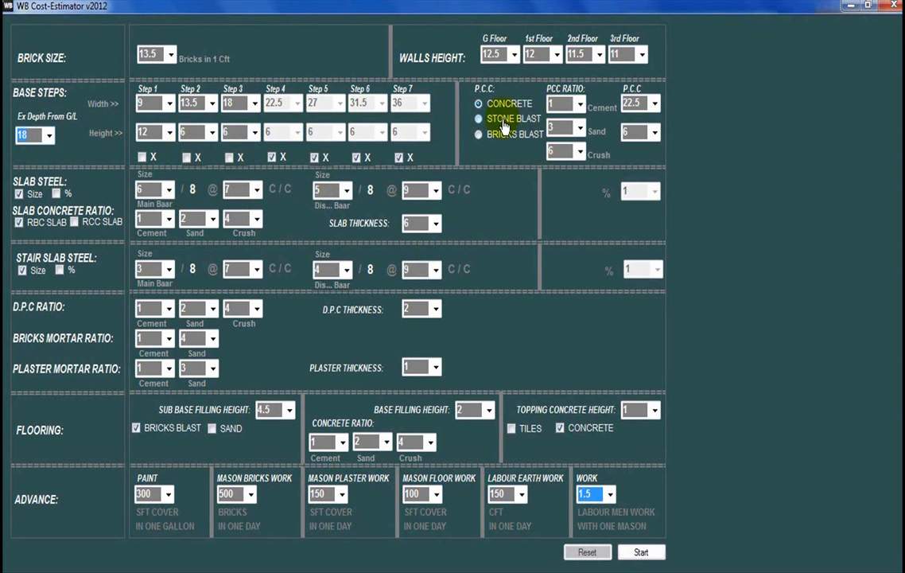
Step: Set the PCC ratio to 1 part cement, 2 parts sand and 4 parts crush
{"action": "left_click", "coordinate": [580, 105]}
{"action": "left_click", "coordinate": [580, 106]}
{"action": "left_click", "coordinate": [581, 129]}
{"action": "left_click", "coordinate": [581, 129]}
{"action": "left_click", "coordinate": [580, 152]}
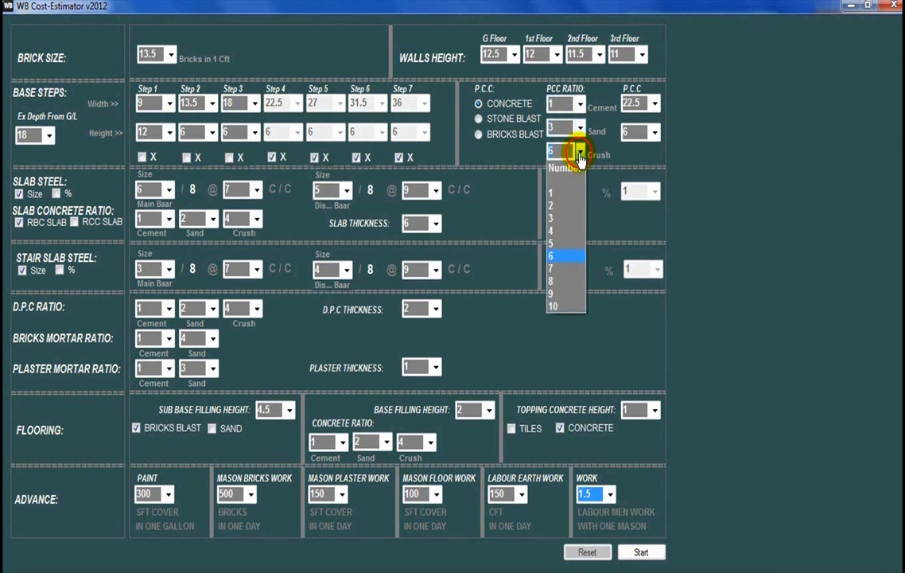
{"action": "left_click", "coordinate": [561, 218]}
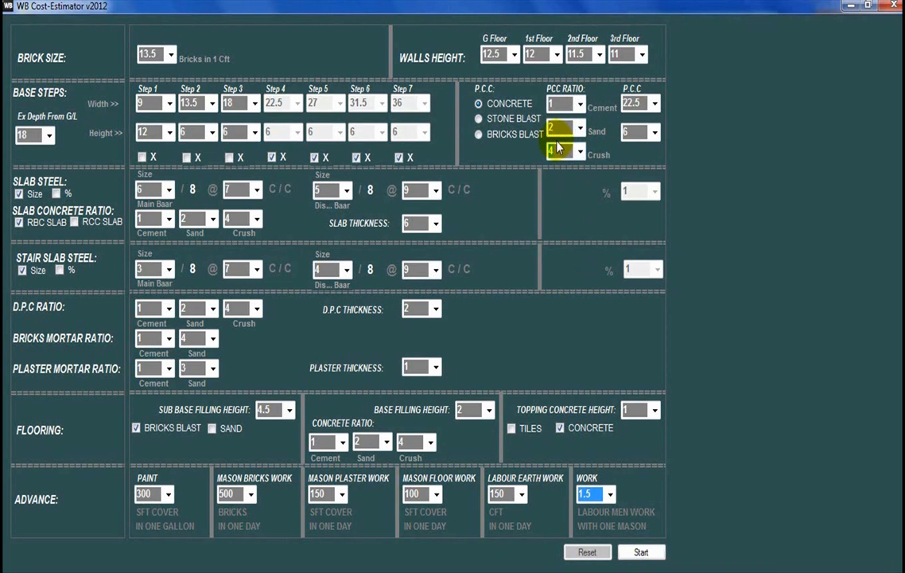
Step: Choose Bricks Blast as the P.C.C. type, with a width of 22.5 inches and a height of 9 inches
{"action": "left_click", "coordinate": [502, 134]}
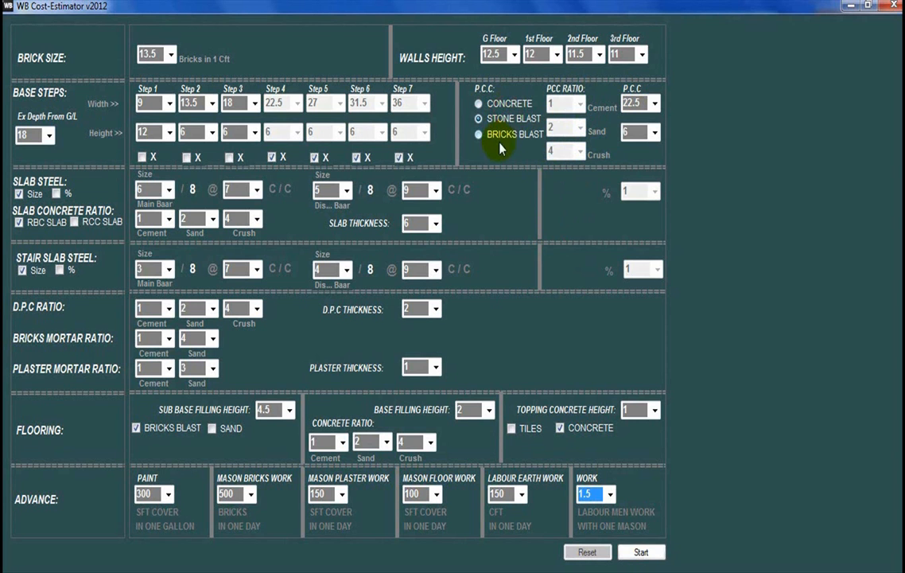
{"action": "left_click", "coordinate": [484, 104]}
{"action": "left_click", "coordinate": [504, 134]}
{"action": "left_click", "coordinate": [505, 105]}
{"action": "left_click", "coordinate": [533, 135]}
{"action": "left_click", "coordinate": [655, 104]}
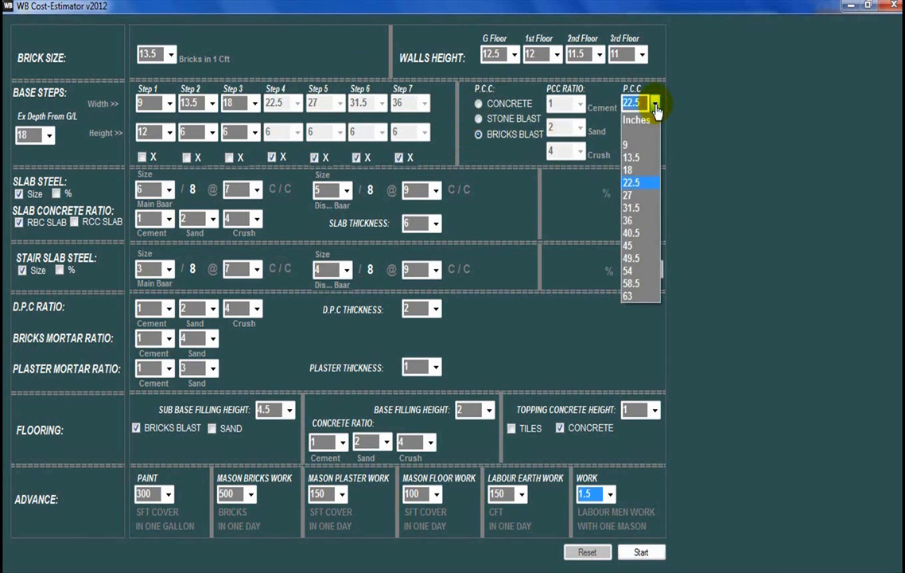
{"action": "left_click", "coordinate": [643, 183]}
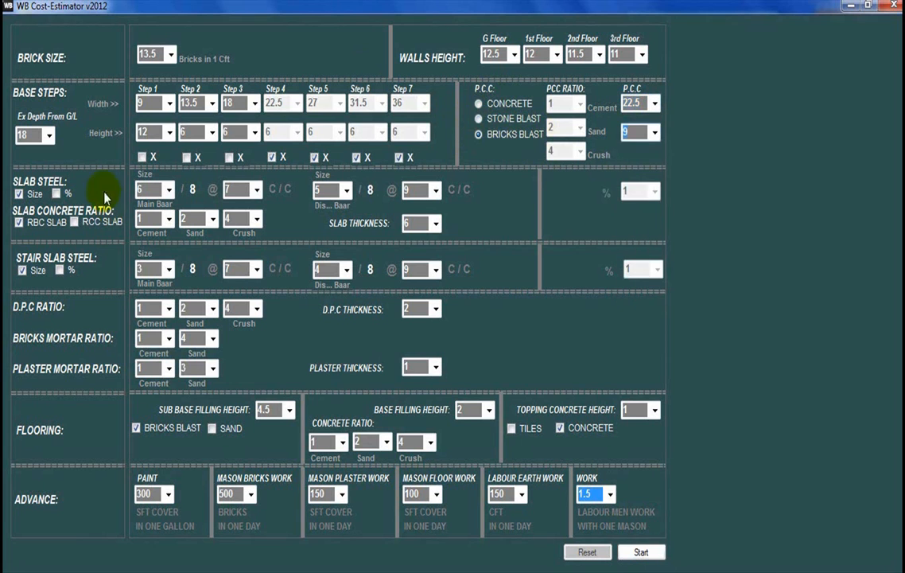
Step: Specify the slab steel by size, with 5/8 main bars spaced 7 inches centre to centre
{"action": "left_click", "coordinate": [56, 193]}
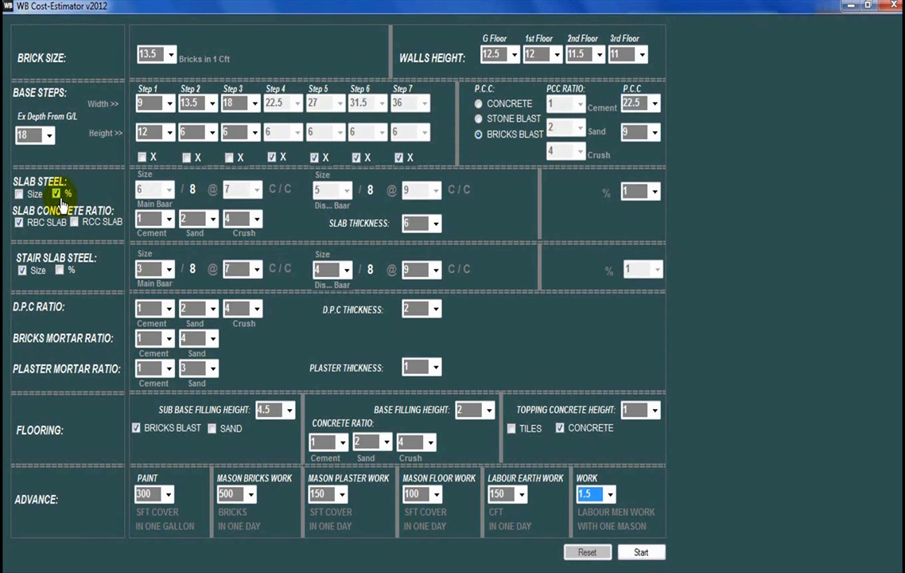
{"action": "left_click", "coordinate": [19, 193]}
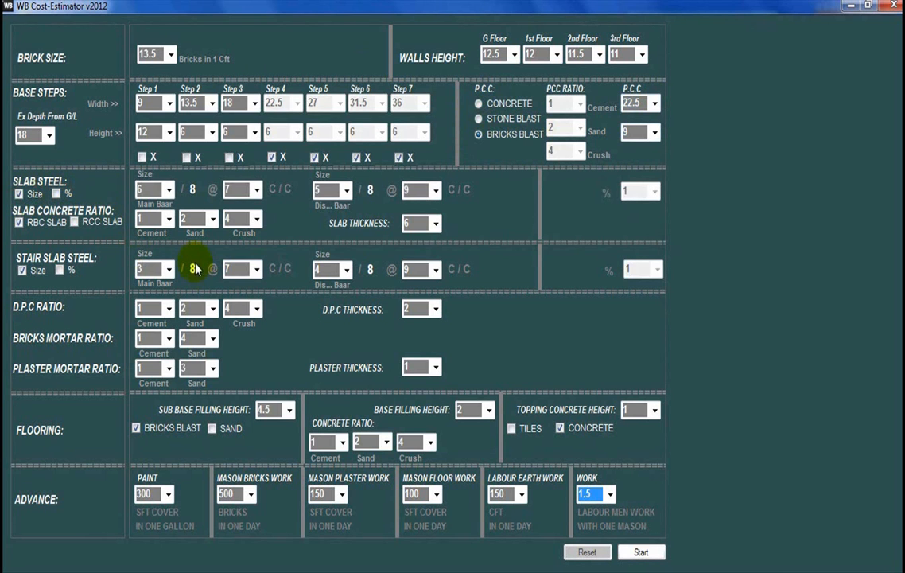
{"action": "left_click", "coordinate": [168, 191]}
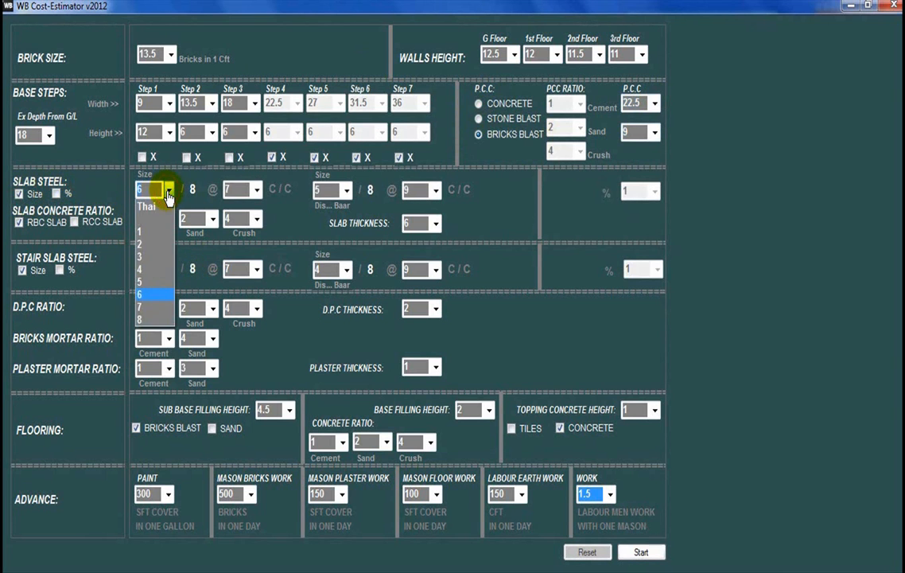
{"action": "left_click", "coordinate": [147, 189]}
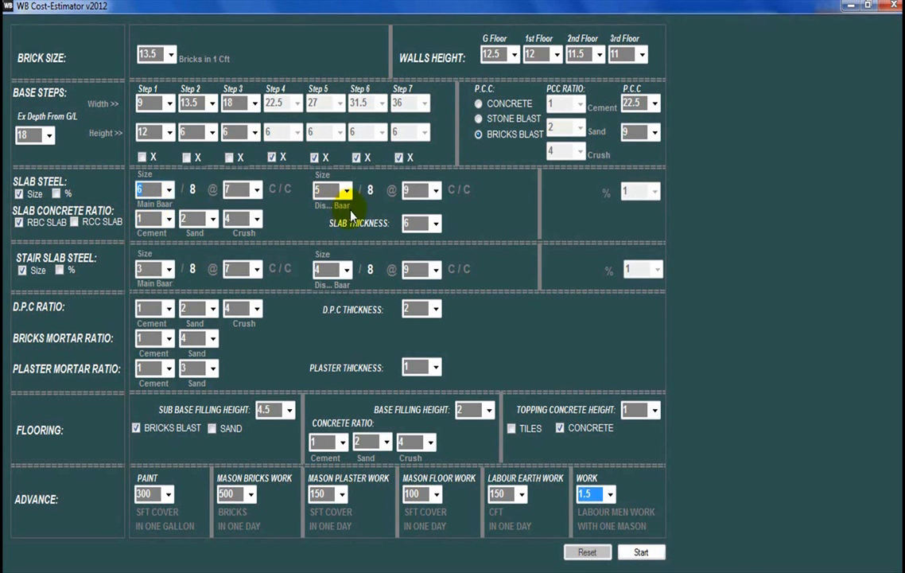
{"action": "left_click", "coordinate": [168, 191]}
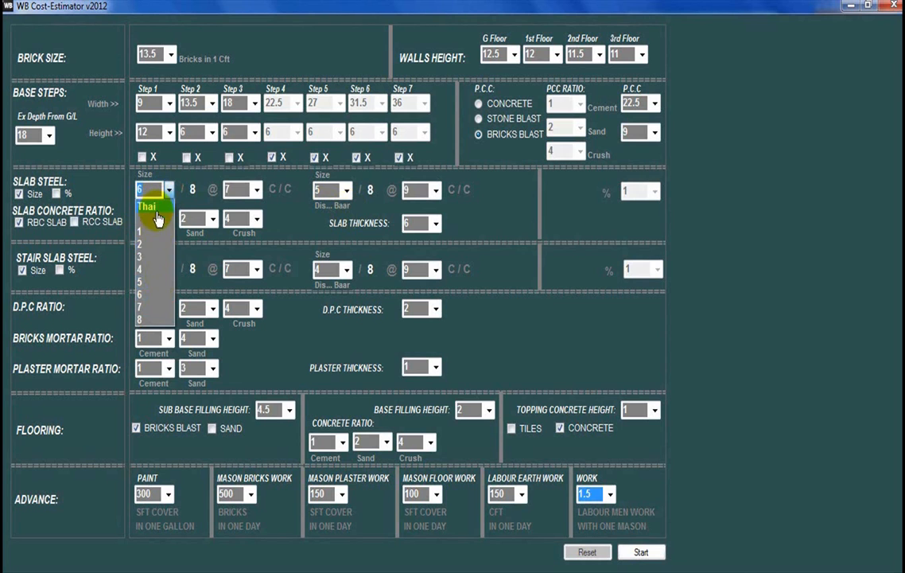
{"action": "left_click", "coordinate": [169, 192]}
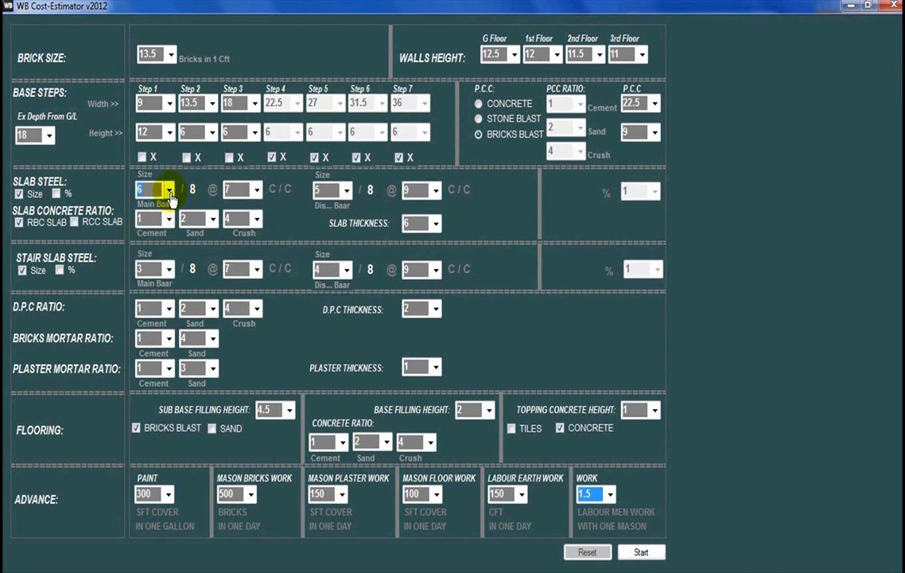
{"action": "left_click", "coordinate": [171, 196]}
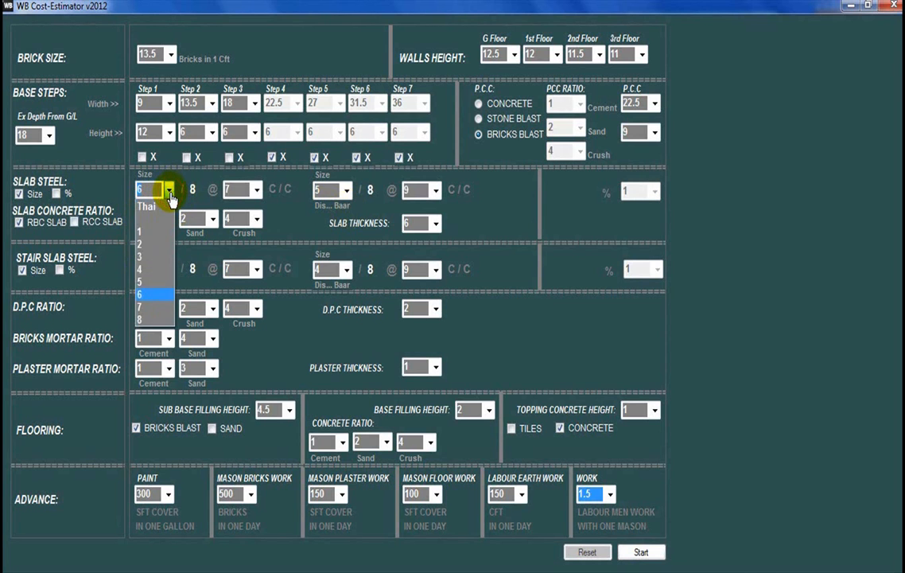
{"action": "left_click", "coordinate": [149, 283]}
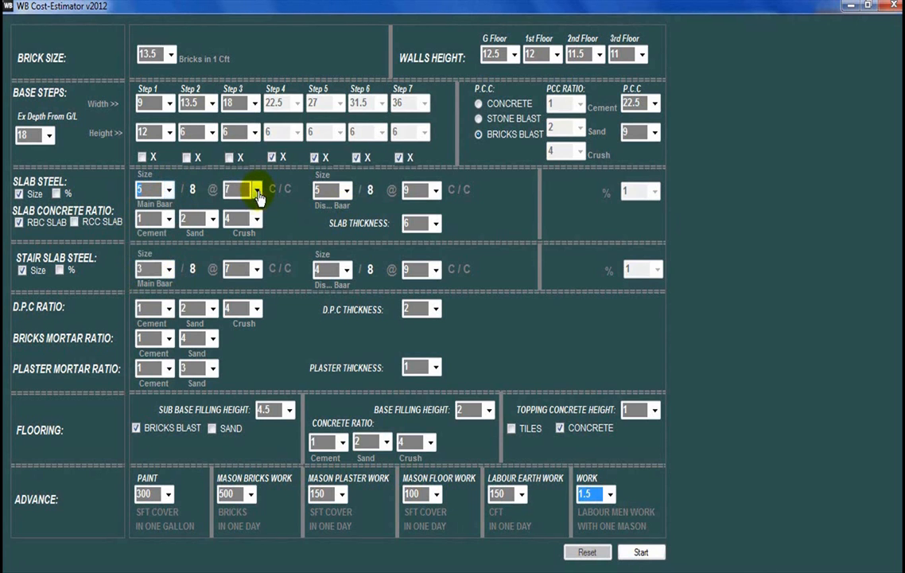
{"action": "left_click", "coordinate": [256, 190]}
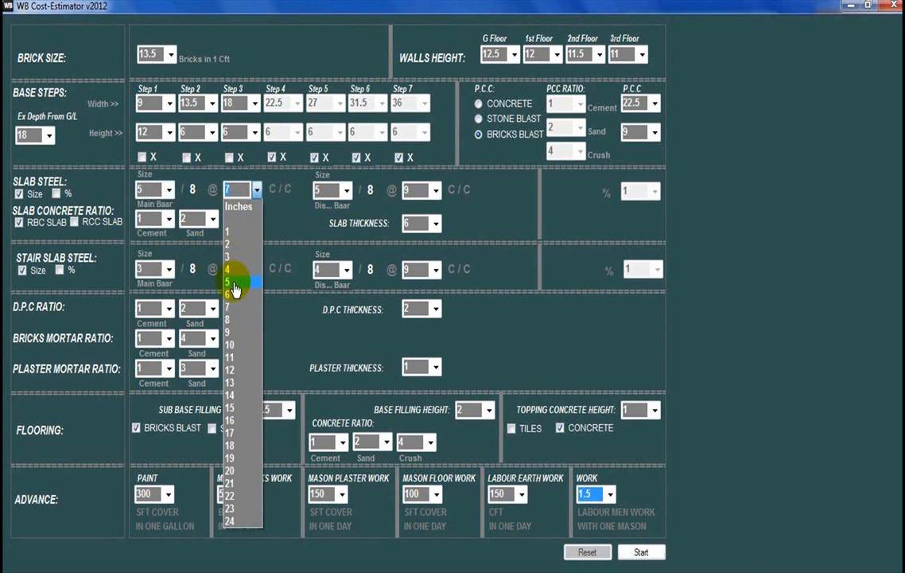
{"action": "left_click", "coordinate": [235, 306]}
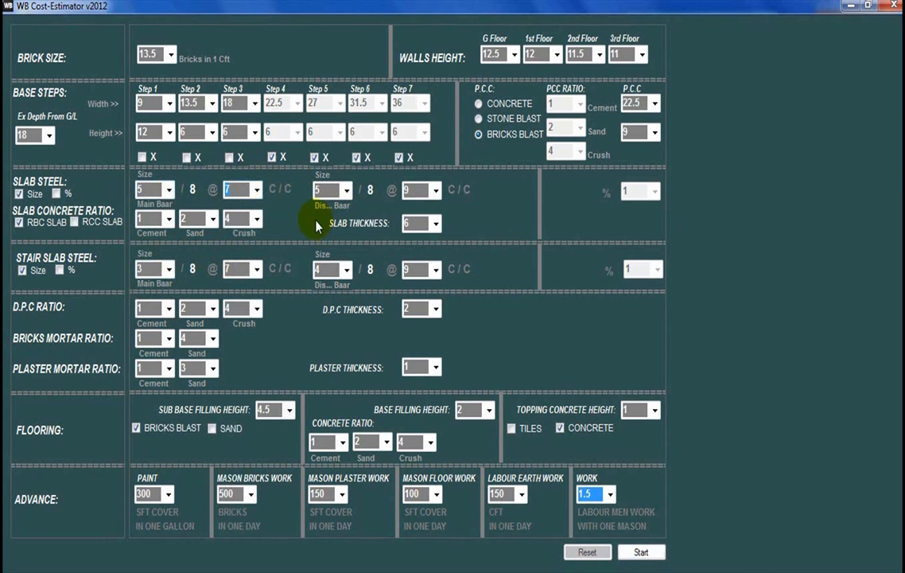
Step: Set the slab's distribution bars to size 5/8 at 9 inches centre to centre
{"action": "left_click", "coordinate": [347, 191]}
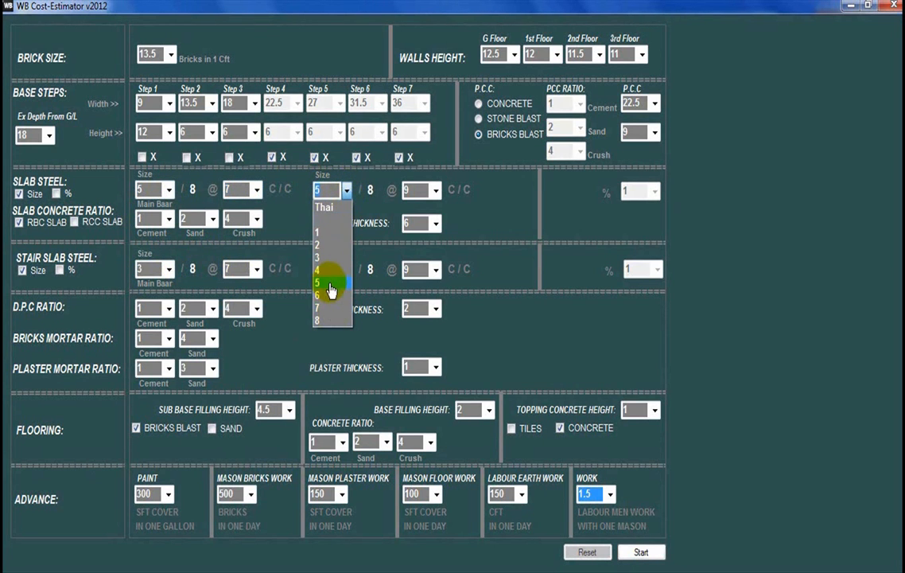
{"action": "left_click", "coordinate": [434, 189]}
{"action": "left_click", "coordinate": [434, 190]}
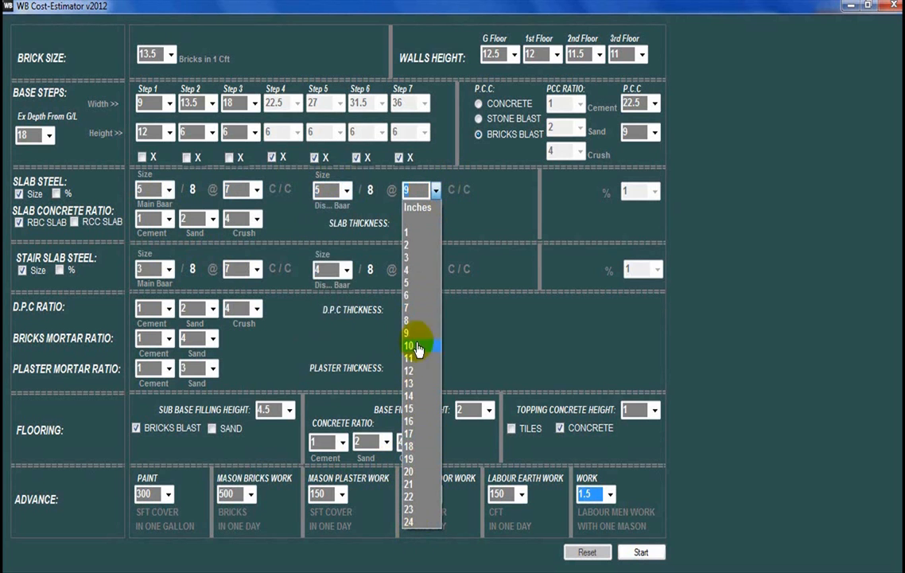
{"action": "left_click", "coordinate": [51, 202]}
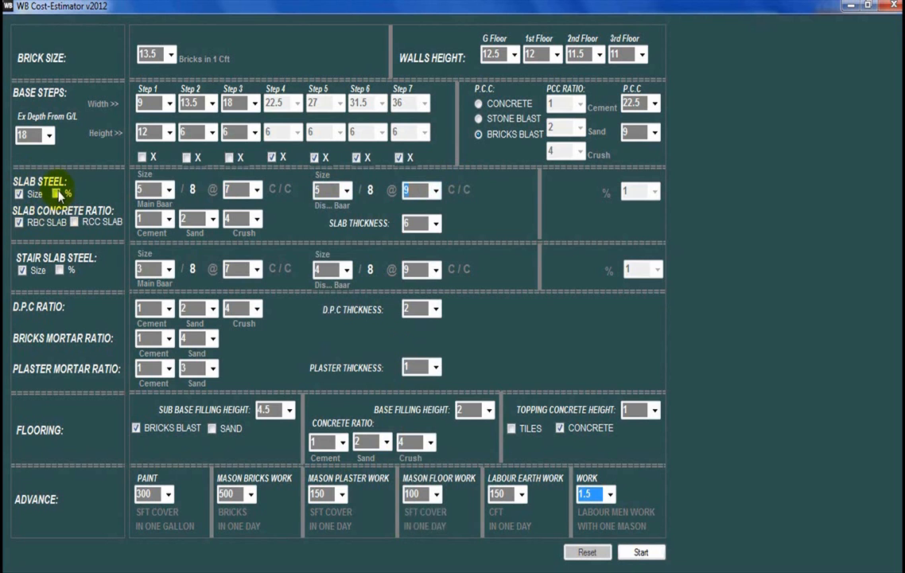
Step: Switch the slab steel from bar size to percentage and set it to 1 %
{"action": "left_click", "coordinate": [56, 194]}
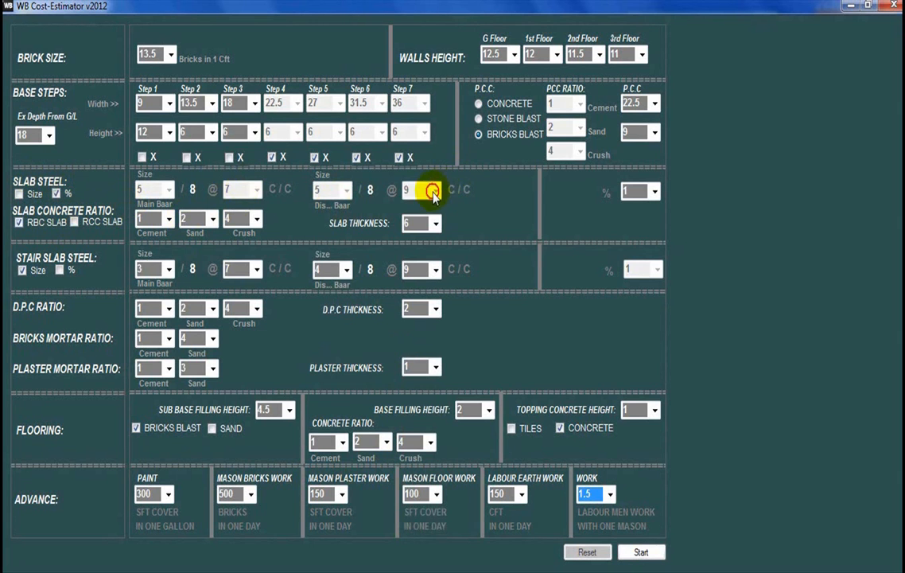
{"action": "left_click", "coordinate": [278, 189]}
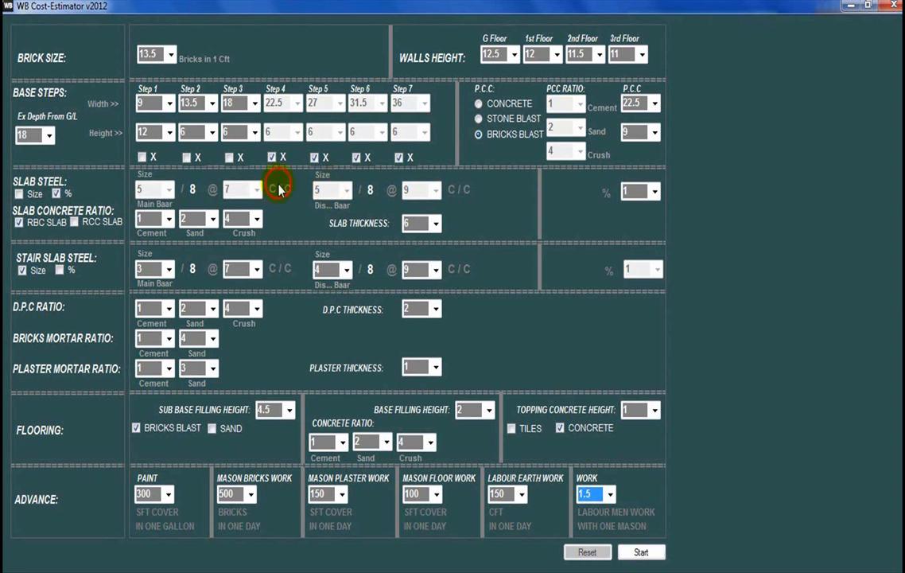
{"action": "left_click", "coordinate": [654, 191]}
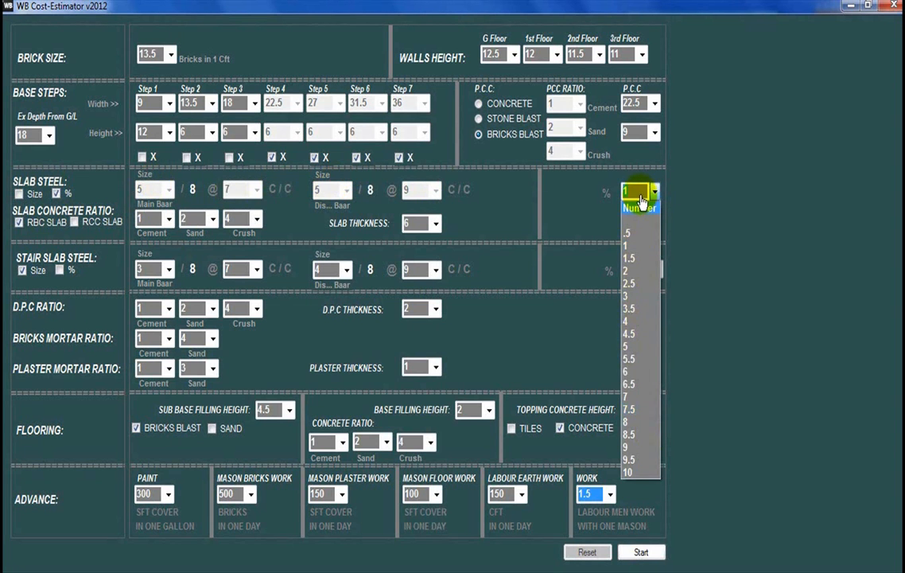
{"action": "left_click", "coordinate": [651, 192]}
{"action": "left_click", "coordinate": [656, 193]}
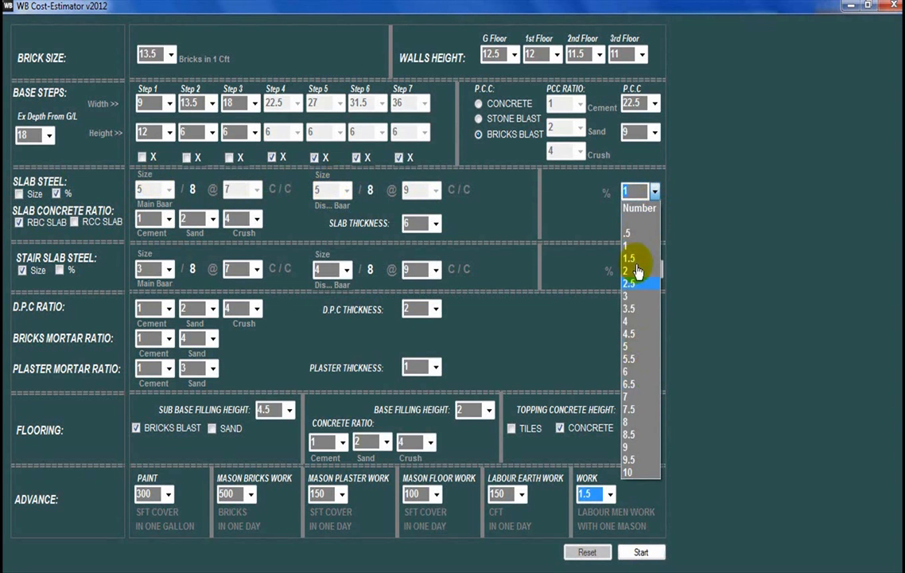
{"action": "left_click", "coordinate": [632, 197]}
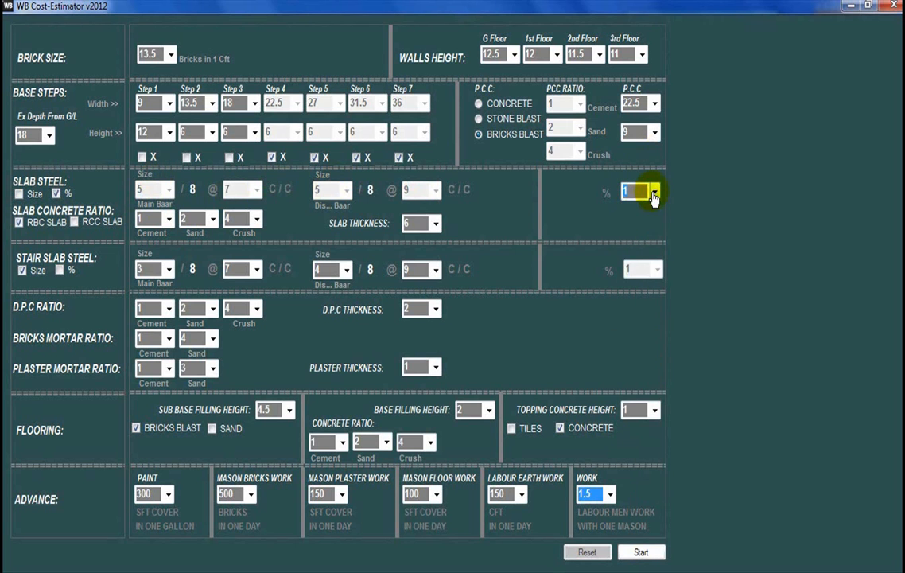
{"action": "left_click", "coordinate": [651, 192]}
{"action": "left_click", "coordinate": [631, 252]}
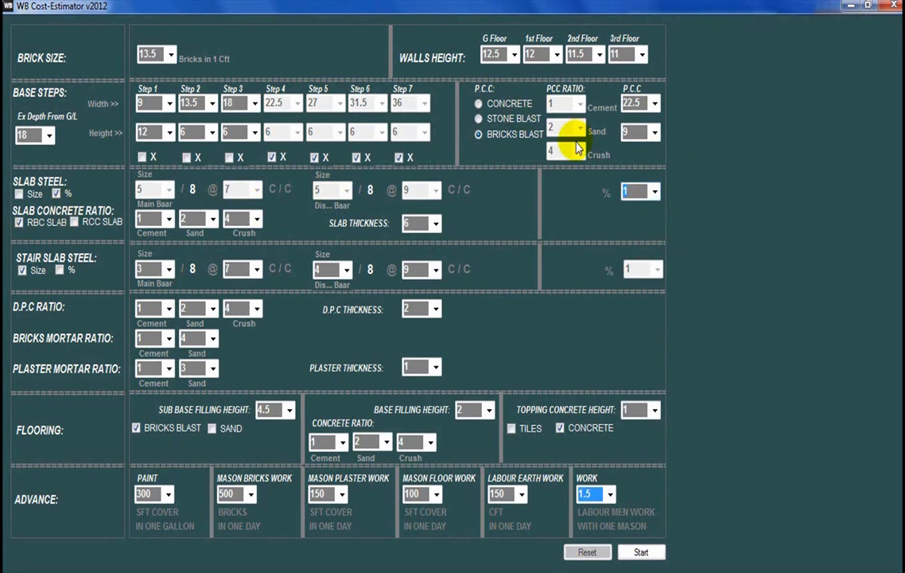
{"action": "left_click", "coordinate": [651, 192]}
{"action": "left_click", "coordinate": [639, 243]}
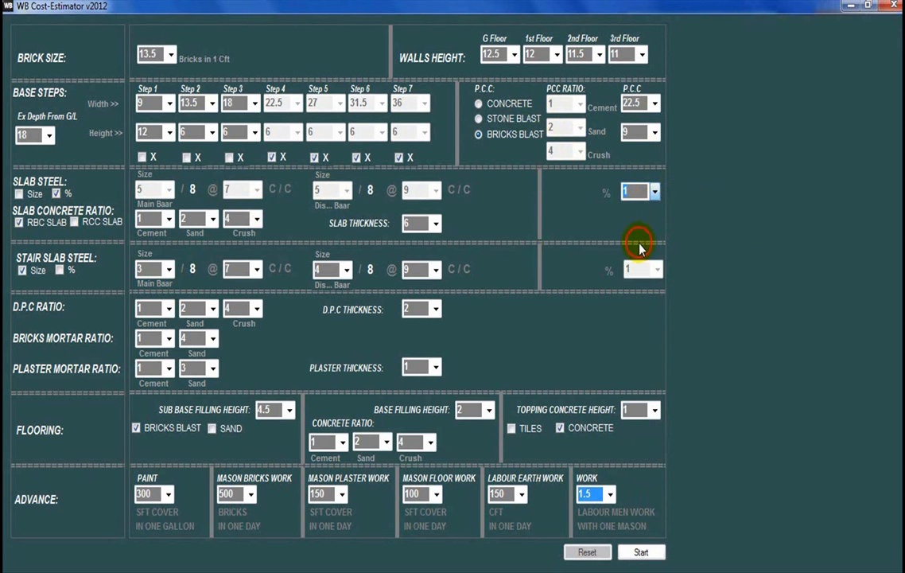
{"action": "left_click", "coordinate": [18, 193]}
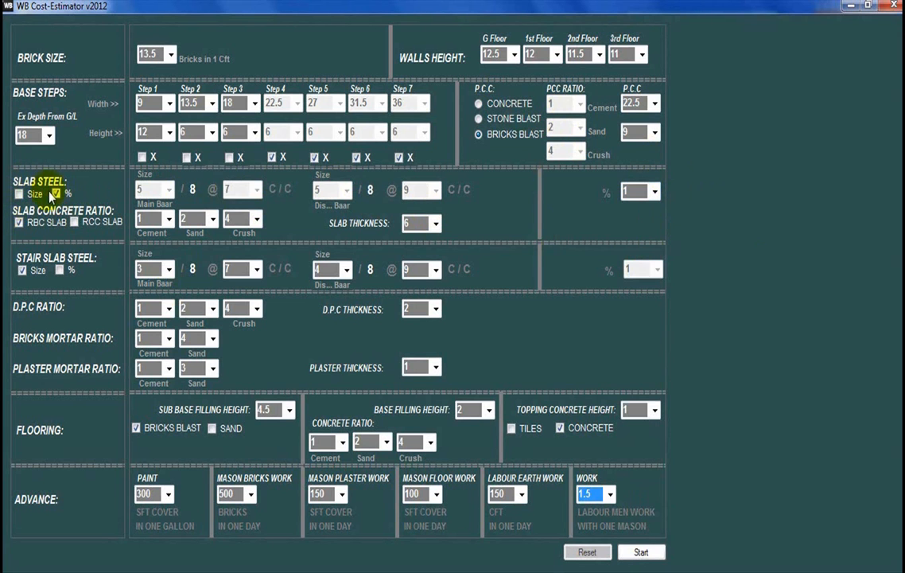
Step: Choose the RCC slab type with a 1:2:4 cement, sand and crush ratio and a slab thickness of 6 inches
{"action": "left_click", "coordinate": [33, 224]}
{"action": "left_click", "coordinate": [98, 225]}
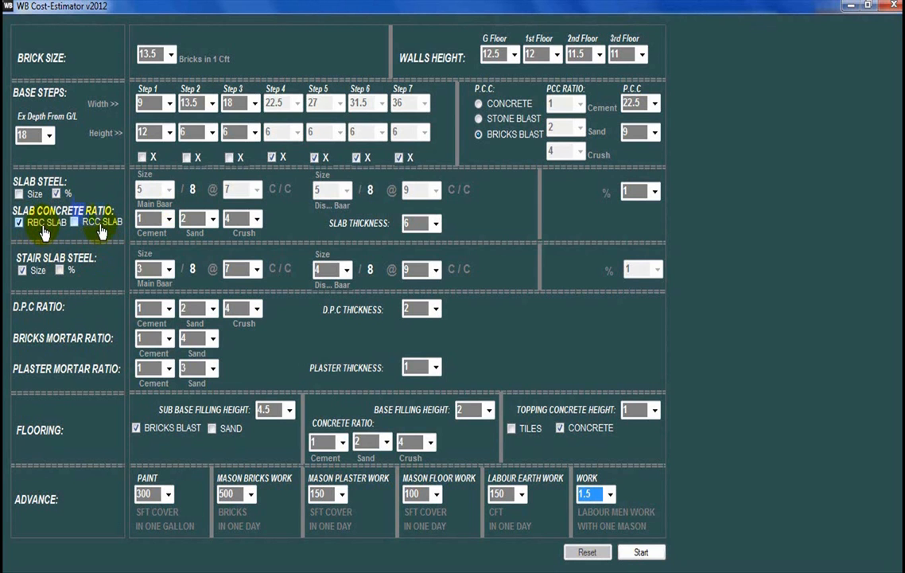
{"action": "left_click", "coordinate": [168, 219]}
{"action": "left_click", "coordinate": [168, 219]}
{"action": "left_click", "coordinate": [211, 219]}
{"action": "left_click", "coordinate": [211, 220]}
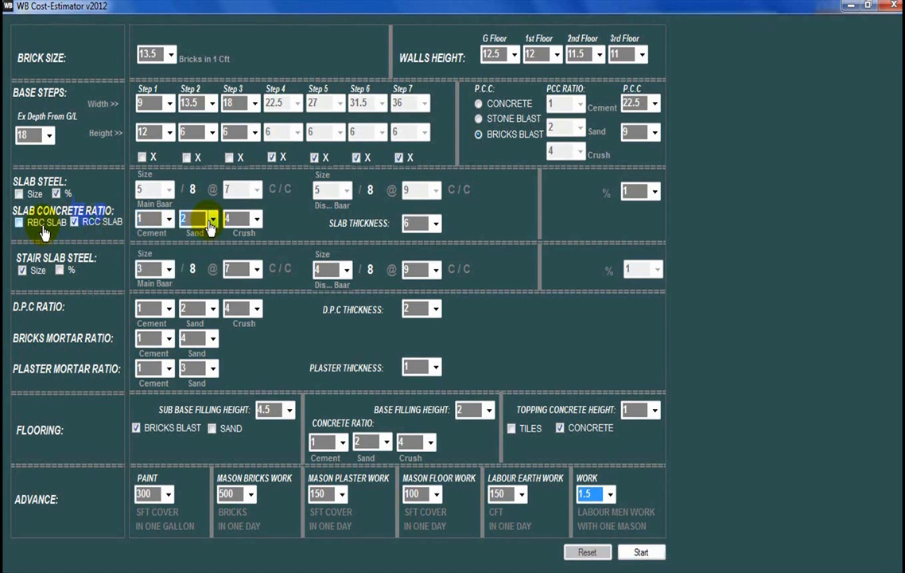
{"action": "left_click", "coordinate": [256, 219]}
{"action": "left_click", "coordinate": [256, 219]}
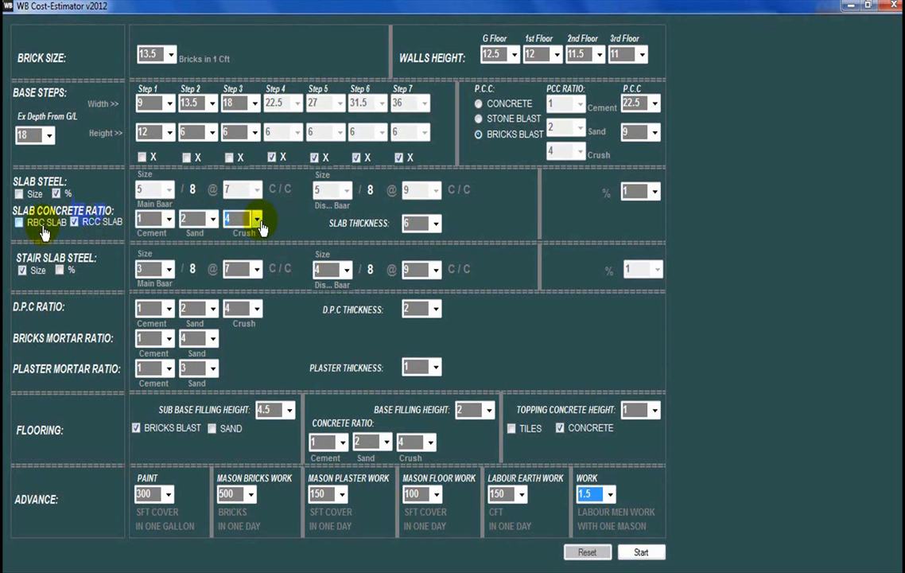
{"action": "left_click", "coordinate": [75, 223]}
{"action": "left_click", "coordinate": [75, 222]}
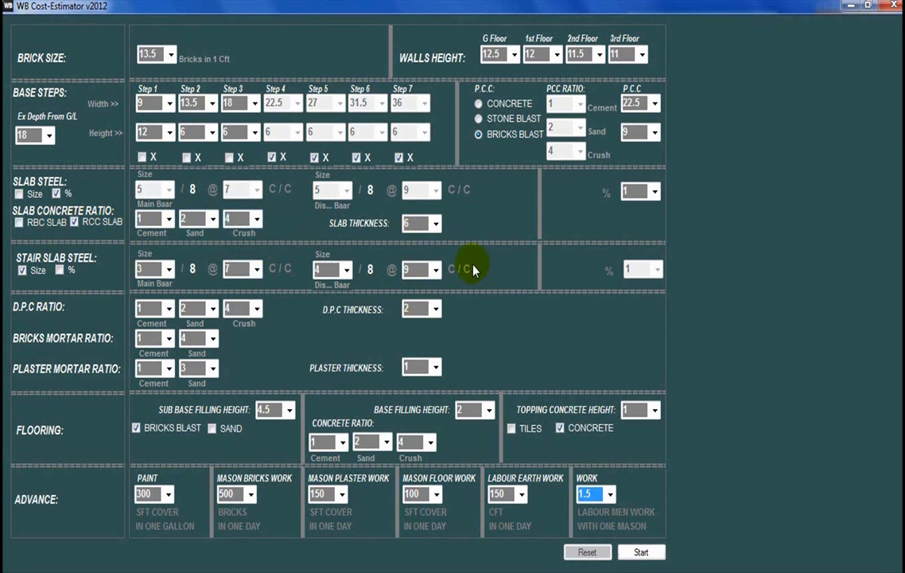
{"action": "left_click", "coordinate": [435, 228]}
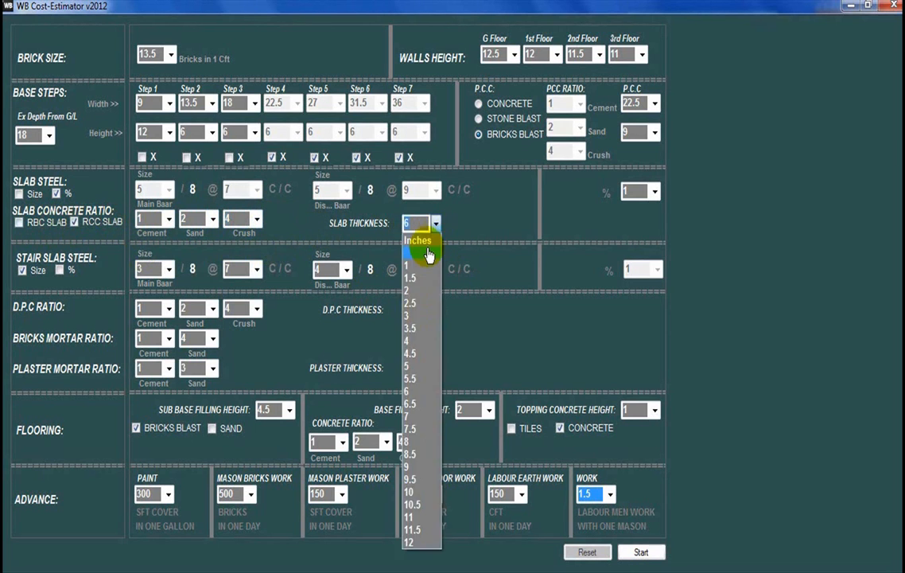
{"action": "left_click", "coordinate": [415, 226]}
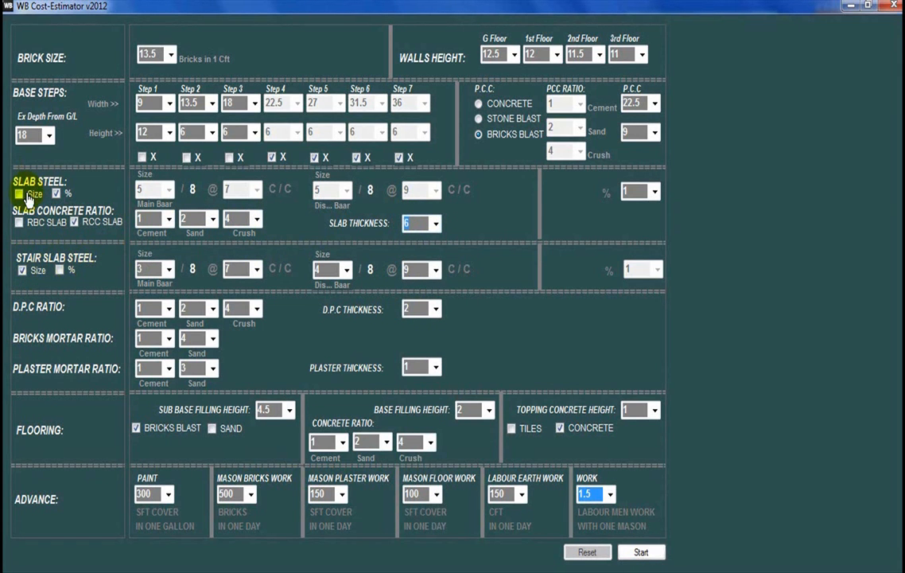
Step: Specify the stair slab steel by size, with 3/8 main bars and 4/8 distribution bars, both spaced at 20 centre to centre
{"action": "left_click", "coordinate": [60, 269]}
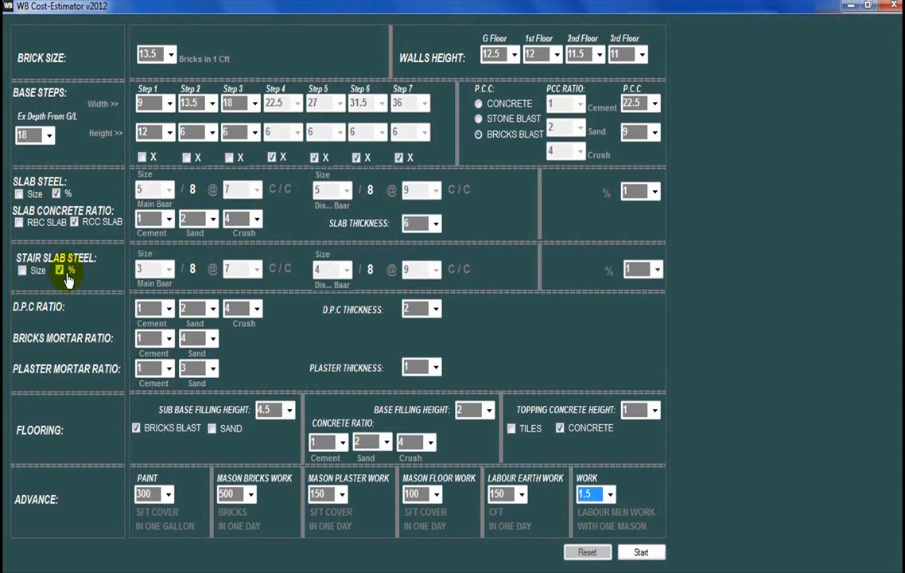
{"action": "left_click", "coordinate": [32, 271]}
{"action": "left_click", "coordinate": [170, 270]}
{"action": "left_click", "coordinate": [169, 270]}
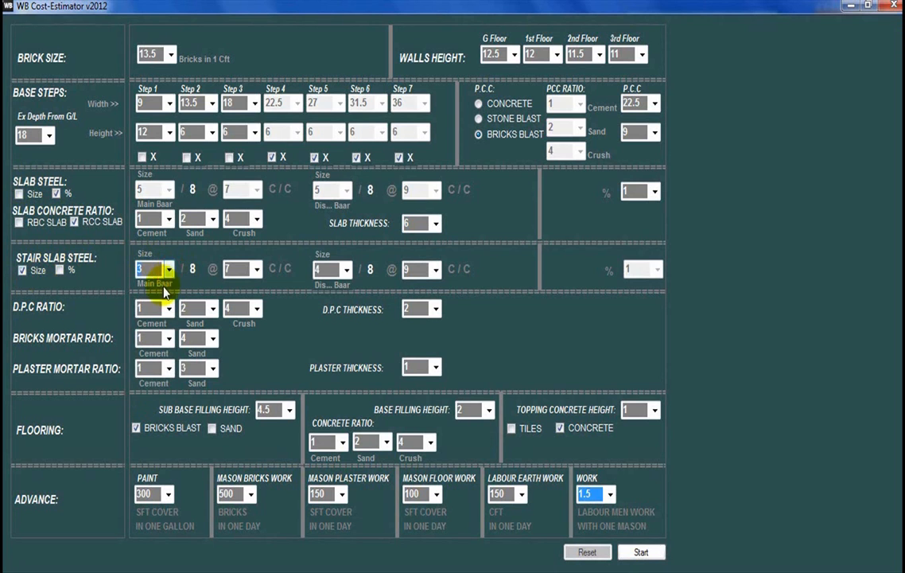
{"action": "left_click", "coordinate": [347, 269]}
{"action": "left_click", "coordinate": [232, 272]}
{"action": "left_click", "coordinate": [237, 271]}
{"action": "left_click", "coordinate": [261, 270]}
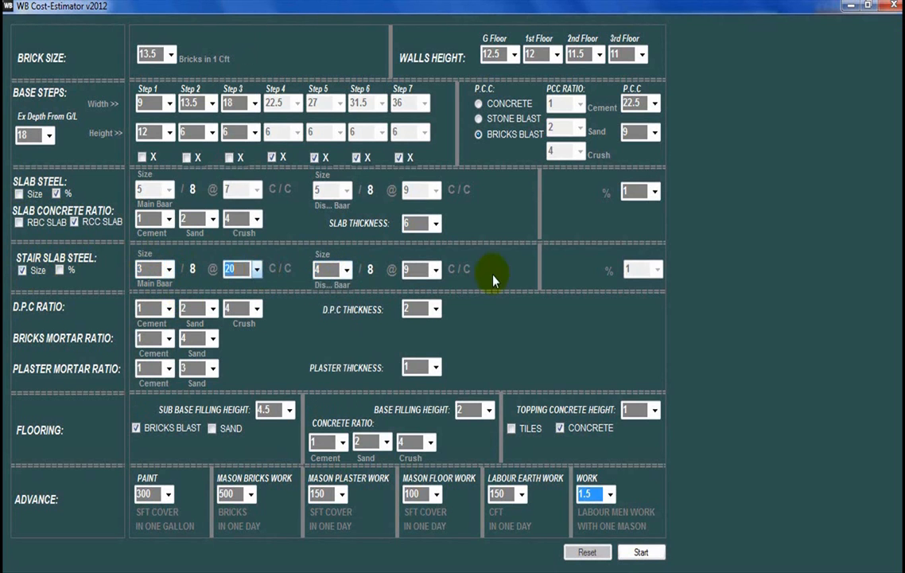
{"action": "left_click", "coordinate": [438, 270]}
{"action": "left_click", "coordinate": [422, 287]}
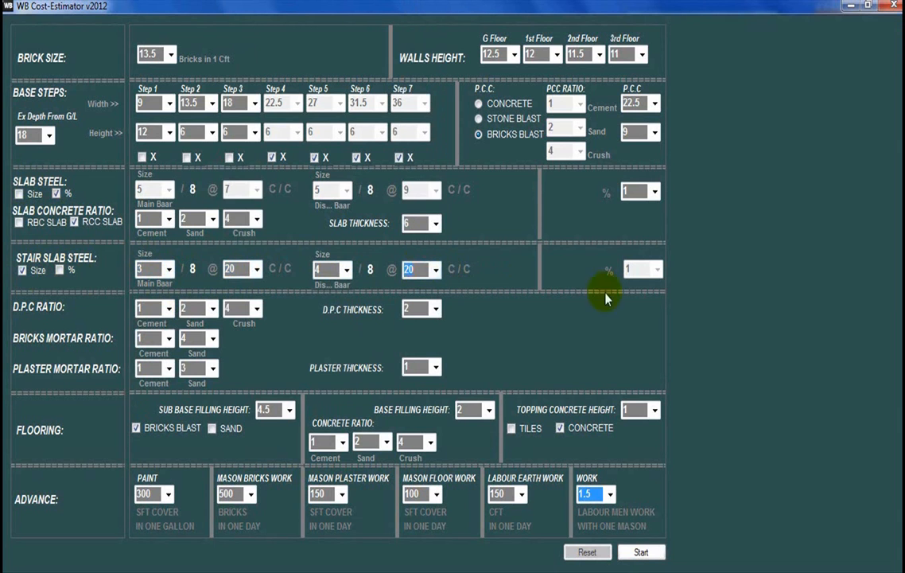
Step: Switch the stair slab steel from bar size to percentage and use 1 %
{"action": "left_click", "coordinate": [61, 271]}
{"action": "left_click", "coordinate": [655, 269]}
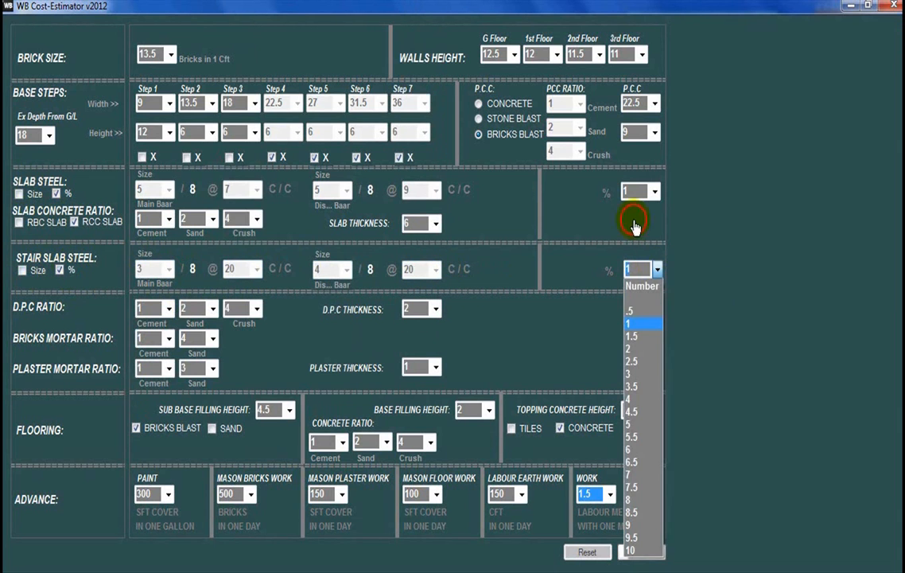
{"action": "left_click", "coordinate": [656, 285]}
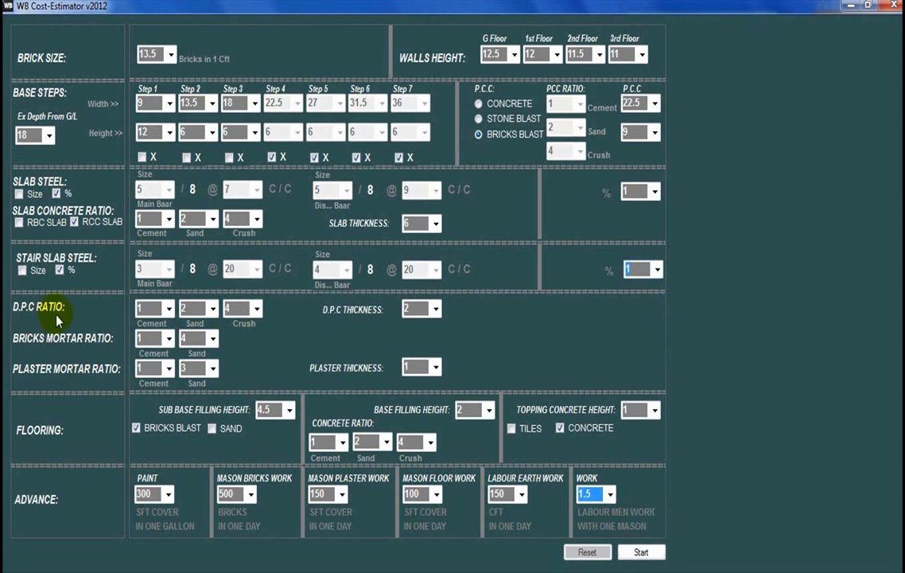
Step: Set the D.P.C. ratio to 1:2:4 cement, sand and crush, with a D.P.C. thickness of 2 inches
{"action": "left_click", "coordinate": [169, 309]}
{"action": "left_click", "coordinate": [169, 309]}
{"action": "left_click", "coordinate": [212, 310]}
{"action": "left_click", "coordinate": [213, 308]}
{"action": "left_click", "coordinate": [256, 310]}
{"action": "left_click", "coordinate": [257, 313]}
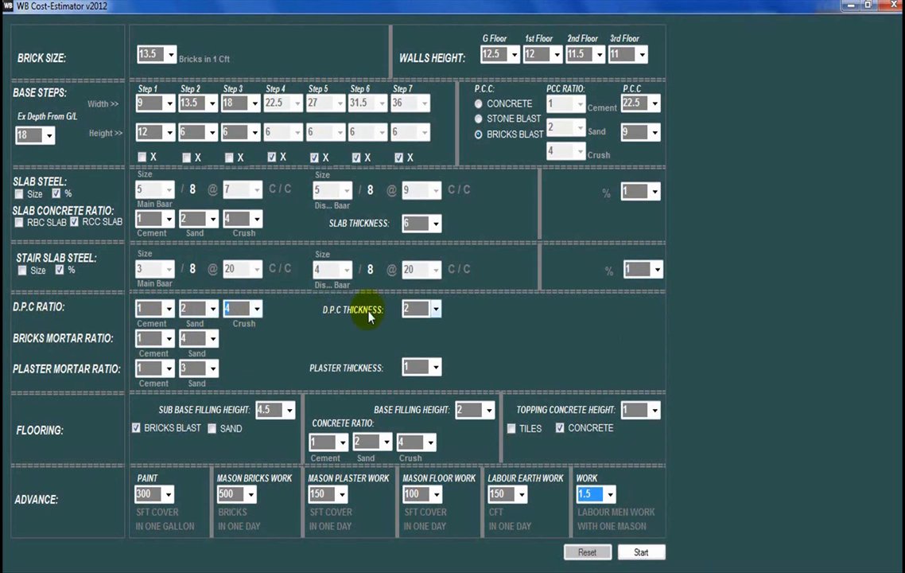
{"action": "left_click", "coordinate": [434, 310]}
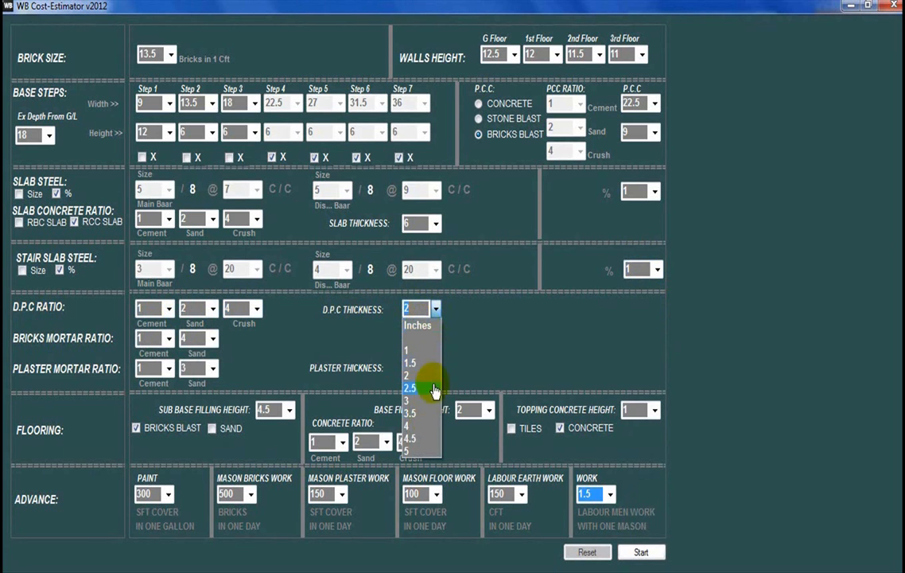
{"action": "left_click", "coordinate": [434, 310]}
{"action": "left_click", "coordinate": [435, 310]}
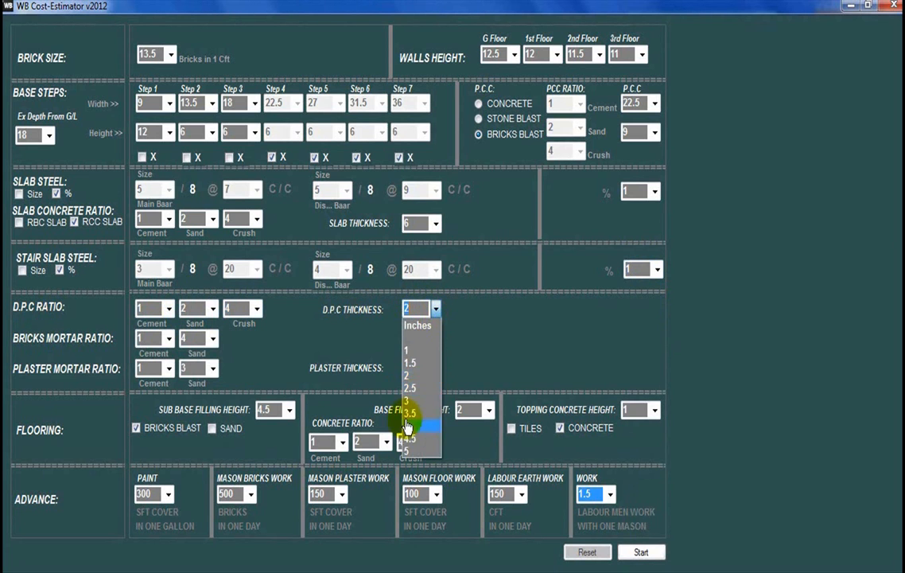
{"action": "left_click", "coordinate": [419, 376]}
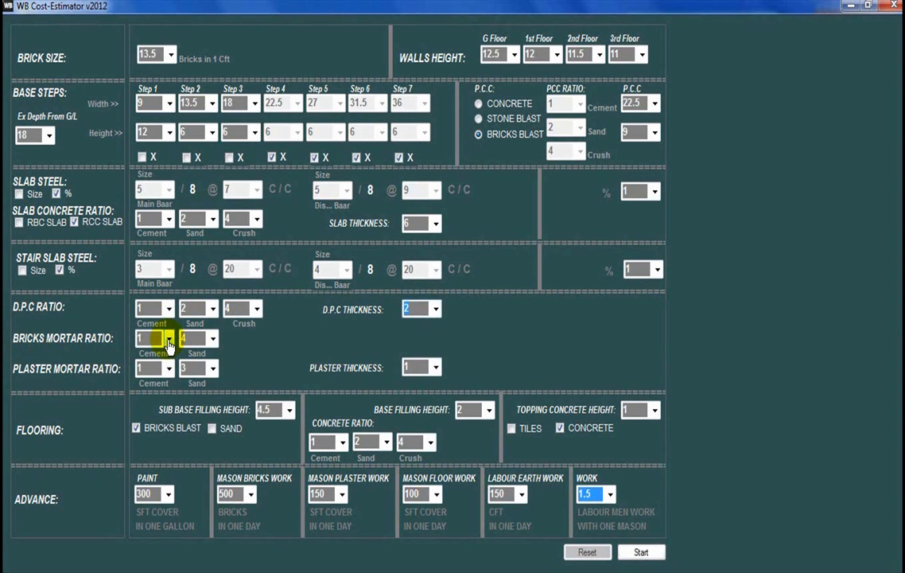
Step: Set the sand part to 4 for the bricks mortar ratio and 3 for the plaster mortar ratio
{"action": "left_click", "coordinate": [213, 338]}
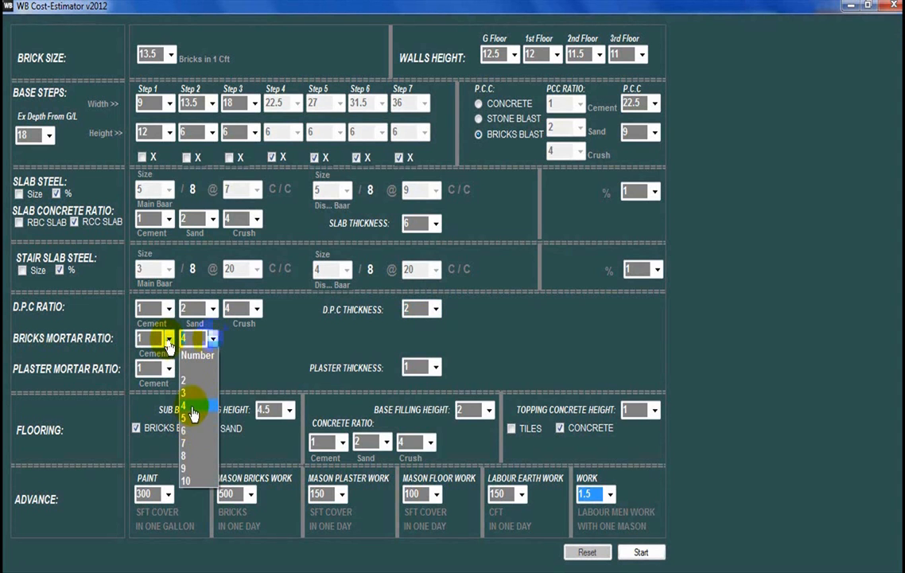
{"action": "left_click", "coordinate": [193, 412]}
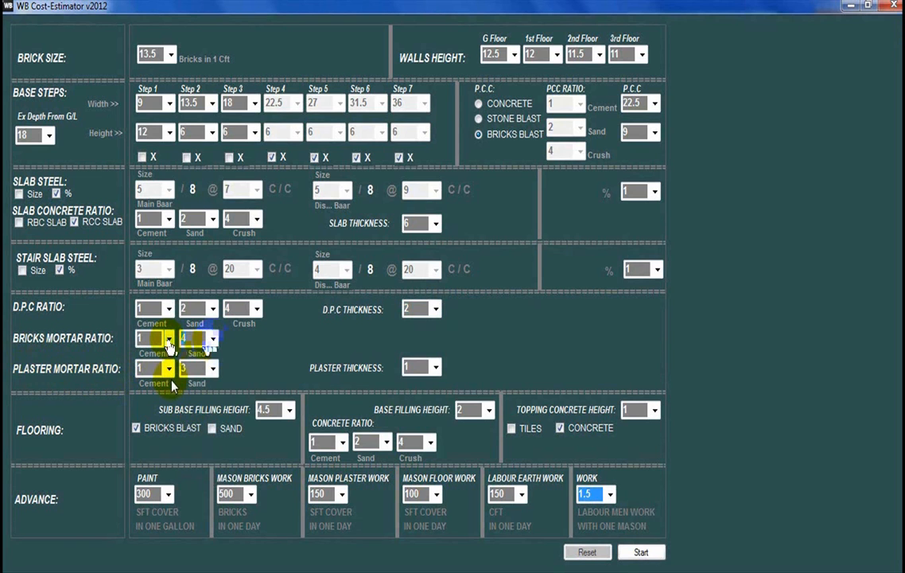
{"action": "left_click", "coordinate": [212, 367]}
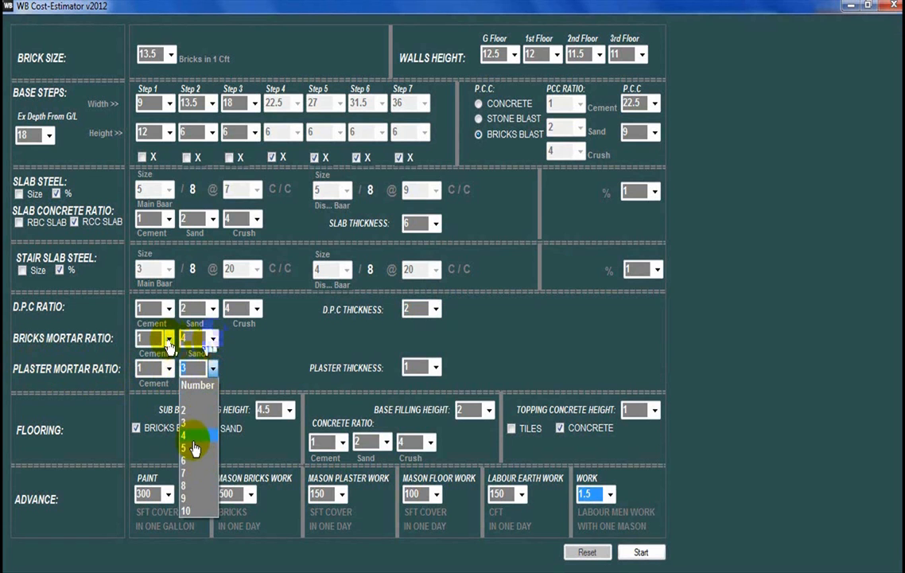
Step: Set the plaster thickness to 1 inch
{"action": "left_click", "coordinate": [434, 367]}
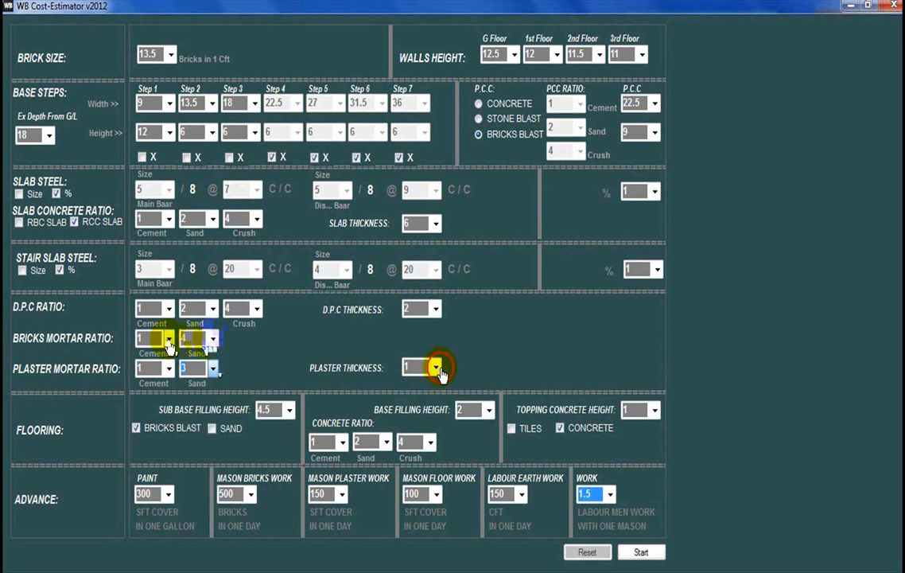
{"action": "left_click", "coordinate": [436, 367]}
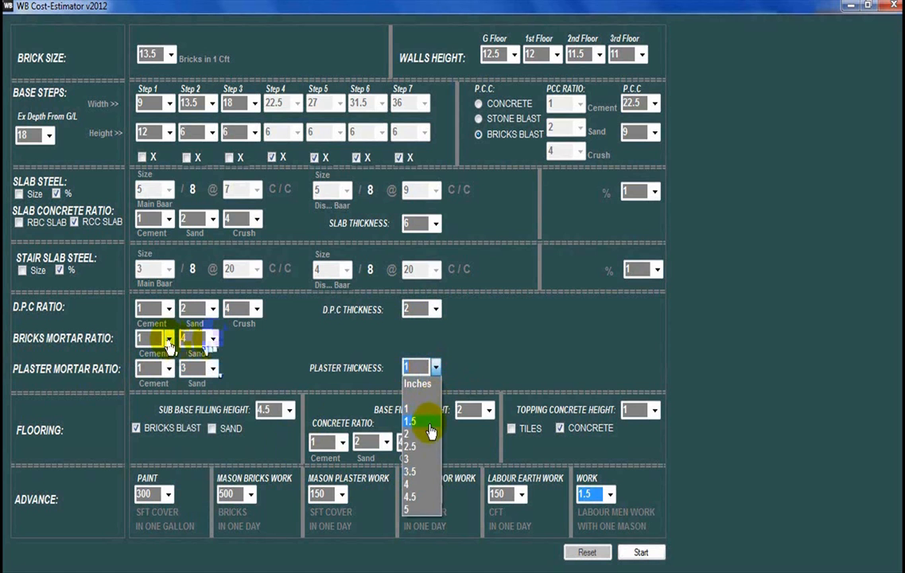
{"action": "left_click", "coordinate": [390, 367]}
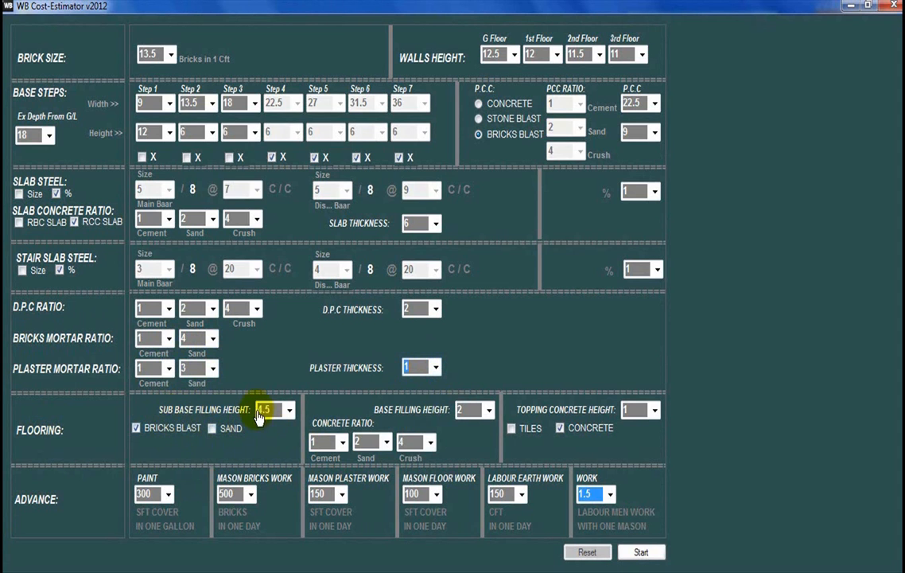
Step: Use Bricks Blast for the flooring sub base, with a filling height of 4.5 inches
{"action": "left_click", "coordinate": [290, 410]}
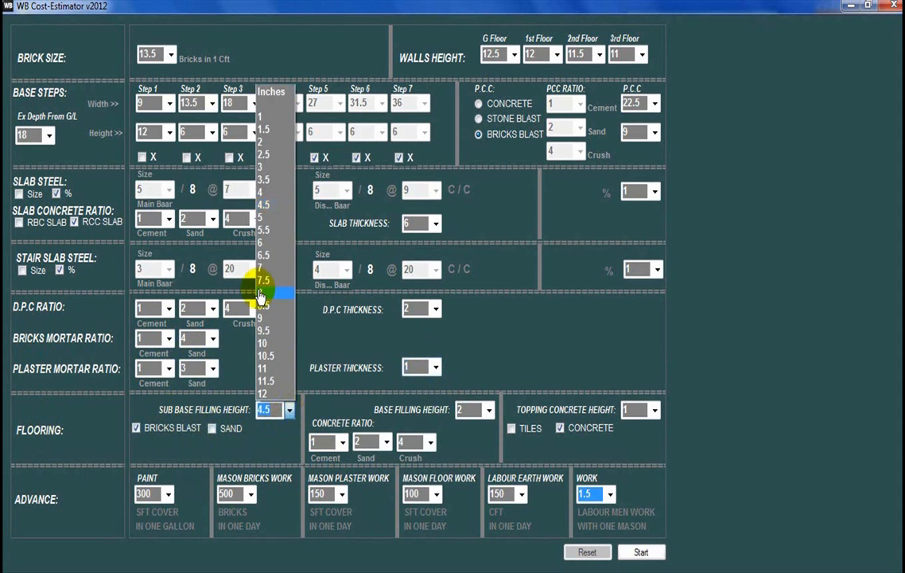
{"action": "left_click", "coordinate": [271, 409]}
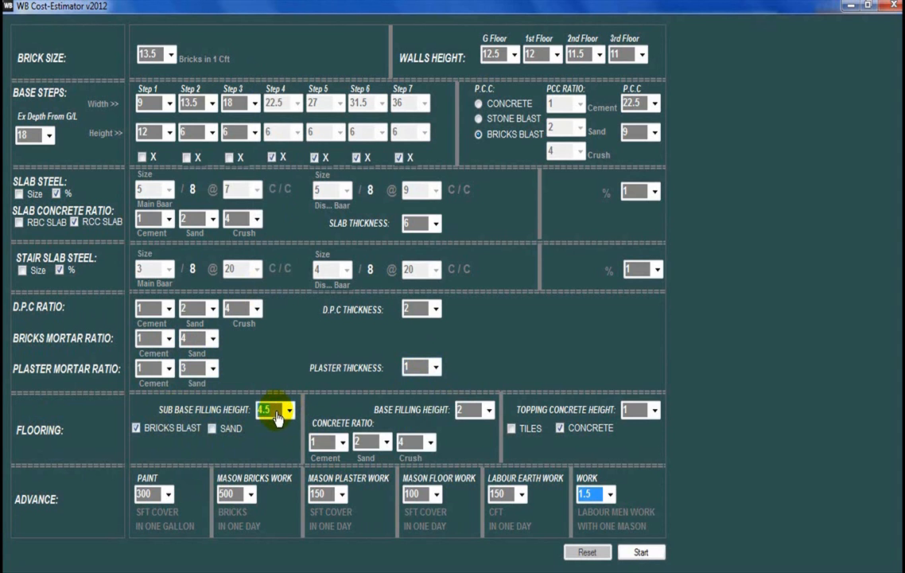
{"action": "left_click", "coordinate": [214, 428]}
{"action": "left_click", "coordinate": [140, 429]}
{"action": "left_click", "coordinate": [158, 431]}
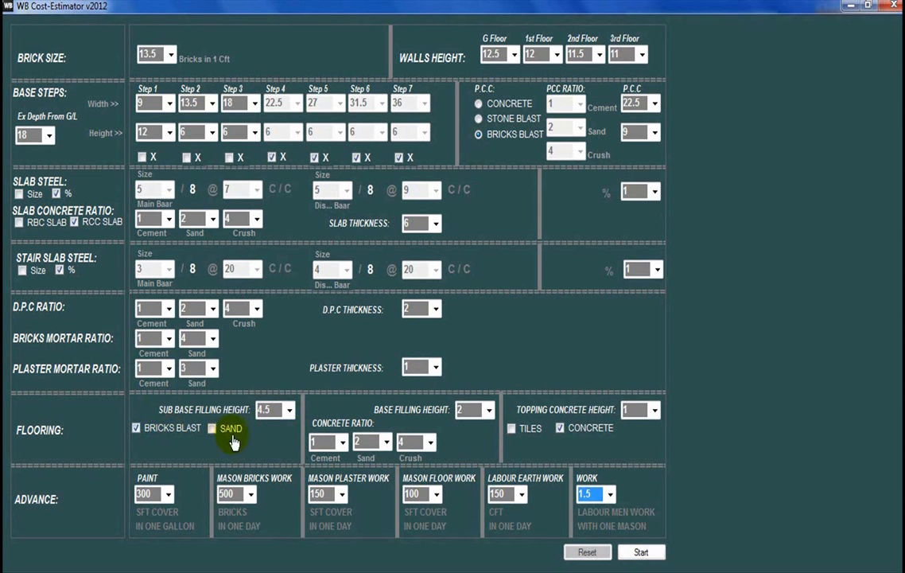
{"action": "left_click", "coordinate": [289, 409]}
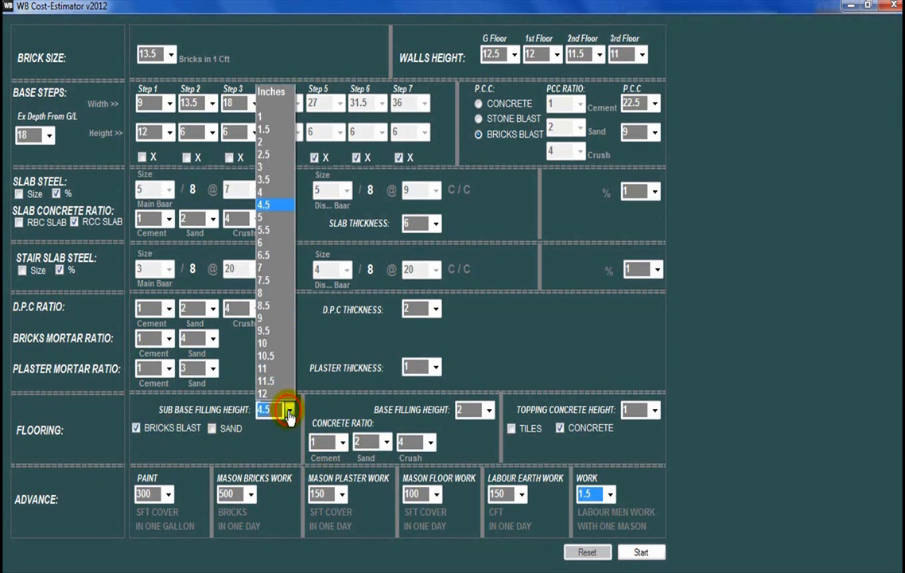
{"action": "left_click", "coordinate": [265, 202]}
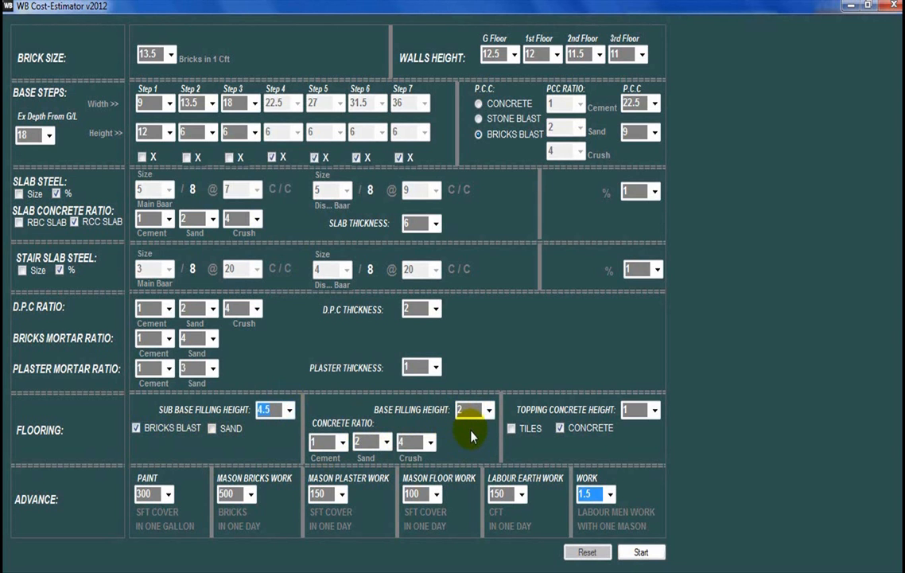
Step: Set the flooring base filling height to 2 inches with a crush part of 4 in its concrete ratio
{"action": "left_click", "coordinate": [488, 410]}
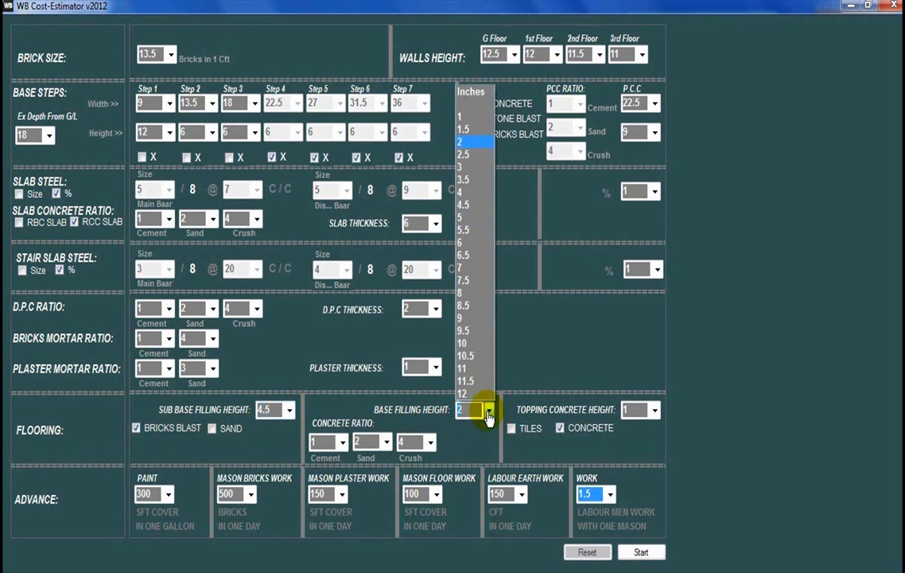
{"action": "left_click", "coordinate": [483, 436]}
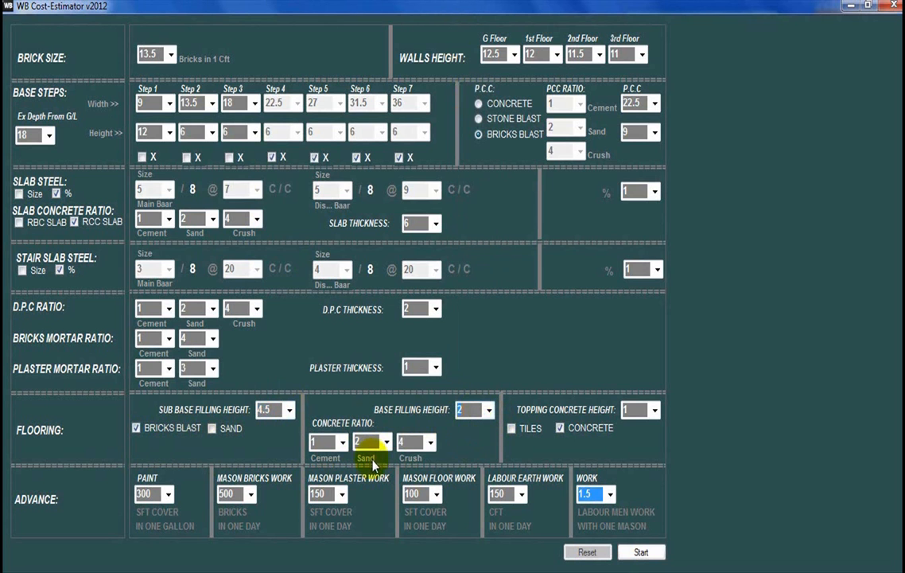
{"action": "left_click", "coordinate": [429, 442]}
{"action": "left_click", "coordinate": [429, 443]}
Step: Choose tiles instead of concrete as the floor topping
{"action": "left_click", "coordinate": [653, 410]}
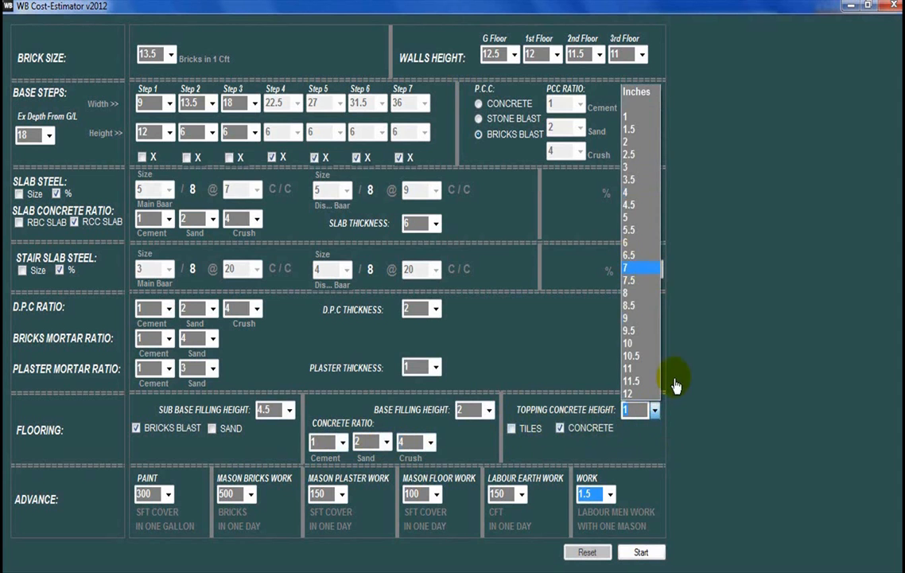
{"action": "left_click", "coordinate": [531, 436]}
{"action": "left_click", "coordinate": [531, 436]}
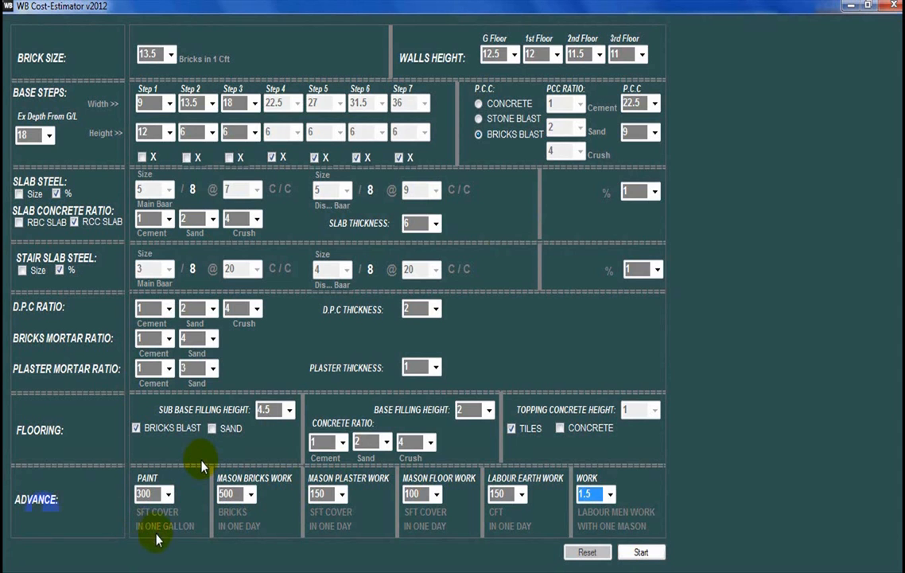
Step: Set the advance rate for mason plaster work to 200 SFT cover in one day
{"action": "left_click", "coordinate": [181, 499]}
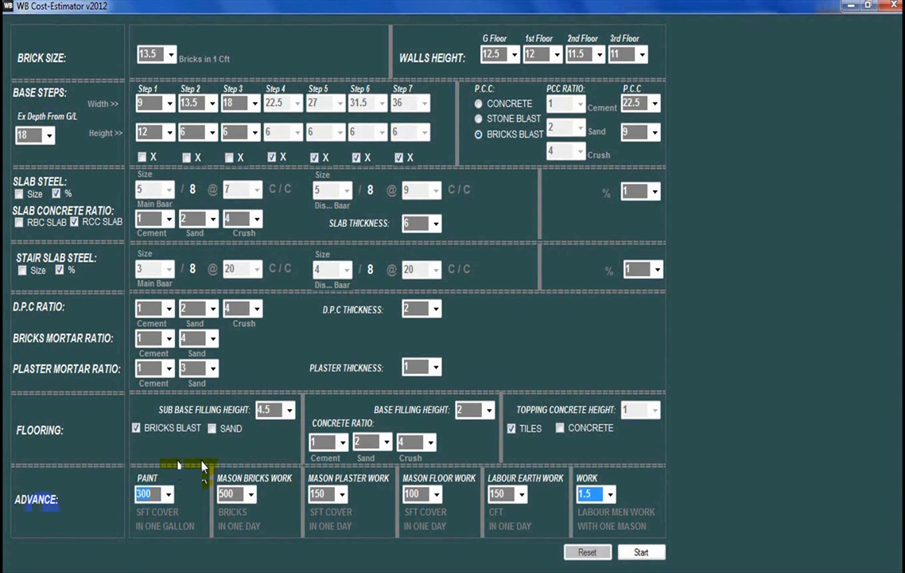
{"action": "left_click", "coordinate": [252, 497]}
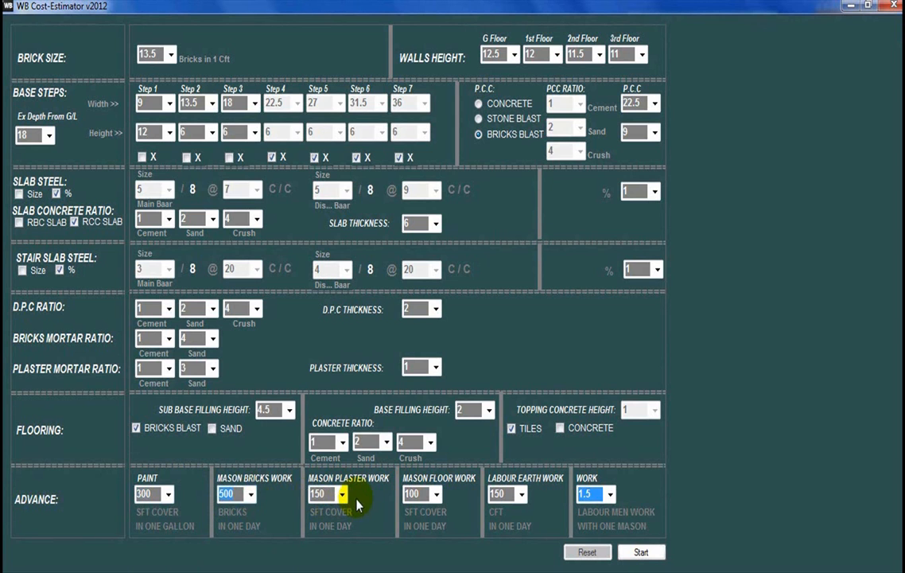
{"action": "left_click", "coordinate": [343, 494]}
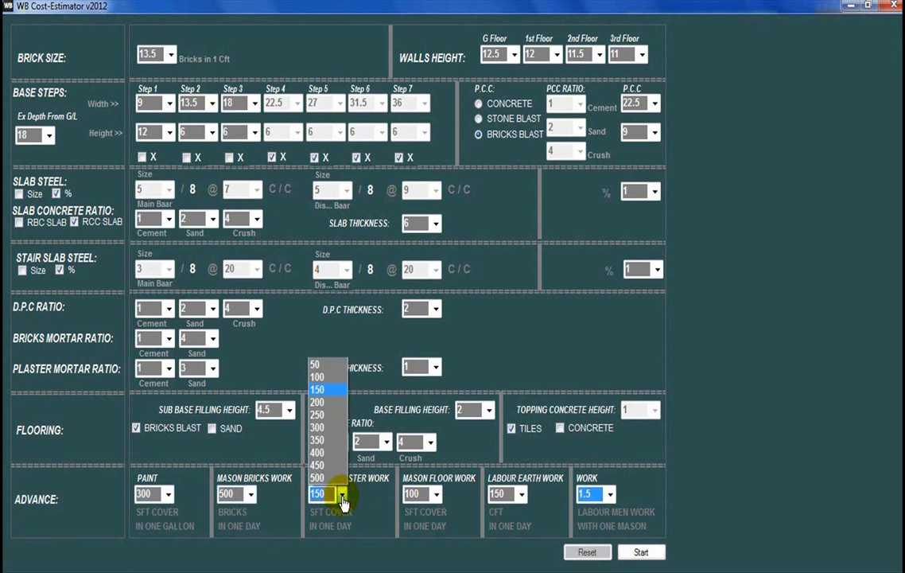
{"action": "left_click", "coordinate": [322, 406]}
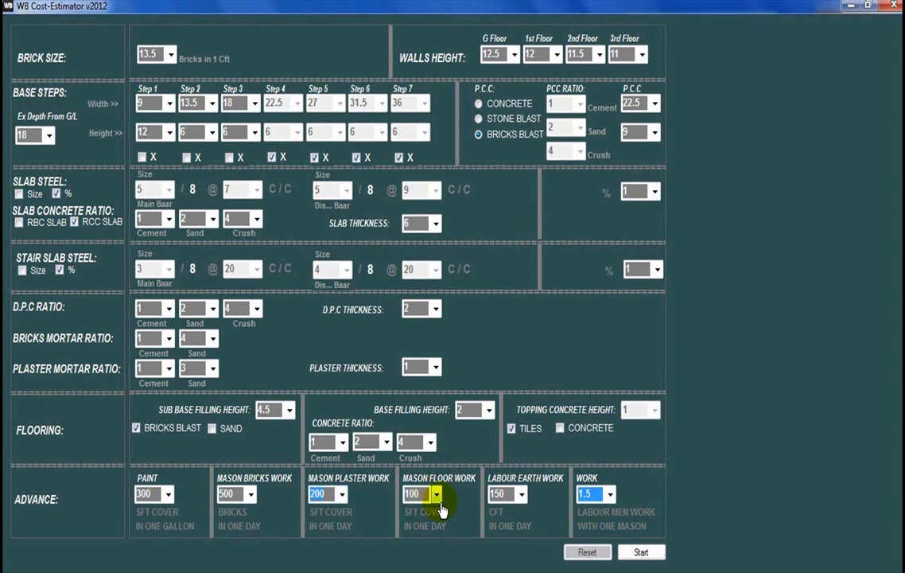
Step: Keep mason floor work at 100 SFT and choose 150 CFT in one day for labour earth work
{"action": "double_click", "coordinate": [436, 496]}
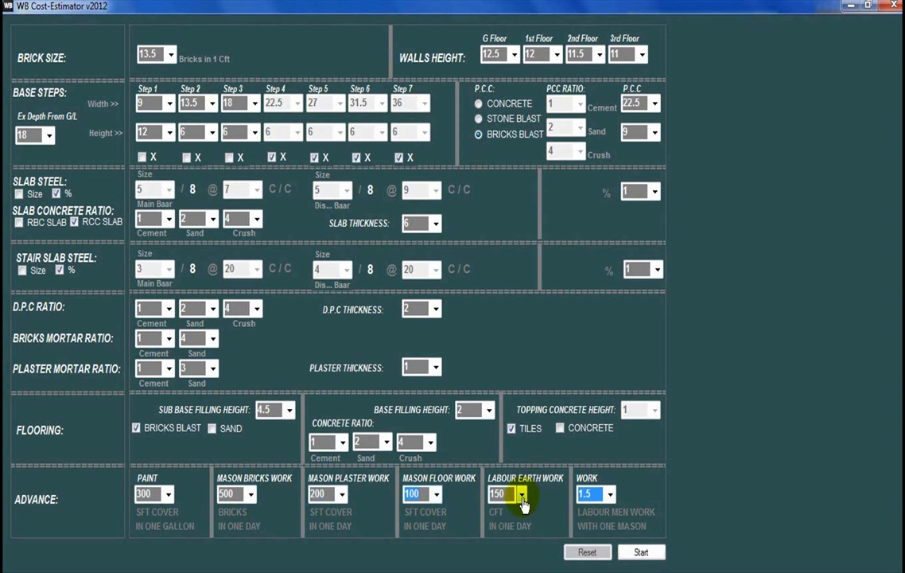
{"action": "left_click", "coordinate": [522, 495]}
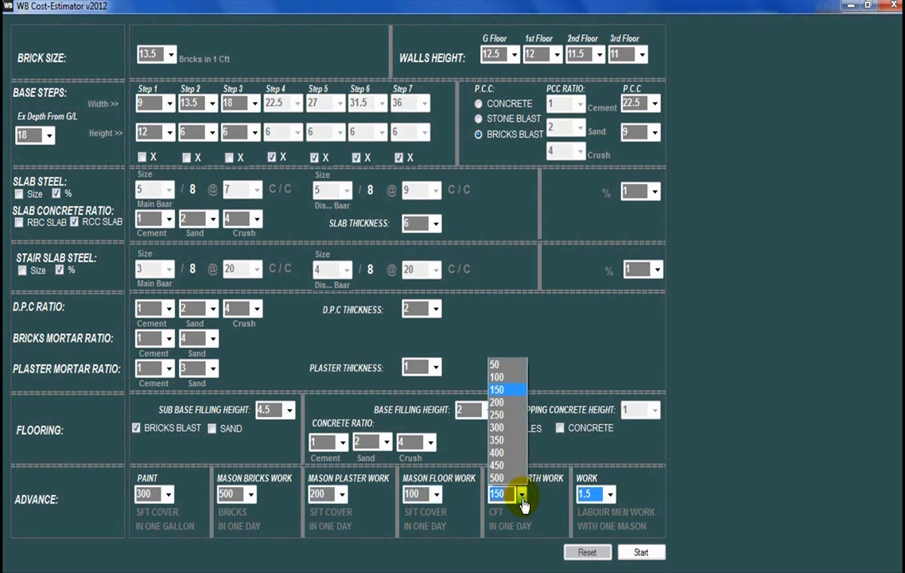
{"action": "left_click", "coordinate": [500, 391]}
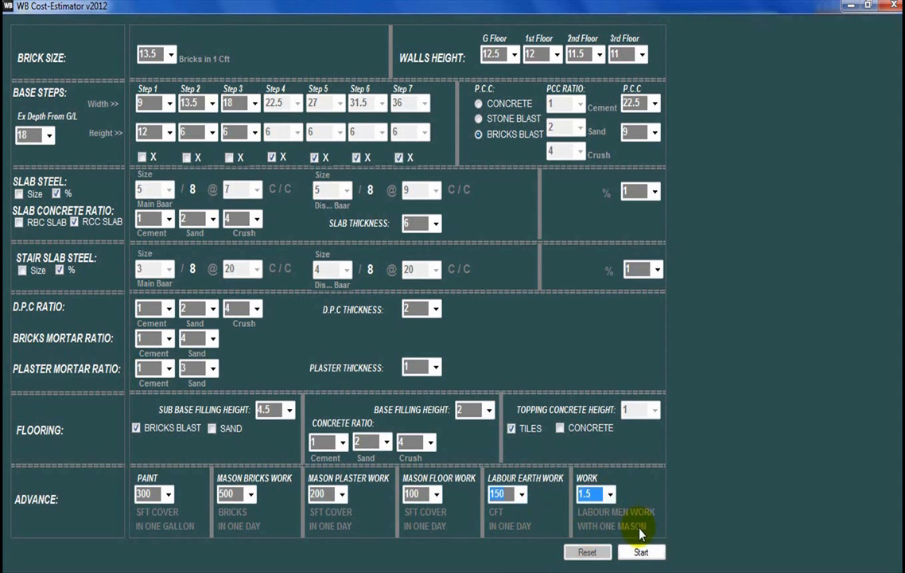
Step: Set the labour work to 2 men with one mason and start the estimate with these parameters
{"action": "left_click", "coordinate": [589, 493]}
{"action": "left_click", "coordinate": [588, 278]}
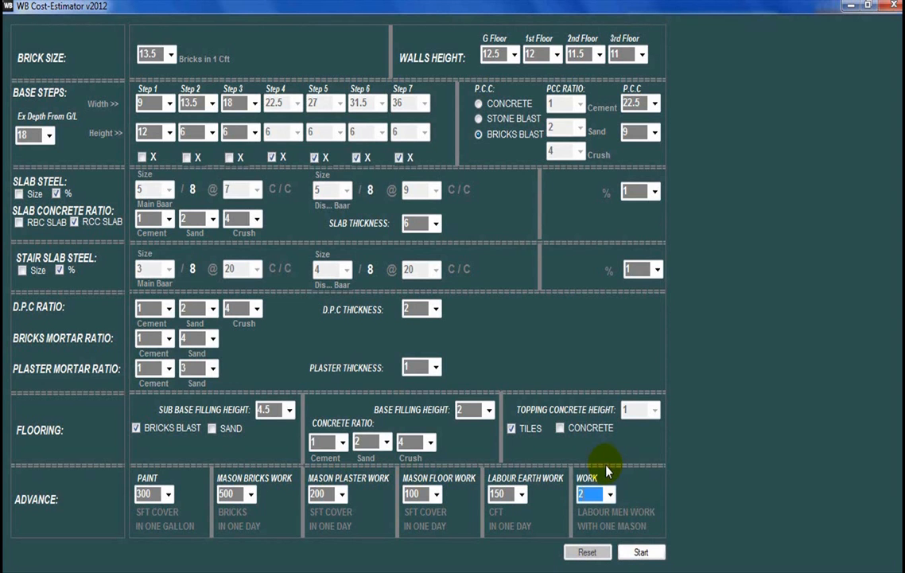
{"action": "left_click", "coordinate": [610, 493]}
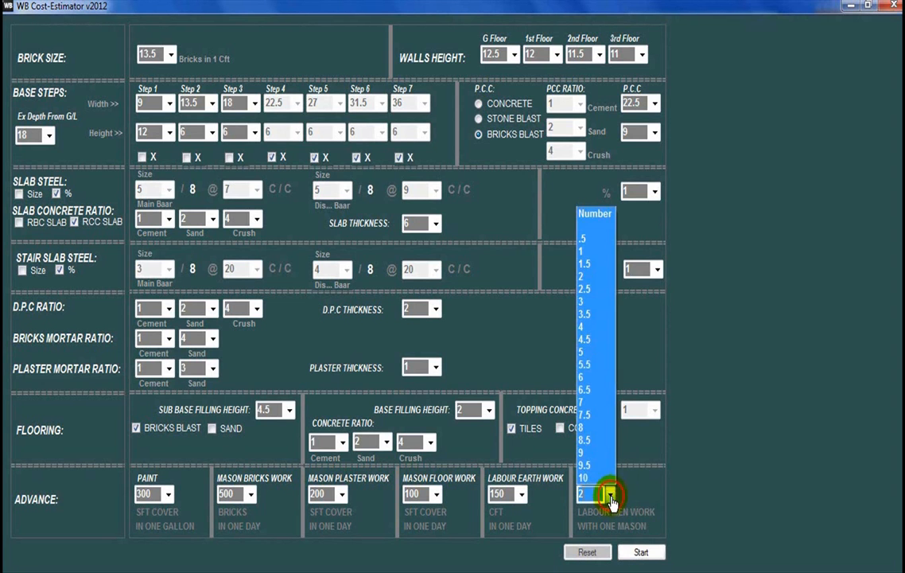
{"action": "left_click", "coordinate": [587, 285]}
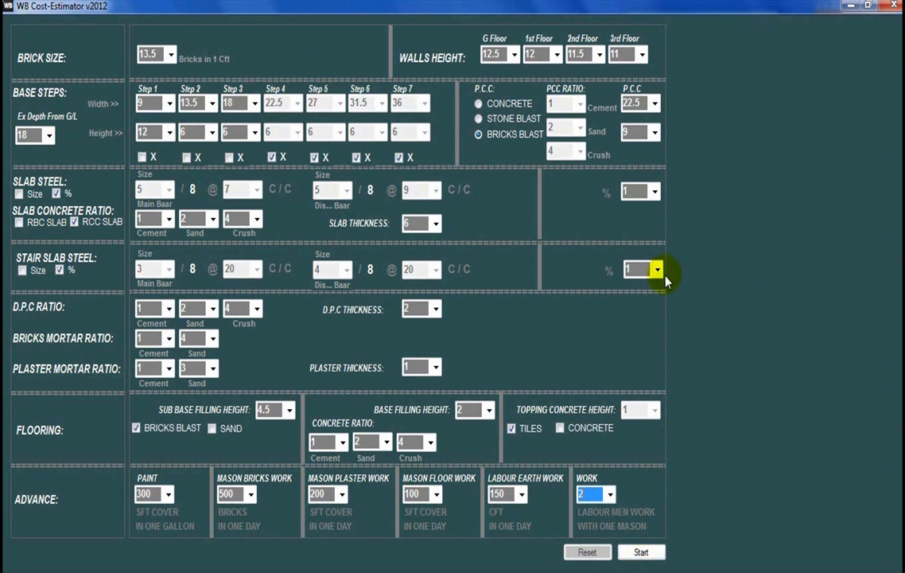
{"action": "left_click", "coordinate": [642, 553]}
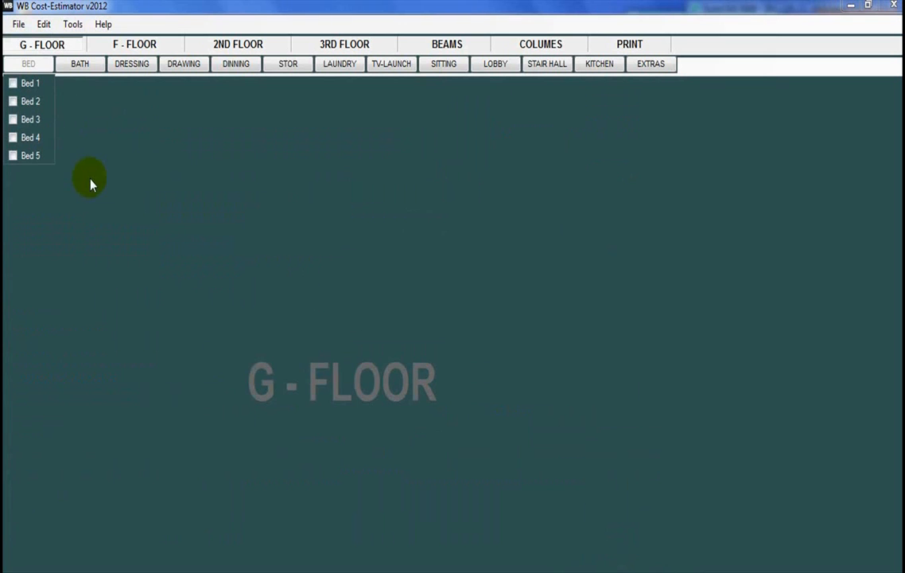
Step: Look through the pages for every floor, the beams, the columns and the printable material statement, returning to the ground floor
{"action": "left_click", "coordinate": [136, 45]}
{"action": "left_click", "coordinate": [243, 46]}
{"action": "left_click", "coordinate": [353, 45]}
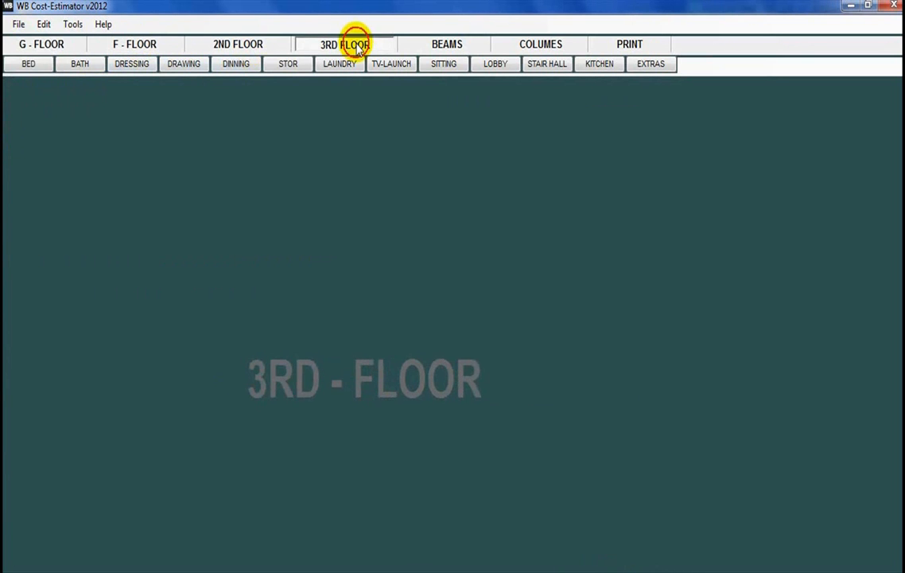
{"action": "left_click", "coordinate": [49, 46]}
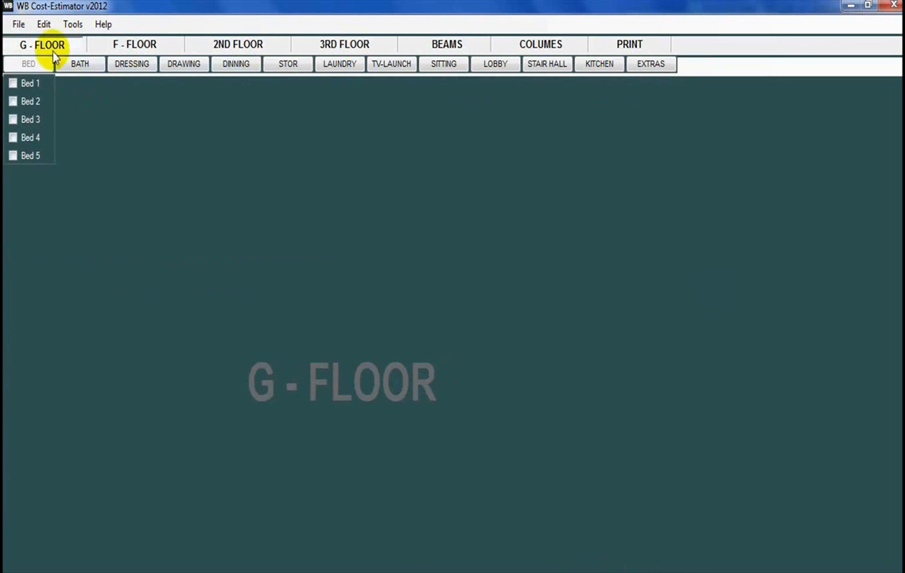
{"action": "left_click", "coordinate": [134, 45]}
{"action": "left_click", "coordinate": [233, 46]}
{"action": "left_click", "coordinate": [347, 44]}
{"action": "left_click", "coordinate": [441, 45]}
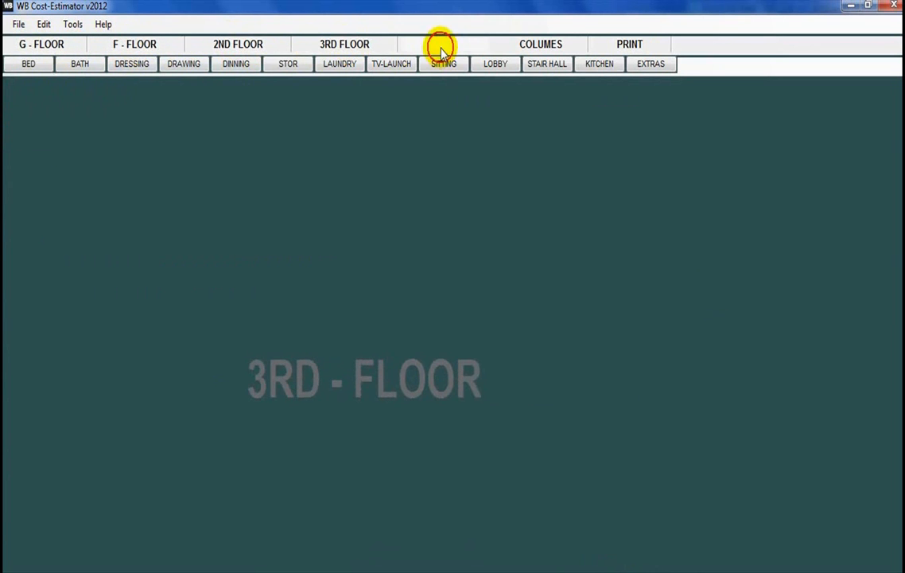
{"action": "left_click", "coordinate": [550, 46]}
{"action": "left_click", "coordinate": [632, 42]}
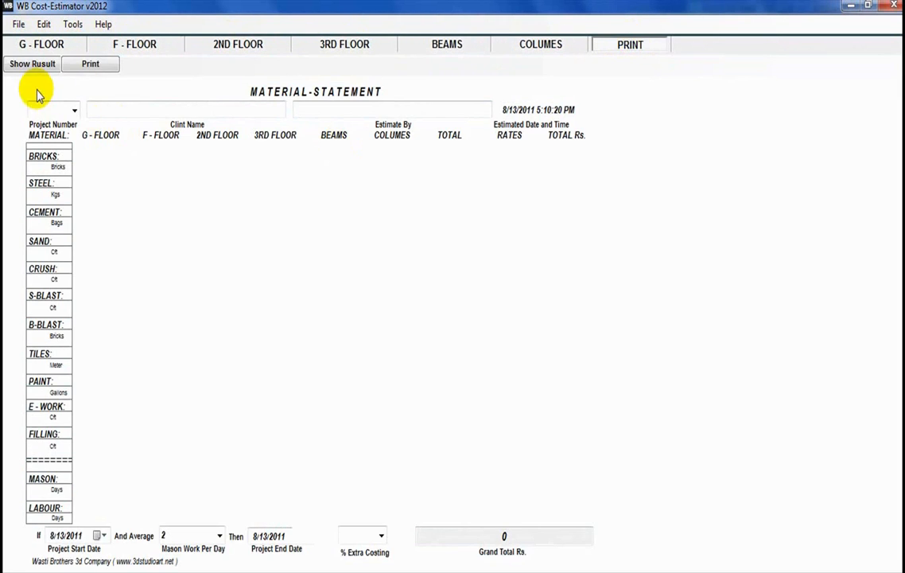
{"action": "left_click", "coordinate": [42, 45]}
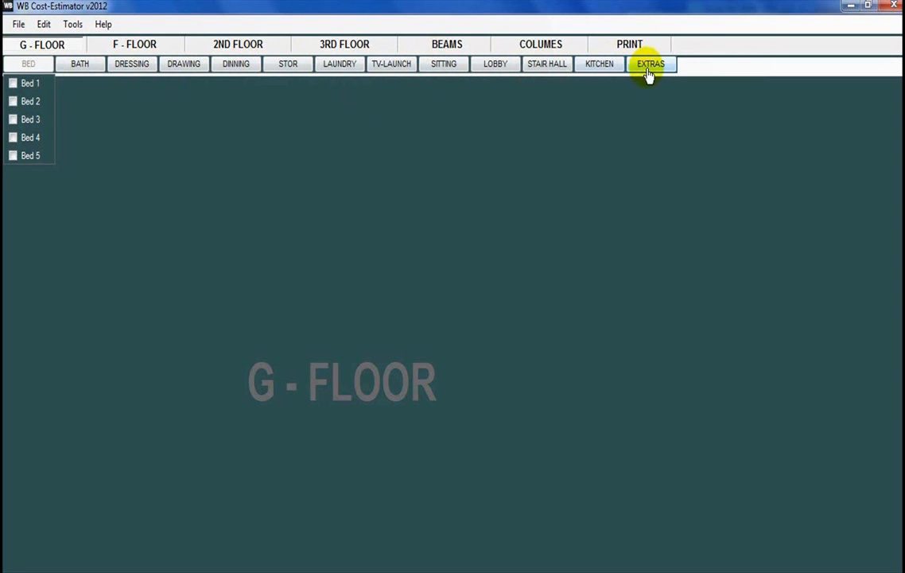
Step: Review the upper floor, beam and column pages again, ending back on the ground floor
{"action": "left_click", "coordinate": [144, 44]}
{"action": "left_click", "coordinate": [236, 45]}
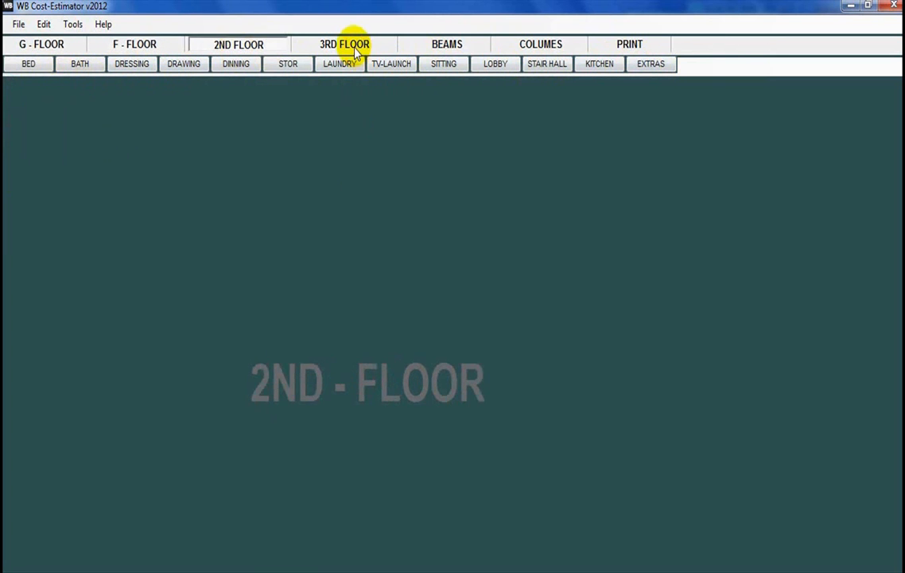
{"action": "left_click", "coordinate": [353, 45]}
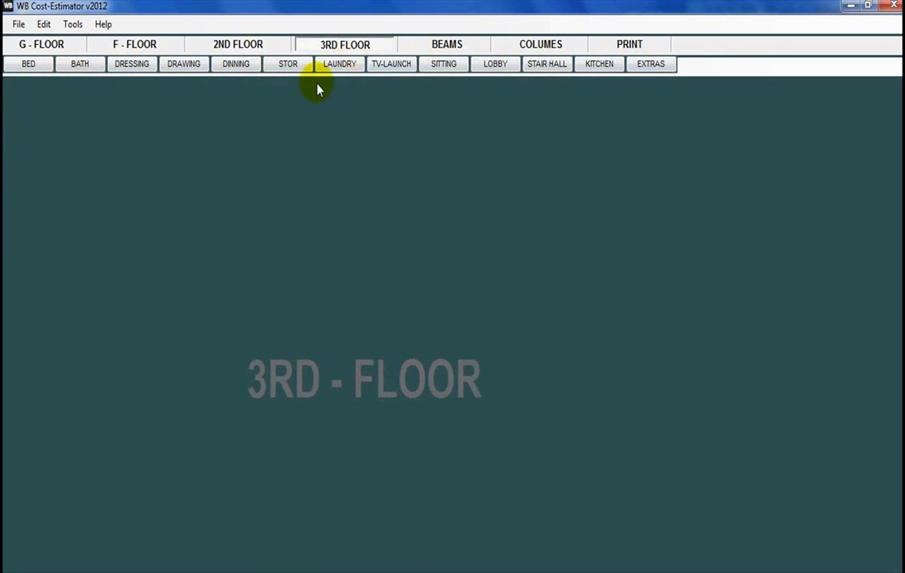
{"action": "left_click", "coordinate": [447, 45]}
{"action": "left_click", "coordinate": [541, 45]}
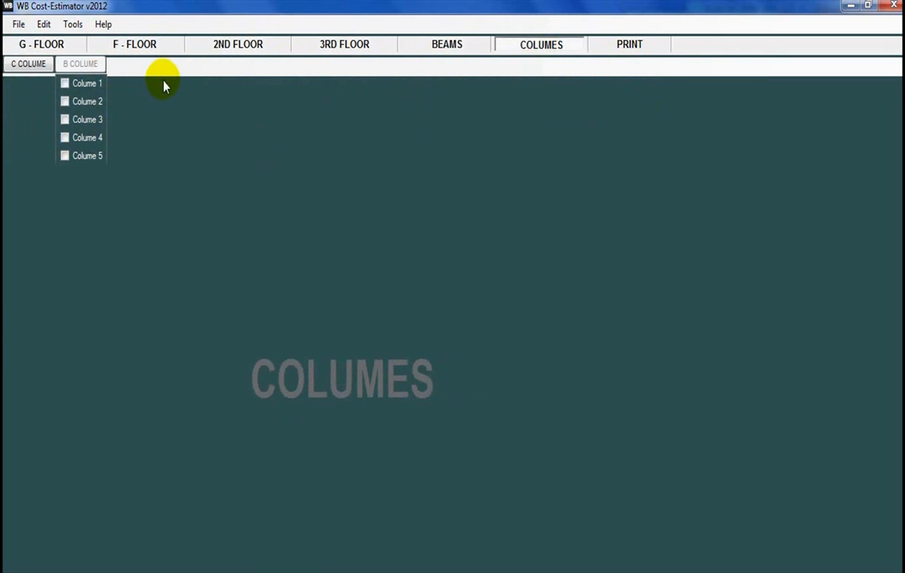
{"action": "left_click", "coordinate": [26, 44]}
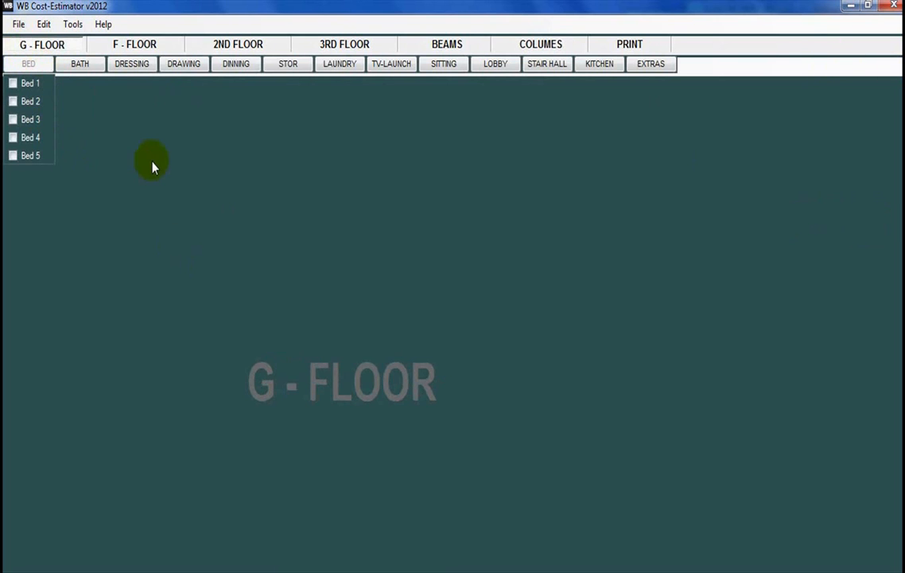
Step: Restore the estimator window to a smaller size and place the AutoCAD floor plan beside it
{"action": "left_click", "coordinate": [869, 5]}
{"action": "mouse_move", "coordinate": [482, 12]}
{"action": "left_mouse_down"}
{"action": "mouse_move", "coordinate": [500, 18]}
{"action": "mouse_move", "coordinate": [480, 13]}
{"action": "left_mouse_up"}
{"action": "left_click_drag", "start_coordinate": [760, 10], "coordinate": [267, 70]}
{"action": "left_click_drag", "start_coordinate": [393, 182], "coordinate": [396, 210]}
{"action": "left_click_drag", "start_coordinate": [297, 72], "coordinate": [830, 13]}
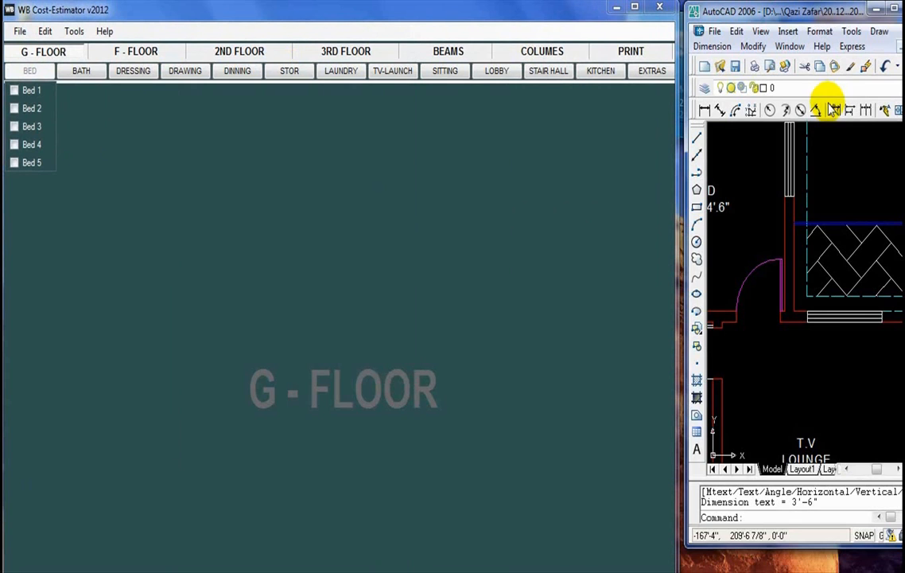
{"action": "left_click_drag", "start_coordinate": [774, 9], "coordinate": [767, 8]}
Step: Examine the bedroom in the AutoCAD floor plan, including its size label, walls, door and window
{"action": "scroll", "coordinate": [764, 270], "scroll_direction": "down", "scroll_amount": 5}
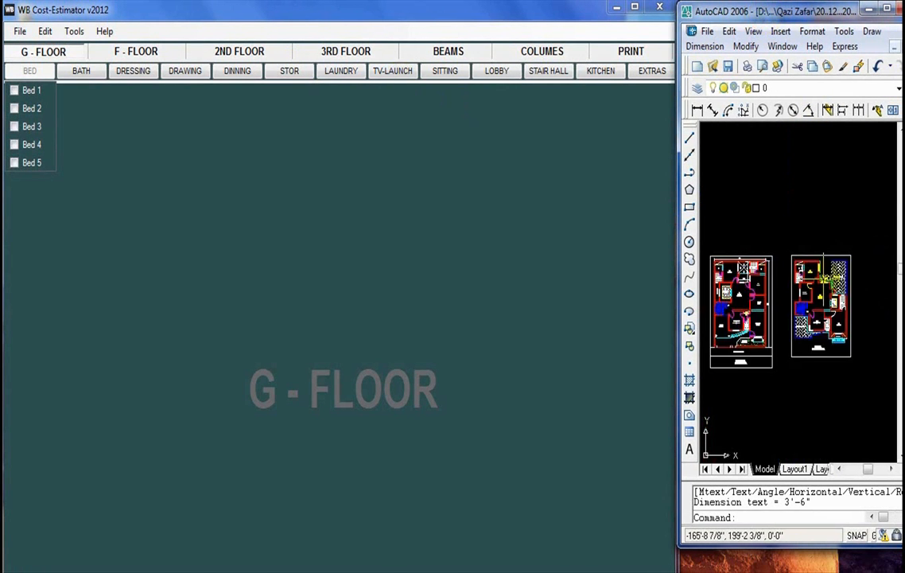
{"action": "scroll", "coordinate": [766, 267], "scroll_direction": "up", "scroll_amount": 6}
{"action": "scroll", "coordinate": [767, 269], "scroll_direction": "up", "scroll_amount": 3}
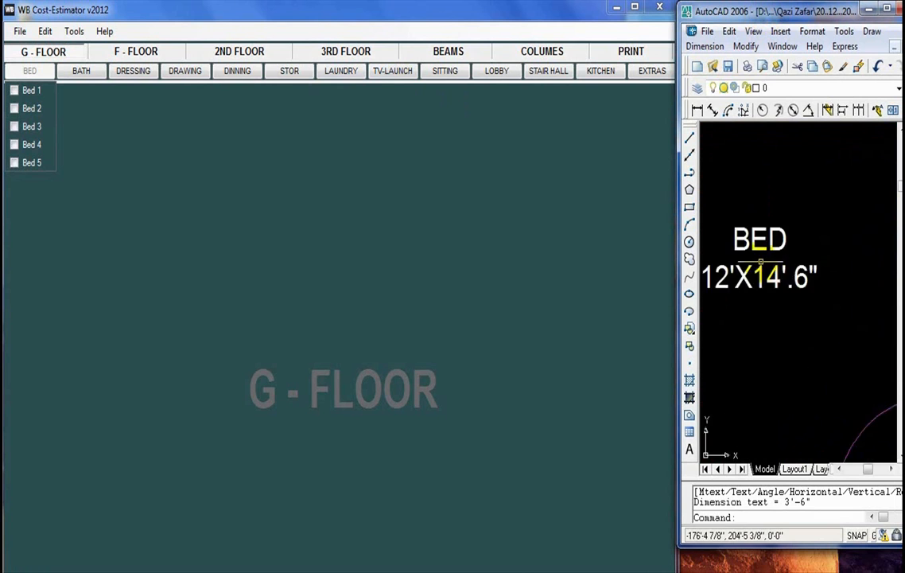
{"action": "scroll", "coordinate": [768, 270], "scroll_direction": "down", "scroll_amount": 2}
{"action": "scroll", "coordinate": [772, 273], "scroll_direction": "up", "scroll_amount": 2}
{"action": "scroll", "coordinate": [772, 274], "scroll_direction": "up", "scroll_amount": 1}
{"action": "left_click_drag", "start_coordinate": [774, 275], "coordinate": [806, 304]}
{"action": "scroll", "coordinate": [798, 264], "scroll_direction": "down", "scroll_amount": 5}
{"action": "scroll", "coordinate": [782, 261], "scroll_direction": "up", "scroll_amount": 2}
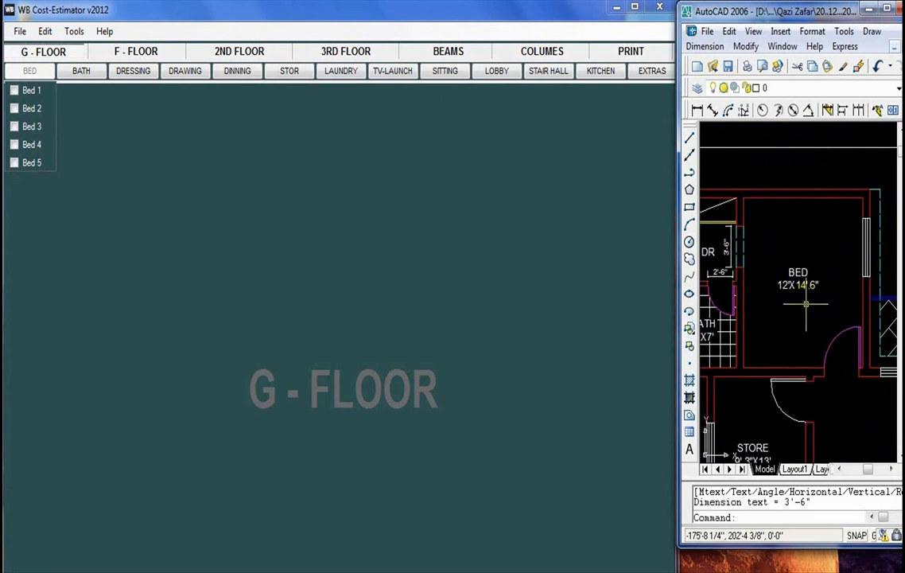
{"action": "scroll", "coordinate": [806, 304], "scroll_direction": "up", "scroll_amount": 3}
{"action": "scroll", "coordinate": [769, 300], "scroll_direction": "down", "scroll_amount": 3}
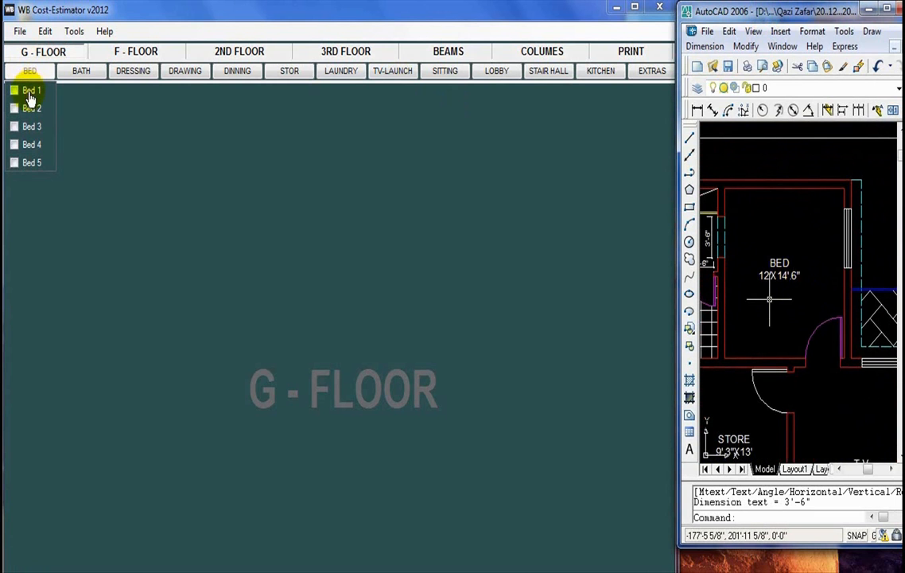
Step: Enable Bed 1 on the ground floor and position its room dialog beside the enlarged bedroom size label in the plan
{"action": "left_click", "coordinate": [29, 92]}
{"action": "left_click_drag", "start_coordinate": [273, 127], "coordinate": [239, 130]}
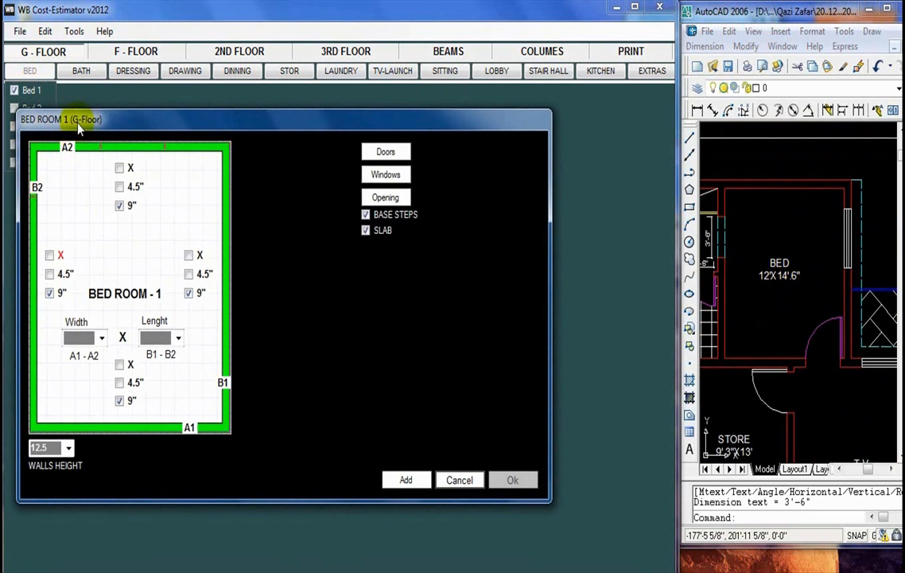
{"action": "left_click_drag", "start_coordinate": [200, 125], "coordinate": [188, 155]}
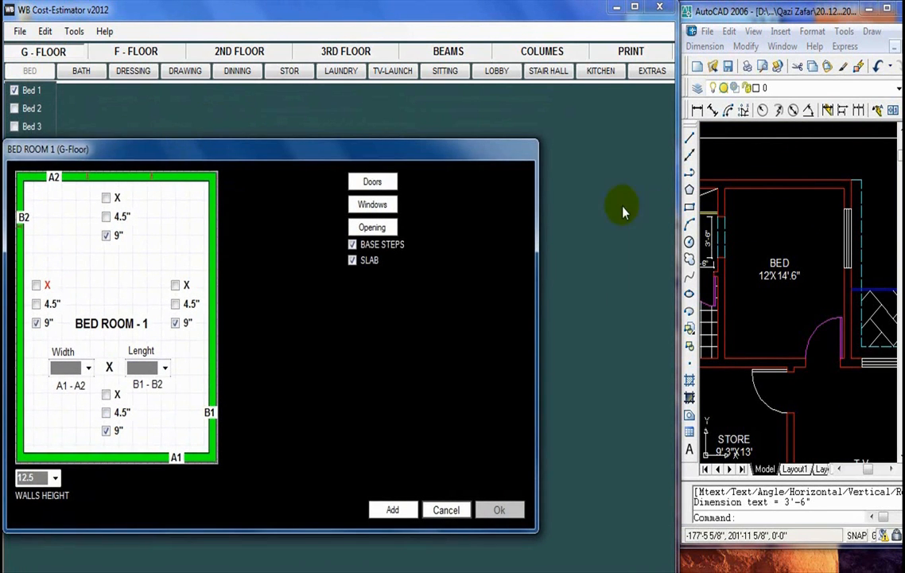
{"action": "scroll", "coordinate": [778, 318], "scroll_direction": "up", "scroll_amount": 5}
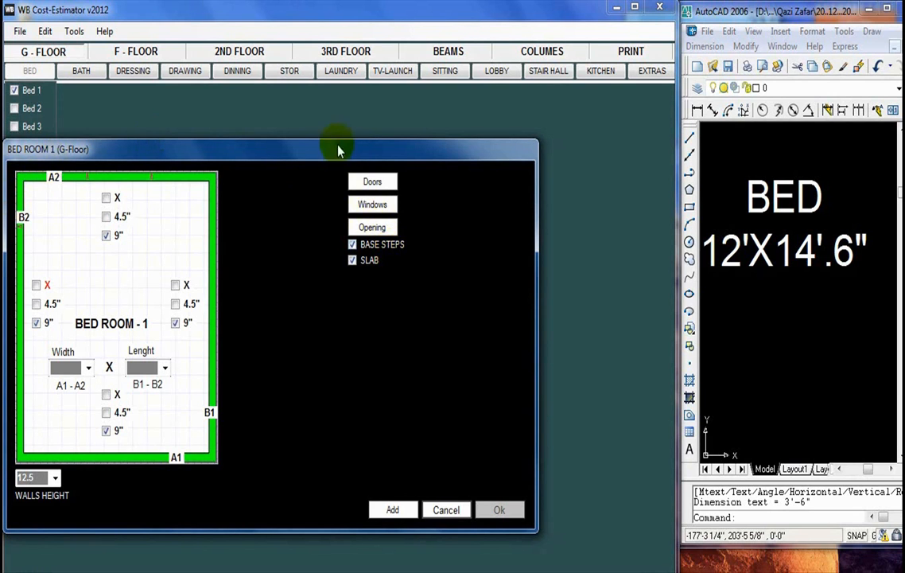
{"action": "left_click_drag", "start_coordinate": [339, 147], "coordinate": [344, 150]}
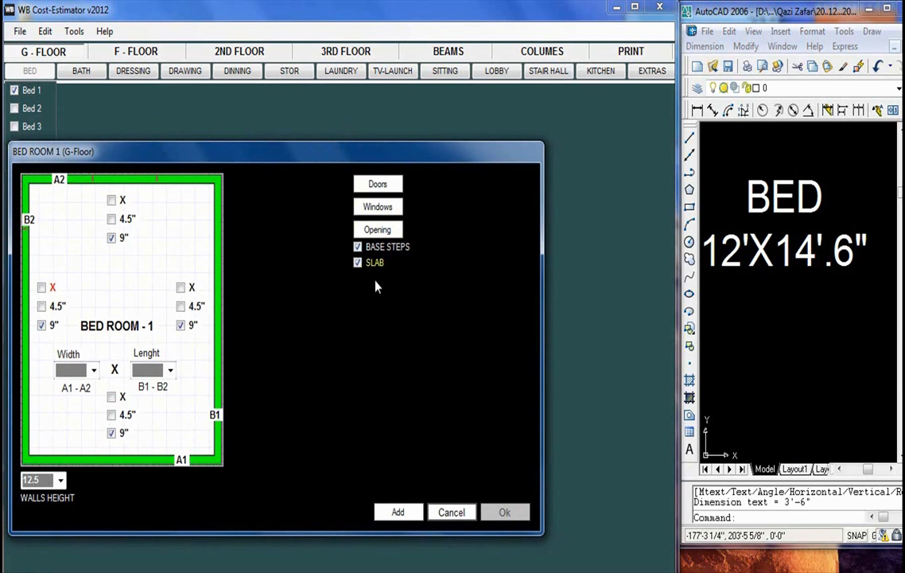
{"action": "left_click", "coordinate": [378, 229]}
{"action": "left_click", "coordinate": [374, 249]}
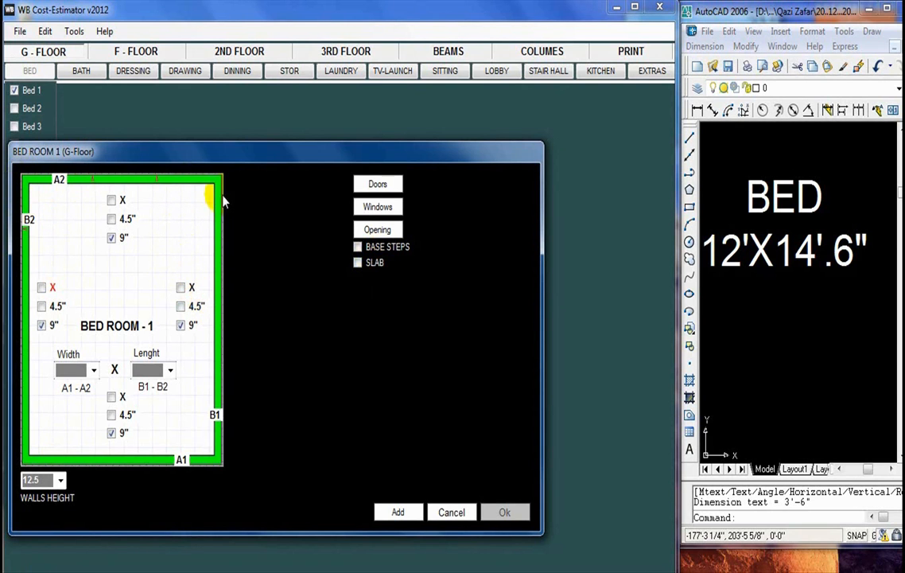
{"action": "mouse_move", "coordinate": [266, 151]}
{"action": "left_mouse_down"}
{"action": "mouse_move", "coordinate": [277, 121]}
{"action": "mouse_move", "coordinate": [270, 169]}
{"action": "left_mouse_up"}
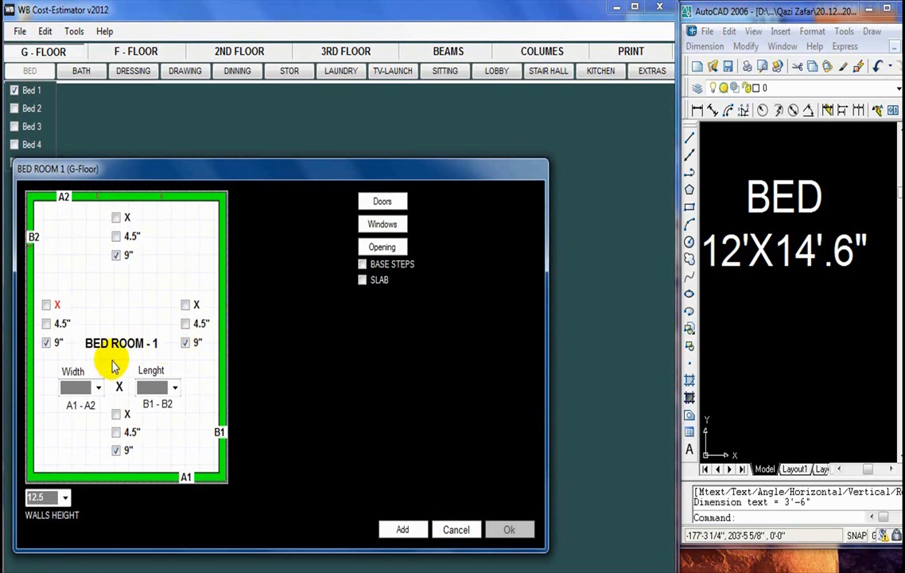
{"action": "left_click", "coordinate": [380, 278]}
{"action": "left_click_drag", "start_coordinate": [319, 175], "coordinate": [322, 151]}
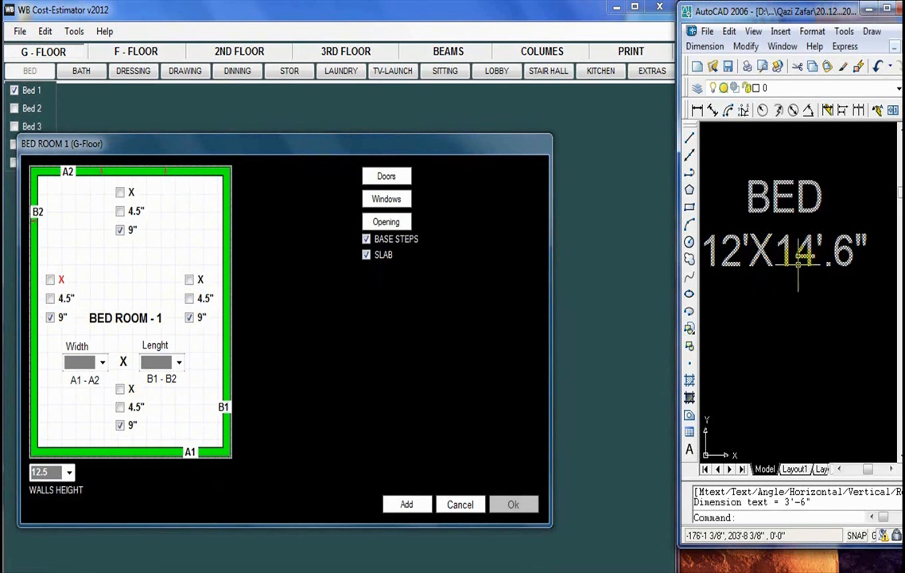
Step: Set the width of Bed Room 1 to 12 feet
{"action": "left_click", "coordinate": [92, 363]}
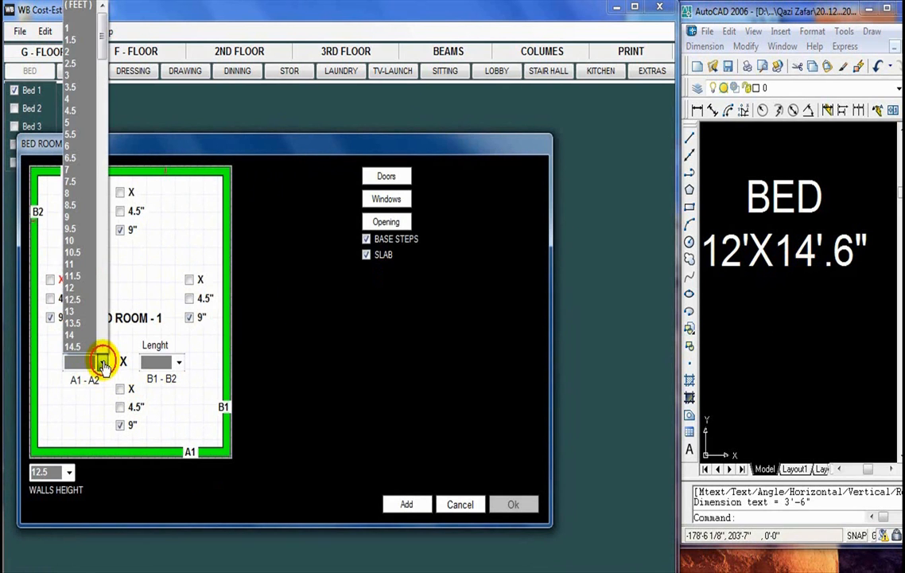
{"action": "left_click_drag", "start_coordinate": [106, 36], "coordinate": [72, 107]}
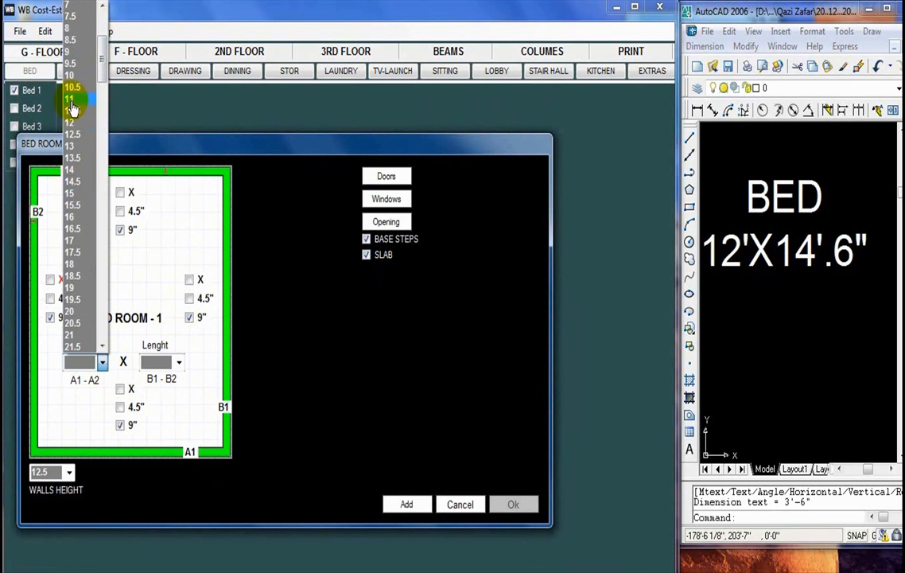
{"action": "left_click", "coordinate": [77, 130]}
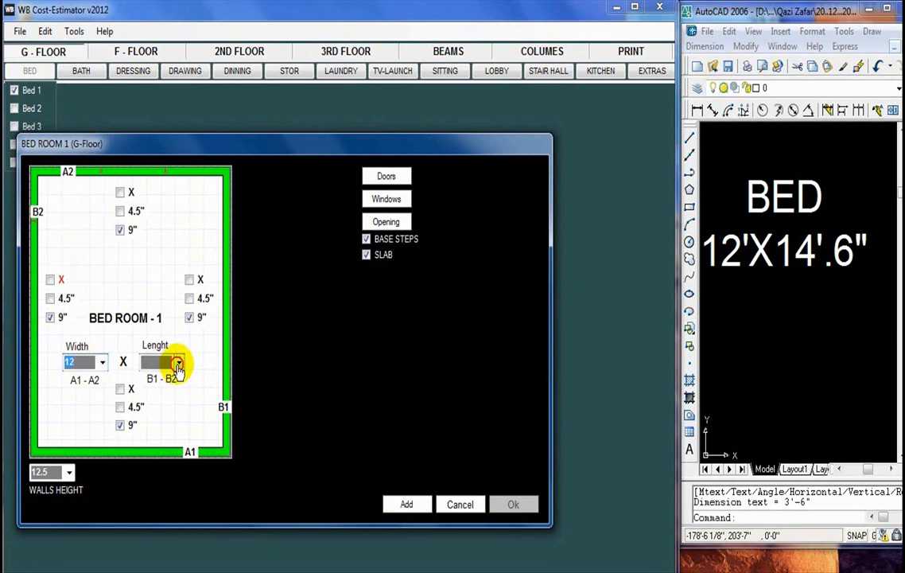
Step: Set the length of Bed Room 1 to 14.5 feet
{"action": "left_click", "coordinate": [178, 363]}
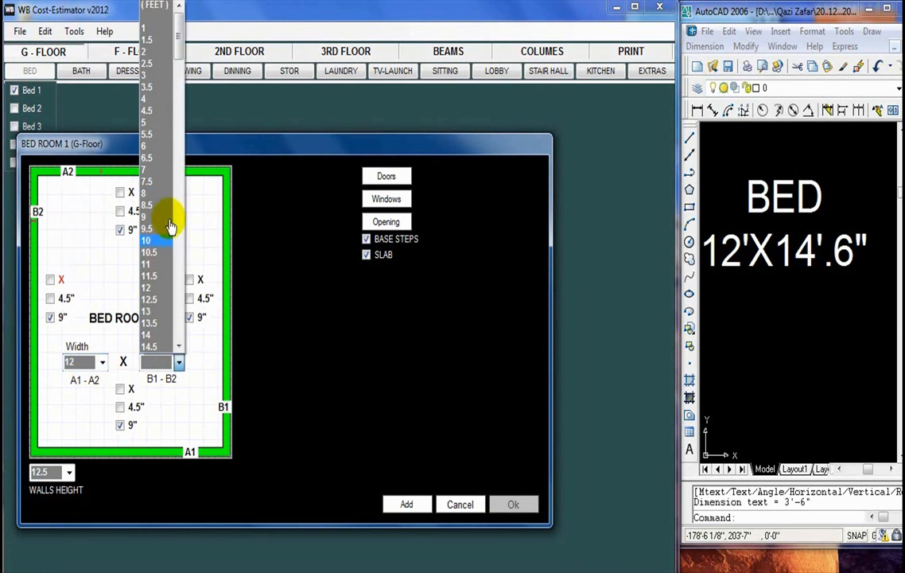
{"action": "left_click", "coordinate": [155, 349]}
{"action": "left_click", "coordinate": [179, 362]}
{"action": "mouse_move", "coordinate": [179, 75]}
{"action": "left_mouse_down"}
{"action": "mouse_move", "coordinate": [180, 26]}
{"action": "mouse_move", "coordinate": [185, 79]}
{"action": "left_mouse_up"}
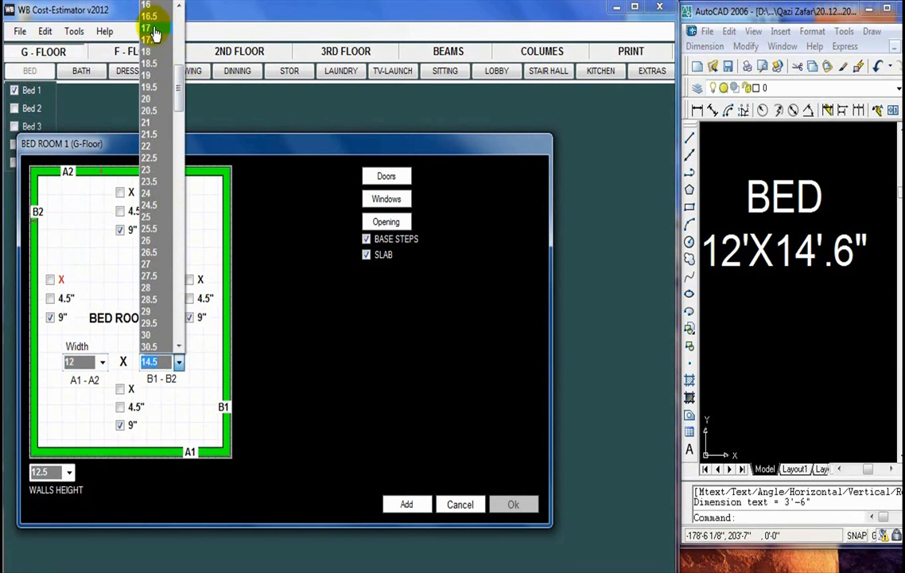
{"action": "left_click", "coordinate": [179, 6]}
{"action": "left_click", "coordinate": [179, 7]}
{"action": "left_click", "coordinate": [179, 7]}
{"action": "left_click", "coordinate": [161, 7]}
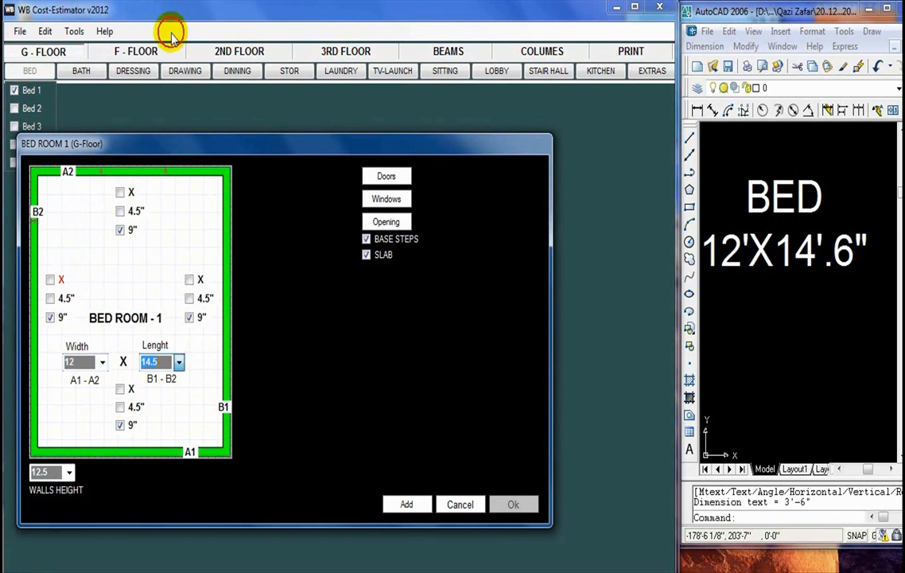
Step: Examine the bedroom's surrounding walls, window and door in the AutoCAD floor plan
{"action": "left_click", "coordinate": [826, 267]}
{"action": "scroll", "coordinate": [827, 267], "scroll_direction": "up", "scroll_amount": 6}
{"action": "left_click_drag", "start_coordinate": [860, 251], "coordinate": [846, 259]}
{"action": "scroll", "coordinate": [831, 272], "scroll_direction": "down", "scroll_amount": 9}
{"action": "scroll", "coordinate": [756, 311], "scroll_direction": "down", "scroll_amount": 6}
{"action": "scroll", "coordinate": [802, 289], "scroll_direction": "up", "scroll_amount": 2}
{"action": "left_click_drag", "start_coordinate": [784, 285], "coordinate": [813, 278]}
{"action": "left_click_drag", "start_coordinate": [770, 243], "coordinate": [791, 304]}
{"action": "left_click_drag", "start_coordinate": [794, 458], "coordinate": [802, 413]}
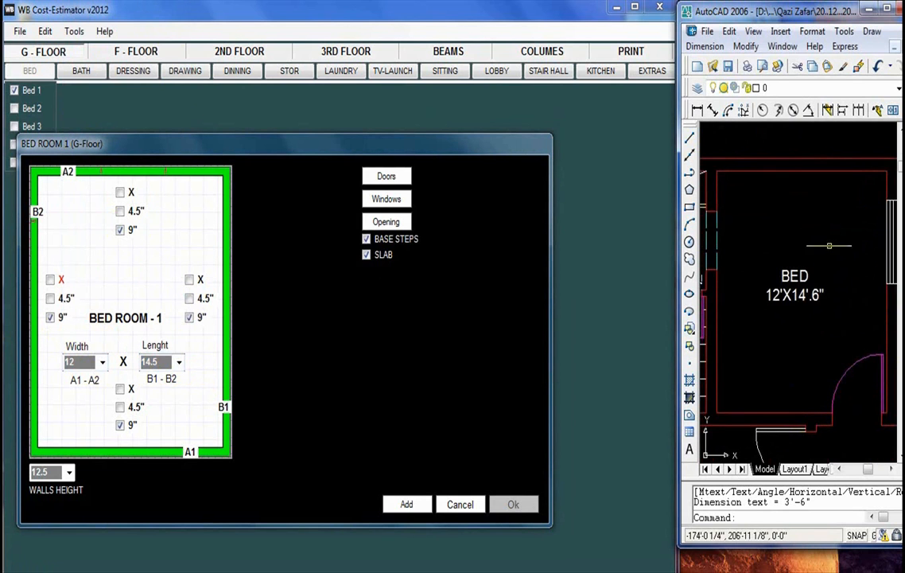
{"action": "left_click_drag", "start_coordinate": [892, 253], "coordinate": [860, 248]}
{"action": "left_click_drag", "start_coordinate": [776, 267], "coordinate": [798, 278]}
{"action": "left_click_drag", "start_coordinate": [680, 241], "coordinate": [676, 242]}
{"action": "left_click_drag", "start_coordinate": [811, 421], "coordinate": [789, 304]}
{"action": "left_click_drag", "start_coordinate": [783, 252], "coordinate": [806, 362]}
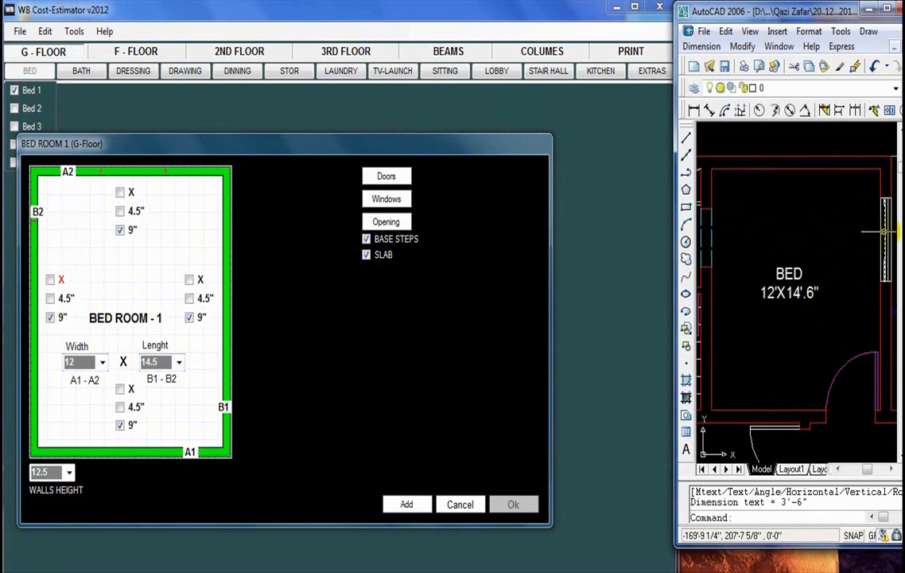
{"action": "left_click_drag", "start_coordinate": [756, 342], "coordinate": [790, 353]}
{"action": "left_click_drag", "start_coordinate": [838, 397], "coordinate": [800, 308]}
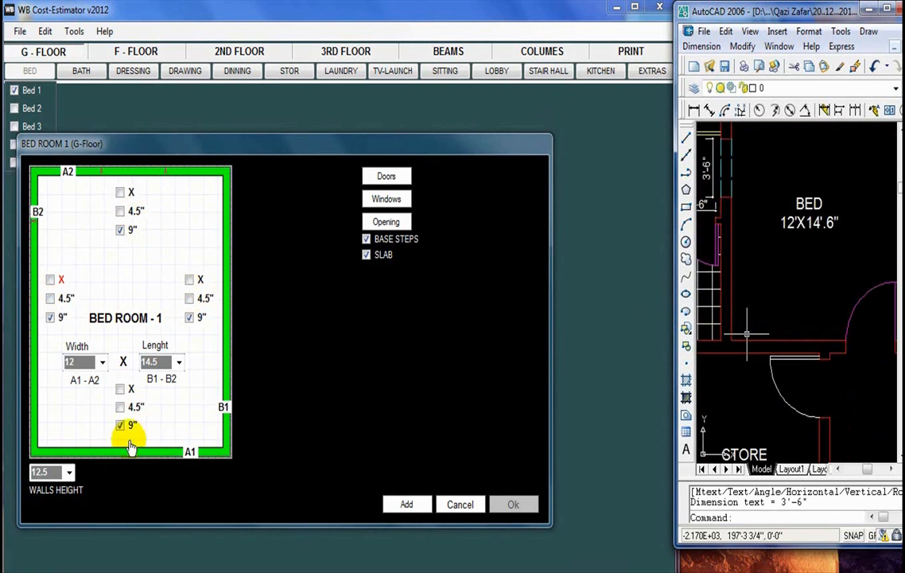
Step: Review the wall thickness options for the four sides of Bed Room 1 and the available walls height values
{"action": "left_click", "coordinate": [123, 407]}
{"action": "left_click", "coordinate": [121, 211]}
{"action": "left_click", "coordinate": [50, 298]}
{"action": "left_click", "coordinate": [189, 280]}
{"action": "left_click", "coordinate": [121, 192]}
{"action": "left_click", "coordinate": [189, 280]}
{"action": "left_click", "coordinate": [120, 229]}
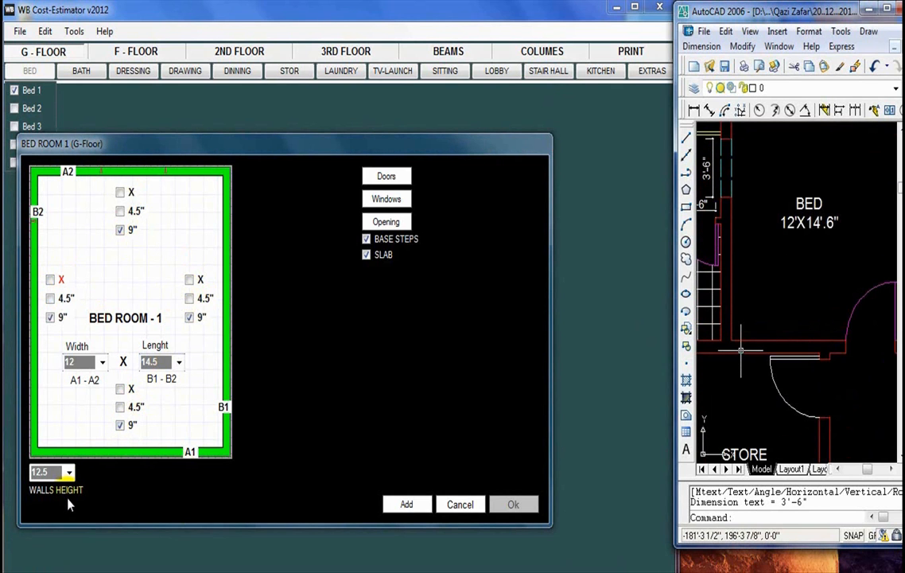
{"action": "left_click", "coordinate": [64, 472]}
{"action": "left_click_drag", "start_coordinate": [72, 213], "coordinate": [67, 132]}
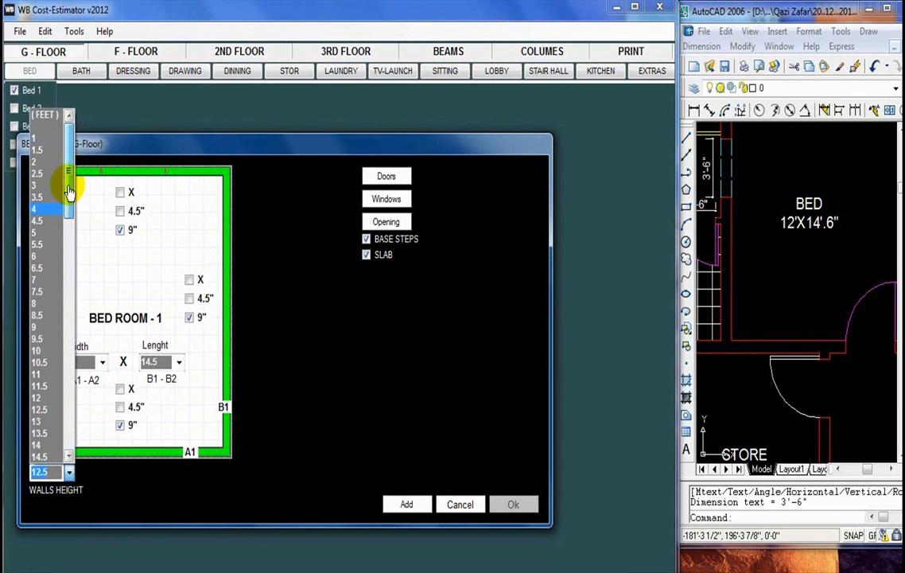
{"action": "left_click", "coordinate": [60, 475]}
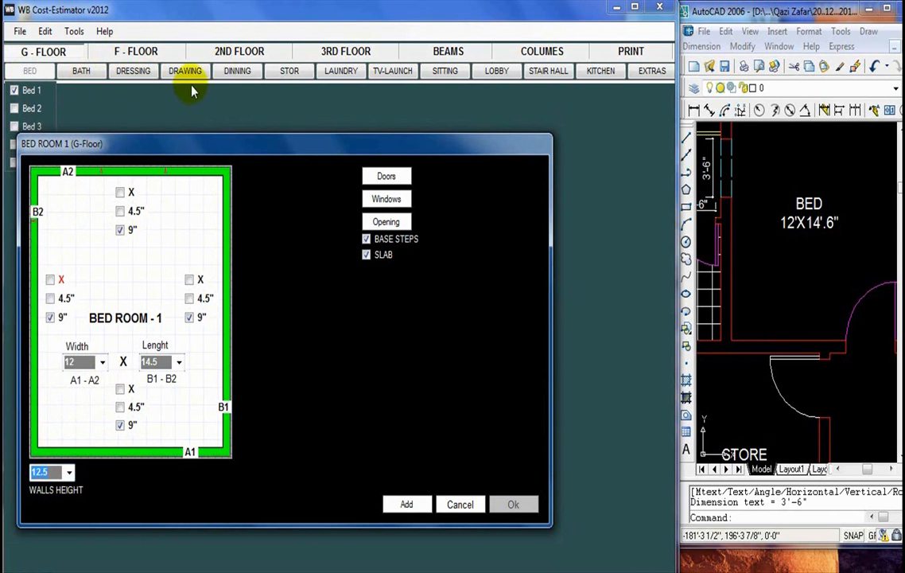
{"action": "left_click", "coordinate": [71, 477]}
{"action": "left_click", "coordinate": [71, 476]}
Step: Show the door and window settings for Bed Room 1
{"action": "left_click", "coordinate": [784, 336]}
{"action": "scroll", "coordinate": [783, 336], "scroll_direction": "down", "scroll_amount": 4}
{"action": "mouse_move", "coordinate": [849, 334]}
{"action": "left_mouse_down"}
{"action": "mouse_move", "coordinate": [769, 328]}
{"action": "mouse_move", "coordinate": [780, 315]}
{"action": "mouse_move", "coordinate": [804, 315]}
{"action": "mouse_move", "coordinate": [811, 329]}
{"action": "mouse_move", "coordinate": [804, 321]}
{"action": "mouse_move", "coordinate": [838, 326]}
{"action": "left_mouse_up"}
{"action": "scroll", "coordinate": [758, 313], "scroll_direction": "up", "scroll_amount": 3}
{"action": "scroll", "coordinate": [796, 315], "scroll_direction": "down", "scroll_amount": 2}
{"action": "left_click", "coordinate": [386, 176]}
{"action": "left_click", "coordinate": [385, 199]}
Step: Add a linear dimension across the bedroom's door opening in the AutoCAD plan, placing it below the opening
{"action": "left_click", "coordinate": [790, 332]}
{"action": "scroll", "coordinate": [790, 332], "scroll_direction": "up", "scroll_amount": 2}
{"action": "scroll", "coordinate": [811, 329], "scroll_direction": "up", "scroll_amount": 3}
{"action": "scroll", "coordinate": [816, 351], "scroll_direction": "down", "scroll_amount": 4}
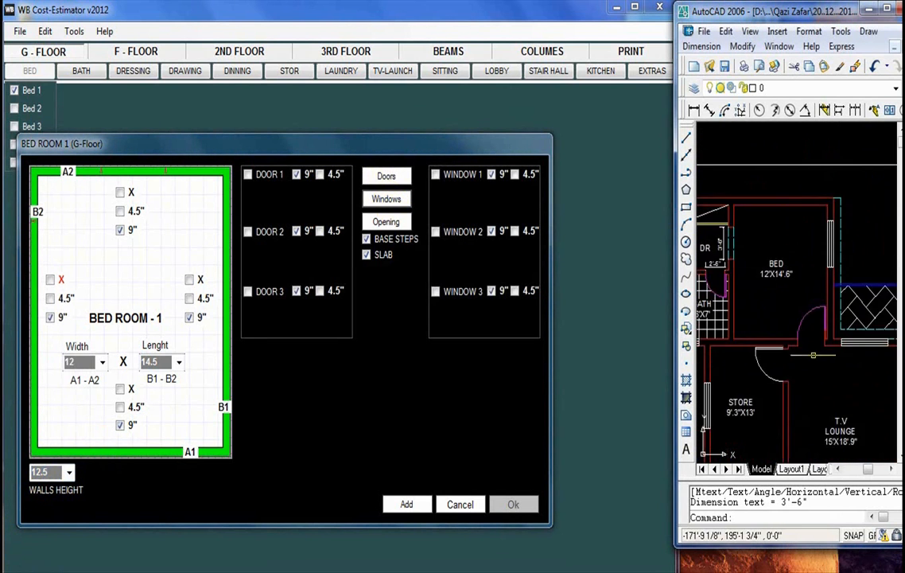
{"action": "scroll", "coordinate": [791, 358], "scroll_direction": "up", "scroll_amount": 2}
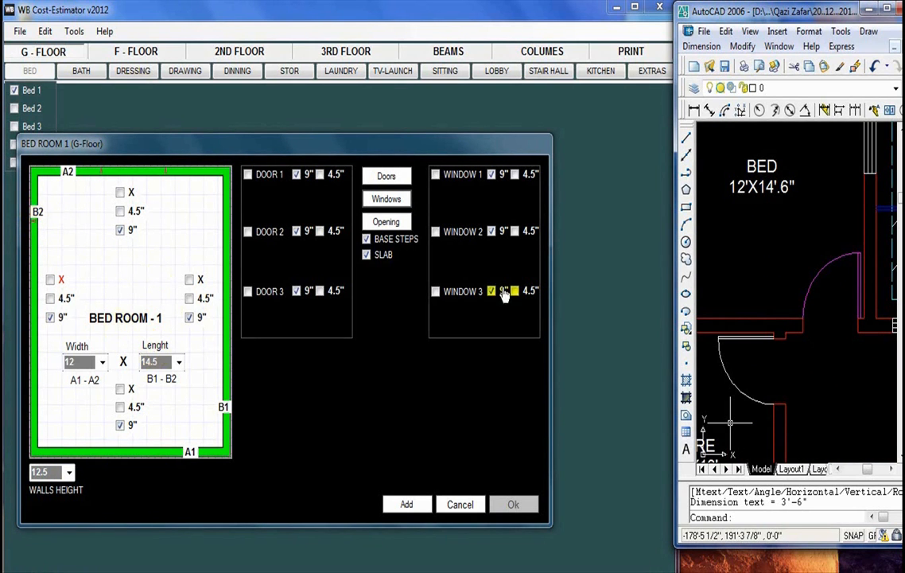
{"action": "scroll", "coordinate": [828, 338], "scroll_direction": "up", "scroll_amount": 1}
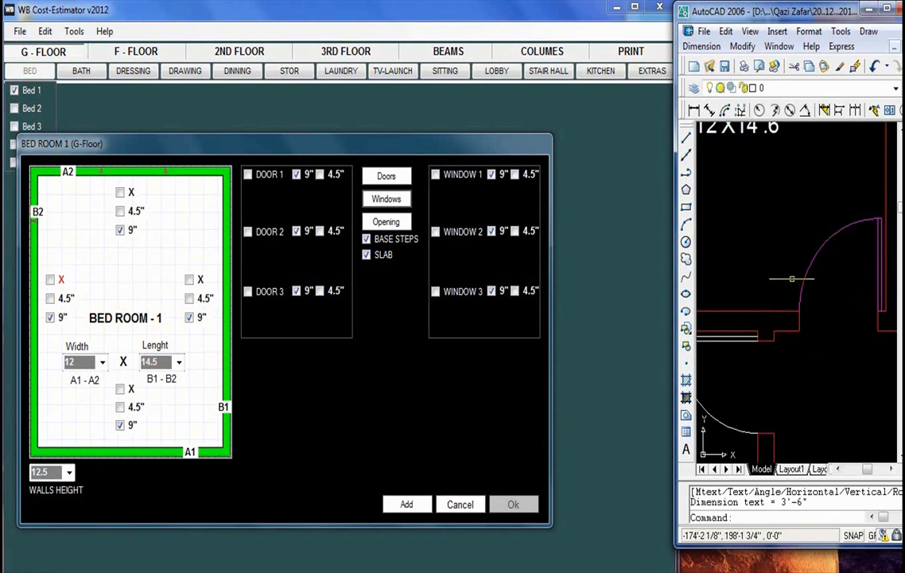
{"action": "scroll", "coordinate": [811, 324], "scroll_direction": "down", "scroll_amount": 1}
{"action": "left_click", "coordinate": [695, 110]}
{"action": "scroll", "coordinate": [844, 338], "scroll_direction": "up", "scroll_amount": 3}
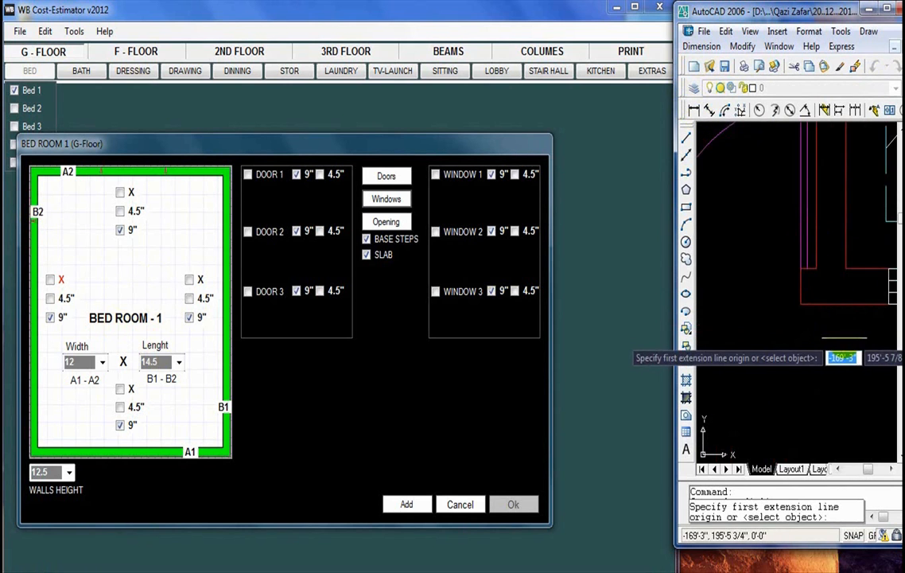
{"action": "left_click", "coordinate": [802, 304]}
{"action": "left_click_drag", "start_coordinate": [775, 304], "coordinate": [860, 317]}
{"action": "left_click", "coordinate": [751, 318]}
{"action": "left_click", "coordinate": [843, 388]}
{"action": "left_click_drag", "start_coordinate": [849, 387], "coordinate": [790, 339]}
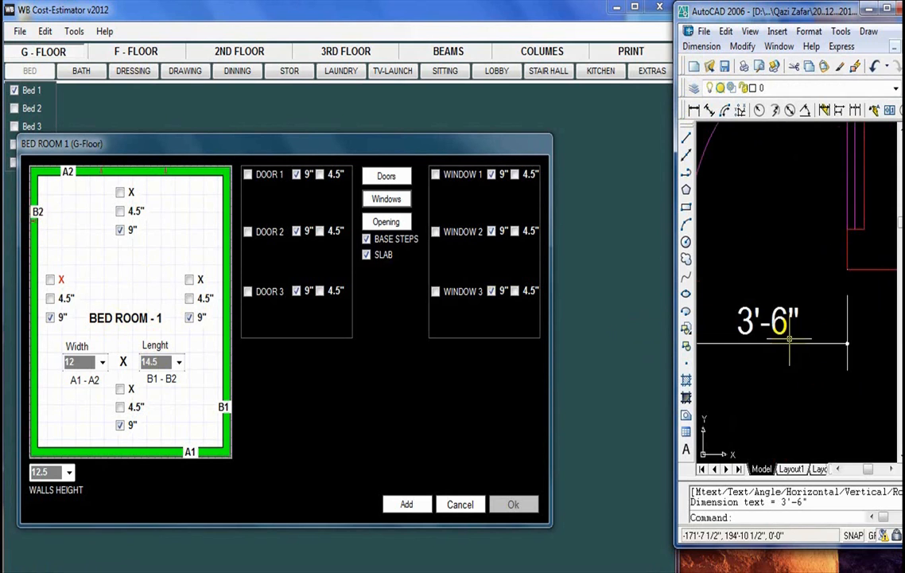
Step: Enable Door 1 of Bed Room 1 in the 9" wall with a size of 3.5 by 7 feet
{"action": "left_click", "coordinate": [248, 175]}
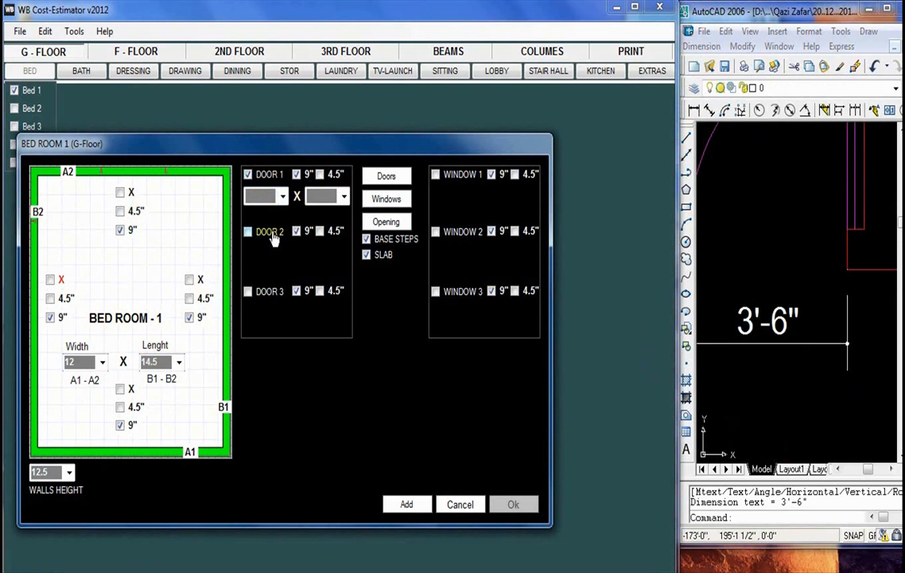
{"action": "left_click", "coordinate": [283, 195]}
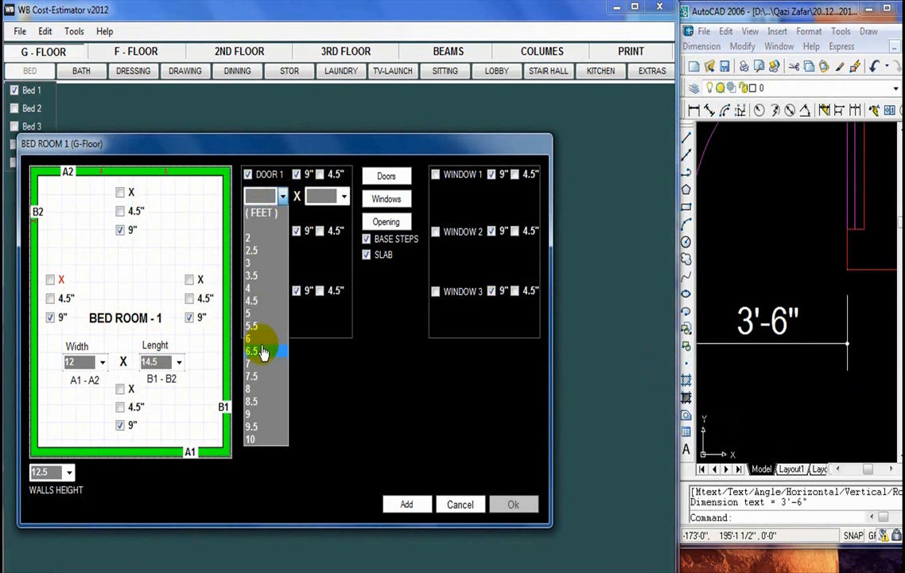
{"action": "left_click", "coordinate": [254, 276]}
{"action": "left_click", "coordinate": [343, 196]}
{"action": "left_click", "coordinate": [329, 269]}
{"action": "left_click", "coordinate": [344, 196]}
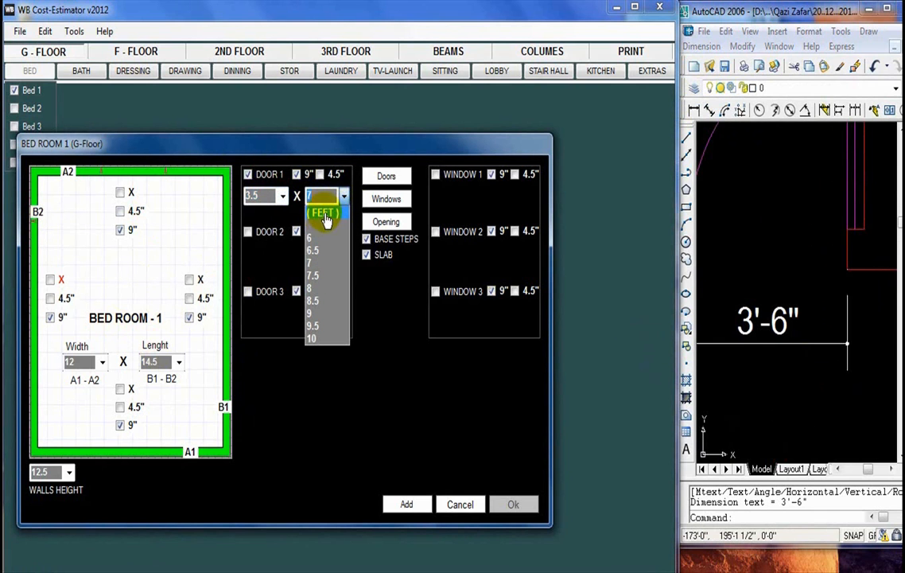
{"action": "left_click", "coordinate": [279, 196]}
{"action": "left_click", "coordinate": [278, 196]}
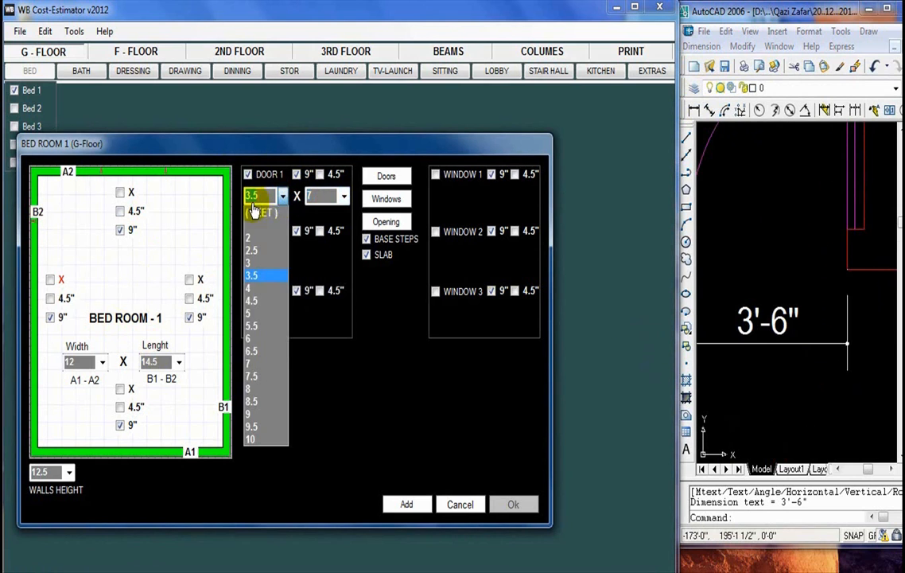
{"action": "left_click", "coordinate": [257, 276]}
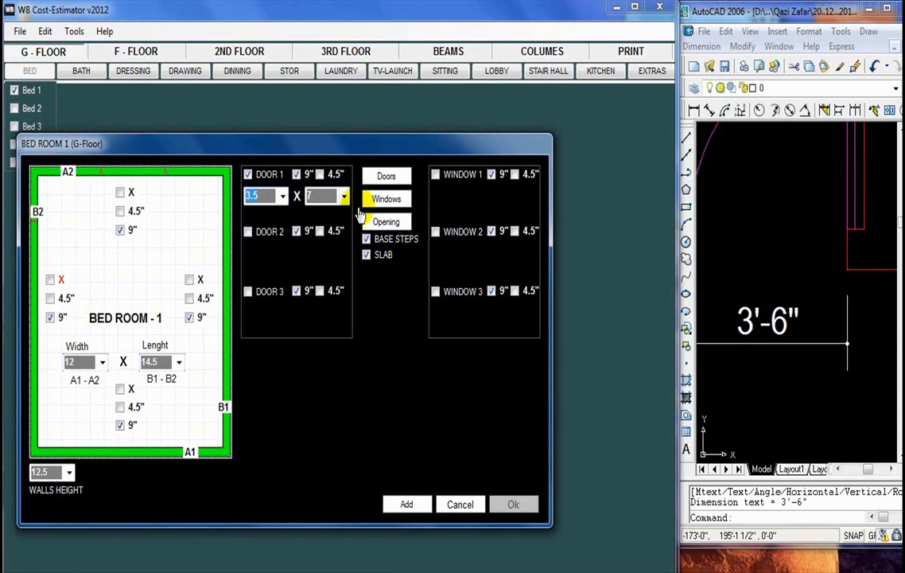
{"action": "left_click", "coordinate": [841, 365]}
{"action": "scroll", "coordinate": [836, 362], "scroll_direction": "down", "scroll_amount": 4}
{"action": "scroll", "coordinate": [812, 356], "scroll_direction": "up", "scroll_amount": 3}
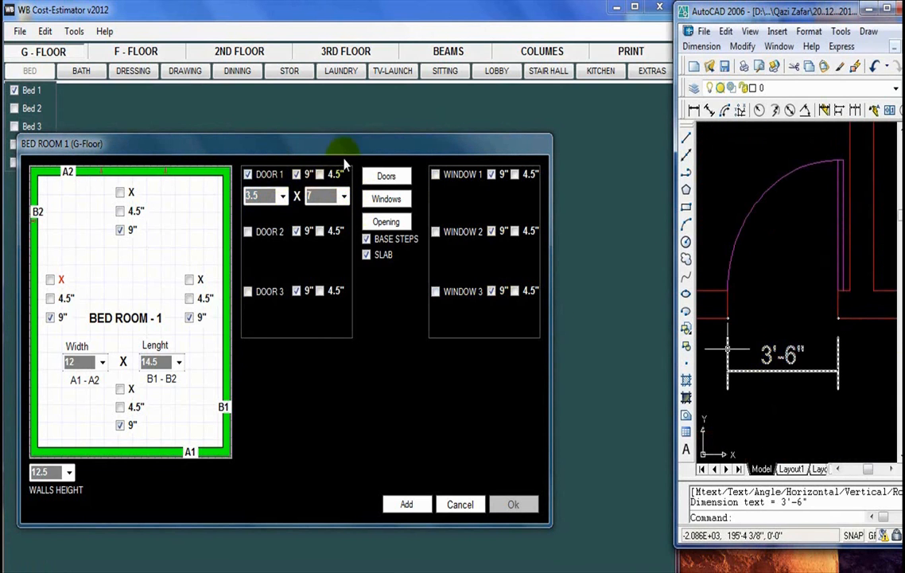
{"action": "left_click", "coordinate": [156, 456]}
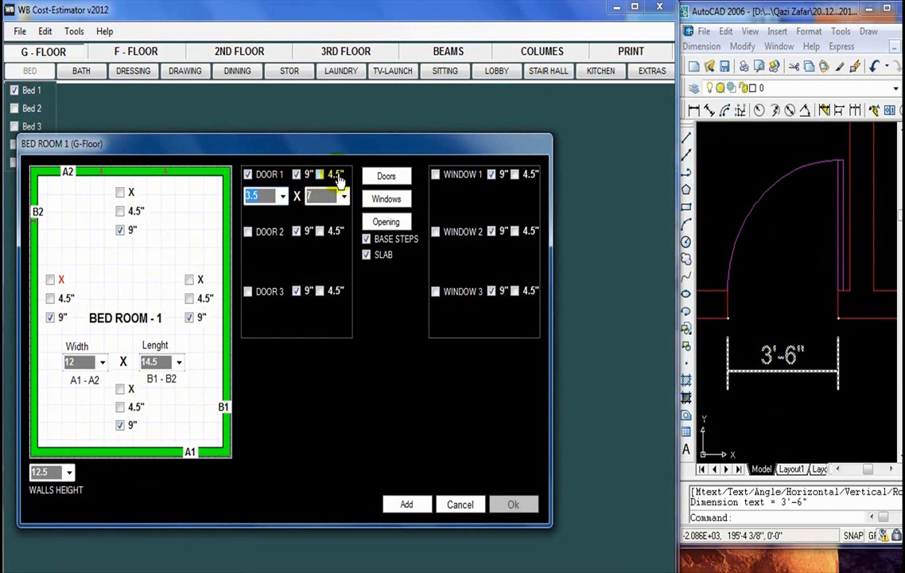
{"action": "left_click", "coordinate": [306, 178]}
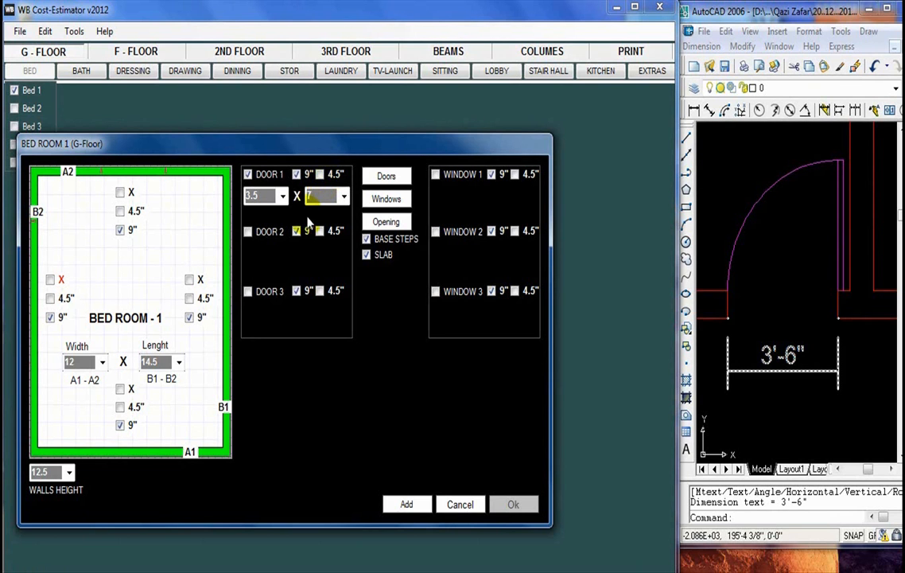
Step: Add a linear dimension along the bedroom's window in the AutoCAD plan, placing it on the room side of the wall
{"action": "scroll", "coordinate": [767, 350], "scroll_direction": "down", "scroll_amount": 5}
{"action": "left_click_drag", "start_coordinate": [799, 311], "coordinate": [771, 339]}
{"action": "scroll", "coordinate": [778, 291], "scroll_direction": "up", "scroll_amount": 4}
{"action": "scroll", "coordinate": [778, 291], "scroll_direction": "down", "scroll_amount": 2}
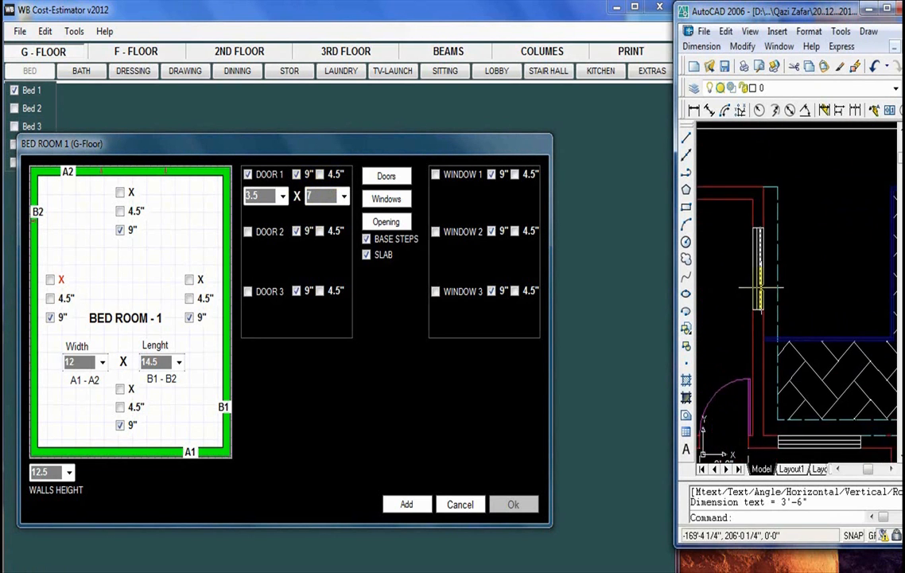
{"action": "scroll", "coordinate": [761, 288], "scroll_direction": "up", "scroll_amount": 3}
{"action": "left_click", "coordinate": [695, 110]}
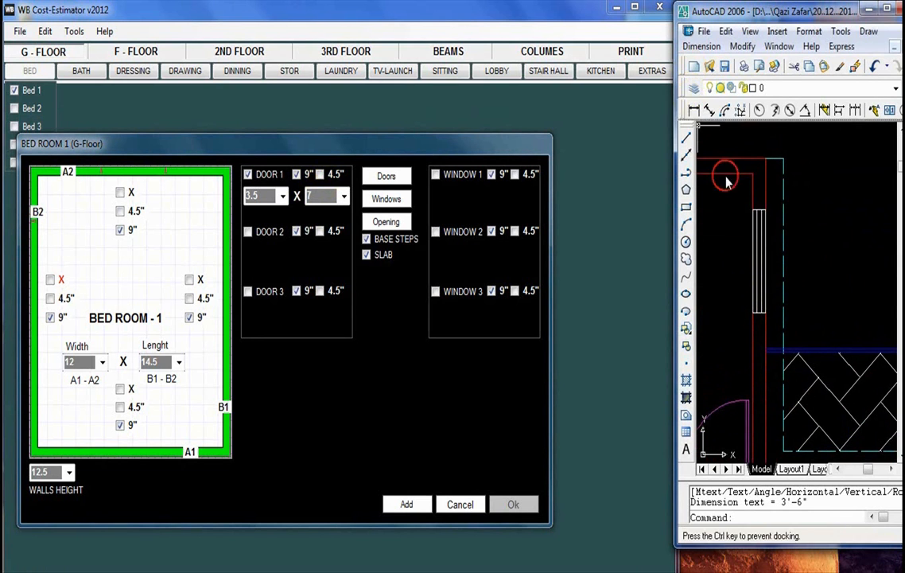
{"action": "left_click", "coordinate": [753, 209]}
{"action": "left_click", "coordinate": [752, 311]}
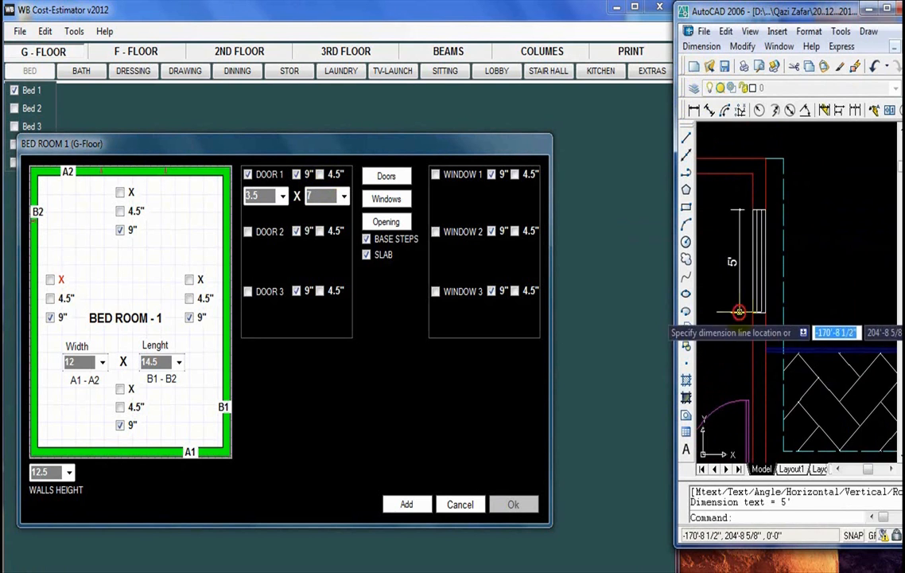
{"action": "left_click", "coordinate": [739, 301]}
Step: Enable Window 1 of Bed Room 1 and set its size to 5 by 5 feet
{"action": "scroll", "coordinate": [739, 290], "scroll_direction": "up", "scroll_amount": 3}
{"action": "left_click_drag", "start_coordinate": [725, 239], "coordinate": [748, 295]}
{"action": "scroll", "coordinate": [747, 295], "scroll_direction": "down", "scroll_amount": 2}
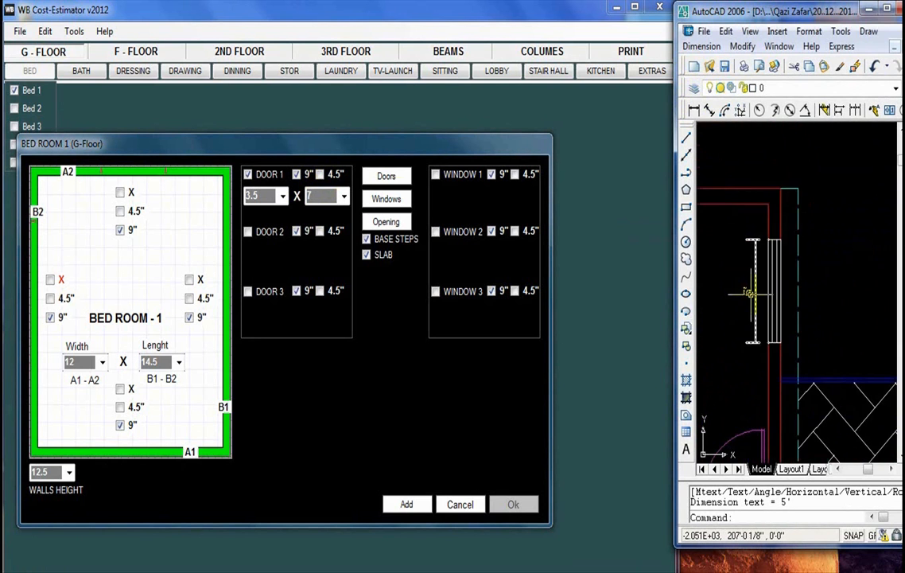
{"action": "scroll", "coordinate": [748, 293], "scroll_direction": "up", "scroll_amount": 1}
{"action": "left_click", "coordinate": [396, 199]}
{"action": "left_click", "coordinate": [460, 177]}
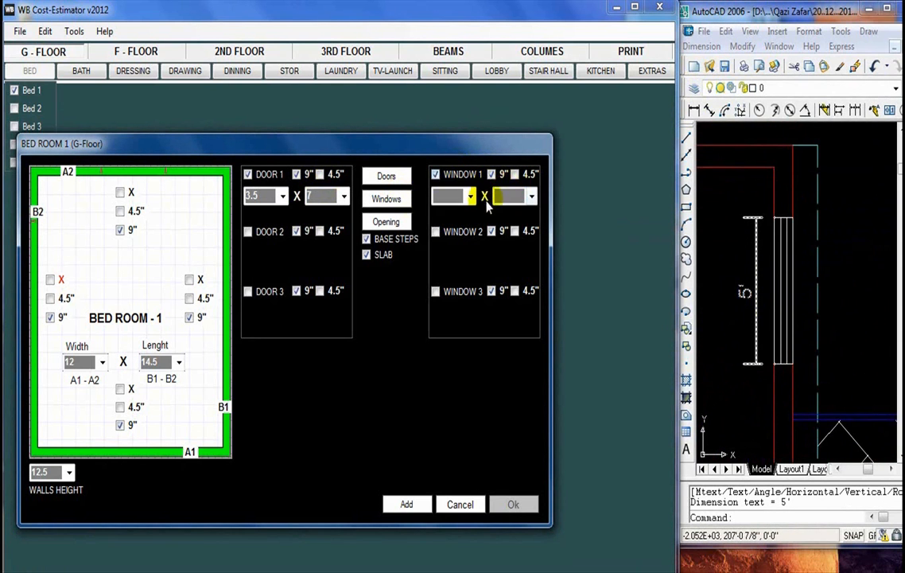
{"action": "left_click", "coordinate": [471, 195]}
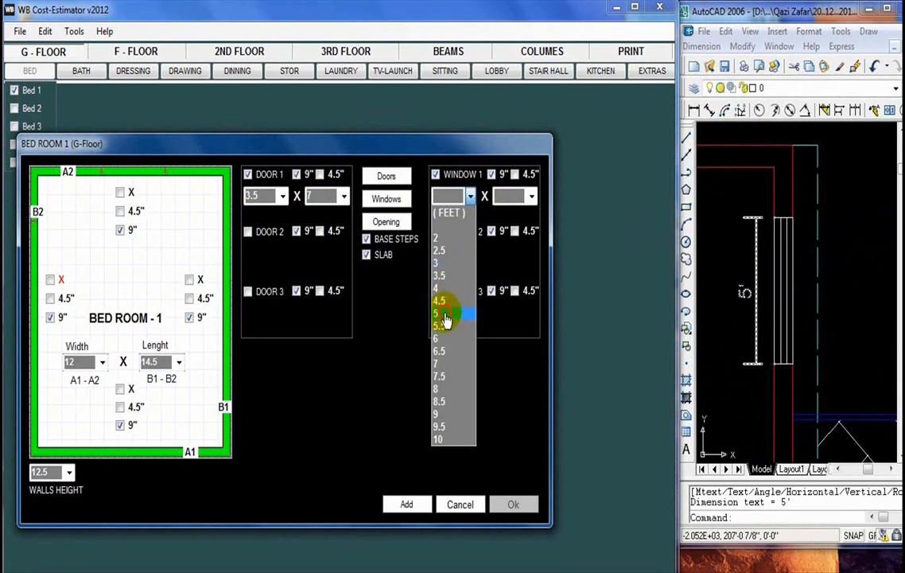
{"action": "left_click", "coordinate": [444, 315]}
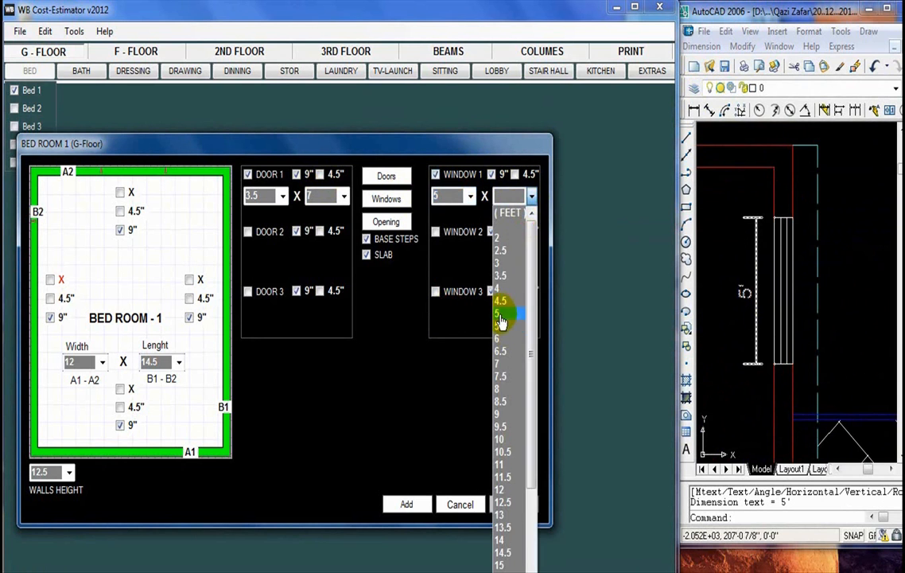
{"action": "left_click", "coordinate": [501, 314]}
Step: Enable Door 2 for the opening between the bedroom and the dressing area, with a size of 3.5 by 7 feet
{"action": "scroll", "coordinate": [763, 299], "scroll_direction": "down", "scroll_amount": 3}
{"action": "scroll", "coordinate": [778, 307], "scroll_direction": "up", "scroll_amount": 4}
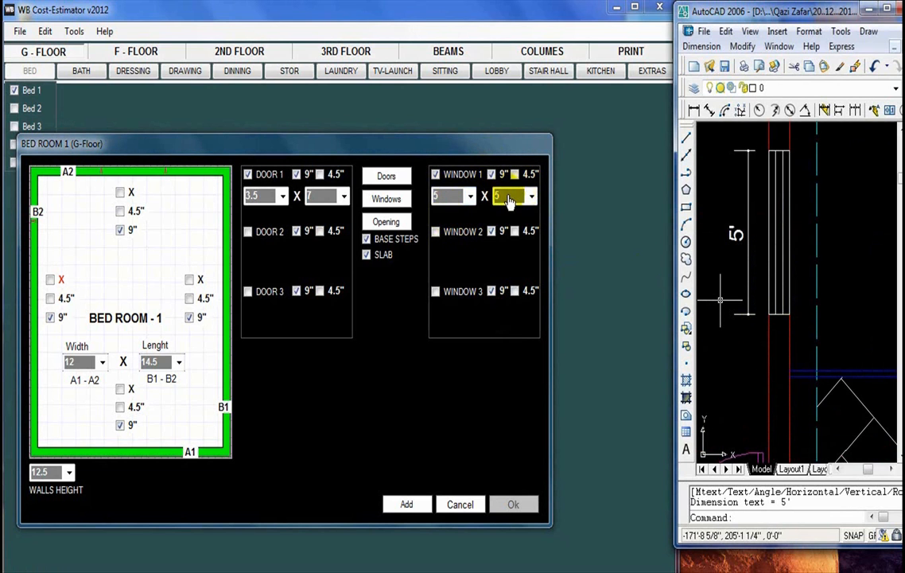
{"action": "scroll", "coordinate": [732, 294], "scroll_direction": "down", "scroll_amount": 3}
{"action": "scroll", "coordinate": [745, 272], "scroll_direction": "up", "scroll_amount": 4}
{"action": "scroll", "coordinate": [746, 272], "scroll_direction": "down", "scroll_amount": 3}
{"action": "scroll", "coordinate": [759, 272], "scroll_direction": "up", "scroll_amount": 5}
{"action": "scroll", "coordinate": [759, 272], "scroll_direction": "up", "scroll_amount": 3}
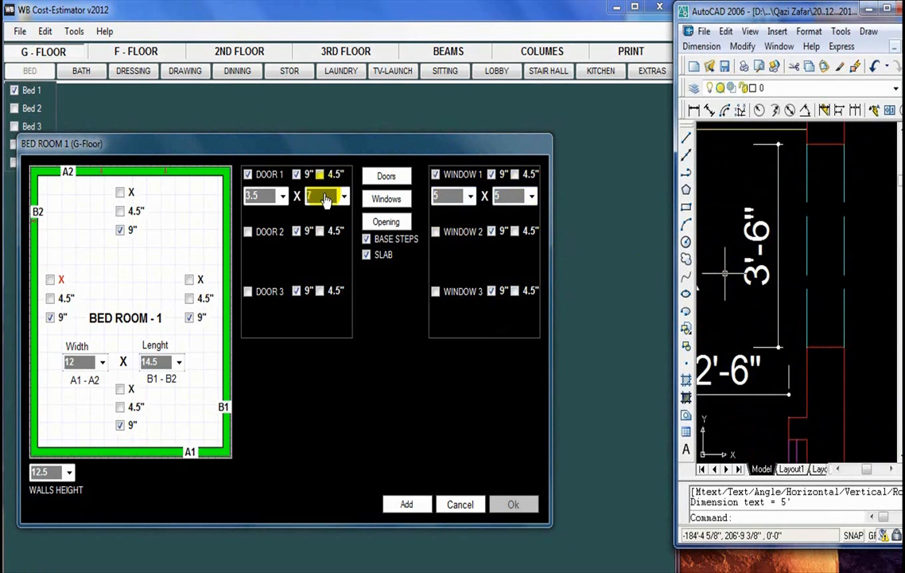
{"action": "left_click", "coordinate": [267, 238]}
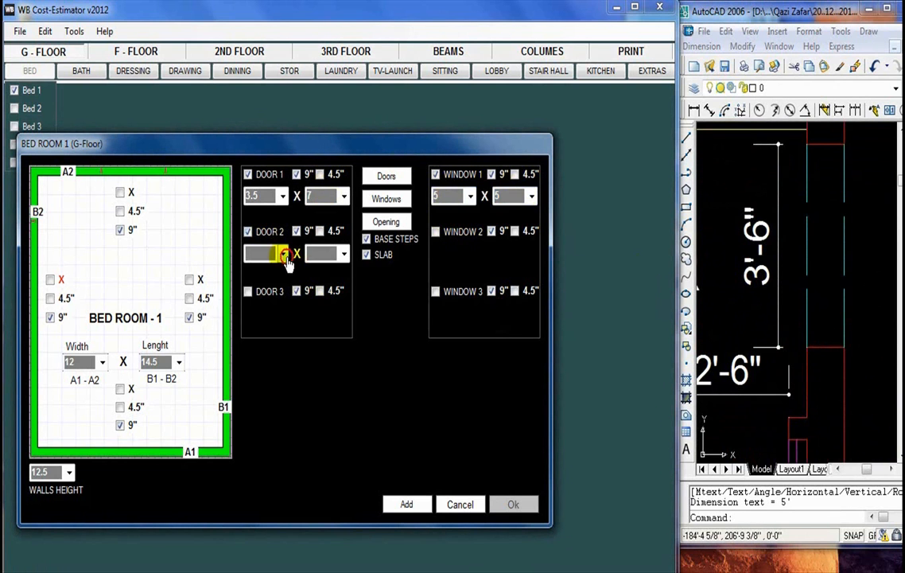
{"action": "left_click", "coordinate": [283, 253]}
{"action": "left_click", "coordinate": [265, 333]}
{"action": "left_click", "coordinate": [343, 254]}
{"action": "left_click", "coordinate": [321, 320]}
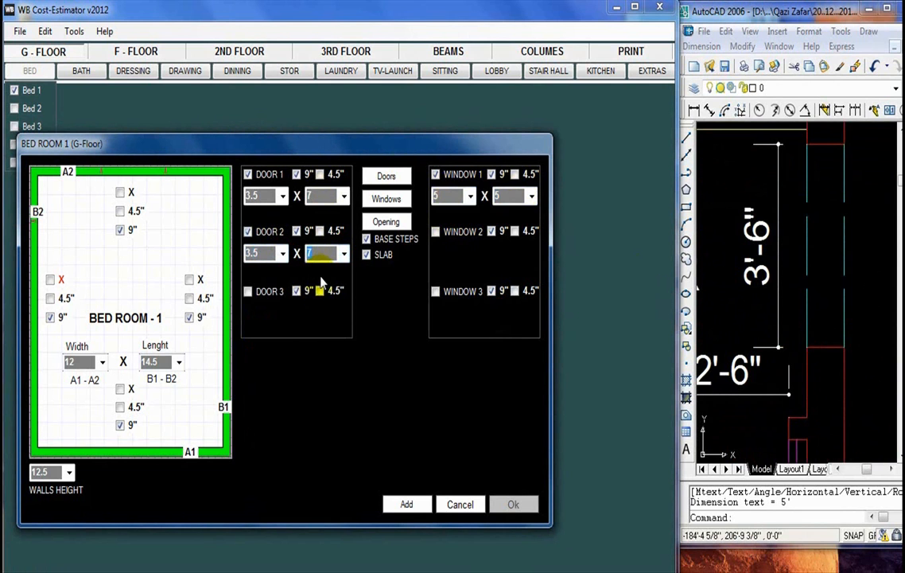
{"action": "scroll", "coordinate": [793, 299], "scroll_direction": "down", "scroll_amount": 3}
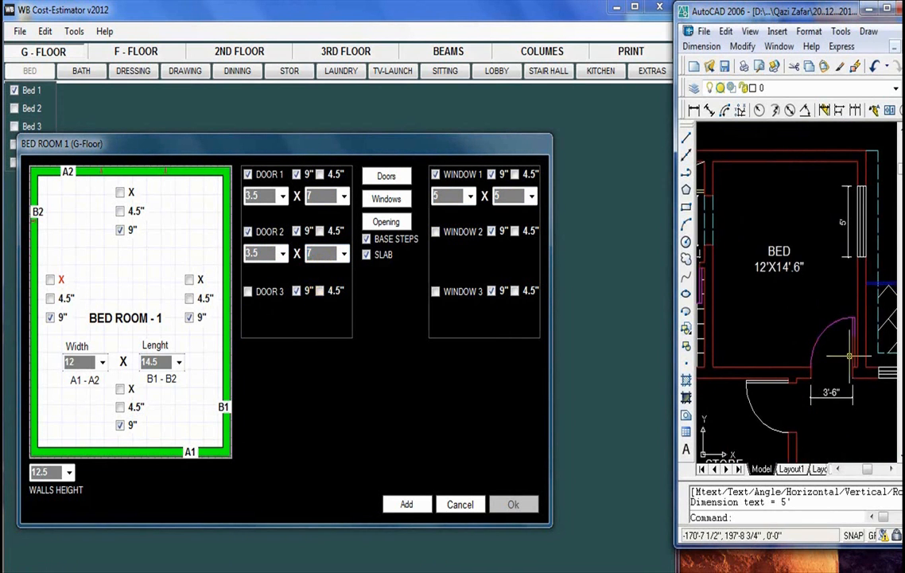
{"action": "scroll", "coordinate": [699, 221], "scroll_direction": "up", "scroll_amount": 2}
{"action": "scroll", "coordinate": [745, 249], "scroll_direction": "down", "scroll_amount": 3}
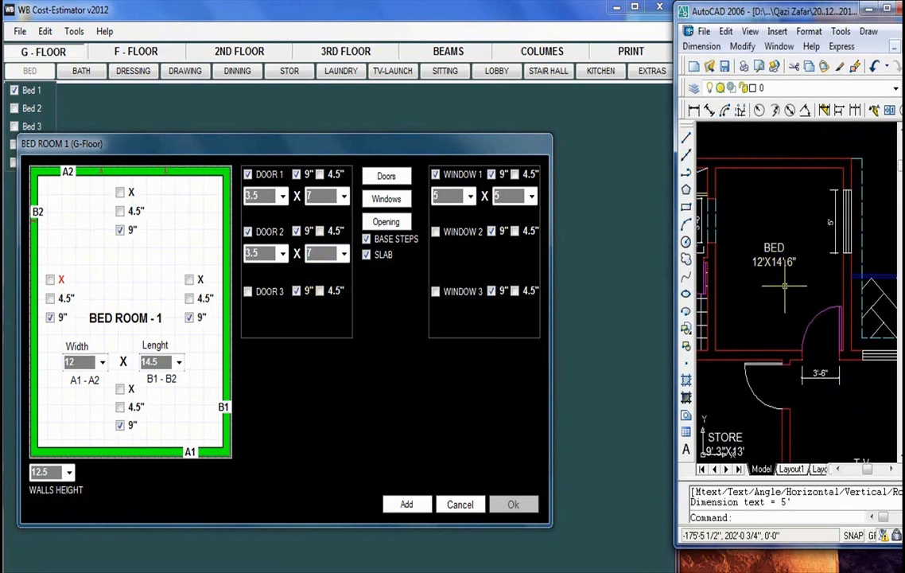
Step: Examine the bedroom's window, its door and the opening to the dressing area in the AutoCAD plan
{"action": "left_click_drag", "start_coordinate": [765, 251], "coordinate": [793, 257]}
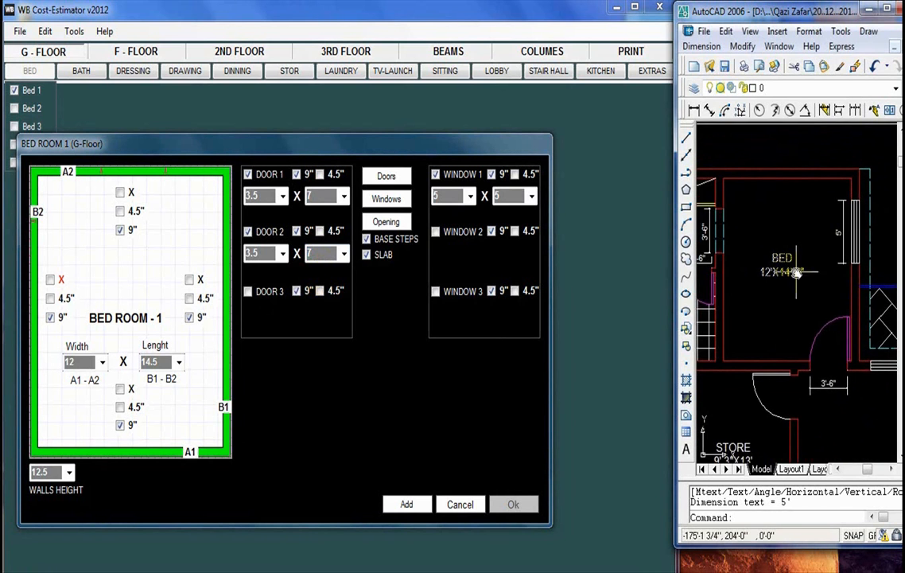
{"action": "scroll", "coordinate": [796, 273], "scroll_direction": "up", "scroll_amount": 4}
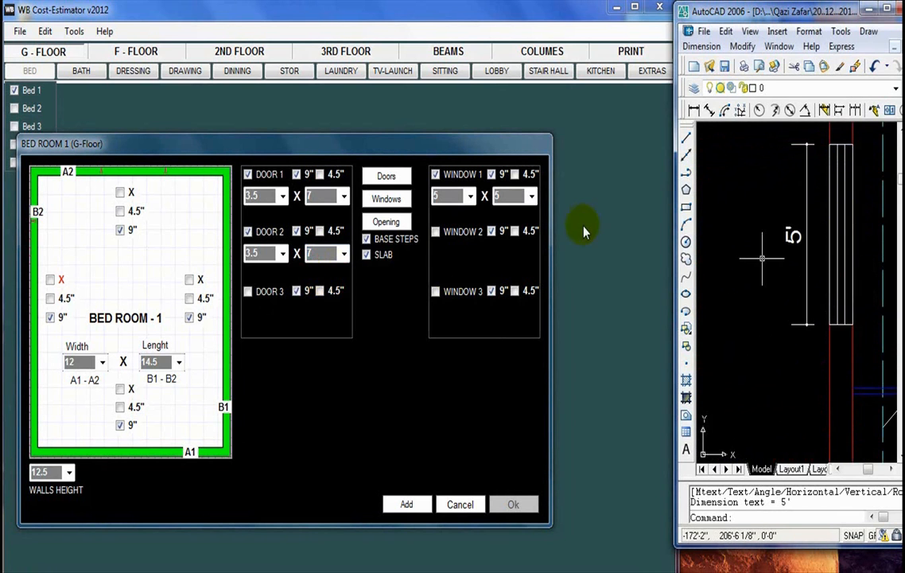
{"action": "scroll", "coordinate": [775, 294], "scroll_direction": "down", "scroll_amount": 4}
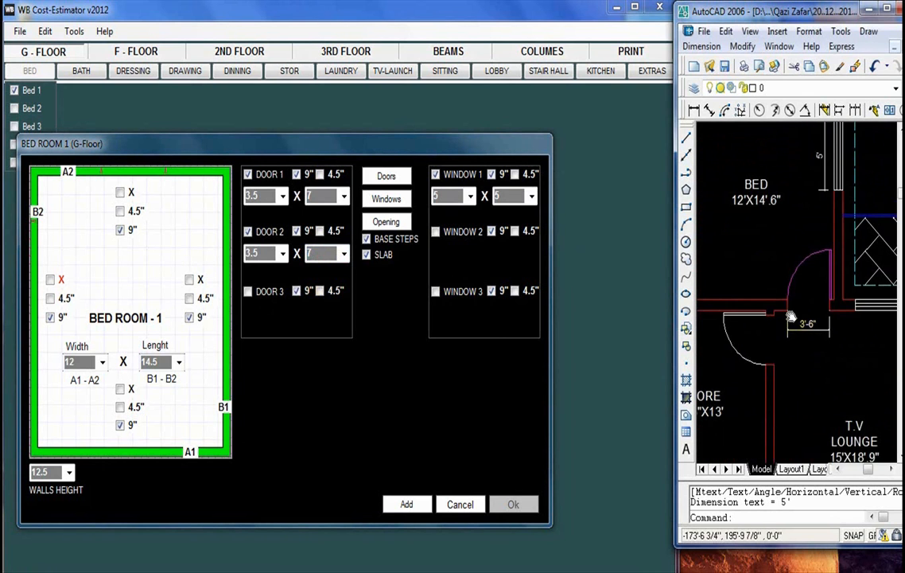
{"action": "scroll", "coordinate": [767, 311], "scroll_direction": "up", "scroll_amount": 2}
{"action": "scroll", "coordinate": [843, 385], "scroll_direction": "down", "scroll_amount": 4}
{"action": "scroll", "coordinate": [842, 385], "scroll_direction": "up", "scroll_amount": 2}
{"action": "scroll", "coordinate": [771, 323], "scroll_direction": "up", "scroll_amount": 3}
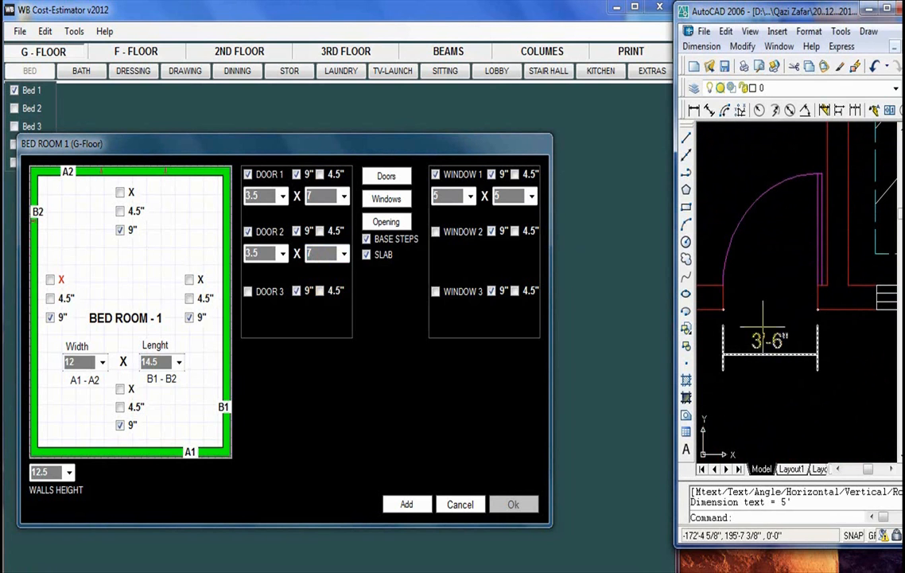
{"action": "scroll", "coordinate": [767, 340], "scroll_direction": "up", "scroll_amount": 1}
{"action": "scroll", "coordinate": [764, 319], "scroll_direction": "down", "scroll_amount": 3}
{"action": "scroll", "coordinate": [795, 270], "scroll_direction": "up", "scroll_amount": 4}
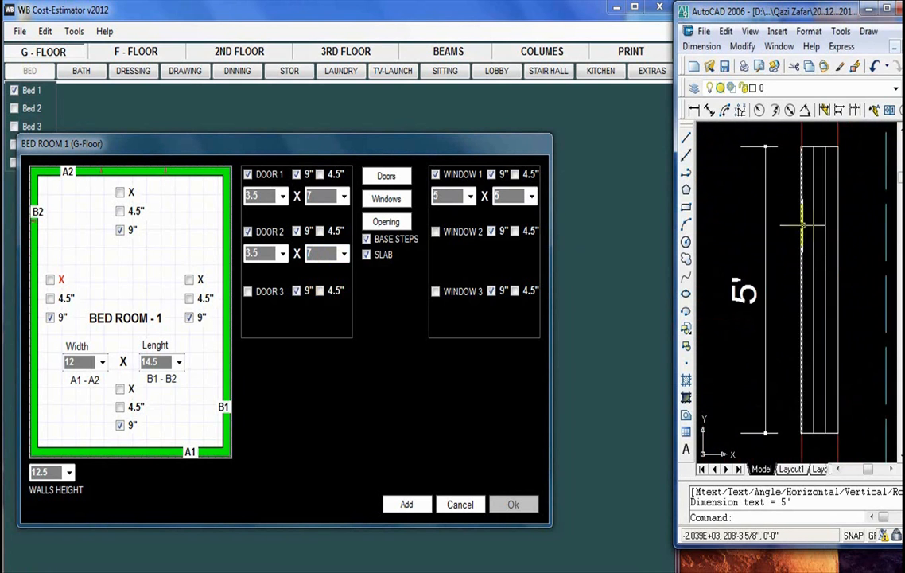
{"action": "left_click_drag", "start_coordinate": [801, 264], "coordinate": [760, 294]}
{"action": "scroll", "coordinate": [760, 294], "scroll_direction": "up", "scroll_amount": 1}
{"action": "scroll", "coordinate": [762, 275], "scroll_direction": "up", "scroll_amount": 2}
{"action": "scroll", "coordinate": [763, 262], "scroll_direction": "down", "scroll_amount": 2}
{"action": "scroll", "coordinate": [763, 263], "scroll_direction": "down", "scroll_amount": 3}
{"action": "scroll", "coordinate": [792, 279], "scroll_direction": "up", "scroll_amount": 4}
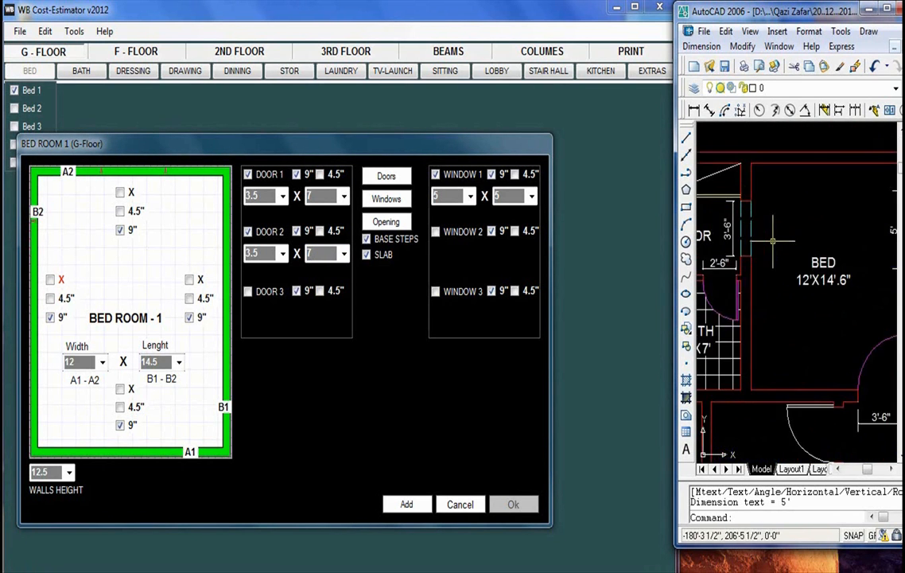
{"action": "scroll", "coordinate": [796, 278], "scroll_direction": "up", "scroll_amount": 3}
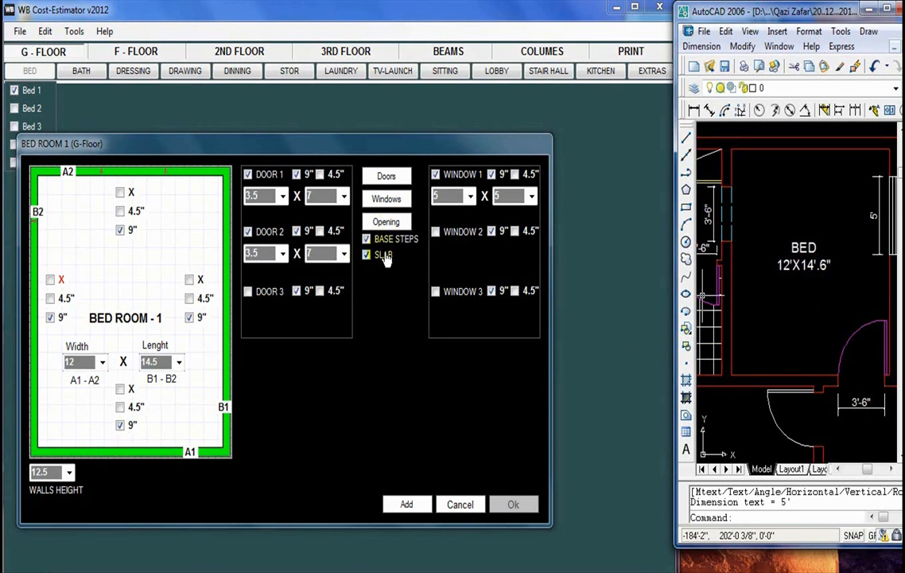
{"action": "left_click_drag", "start_coordinate": [828, 296], "coordinate": [803, 304]}
{"action": "scroll", "coordinate": [805, 300], "scroll_direction": "down", "scroll_amount": 2}
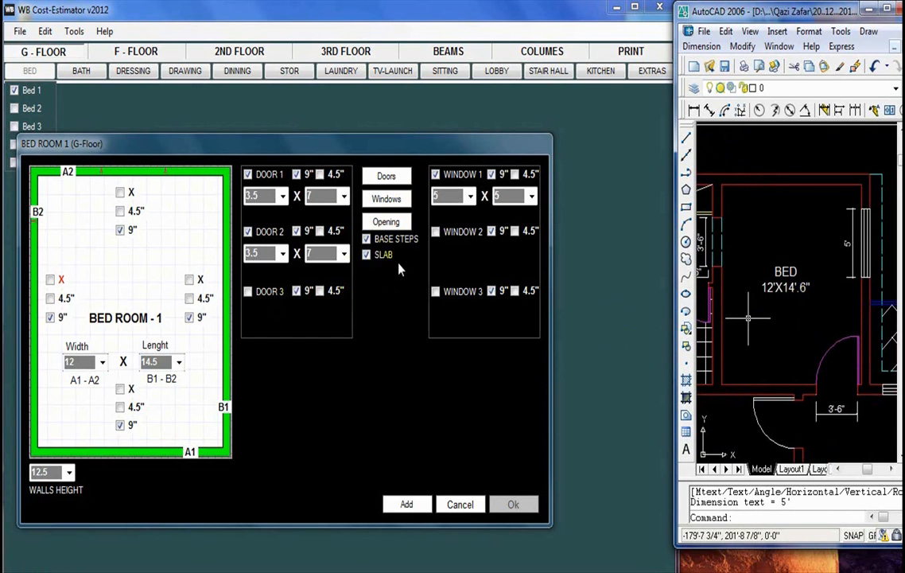
Step: Enable Window 2 and Window 3 of Bed Room 1 and display the opening size fields, leaving all their sizes blank
{"action": "left_click_drag", "start_coordinate": [173, 147], "coordinate": [183, 118]}
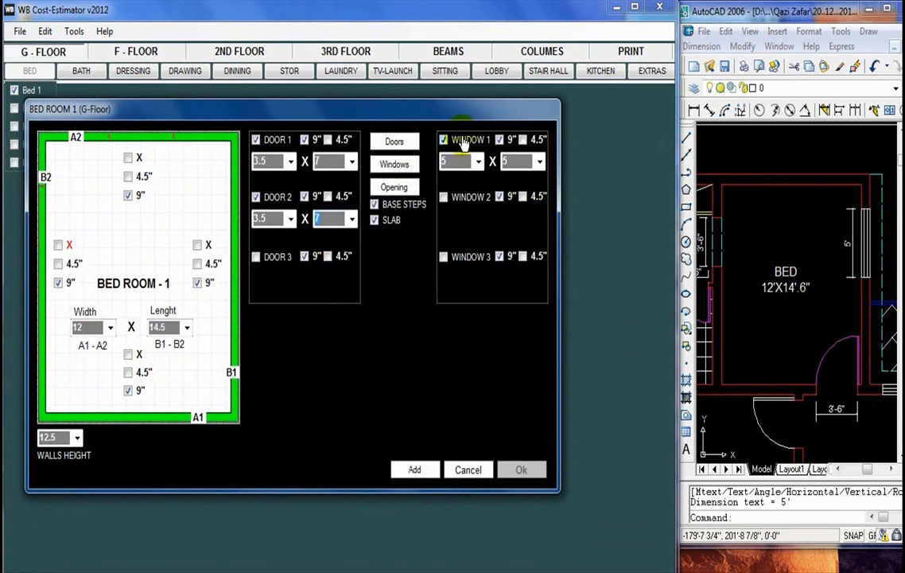
{"action": "left_click", "coordinate": [475, 206]}
{"action": "left_click", "coordinate": [468, 259]}
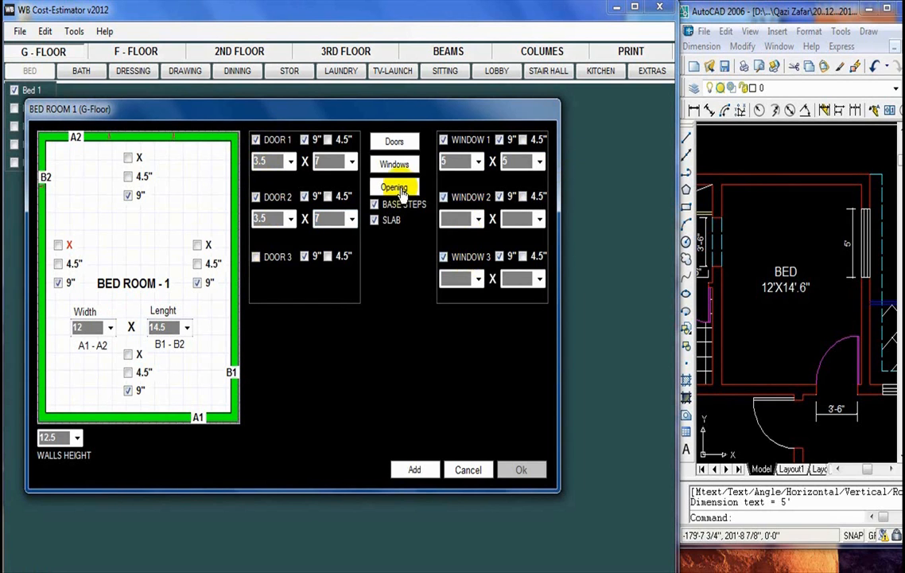
{"action": "left_click", "coordinate": [399, 189]}
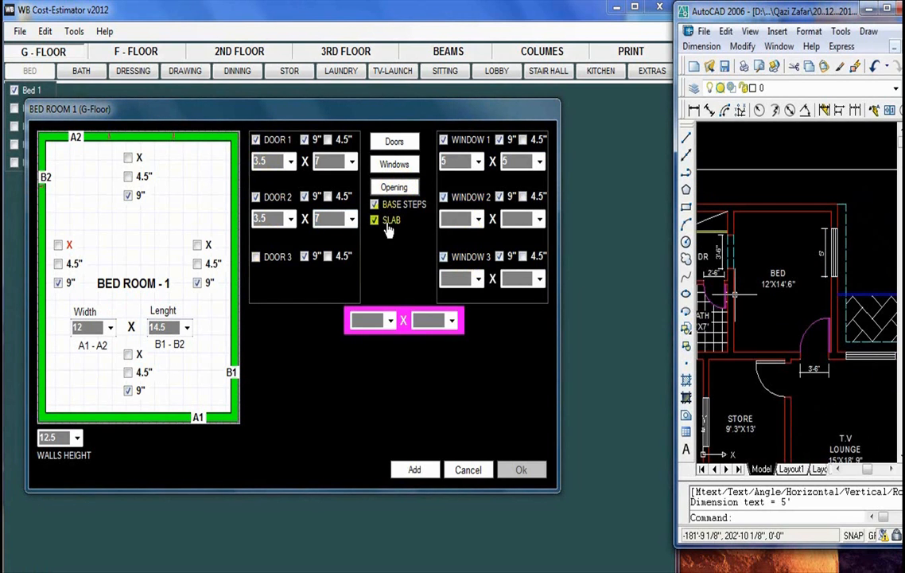
{"action": "left_click", "coordinate": [389, 321]}
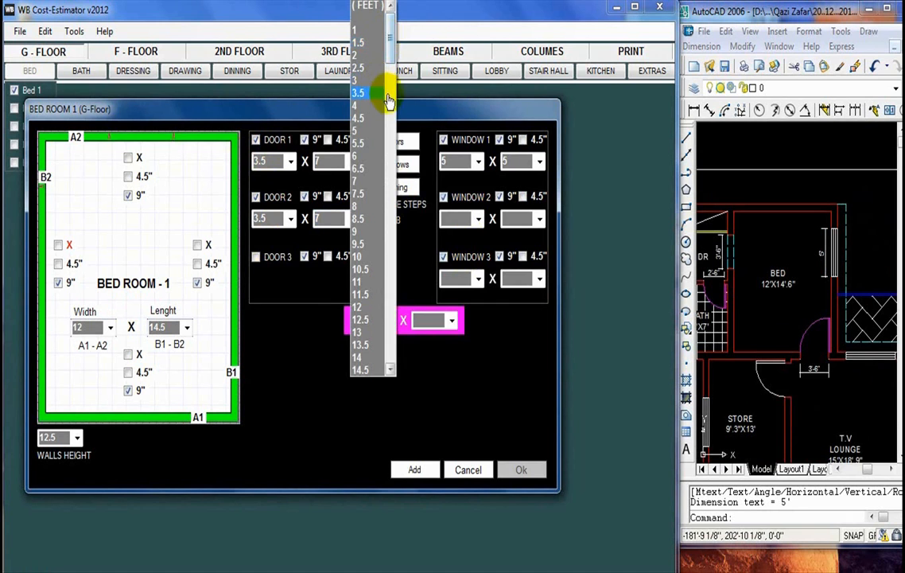
{"action": "left_click", "coordinate": [293, 18]}
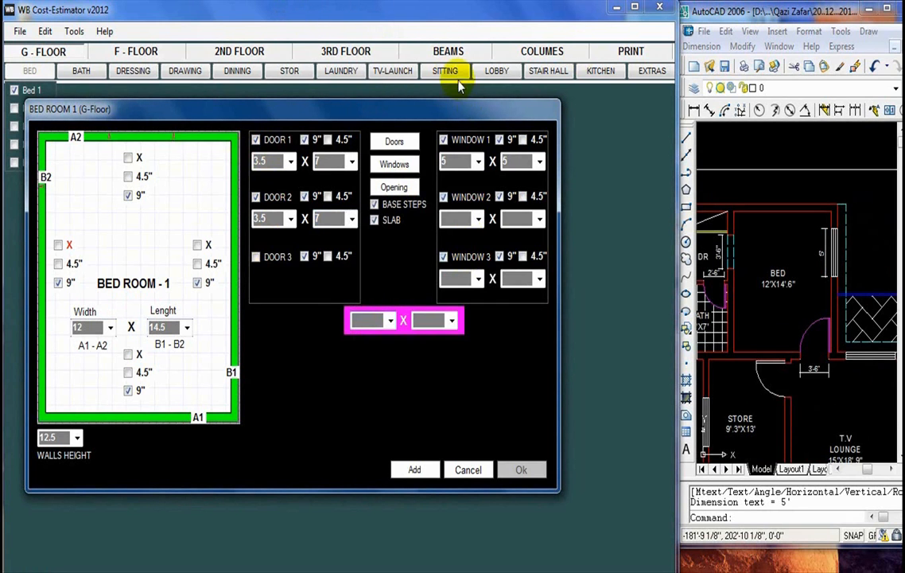
{"action": "mouse_move", "coordinate": [358, 113]}
{"action": "left_mouse_down"}
{"action": "mouse_move", "coordinate": [384, 112]}
{"action": "mouse_move", "coordinate": [343, 108]}
{"action": "left_mouse_up"}
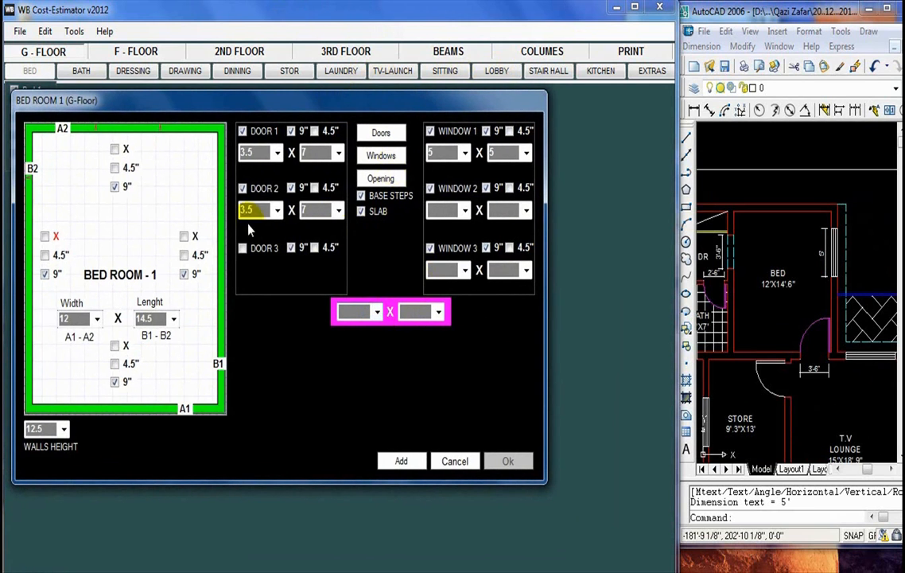
{"action": "left_click_drag", "start_coordinate": [356, 107], "coordinate": [353, 105]}
{"action": "scroll", "coordinate": [758, 322], "scroll_direction": "up", "scroll_amount": 3}
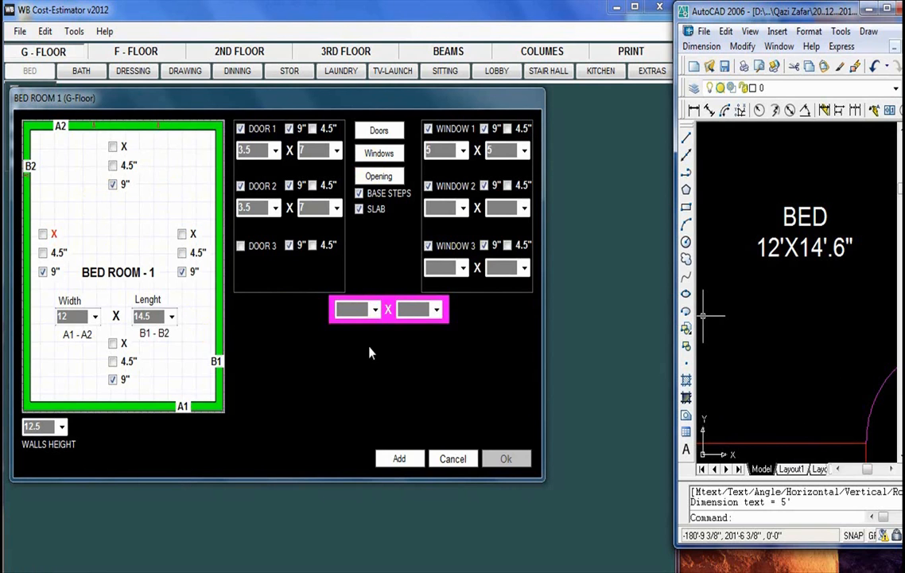
{"action": "left_click", "coordinate": [401, 464]}
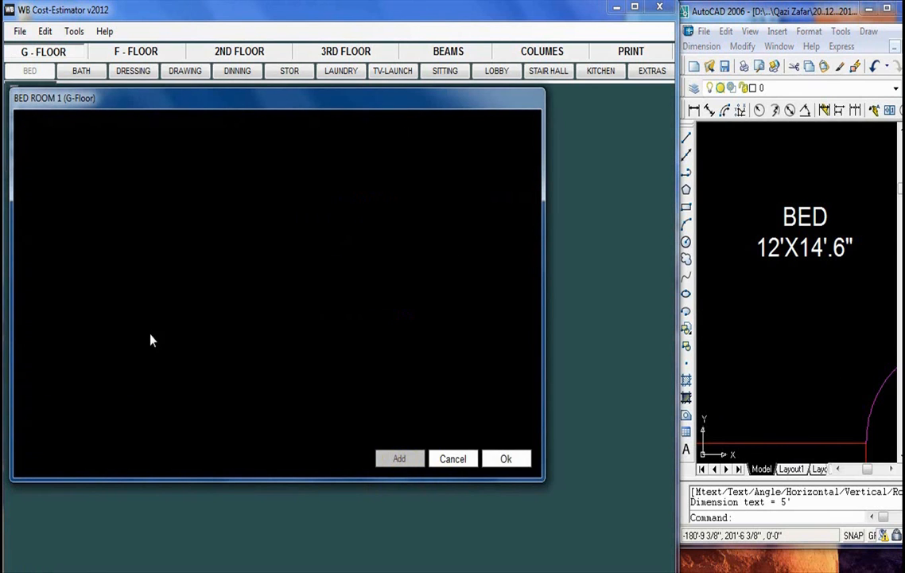
{"action": "left_click_drag", "start_coordinate": [259, 95], "coordinate": [284, 114]}
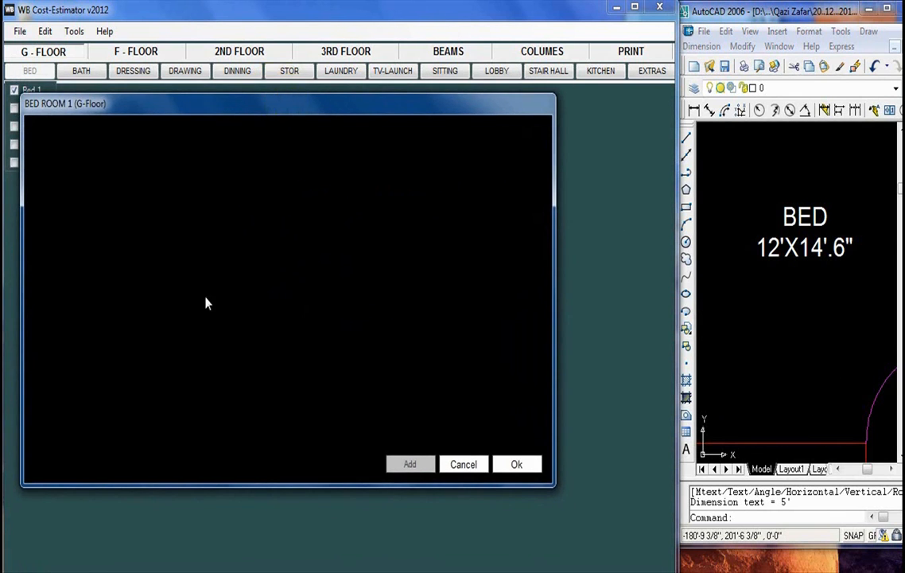
{"action": "left_click_drag", "start_coordinate": [251, 130], "coordinate": [268, 111]}
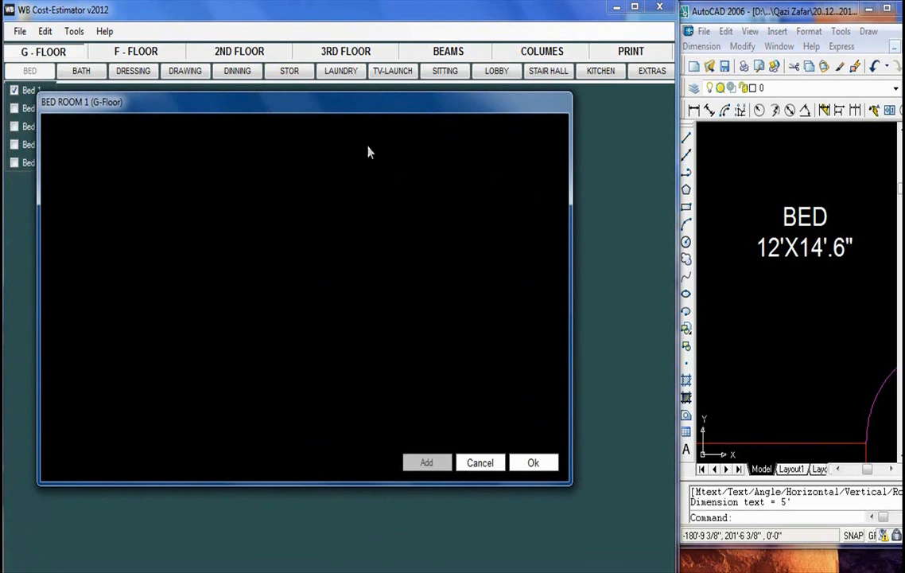
{"action": "left_click_drag", "start_coordinate": [355, 116], "coordinate": [345, 117]}
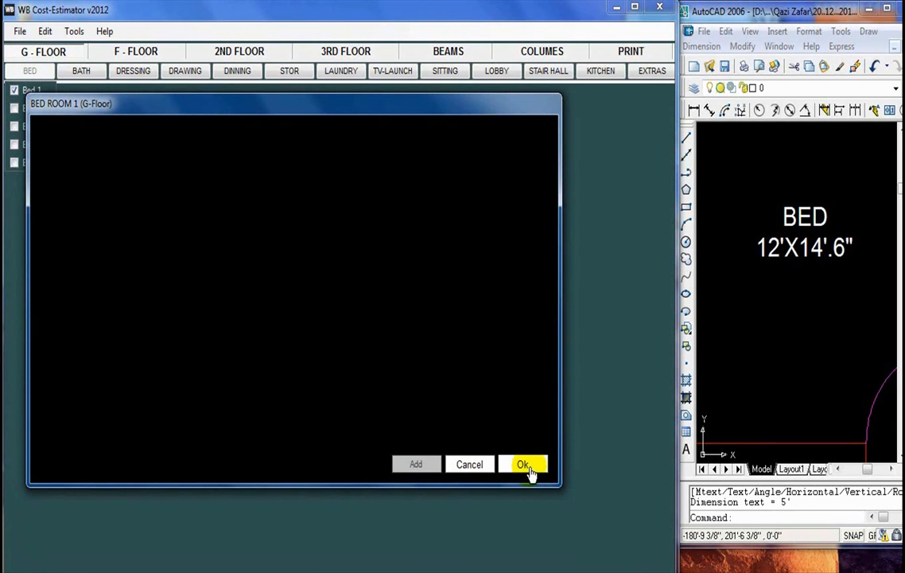
{"action": "left_click", "coordinate": [469, 465]}
Step: Reopen Bed Room 1 on the ground floor, add and confirm its entries, and display the bedroom list
{"action": "left_click", "coordinate": [18, 73]}
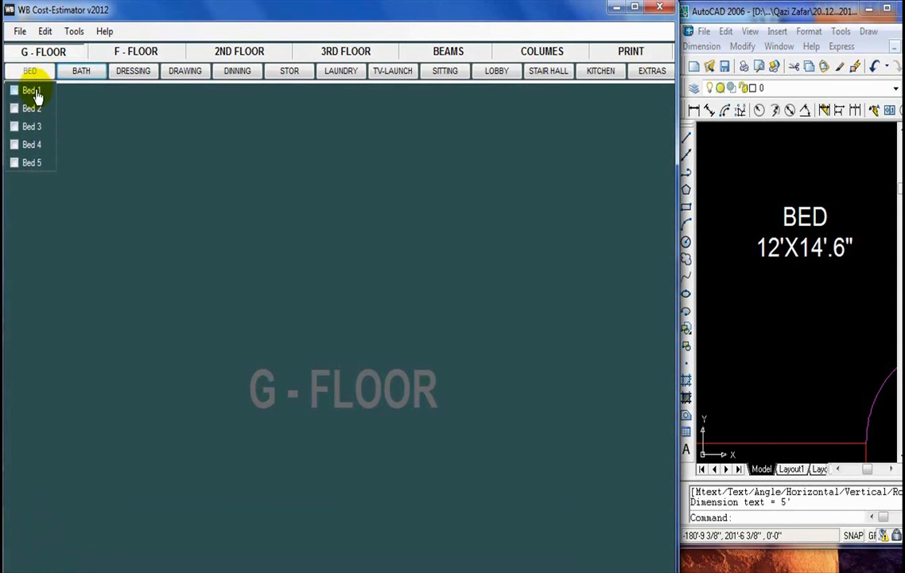
{"action": "left_click", "coordinate": [29, 93]}
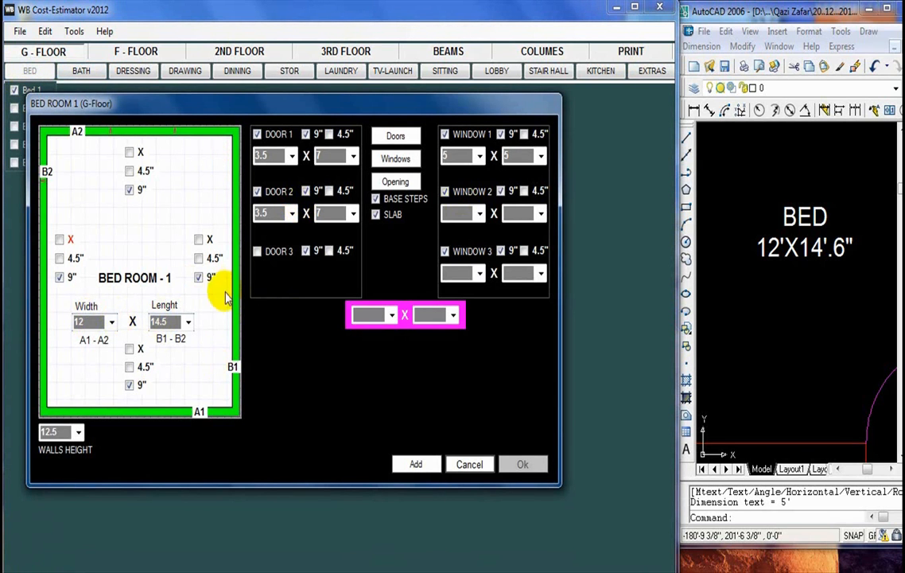
{"action": "left_click", "coordinate": [418, 465]}
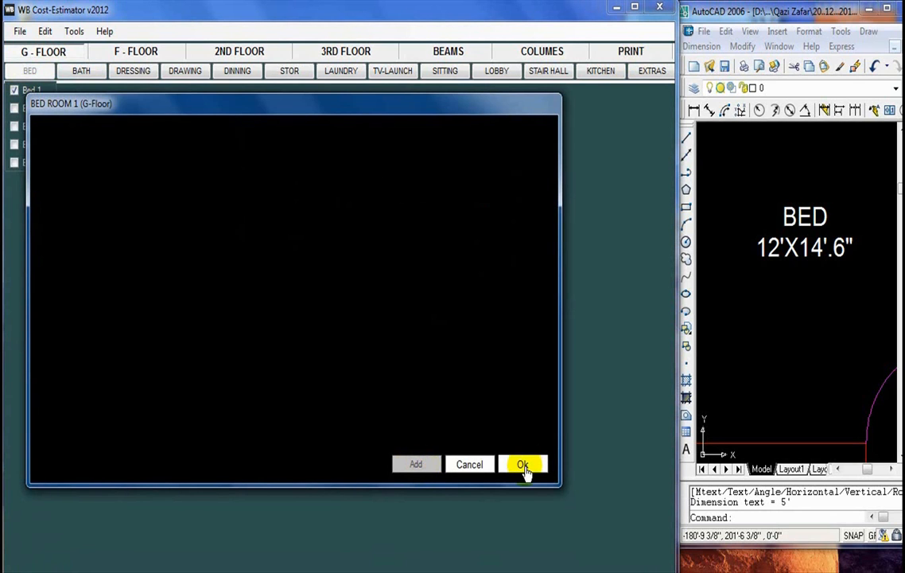
{"action": "left_click", "coordinate": [524, 466]}
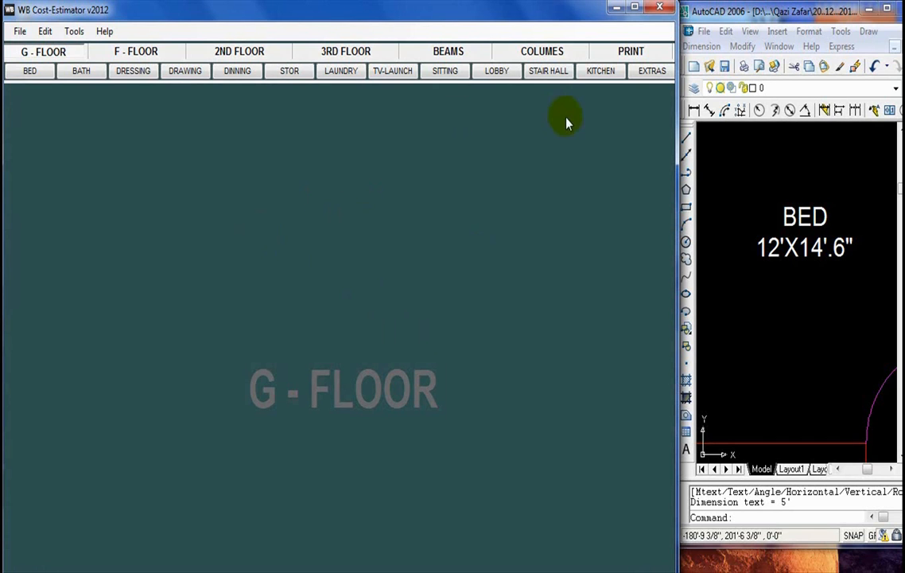
{"action": "left_click", "coordinate": [33, 73]}
{"action": "left_click", "coordinate": [15, 90]}
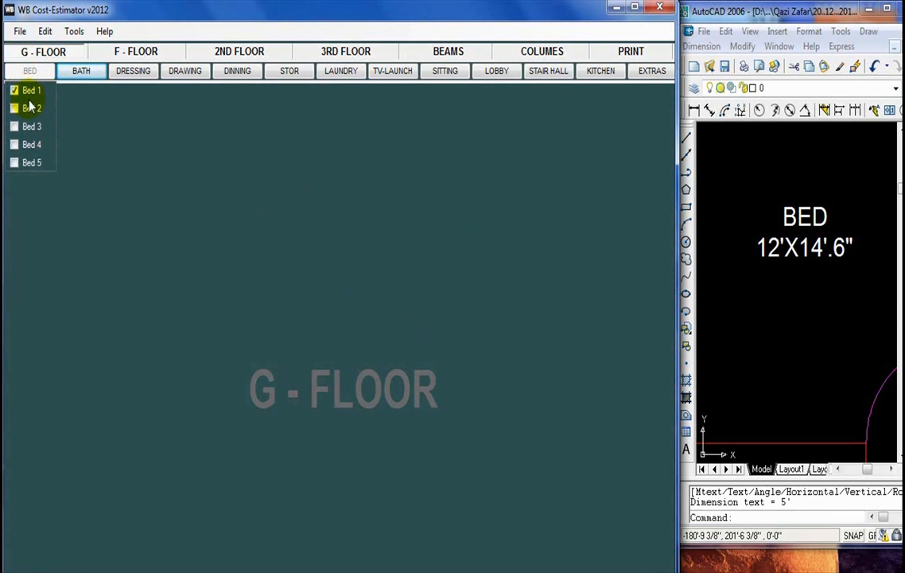
{"action": "left_click", "coordinate": [629, 52]}
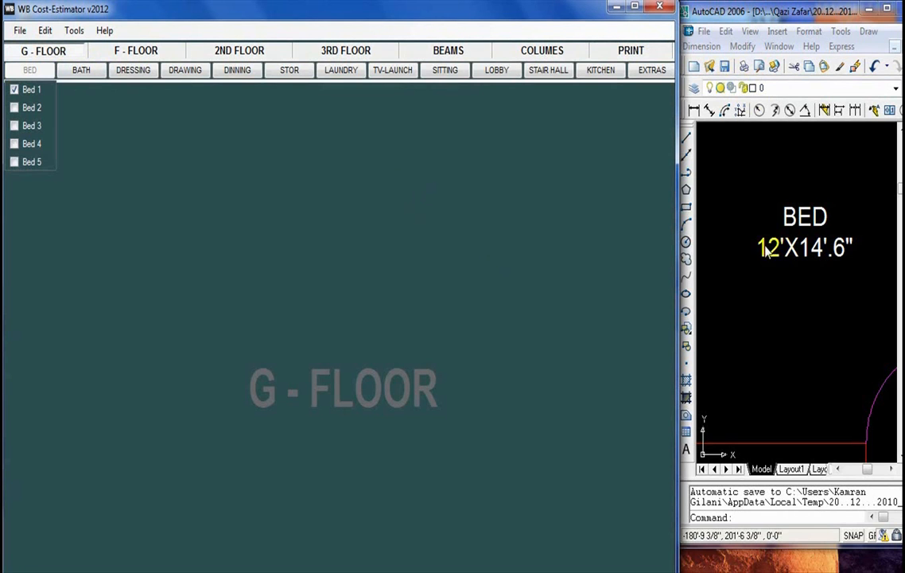
Step: Locate the dressing room (DR) next to the bedroom in the AutoCAD plan
{"action": "left_click", "coordinate": [802, 288]}
{"action": "scroll", "coordinate": [803, 290], "scroll_direction": "down", "scroll_amount": 2}
{"action": "scroll", "coordinate": [819, 281], "scroll_direction": "up", "scroll_amount": 2}
{"action": "scroll", "coordinate": [793, 276], "scroll_direction": "up", "scroll_amount": 1}
{"action": "scroll", "coordinate": [793, 276], "scroll_direction": "down", "scroll_amount": 1}
{"action": "scroll", "coordinate": [828, 258], "scroll_direction": "up", "scroll_amount": 2}
{"action": "scroll", "coordinate": [808, 265], "scroll_direction": "down", "scroll_amount": 1}
{"action": "scroll", "coordinate": [755, 264], "scroll_direction": "up", "scroll_amount": 1}
{"action": "scroll", "coordinate": [775, 275], "scroll_direction": "up", "scroll_amount": 2}
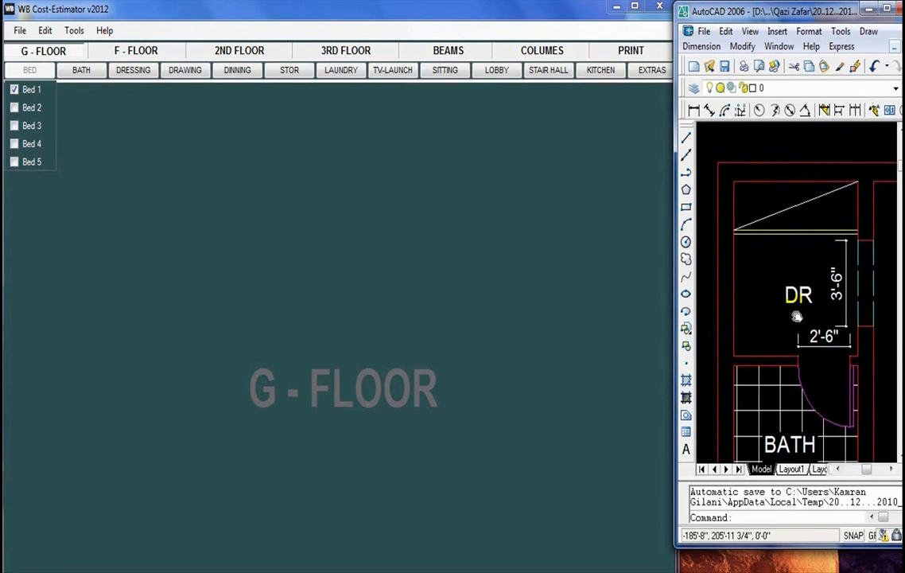
{"action": "left_click", "coordinate": [694, 109]}
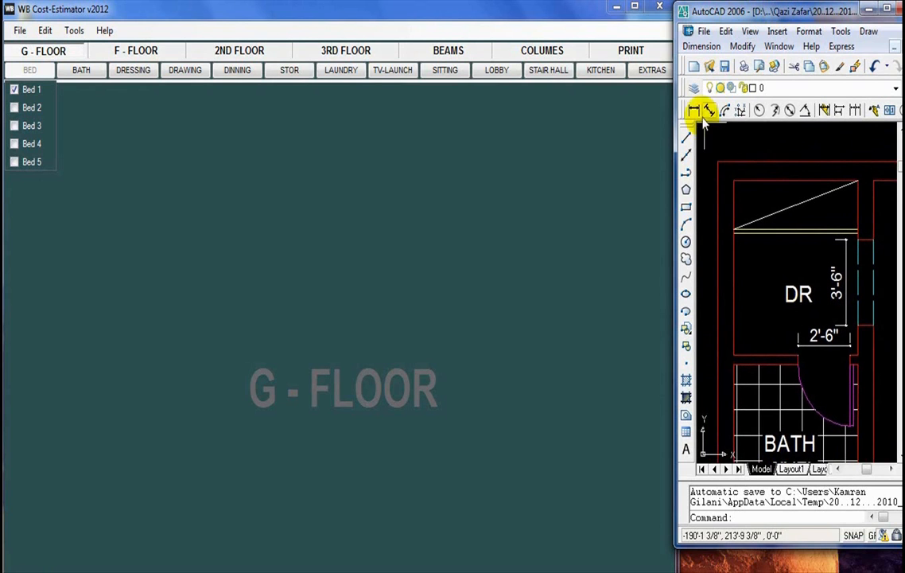
{"action": "left_click", "coordinate": [858, 179]}
{"action": "left_click", "coordinate": [858, 179]}
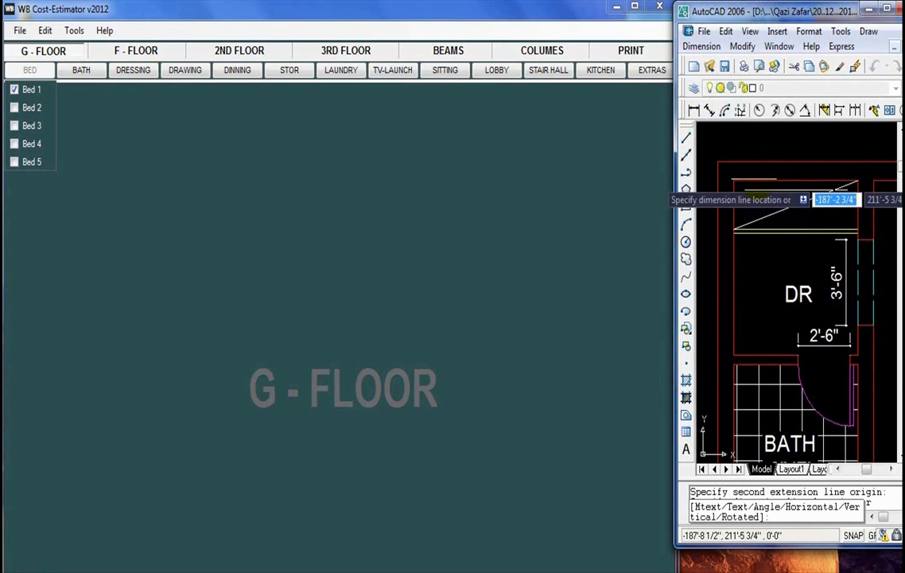
{"action": "left_click", "coordinate": [737, 178]}
{"action": "scroll", "coordinate": [745, 166], "scroll_direction": "up", "scroll_amount": 2}
{"action": "left_click", "coordinate": [757, 248]}
{"action": "key", "text": "Delete"}
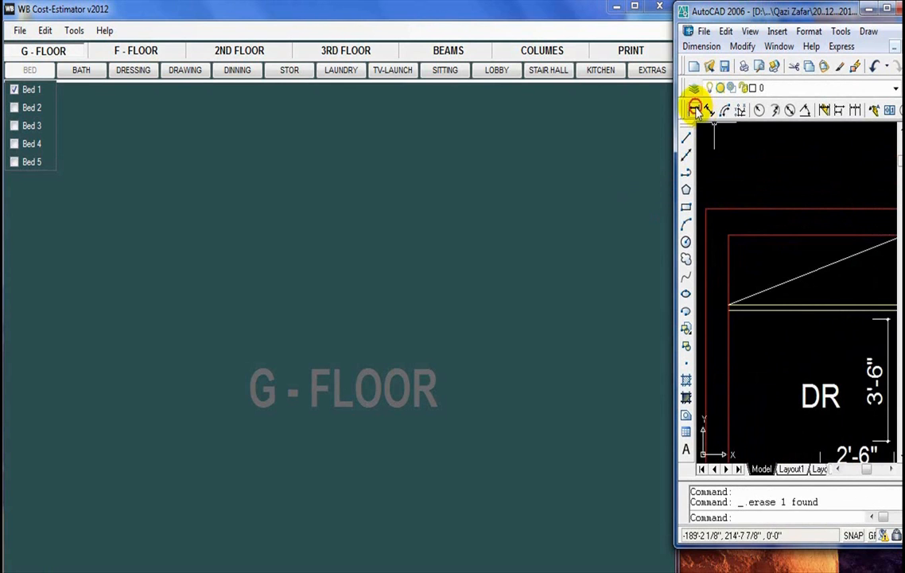
Step: Add a horizontal linear dimension across the dressing room's inner width, placed outside the plan above its top wall
{"action": "left_click", "coordinate": [694, 110]}
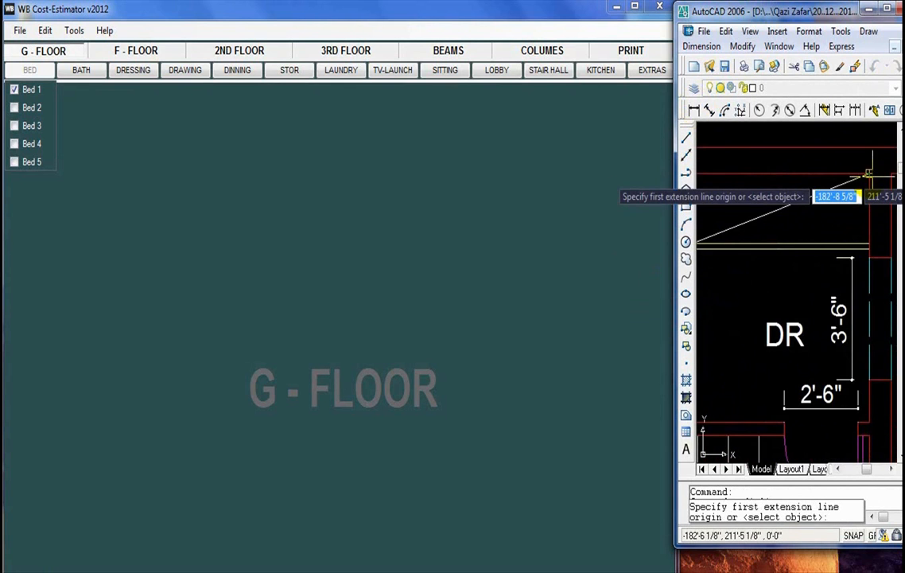
{"action": "left_click", "coordinate": [869, 174]}
{"action": "left_click", "coordinate": [753, 199]}
{"action": "scroll", "coordinate": [752, 199], "scroll_direction": "down", "scroll_amount": 1}
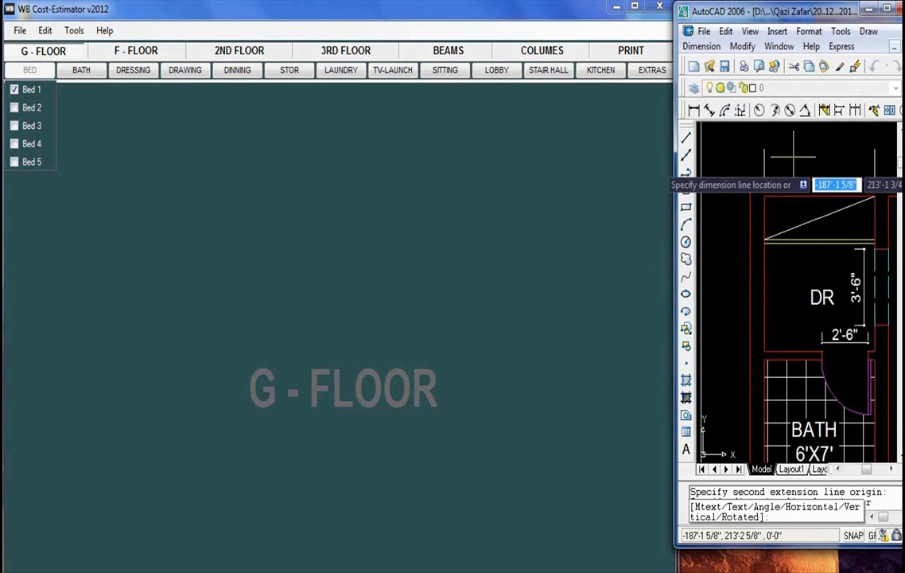
{"action": "left_click", "coordinate": [808, 174]}
Step: Add a vertical linear dimension along the dressing room's inner length, placed outside its outer side wall
{"action": "left_click", "coordinate": [695, 110]}
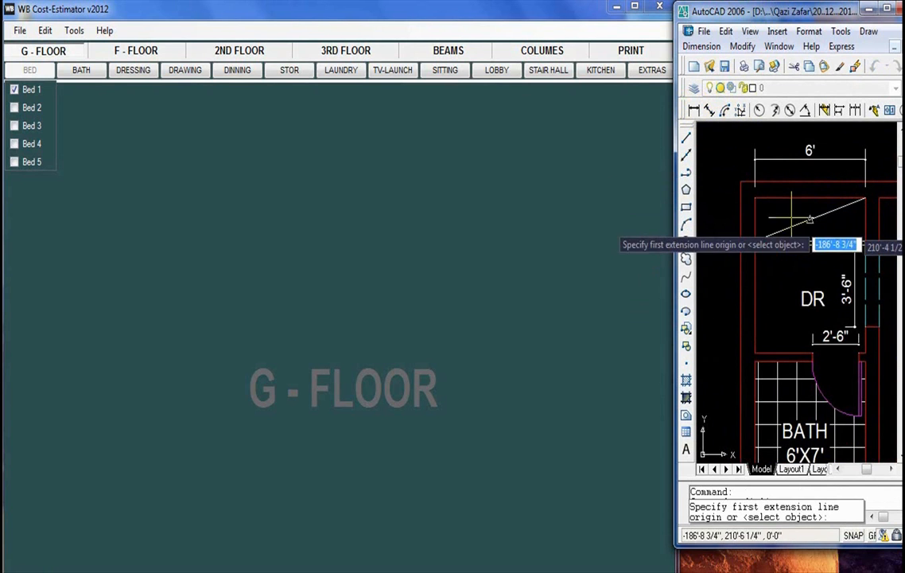
{"action": "scroll", "coordinate": [791, 212], "scroll_direction": "up", "scroll_amount": 3}
{"action": "left_click", "coordinate": [718, 186]}
{"action": "scroll", "coordinate": [719, 188], "scroll_direction": "down", "scroll_amount": 3}
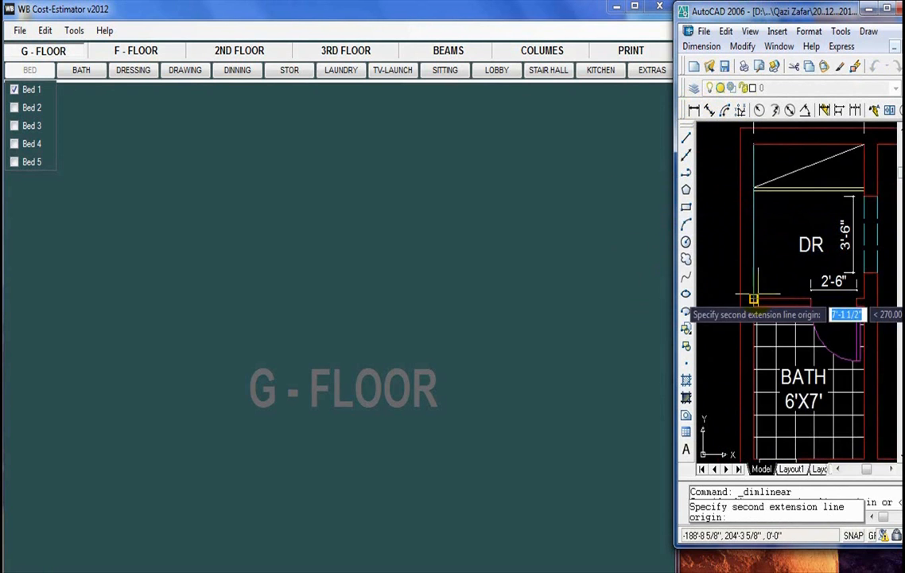
{"action": "left_click", "coordinate": [753, 296]}
{"action": "left_click", "coordinate": [721, 291]}
{"action": "scroll", "coordinate": [737, 289], "scroll_direction": "down", "scroll_amount": 4}
{"action": "left_click_drag", "start_coordinate": [750, 270], "coordinate": [776, 274]}
{"action": "scroll", "coordinate": [783, 269], "scroll_direction": "up", "scroll_amount": 3}
{"action": "mouse_move", "coordinate": [831, 261]}
{"action": "left_mouse_down"}
{"action": "mouse_move", "coordinate": [726, 262]}
{"action": "mouse_move", "coordinate": [715, 276]}
{"action": "left_mouse_up"}
{"action": "scroll", "coordinate": [757, 265], "scroll_direction": "up", "scroll_amount": 2}
{"action": "scroll", "coordinate": [726, 262], "scroll_direction": "down", "scroll_amount": 5}
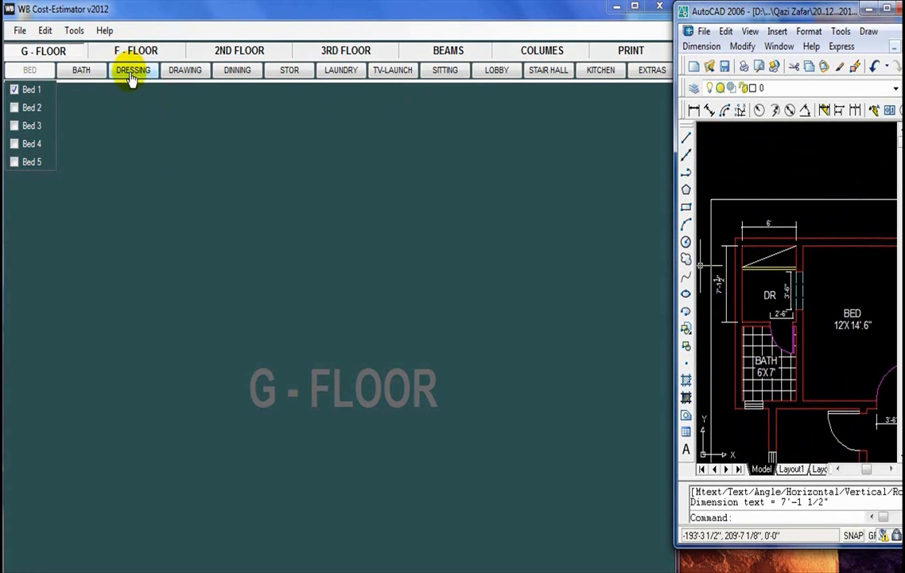
{"action": "left_click", "coordinate": [245, 76]}
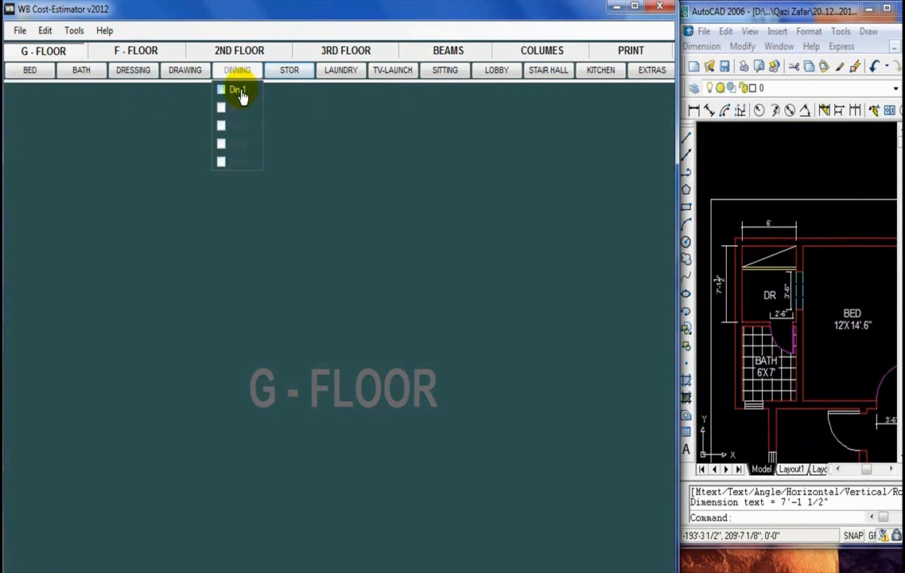
{"action": "left_click", "coordinate": [240, 91]}
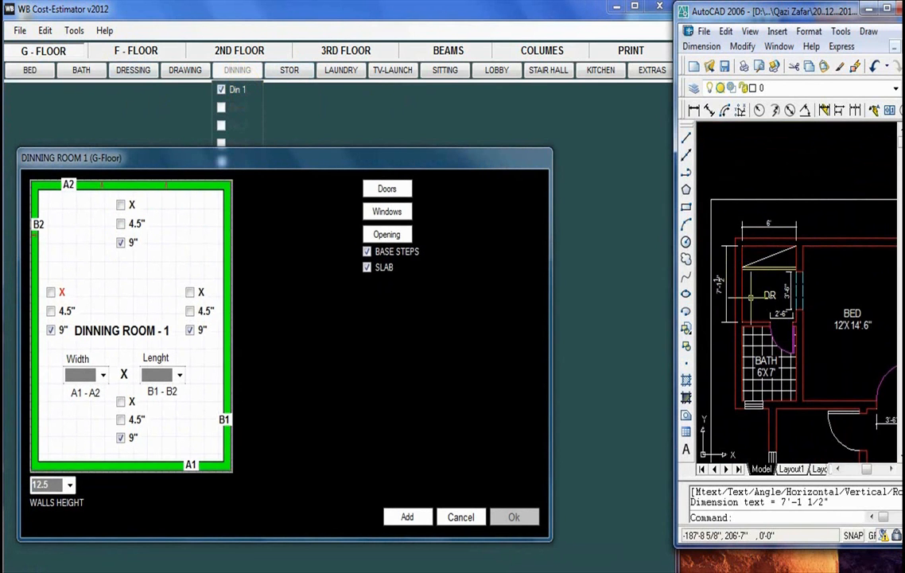
{"action": "scroll", "coordinate": [754, 274], "scroll_direction": "up", "scroll_amount": 1}
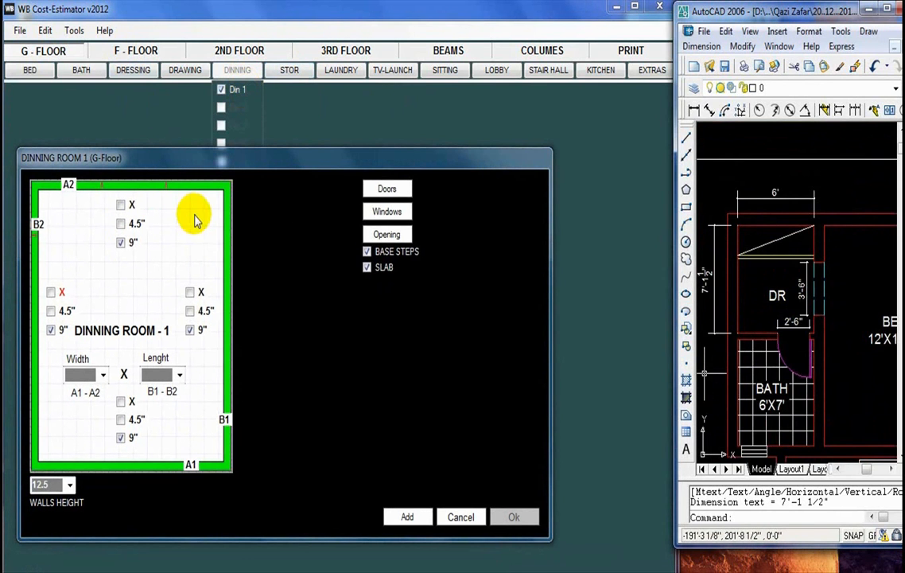
{"action": "left_click", "coordinate": [460, 516]}
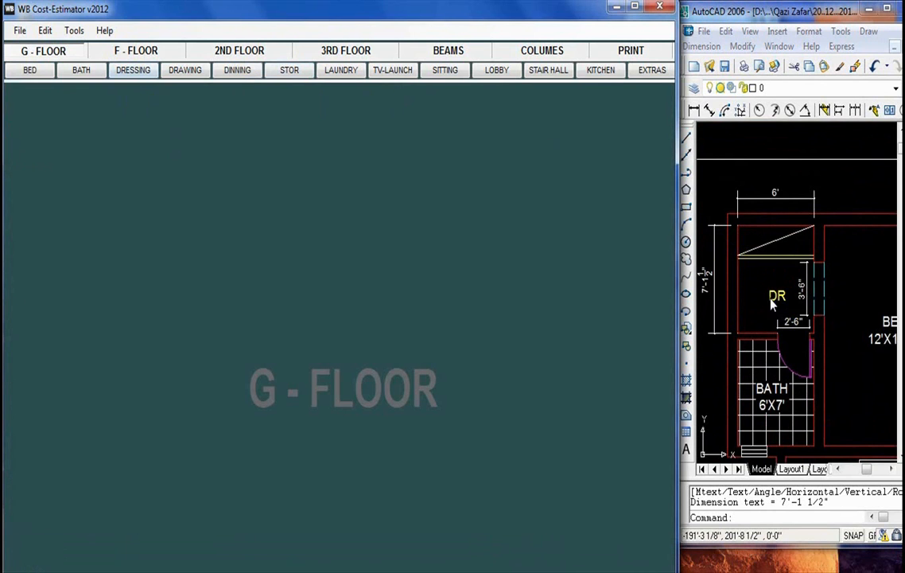
Step: Examine the dressing room's position and openings relative to the bath and bedroom in the AutoCAD plan
{"action": "scroll", "coordinate": [778, 301], "scroll_direction": "up", "scroll_amount": 1}
{"action": "scroll", "coordinate": [784, 312], "scroll_direction": "down", "scroll_amount": 2}
{"action": "scroll", "coordinate": [777, 296], "scroll_direction": "up", "scroll_amount": 1}
{"action": "left_click_drag", "start_coordinate": [801, 267], "coordinate": [800, 264]}
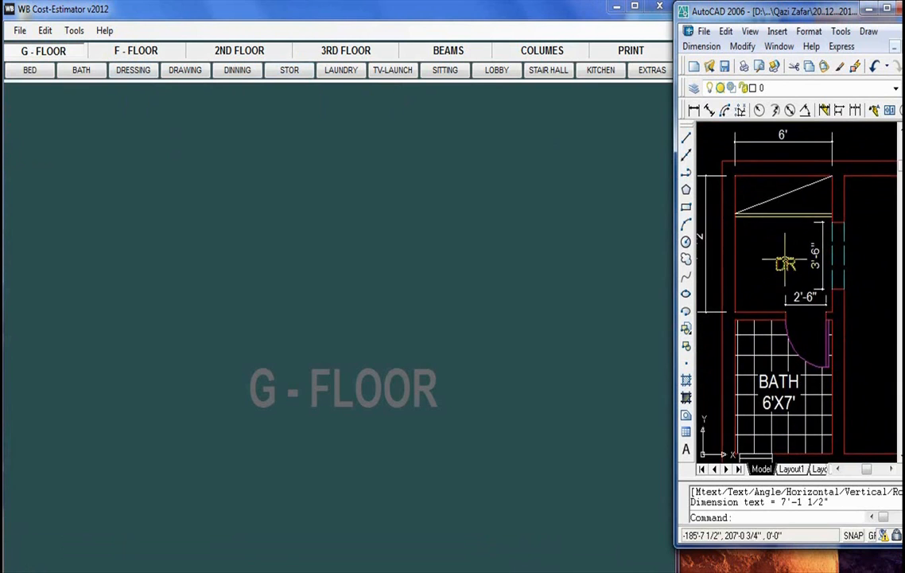
{"action": "left_click_drag", "start_coordinate": [819, 414], "coordinate": [814, 339]}
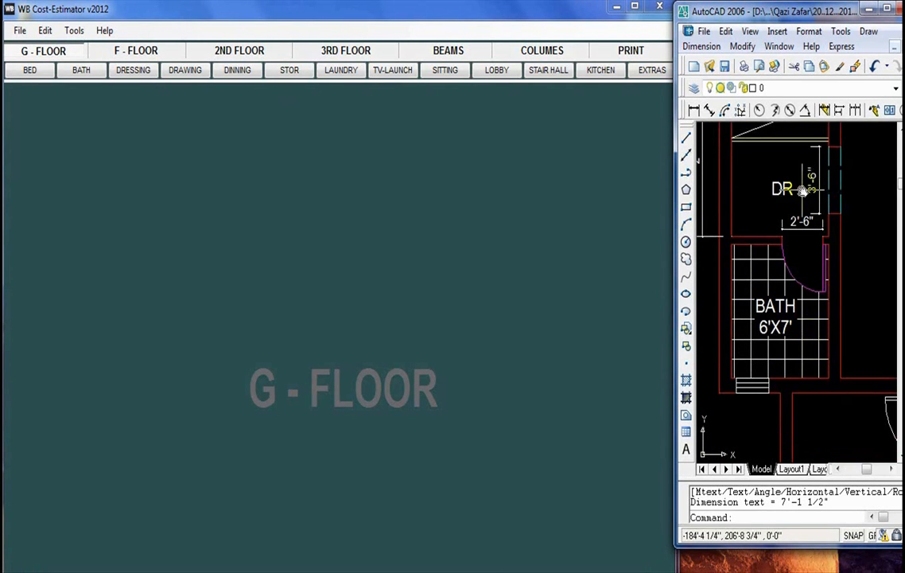
{"action": "left_click_drag", "start_coordinate": [806, 194], "coordinate": [792, 264]}
{"action": "mouse_move", "coordinate": [835, 298]}
{"action": "left_mouse_down"}
{"action": "mouse_move", "coordinate": [738, 285]}
{"action": "mouse_move", "coordinate": [856, 293]}
{"action": "left_mouse_up"}
{"action": "left_click", "coordinate": [30, 73]}
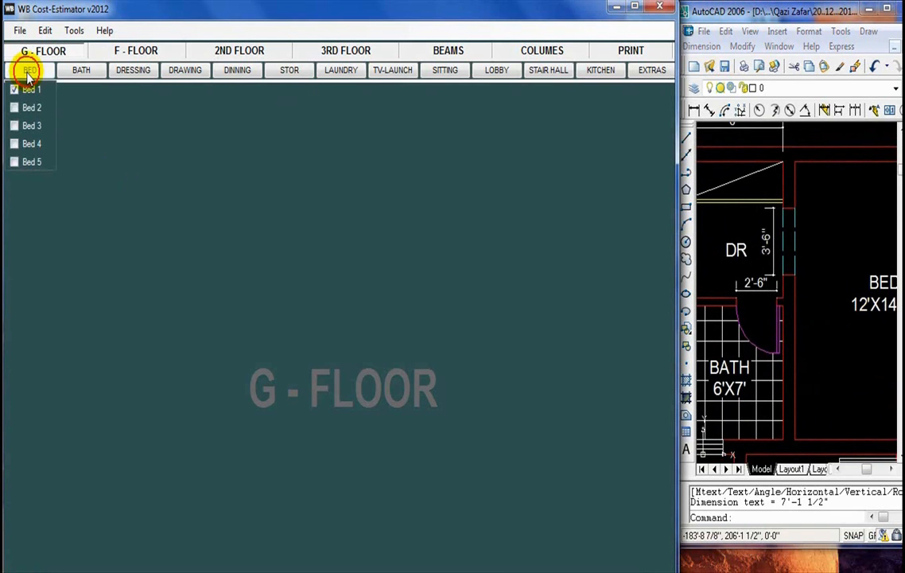
{"action": "scroll", "coordinate": [790, 287], "scroll_direction": "up", "scroll_amount": 3}
{"action": "left_click_drag", "start_coordinate": [739, 264], "coordinate": [820, 299]}
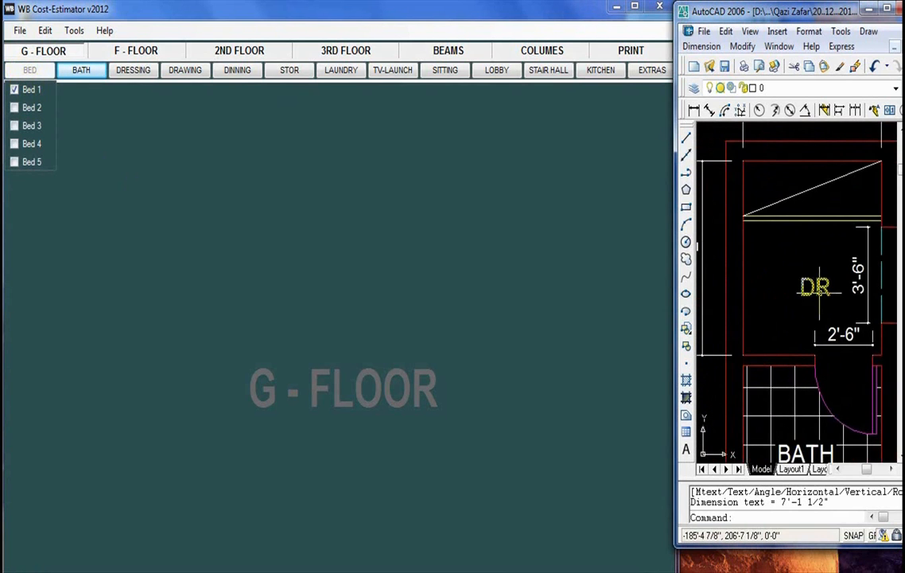
{"action": "scroll", "coordinate": [823, 292], "scroll_direction": "down", "scroll_amount": 4}
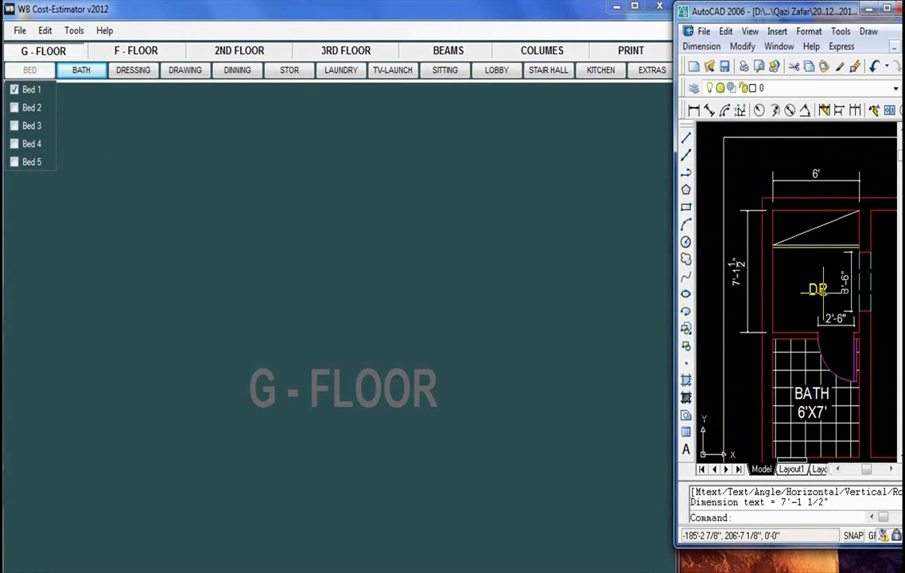
Step: Open the entry form for Dressing Room 1 on the ground floor and place it beside the AutoCAD plan
{"action": "left_click", "coordinate": [144, 73]}
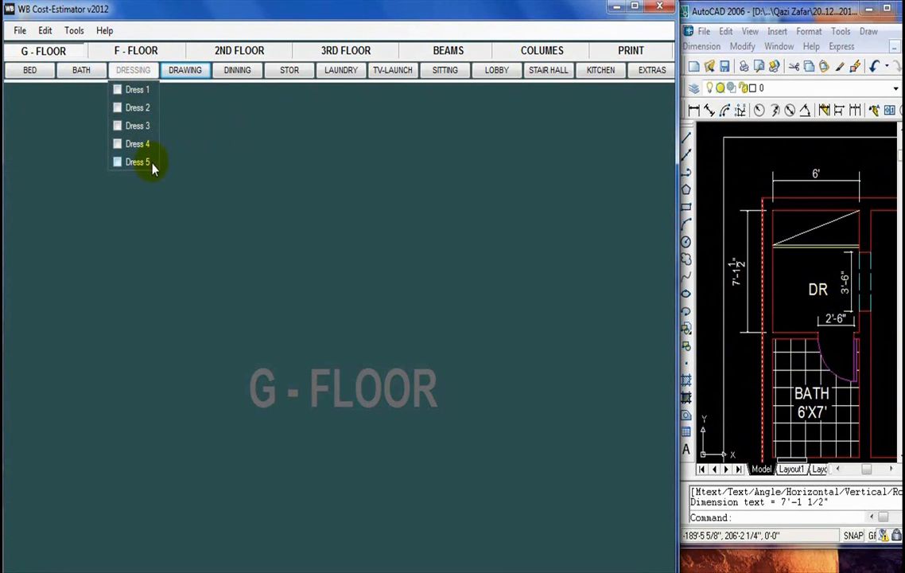
{"action": "left_click", "coordinate": [137, 90]}
{"action": "left_click_drag", "start_coordinate": [292, 167], "coordinate": [269, 154]}
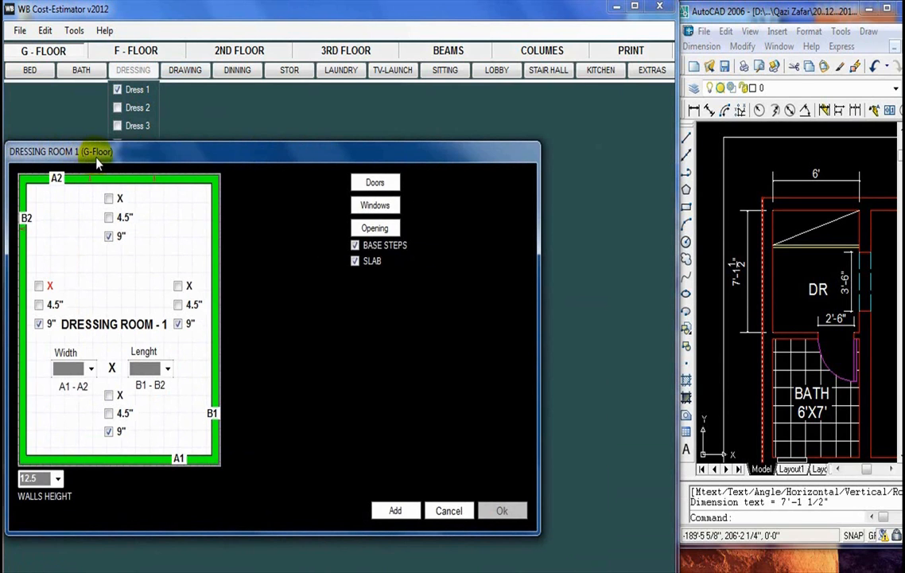
{"action": "left_click_drag", "start_coordinate": [143, 150], "coordinate": [160, 142]}
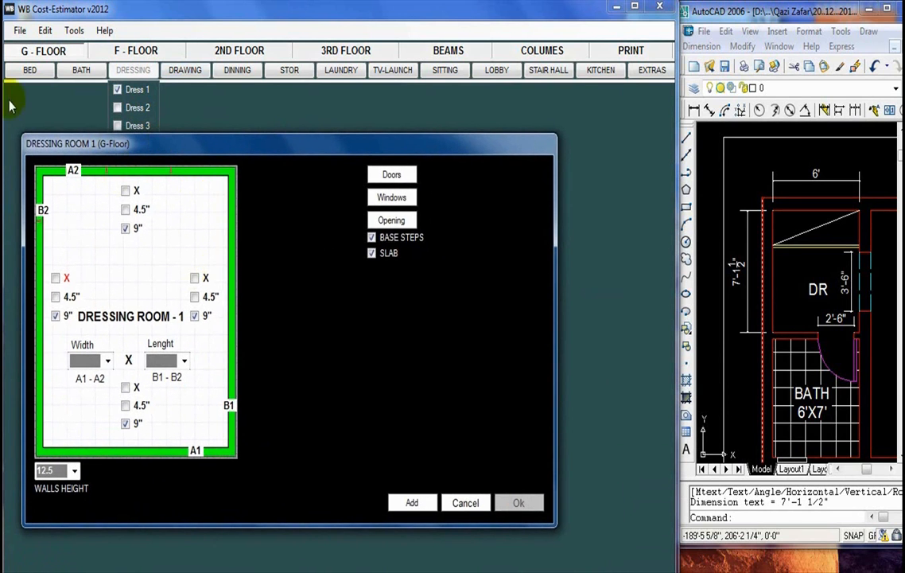
{"action": "left_click_drag", "start_coordinate": [217, 148], "coordinate": [205, 159]}
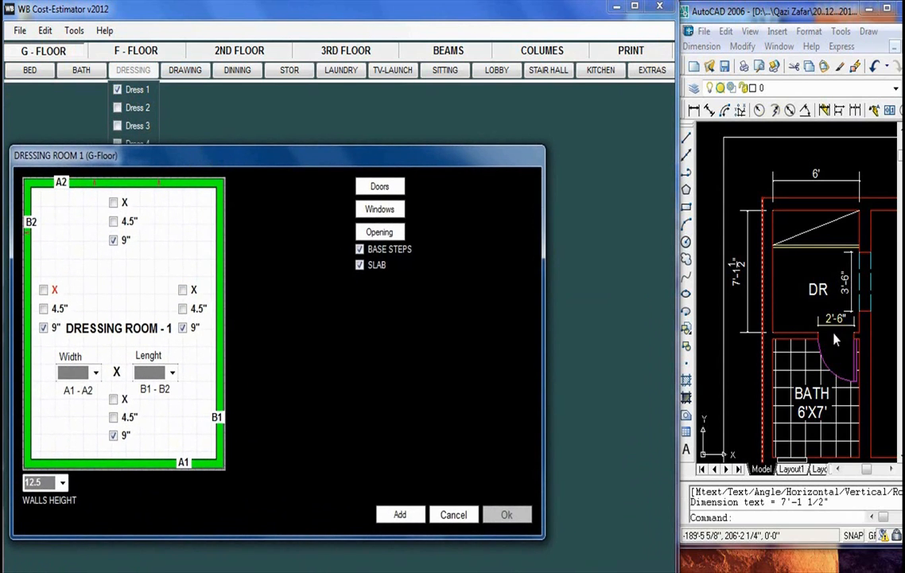
Step: Set Dressing Room 1's width to 6 and length to 7 feet from the dimensions in the AutoCAD plan
{"action": "scroll", "coordinate": [827, 342], "scroll_direction": "up", "scroll_amount": 2}
{"action": "scroll", "coordinate": [804, 312], "scroll_direction": "down", "scroll_amount": 1}
{"action": "scroll", "coordinate": [804, 311], "scroll_direction": "up", "scroll_amount": 1}
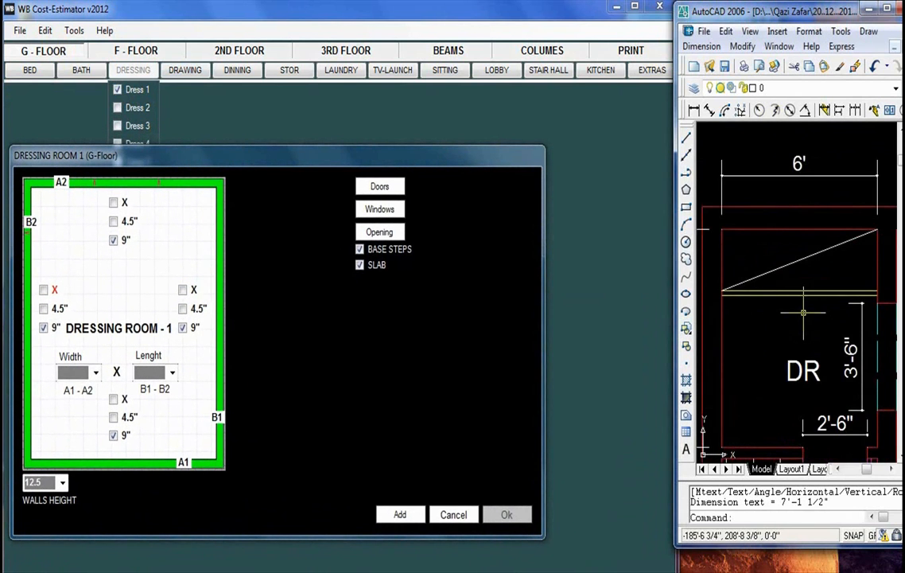
{"action": "left_click_drag", "start_coordinate": [786, 331], "coordinate": [805, 283]}
{"action": "scroll", "coordinate": [790, 291], "scroll_direction": "up", "scroll_amount": 5}
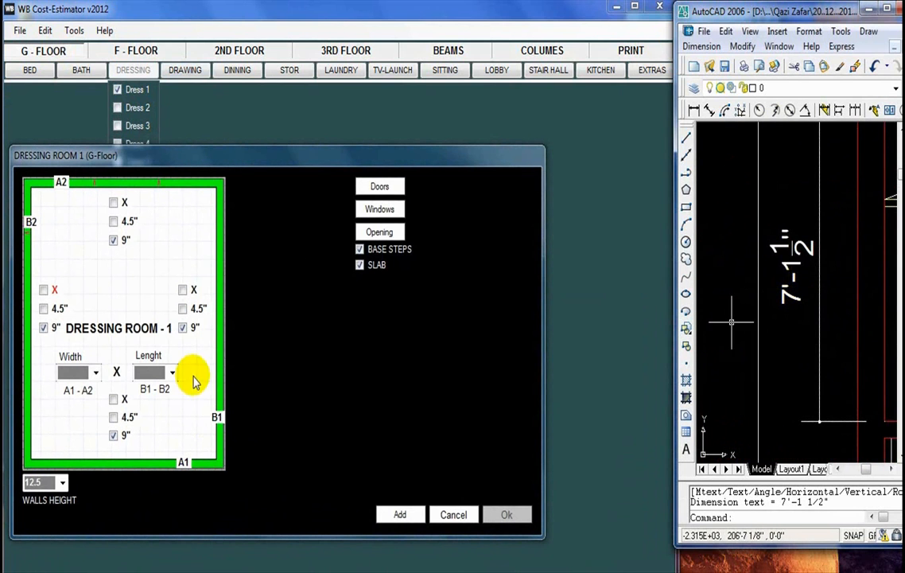
{"action": "left_click", "coordinate": [93, 372]}
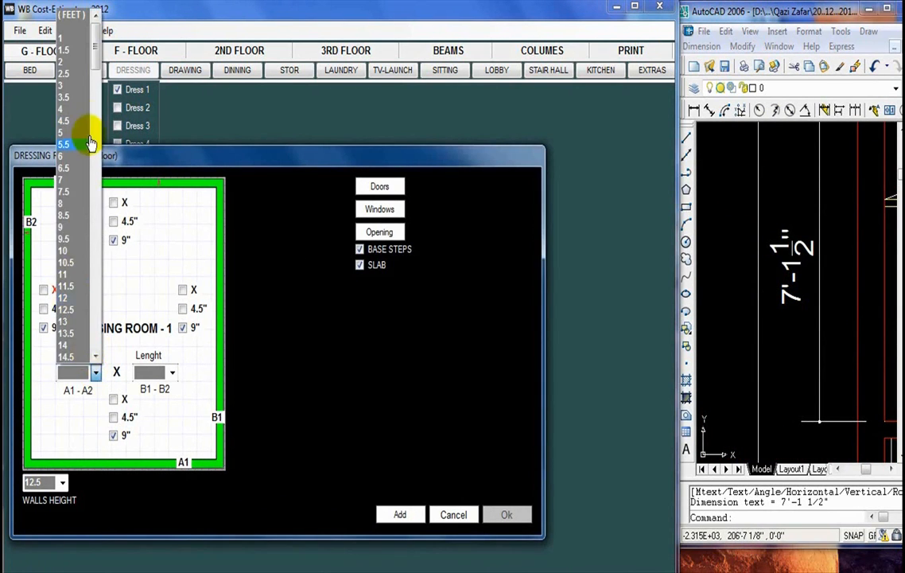
{"action": "left_click", "coordinate": [67, 155]}
{"action": "left_click", "coordinate": [172, 374]}
{"action": "left_click", "coordinate": [143, 186]}
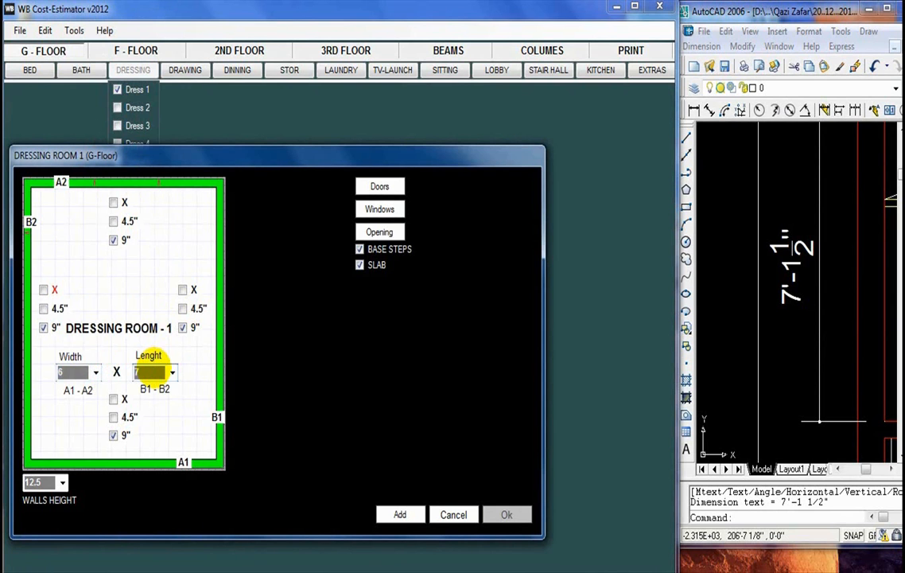
{"action": "left_click_drag", "start_coordinate": [210, 156], "coordinate": [227, 140]}
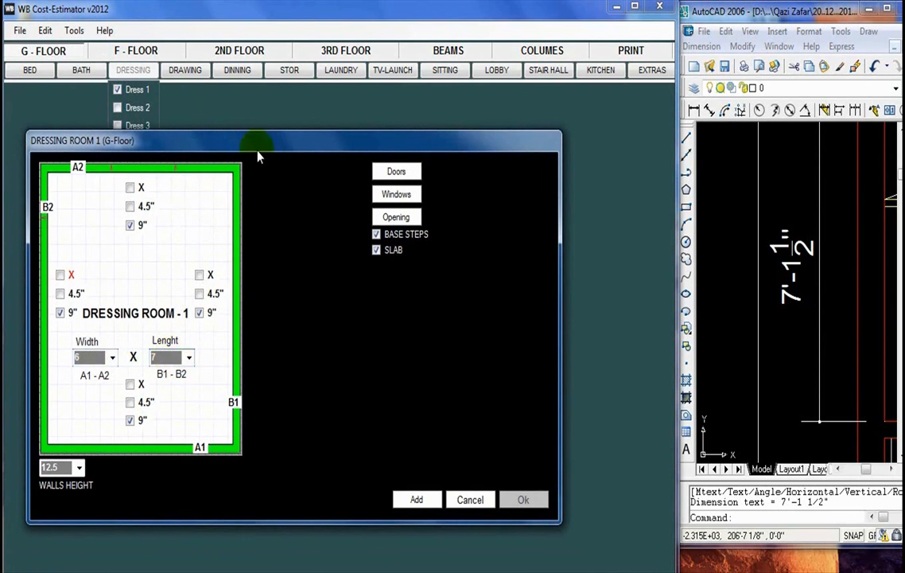
Step: Inspect the wall and the 3'-6" opening between the dressing room and the bedroom in the AutoCAD plan
{"action": "left_click", "coordinate": [859, 329]}
{"action": "scroll", "coordinate": [859, 329], "scroll_direction": "down", "scroll_amount": 5}
{"action": "scroll", "coordinate": [855, 289], "scroll_direction": "up", "scroll_amount": 4}
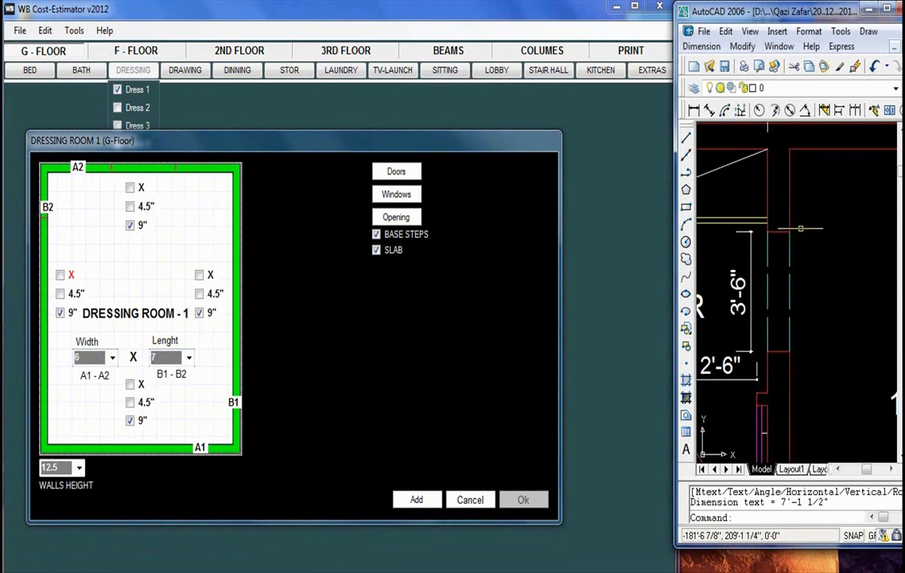
{"action": "scroll", "coordinate": [837, 248], "scroll_direction": "down", "scroll_amount": 4}
{"action": "scroll", "coordinate": [839, 298], "scroll_direction": "up", "scroll_amount": 5}
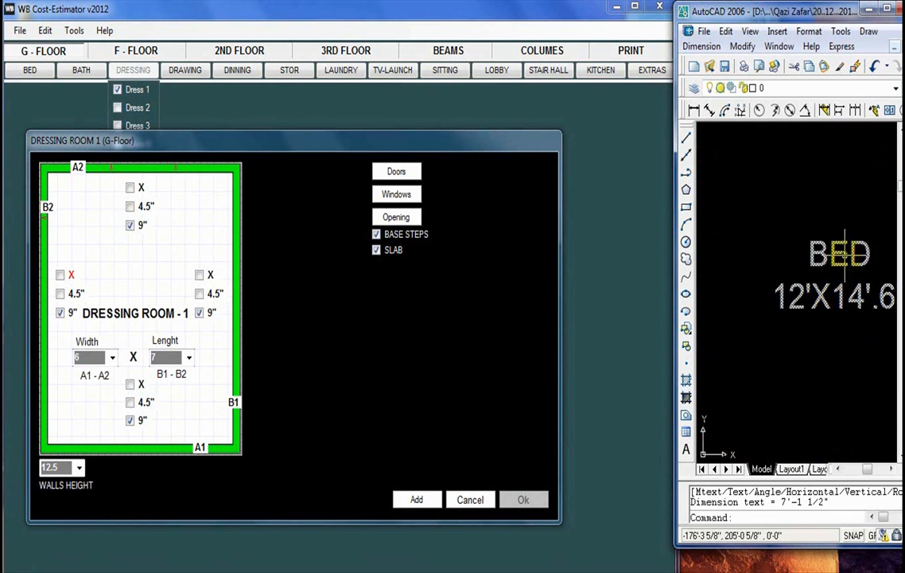
{"action": "scroll", "coordinate": [817, 301], "scroll_direction": "down", "scroll_amount": 3}
{"action": "scroll", "coordinate": [819, 290], "scroll_direction": "up", "scroll_amount": 3}
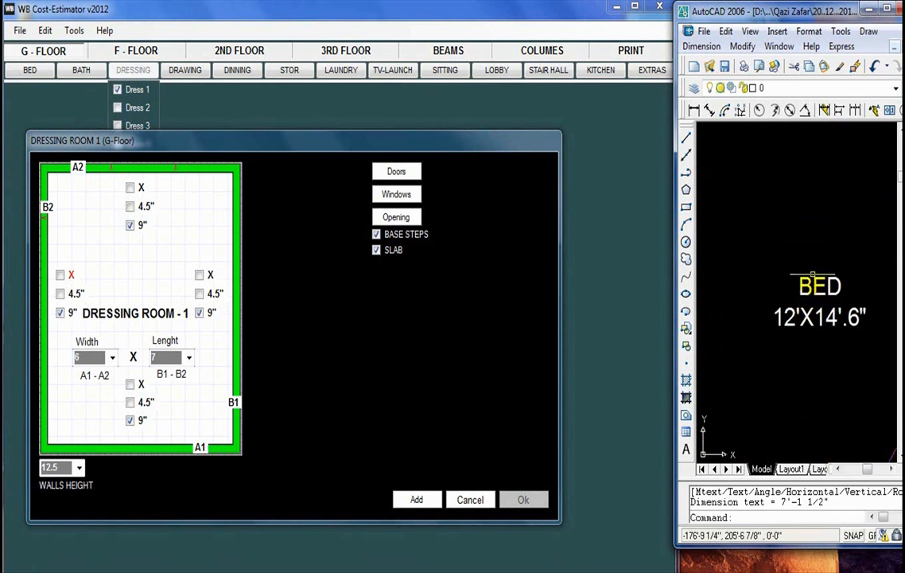
{"action": "scroll", "coordinate": [780, 263], "scroll_direction": "down", "scroll_amount": 3}
{"action": "scroll", "coordinate": [796, 255], "scroll_direction": "up", "scroll_amount": 4}
{"action": "scroll", "coordinate": [837, 244], "scroll_direction": "down", "scroll_amount": 1}
{"action": "scroll", "coordinate": [827, 248], "scroll_direction": "up", "scroll_amount": 2}
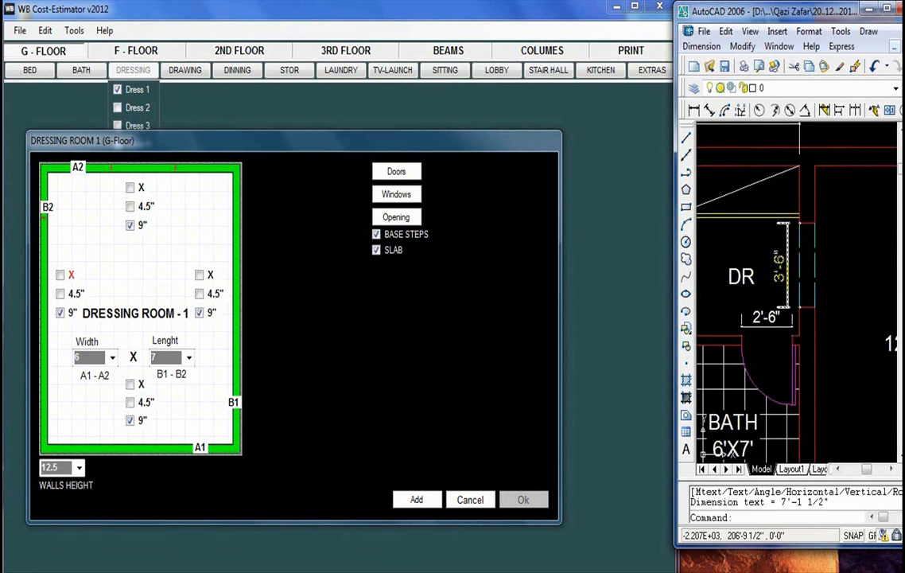
{"action": "scroll", "coordinate": [823, 302], "scroll_direction": "down", "scroll_amount": 2}
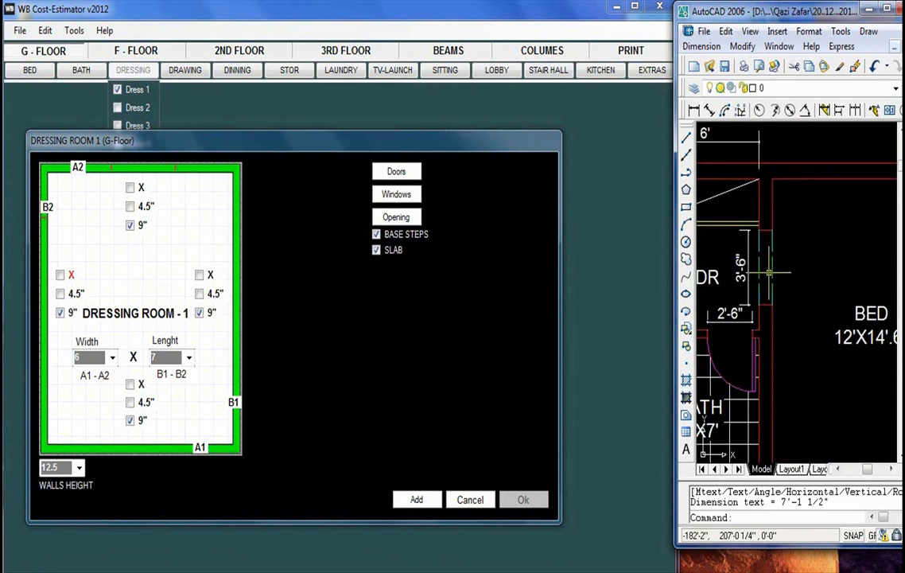
{"action": "scroll", "coordinate": [828, 297], "scroll_direction": "down", "scroll_amount": 1}
{"action": "scroll", "coordinate": [805, 234], "scroll_direction": "up", "scroll_amount": 1}
{"action": "mouse_move", "coordinate": [823, 317]}
{"action": "left_mouse_down"}
{"action": "mouse_move", "coordinate": [805, 249]}
{"action": "mouse_move", "coordinate": [788, 342]}
{"action": "mouse_move", "coordinate": [731, 292]}
{"action": "mouse_move", "coordinate": [892, 322]}
{"action": "left_mouse_up"}
{"action": "scroll", "coordinate": [827, 303], "scroll_direction": "up", "scroll_amount": 2}
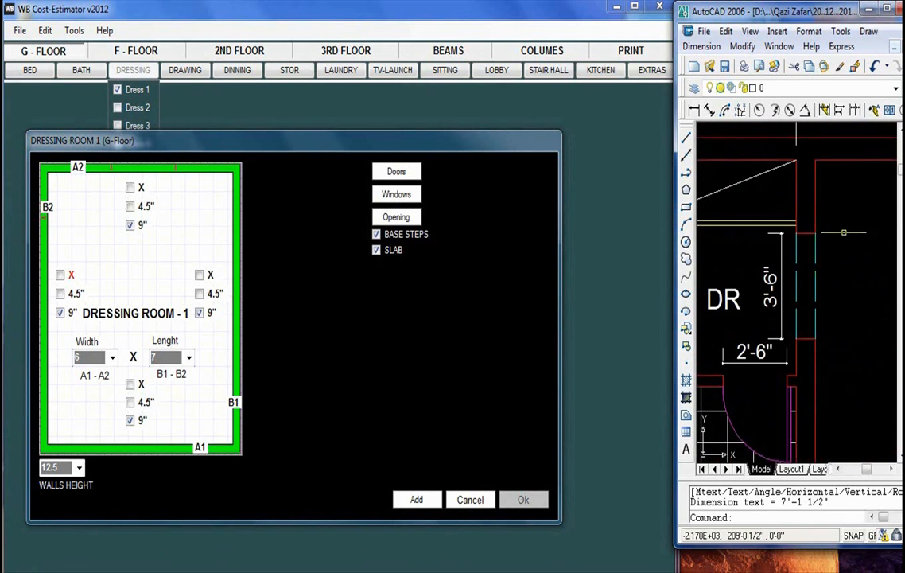
{"action": "left_click_drag", "start_coordinate": [743, 257], "coordinate": [823, 265]}
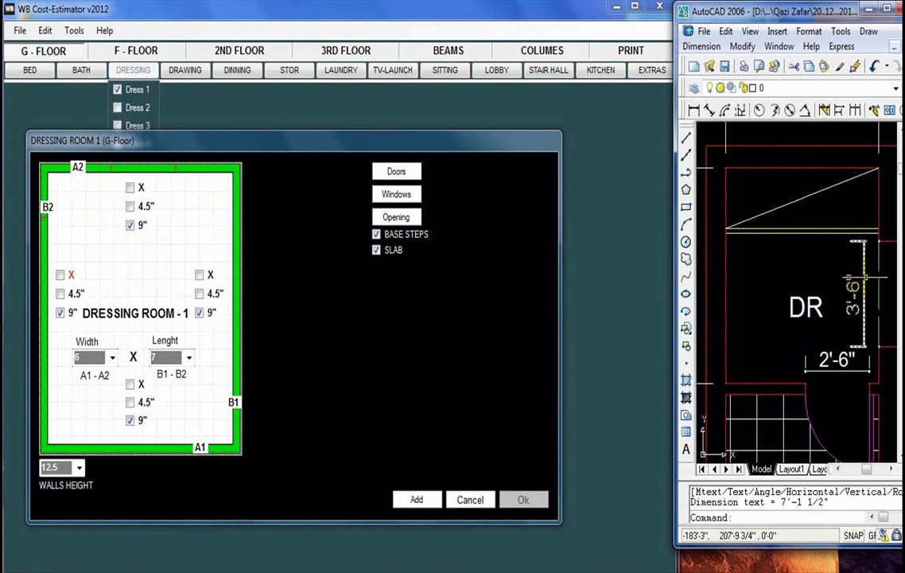
{"action": "left_click_drag", "start_coordinate": [891, 222], "coordinate": [802, 199]}
{"action": "left_click_drag", "start_coordinate": [782, 290], "coordinate": [821, 291]}
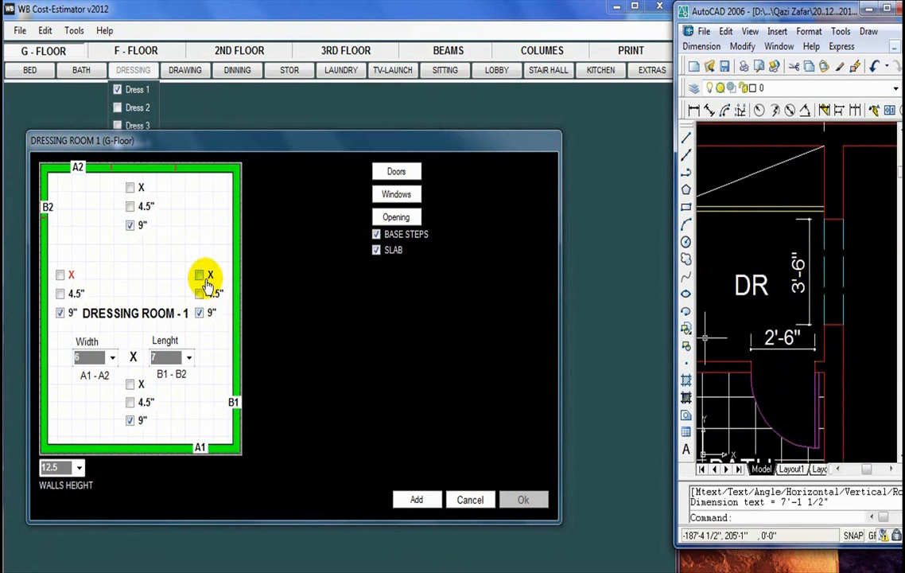
Step: Mark wall B1 of Dressing Room 1, the side shared with the bedroom, with the X option
{"action": "left_click_drag", "start_coordinate": [743, 320], "coordinate": [702, 309]}
{"action": "scroll", "coordinate": [833, 317], "scroll_direction": "down", "scroll_amount": 4}
{"action": "scroll", "coordinate": [839, 316], "scroll_direction": "up", "scroll_amount": 3}
{"action": "left_click_drag", "start_coordinate": [770, 298], "coordinate": [818, 317]}
{"action": "scroll", "coordinate": [759, 307], "scroll_direction": "up", "scroll_amount": 2}
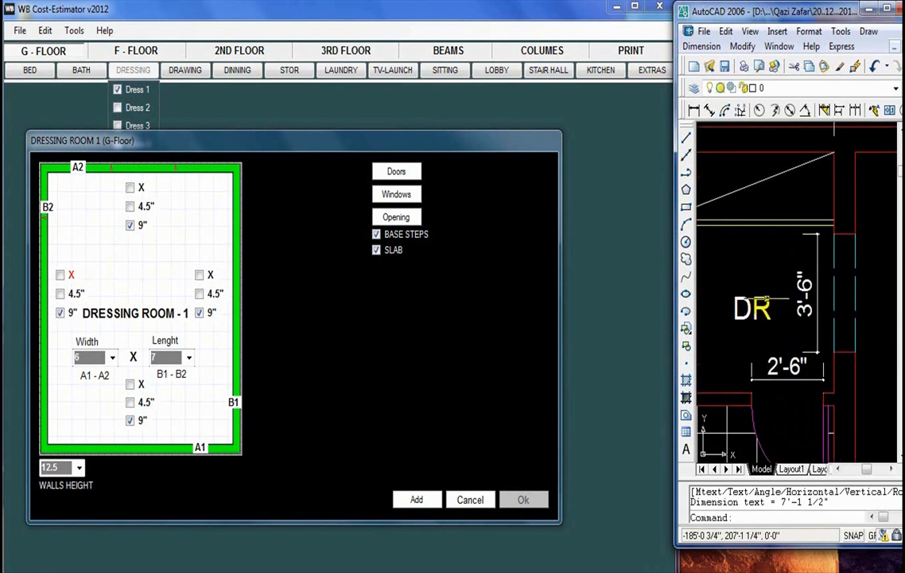
{"action": "mouse_move", "coordinate": [859, 292]}
{"action": "left_mouse_down"}
{"action": "mouse_move", "coordinate": [783, 264]}
{"action": "mouse_move", "coordinate": [834, 299]}
{"action": "left_mouse_up"}
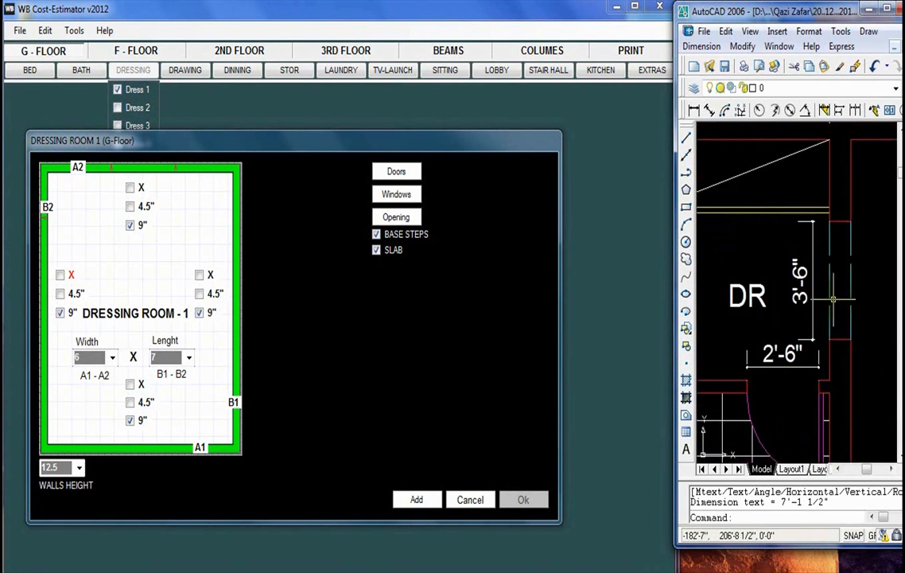
{"action": "left_click", "coordinate": [203, 275]}
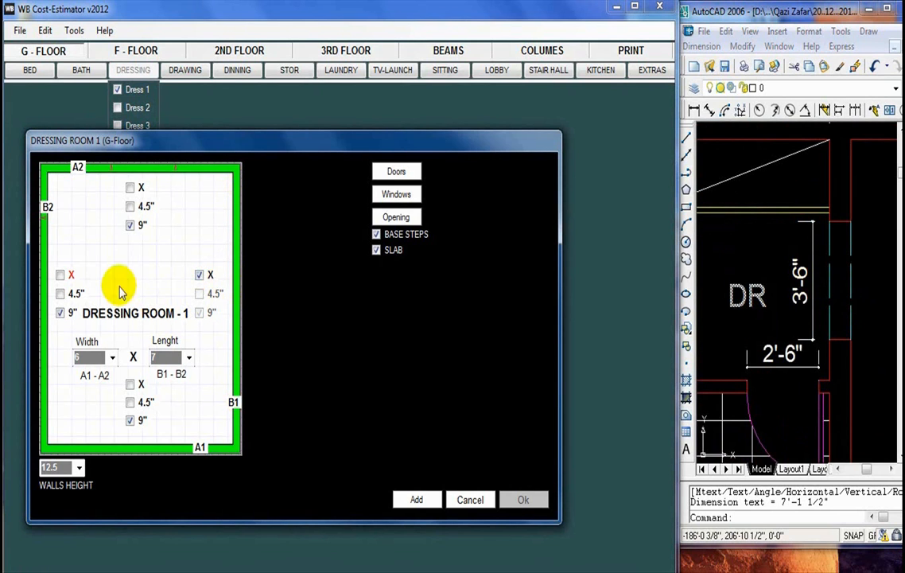
{"action": "left_click_drag", "start_coordinate": [300, 141], "coordinate": [305, 143]}
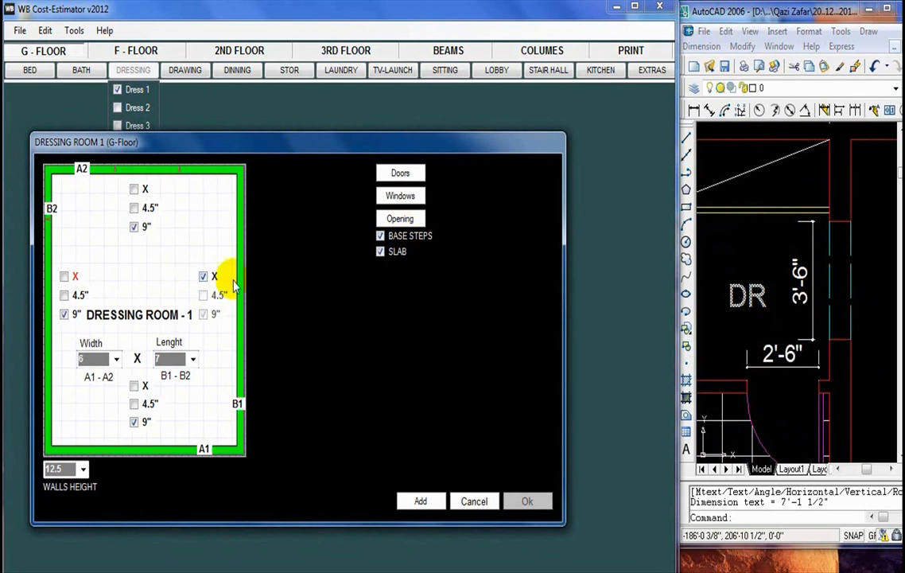
Step: Check the wall marked X against the common wall of the dressing room and bedroom in the AutoCAD plan
{"action": "left_click", "coordinate": [818, 314]}
{"action": "scroll", "coordinate": [819, 313], "scroll_direction": "down", "scroll_amount": 4}
{"action": "left_click_drag", "start_coordinate": [819, 314], "coordinate": [786, 299]}
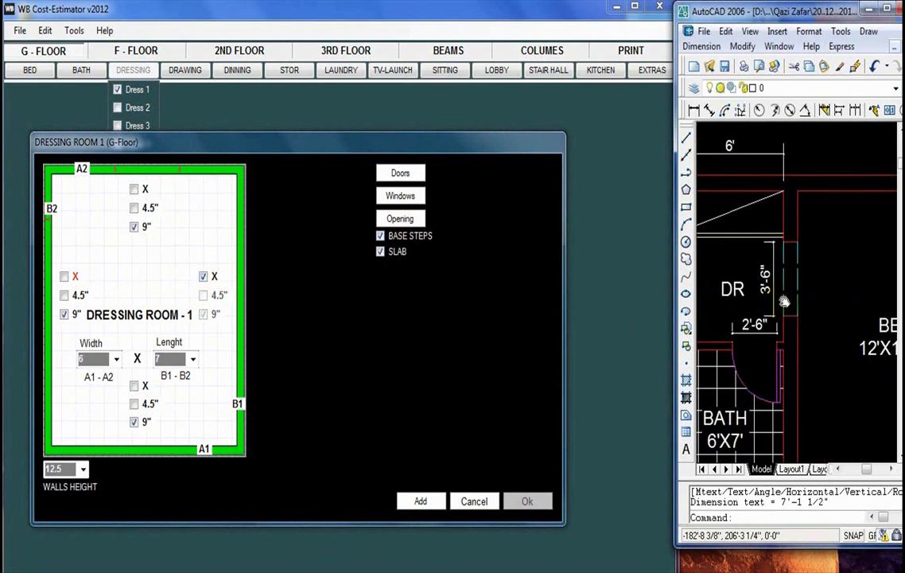
{"action": "scroll", "coordinate": [790, 297], "scroll_direction": "up", "scroll_amount": 3}
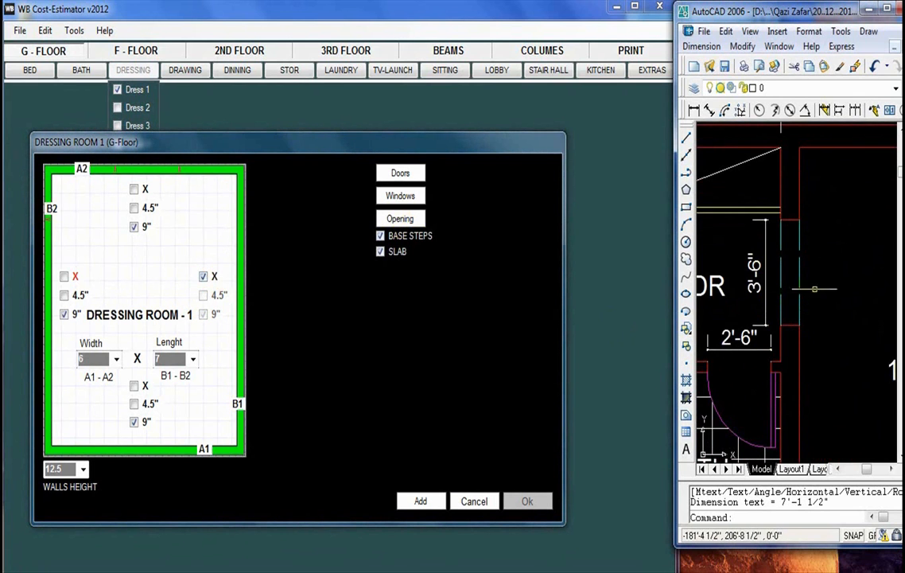
{"action": "left_click_drag", "start_coordinate": [861, 257], "coordinate": [784, 230]}
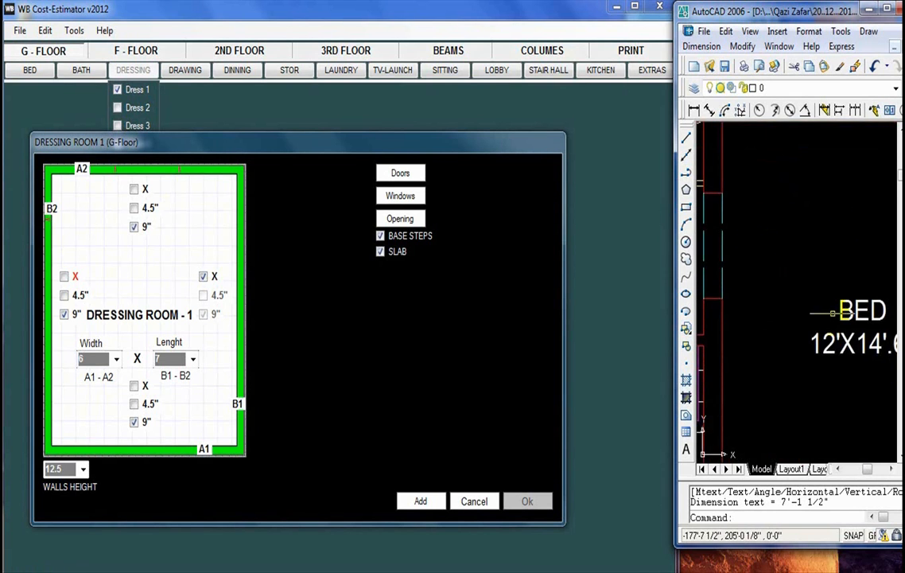
{"action": "left_click_drag", "start_coordinate": [744, 261], "coordinate": [815, 283]}
{"action": "mouse_move", "coordinate": [841, 327]}
{"action": "left_mouse_down"}
{"action": "mouse_move", "coordinate": [768, 293]}
{"action": "mouse_move", "coordinate": [860, 287]}
{"action": "left_mouse_up"}
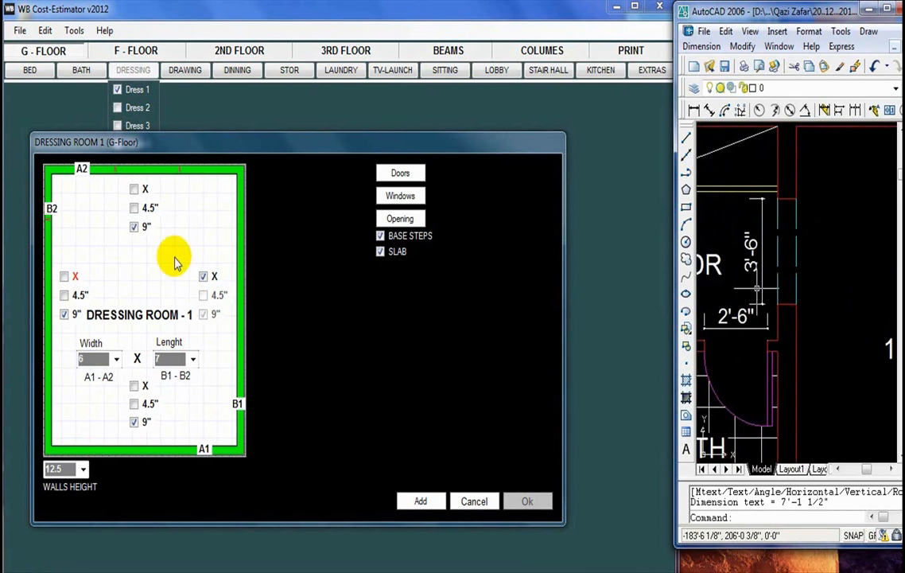
Step: Clear the X option on wall B1, check the wall with the 3'-6" opening in the AutoCAD plan, and reapply X
{"action": "left_click", "coordinate": [210, 278]}
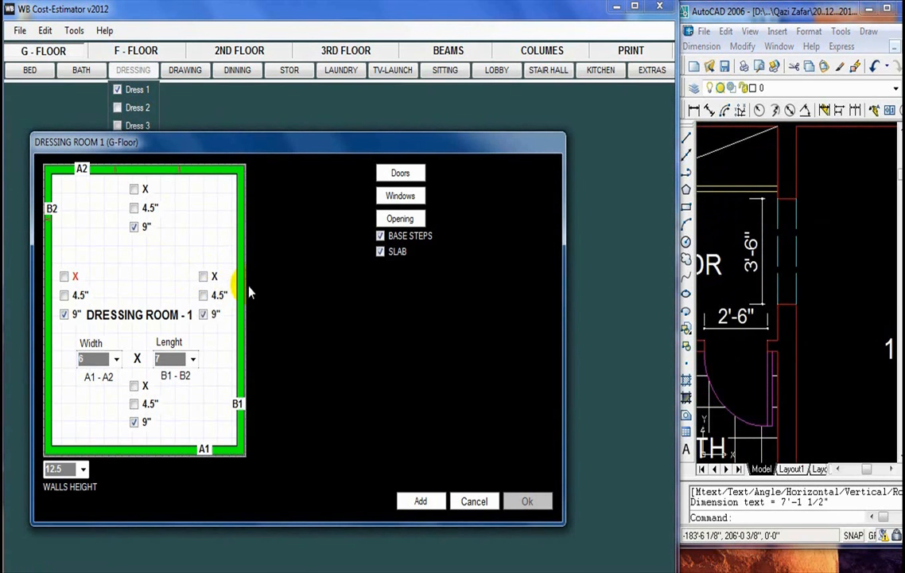
{"action": "scroll", "coordinate": [770, 262], "scroll_direction": "down", "scroll_amount": 1}
{"action": "mouse_move", "coordinate": [808, 256]}
{"action": "left_mouse_down"}
{"action": "mouse_move", "coordinate": [770, 262]}
{"action": "mouse_move", "coordinate": [807, 267]}
{"action": "left_mouse_up"}
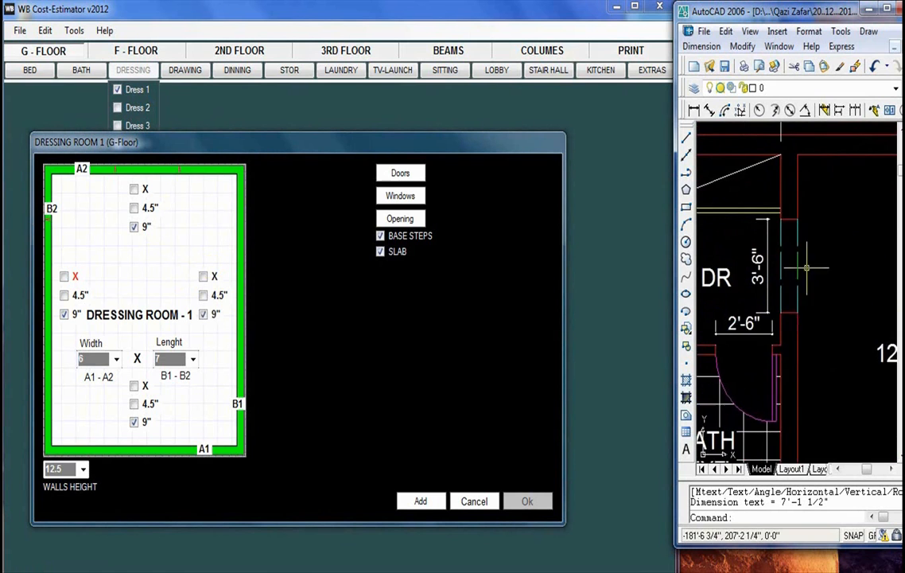
{"action": "mouse_move", "coordinate": [796, 305]}
{"action": "left_mouse_down"}
{"action": "mouse_move", "coordinate": [787, 265]}
{"action": "mouse_move", "coordinate": [833, 337]}
{"action": "left_mouse_up"}
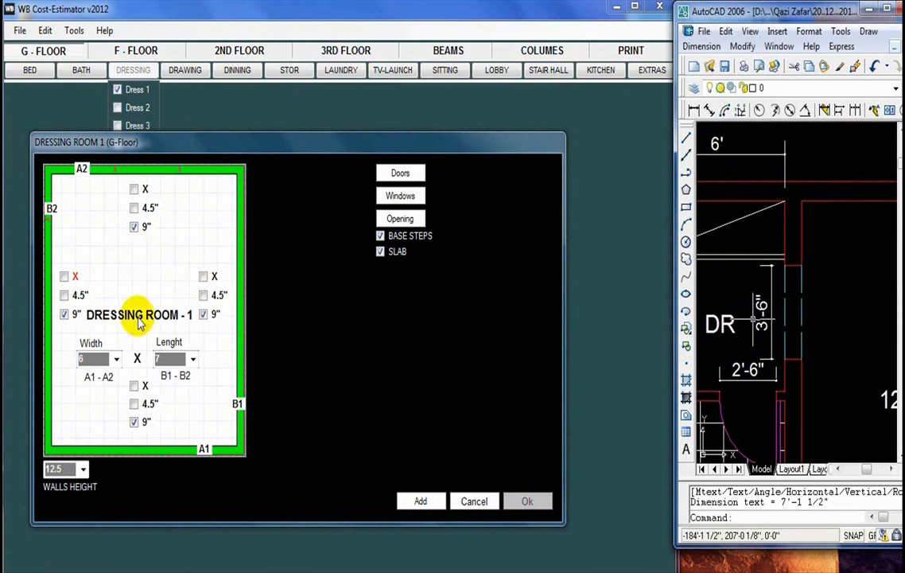
{"action": "left_click", "coordinate": [204, 276]}
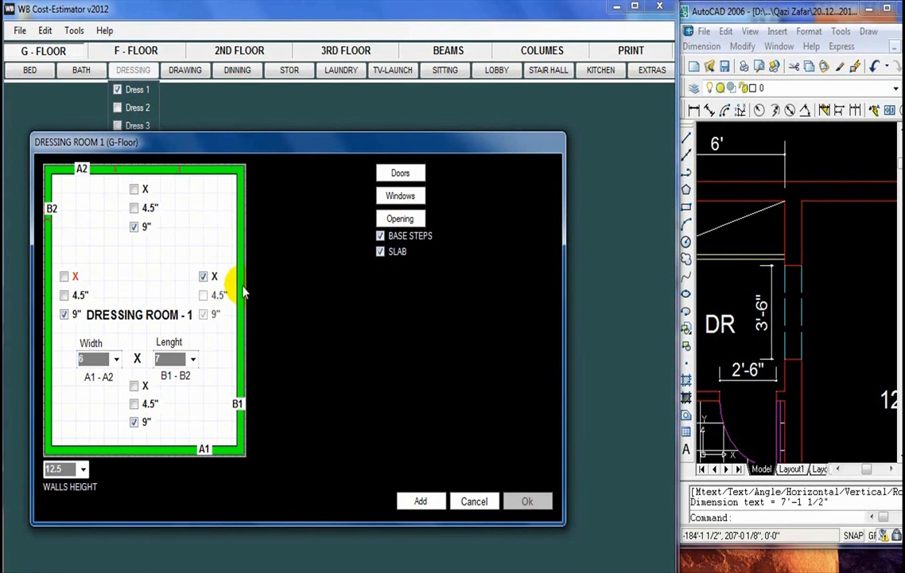
Step: Set wall A1 of Dressing Room 1, the side shared with the bath, to 4.5" thickness after checking it in the AutoCAD plan
{"action": "left_click_drag", "start_coordinate": [294, 146], "coordinate": [305, 125]}
{"action": "scroll", "coordinate": [835, 262], "scroll_direction": "down", "scroll_amount": 3}
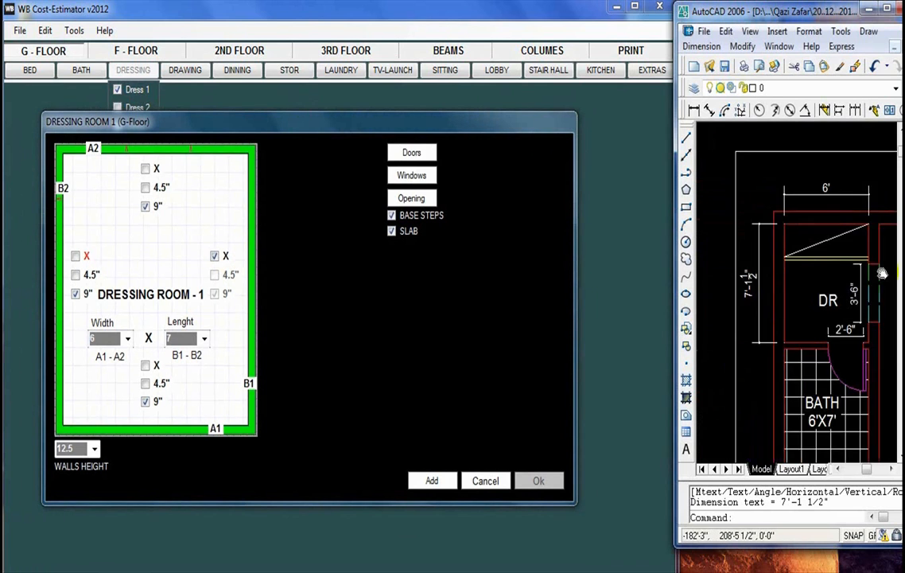
{"action": "mouse_move", "coordinate": [836, 262]}
{"action": "left_mouse_down"}
{"action": "mouse_move", "coordinate": [813, 259]}
{"action": "mouse_move", "coordinate": [784, 283]}
{"action": "left_mouse_up"}
{"action": "scroll", "coordinate": [798, 292], "scroll_direction": "up", "scroll_amount": 2}
{"action": "left_click_drag", "start_coordinate": [739, 344], "coordinate": [759, 294]}
{"action": "scroll", "coordinate": [760, 303], "scroll_direction": "up", "scroll_amount": 3}
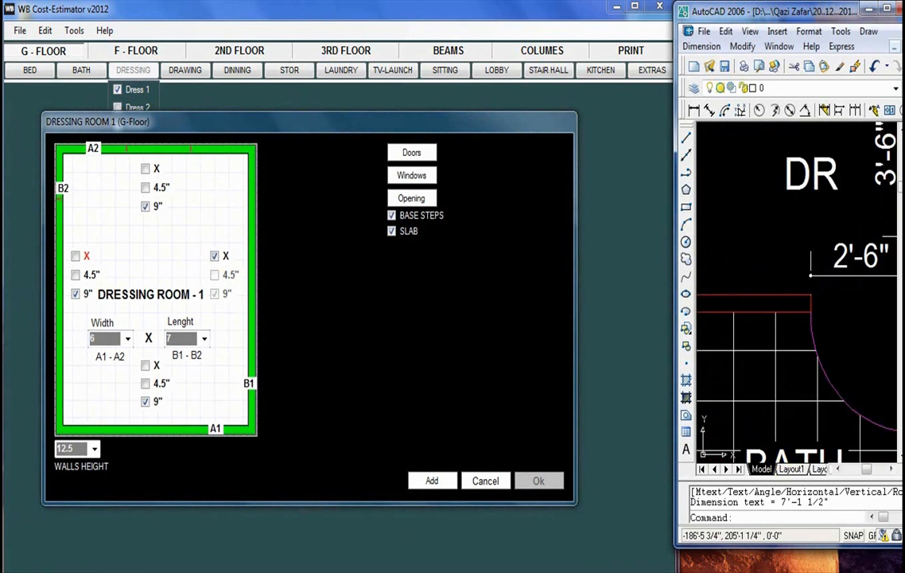
{"action": "scroll", "coordinate": [782, 309], "scroll_direction": "down", "scroll_amount": 3}
{"action": "mouse_move", "coordinate": [782, 311]}
{"action": "left_mouse_down"}
{"action": "mouse_move", "coordinate": [784, 382]}
{"action": "mouse_move", "coordinate": [794, 362]}
{"action": "mouse_move", "coordinate": [821, 349]}
{"action": "mouse_move", "coordinate": [802, 312]}
{"action": "left_mouse_up"}
{"action": "scroll", "coordinate": [768, 389], "scroll_direction": "up", "scroll_amount": 4}
{"action": "scroll", "coordinate": [799, 359], "scroll_direction": "down", "scroll_amount": 2}
{"action": "scroll", "coordinate": [798, 314], "scroll_direction": "up", "scroll_amount": 3}
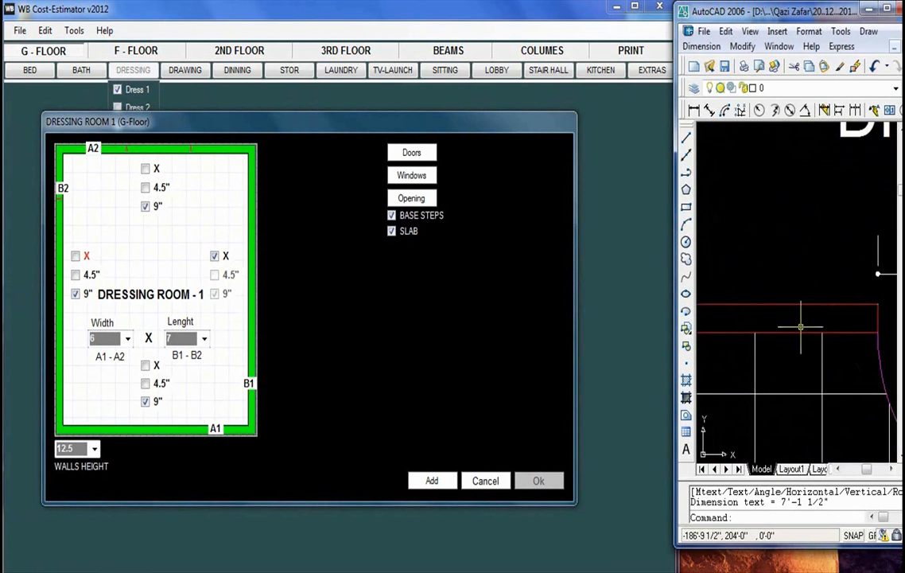
{"action": "left_click", "coordinate": [146, 401]}
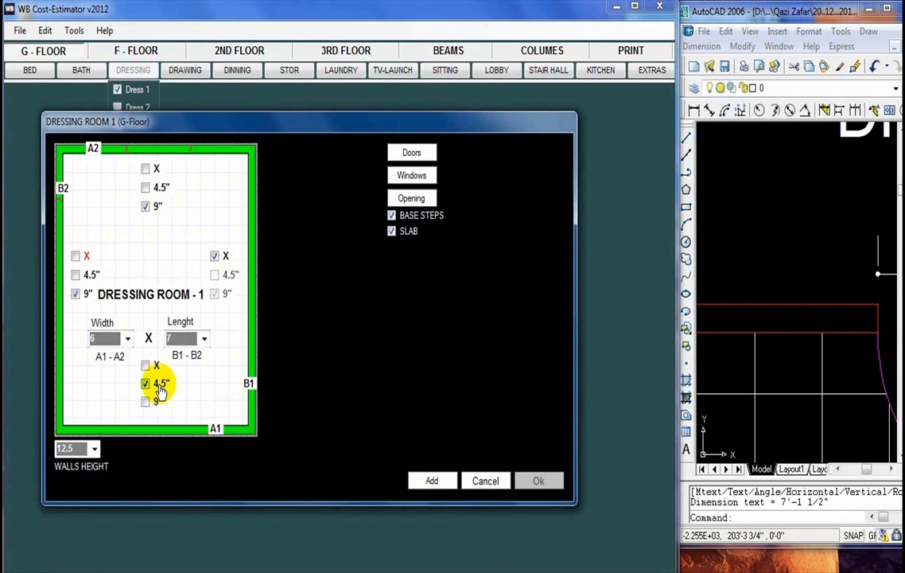
Step: Check the 9" thickness of walls A2 and B2 against the dressing room's outer walls in the AutoCAD plan
{"action": "middle_click", "coordinate": [803, 414]}
{"action": "scroll", "coordinate": [804, 414], "scroll_direction": "down", "scroll_amount": 6}
{"action": "scroll", "coordinate": [811, 263], "scroll_direction": "up", "scroll_amount": 3}
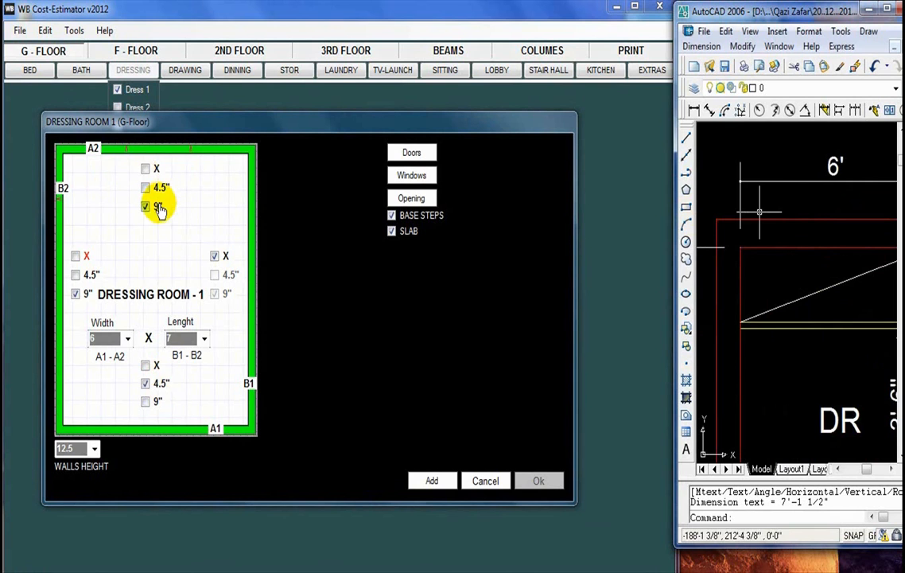
{"action": "scroll", "coordinate": [764, 271], "scroll_direction": "down", "scroll_amount": 1}
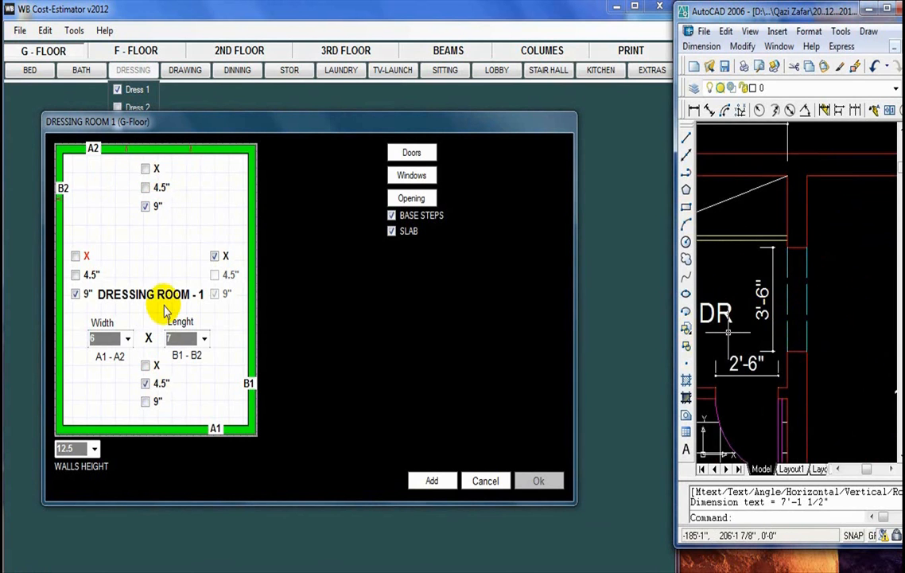
{"action": "left_click_drag", "start_coordinate": [768, 253], "coordinate": [892, 262]}
{"action": "left_click_drag", "start_coordinate": [760, 302], "coordinate": [794, 303]}
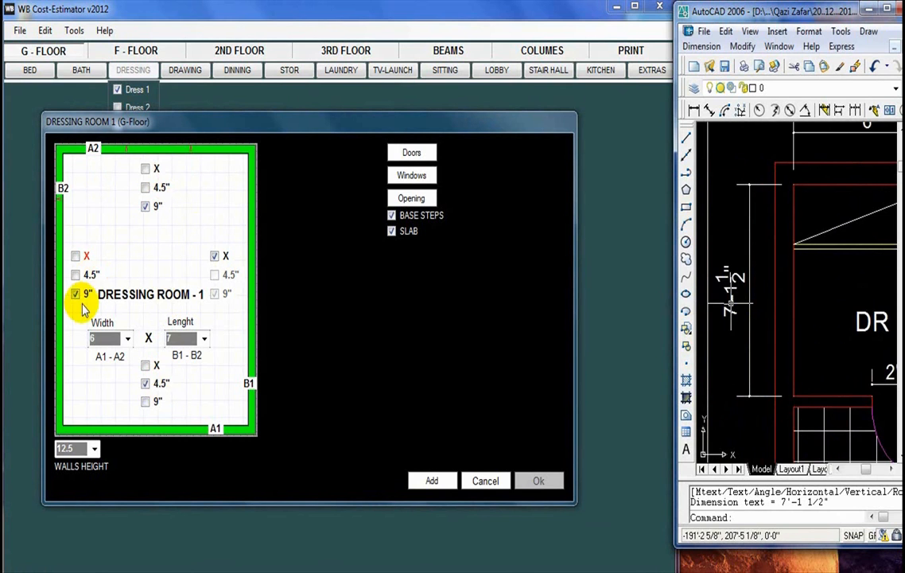
Step: Examine the 3'-6" opening and the 2'-6" door between the dressing room and the bath in the AutoCAD plan
{"action": "scroll", "coordinate": [866, 296], "scroll_direction": "down", "scroll_amount": 2}
{"action": "left_click_drag", "start_coordinate": [869, 299], "coordinate": [780, 245]}
{"action": "scroll", "coordinate": [792, 289], "scroll_direction": "up", "scroll_amount": 3}
{"action": "mouse_move", "coordinate": [801, 297]}
{"action": "left_mouse_down"}
{"action": "mouse_move", "coordinate": [787, 306]}
{"action": "mouse_move", "coordinate": [790, 353]}
{"action": "left_mouse_up"}
{"action": "scroll", "coordinate": [789, 278], "scroll_direction": "down", "scroll_amount": 1}
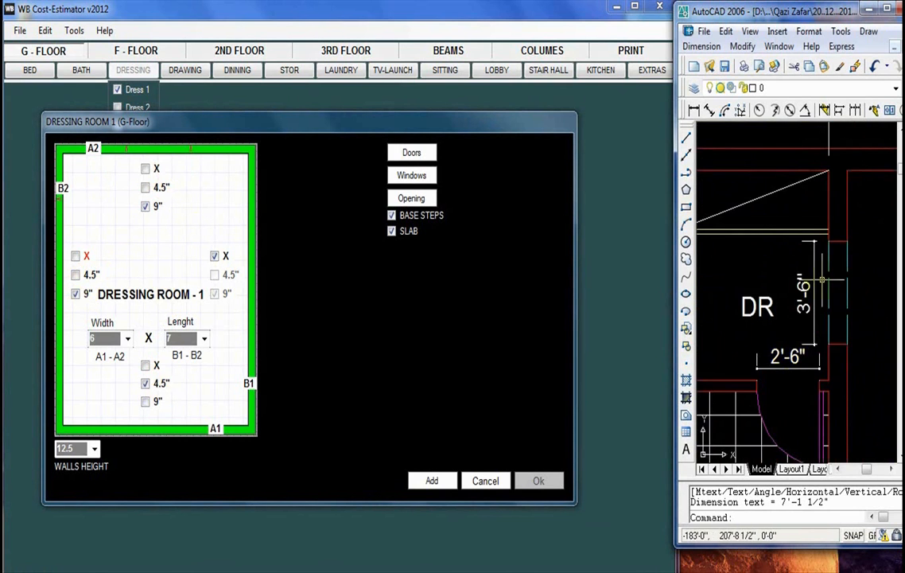
{"action": "scroll", "coordinate": [834, 289], "scroll_direction": "up", "scroll_amount": 2}
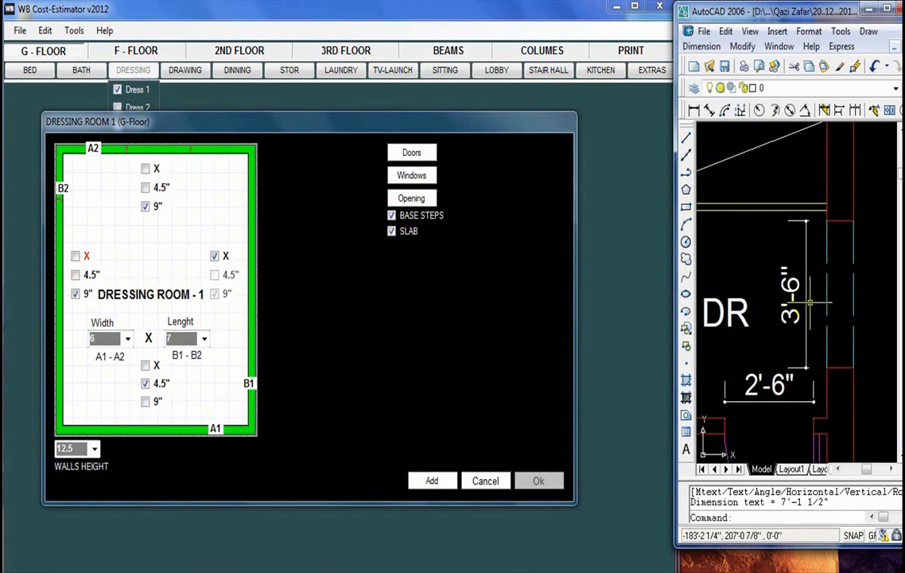
{"action": "scroll", "coordinate": [809, 302], "scroll_direction": "down", "scroll_amount": 1}
{"action": "left_click_drag", "start_coordinate": [809, 303], "coordinate": [873, 203]}
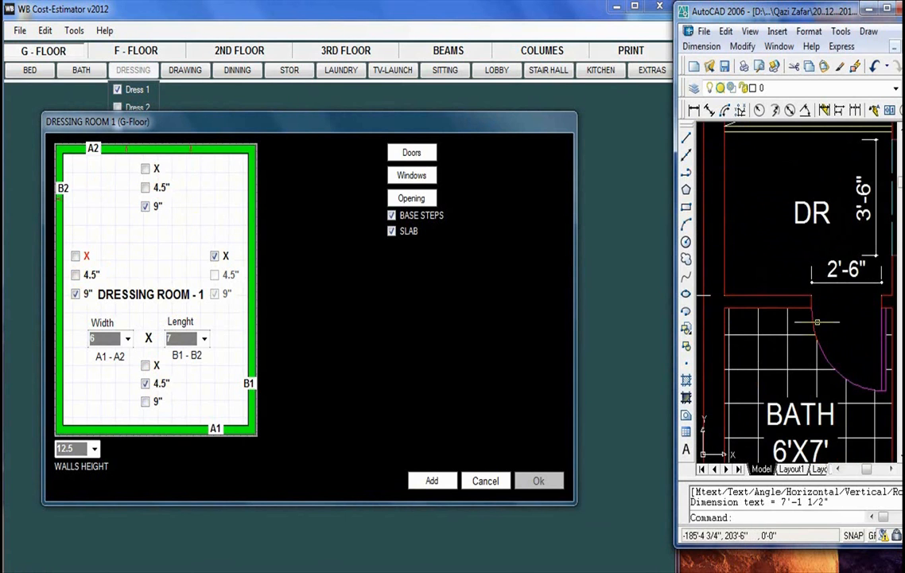
{"action": "scroll", "coordinate": [817, 322], "scroll_direction": "up", "scroll_amount": 1}
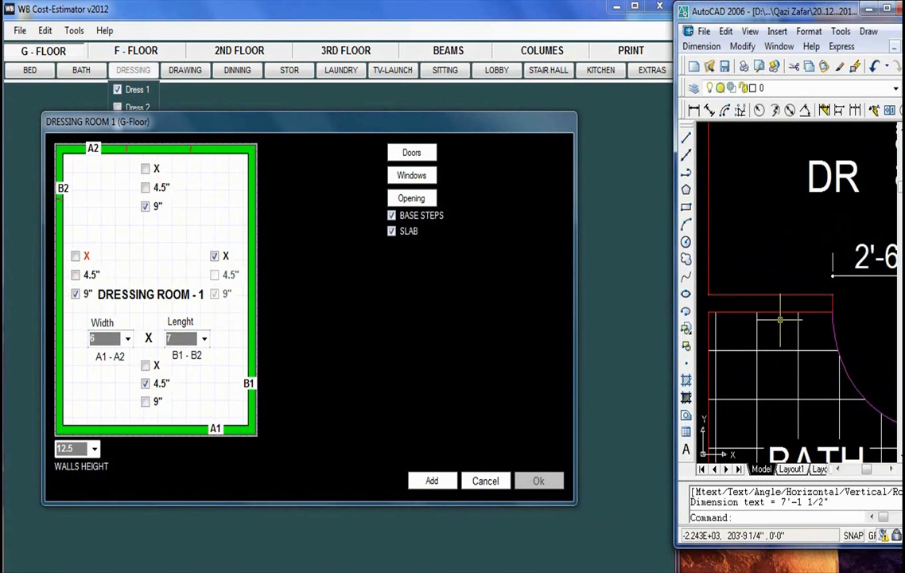
{"action": "scroll", "coordinate": [780, 319], "scroll_direction": "down", "scroll_amount": 1}
{"action": "left_click_drag", "start_coordinate": [830, 311], "coordinate": [774, 305]}
{"action": "scroll", "coordinate": [774, 306], "scroll_direction": "up", "scroll_amount": 1}
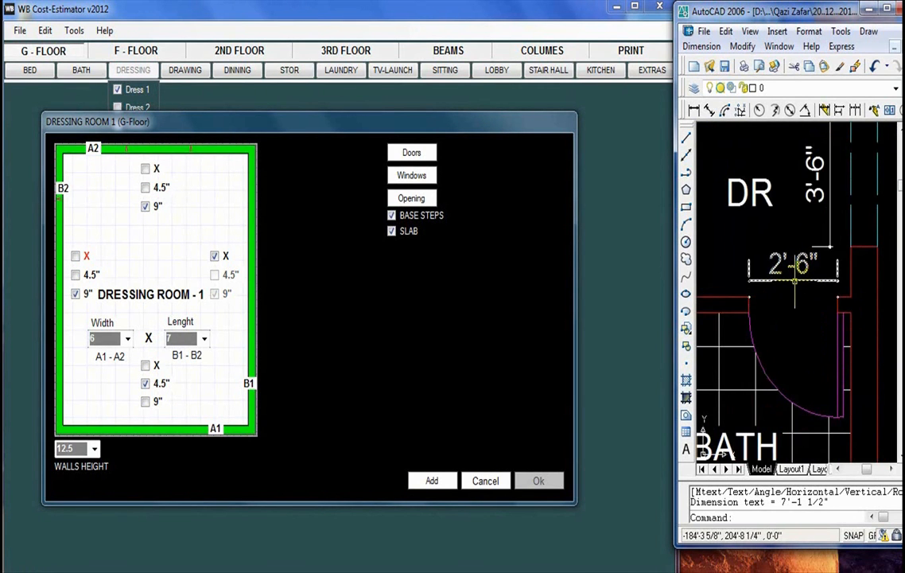
Step: Show the door settings for Dressing Room 1 and enable only Door 1, leaving Doors 2 and 3 off
{"action": "left_click", "coordinate": [411, 154]}
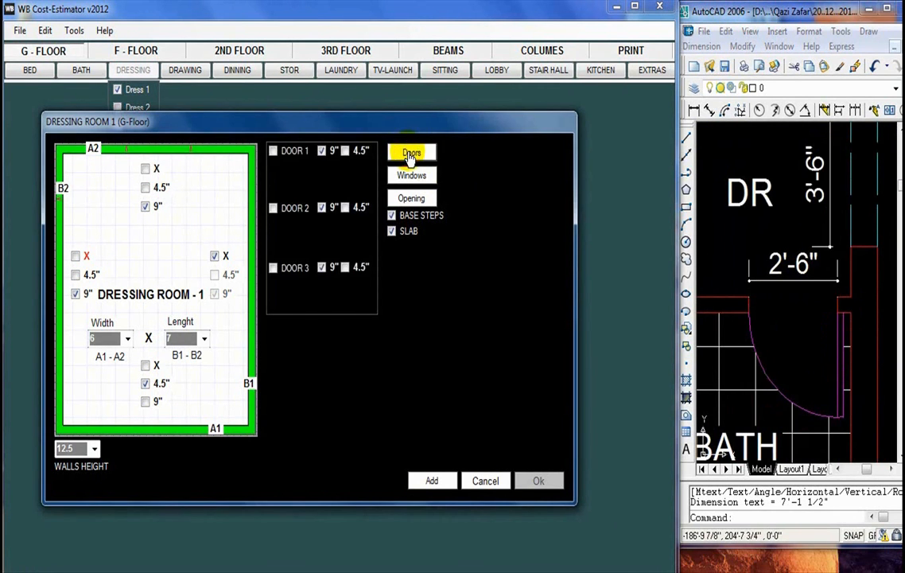
{"action": "left_click", "coordinate": [298, 269]}
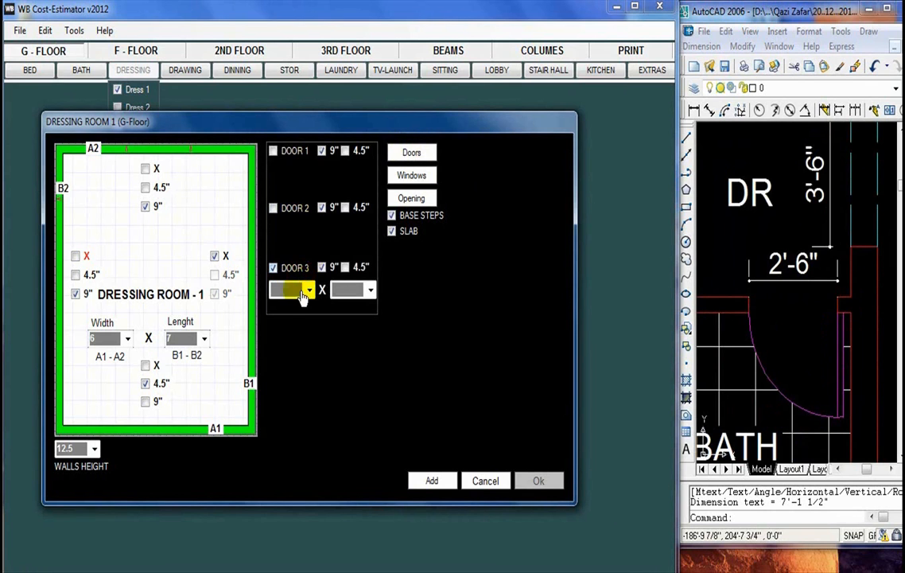
{"action": "left_click", "coordinate": [297, 209]}
{"action": "left_click", "coordinate": [296, 152]}
{"action": "left_click", "coordinate": [299, 210]}
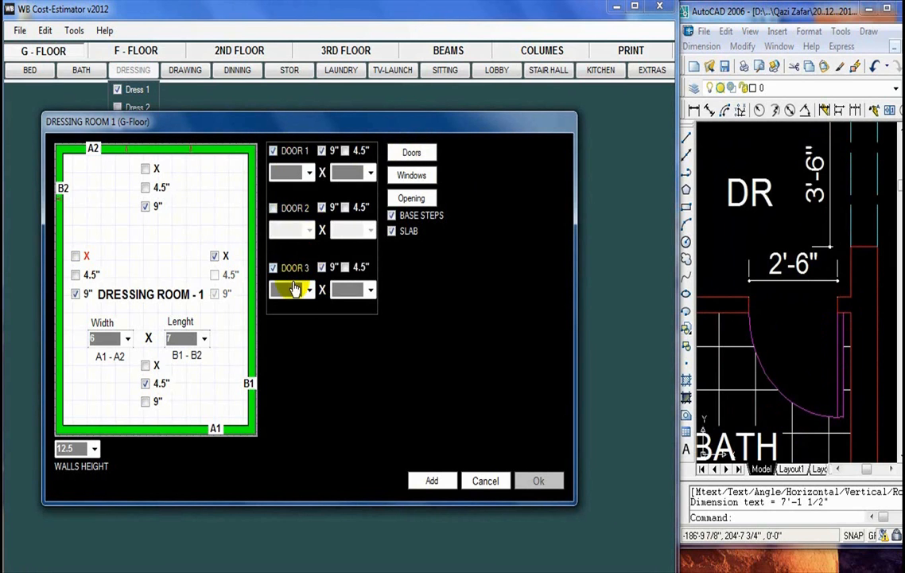
{"action": "left_click", "coordinate": [293, 269]}
Step: Set Door 1's size to 2.5 x 7 feet, matching its width to the 2'-6" dimension in the AutoCAD plan
{"action": "left_click", "coordinate": [309, 175]}
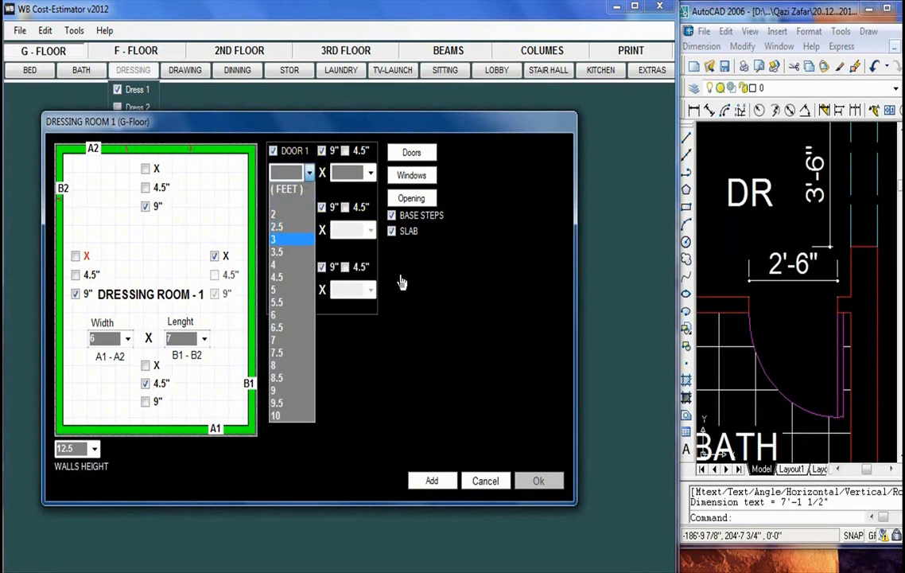
{"action": "left_click", "coordinate": [283, 228]}
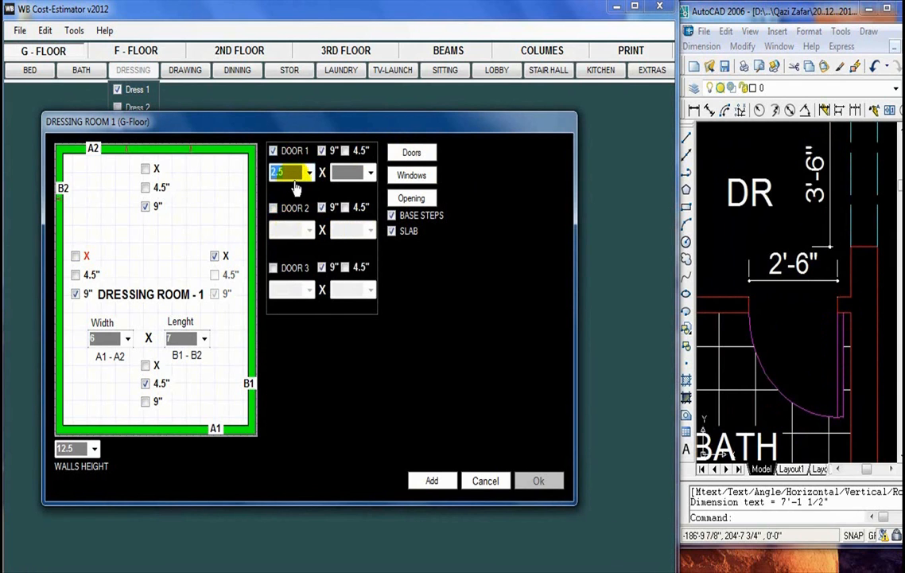
{"action": "left_click", "coordinate": [807, 264]}
{"action": "scroll", "coordinate": [808, 264], "scroll_direction": "up", "scroll_amount": 5}
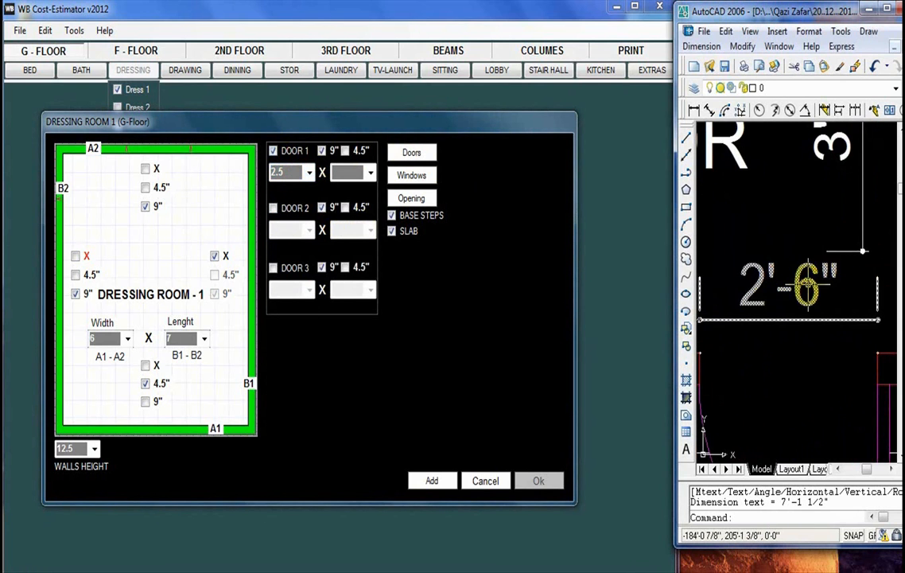
{"action": "scroll", "coordinate": [808, 283], "scroll_direction": "down", "scroll_amount": 3}
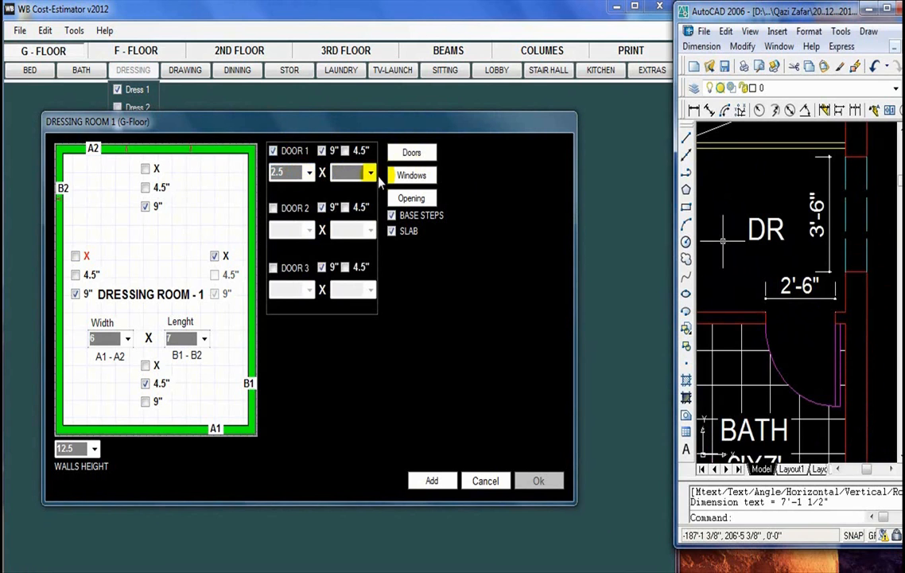
{"action": "left_click", "coordinate": [370, 174]}
{"action": "left_click", "coordinate": [340, 241]}
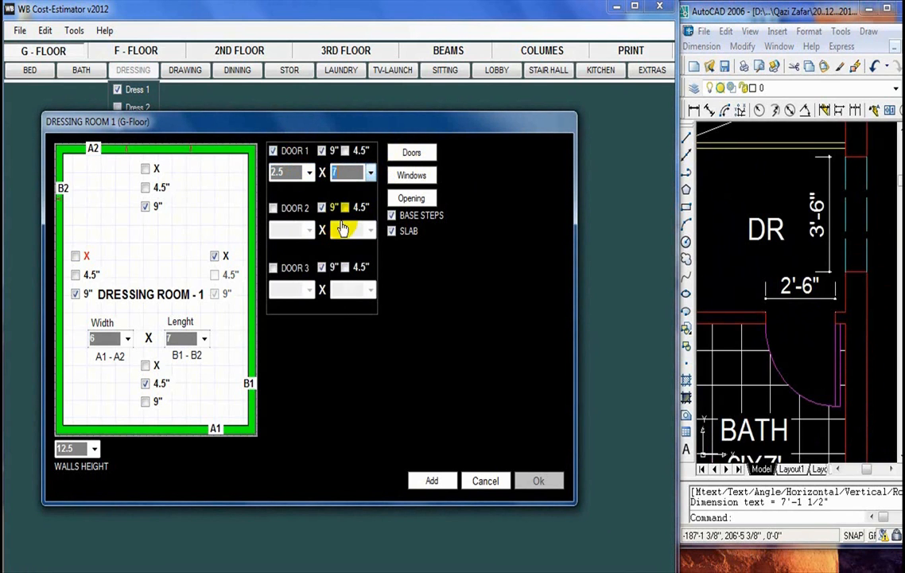
Step: Set Door 1's wall thickness to 4.5" after checking the wall between the dressing room and the bath in the plan
{"action": "scroll", "coordinate": [825, 322], "scroll_direction": "up", "scroll_amount": 3}
{"action": "scroll", "coordinate": [824, 323], "scroll_direction": "up", "scroll_amount": 2}
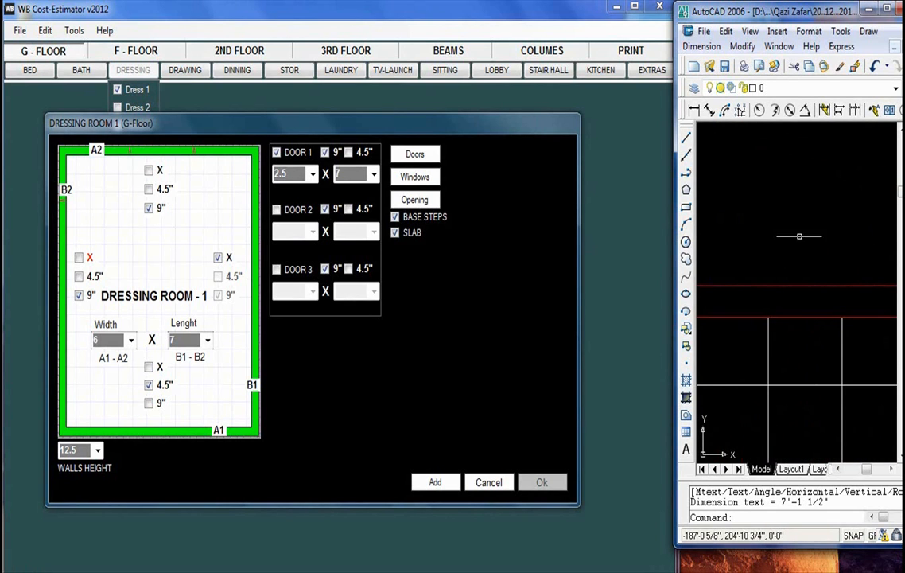
{"action": "scroll", "coordinate": [799, 300], "scroll_direction": "down", "scroll_amount": 3}
{"action": "scroll", "coordinate": [740, 284], "scroll_direction": "up", "scroll_amount": 3}
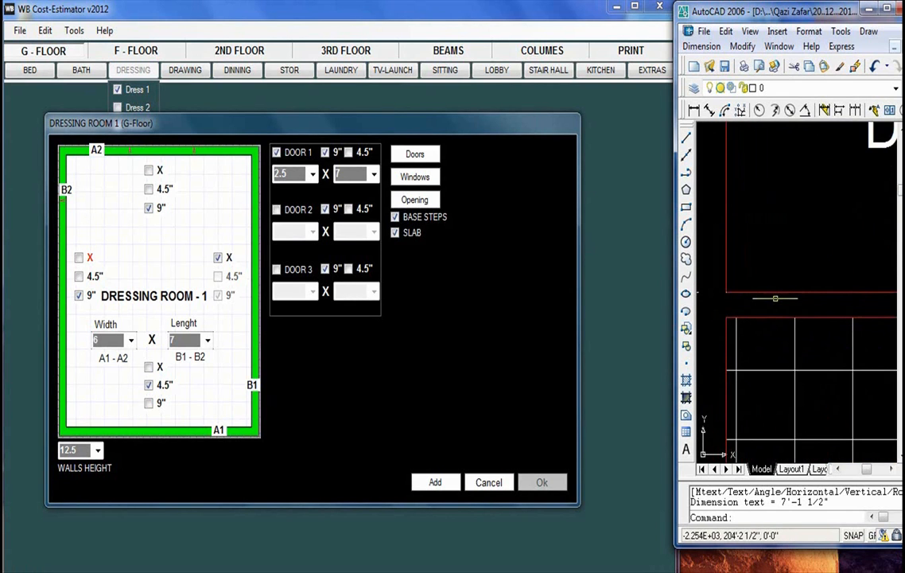
{"action": "left_click", "coordinate": [349, 152]}
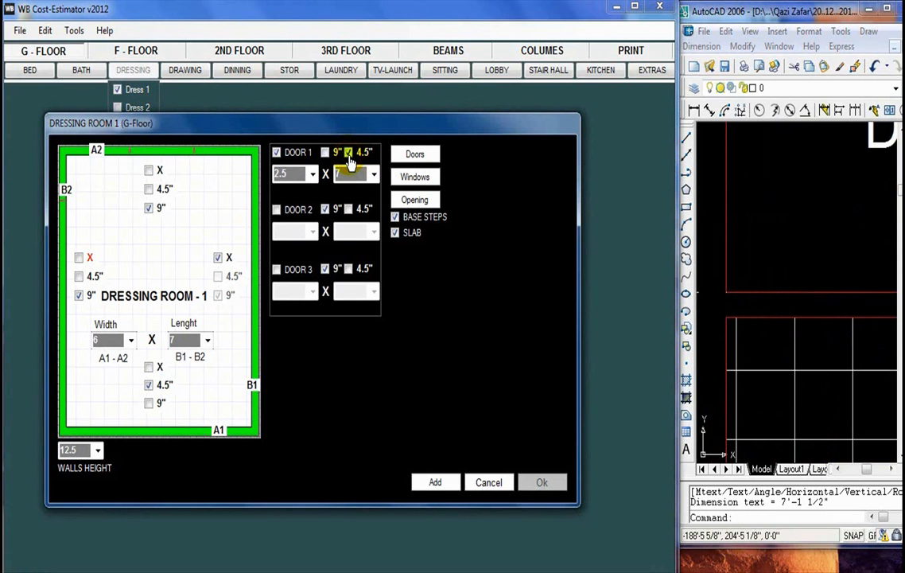
Step: Review the dressing room in the AutoCAD plan and add Dressing Room 1 to the ground floor
{"action": "scroll", "coordinate": [812, 350], "scroll_direction": "down", "scroll_amount": 3}
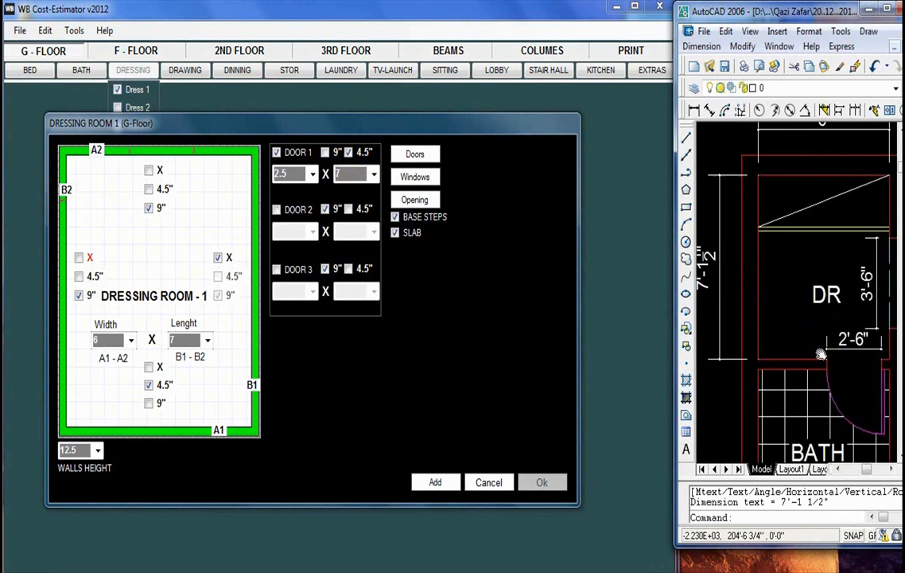
{"action": "scroll", "coordinate": [835, 318], "scroll_direction": "up", "scroll_amount": 2}
{"action": "scroll", "coordinate": [845, 319], "scroll_direction": "down", "scroll_amount": 4}
{"action": "scroll", "coordinate": [798, 251], "scroll_direction": "up", "scroll_amount": 3}
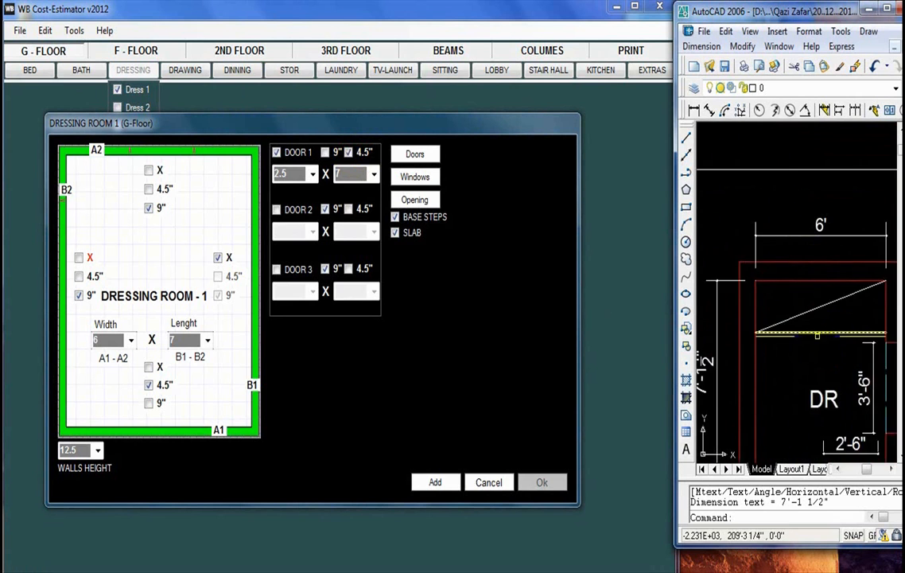
{"action": "left_click_drag", "start_coordinate": [814, 345], "coordinate": [778, 213]}
{"action": "scroll", "coordinate": [798, 253], "scroll_direction": "down", "scroll_amount": 3}
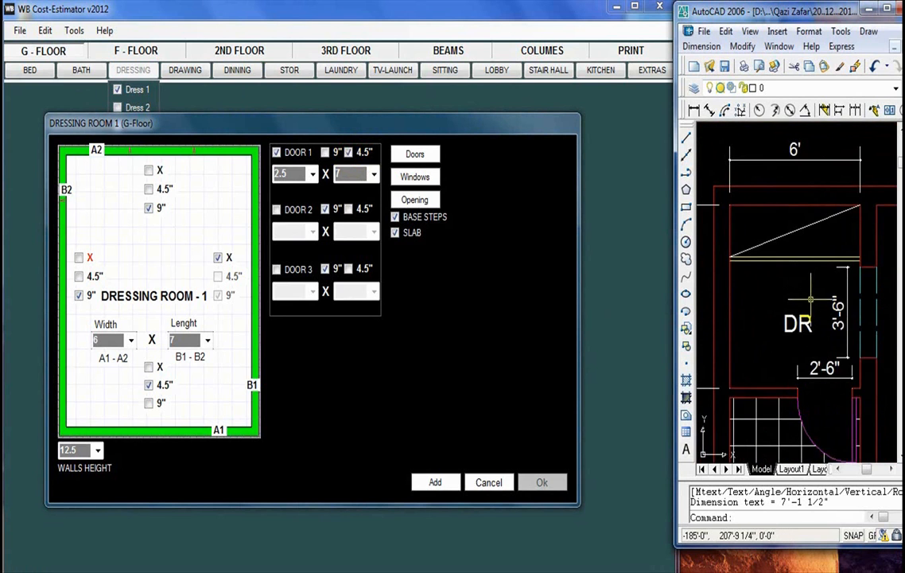
{"action": "scroll", "coordinate": [796, 286], "scroll_direction": "up", "scroll_amount": 3}
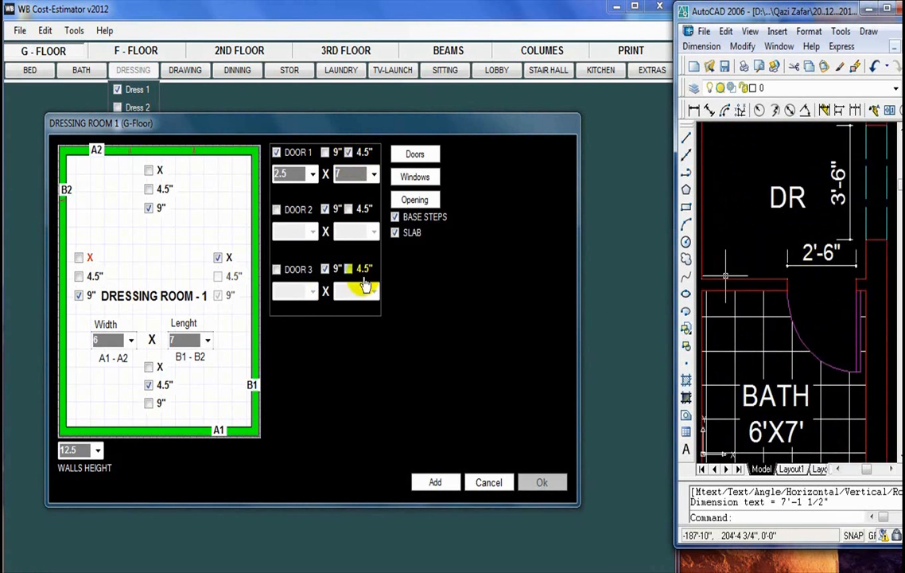
{"action": "left_click", "coordinate": [414, 153]}
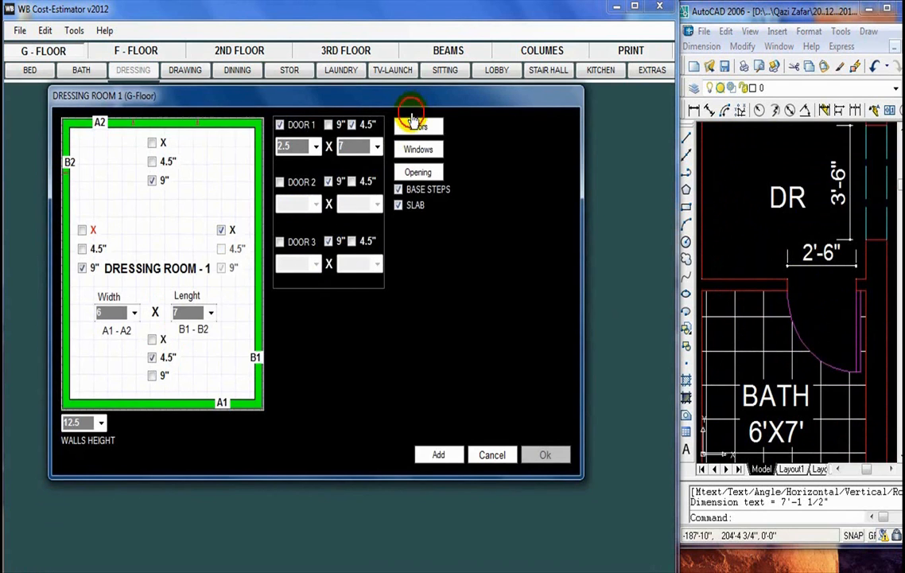
{"action": "left_click", "coordinate": [438, 457]}
Step: Locate the 6'X7' bath in the AutoCAD plan and open the ground floor form for Bath 1
{"action": "scroll", "coordinate": [788, 346], "scroll_direction": "down", "scroll_amount": 2}
{"action": "scroll", "coordinate": [789, 362], "scroll_direction": "up", "scroll_amount": 3}
{"action": "scroll", "coordinate": [797, 291], "scroll_direction": "down", "scroll_amount": 2}
{"action": "scroll", "coordinate": [783, 306], "scroll_direction": "up", "scroll_amount": 1}
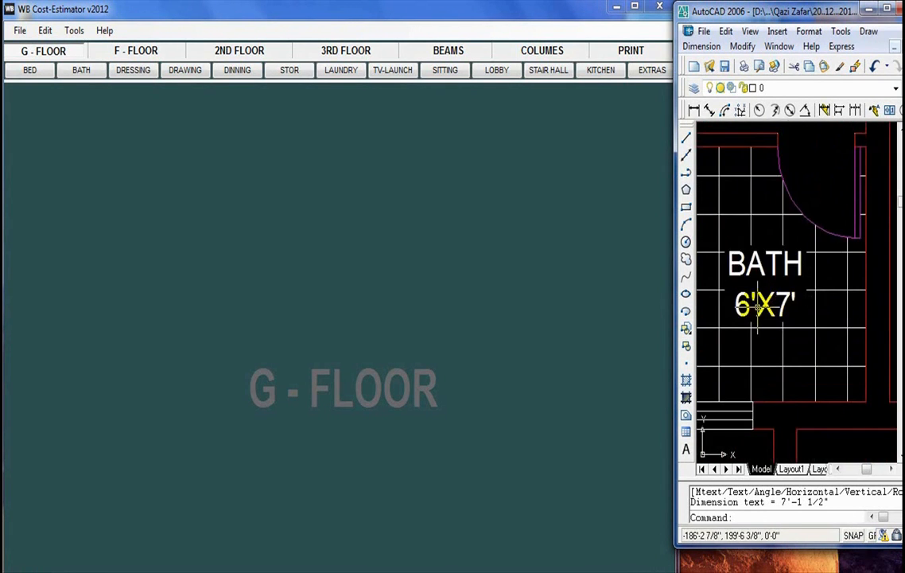
{"action": "scroll", "coordinate": [765, 305], "scroll_direction": "up", "scroll_amount": 1}
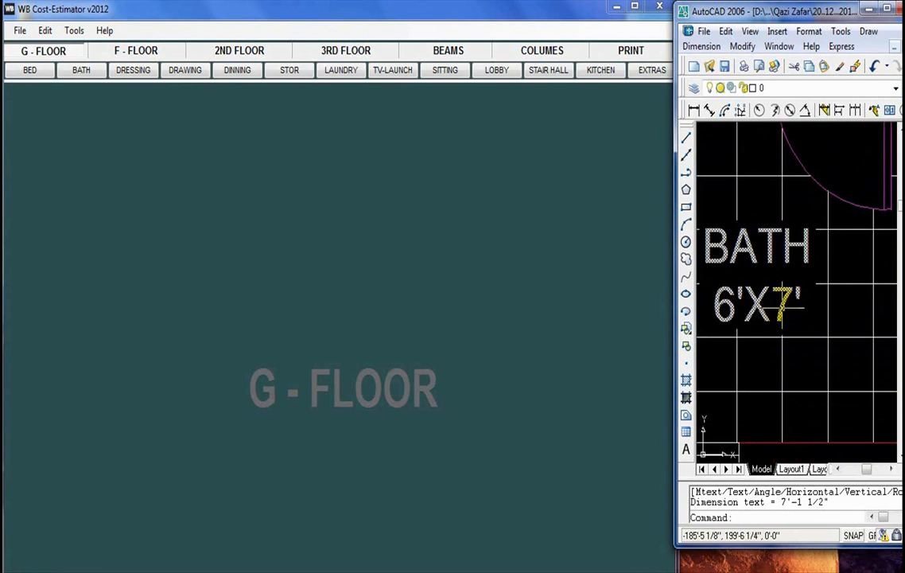
{"action": "left_click", "coordinate": [82, 71]}
{"action": "left_click", "coordinate": [85, 91]}
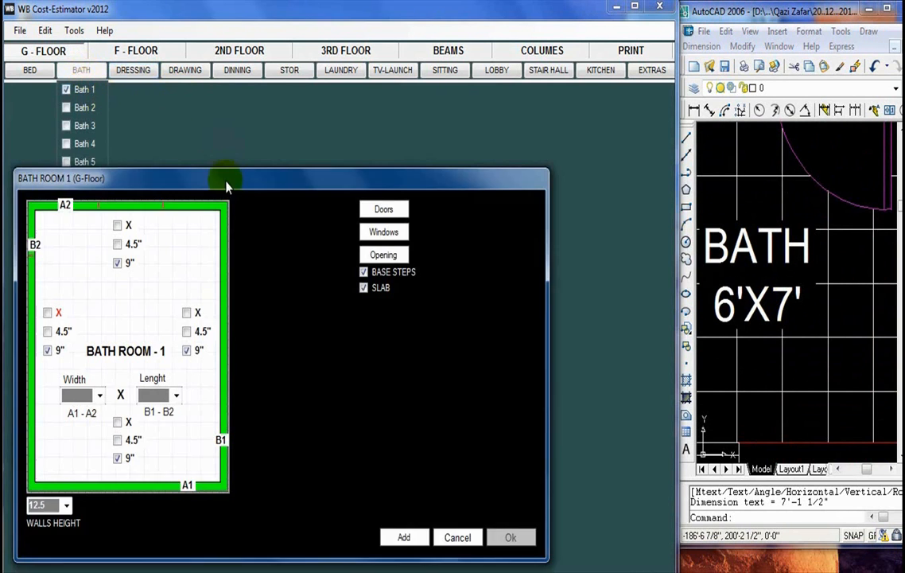
Step: Set Bath Room 1's width to 6 feet and its length to 7 feet, matching the plan
{"action": "left_click", "coordinate": [105, 368]}
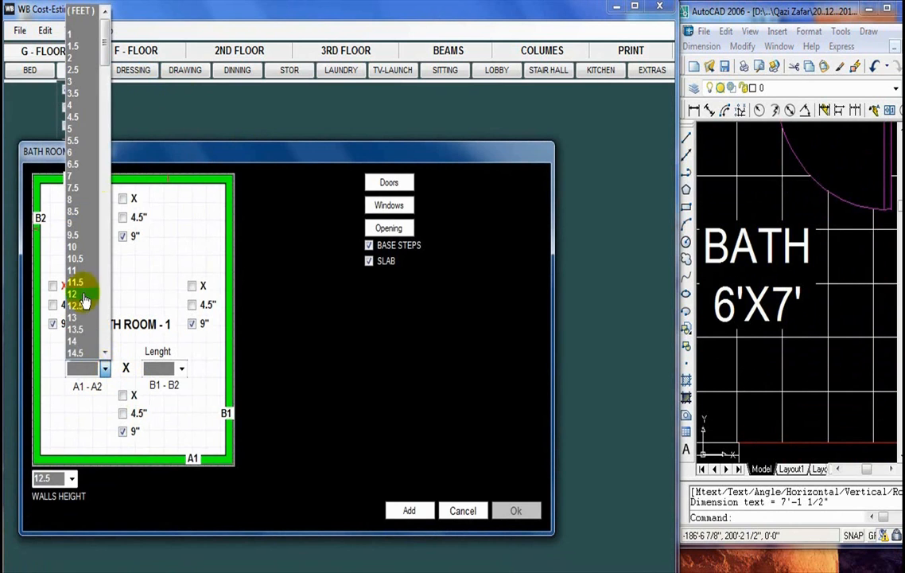
{"action": "left_click", "coordinate": [73, 151]}
{"action": "left_click", "coordinate": [181, 370]}
{"action": "left_click", "coordinate": [152, 164]}
{"action": "left_click", "coordinate": [182, 370]}
{"action": "left_click", "coordinate": [153, 24]}
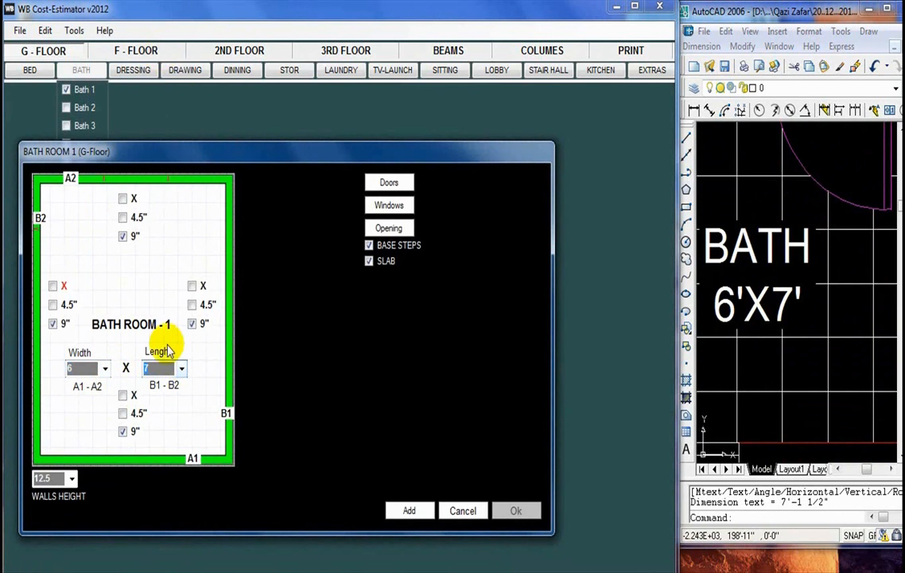
{"action": "left_click", "coordinate": [181, 368]}
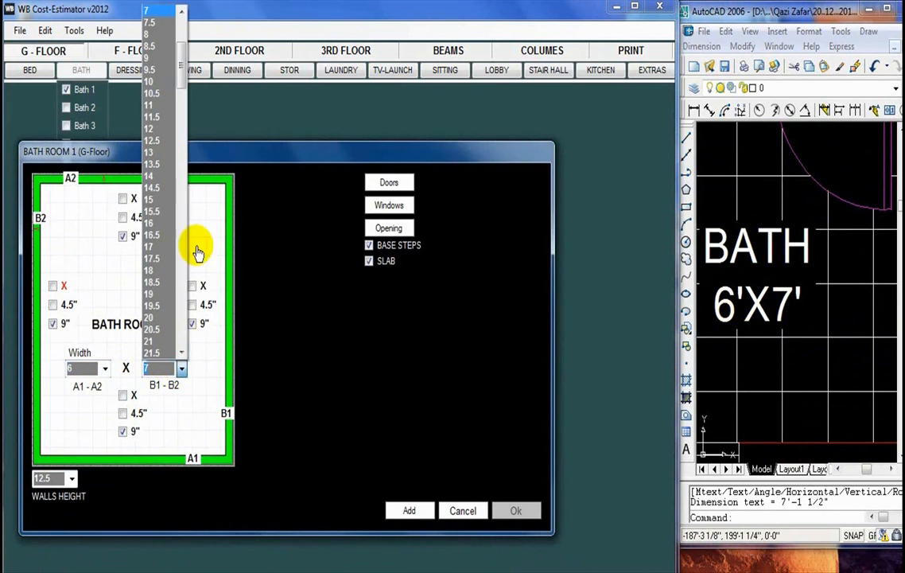
{"action": "left_click", "coordinate": [181, 369]}
{"action": "left_click", "coordinate": [151, 368]}
{"action": "type", "text": "777777"}
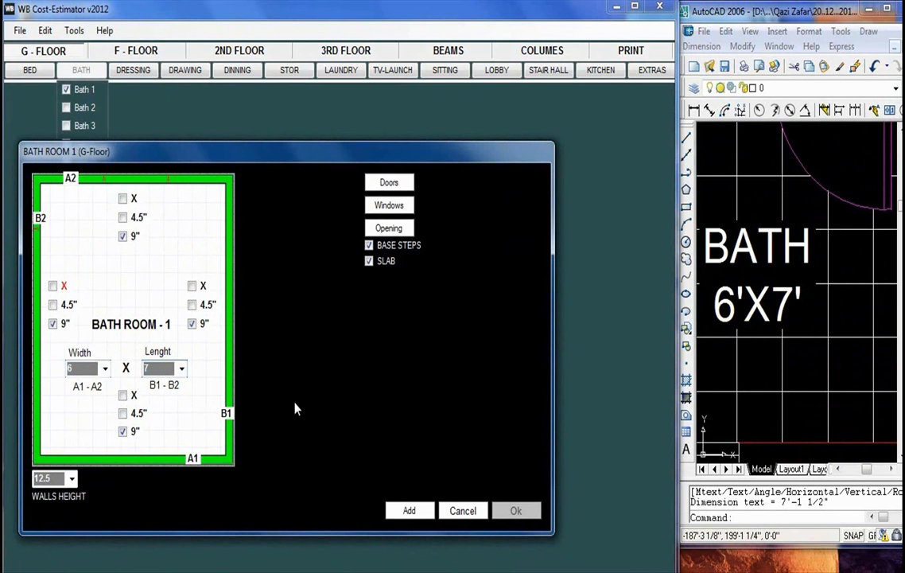
{"action": "left_click_drag", "start_coordinate": [284, 175], "coordinate": [298, 124]}
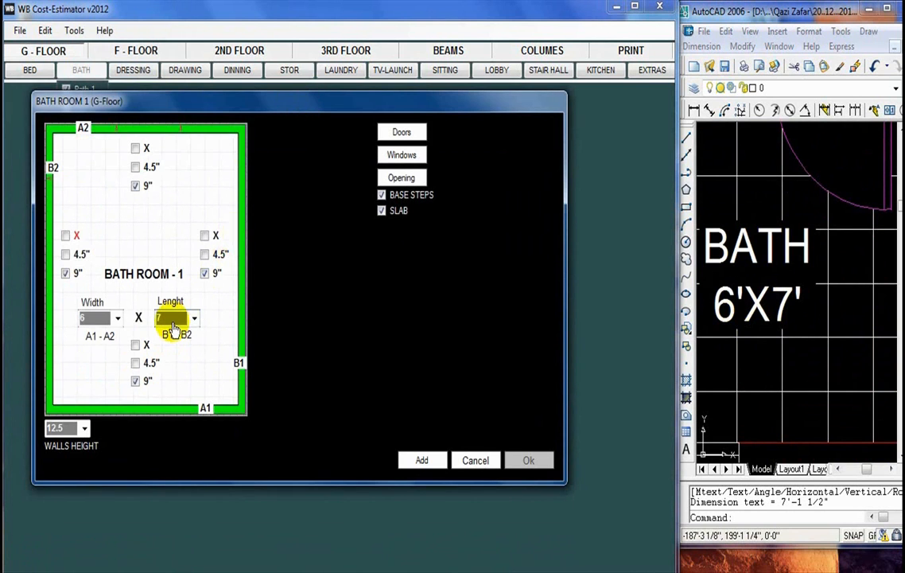
Step: Check the wall between the bath and the bedroom in the AutoCAD plan and exclude wall B1 from Bath Room 1
{"action": "left_click", "coordinate": [782, 296]}
{"action": "scroll", "coordinate": [781, 296], "scroll_direction": "down", "scroll_amount": 5}
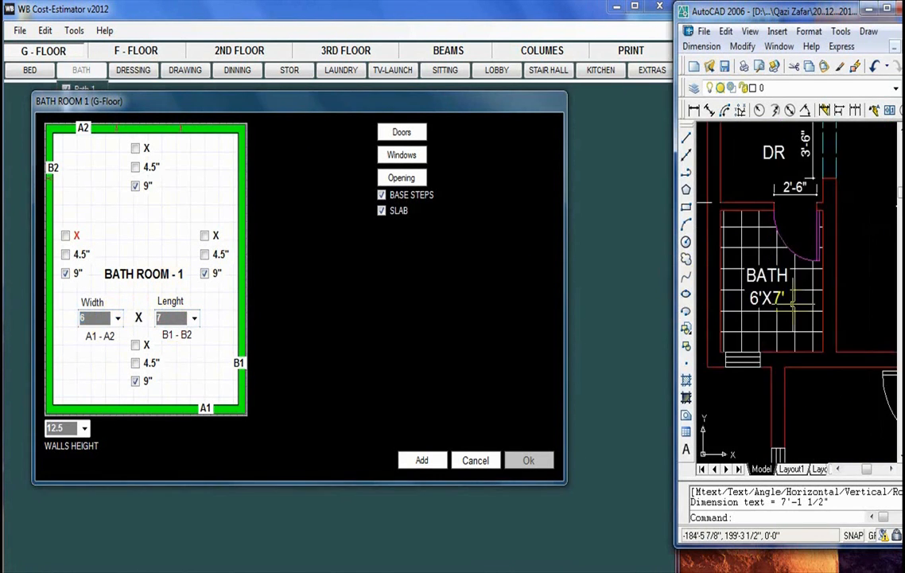
{"action": "scroll", "coordinate": [720, 258], "scroll_direction": "up", "scroll_amount": 2}
{"action": "scroll", "coordinate": [820, 308], "scroll_direction": "up", "scroll_amount": 3}
{"action": "scroll", "coordinate": [811, 273], "scroll_direction": "down", "scroll_amount": 2}
{"action": "scroll", "coordinate": [777, 300], "scroll_direction": "up", "scroll_amount": 1}
{"action": "scroll", "coordinate": [779, 302], "scroll_direction": "up", "scroll_amount": 1}
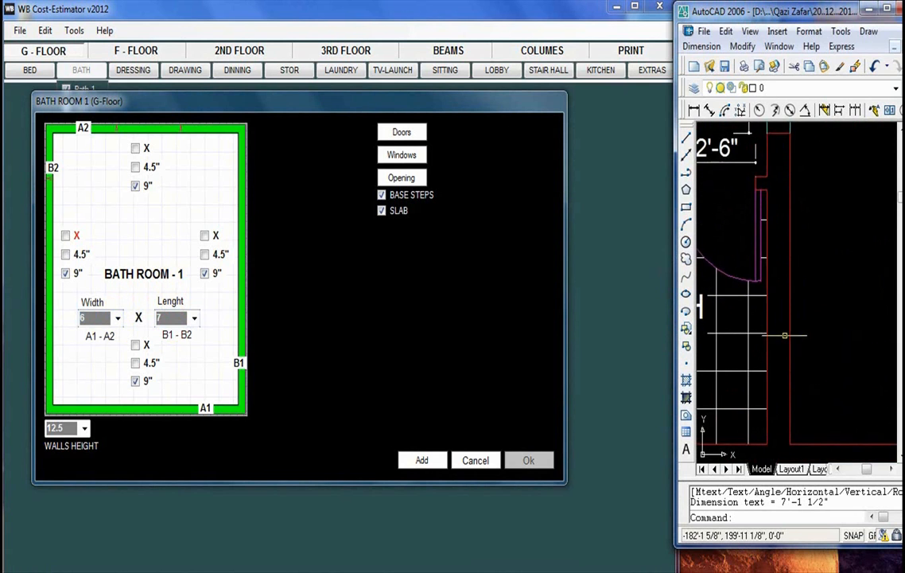
{"action": "scroll", "coordinate": [785, 325], "scroll_direction": "down", "scroll_amount": 3}
{"action": "scroll", "coordinate": [838, 289], "scroll_direction": "up", "scroll_amount": 2}
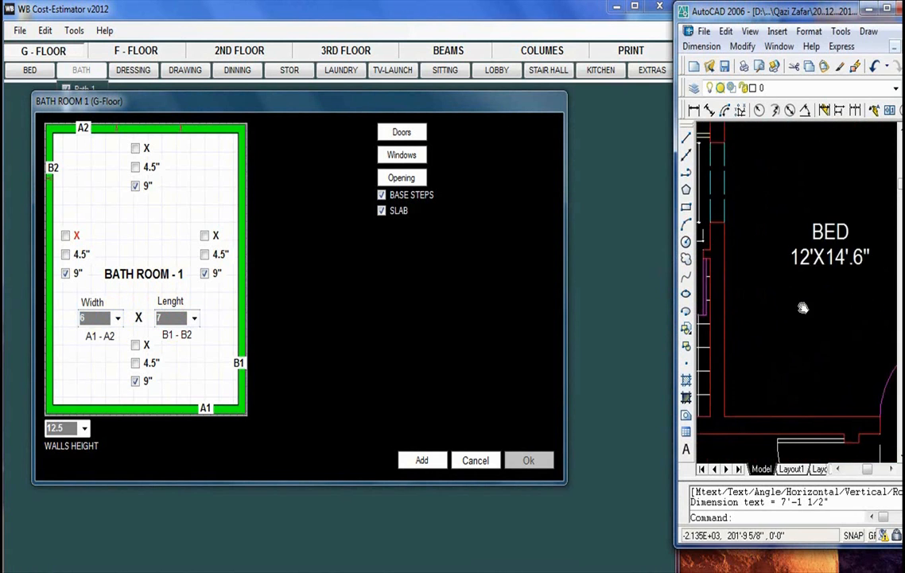
{"action": "mouse_move", "coordinate": [815, 415]}
{"action": "left_mouse_down"}
{"action": "mouse_move", "coordinate": [776, 306]}
{"action": "mouse_move", "coordinate": [776, 318]}
{"action": "mouse_move", "coordinate": [803, 259]}
{"action": "left_mouse_up"}
{"action": "scroll", "coordinate": [756, 318], "scroll_direction": "up", "scroll_amount": 3}
{"action": "left_click", "coordinate": [206, 237]}
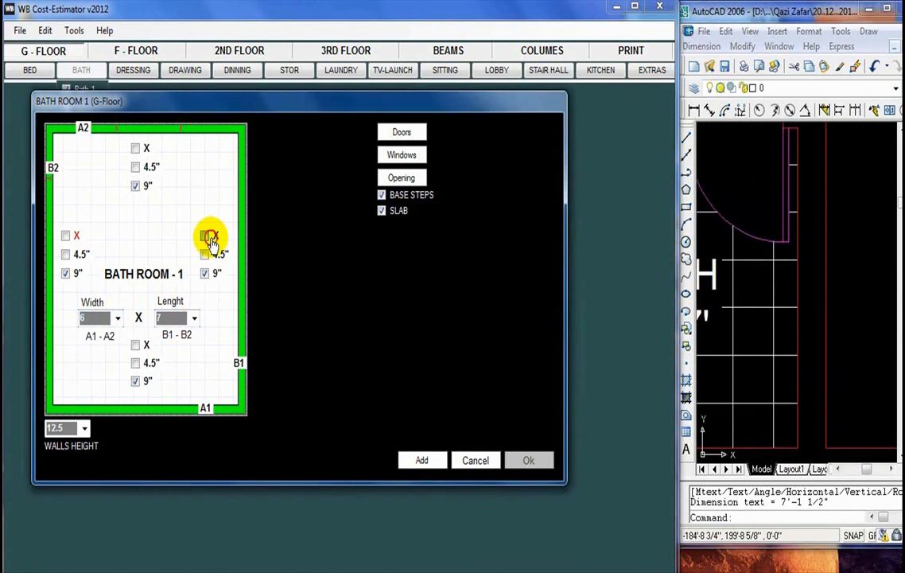
Step: Check the wall between the bath and the dressing room in the plan and exclude wall A2 from Bath Room 1
{"action": "scroll", "coordinate": [756, 290], "scroll_direction": "down", "scroll_amount": 5}
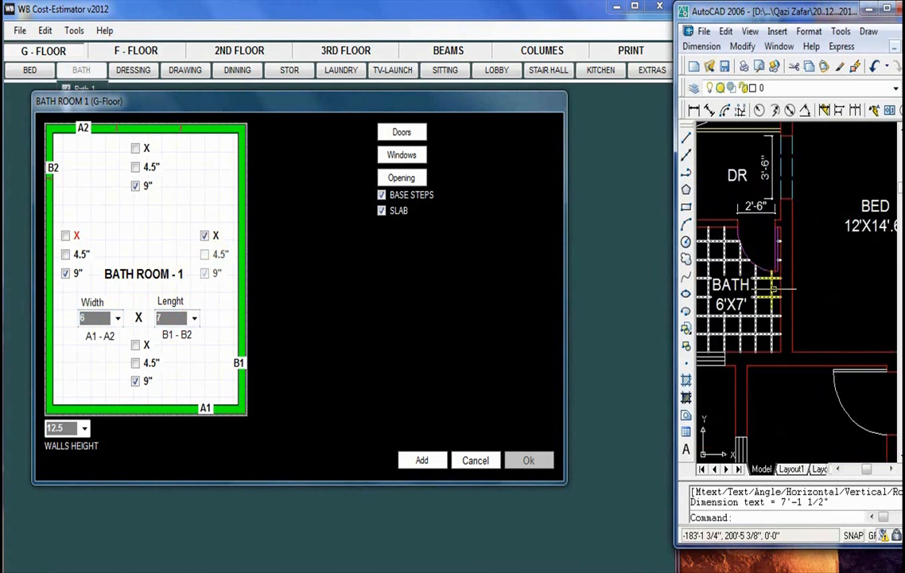
{"action": "scroll", "coordinate": [757, 290], "scroll_direction": "up", "scroll_amount": 4}
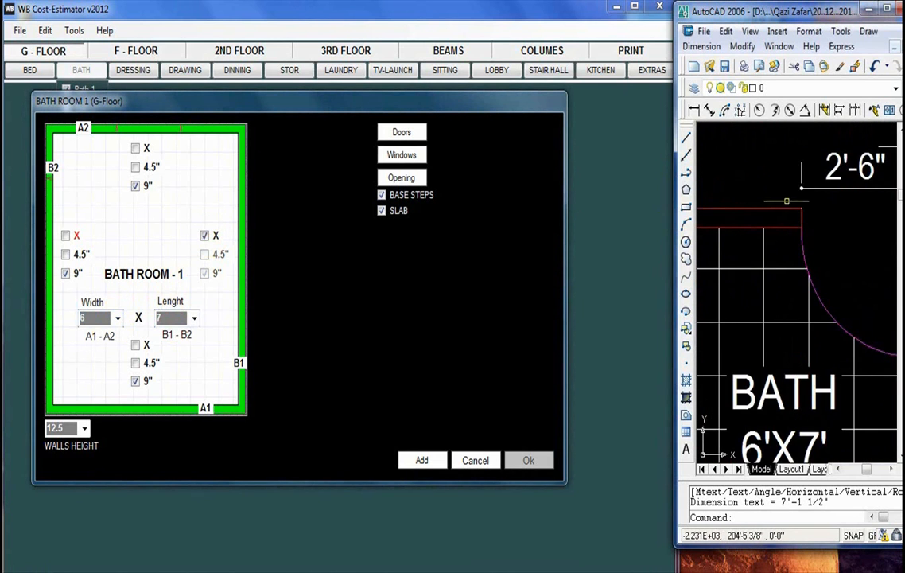
{"action": "scroll", "coordinate": [786, 201], "scroll_direction": "down", "scroll_amount": 2}
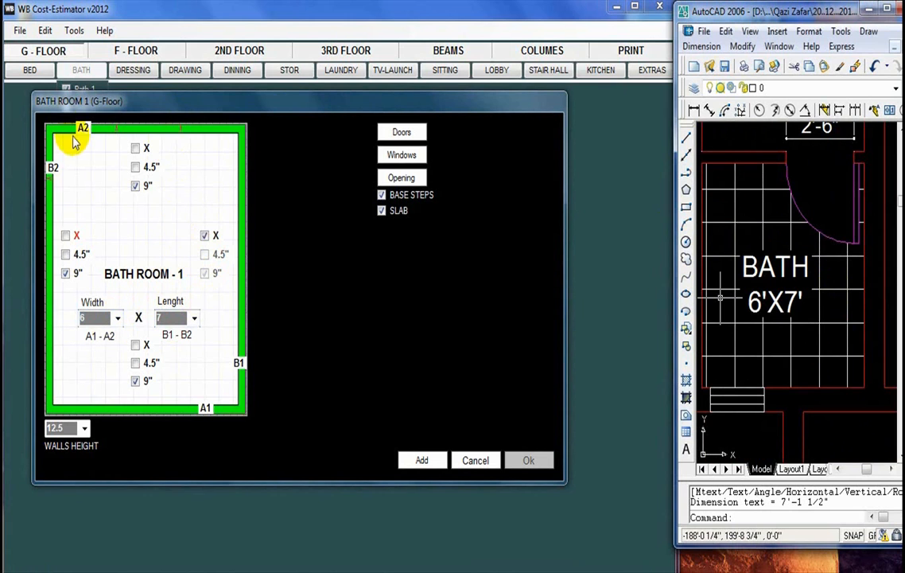
{"action": "scroll", "coordinate": [754, 183], "scroll_direction": "up", "scroll_amount": 2}
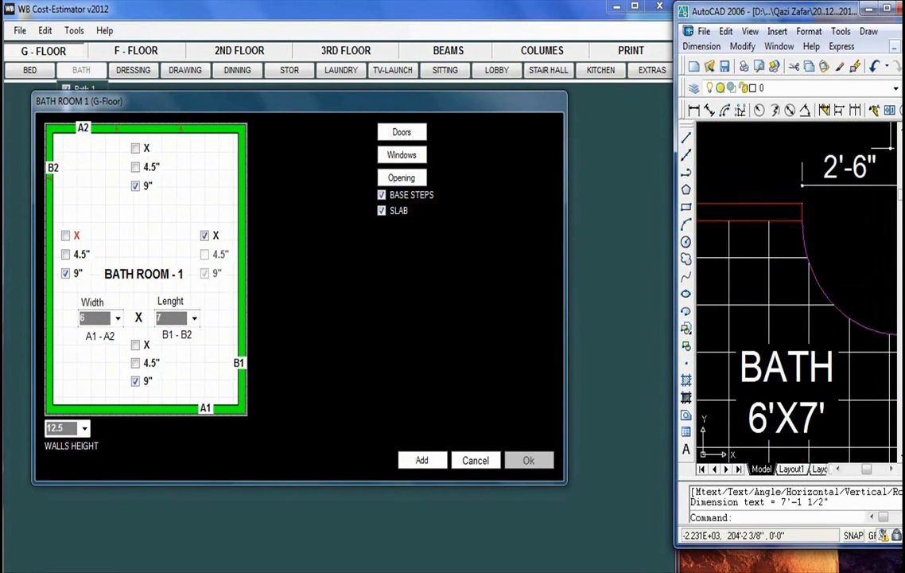
{"action": "scroll", "coordinate": [787, 239], "scroll_direction": "down", "scroll_amount": 2}
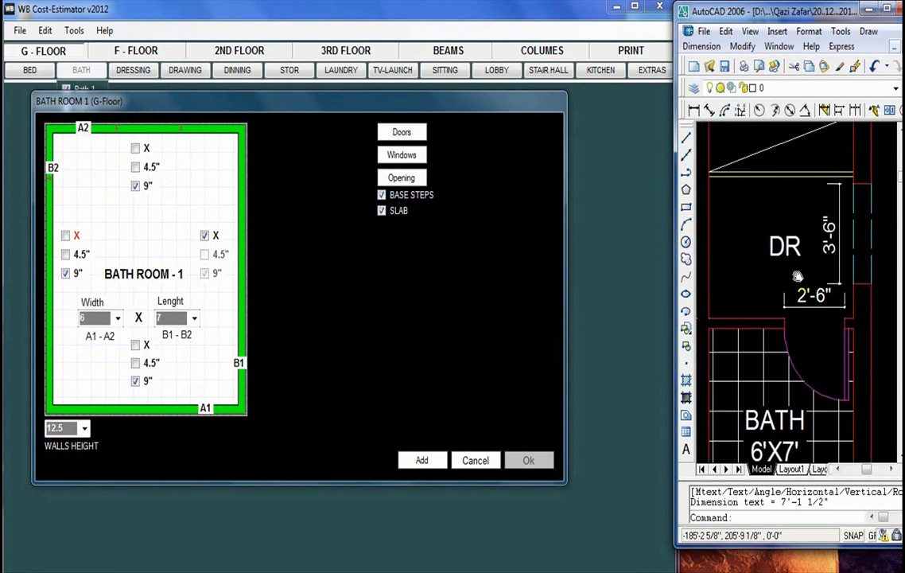
{"action": "scroll", "coordinate": [783, 243], "scroll_direction": "up", "scroll_amount": 1}
{"action": "scroll", "coordinate": [785, 275], "scroll_direction": "up", "scroll_amount": 3}
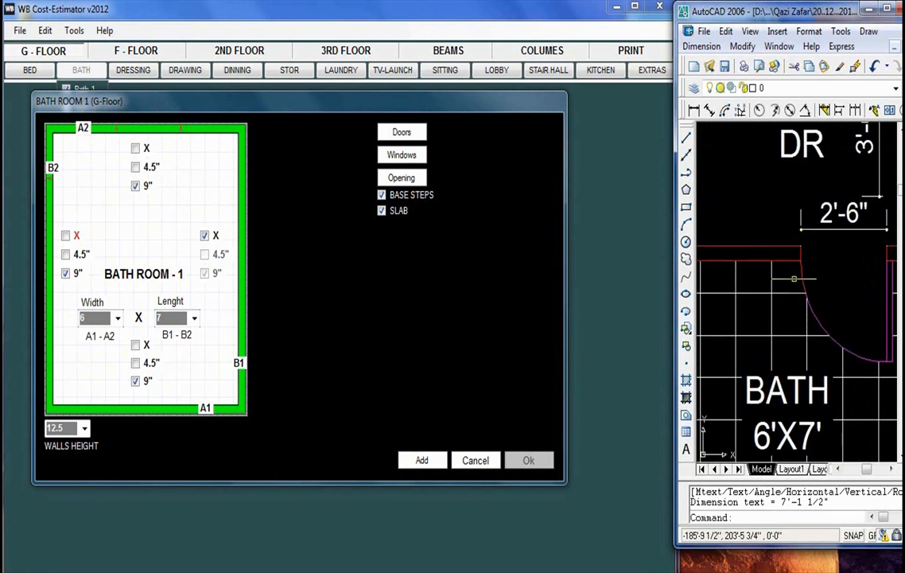
{"action": "left_click", "coordinate": [137, 149]}
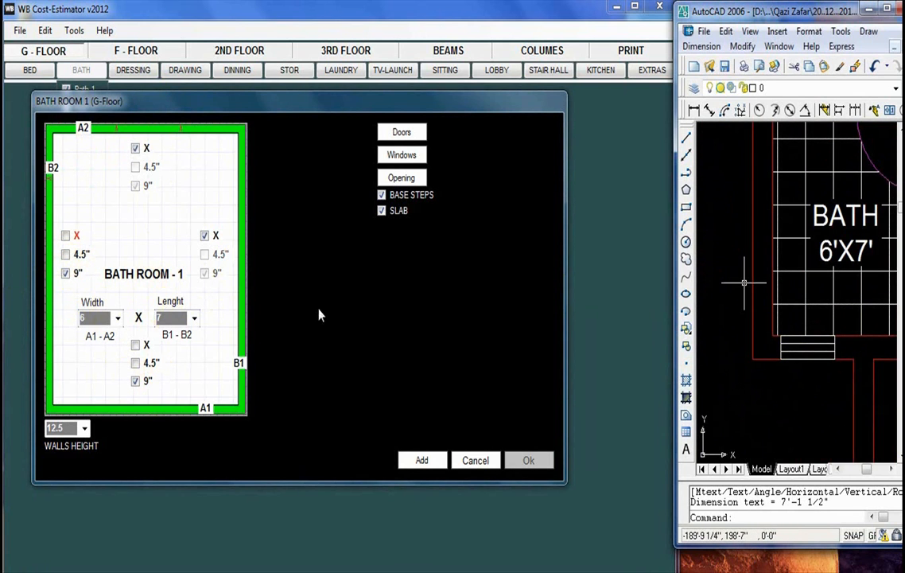
Step: Dimension the width of the bath window in the AutoCAD plan
{"action": "scroll", "coordinate": [797, 244], "scroll_direction": "up", "scroll_amount": 2}
{"action": "scroll", "coordinate": [797, 244], "scroll_direction": "up", "scroll_amount": 1}
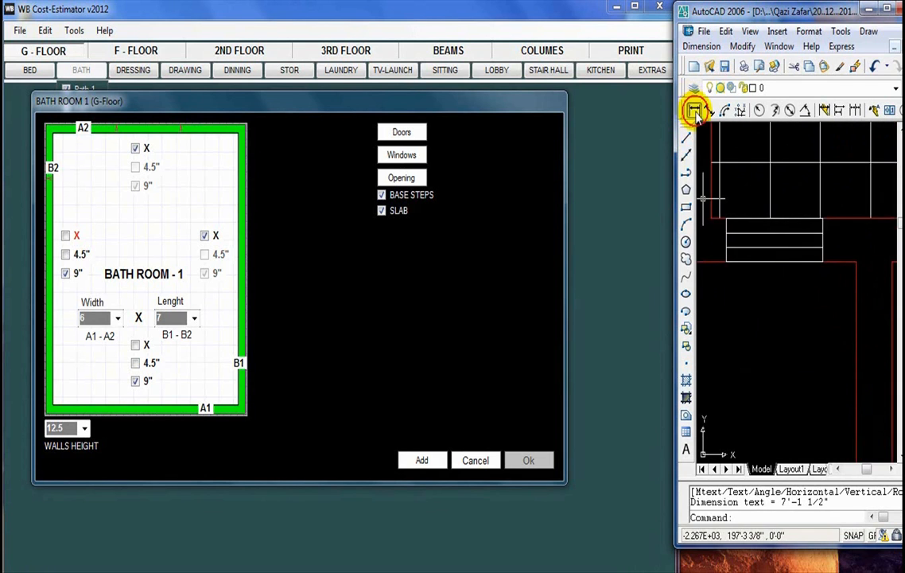
{"action": "left_click", "coordinate": [693, 110]}
{"action": "left_click", "coordinate": [724, 271]}
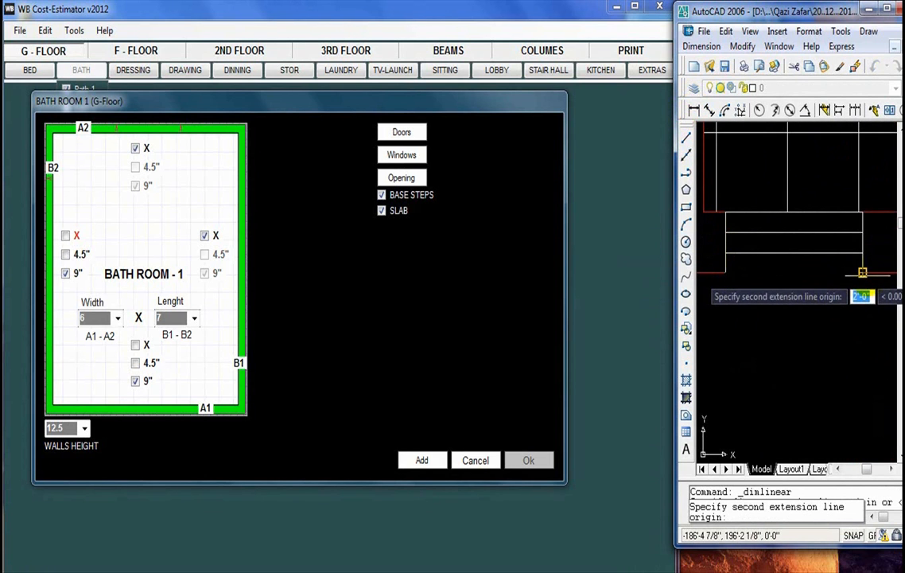
{"action": "left_click", "coordinate": [863, 271]}
{"action": "left_click", "coordinate": [806, 326]}
{"action": "scroll", "coordinate": [805, 326], "scroll_direction": "up", "scroll_amount": 3}
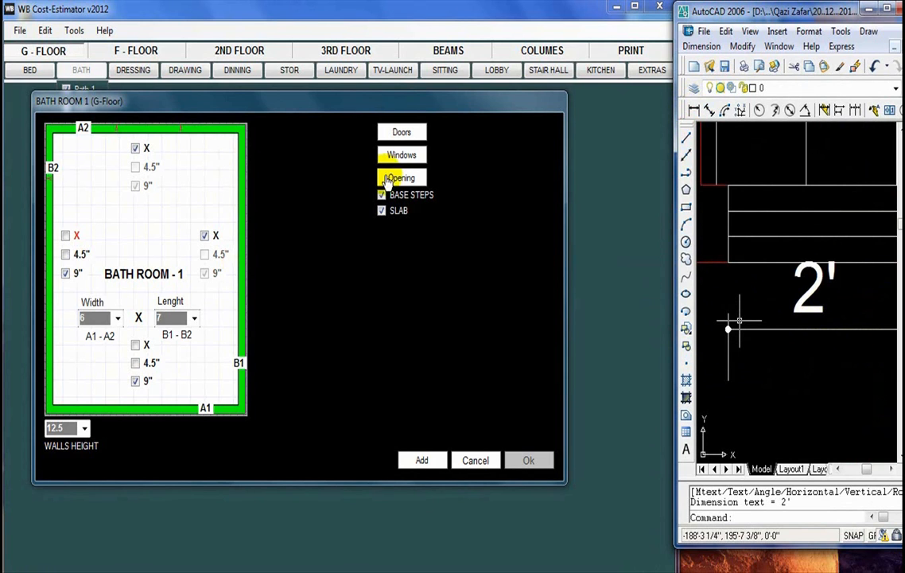
Step: Add Window 1 to Bath Room 1 with a size of 2 x 2 feet, matching its width to the plan
{"action": "left_click", "coordinate": [398, 158]}
{"action": "left_click", "coordinate": [476, 134]}
{"action": "left_click", "coordinate": [487, 152]}
{"action": "left_click", "coordinate": [565, 176]}
{"action": "left_click", "coordinate": [548, 152]}
{"action": "left_click", "coordinate": [526, 198]}
{"action": "scroll", "coordinate": [816, 275], "scroll_direction": "up", "scroll_amount": 5}
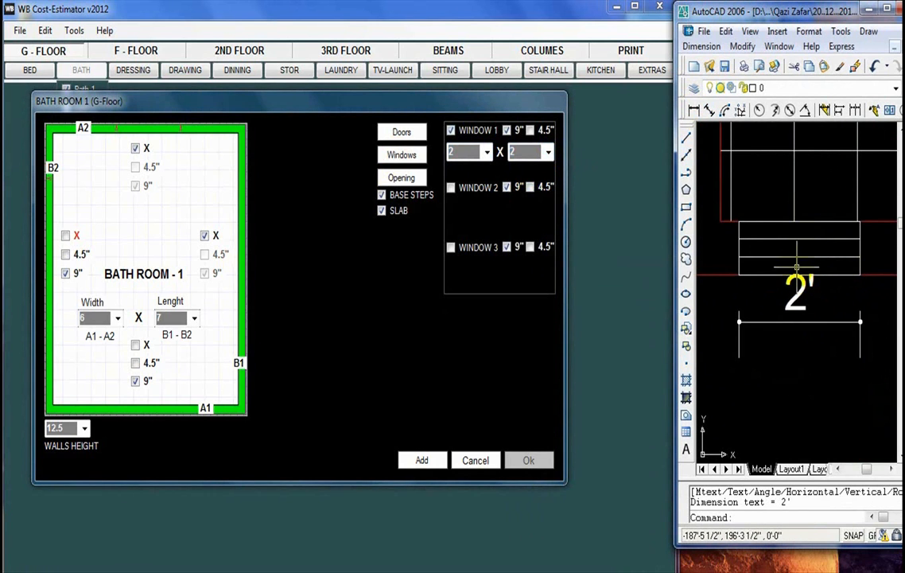
{"action": "left_click_drag", "start_coordinate": [471, 104], "coordinate": [526, 78]}
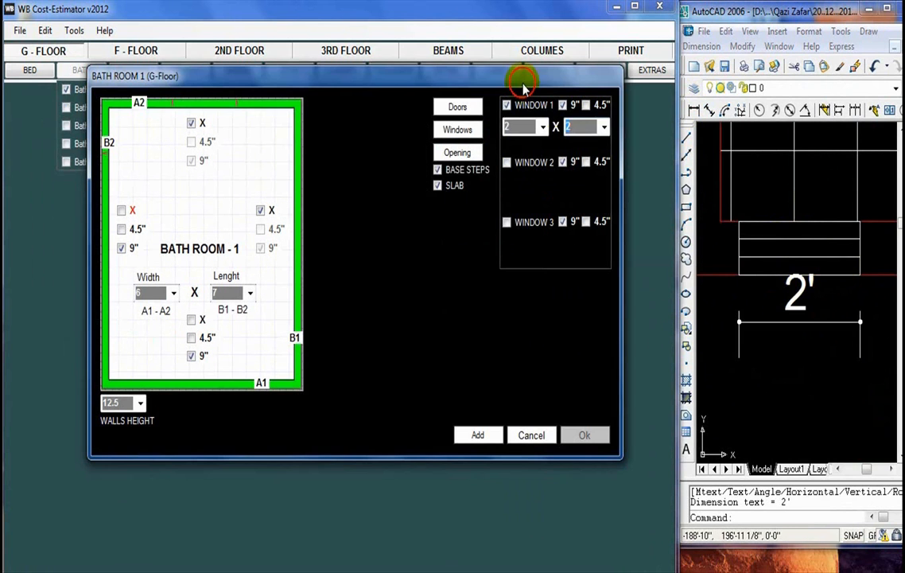
Step: Check the wall around the bath window in the plan and add Bath Room 1 to the ground floor
{"action": "scroll", "coordinate": [762, 265], "scroll_direction": "down", "scroll_amount": 4}
{"action": "scroll", "coordinate": [831, 268], "scroll_direction": "up", "scroll_amount": 5}
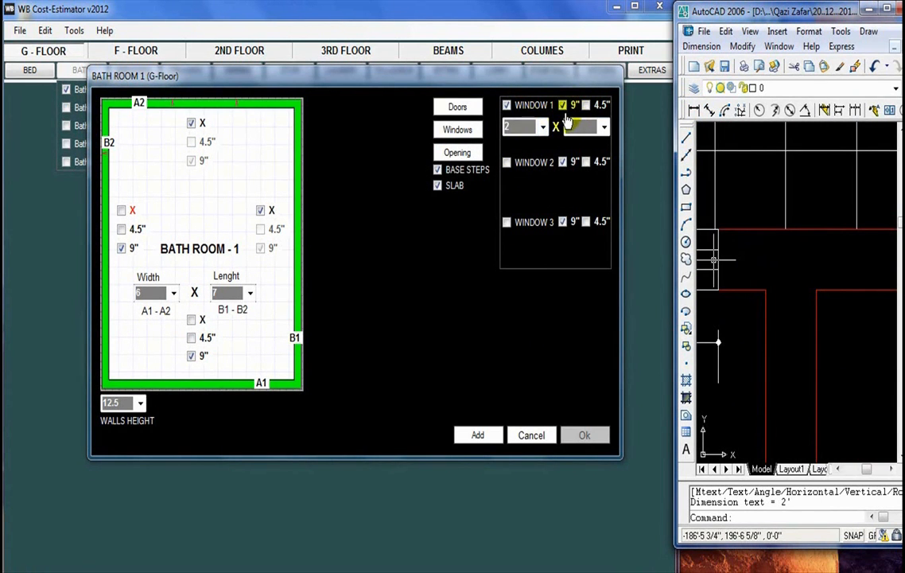
{"action": "scroll", "coordinate": [701, 288], "scroll_direction": "down", "scroll_amount": 4}
{"action": "scroll", "coordinate": [774, 262], "scroll_direction": "up", "scroll_amount": 5}
{"action": "left_click", "coordinate": [478, 436]}
{"action": "left_click", "coordinate": [585, 436]}
Step: Widen the AutoCAD window over the estimator to show more of the bedroom, dressing room and bath
{"action": "scroll", "coordinate": [820, 252], "scroll_direction": "down", "scroll_amount": 3}
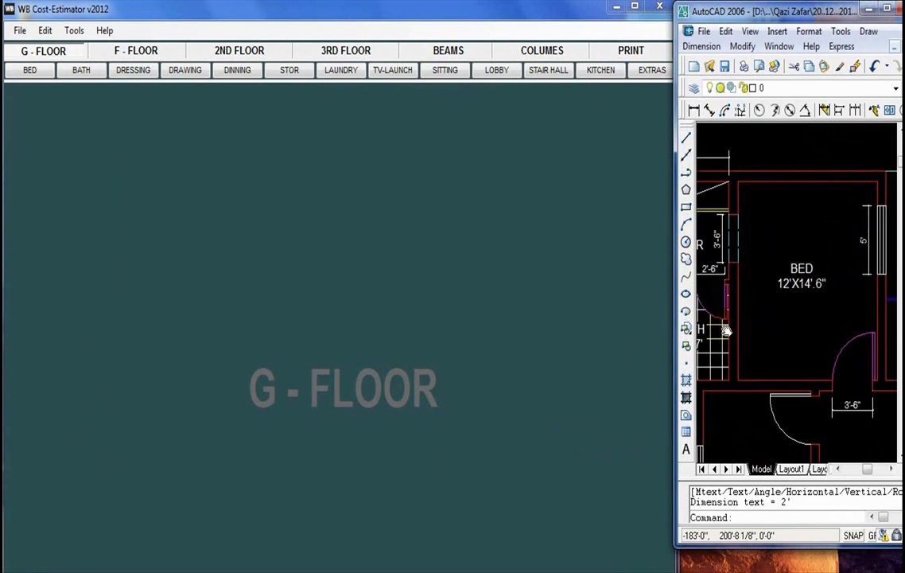
{"action": "scroll", "coordinate": [821, 253], "scroll_direction": "up", "scroll_amount": 3}
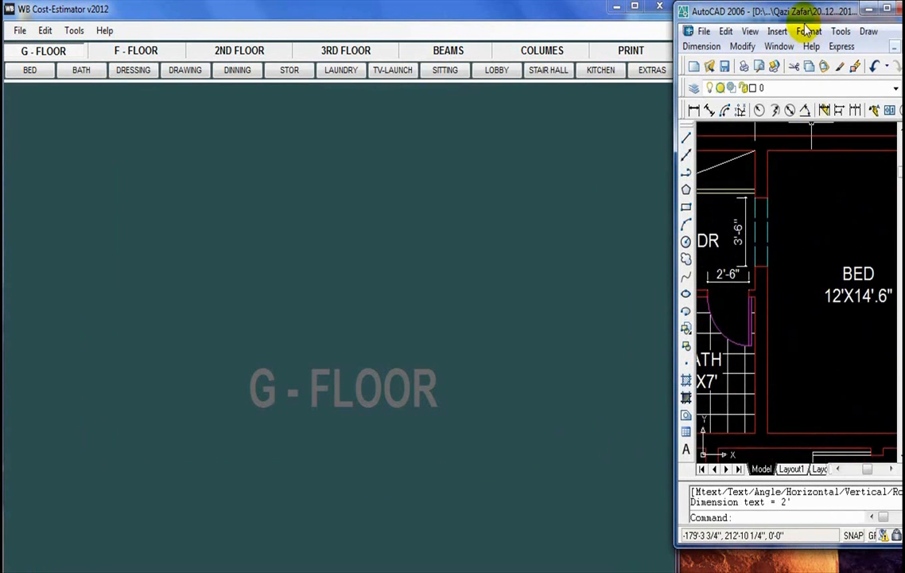
{"action": "left_click_drag", "start_coordinate": [805, 11], "coordinate": [760, 18]}
{"action": "left_click_drag", "start_coordinate": [631, 223], "coordinate": [555, 224]}
Step: Examine the 12'X14'.6" bedroom, the dressing room and the bath, including their shared walls and openings, in the AutoCAD plan
{"action": "scroll", "coordinate": [760, 278], "scroll_direction": "down", "scroll_amount": 2}
{"action": "scroll", "coordinate": [760, 278], "scroll_direction": "up", "scroll_amount": 2}
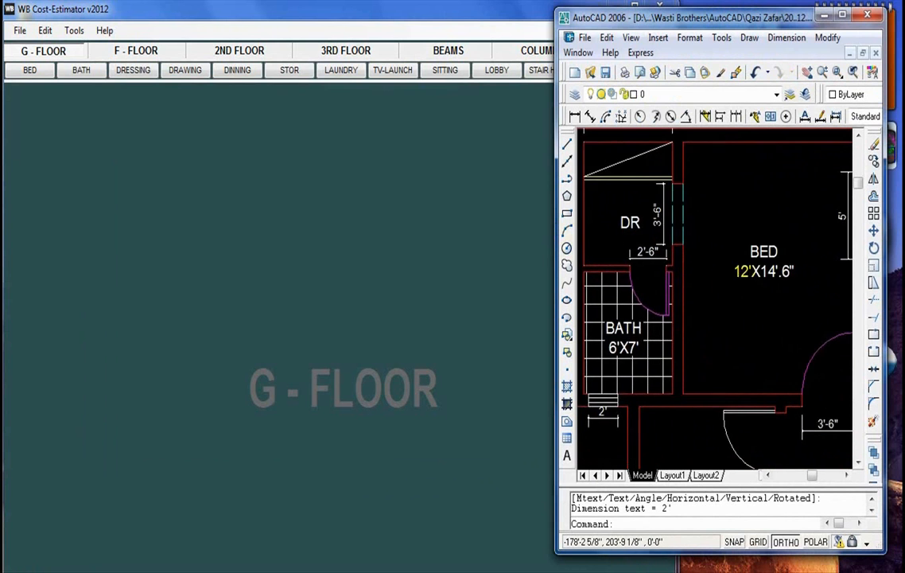
{"action": "scroll", "coordinate": [748, 279], "scroll_direction": "down", "scroll_amount": 2}
{"action": "scroll", "coordinate": [742, 276], "scroll_direction": "up", "scroll_amount": 3}
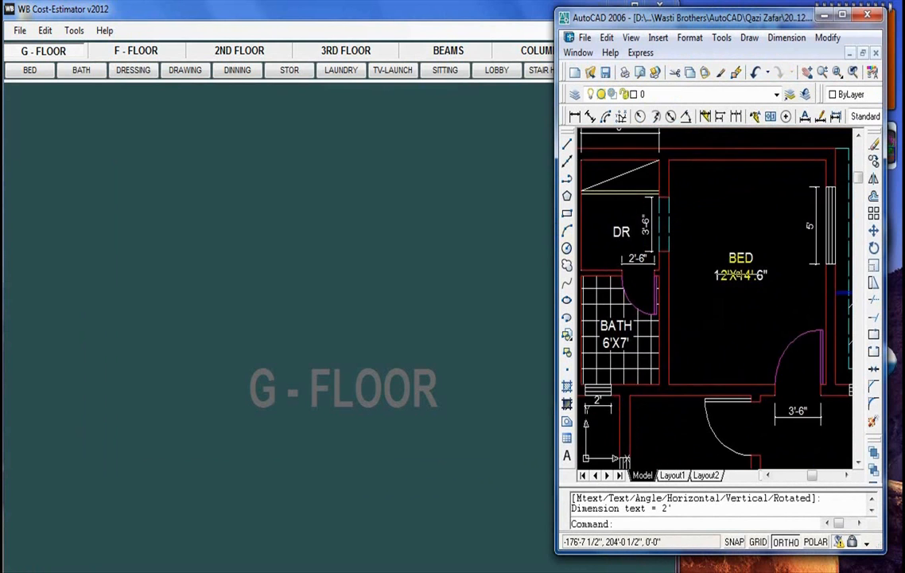
{"action": "scroll", "coordinate": [742, 276], "scroll_direction": "down", "scroll_amount": 2}
{"action": "scroll", "coordinate": [742, 276], "scroll_direction": "up", "scroll_amount": 4}
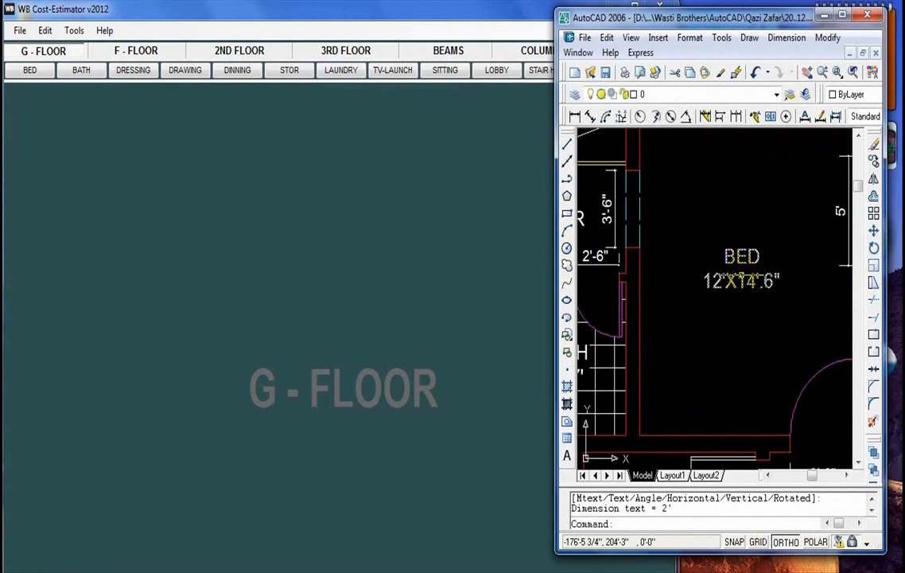
{"action": "scroll", "coordinate": [697, 255], "scroll_direction": "down", "scroll_amount": 3}
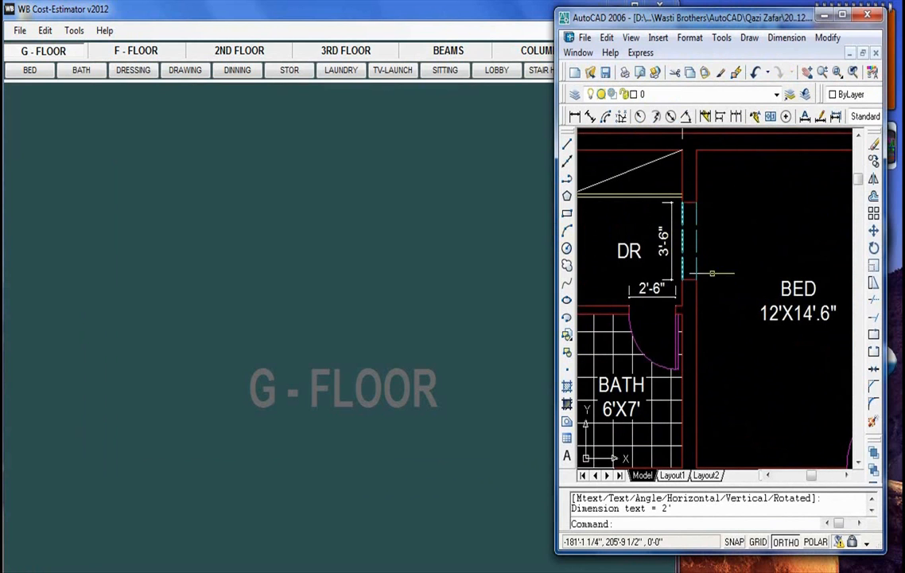
{"action": "mouse_move", "coordinate": [792, 279]}
{"action": "left_mouse_down"}
{"action": "mouse_move", "coordinate": [761, 267]}
{"action": "mouse_move", "coordinate": [806, 293]}
{"action": "left_mouse_up"}
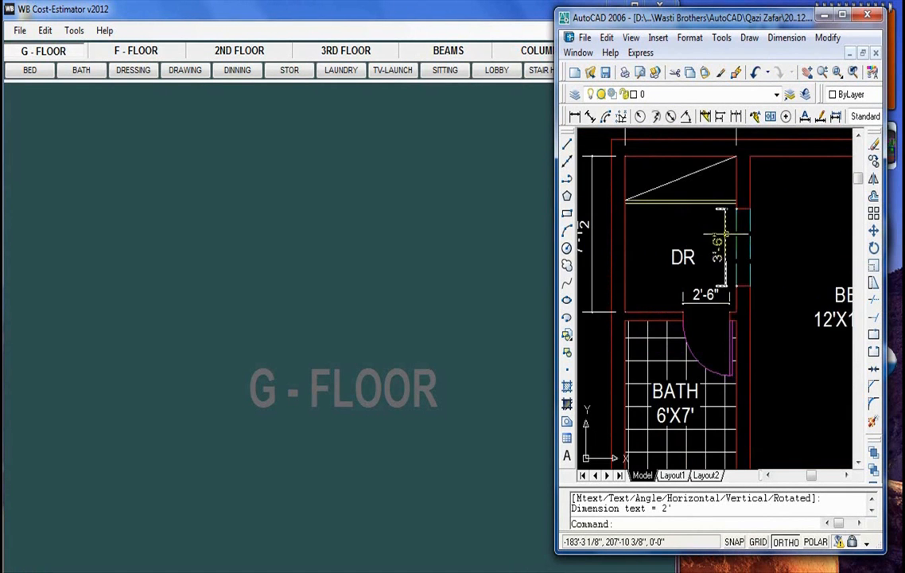
{"action": "left_click_drag", "start_coordinate": [743, 309], "coordinate": [722, 275]}
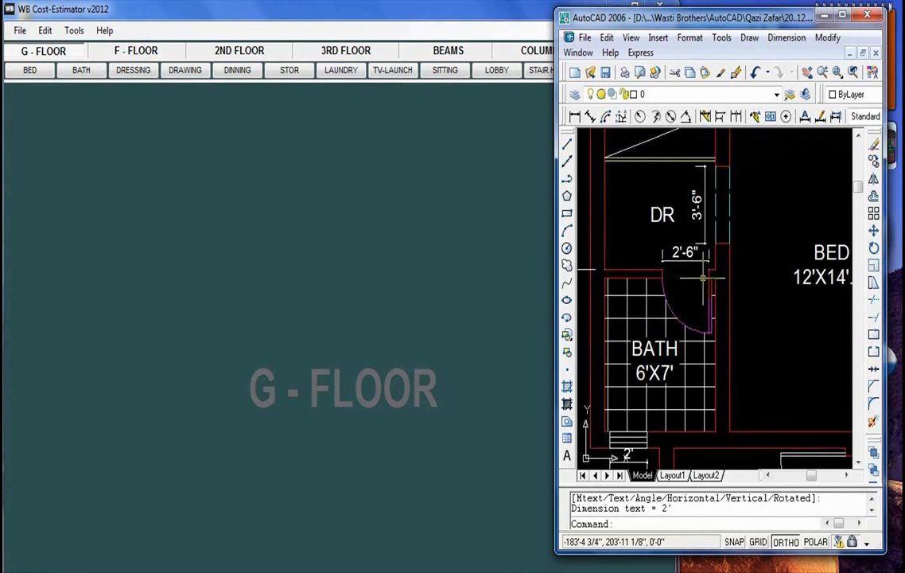
{"action": "scroll", "coordinate": [703, 279], "scroll_direction": "up", "scroll_amount": 2}
{"action": "left_click_drag", "start_coordinate": [760, 239], "coordinate": [737, 315]}
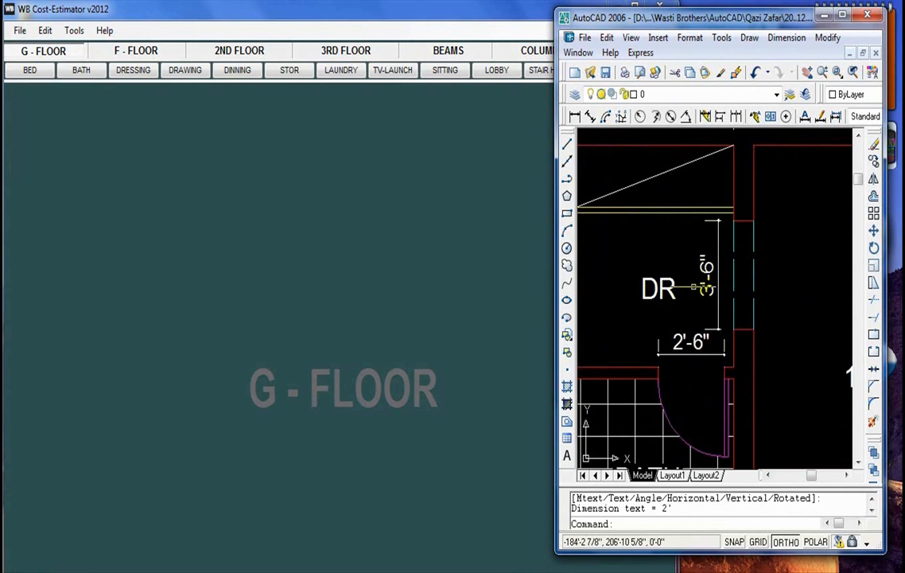
{"action": "left_click_drag", "start_coordinate": [692, 286], "coordinate": [723, 290]}
Step: Measure the thickness of the wall between the dressing room and the bath with a linear dimension, and erase that dimension
{"action": "scroll", "coordinate": [697, 296], "scroll_direction": "up", "scroll_amount": 6}
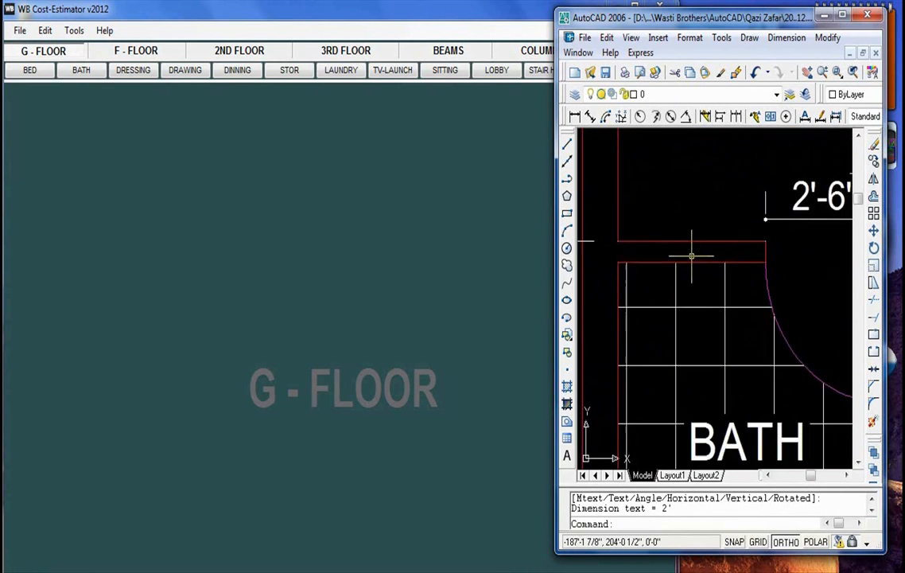
{"action": "scroll", "coordinate": [708, 284], "scroll_direction": "down", "scroll_amount": 2}
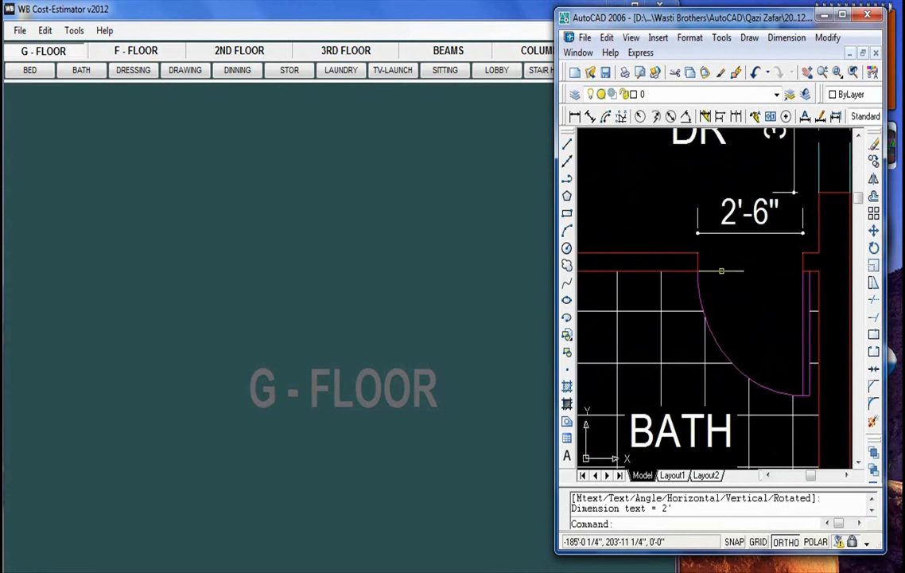
{"action": "left_click_drag", "start_coordinate": [722, 271], "coordinate": [817, 288]}
{"action": "scroll", "coordinate": [665, 268], "scroll_direction": "up", "scroll_amount": 3}
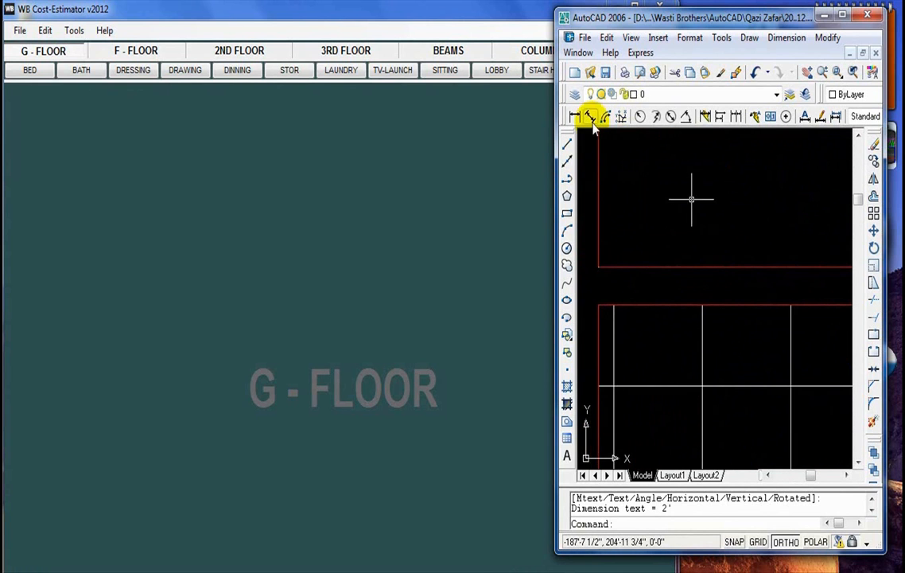
{"action": "left_click", "coordinate": [574, 116]}
{"action": "left_click", "coordinate": [658, 267]}
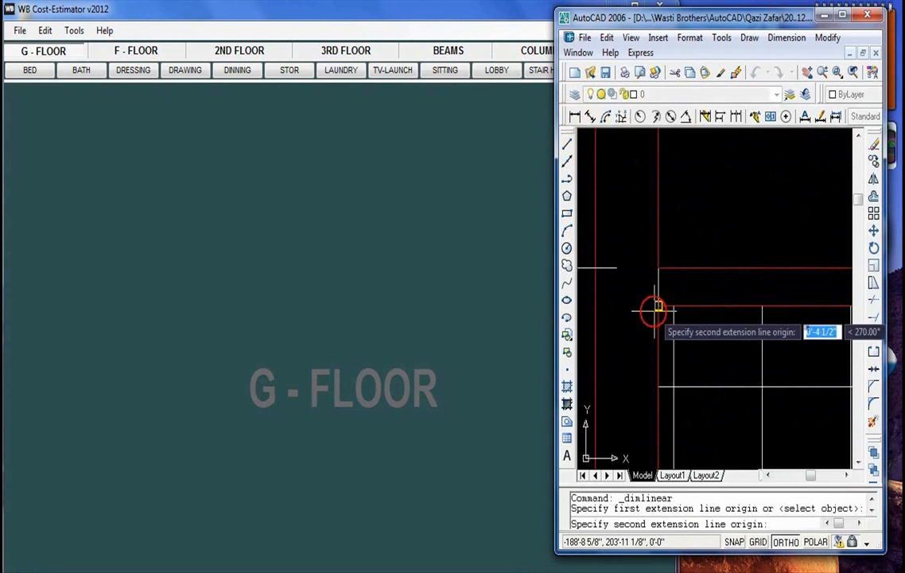
{"action": "left_click", "coordinate": [659, 306]}
{"action": "left_click", "coordinate": [697, 231]}
{"action": "scroll", "coordinate": [690, 258], "scroll_direction": "down", "scroll_amount": 4}
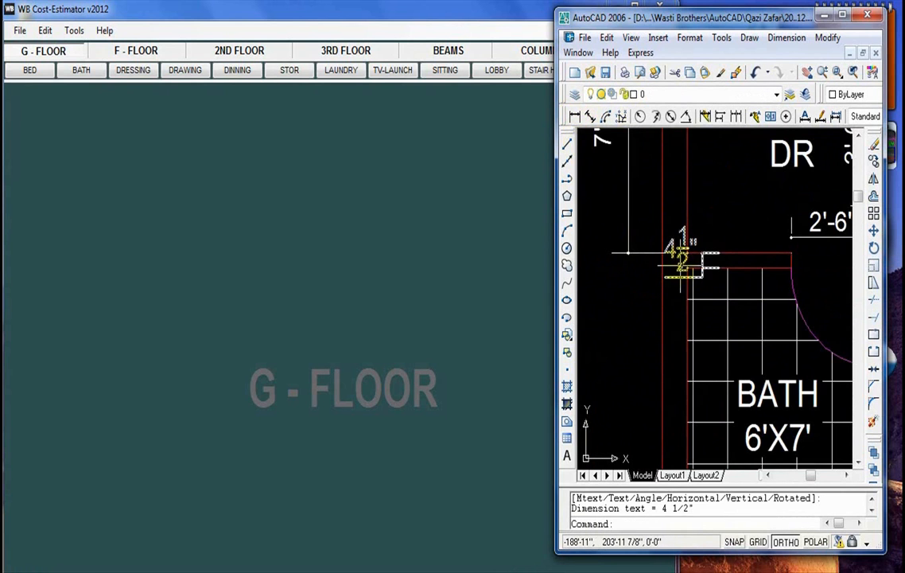
{"action": "scroll", "coordinate": [782, 275], "scroll_direction": "up", "scroll_amount": 3}
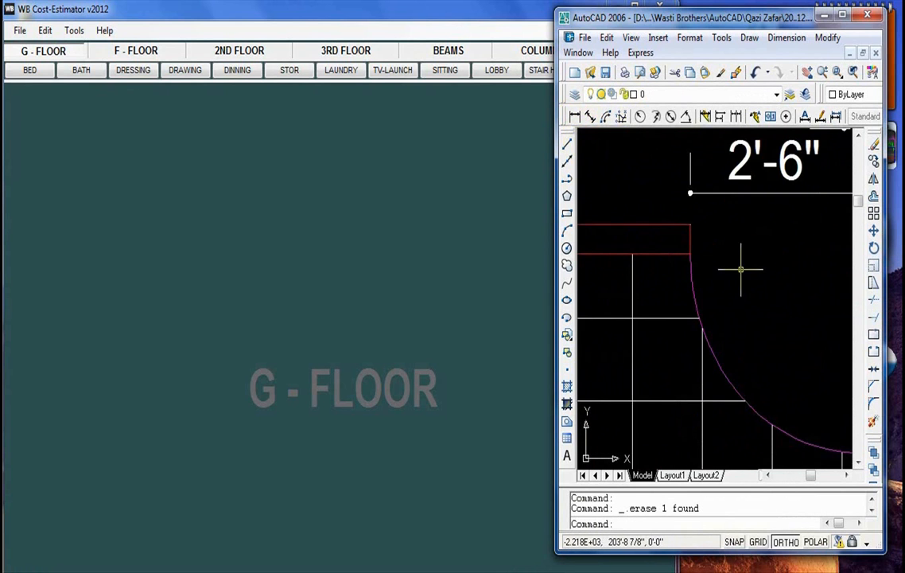
Step: Examine the 6'X7' bath's walls, door opening and 2' window, and the surrounding rooms, in the AutoCAD plan
{"action": "scroll", "coordinate": [724, 281], "scroll_direction": "down", "scroll_amount": 5}
{"action": "left_click_drag", "start_coordinate": [758, 253], "coordinate": [722, 326]}
{"action": "scroll", "coordinate": [691, 331], "scroll_direction": "up", "scroll_amount": 2}
{"action": "left_click_drag", "start_coordinate": [664, 320], "coordinate": [734, 350]}
{"action": "scroll", "coordinate": [748, 294], "scroll_direction": "up", "scroll_amount": 3}
{"action": "scroll", "coordinate": [747, 278], "scroll_direction": "down", "scroll_amount": 6}
{"action": "scroll", "coordinate": [826, 218], "scroll_direction": "up", "scroll_amount": 3}
{"action": "scroll", "coordinate": [730, 319], "scroll_direction": "down", "scroll_amount": 6}
{"action": "left_click_drag", "start_coordinate": [759, 301], "coordinate": [741, 205]}
{"action": "scroll", "coordinate": [683, 350], "scroll_direction": "up", "scroll_amount": 5}
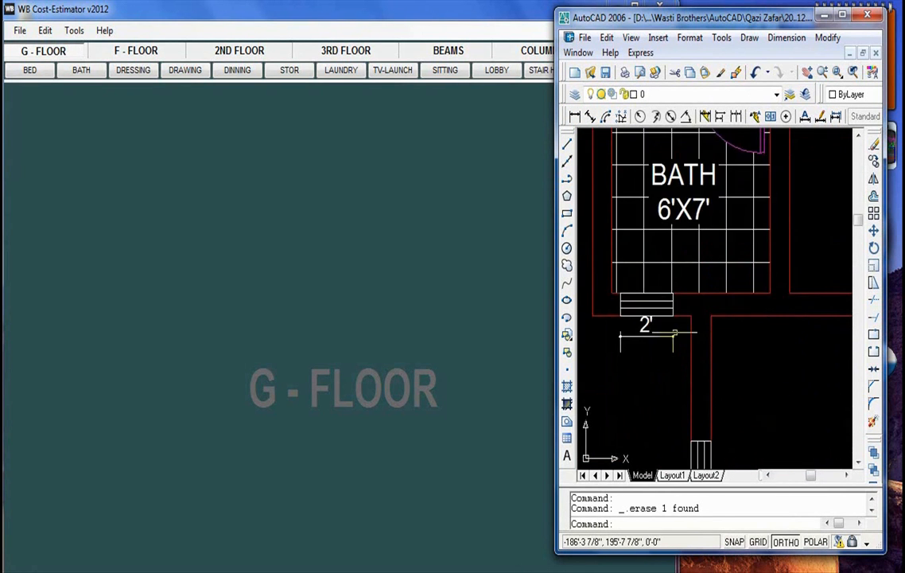
{"action": "scroll", "coordinate": [646, 305], "scroll_direction": "up", "scroll_amount": 3}
{"action": "left_click_drag", "start_coordinate": [646, 306], "coordinate": [712, 317]}
{"action": "scroll", "coordinate": [742, 333], "scroll_direction": "up", "scroll_amount": 1}
{"action": "scroll", "coordinate": [742, 337], "scroll_direction": "down", "scroll_amount": 2}
{"action": "scroll", "coordinate": [754, 280], "scroll_direction": "down", "scroll_amount": 3}
Step: Switch to WB Cost-Estimator and start the Bed Room 1 entry on the F-Floor
{"action": "left_click", "coordinate": [455, 6]}
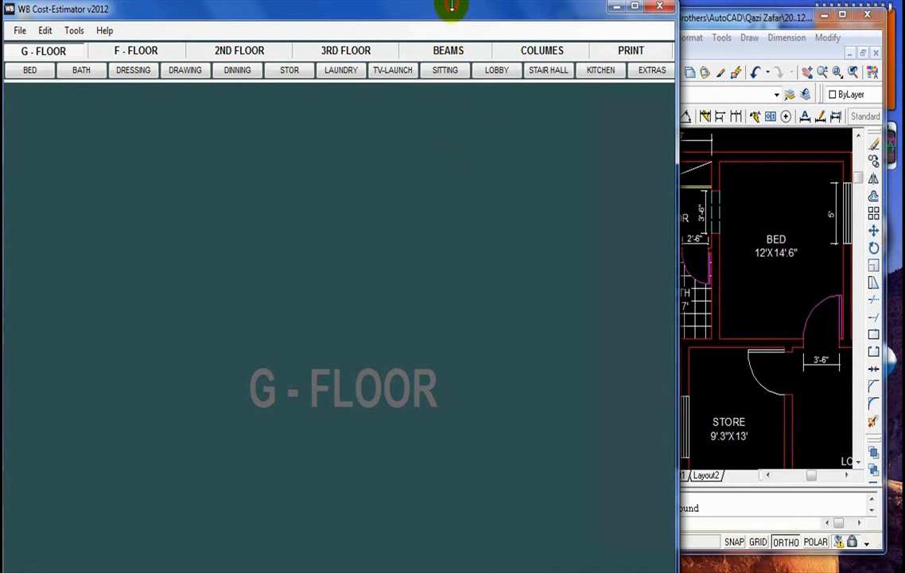
{"action": "left_click", "coordinate": [147, 57]}
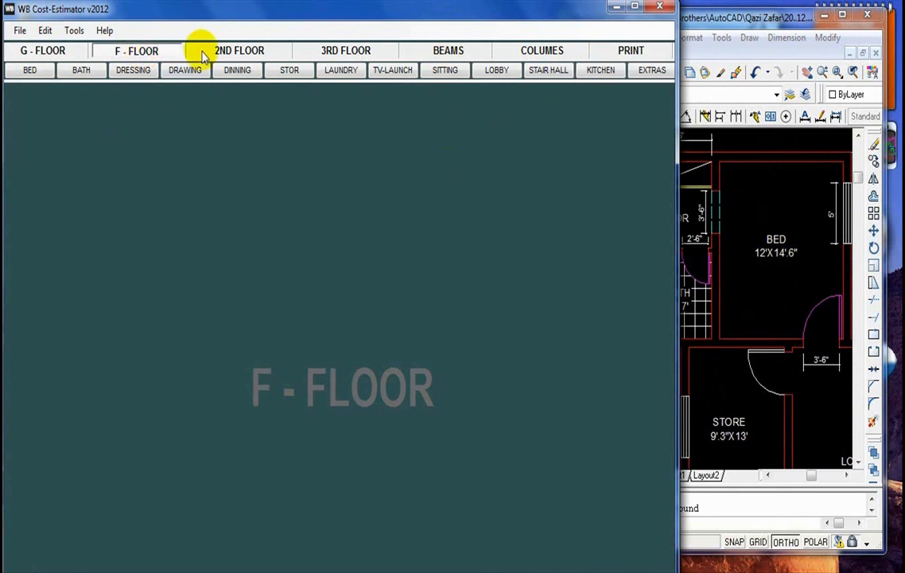
{"action": "left_click", "coordinate": [231, 50]}
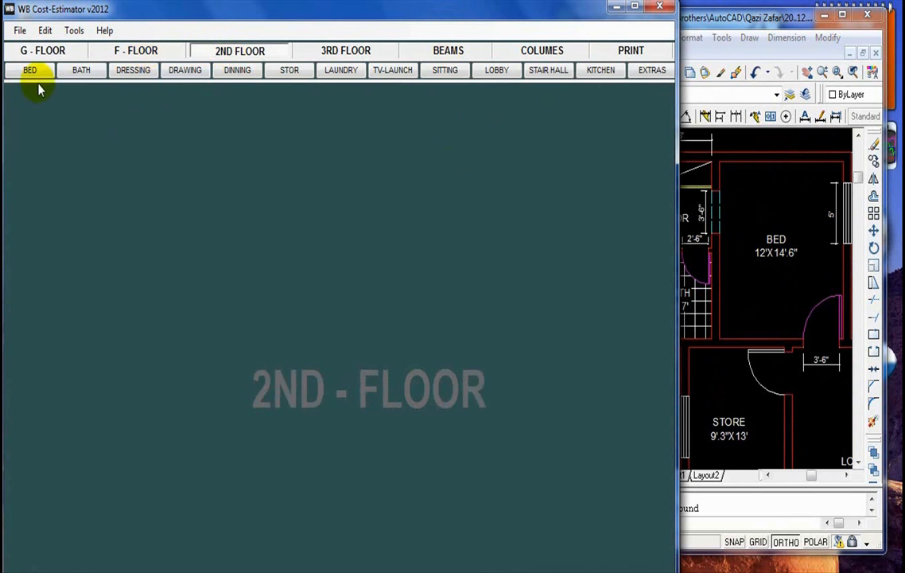
{"action": "left_click", "coordinate": [132, 57]}
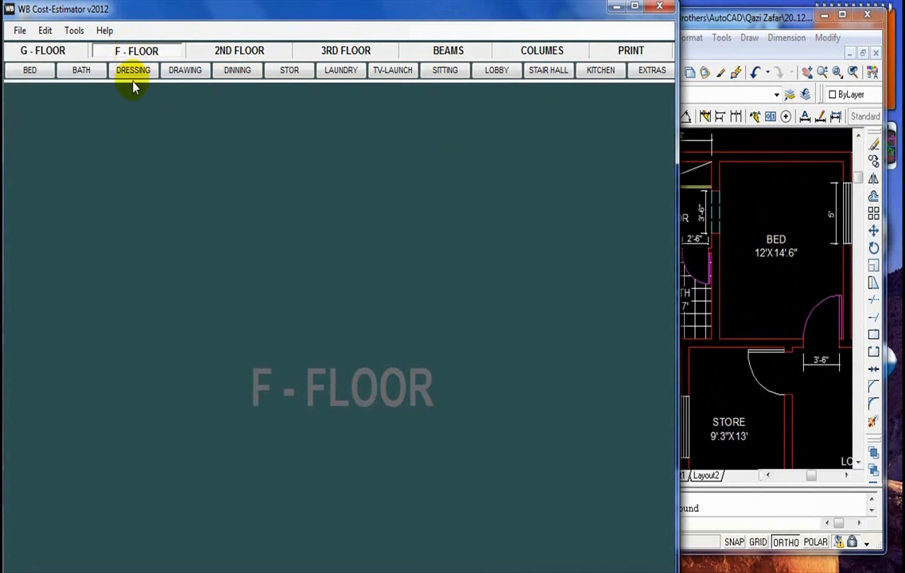
{"action": "left_click", "coordinate": [14, 70]}
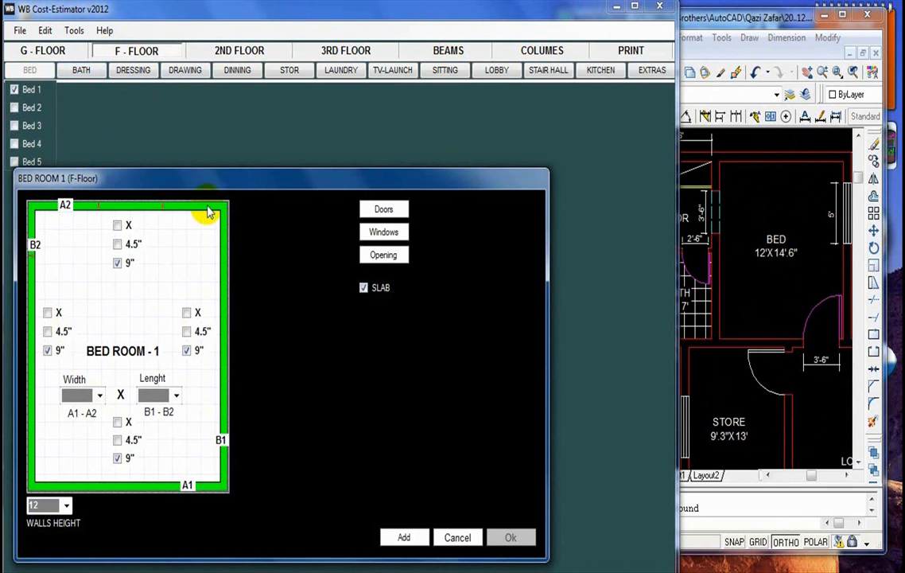
{"action": "left_click_drag", "start_coordinate": [213, 179], "coordinate": [261, 111]}
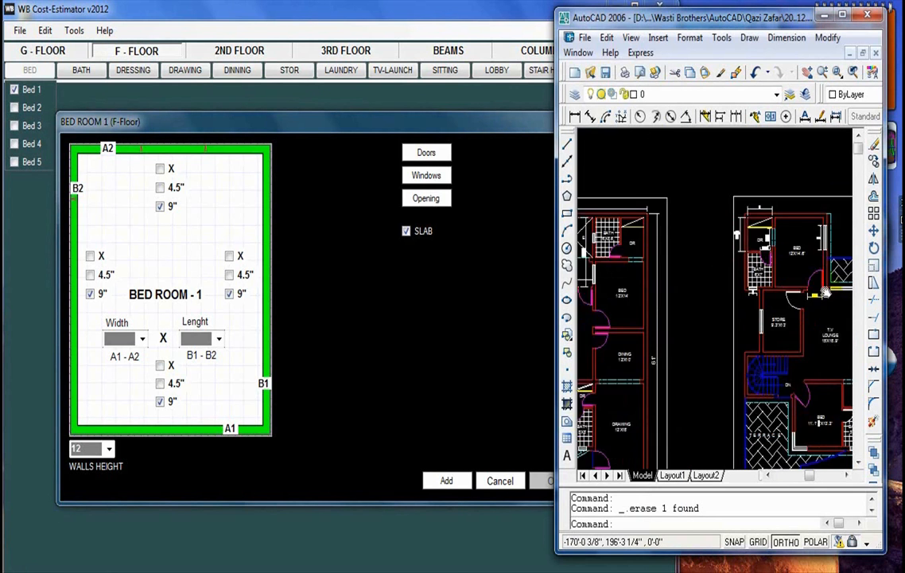
Step: Check the upper-floor bedroom in the AutoCAD plan and set Bed Room 1's width to 12 feet and length to 14.5 feet
{"action": "scroll", "coordinate": [703, 338], "scroll_direction": "up", "scroll_amount": 5}
{"action": "scroll", "coordinate": [703, 338], "scroll_direction": "down", "scroll_amount": 4}
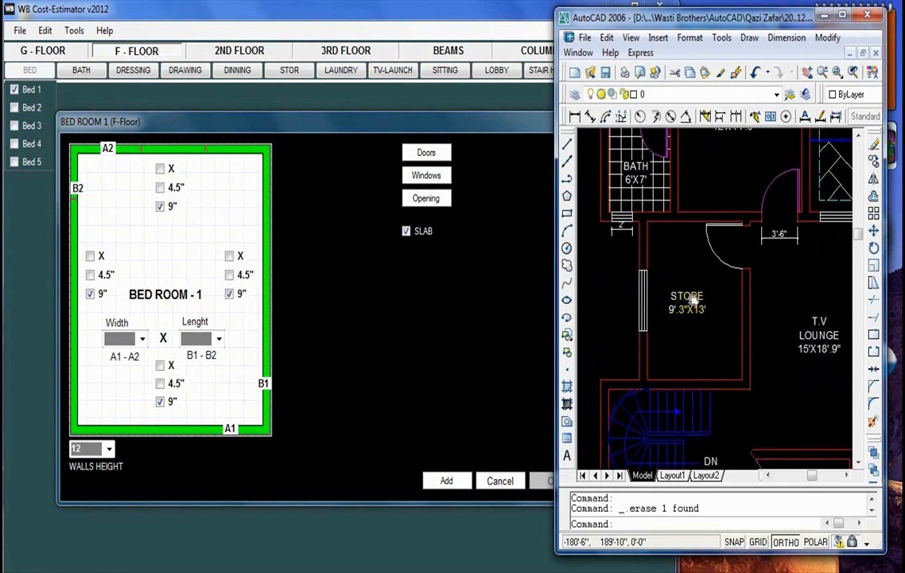
{"action": "scroll", "coordinate": [744, 311], "scroll_direction": "up", "scroll_amount": 4}
{"action": "scroll", "coordinate": [745, 311], "scroll_direction": "up", "scroll_amount": 2}
{"action": "scroll", "coordinate": [721, 305], "scroll_direction": "down", "scroll_amount": 6}
{"action": "scroll", "coordinate": [687, 239], "scroll_direction": "down", "scroll_amount": 2}
{"action": "scroll", "coordinate": [668, 239], "scroll_direction": "up", "scroll_amount": 8}
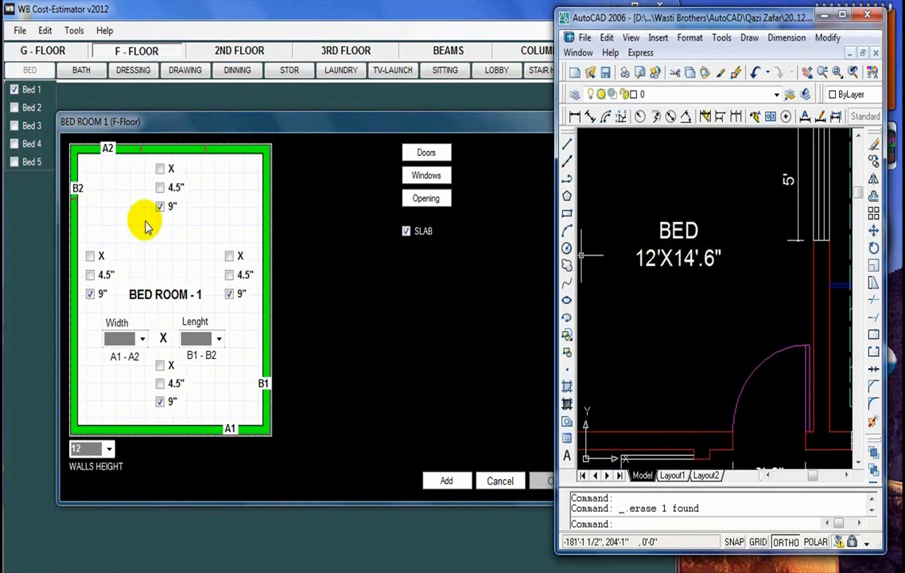
{"action": "left_click", "coordinate": [141, 339]}
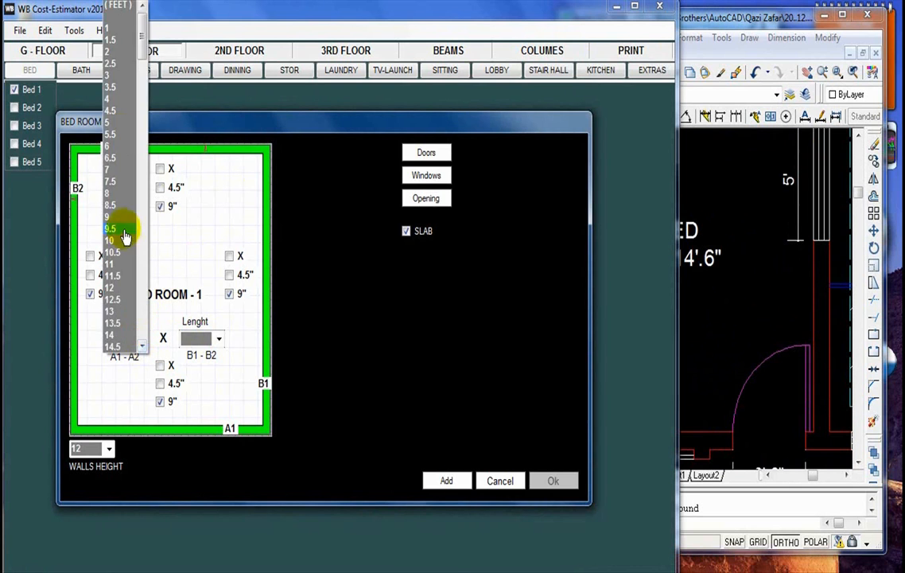
{"action": "left_click", "coordinate": [110, 288]}
{"action": "left_click", "coordinate": [218, 339]}
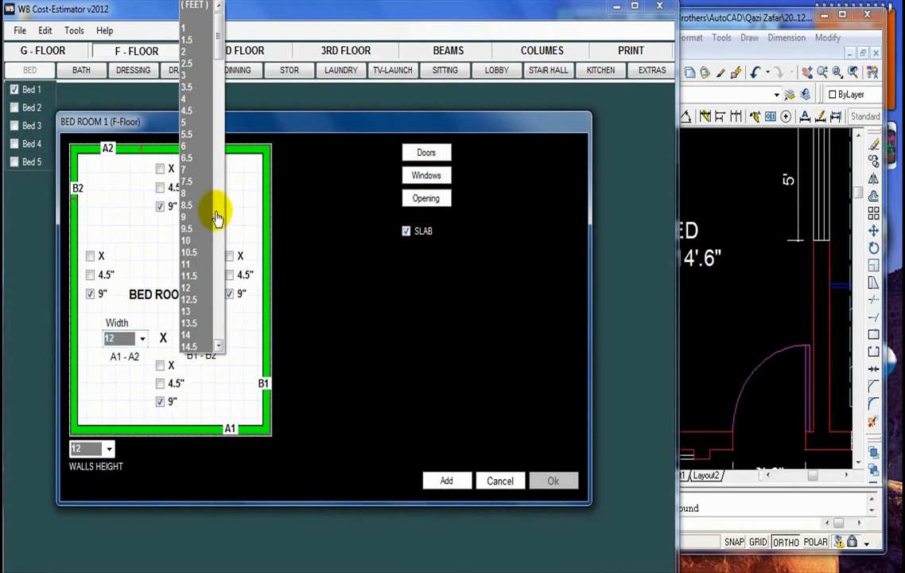
{"action": "left_click", "coordinate": [195, 347]}
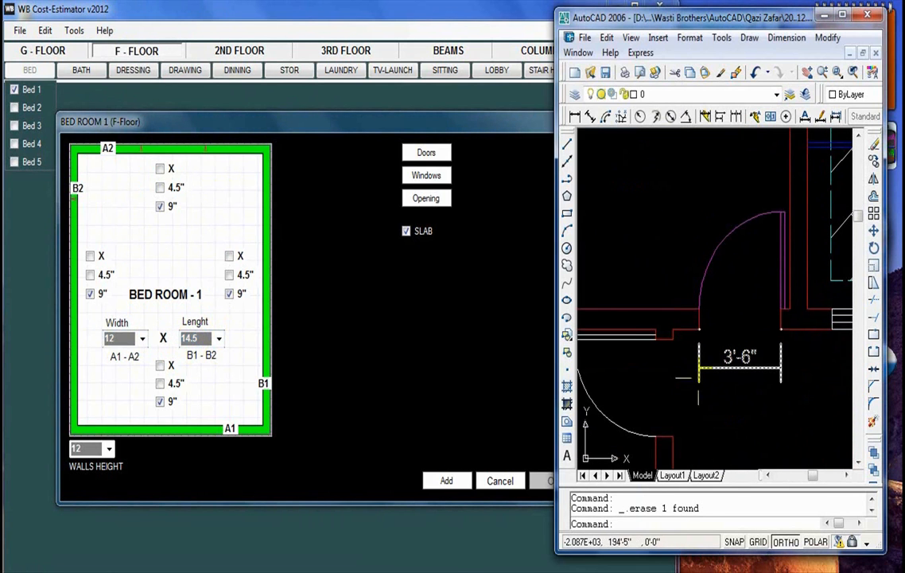
Step: Add Door 1 to Bed Room 1 with a size of 3.5 x 7 feet, matching its width to the plan
{"action": "left_click", "coordinate": [431, 162]}
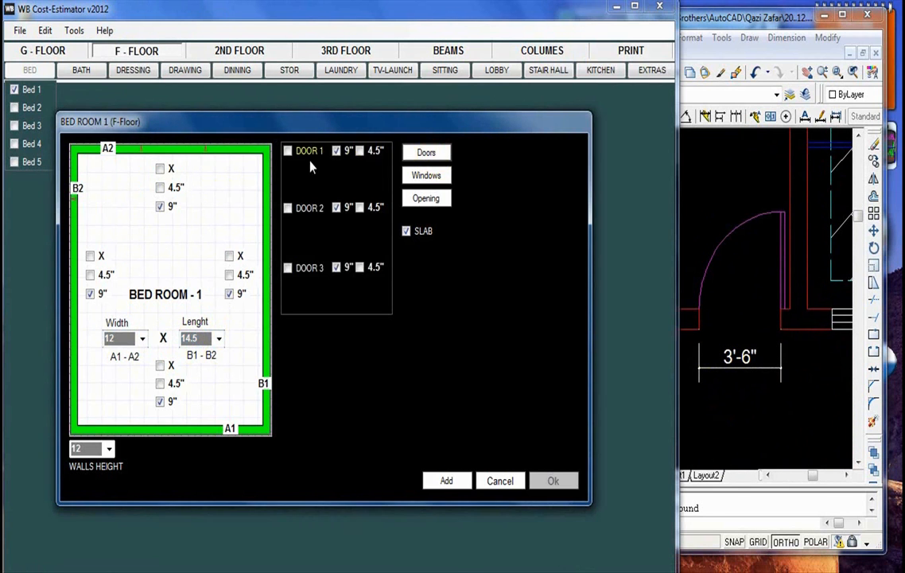
{"action": "left_click", "coordinate": [326, 174]}
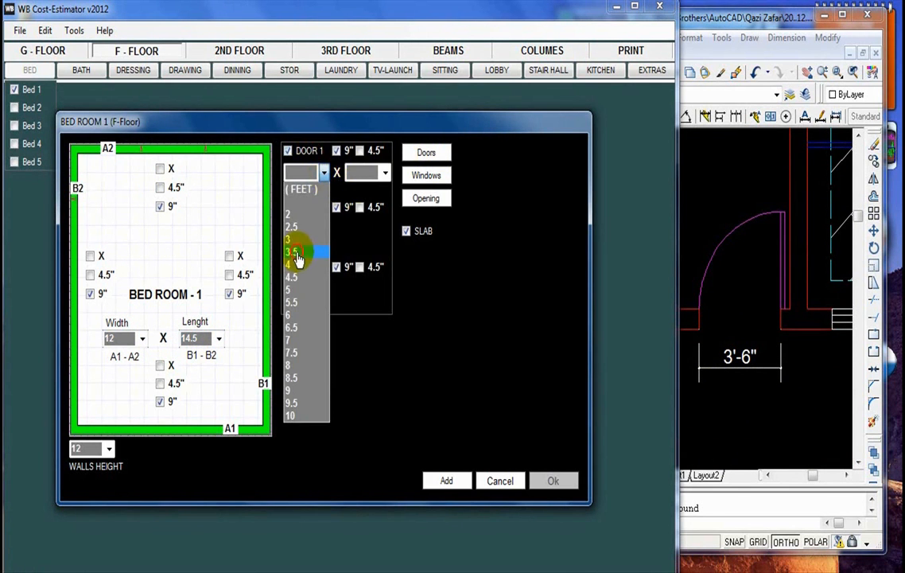
{"action": "left_click", "coordinate": [299, 252]}
{"action": "left_click", "coordinate": [385, 173]}
{"action": "left_click", "coordinate": [366, 247]}
Step: Add Window 2 to Bed Room 1 with a size of 5 x 5 feet, matching its width to the plan
{"action": "left_click", "coordinate": [427, 175]}
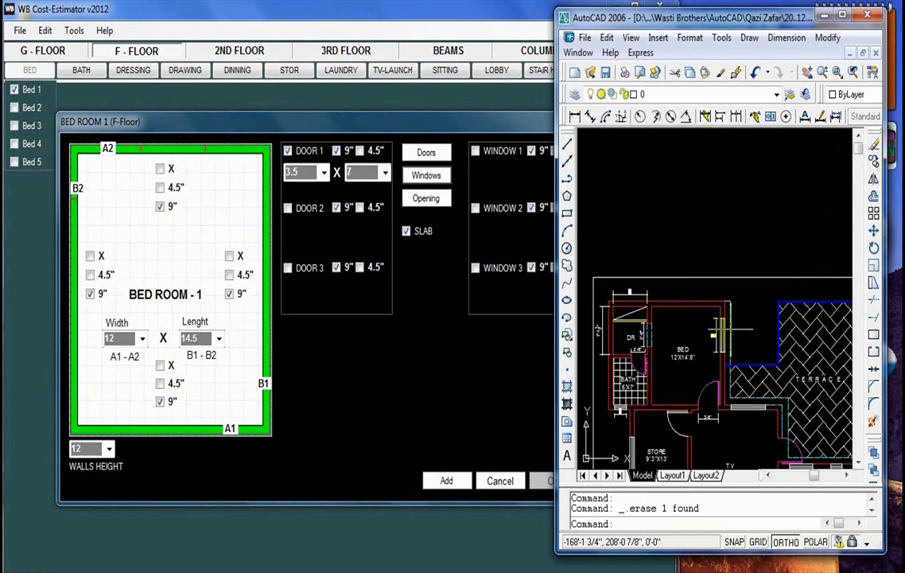
{"action": "left_click", "coordinate": [504, 215]}
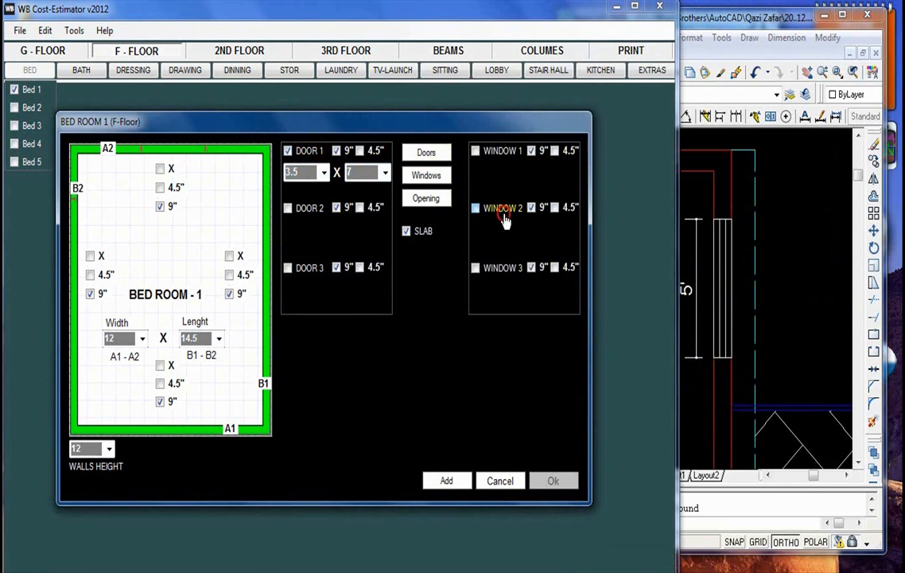
{"action": "left_click", "coordinate": [512, 229]}
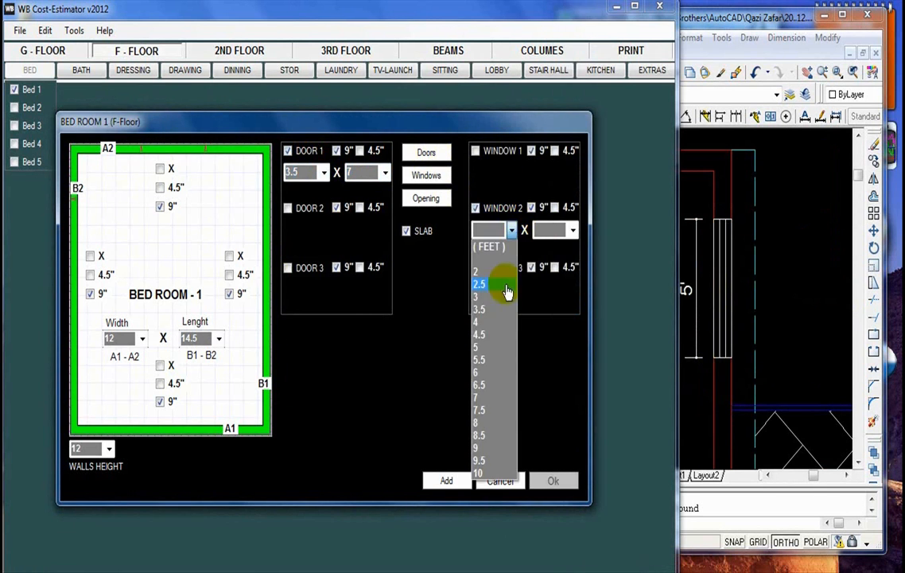
{"action": "left_click", "coordinate": [484, 352]}
{"action": "left_click", "coordinate": [572, 230]}
{"action": "left_click", "coordinate": [558, 295]}
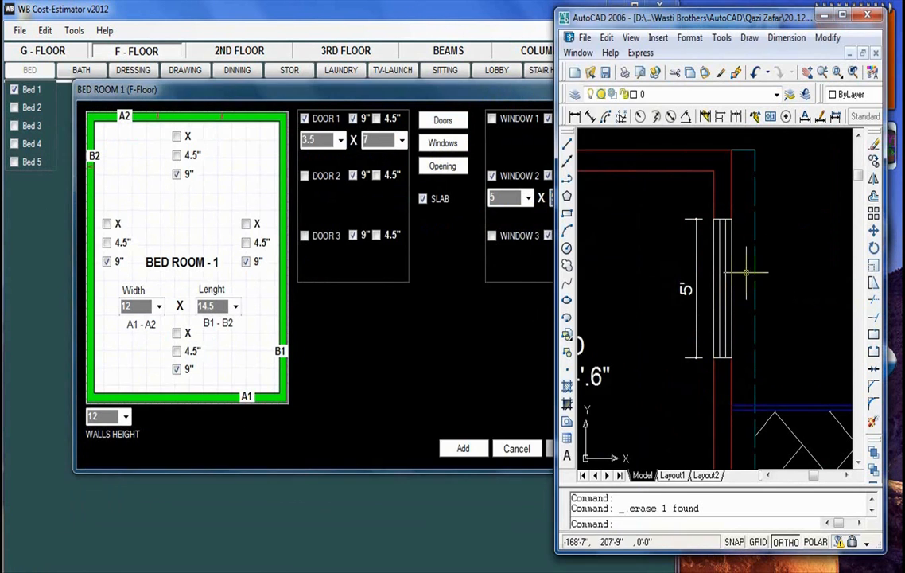
{"action": "left_click", "coordinate": [442, 120]}
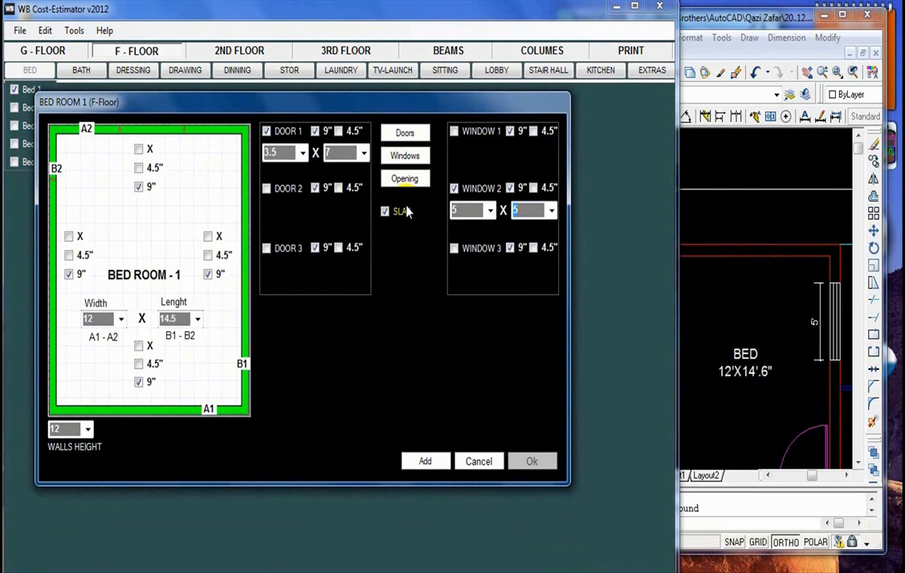
{"action": "left_click_drag", "start_coordinate": [375, 112], "coordinate": [413, 118]}
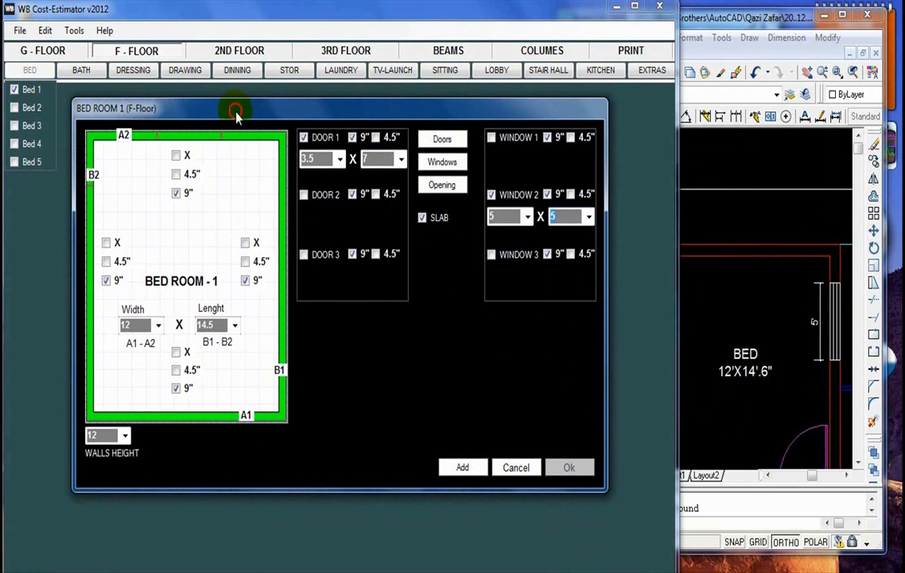
{"action": "left_click_drag", "start_coordinate": [236, 115], "coordinate": [265, 127]}
{"action": "type", "text": "4.5"}
{"action": "scroll", "coordinate": [611, 239], "scroll_direction": "down", "scroll_amount": 1}
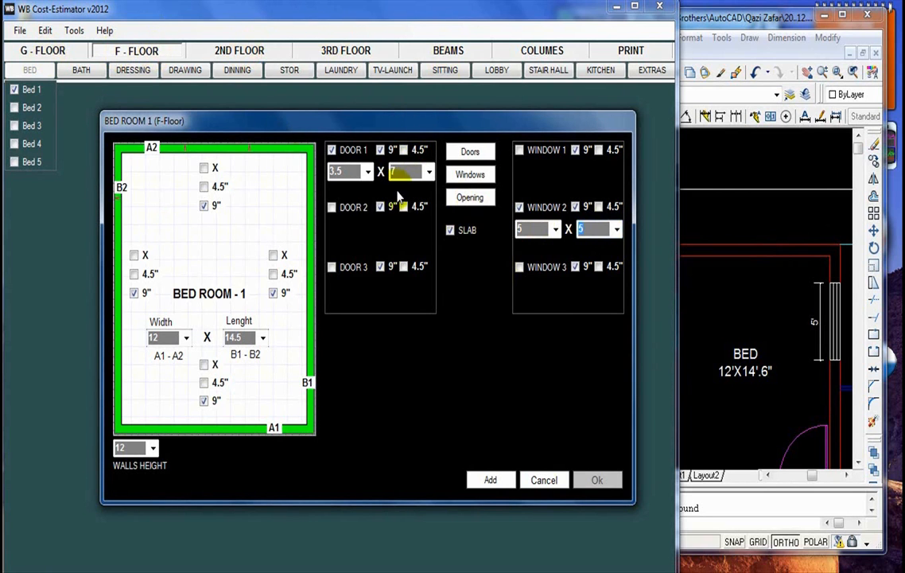
{"action": "left_click_drag", "start_coordinate": [352, 136], "coordinate": [345, 140]}
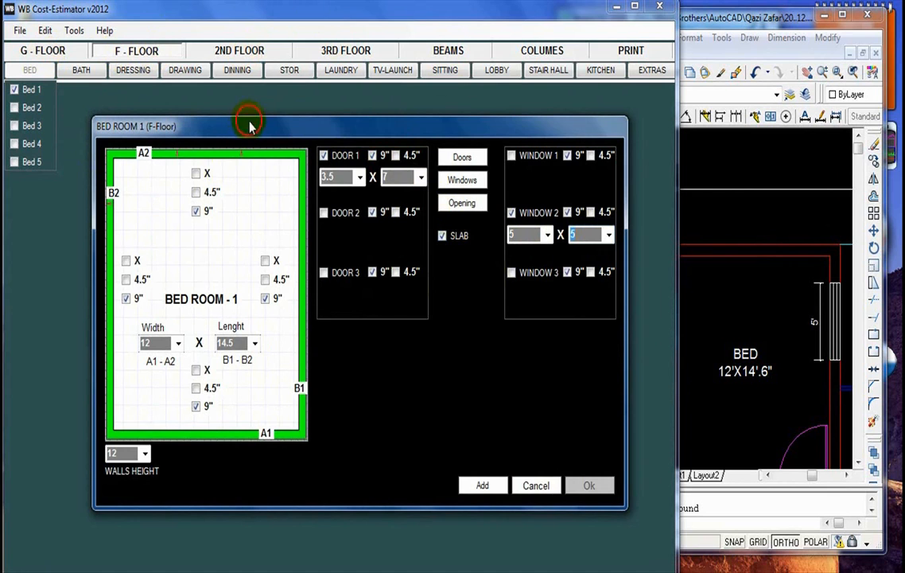
{"action": "left_click_drag", "start_coordinate": [347, 133], "coordinate": [312, 111]}
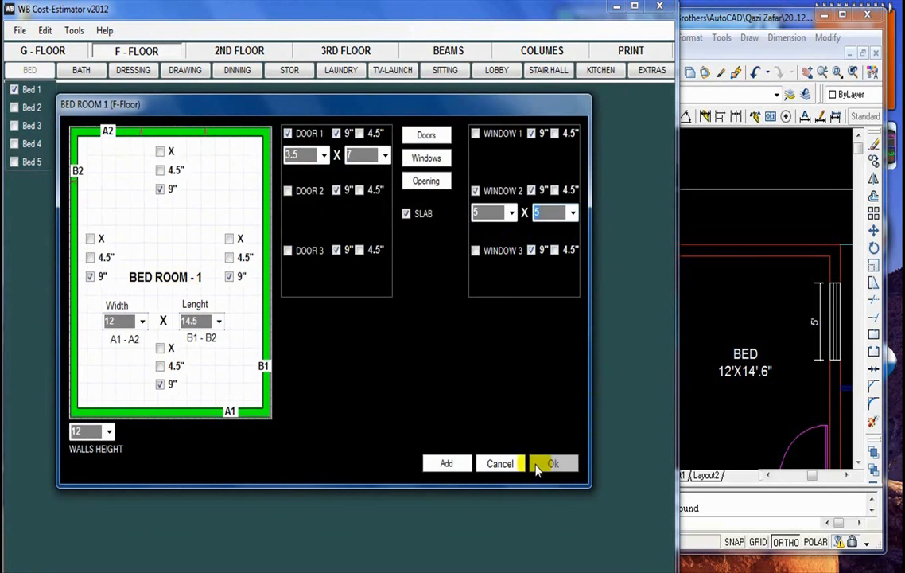
Step: Add Bed Room 1 to the F-Floor and close its entry
{"action": "left_click", "coordinate": [448, 465]}
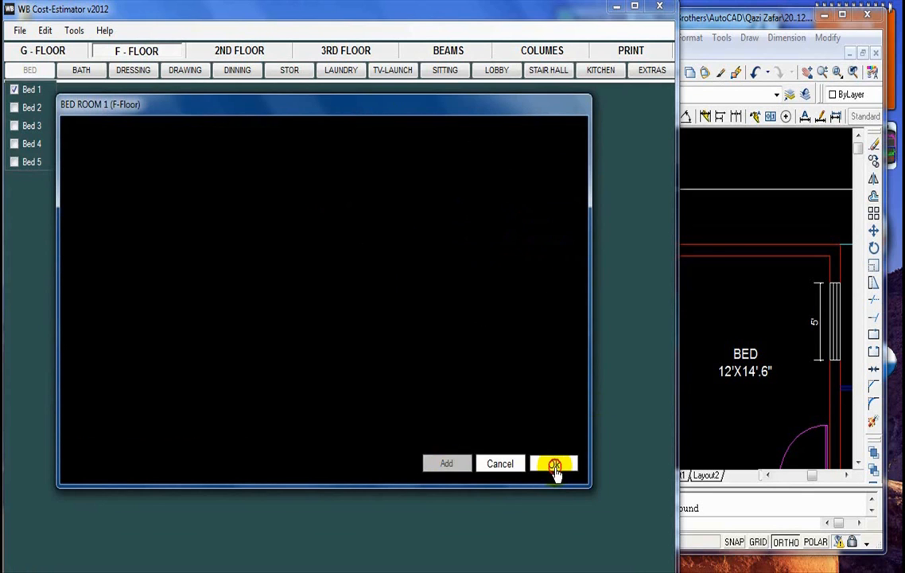
{"action": "left_click", "coordinate": [555, 466]}
{"action": "left_click", "coordinate": [593, 18]}
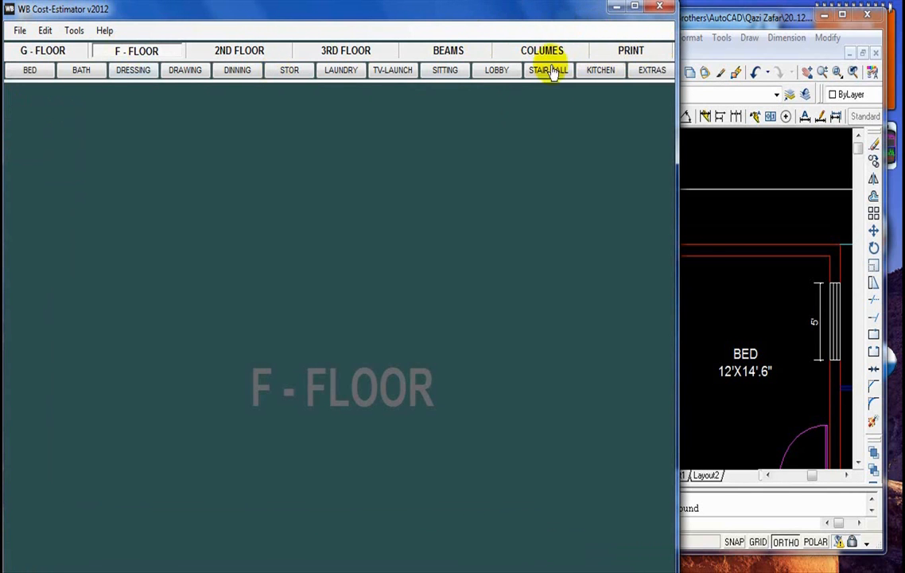
{"action": "left_click_drag", "start_coordinate": [471, 16], "coordinate": [480, 16]}
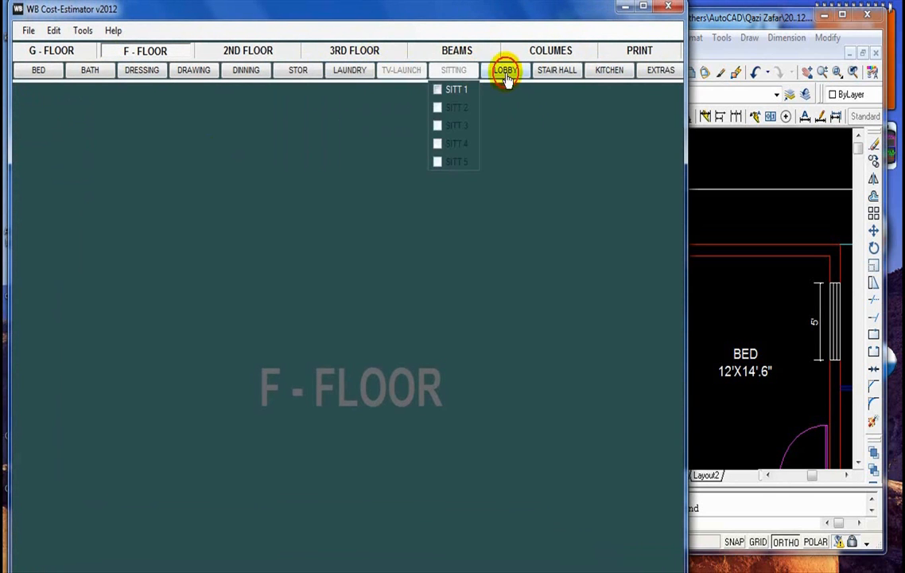
Step: Open the Stair Hall 1 form for the ground floor and position it clear of the room list
{"action": "left_click", "coordinate": [52, 50]}
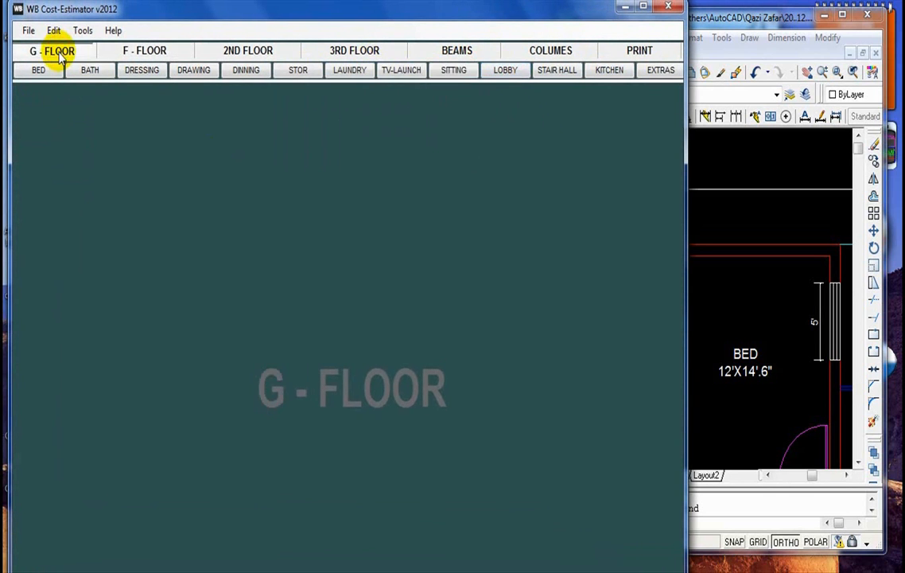
{"action": "left_click", "coordinate": [558, 91]}
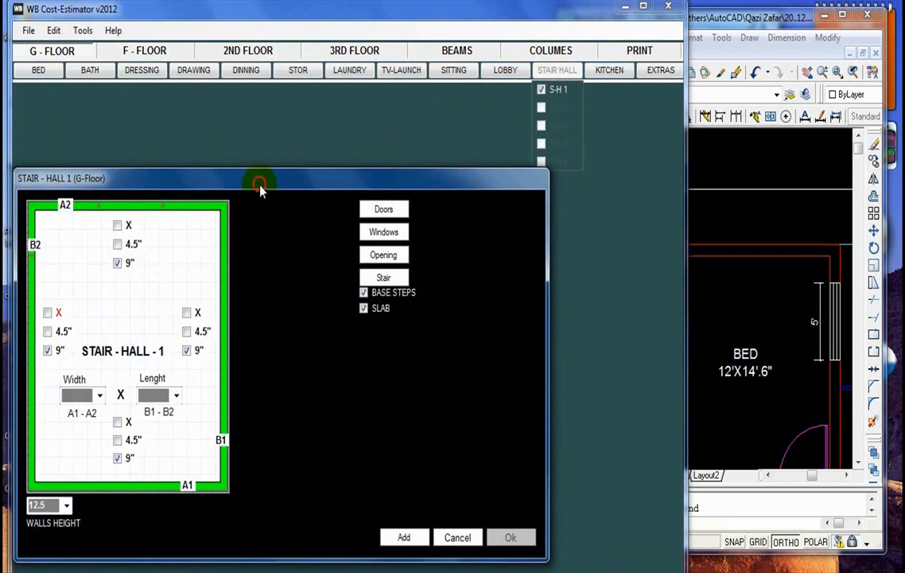
{"action": "left_click_drag", "start_coordinate": [261, 191], "coordinate": [312, 111]}
{"action": "left_click_drag", "start_coordinate": [482, 110], "coordinate": [460, 127]}
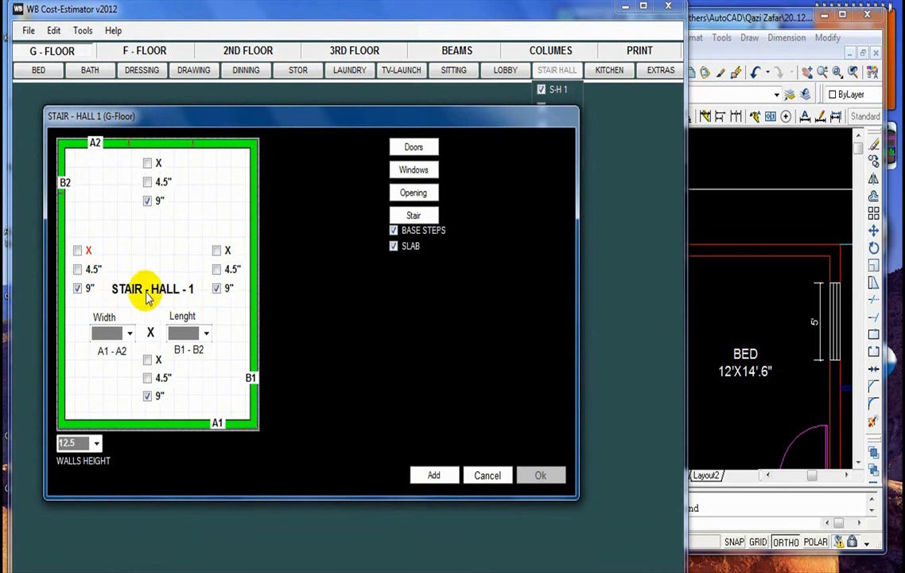
Step: Show the door, window, opening and stair input sections in the Stair Hall 1 form
{"action": "left_click", "coordinate": [413, 147]}
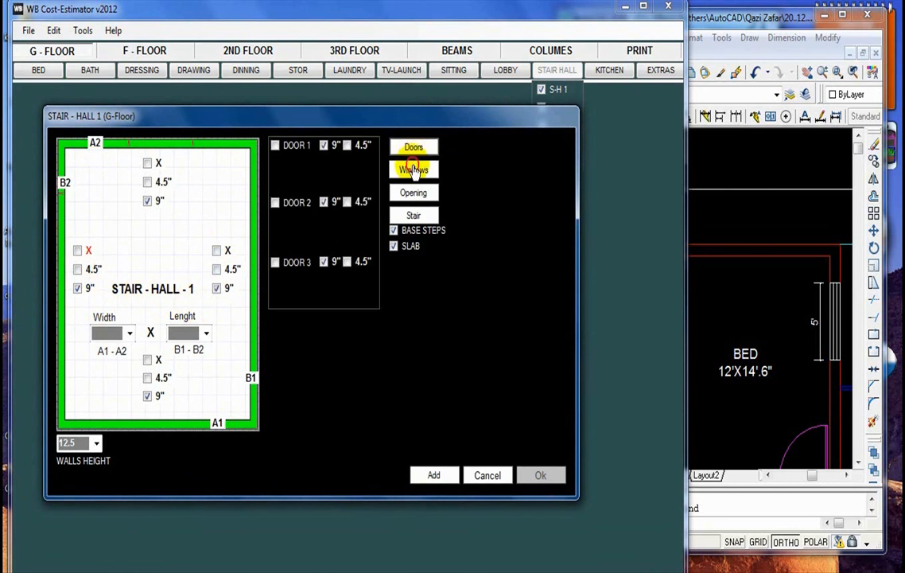
{"action": "left_click", "coordinate": [413, 170]}
{"action": "left_click", "coordinate": [414, 193]}
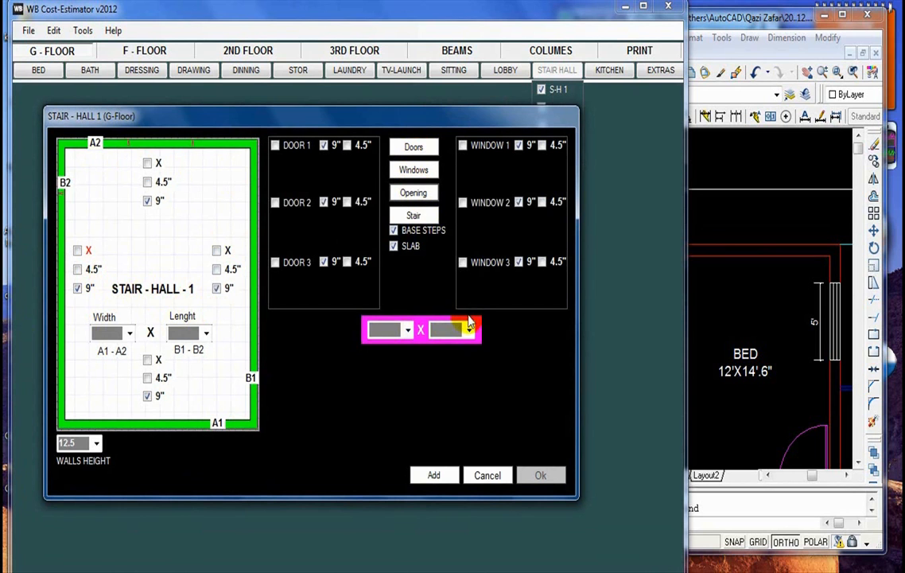
{"action": "left_click_drag", "start_coordinate": [420, 123], "coordinate": [431, 109]}
{"action": "left_click", "coordinate": [419, 202]}
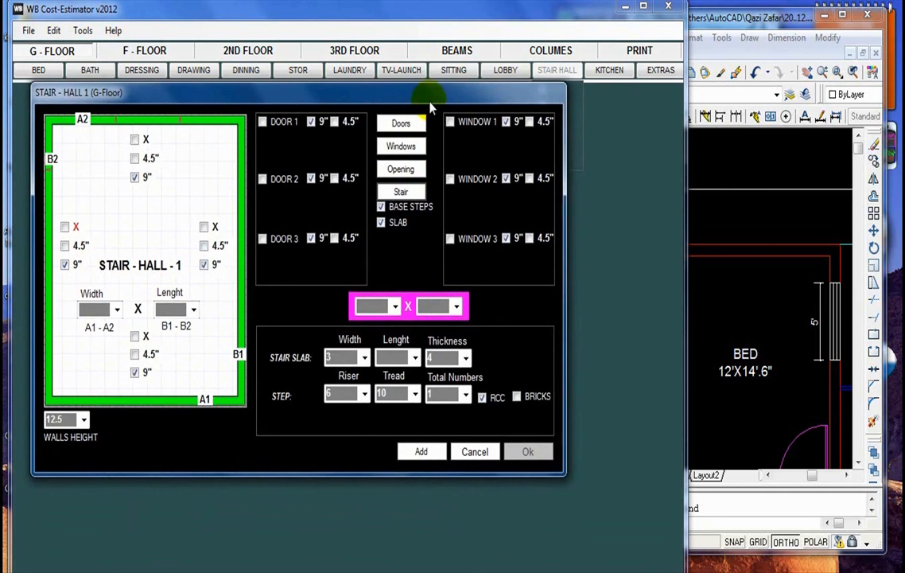
Step: Switch to AutoCAD beside the estimator and examine the staircase in the floor plans
{"action": "left_click", "coordinate": [748, 23]}
{"action": "left_click_drag", "start_coordinate": [748, 22], "coordinate": [804, 12]}
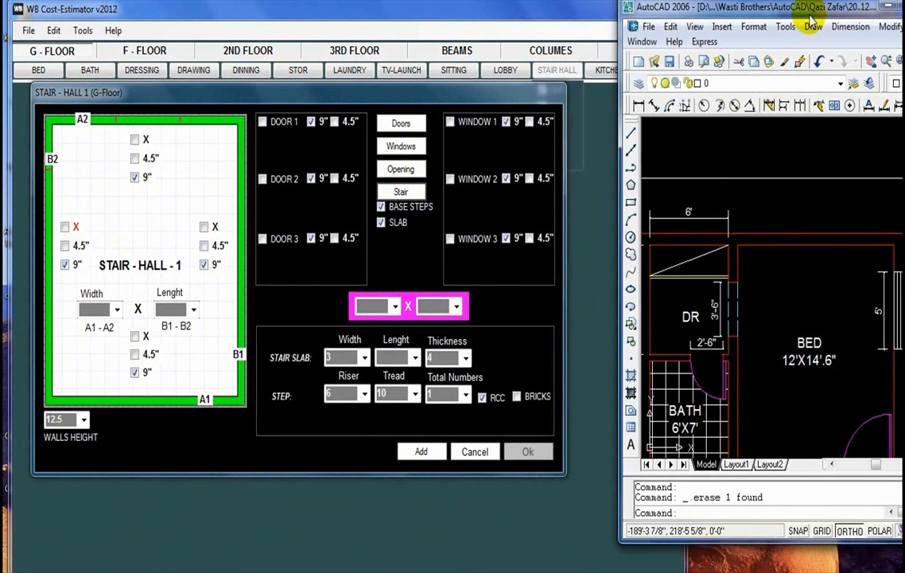
{"action": "mouse_move", "coordinate": [606, 124]}
{"action": "left_mouse_down"}
{"action": "mouse_move", "coordinate": [648, 135]}
{"action": "mouse_move", "coordinate": [678, 128]}
{"action": "left_mouse_up"}
{"action": "mouse_move", "coordinate": [752, 21]}
{"action": "left_mouse_down"}
{"action": "mouse_move", "coordinate": [752, 11]}
{"action": "mouse_move", "coordinate": [744, 24]}
{"action": "left_mouse_up"}
{"action": "left_click_drag", "start_coordinate": [381, 104], "coordinate": [380, 111]}
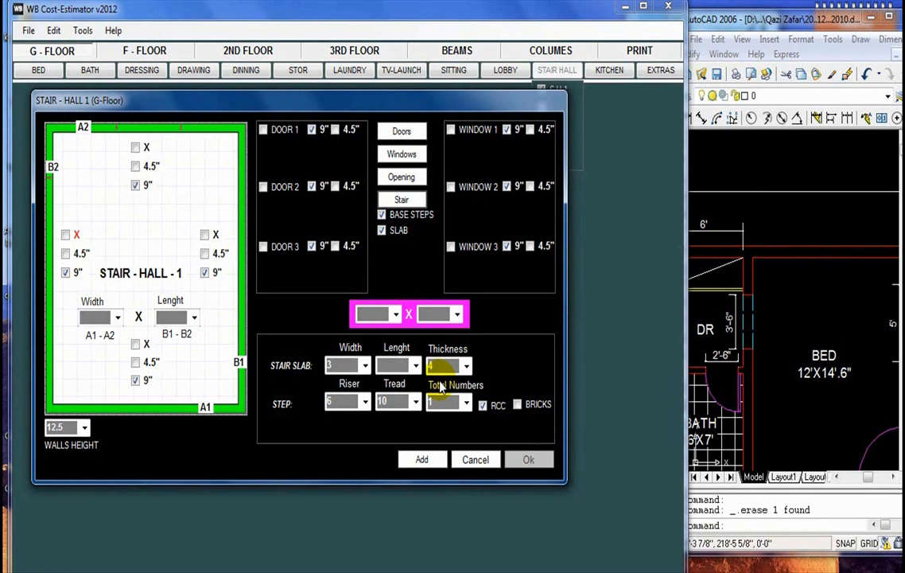
{"action": "left_click_drag", "start_coordinate": [254, 100], "coordinate": [246, 99]}
{"action": "scroll", "coordinate": [827, 314], "scroll_direction": "down", "scroll_amount": 5}
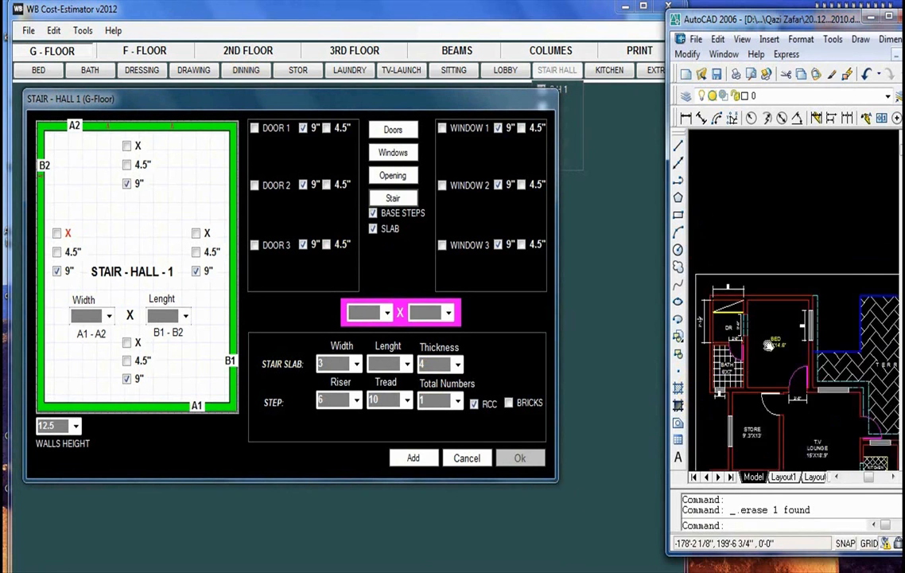
{"action": "scroll", "coordinate": [827, 313], "scroll_direction": "up", "scroll_amount": 3}
{"action": "scroll", "coordinate": [820, 326], "scroll_direction": "down", "scroll_amount": 3}
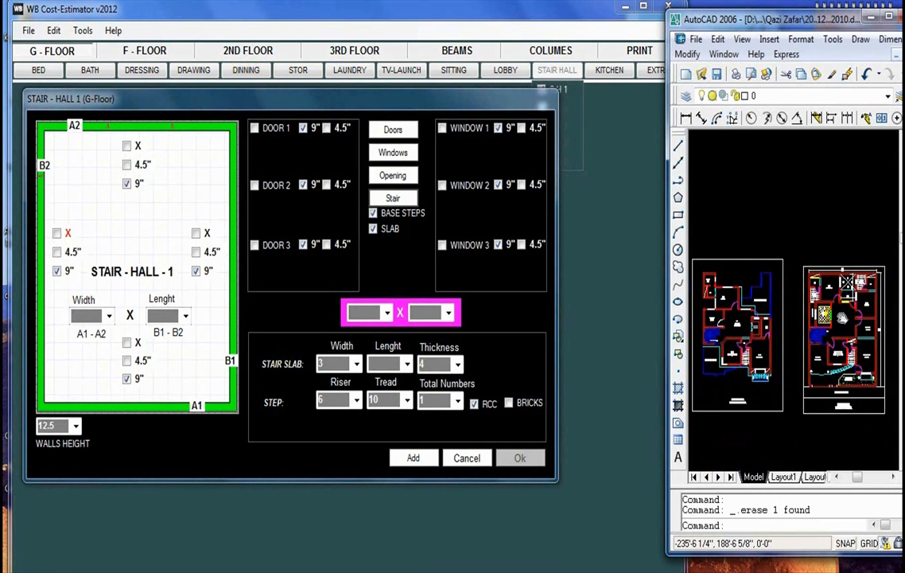
{"action": "scroll", "coordinate": [800, 350], "scroll_direction": "up", "scroll_amount": 6}
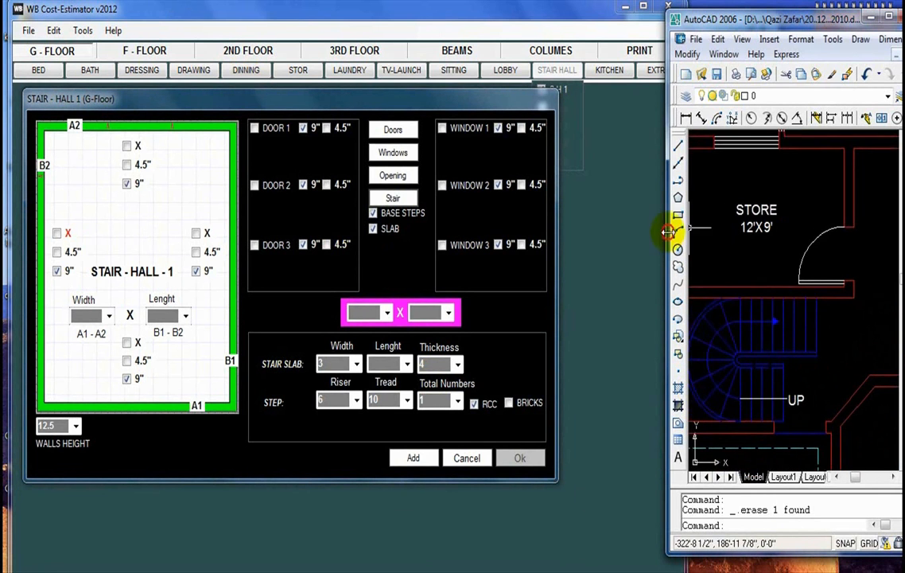
{"action": "scroll", "coordinate": [705, 307], "scroll_direction": "down", "scroll_amount": 5}
{"action": "scroll", "coordinate": [706, 307], "scroll_direction": "up", "scroll_amount": 5}
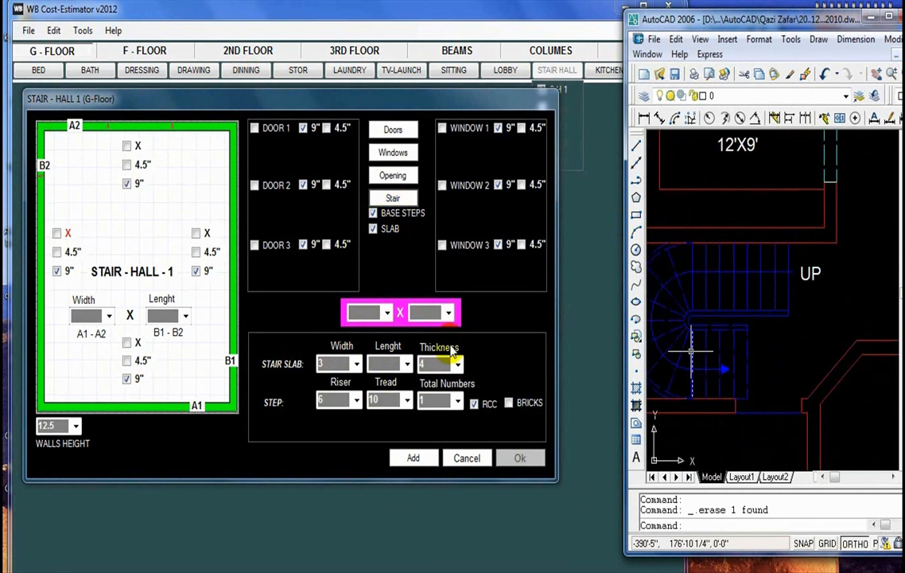
{"action": "left_click_drag", "start_coordinate": [324, 107], "coordinate": [322, 97]}
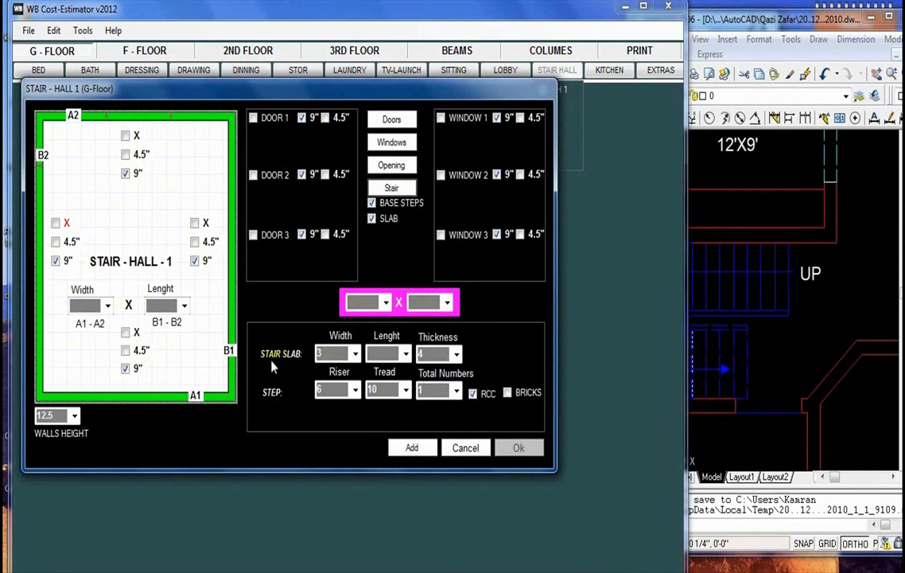
{"action": "left_click", "coordinate": [354, 355]}
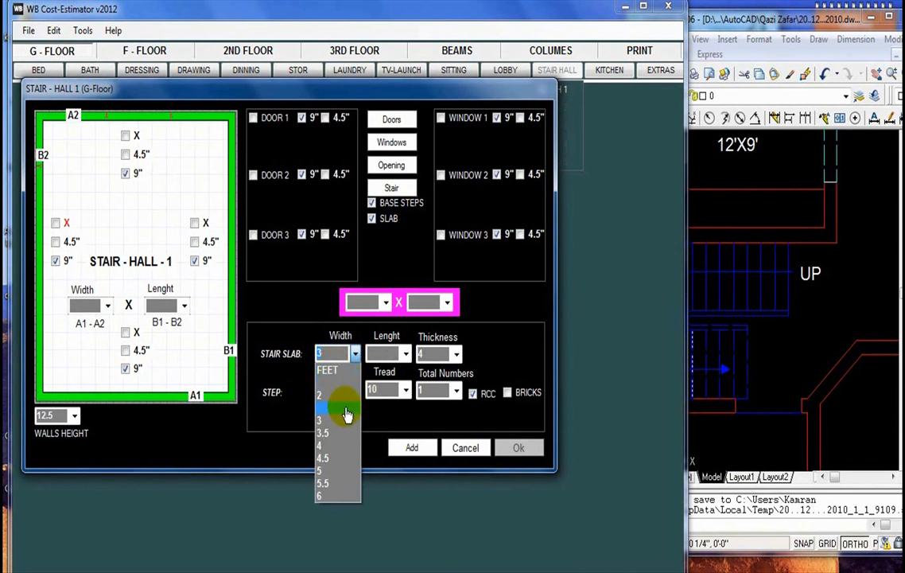
{"action": "left_click", "coordinate": [333, 355]}
Step: Switch to AutoCAD and place a vertical linear dimension across the width of the lower stair flight
{"action": "left_click", "coordinate": [794, 327]}
{"action": "scroll", "coordinate": [779, 340], "scroll_direction": "up", "scroll_amount": 3}
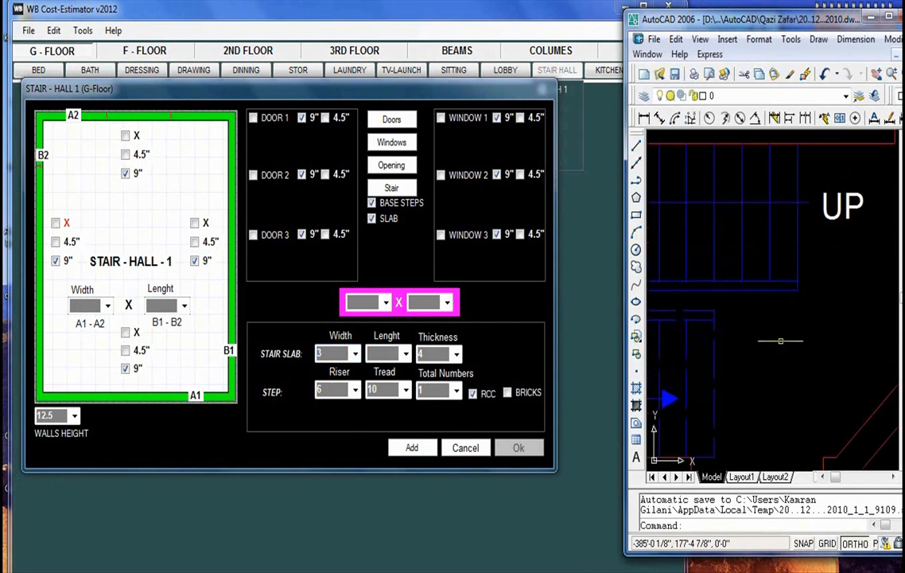
{"action": "left_click", "coordinate": [645, 118]}
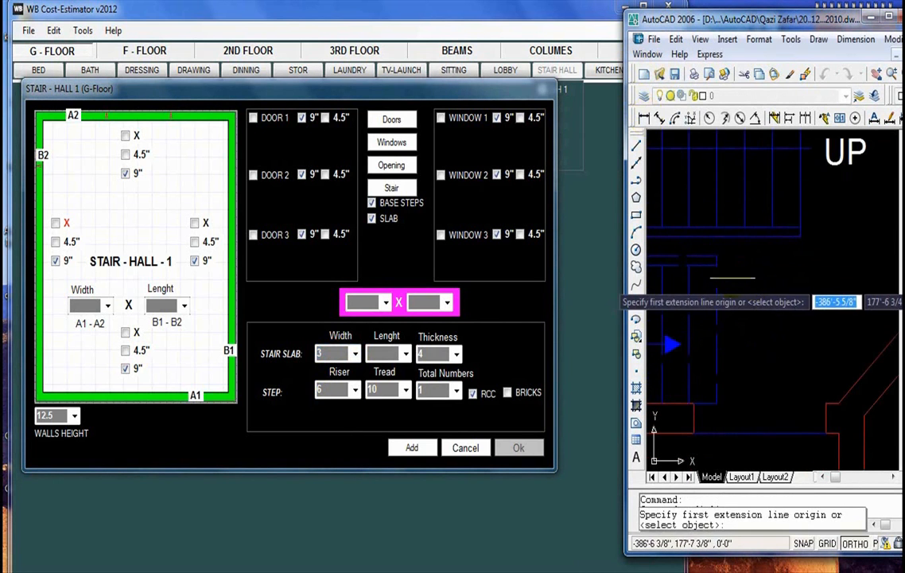
{"action": "scroll", "coordinate": [720, 275], "scroll_direction": "up", "scroll_amount": 1}
{"action": "left_click", "coordinate": [709, 261]}
{"action": "left_click_drag", "start_coordinate": [749, 325], "coordinate": [744, 231]}
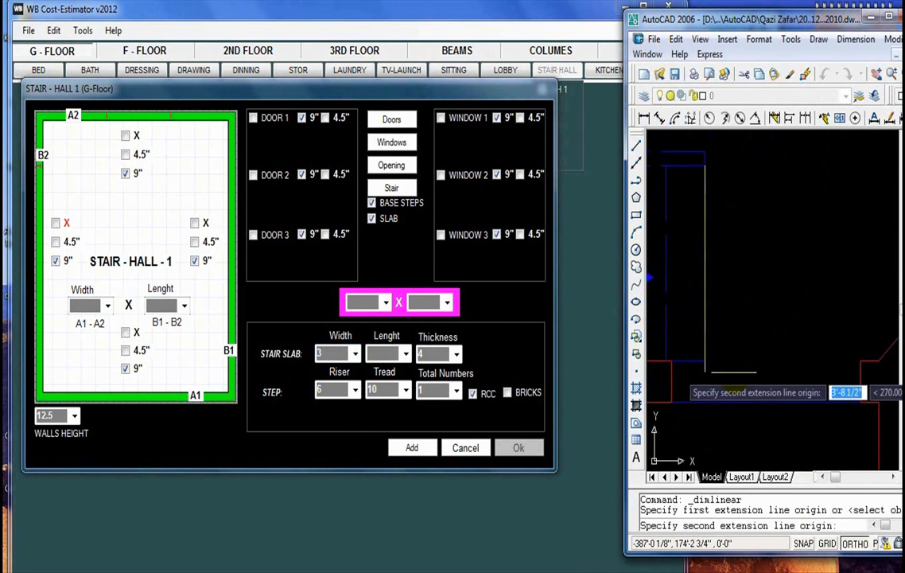
{"action": "left_click", "coordinate": [705, 361]}
{"action": "left_click", "coordinate": [778, 312]}
{"action": "scroll", "coordinate": [772, 293], "scroll_direction": "down", "scroll_amount": 2}
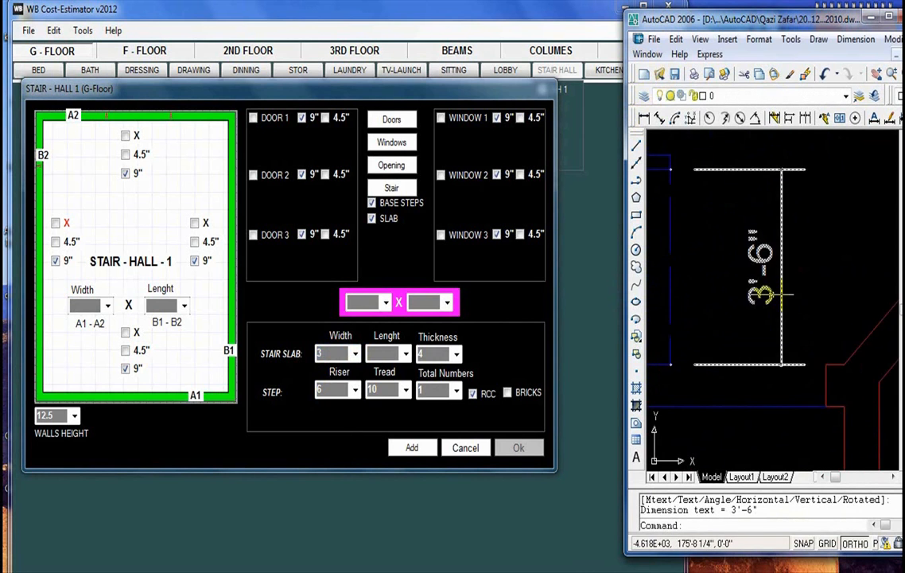
{"action": "scroll", "coordinate": [767, 294], "scroll_direction": "up", "scroll_amount": 4}
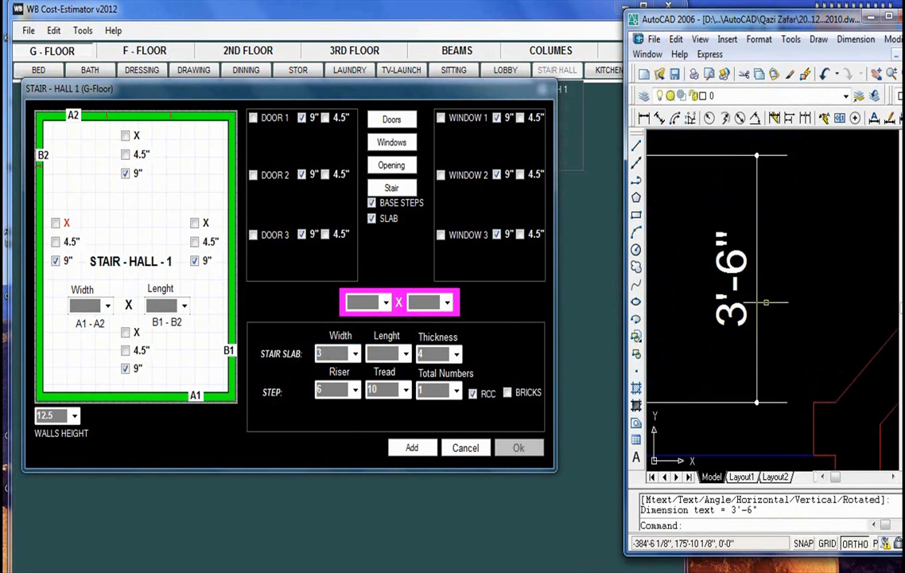
{"action": "scroll", "coordinate": [740, 314], "scroll_direction": "down", "scroll_amount": 3}
{"action": "scroll", "coordinate": [721, 362], "scroll_direction": "up", "scroll_amount": 3}
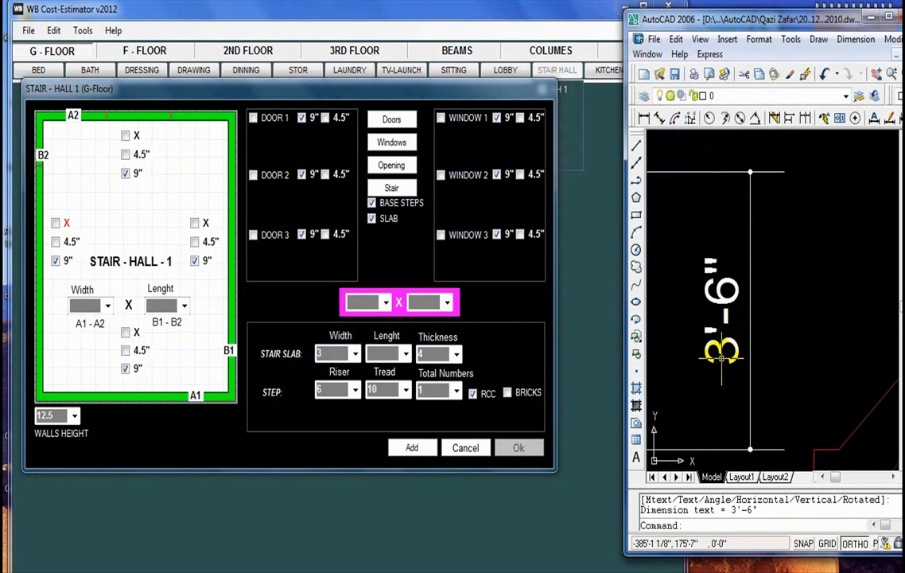
{"action": "scroll", "coordinate": [721, 357], "scroll_direction": "down", "scroll_amount": 3}
{"action": "scroll", "coordinate": [739, 368], "scroll_direction": "up", "scroll_amount": 2}
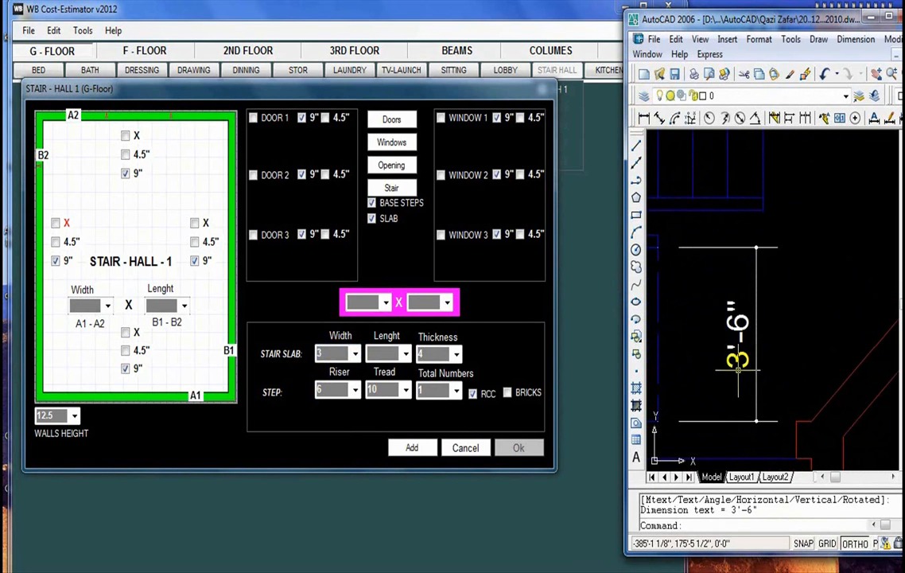
Step: Switch to WB Cost-Estimator and set the stair slab width to 3.5 feet for Stair Hall 1
{"action": "left_click", "coordinate": [356, 354]}
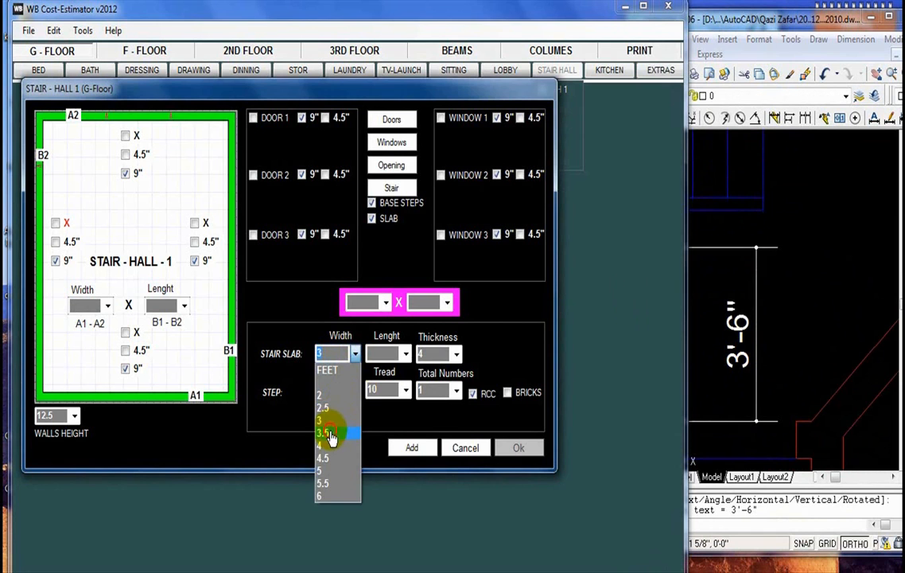
{"action": "left_click", "coordinate": [330, 434]}
{"action": "left_click", "coordinate": [356, 357]}
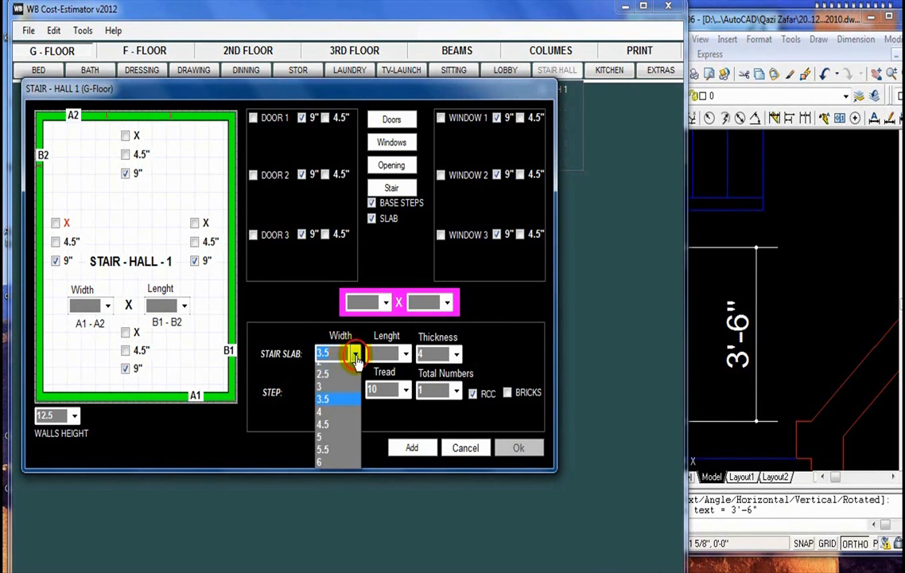
{"action": "left_click", "coordinate": [331, 433]}
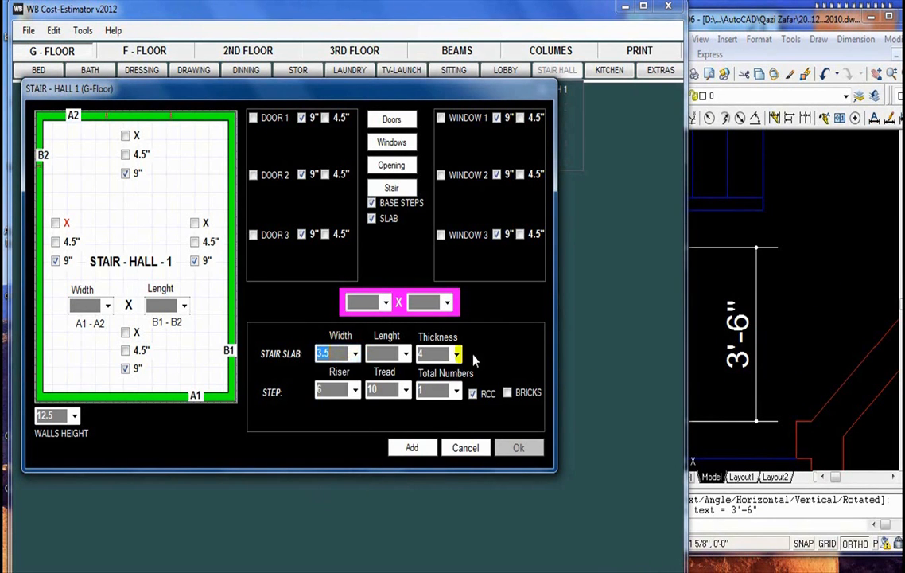
Step: Switch to AutoCAD and place a horizontal linear dimension along the straight run of the upper stair flight
{"action": "left_click", "coordinate": [741, 365]}
{"action": "scroll", "coordinate": [742, 346], "scroll_direction": "down", "scroll_amount": 2}
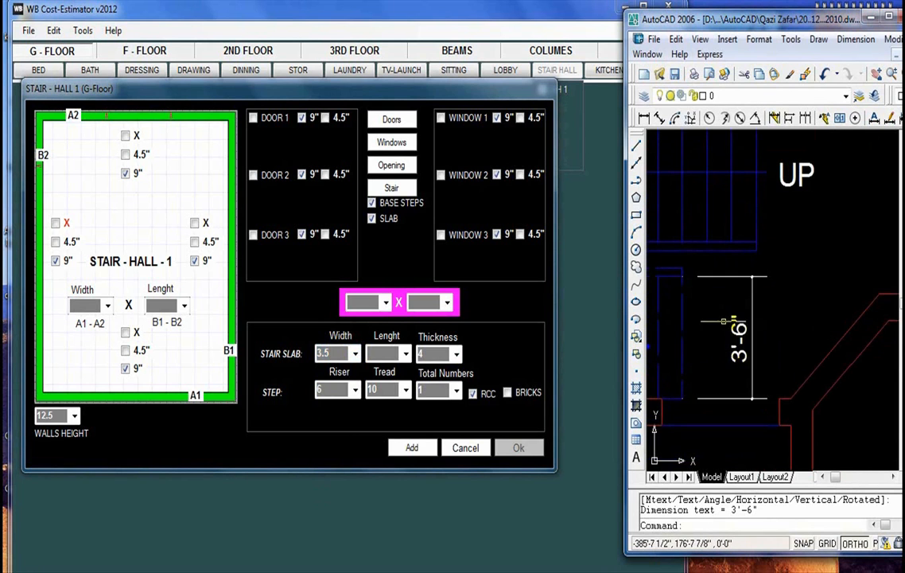
{"action": "mouse_move", "coordinate": [732, 331]}
{"action": "left_mouse_down"}
{"action": "mouse_move", "coordinate": [746, 324]}
{"action": "mouse_move", "coordinate": [713, 318]}
{"action": "left_mouse_up"}
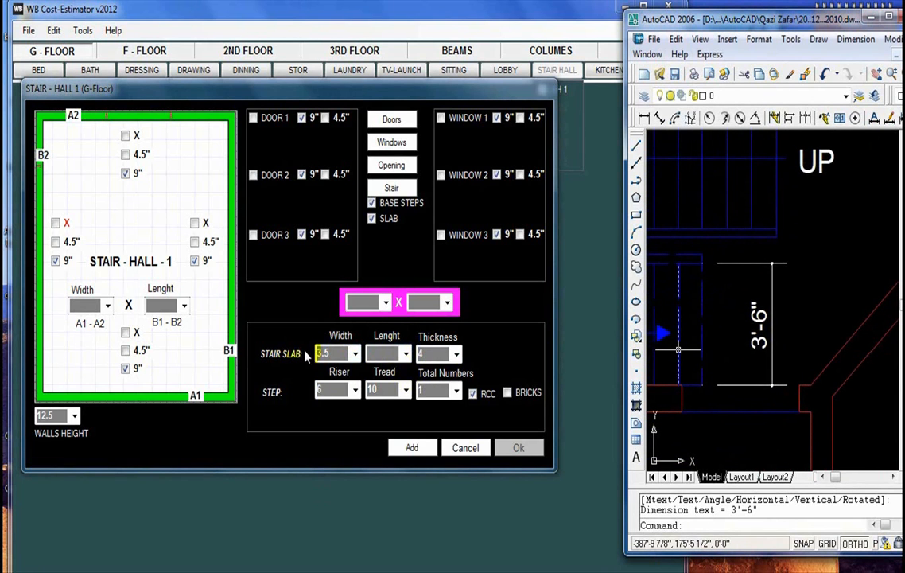
{"action": "left_click", "coordinate": [395, 356]}
{"action": "scroll", "coordinate": [677, 315], "scroll_direction": "down", "scroll_amount": 5}
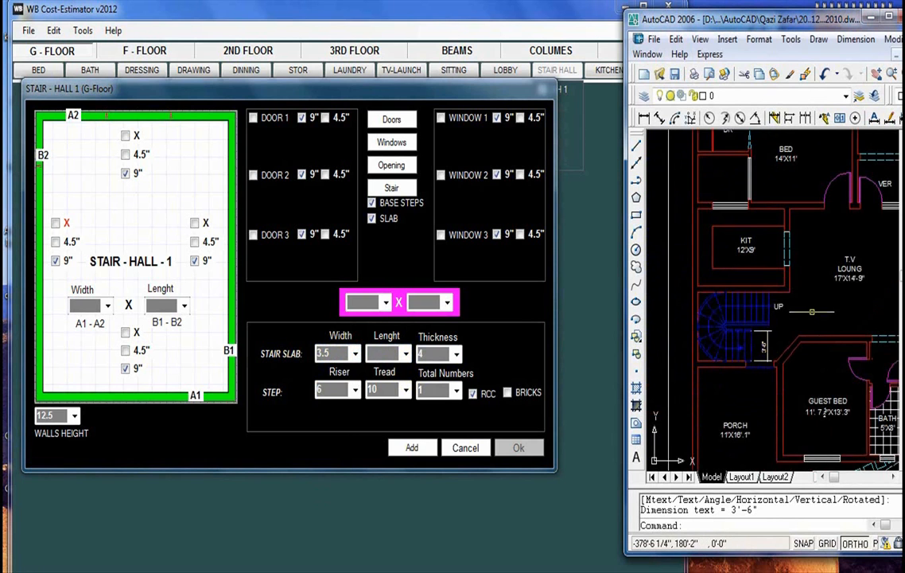
{"action": "scroll", "coordinate": [764, 314], "scroll_direction": "up", "scroll_amount": 3}
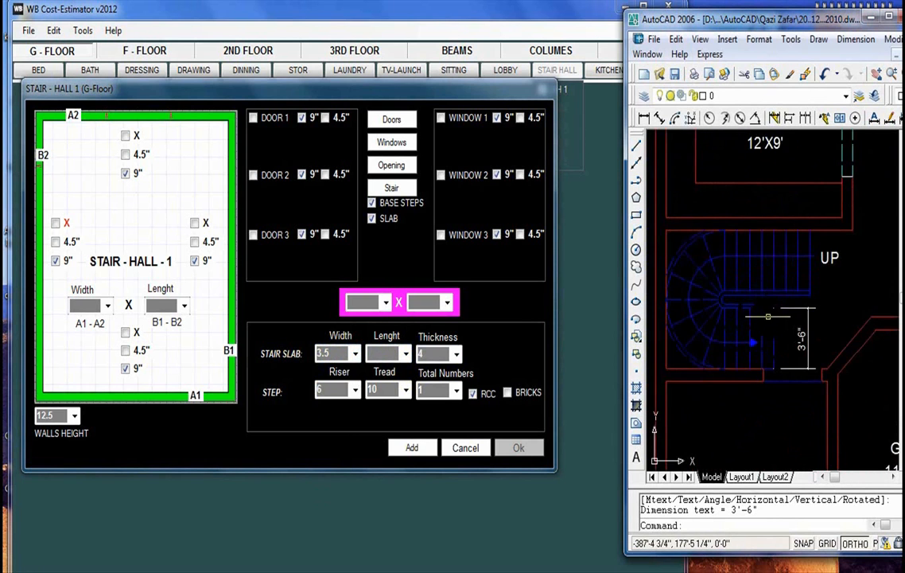
{"action": "left_click", "coordinate": [644, 117]}
{"action": "scroll", "coordinate": [805, 307], "scroll_direction": "up", "scroll_amount": 2}
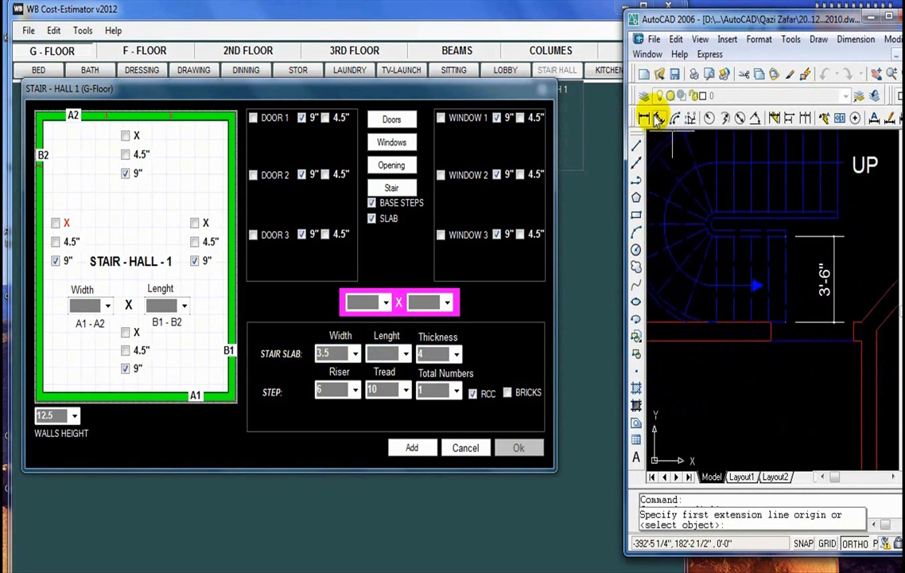
{"action": "left_click_drag", "start_coordinate": [780, 207], "coordinate": [778, 221]}
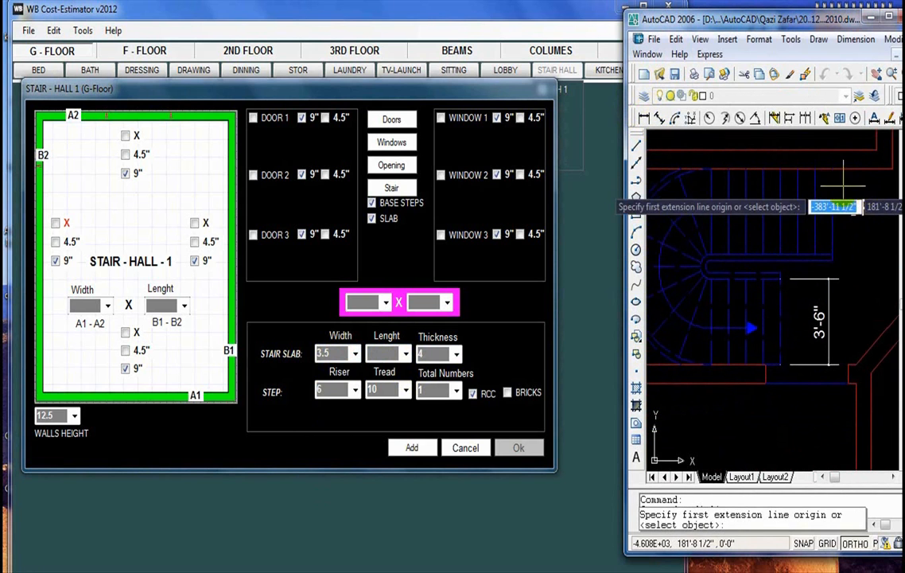
{"action": "left_click", "coordinate": [831, 212]}
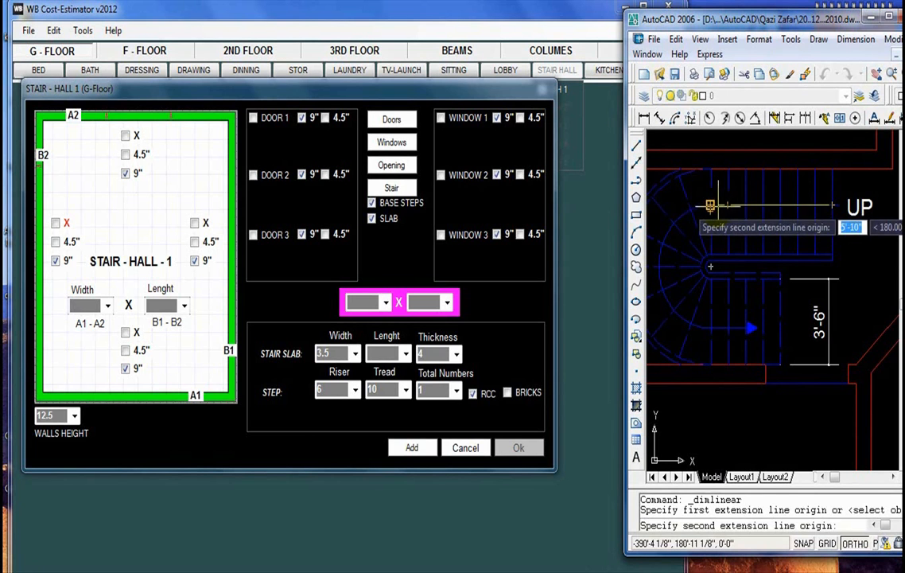
{"action": "left_click", "coordinate": [709, 206]}
{"action": "left_click", "coordinate": [792, 253]}
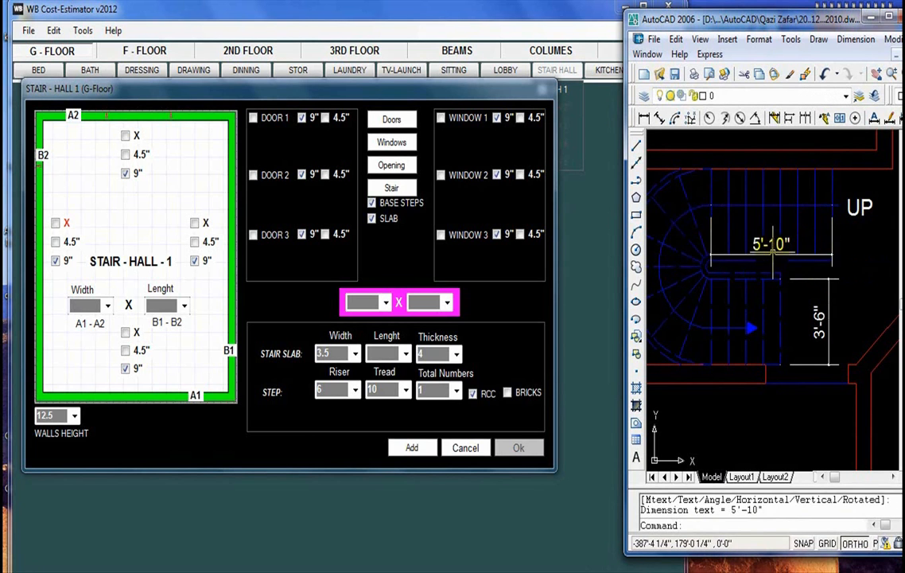
Step: Erase the horizontal length dimension from the upper stair flight
{"action": "left_click", "coordinate": [740, 255]}
{"action": "key", "text": "Delete"}
{"action": "left_click_drag", "start_coordinate": [851, 274], "coordinate": [842, 279]}
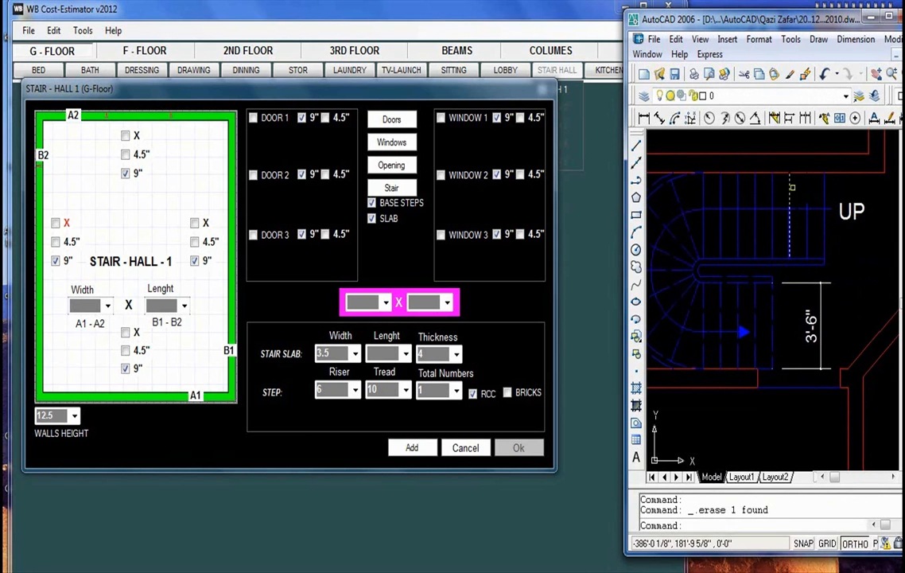
{"action": "scroll", "coordinate": [818, 216], "scroll_direction": "up", "scroll_amount": 2}
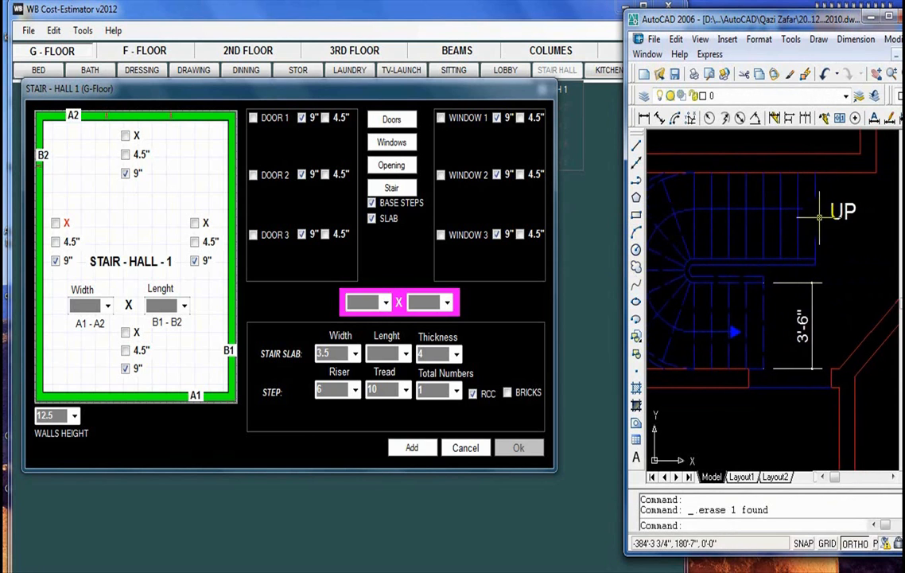
{"action": "left_click_drag", "start_coordinate": [815, 209], "coordinate": [822, 216]}
{"action": "left_click_drag", "start_coordinate": [749, 320], "coordinate": [760, 331]}
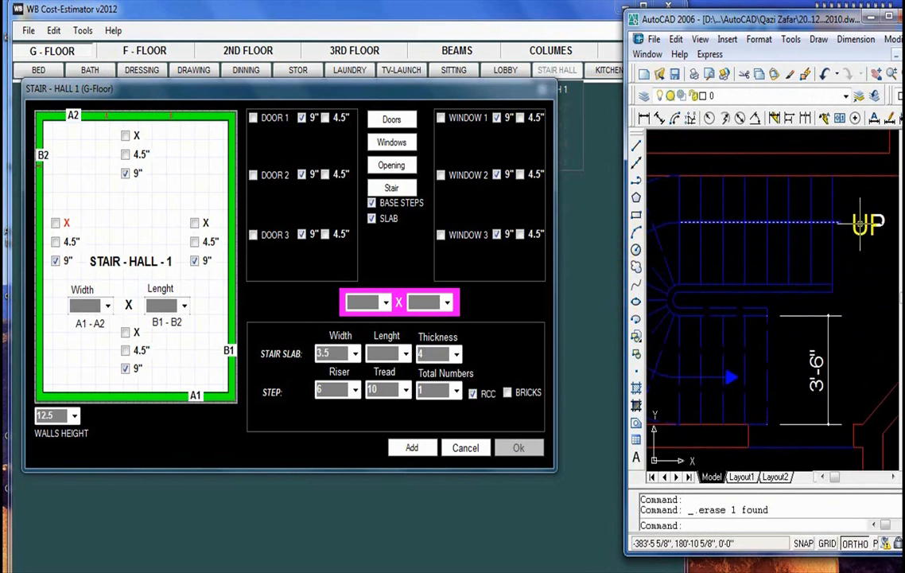
Step: Switch to WB Cost-Estimator and set the stair slab length to 20 feet for Stair Hall 1
{"action": "scroll", "coordinate": [804, 266], "scroll_direction": "down", "scroll_amount": 4}
{"action": "left_click_drag", "start_coordinate": [798, 267], "coordinate": [829, 267]}
{"action": "mouse_move", "coordinate": [813, 318]}
{"action": "left_mouse_down"}
{"action": "mouse_move", "coordinate": [796, 310]}
{"action": "mouse_move", "coordinate": [819, 284]}
{"action": "mouse_move", "coordinate": [765, 315]}
{"action": "left_mouse_up"}
{"action": "scroll", "coordinate": [795, 311], "scroll_direction": "up", "scroll_amount": 3}
{"action": "scroll", "coordinate": [698, 188], "scroll_direction": "down", "scroll_amount": 5}
{"action": "scroll", "coordinate": [801, 303], "scroll_direction": "up", "scroll_amount": 5}
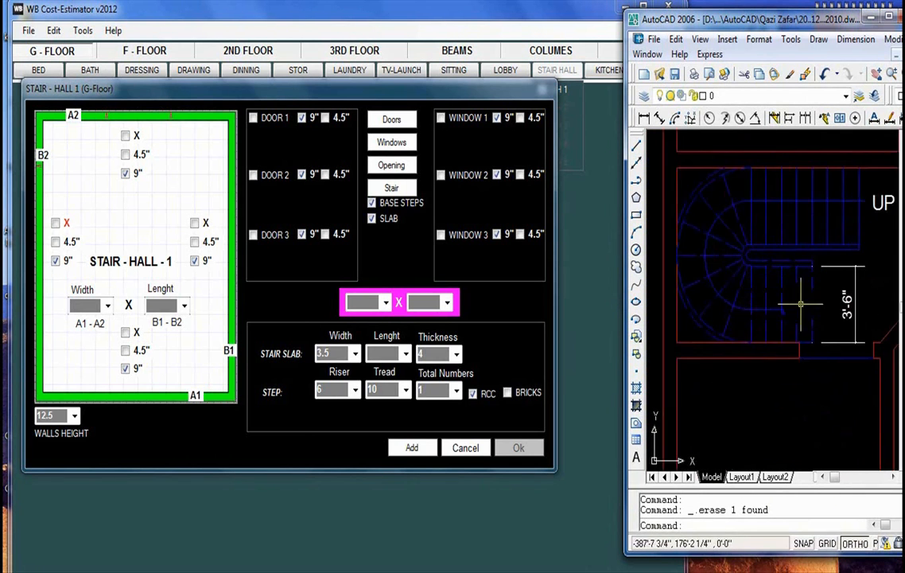
{"action": "left_click_drag", "start_coordinate": [801, 303], "coordinate": [779, 343]}
{"action": "scroll", "coordinate": [743, 242], "scroll_direction": "down", "scroll_amount": 5}
{"action": "left_click_drag", "start_coordinate": [783, 264], "coordinate": [778, 262]}
{"action": "scroll", "coordinate": [777, 261], "scroll_direction": "up", "scroll_amount": 5}
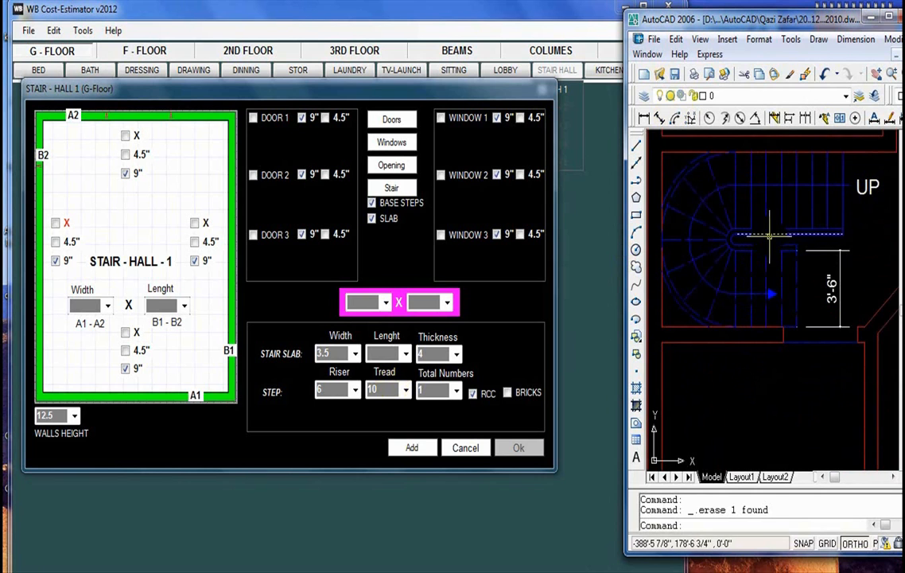
{"action": "left_click_drag", "start_coordinate": [766, 216], "coordinate": [760, 218]}
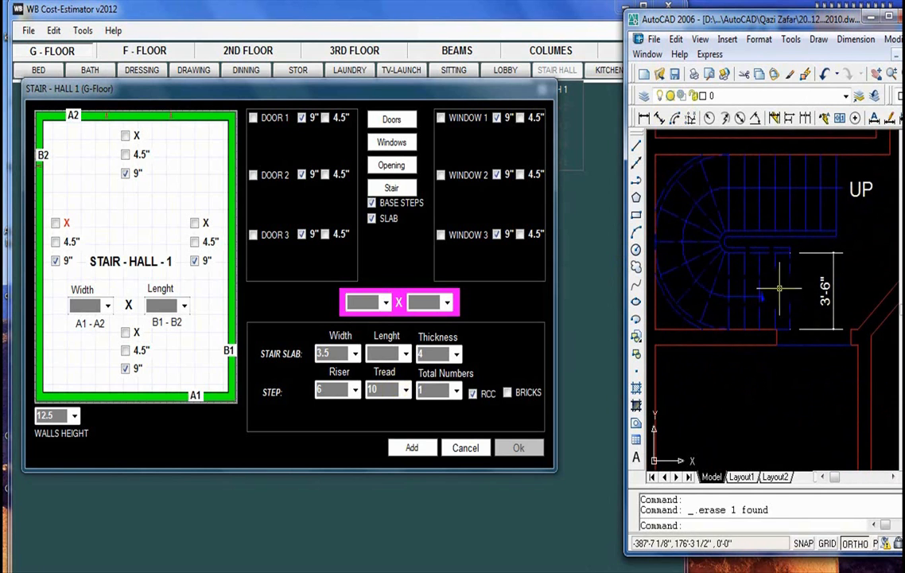
{"action": "left_click", "coordinate": [388, 360]}
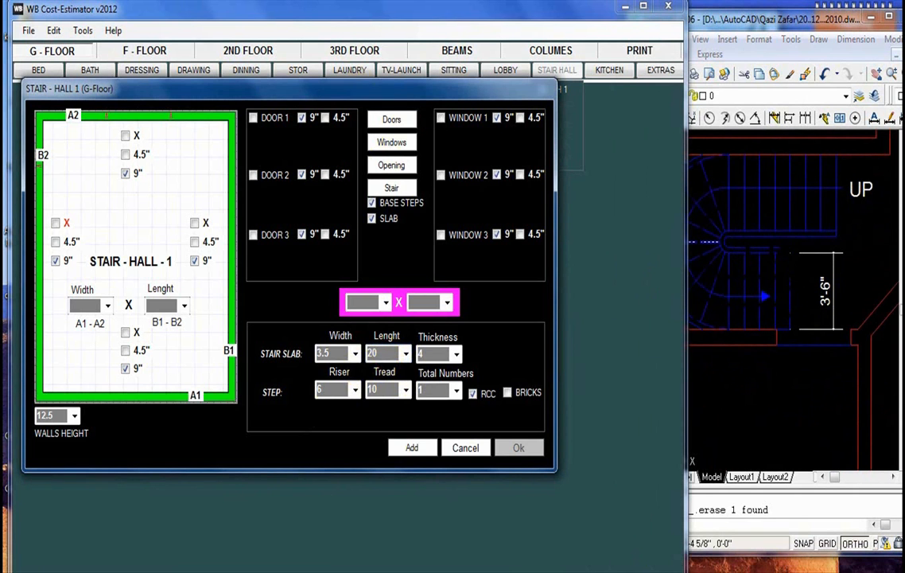
Step: Examine the full staircase in the AutoCAD floor plan and review the stair slab length options in WB Cost-Estimator
{"action": "left_click", "coordinate": [698, 91]}
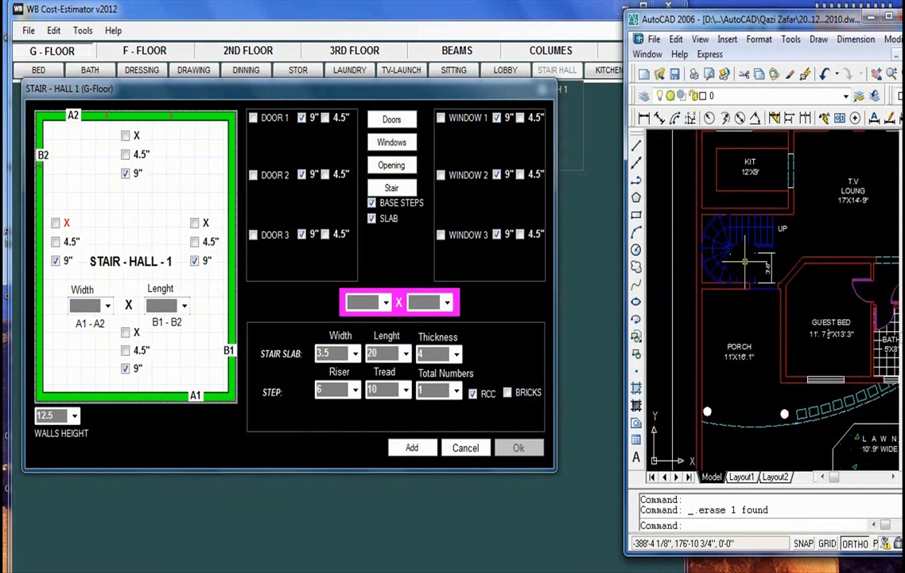
{"action": "mouse_move", "coordinate": [753, 271]}
{"action": "left_mouse_down"}
{"action": "mouse_move", "coordinate": [791, 320]}
{"action": "mouse_move", "coordinate": [758, 301]}
{"action": "left_mouse_up"}
{"action": "scroll", "coordinate": [793, 320], "scroll_direction": "down", "scroll_amount": 5}
{"action": "scroll", "coordinate": [758, 302], "scroll_direction": "up", "scroll_amount": 2}
{"action": "scroll", "coordinate": [759, 309], "scroll_direction": "up", "scroll_amount": 3}
{"action": "scroll", "coordinate": [741, 318], "scroll_direction": "down", "scroll_amount": 2}
{"action": "scroll", "coordinate": [747, 304], "scroll_direction": "up", "scroll_amount": 2}
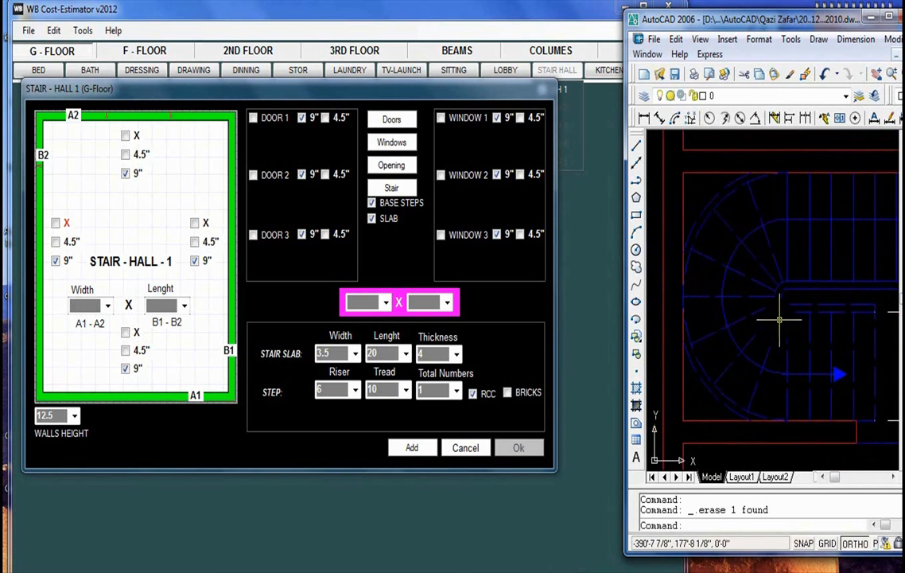
{"action": "left_click", "coordinate": [404, 352]}
{"action": "left_click", "coordinate": [720, 285]}
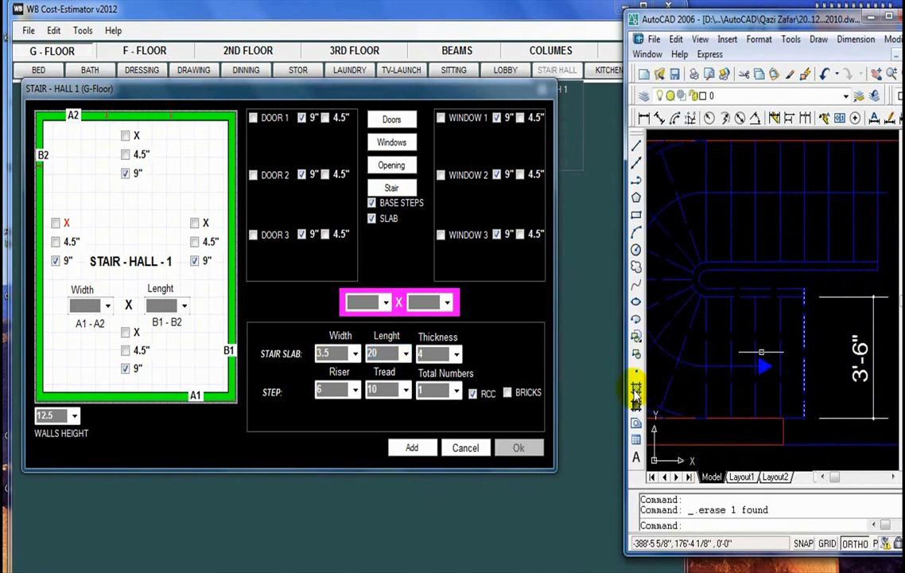
{"action": "scroll", "coordinate": [753, 277], "scroll_direction": "down", "scroll_amount": 2}
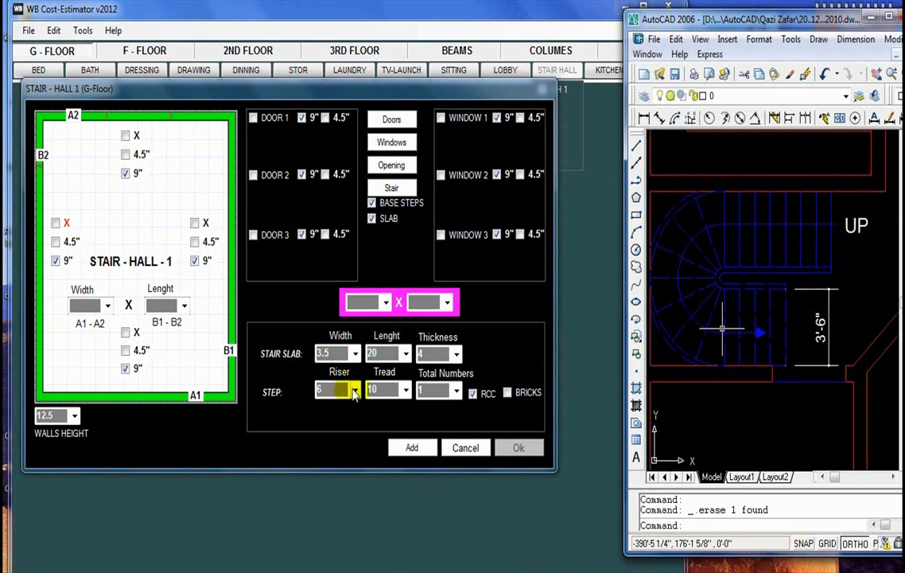
{"action": "left_click", "coordinate": [405, 355]}
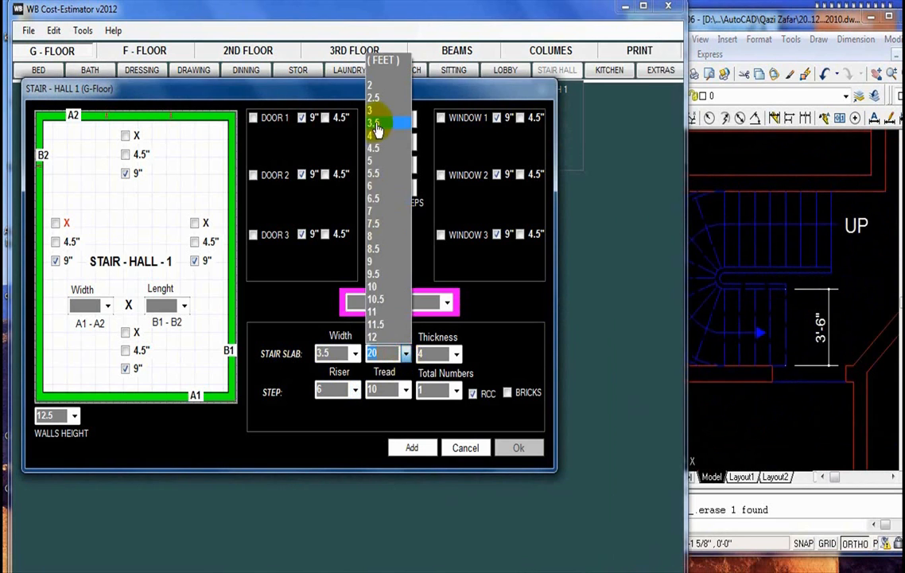
{"action": "left_click", "coordinate": [388, 357]}
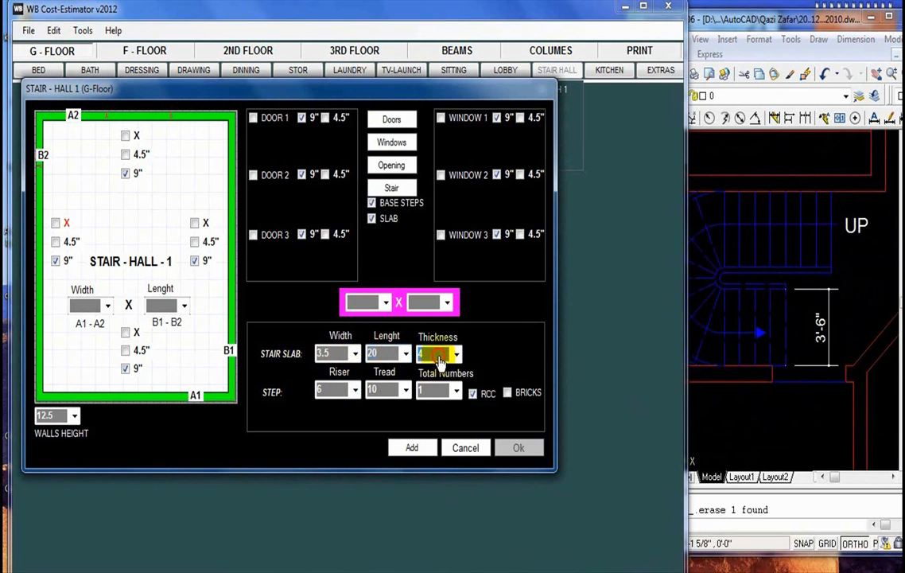
Step: Choose a stair slab thickness of 4 inches for Stair Hall 1 in WB Cost-Estimator
{"action": "left_click", "coordinate": [813, 331]}
{"action": "scroll", "coordinate": [786, 298], "scroll_direction": "up", "scroll_amount": 6}
{"action": "scroll", "coordinate": [780, 297], "scroll_direction": "down", "scroll_amount": 5}
{"action": "scroll", "coordinate": [774, 286], "scroll_direction": "up", "scroll_amount": 3}
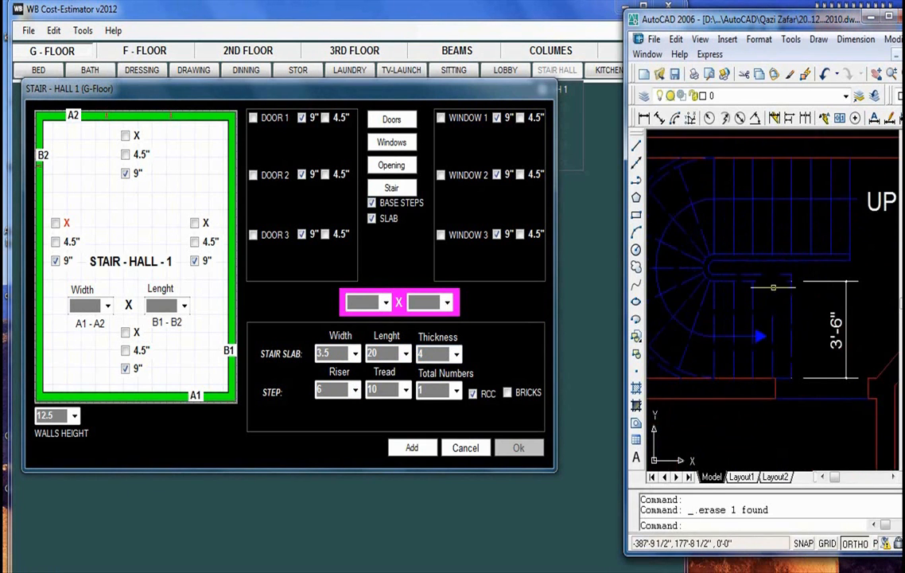
{"action": "left_click_drag", "start_coordinate": [774, 288], "coordinate": [741, 279]}
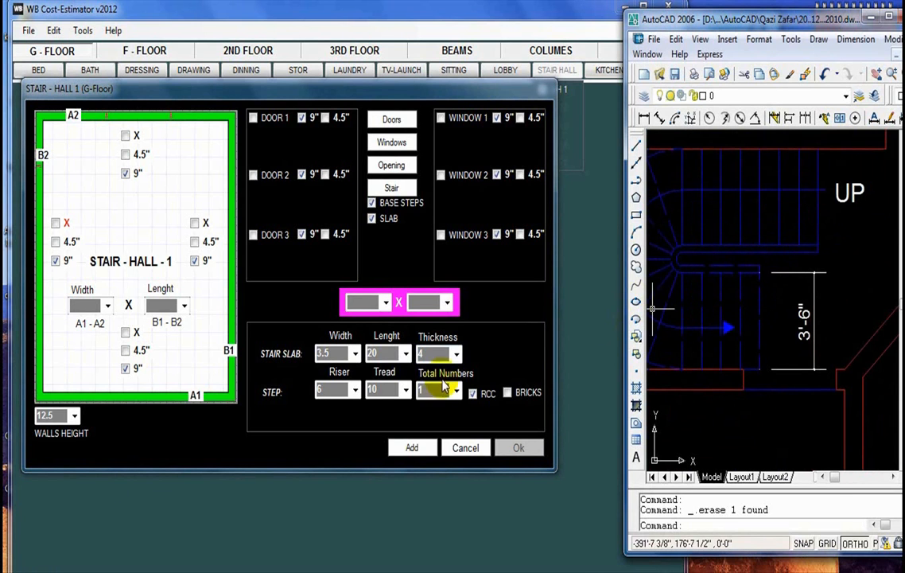
{"action": "left_click", "coordinate": [455, 353]}
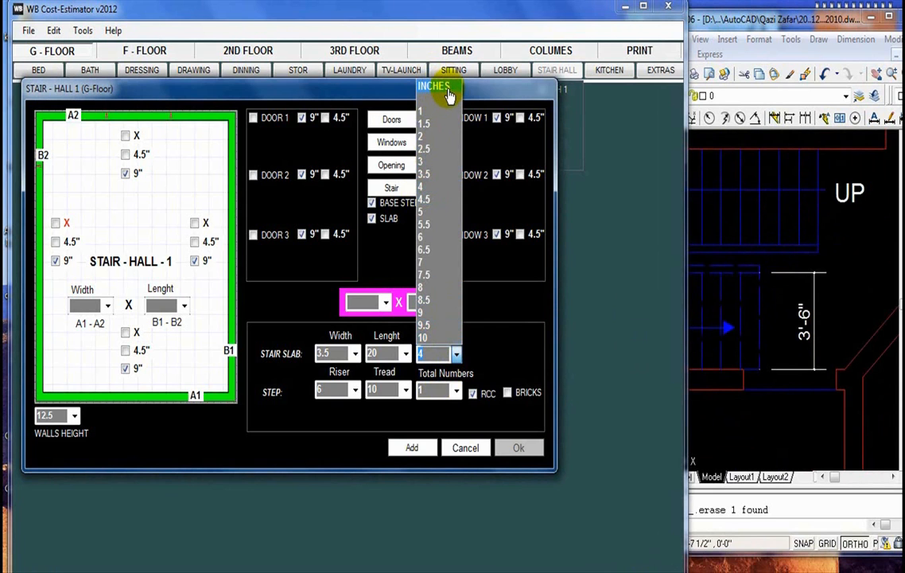
{"action": "left_click", "coordinate": [428, 195]}
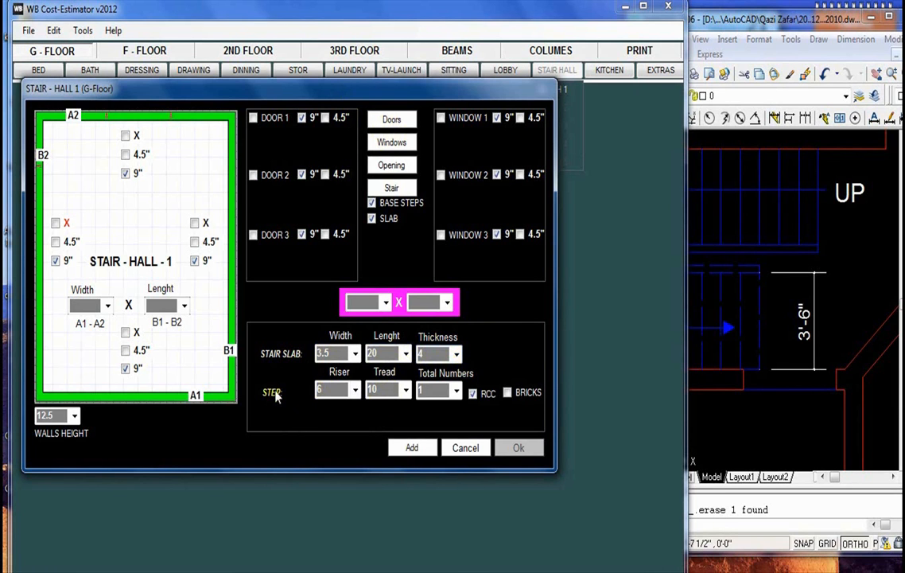
Step: Check the lower stair flight in AutoCAD and choose a step riser of 6 inches in WB Cost-Estimator
{"action": "left_click", "coordinate": [770, 335]}
{"action": "scroll", "coordinate": [770, 335], "scroll_direction": "up", "scroll_amount": 3}
{"action": "mouse_move", "coordinate": [818, 290]}
{"action": "left_mouse_down"}
{"action": "mouse_move", "coordinate": [840, 315]}
{"action": "mouse_move", "coordinate": [779, 305]}
{"action": "mouse_move", "coordinate": [879, 328]}
{"action": "left_mouse_up"}
{"action": "scroll", "coordinate": [767, 301], "scroll_direction": "up", "scroll_amount": 3}
{"action": "scroll", "coordinate": [808, 324], "scroll_direction": "down", "scroll_amount": 4}
{"action": "left_click_drag", "start_coordinate": [808, 324], "coordinate": [766, 301]}
{"action": "scroll", "coordinate": [839, 310], "scroll_direction": "up", "scroll_amount": 3}
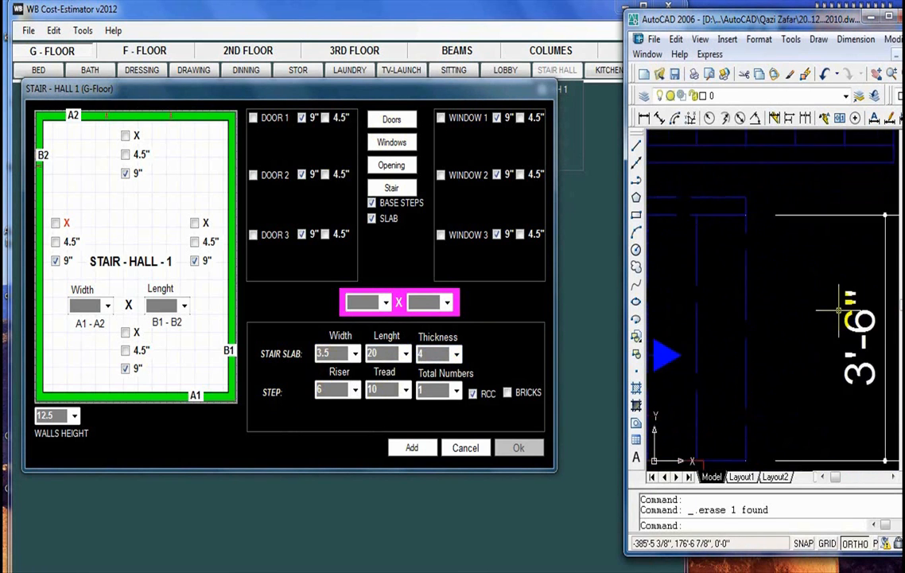
{"action": "left_click_drag", "start_coordinate": [840, 310], "coordinate": [759, 292]}
{"action": "scroll", "coordinate": [805, 356], "scroll_direction": "down", "scroll_amount": 2}
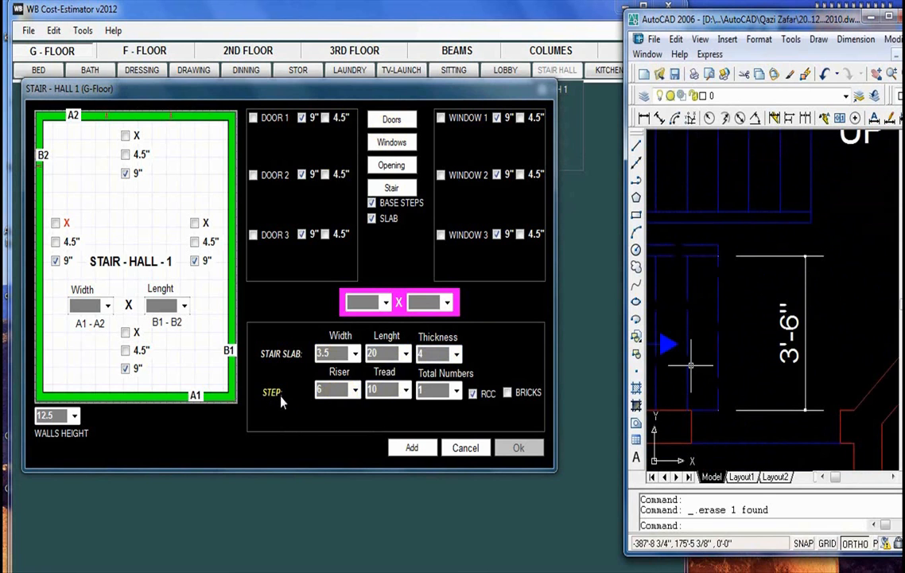
{"action": "scroll", "coordinate": [358, 399], "scroll_direction": "up", "scroll_amount": 2}
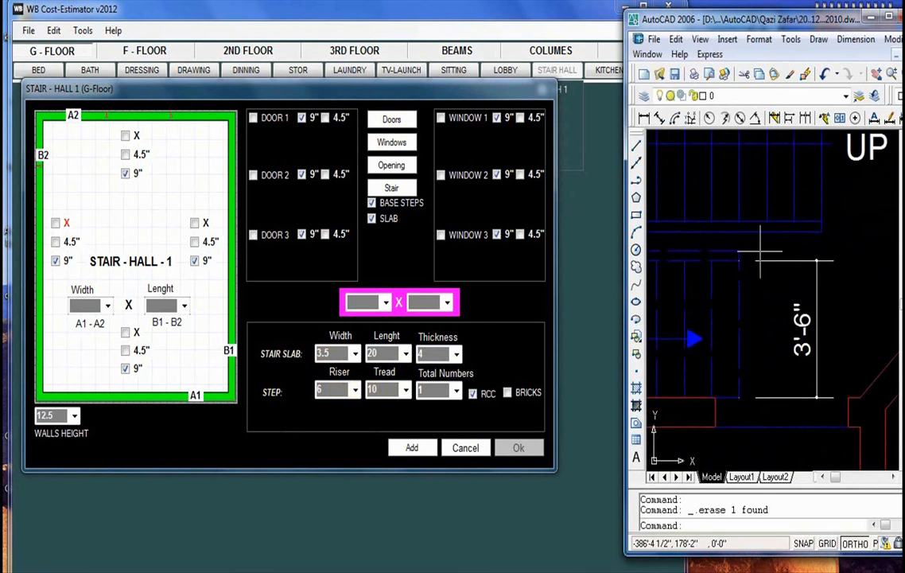
{"action": "left_click", "coordinate": [354, 393]}
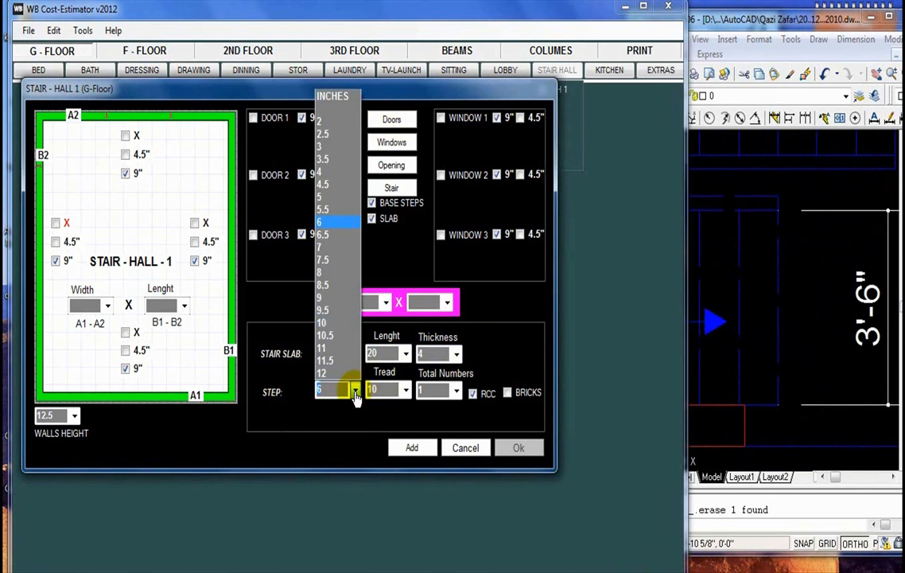
{"action": "left_click", "coordinate": [328, 223]}
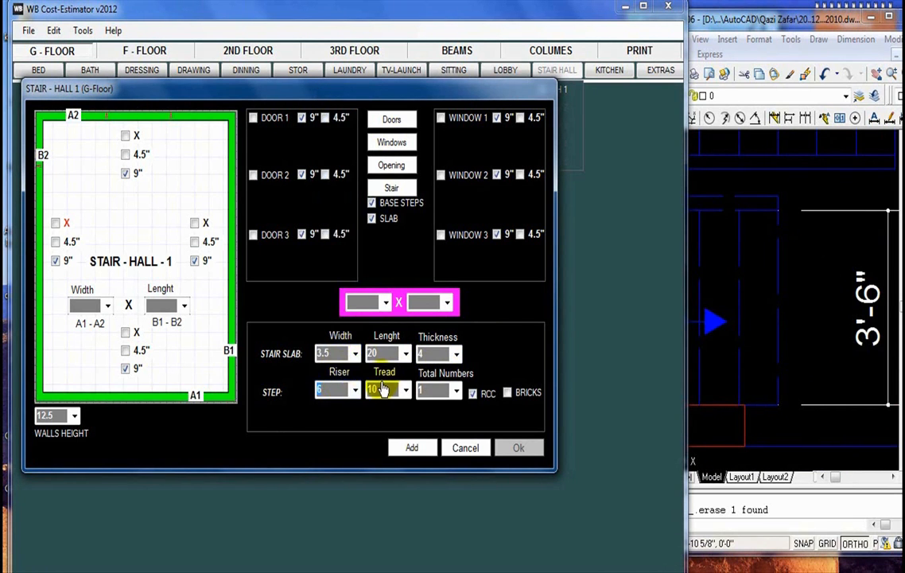
Step: Switch to AutoCAD and place a horizontal linear dimension across the end tread of the lower stair flight
{"action": "left_click", "coordinate": [812, 348]}
{"action": "scroll", "coordinate": [778, 280], "scroll_direction": "up", "scroll_amount": 2}
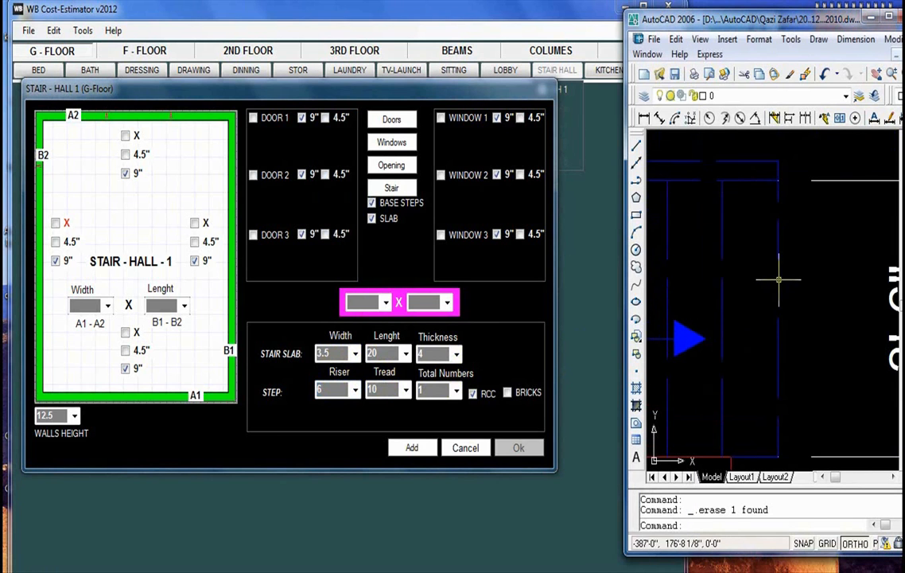
{"action": "left_click", "coordinate": [645, 118]}
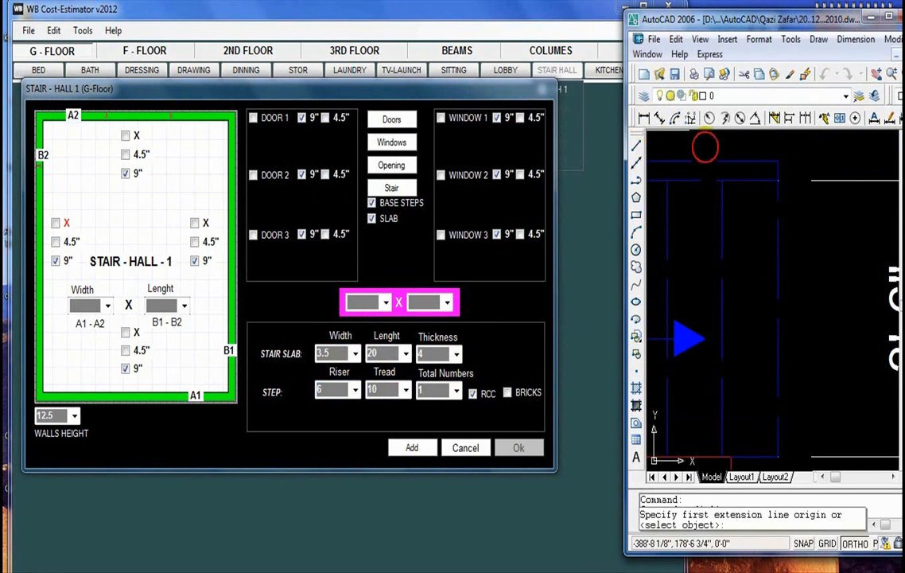
{"action": "left_click", "coordinate": [778, 181]}
{"action": "left_click", "coordinate": [722, 181]}
{"action": "left_click", "coordinate": [752, 145]}
{"action": "left_click_drag", "start_coordinate": [760, 154], "coordinate": [778, 301]}
{"action": "scroll", "coordinate": [778, 298], "scroll_direction": "down", "scroll_amount": 3}
{"action": "scroll", "coordinate": [740, 293], "scroll_direction": "up", "scroll_amount": 3}
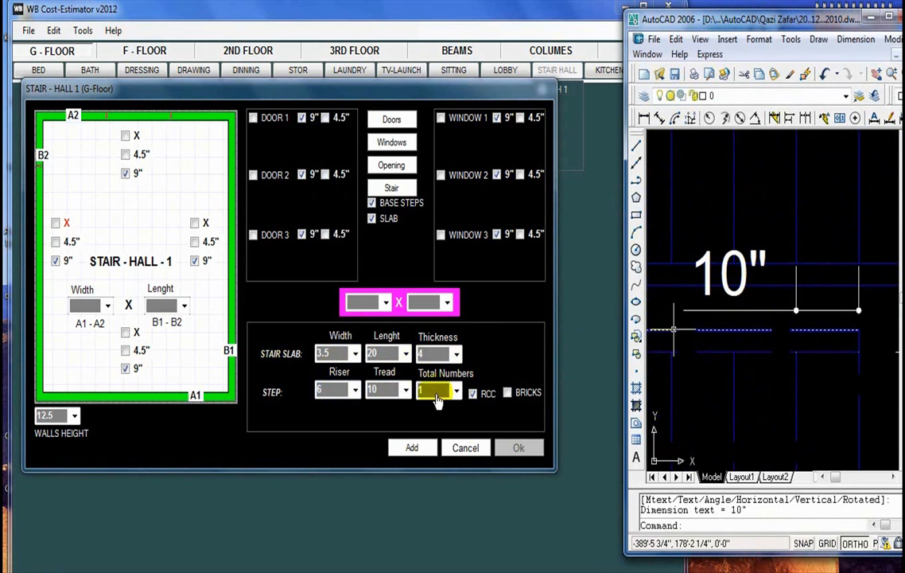
Step: Switch to WB Cost-Estimator and set the step tread to 10 inches for Stair Hall 1
{"action": "left_click", "coordinate": [406, 389]}
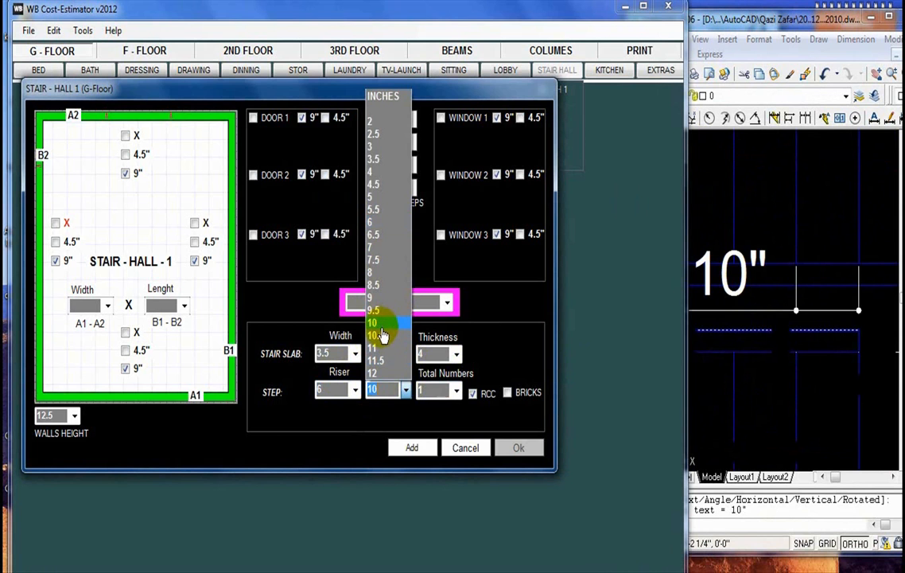
{"action": "left_click", "coordinate": [380, 334]}
{"action": "left_click", "coordinate": [406, 389]}
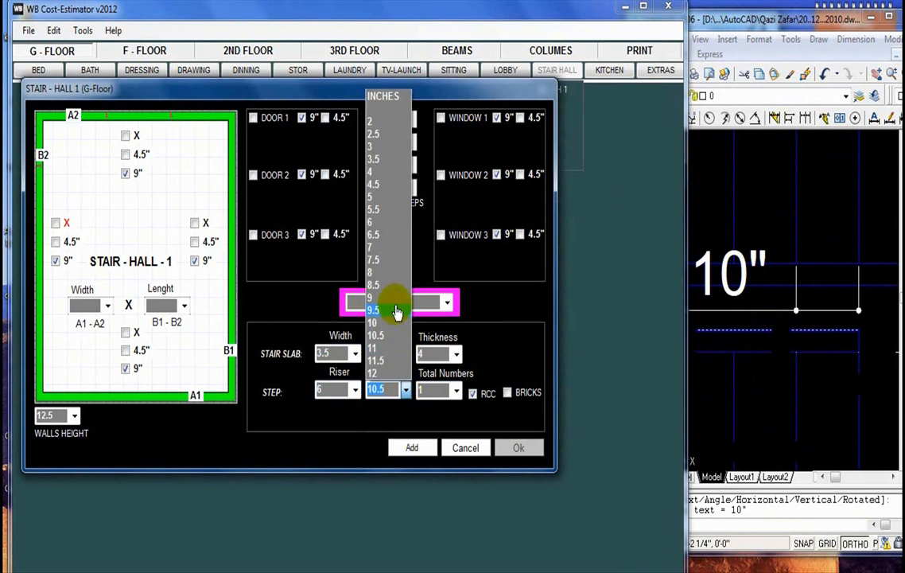
{"action": "left_click", "coordinate": [381, 324]}
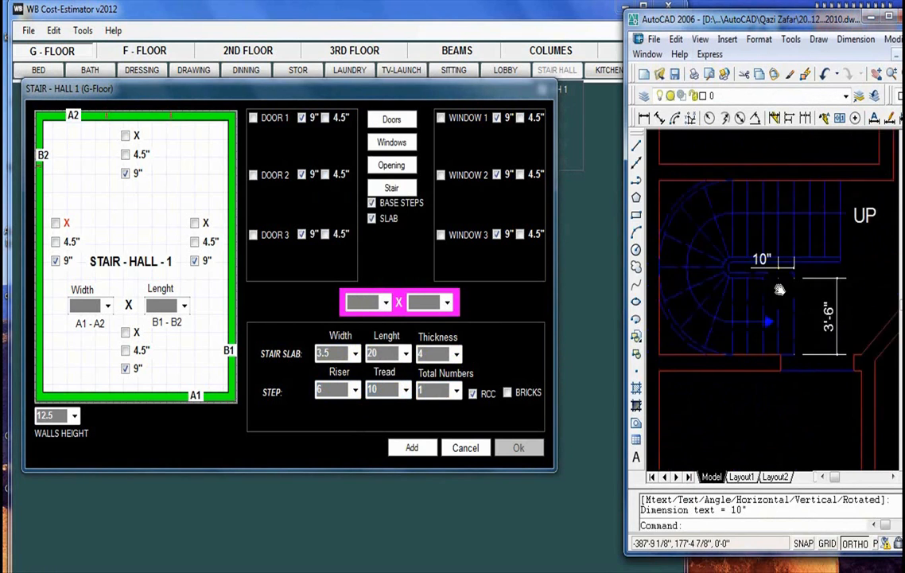
{"action": "scroll", "coordinate": [770, 312], "scroll_direction": "up", "scroll_amount": 2}
{"action": "scroll", "coordinate": [767, 306], "scroll_direction": "down", "scroll_amount": 3}
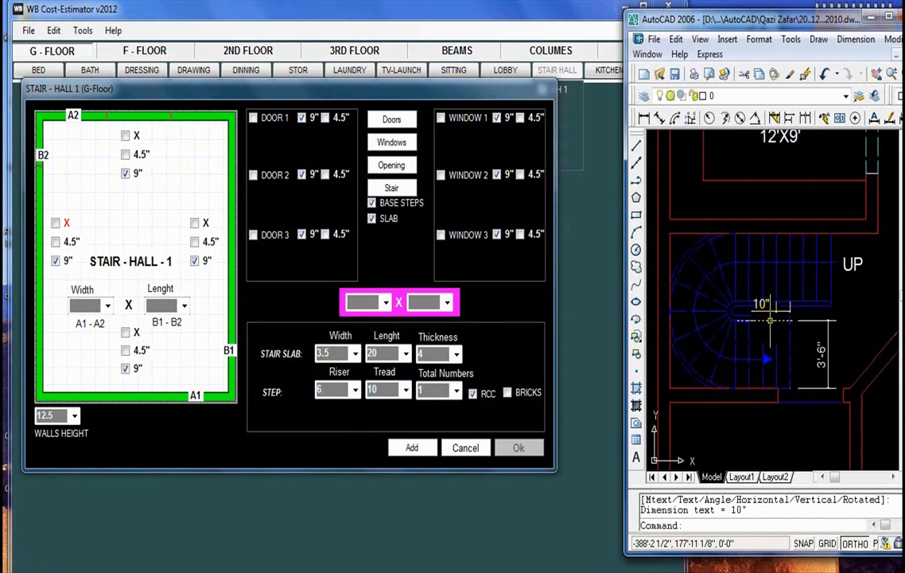
{"action": "scroll", "coordinate": [783, 315], "scroll_direction": "up", "scroll_amount": 3}
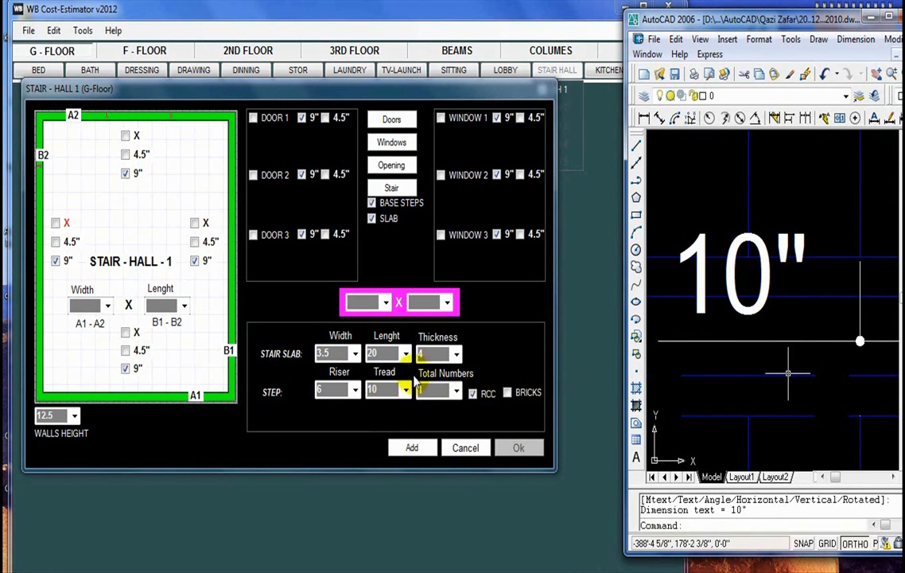
{"action": "left_click", "coordinate": [458, 388]}
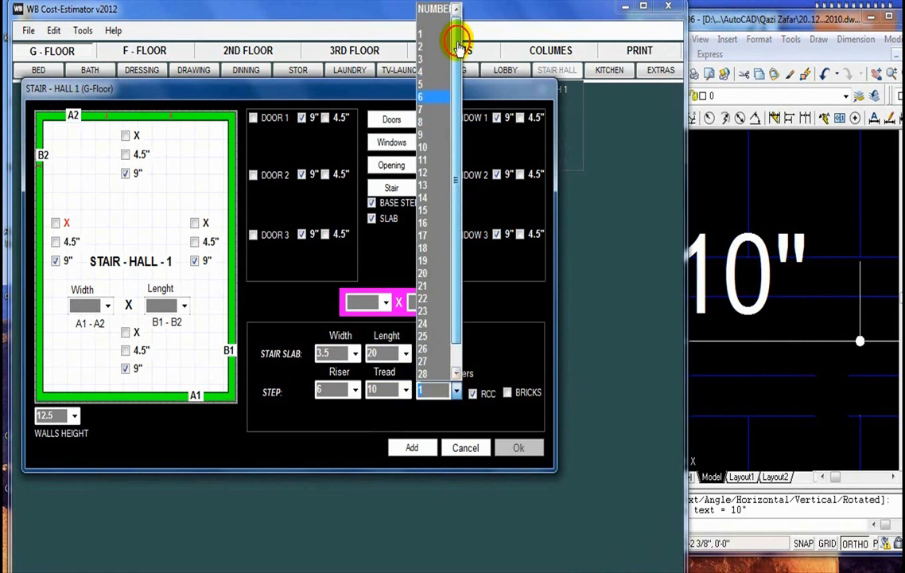
{"action": "left_click", "coordinate": [405, 35]}
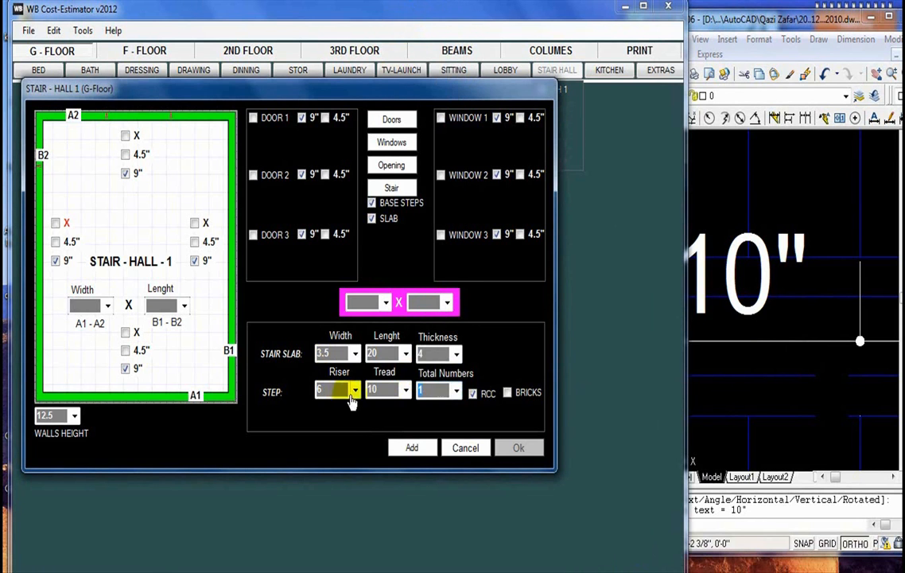
Step: Switch to AutoCAD and examine the staircase plan to work out its total number of steps
{"action": "left_click", "coordinate": [768, 330]}
{"action": "scroll", "coordinate": [770, 334], "scroll_direction": "down", "scroll_amount": 8}
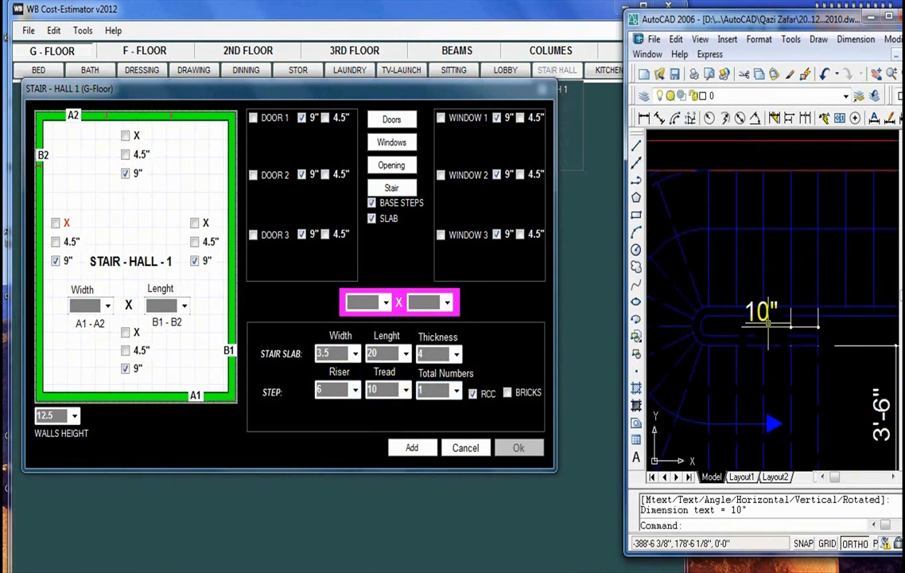
{"action": "scroll", "coordinate": [772, 350], "scroll_direction": "up", "scroll_amount": 4}
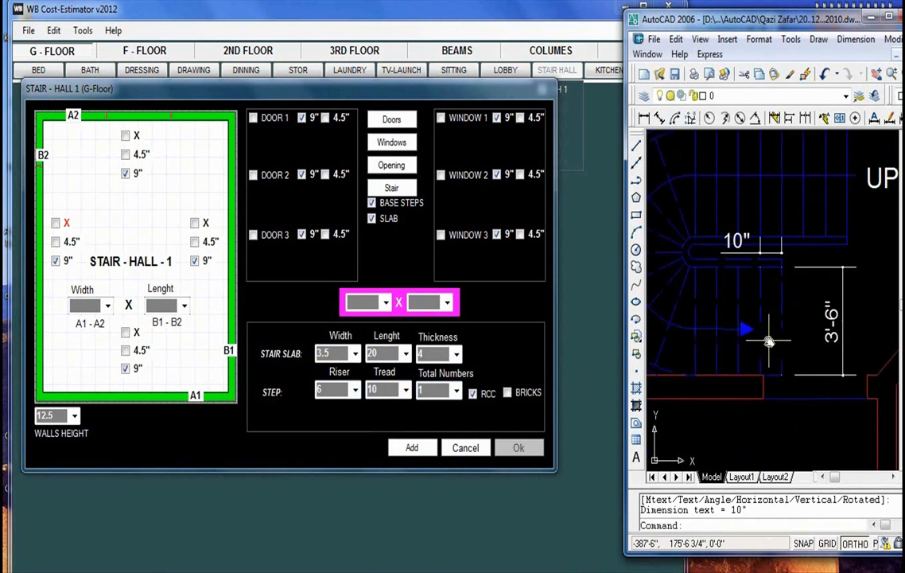
{"action": "scroll", "coordinate": [771, 343], "scroll_direction": "down", "scroll_amount": 5}
{"action": "scroll", "coordinate": [767, 288], "scroll_direction": "up", "scroll_amount": 3}
{"action": "scroll", "coordinate": [765, 302], "scroll_direction": "down", "scroll_amount": 2}
{"action": "scroll", "coordinate": [765, 310], "scroll_direction": "up", "scroll_amount": 2}
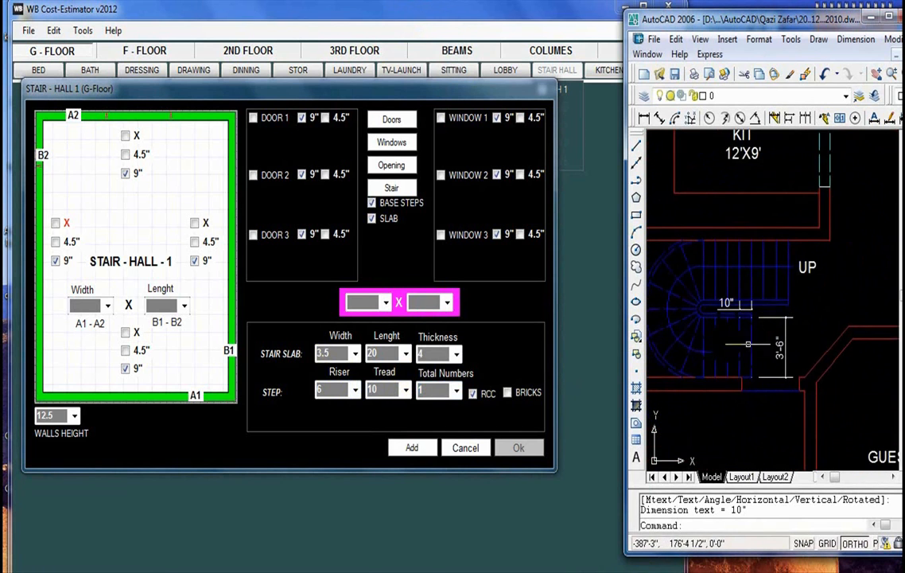
{"action": "scroll", "coordinate": [796, 334], "scroll_direction": "down", "scroll_amount": 2}
{"action": "scroll", "coordinate": [806, 342], "scroll_direction": "up", "scroll_amount": 2}
{"action": "scroll", "coordinate": [805, 344], "scroll_direction": "up", "scroll_amount": 3}
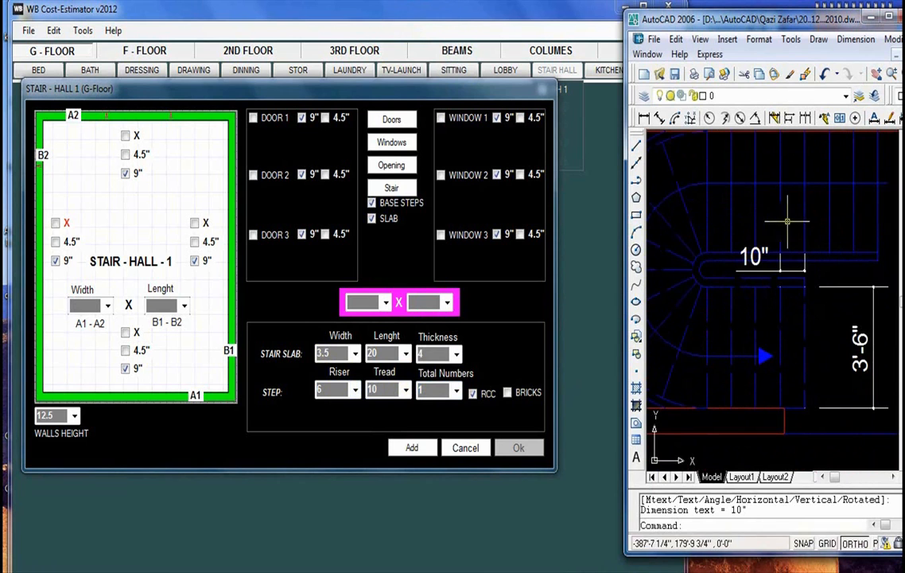
{"action": "scroll", "coordinate": [815, 292], "scroll_direction": "down", "scroll_amount": 3}
{"action": "scroll", "coordinate": [815, 293], "scroll_direction": "up", "scroll_amount": 3}
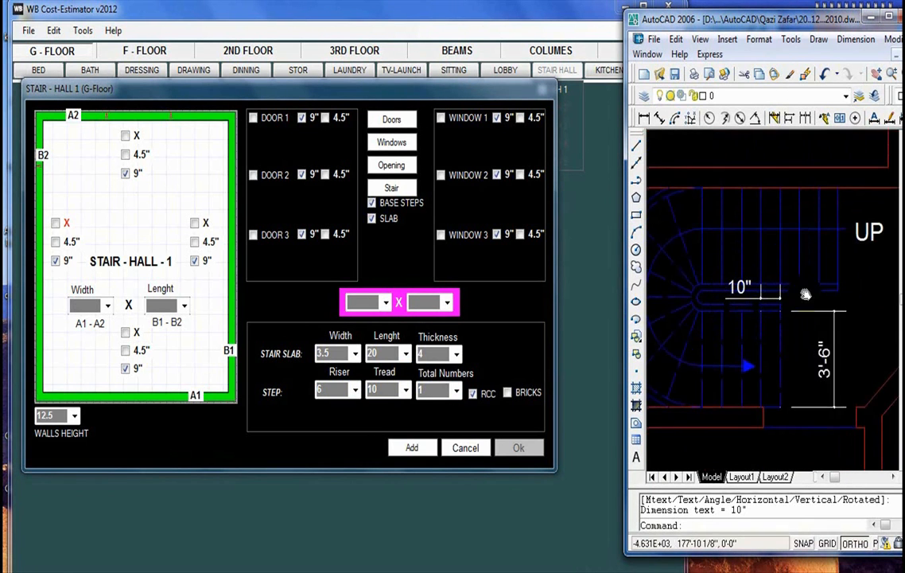
Step: Switch to WB Cost-Estimator and set the total number of steps to 19 for Stair Hall 1
{"action": "left_click", "coordinate": [456, 390]}
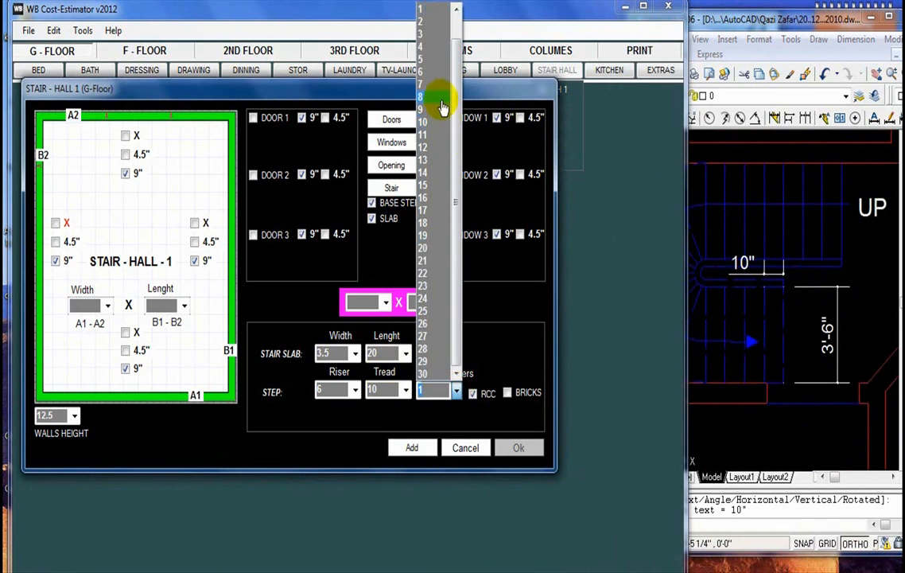
{"action": "left_click", "coordinate": [432, 241]}
{"action": "left_click_drag", "start_coordinate": [359, 94], "coordinate": [360, 84]}
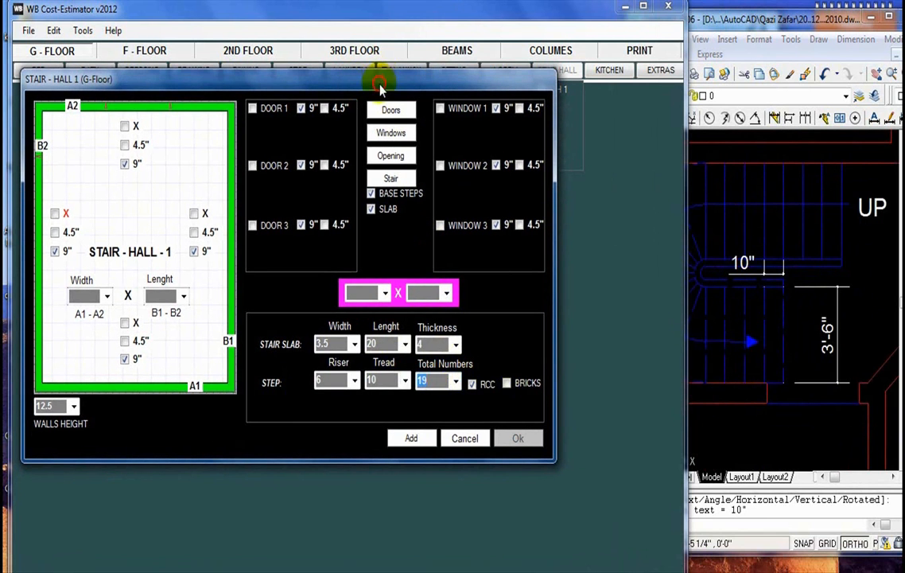
{"action": "left_click_drag", "start_coordinate": [384, 82], "coordinate": [371, 70]}
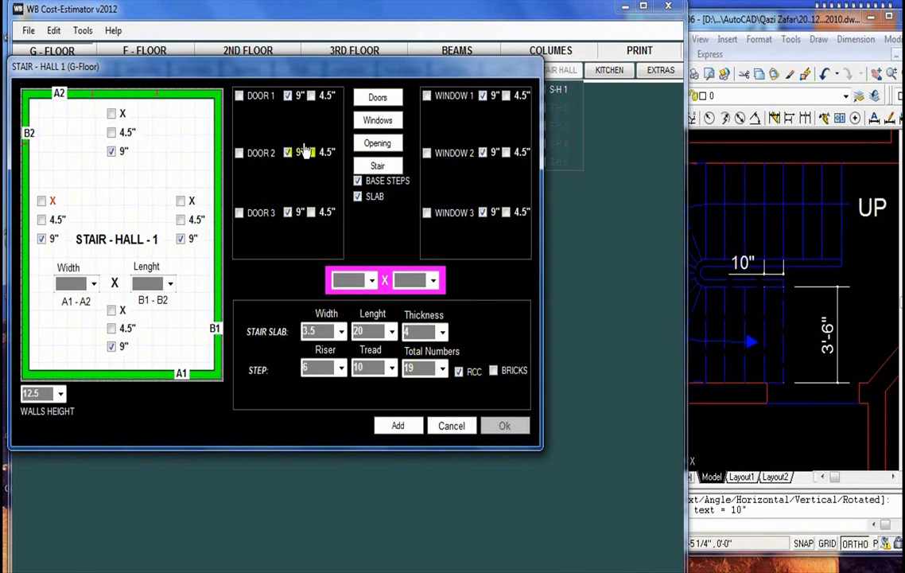
{"action": "left_click_drag", "start_coordinate": [322, 71], "coordinate": [353, 72]}
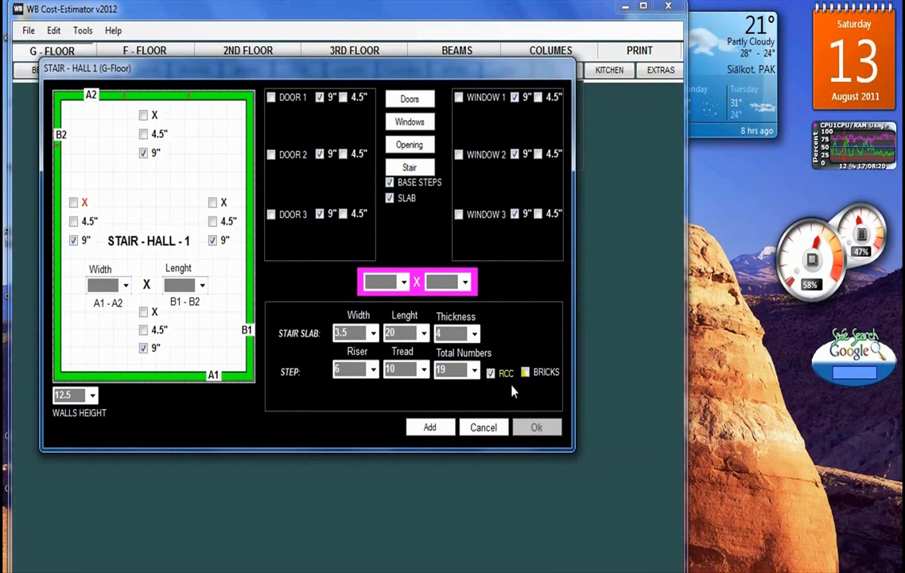
Step: Add the ground-floor Stair Hall 1 data to the estimate and confirm the entry
{"action": "left_click", "coordinate": [427, 433]}
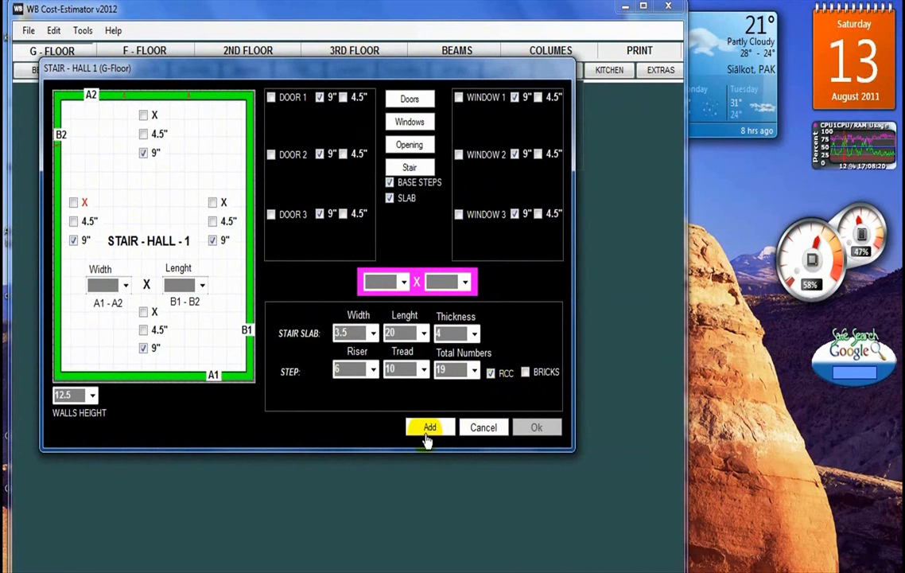
{"action": "left_click", "coordinate": [427, 433]}
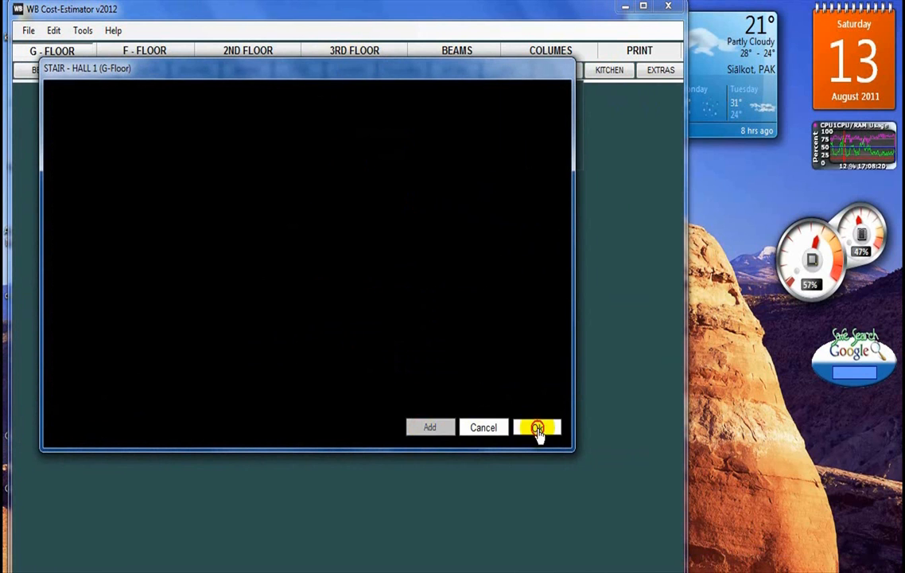
{"action": "left_click", "coordinate": [538, 428]}
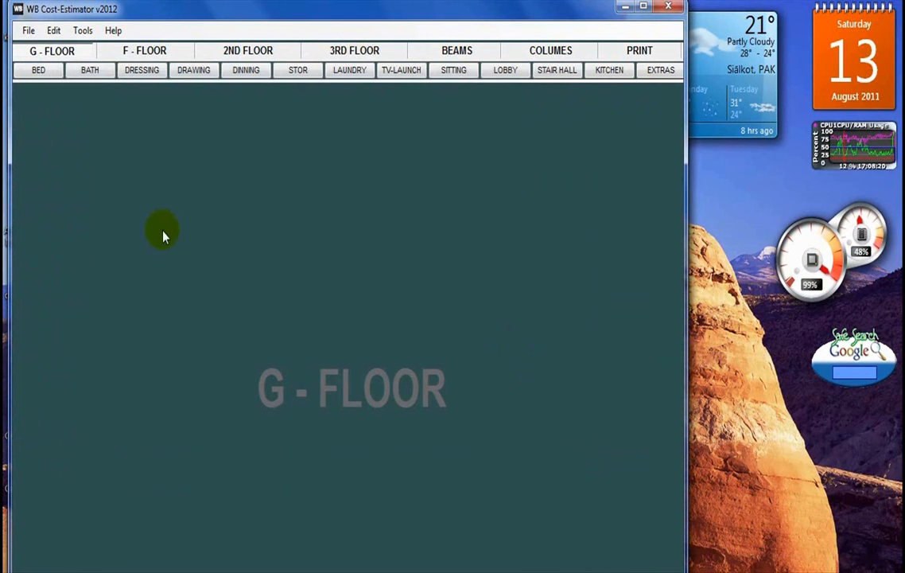
Step: Maximize the estimator window and select Bed 1 on the first floor
{"action": "left_click_drag", "start_coordinate": [222, 12], "coordinate": [255, 13]}
{"action": "left_click", "coordinate": [676, 8]}
{"action": "left_click", "coordinate": [137, 44]}
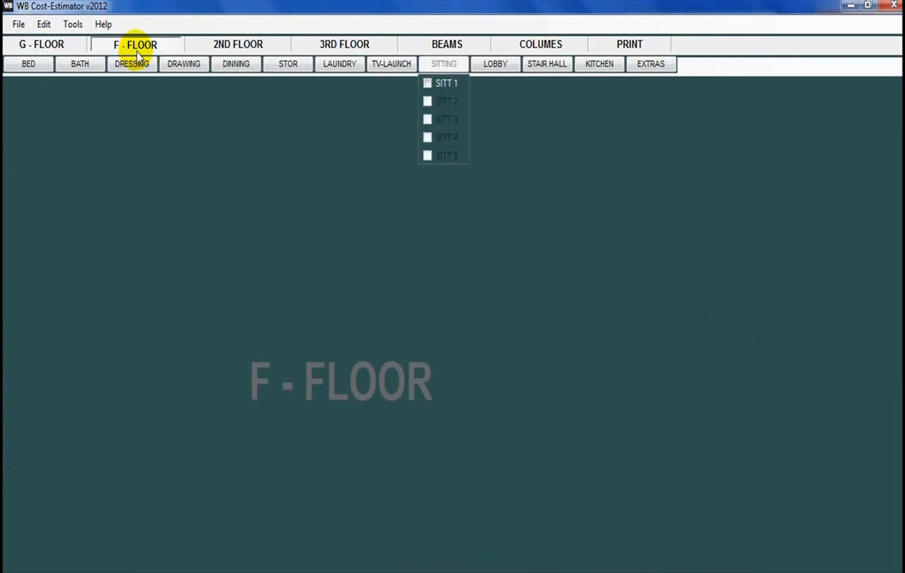
{"action": "left_click", "coordinate": [32, 68]}
{"action": "left_click", "coordinate": [27, 86]}
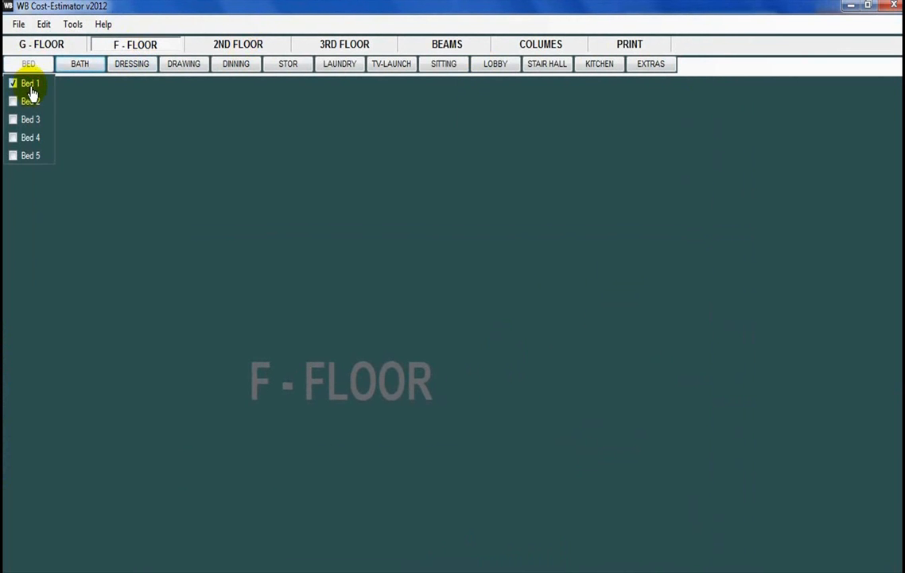
Step: Open the data form for Stair Hall 1 on the first floor
{"action": "left_click", "coordinate": [547, 65]}
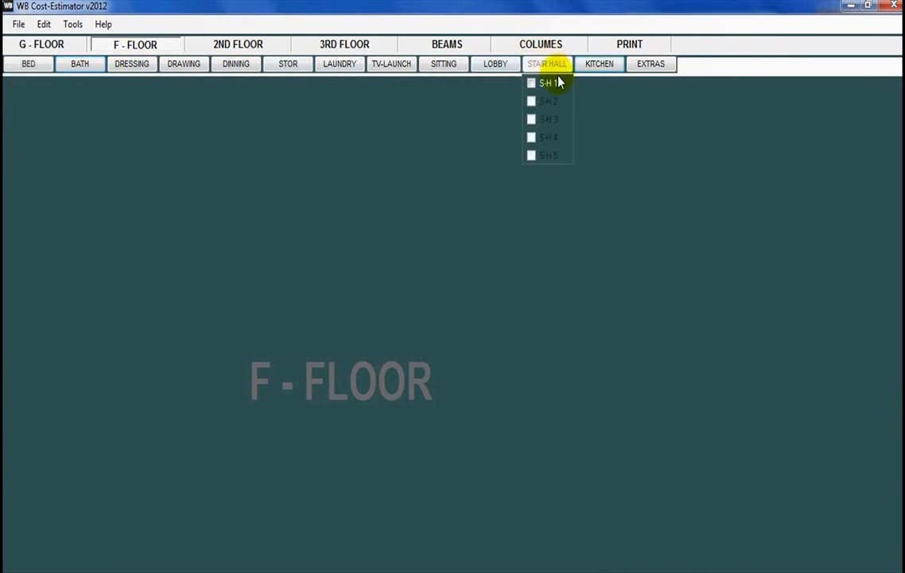
{"action": "left_click", "coordinate": [531, 83]}
{"action": "left_click_drag", "start_coordinate": [303, 193], "coordinate": [349, 136]}
Step: Show the doors, windows, opening and stair inputs for the first-floor Stair Hall 1
{"action": "left_click", "coordinate": [425, 152]}
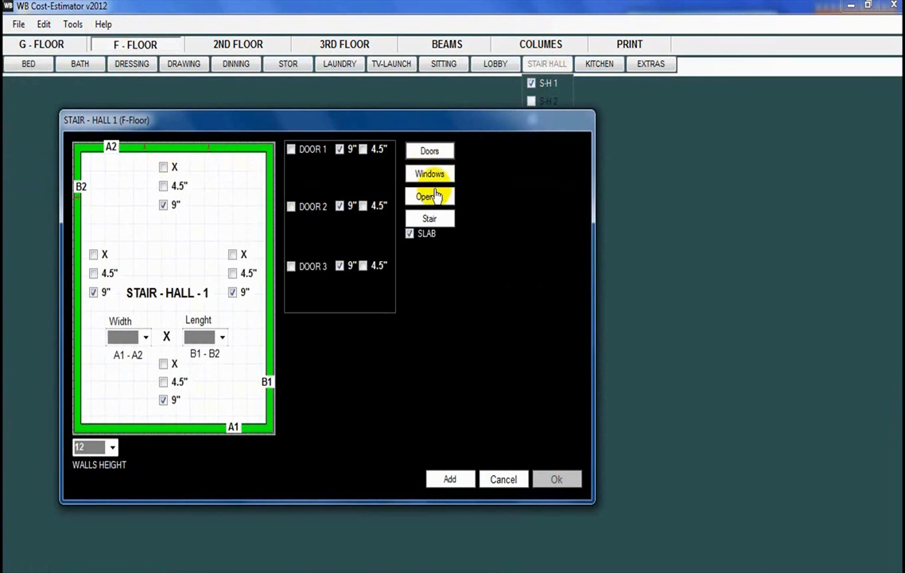
{"action": "left_click", "coordinate": [430, 173]}
{"action": "left_click", "coordinate": [430, 196]}
{"action": "left_click", "coordinate": [429, 220]}
{"action": "left_click_drag", "start_coordinate": [303, 111], "coordinate": [287, 87]}
{"action": "left_click", "coordinate": [414, 402]}
{"action": "mouse_move", "coordinate": [410, 91]}
{"action": "left_mouse_down"}
{"action": "mouse_move", "coordinate": [441, 93]}
{"action": "mouse_move", "coordinate": [424, 92]}
{"action": "left_mouse_up"}
{"action": "left_click", "coordinate": [60, 47]}
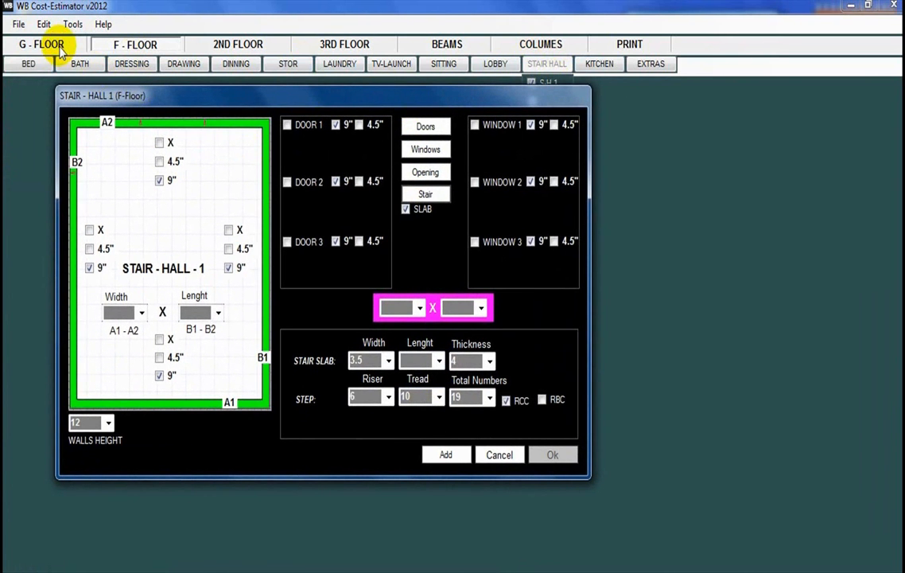
Step: Keep the step tread at 10 inches and choose 19 total steps for the first-floor Stair Hall 1
{"action": "left_click_drag", "start_coordinate": [345, 97], "coordinate": [322, 99]}
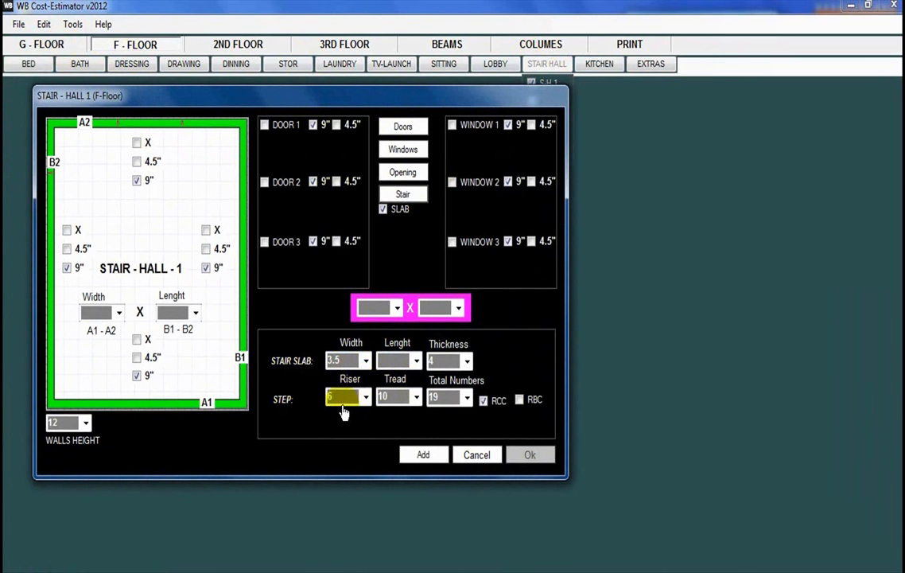
{"action": "left_click", "coordinate": [414, 397]}
{"action": "left_click", "coordinate": [394, 339]}
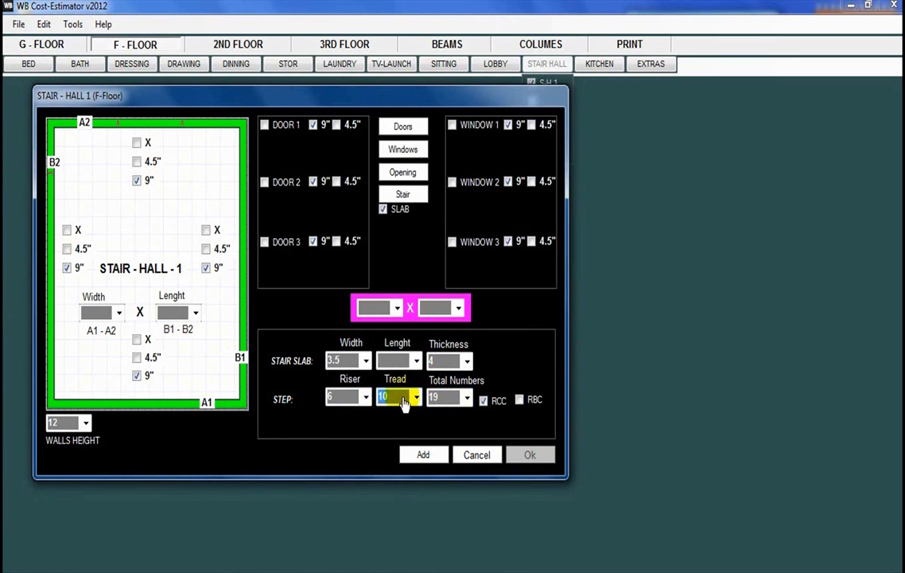
{"action": "mouse_move", "coordinate": [329, 97]}
{"action": "left_mouse_down"}
{"action": "mouse_move", "coordinate": [366, 107]}
{"action": "mouse_move", "coordinate": [321, 97]}
{"action": "left_mouse_up"}
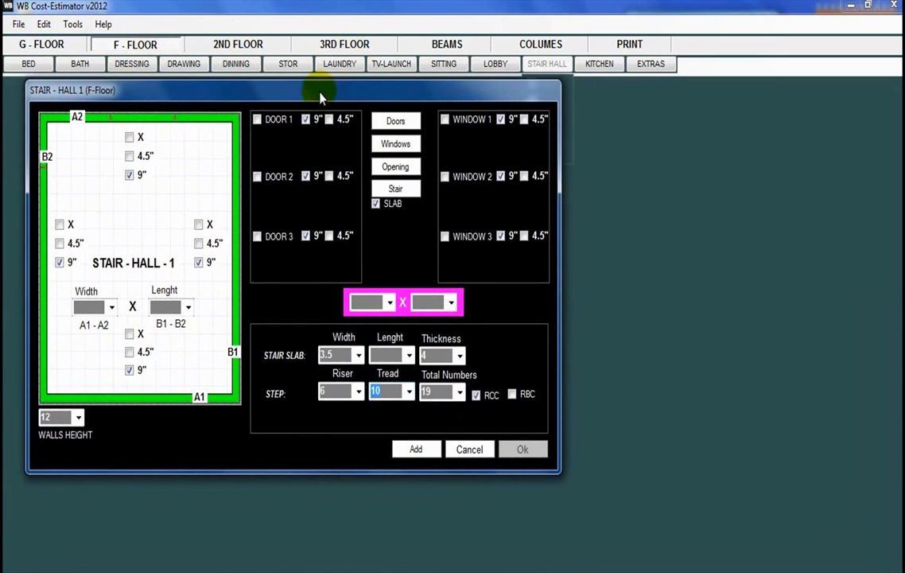
{"action": "left_click", "coordinate": [460, 393]}
{"action": "left_click", "coordinate": [436, 240]}
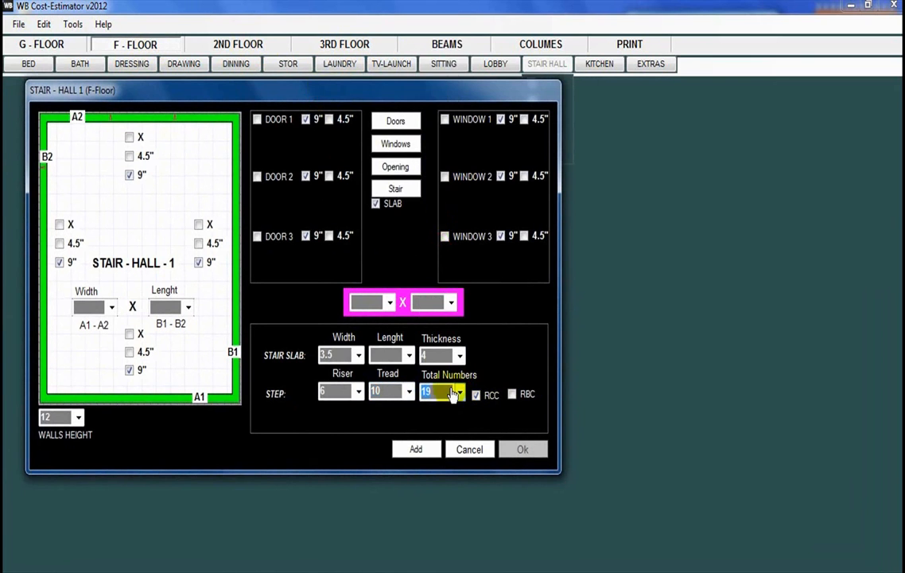
{"action": "left_click_drag", "start_coordinate": [412, 100], "coordinate": [405, 106]}
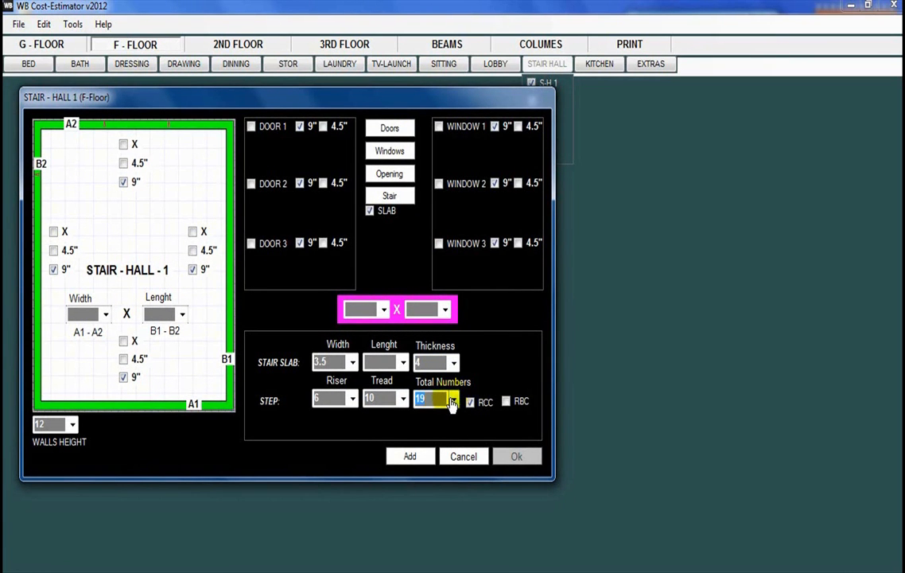
Step: Set the stair slab length to 20 feet for the first-floor Stair Hall 1
{"action": "left_click_drag", "start_coordinate": [385, 97], "coordinate": [384, 87]}
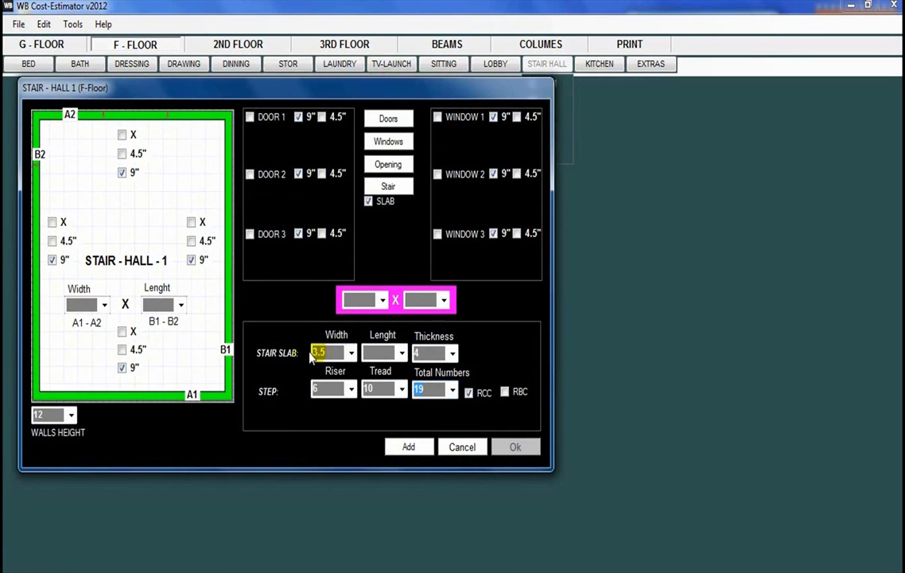
{"action": "left_click", "coordinate": [397, 353]}
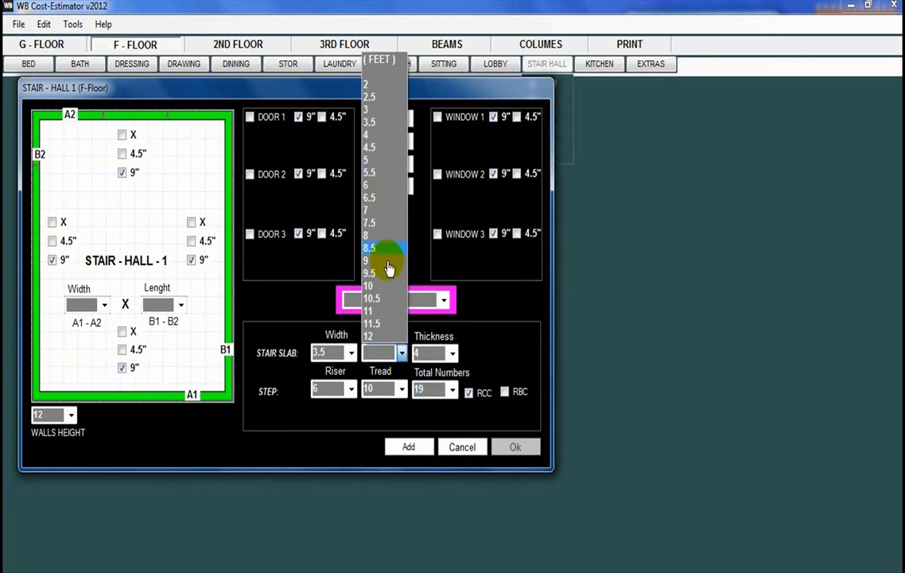
{"action": "left_click", "coordinate": [376, 354]}
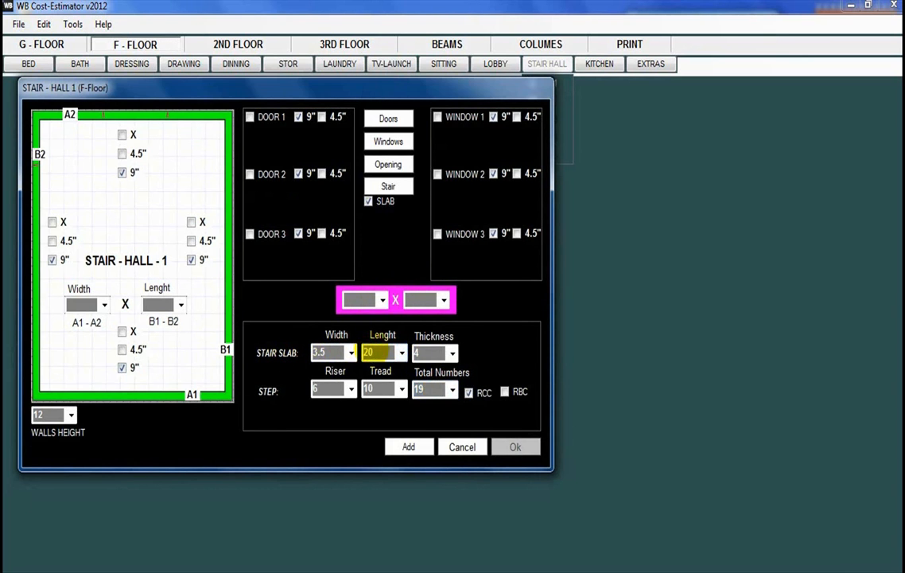
Step: Add the first-floor Stair Hall 1 data to the estimate and confirm the entry
{"action": "left_click_drag", "start_coordinate": [251, 92], "coordinate": [248, 91]}
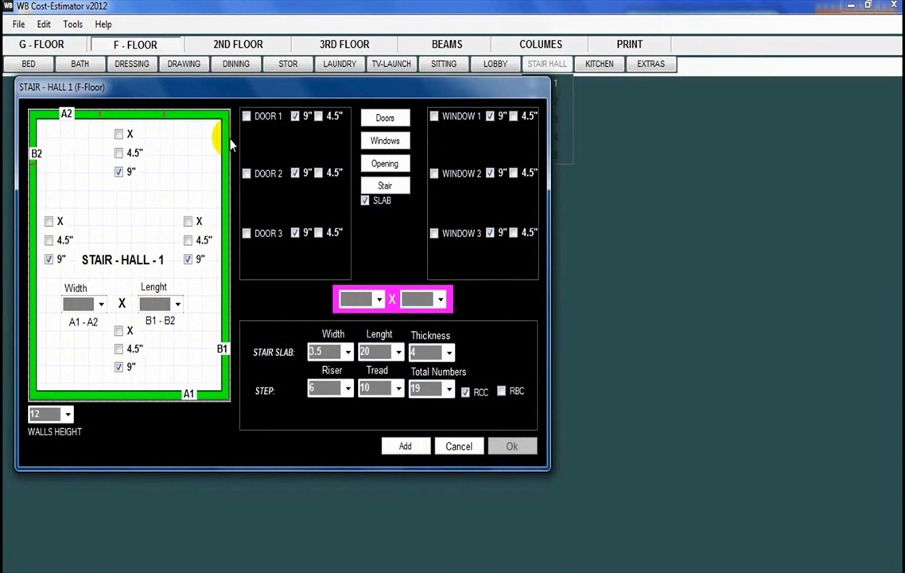
{"action": "left_click_drag", "start_coordinate": [171, 93], "coordinate": [477, 105]}
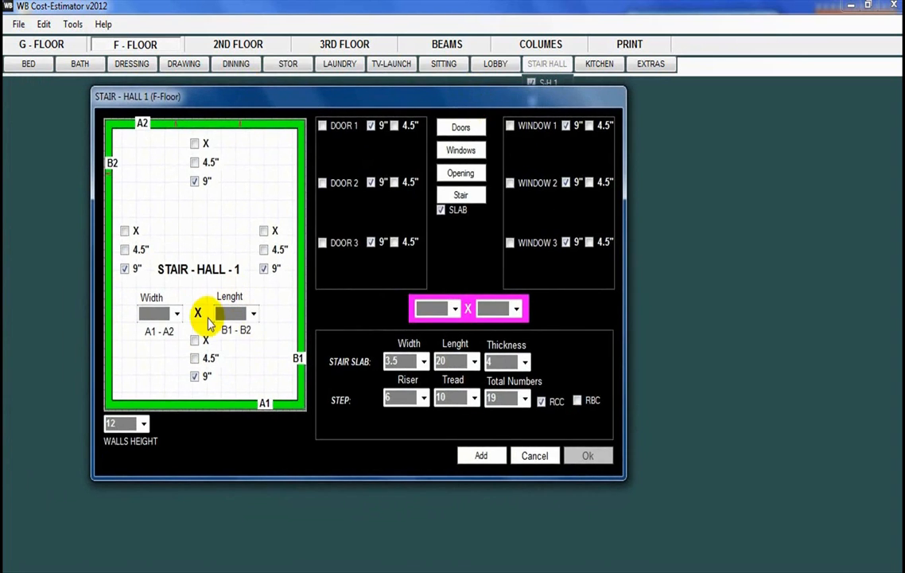
{"action": "left_click", "coordinate": [480, 451]}
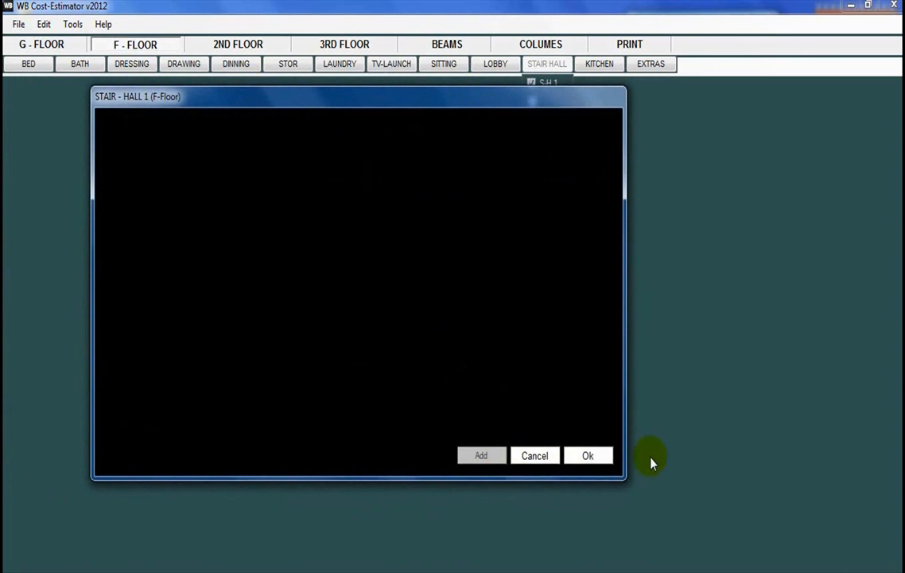
{"action": "left_click", "coordinate": [604, 457]}
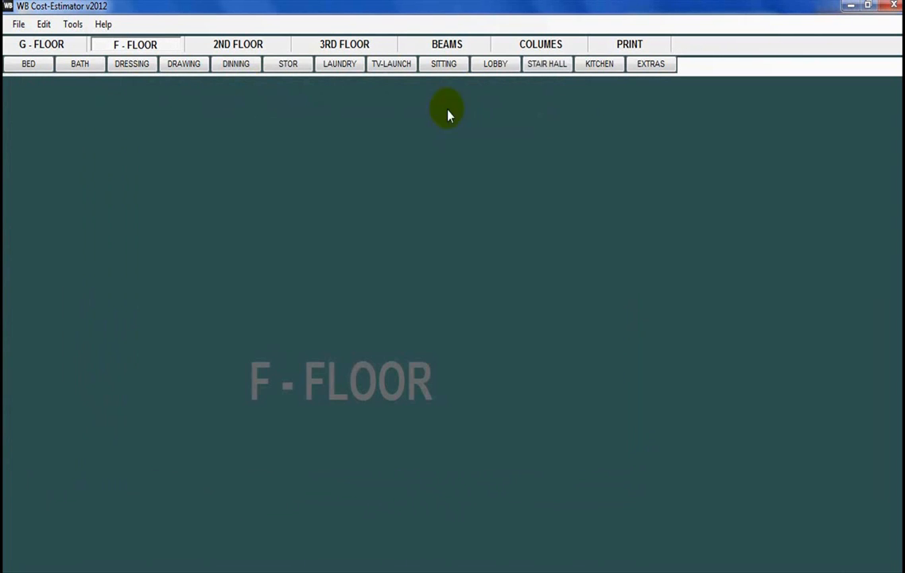
Step: Go to the beams category and open the data form for Beam 1
{"action": "left_click", "coordinate": [450, 46]}
{"action": "left_click", "coordinate": [545, 46]}
{"action": "left_click", "coordinate": [472, 46]}
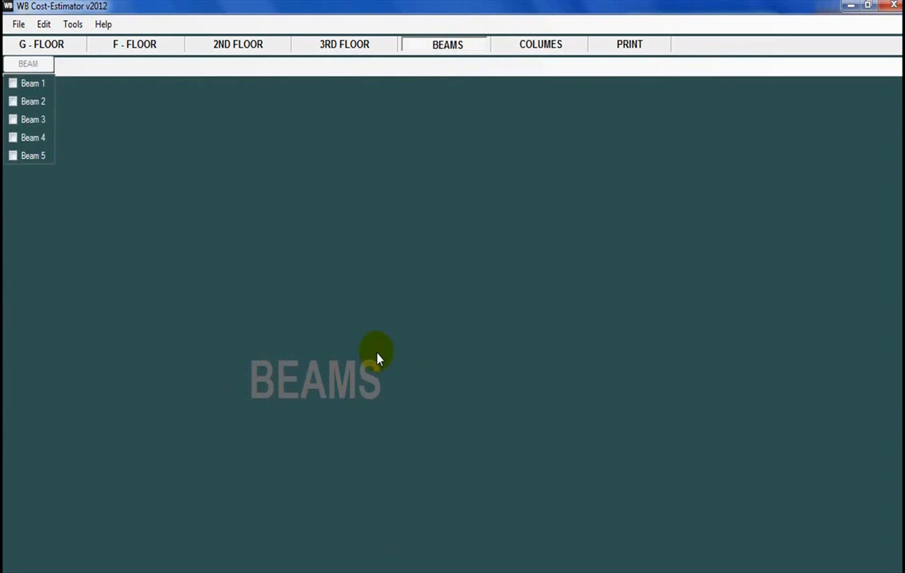
{"action": "left_click", "coordinate": [34, 92]}
{"action": "left_click_drag", "start_coordinate": [255, 178], "coordinate": [359, 145]}
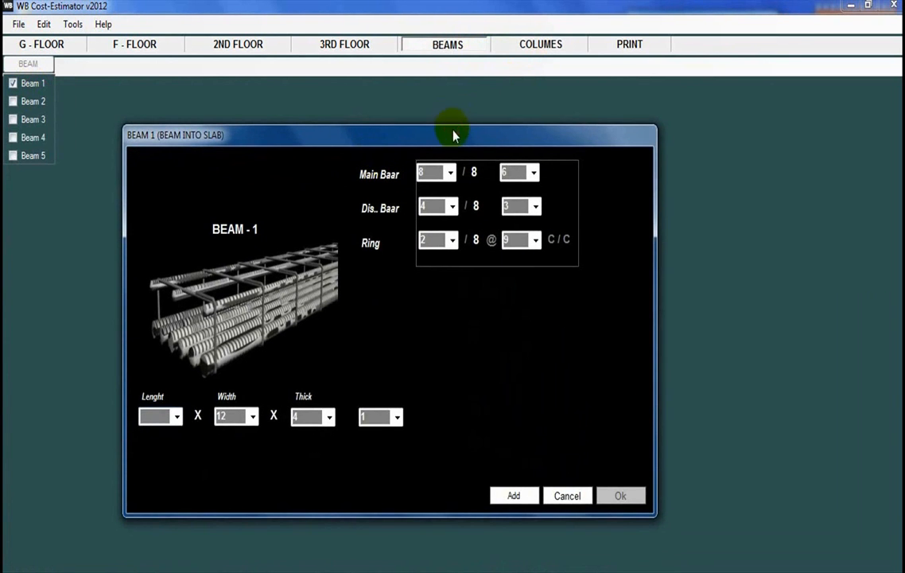
Step: Review the available main bar sizes for Beam 1
{"action": "left_click_drag", "start_coordinate": [454, 138], "coordinate": [419, 125]}
{"action": "left_click_drag", "start_coordinate": [299, 135], "coordinate": [278, 133]}
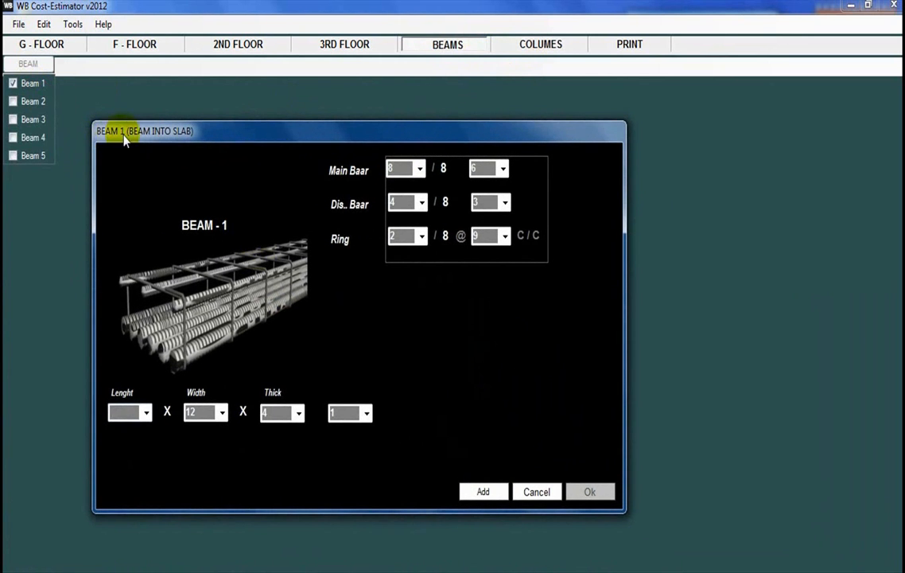
{"action": "left_click_drag", "start_coordinate": [179, 137], "coordinate": [155, 108]}
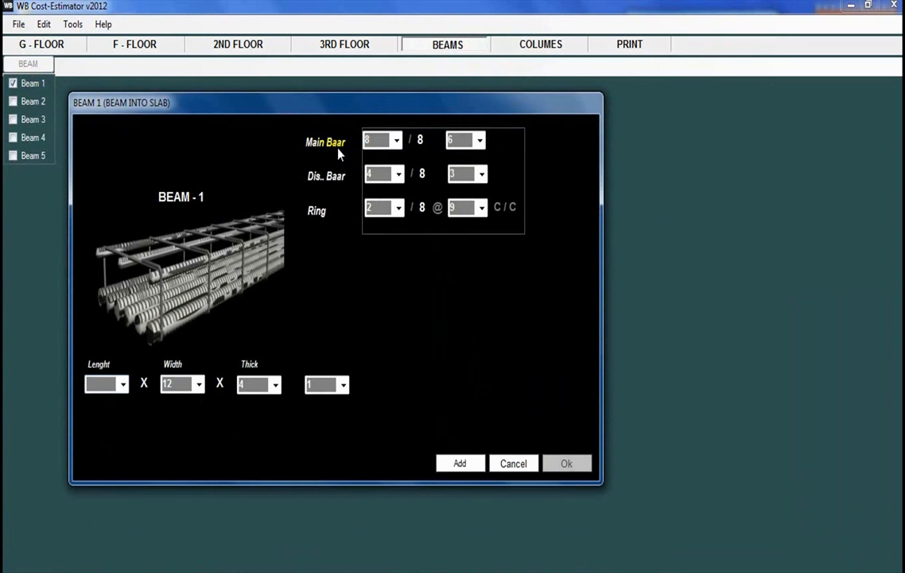
{"action": "left_click", "coordinate": [398, 143]}
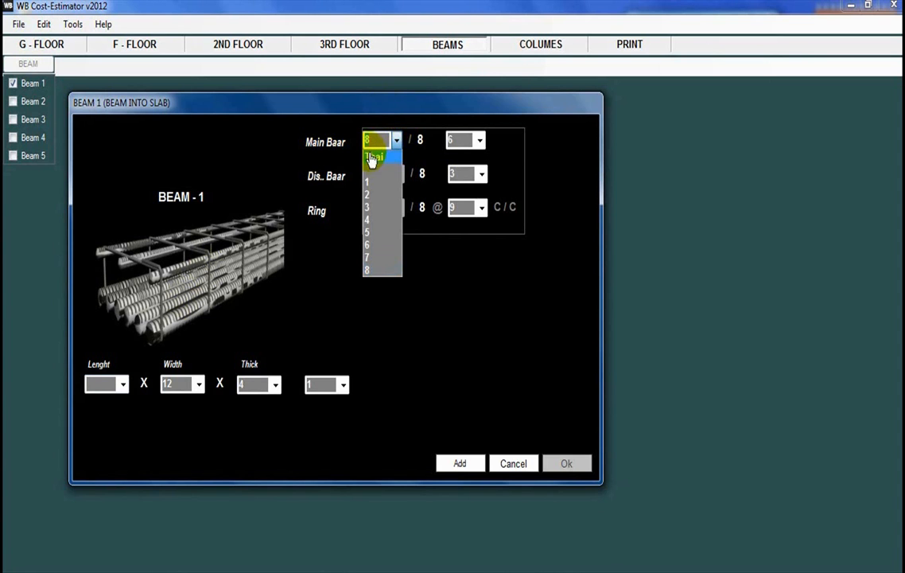
{"action": "left_click", "coordinate": [383, 141]}
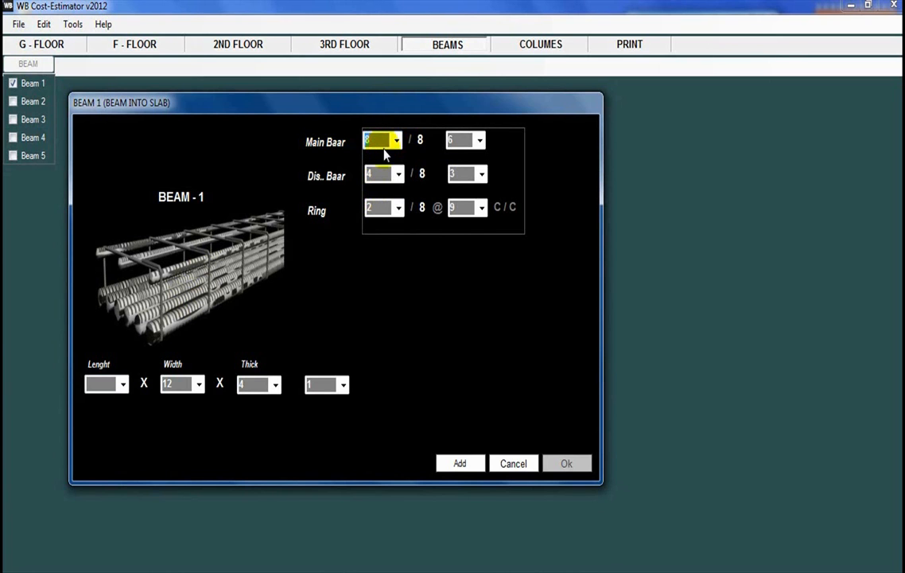
Step: Set Beam 1's main bars to size 5/8 with a quantity of 6
{"action": "mouse_move", "coordinate": [326, 104]}
{"action": "left_mouse_down"}
{"action": "mouse_move", "coordinate": [365, 105]}
{"action": "mouse_move", "coordinate": [335, 106]}
{"action": "left_mouse_up"}
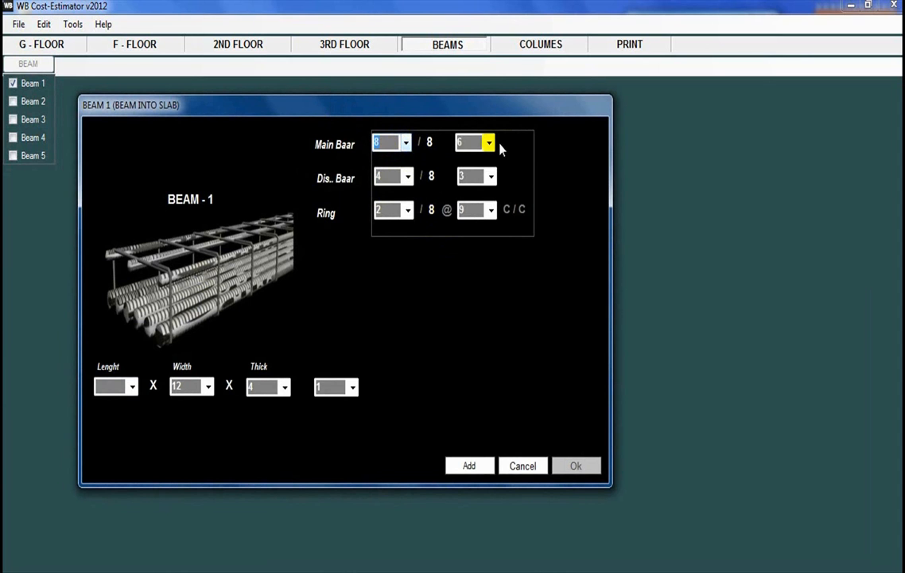
{"action": "left_click", "coordinate": [407, 145]}
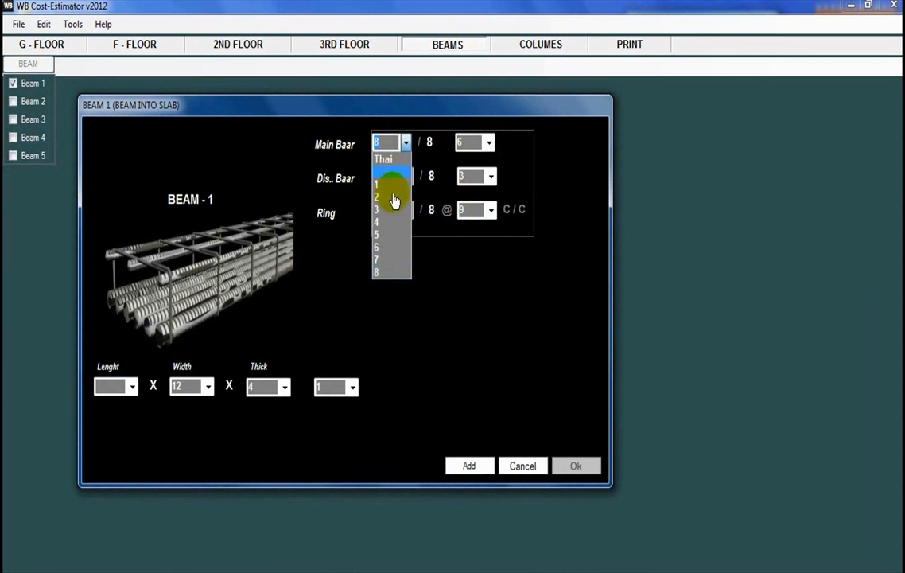
{"action": "left_click", "coordinate": [387, 235]}
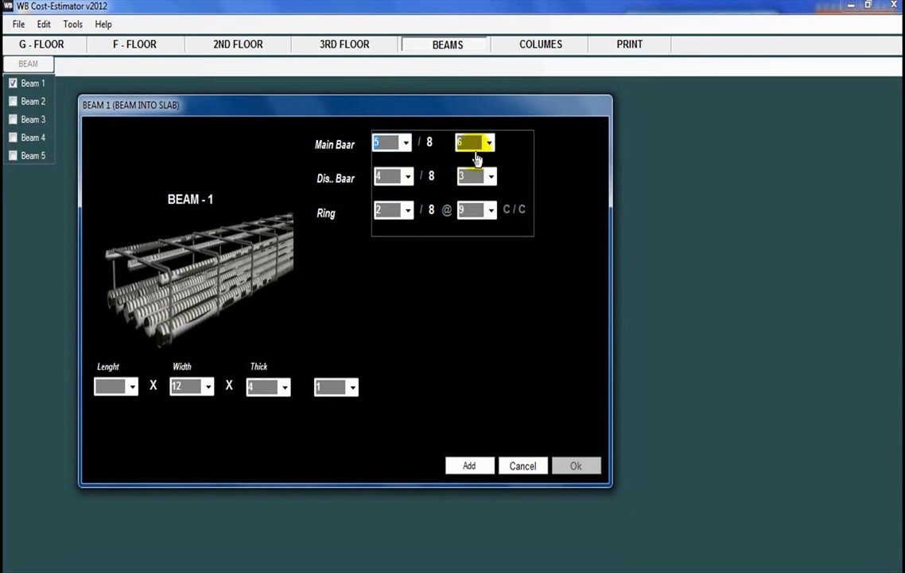
{"action": "left_click", "coordinate": [488, 144]}
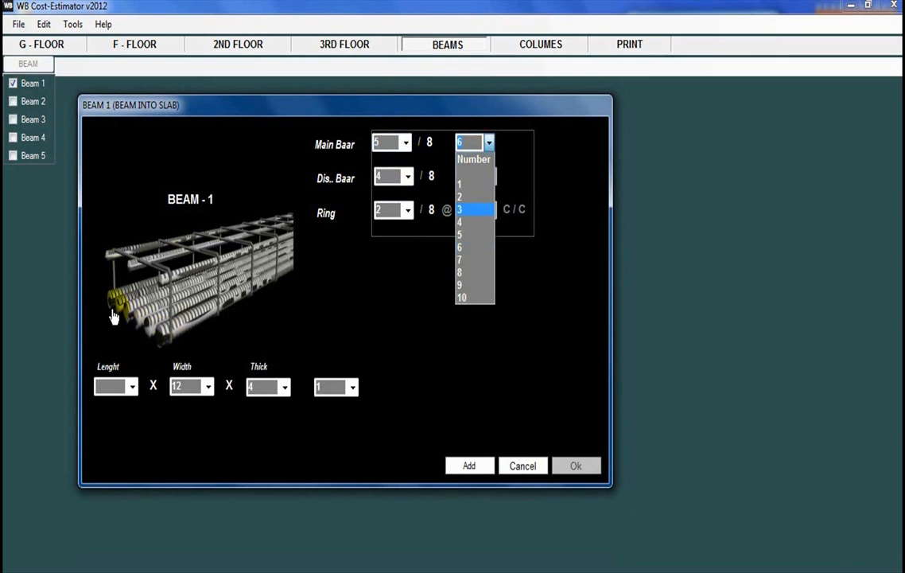
{"action": "left_click", "coordinate": [469, 250]}
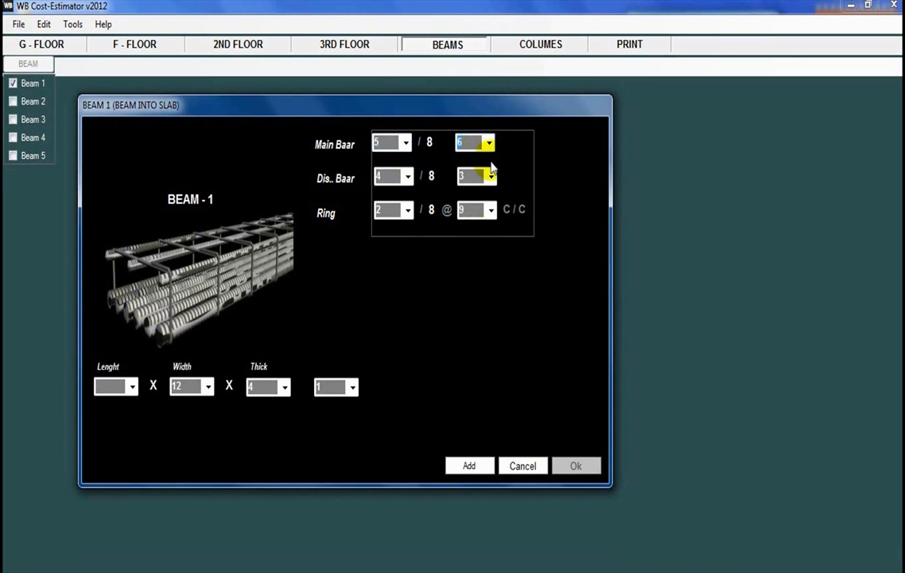
{"action": "left_click", "coordinate": [489, 144]}
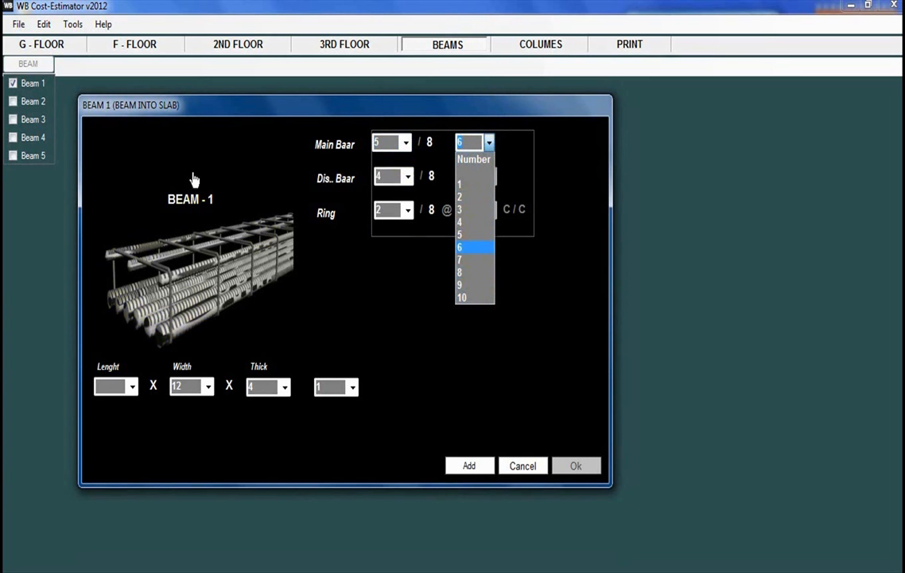
{"action": "left_click", "coordinate": [472, 250]}
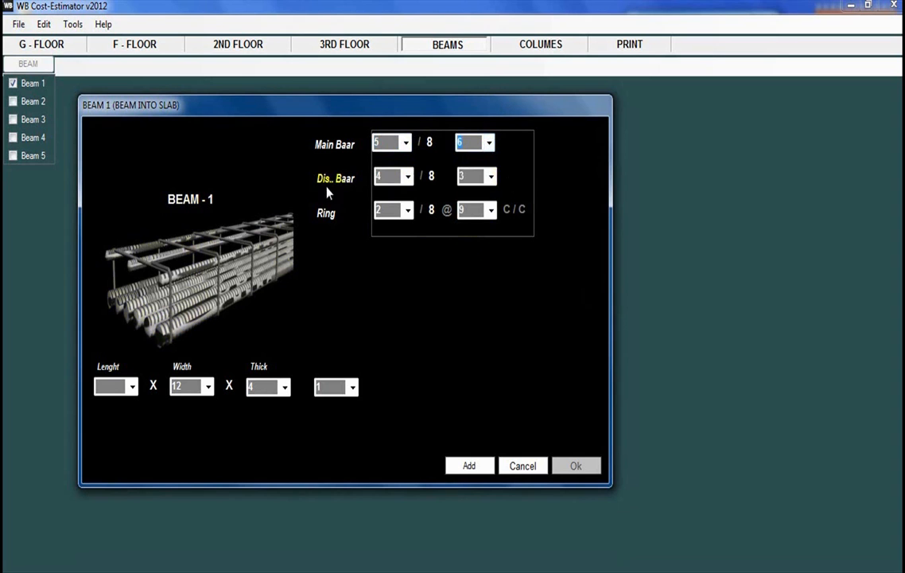
Step: Check the available distribution bar sizes and quantities for Beam 1, keeping size 4/8 and 3 bars
{"action": "left_click", "coordinate": [408, 177]}
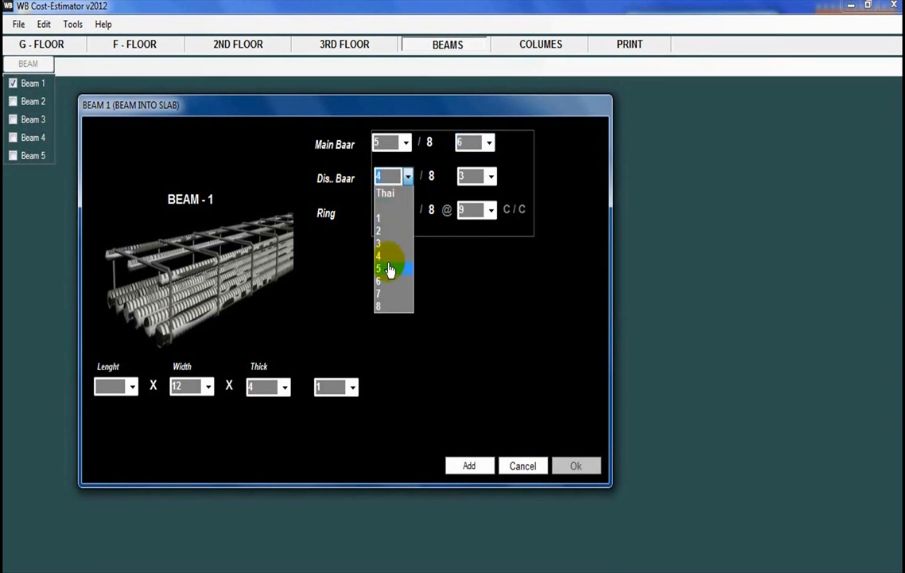
{"action": "left_click", "coordinate": [393, 104]}
{"action": "left_click", "coordinate": [409, 176]}
{"action": "left_click", "coordinate": [409, 179]}
{"action": "left_click", "coordinate": [410, 178]}
{"action": "left_click", "coordinate": [362, 192]}
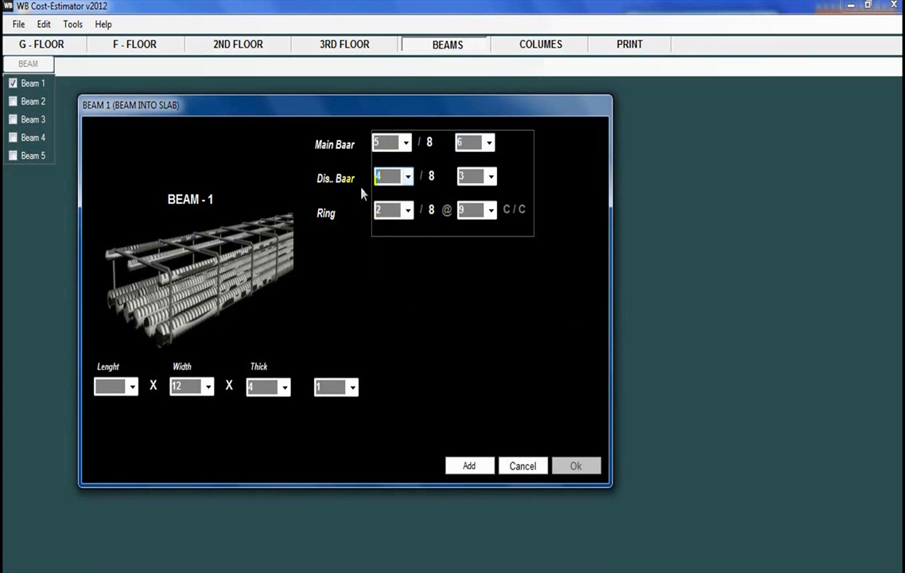
{"action": "left_click", "coordinate": [492, 178]}
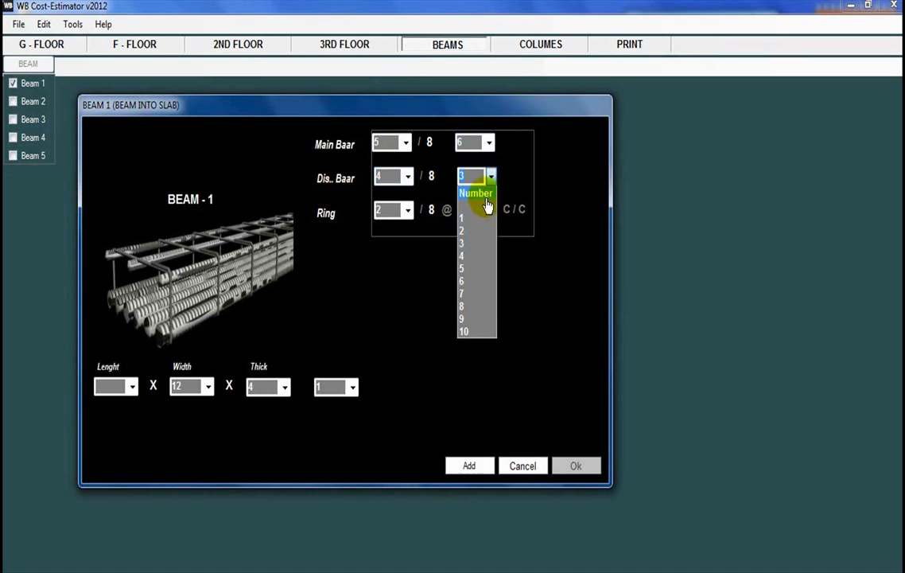
{"action": "left_click", "coordinate": [327, 298]}
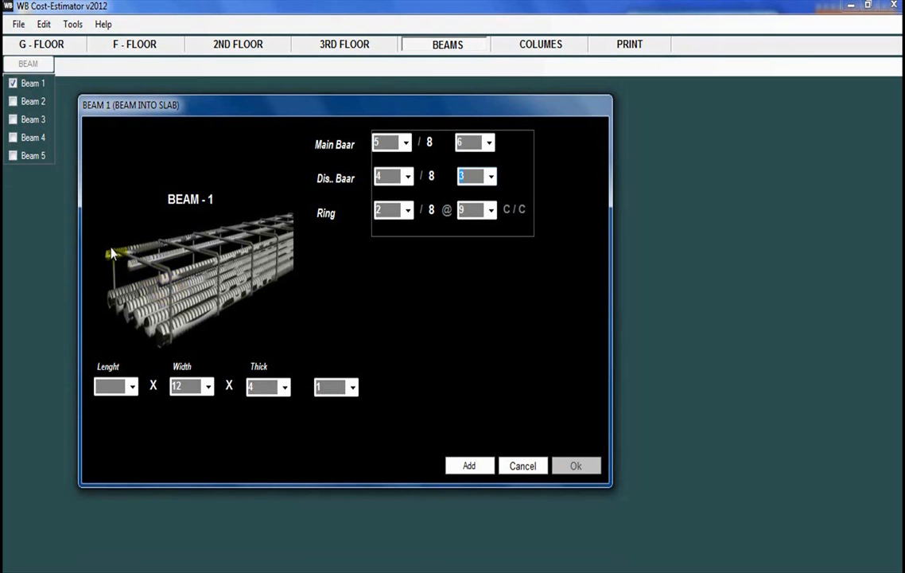
{"action": "left_click", "coordinate": [489, 210]}
{"action": "left_click", "coordinate": [492, 180]}
{"action": "left_click", "coordinate": [491, 180]}
{"action": "left_click", "coordinate": [473, 249]}
Step: Set Beam 1's rings to size 3/8 at 9 inches centre to centre
{"action": "left_click_drag", "start_coordinate": [360, 108], "coordinate": [350, 107]}
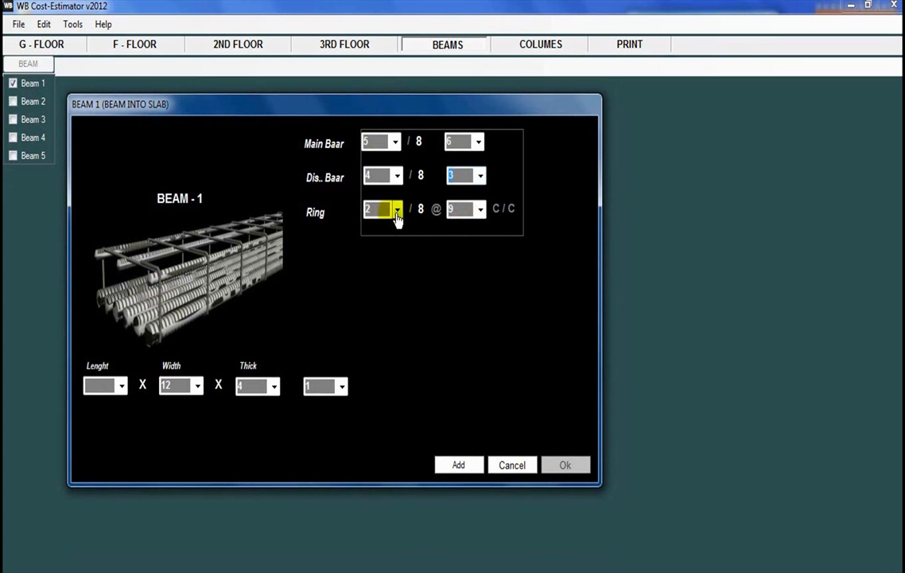
{"action": "left_click", "coordinate": [397, 210]}
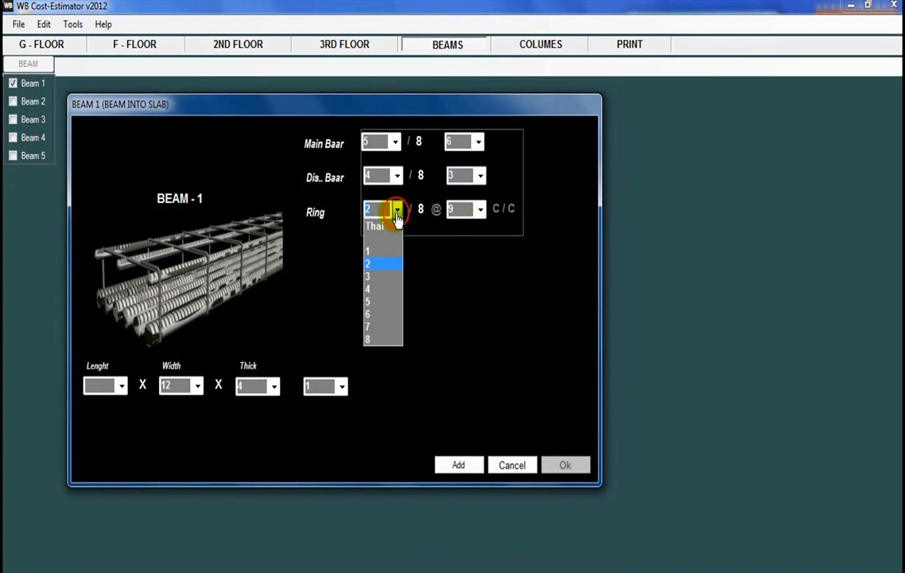
{"action": "left_click", "coordinate": [374, 276]}
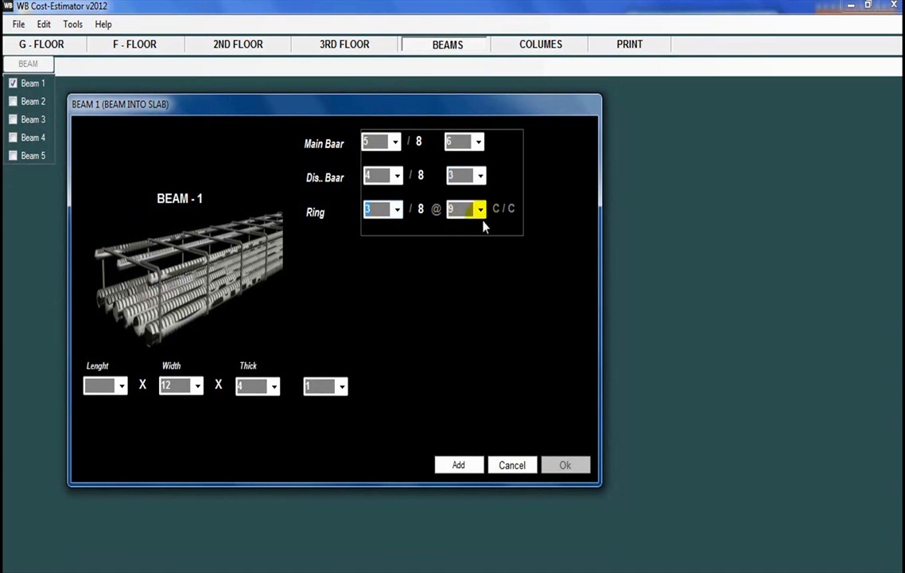
{"action": "left_click_drag", "start_coordinate": [461, 112], "coordinate": [454, 115]}
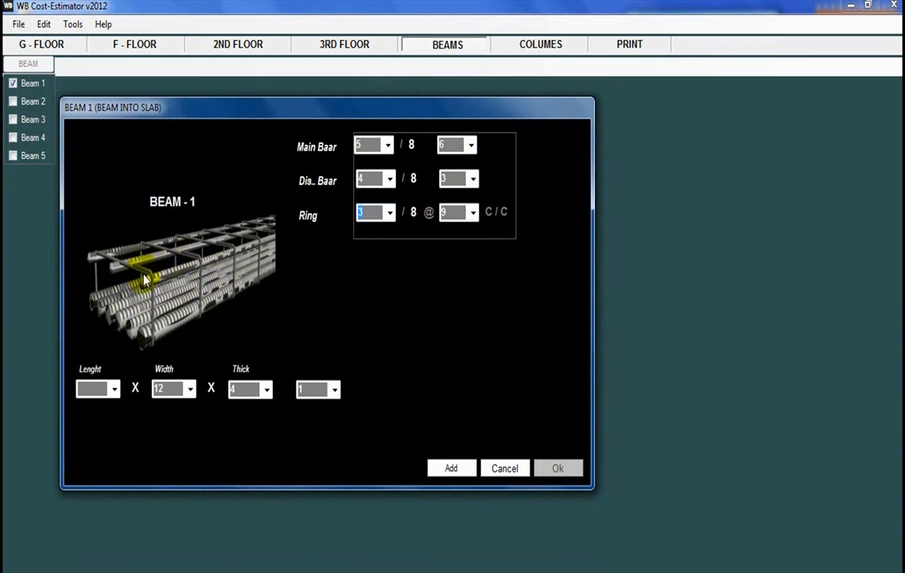
{"action": "left_click", "coordinate": [472, 213]}
{"action": "left_click", "coordinate": [450, 354]}
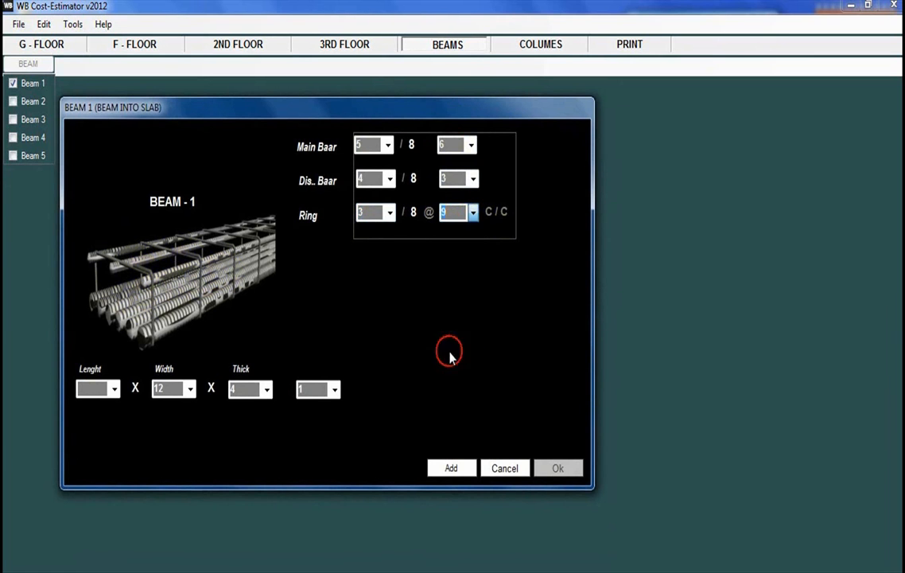
{"action": "left_click", "coordinate": [472, 213]}
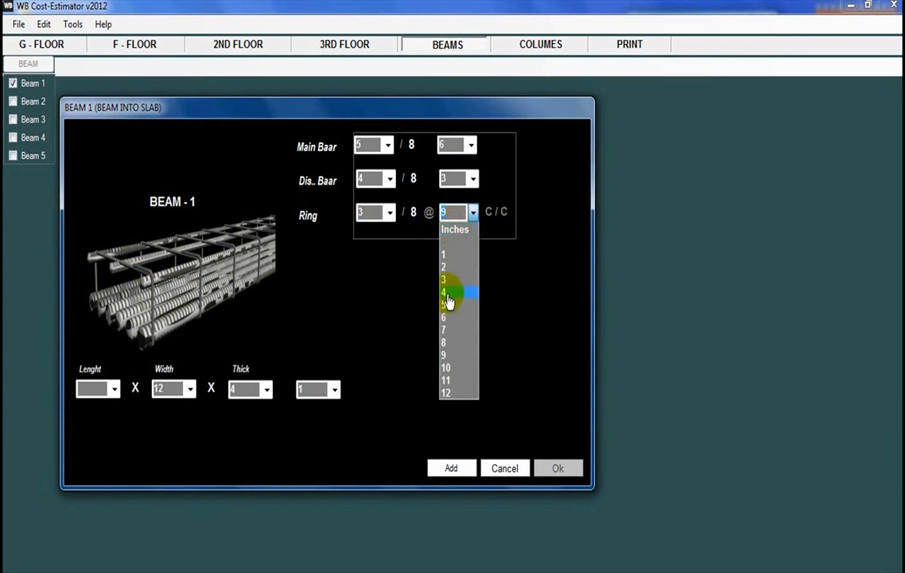
{"action": "left_click", "coordinate": [451, 354]}
Step: Set Beam 1's length to 20 feet and its width to 18 inches
{"action": "left_click_drag", "start_coordinate": [374, 109], "coordinate": [420, 106]}
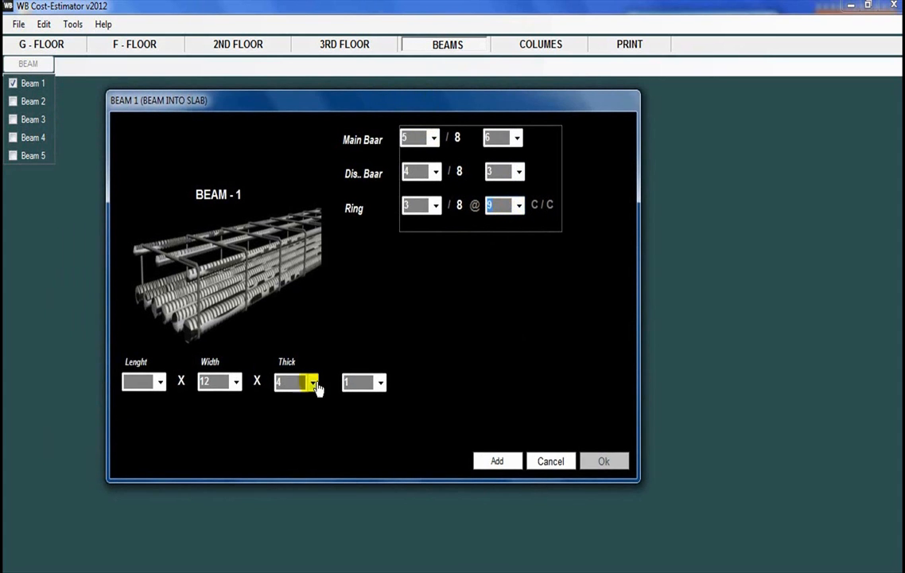
{"action": "left_click_drag", "start_coordinate": [207, 105], "coordinate": [196, 105]}
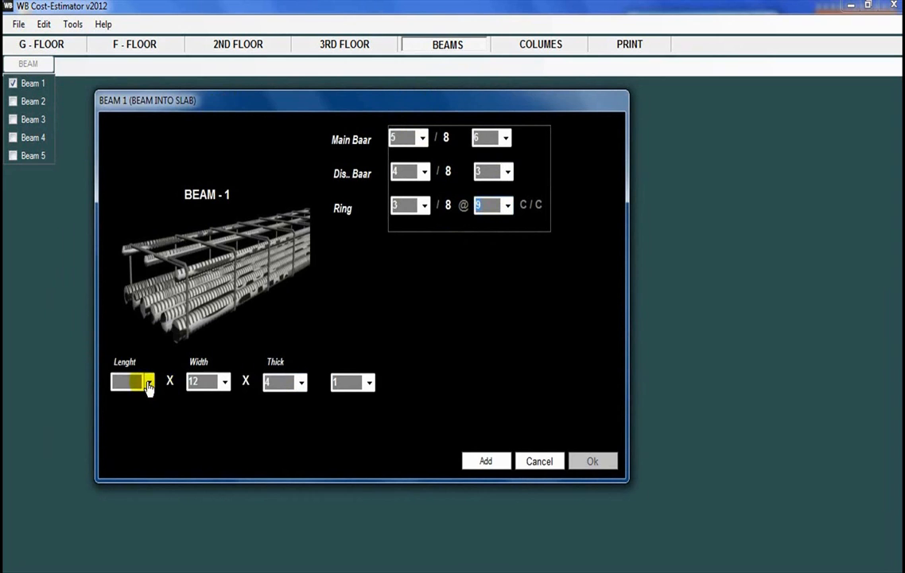
{"action": "left_click", "coordinate": [149, 384]}
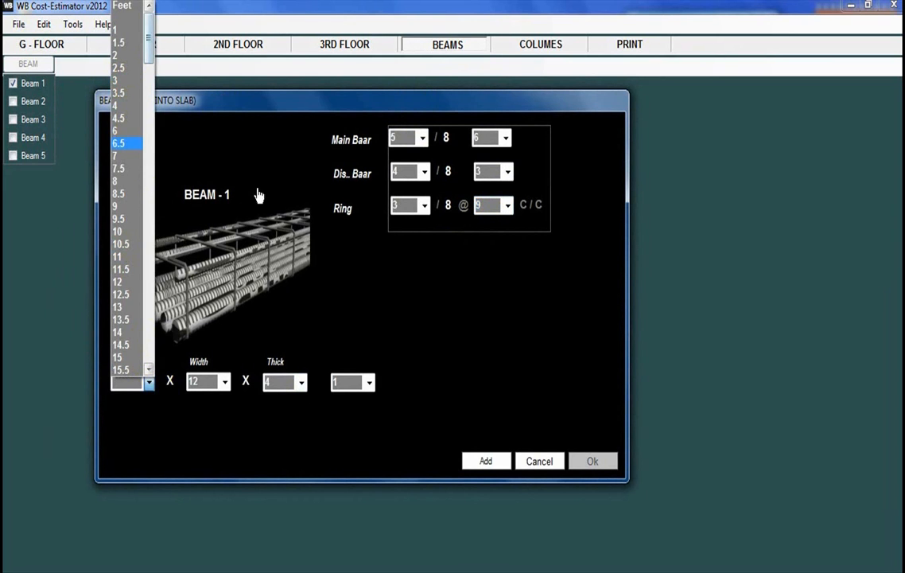
{"action": "left_click", "coordinate": [257, 101]}
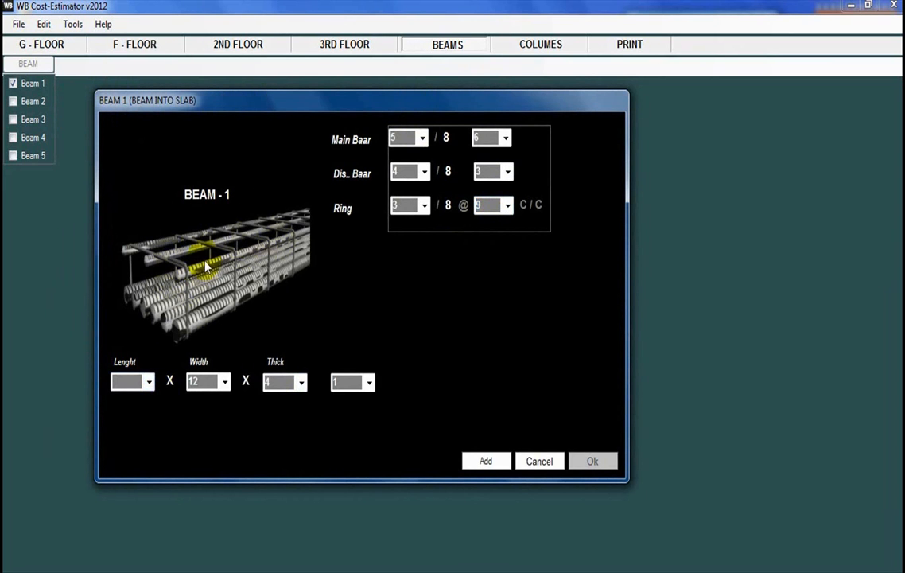
{"action": "left_click", "coordinate": [148, 384]}
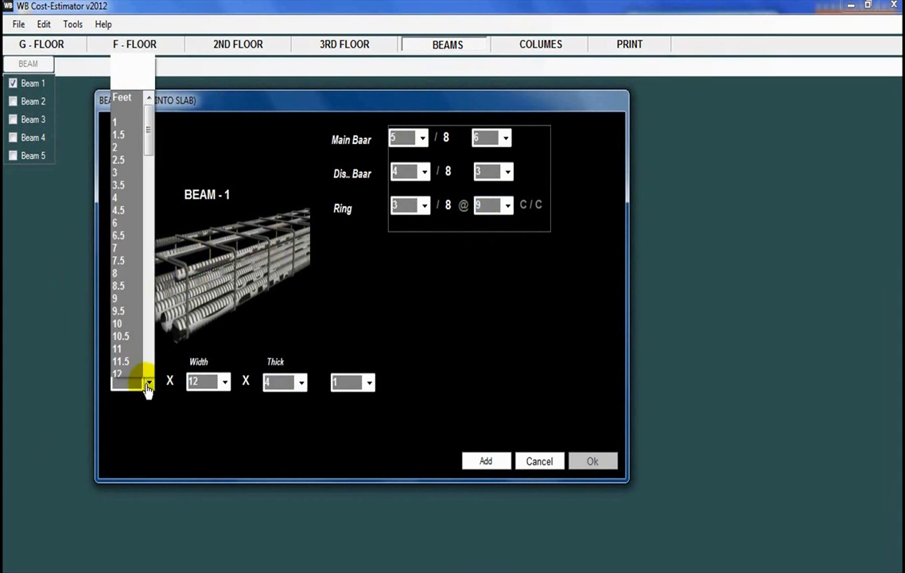
{"action": "mouse_move", "coordinate": [147, 54]}
{"action": "left_mouse_down"}
{"action": "mouse_move", "coordinate": [148, 130]}
{"action": "mouse_move", "coordinate": [151, 50]}
{"action": "left_mouse_up"}
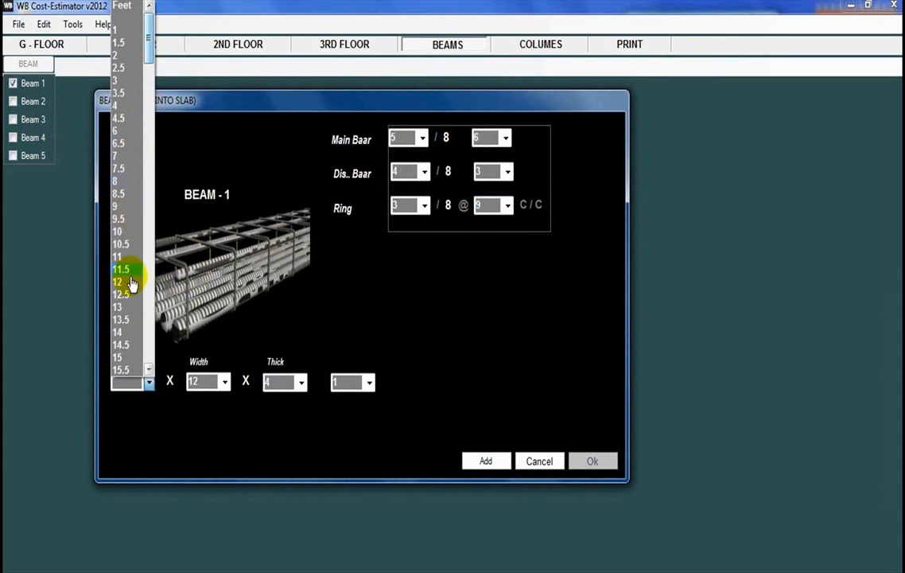
{"action": "left_click", "coordinate": [149, 370]}
{"action": "left_click", "coordinate": [149, 370]}
{"action": "left_click", "coordinate": [149, 370]}
{"action": "left_click", "coordinate": [149, 370]}
{"action": "left_click", "coordinate": [149, 370]}
{"action": "left_click", "coordinate": [149, 370]}
{"action": "left_click", "coordinate": [148, 369]}
{"action": "left_click", "coordinate": [148, 369]}
{"action": "left_click", "coordinate": [148, 370]}
{"action": "left_click", "coordinate": [148, 369]}
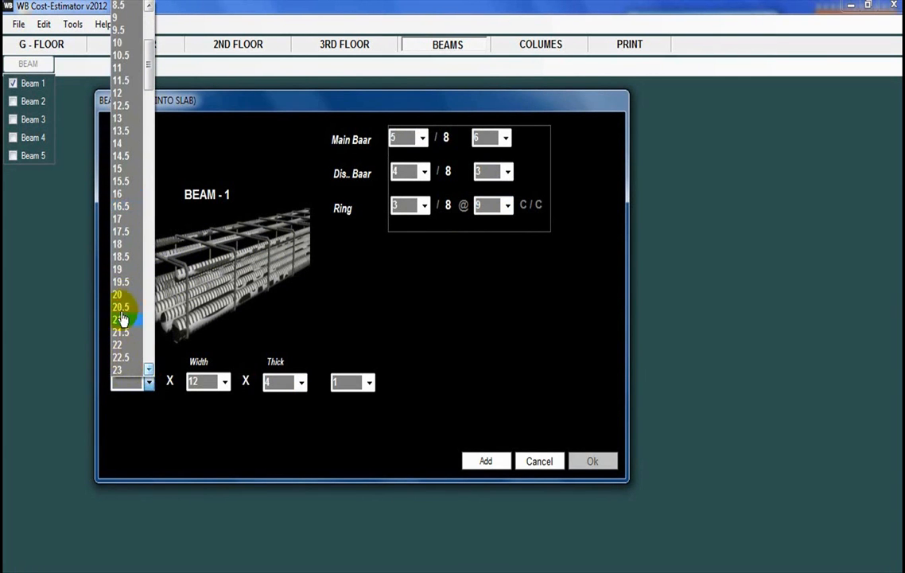
{"action": "left_click", "coordinate": [118, 295]}
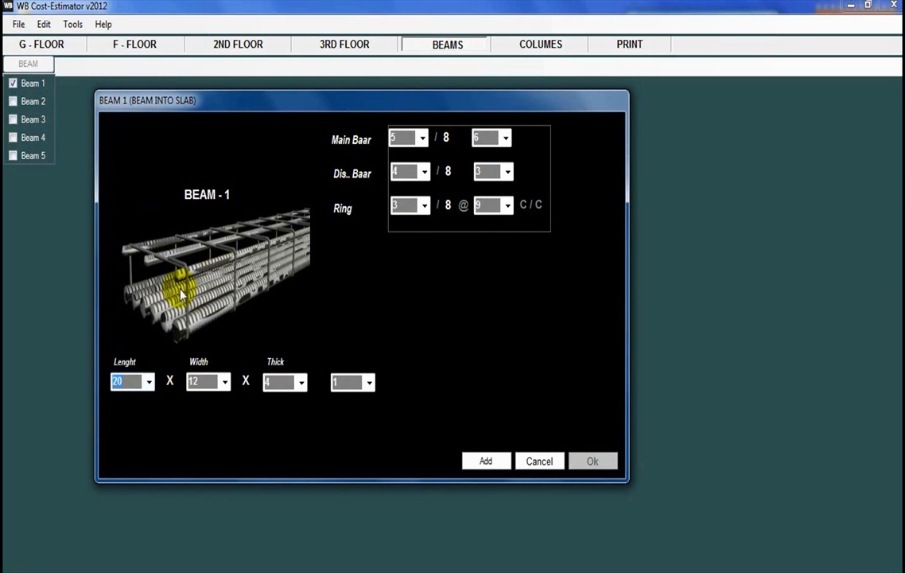
{"action": "left_click", "coordinate": [225, 383]}
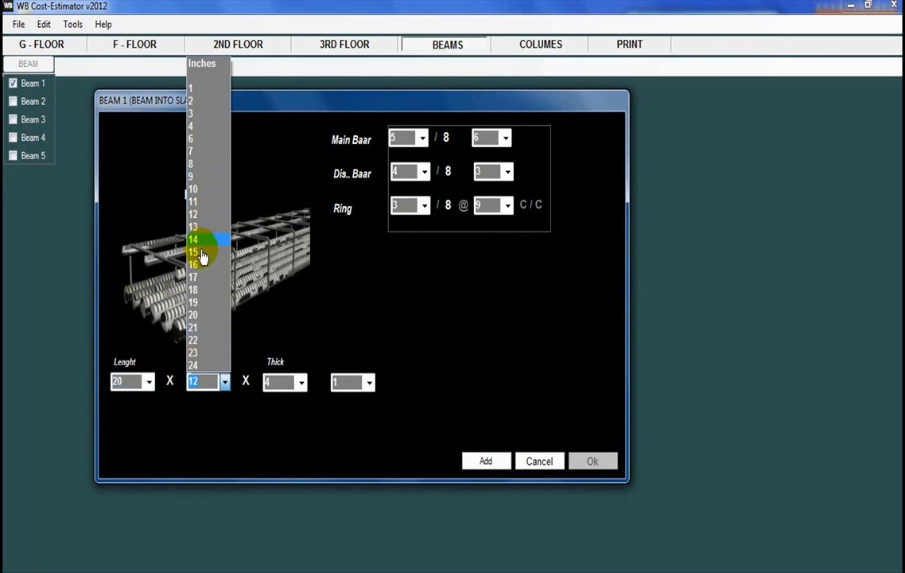
{"action": "left_click", "coordinate": [199, 296]}
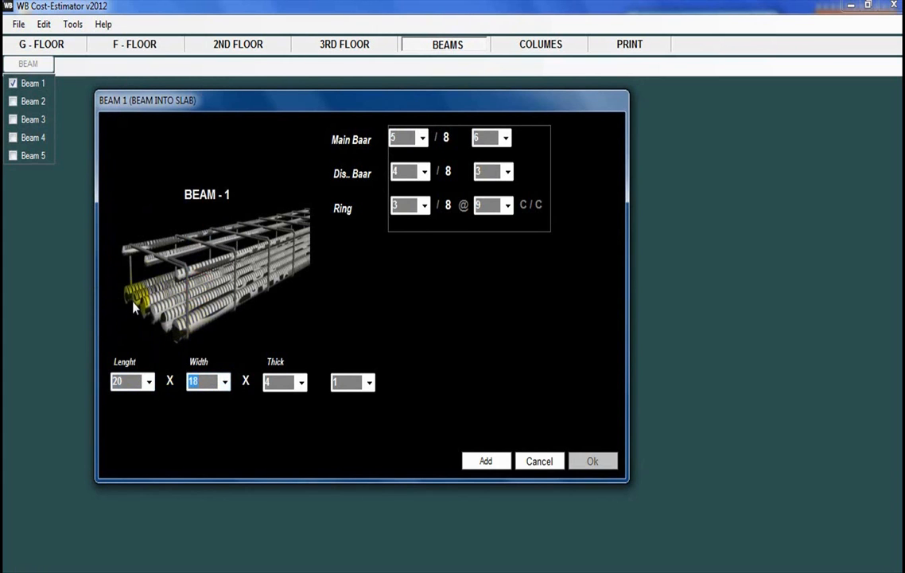
Step: Try 10, 1 and 2 as the number of beams for Beam 1
{"action": "left_click", "coordinate": [339, 385]}
{"action": "left_click", "coordinate": [316, 123]}
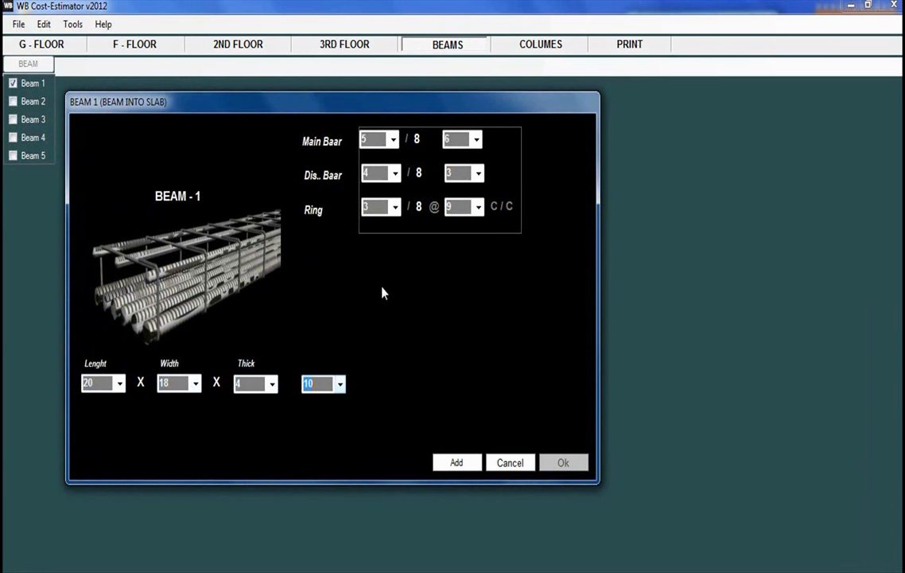
{"action": "left_click", "coordinate": [339, 385]}
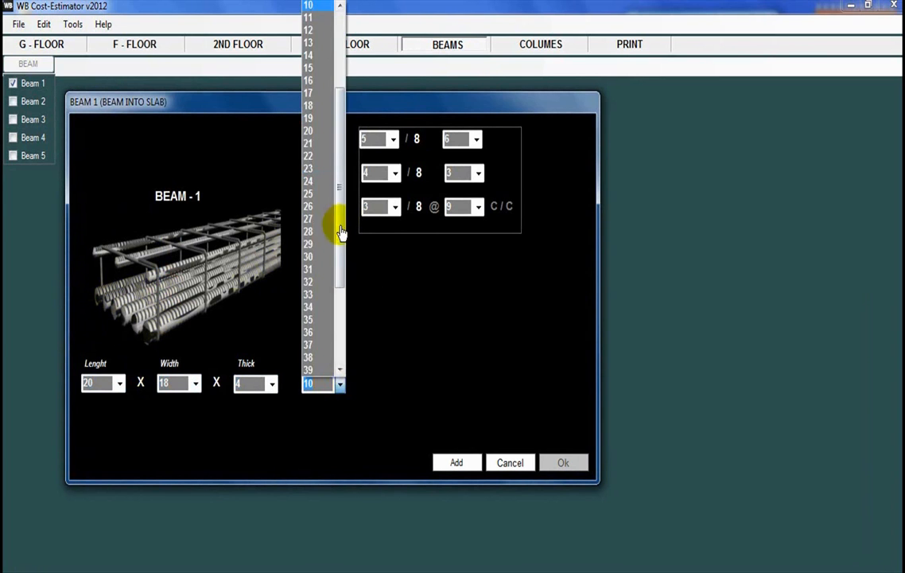
{"action": "left_click_drag", "start_coordinate": [339, 114], "coordinate": [340, 30]}
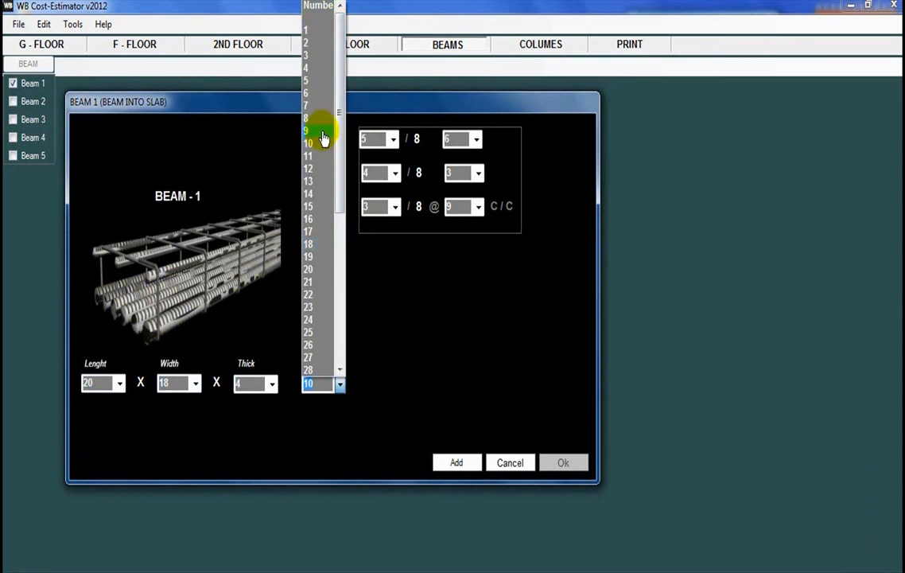
{"action": "left_click", "coordinate": [315, 144]}
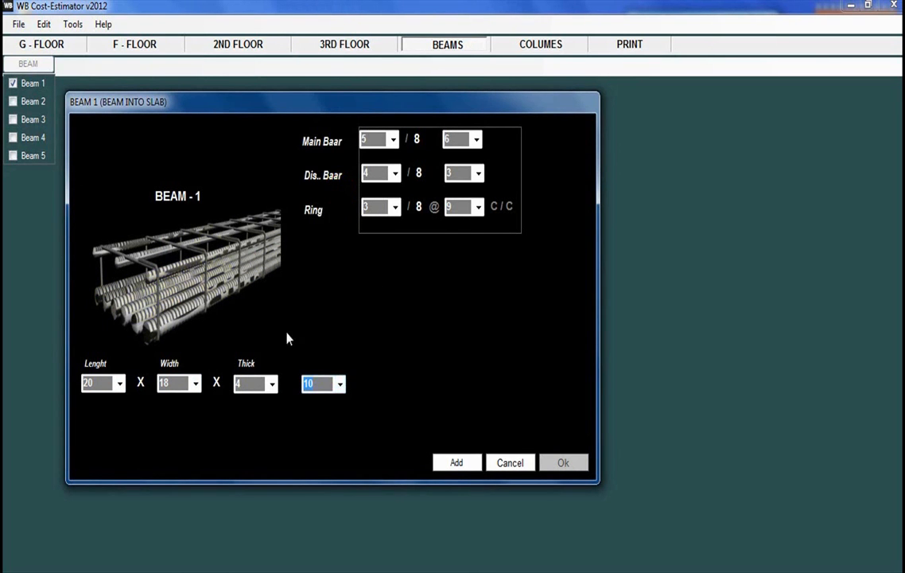
{"action": "left_click", "coordinate": [340, 385]}
{"action": "left_click_drag", "start_coordinate": [341, 186], "coordinate": [338, 35]}
{"action": "left_click", "coordinate": [329, 32]}
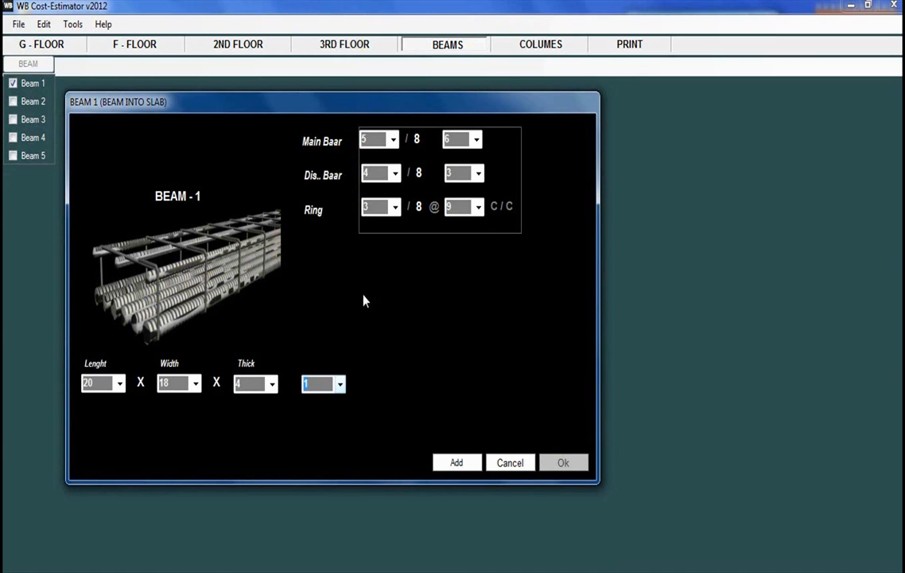
{"action": "left_click", "coordinate": [340, 384]}
{"action": "left_click", "coordinate": [317, 20]}
Step: Set the number of beams to 10 and add the Beam 1 data to the estimate
{"action": "left_click", "coordinate": [341, 388]}
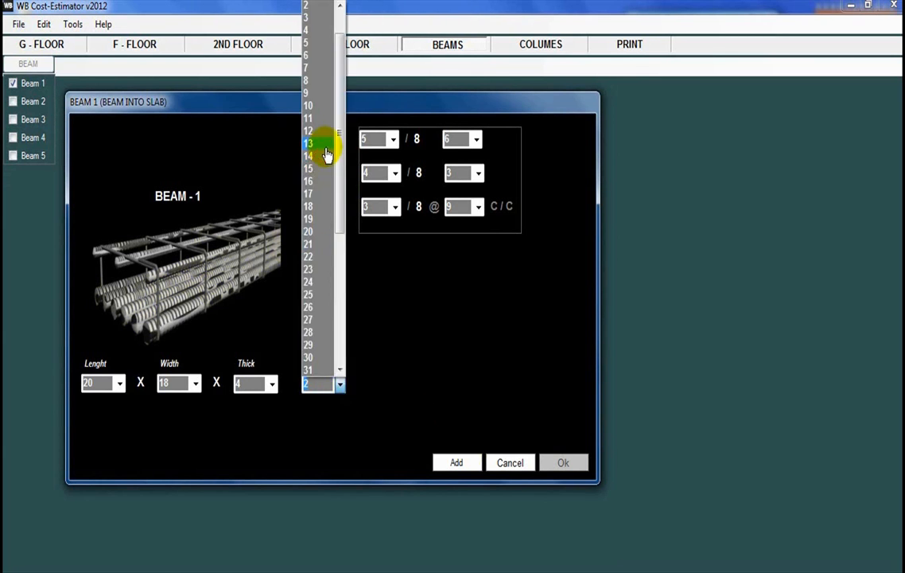
{"action": "left_click", "coordinate": [323, 111]}
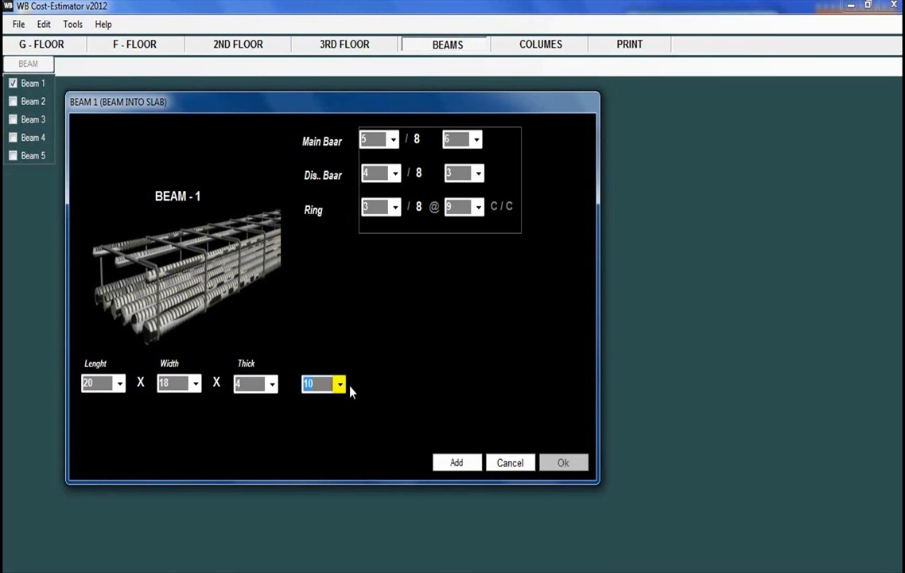
{"action": "left_click", "coordinate": [458, 465]}
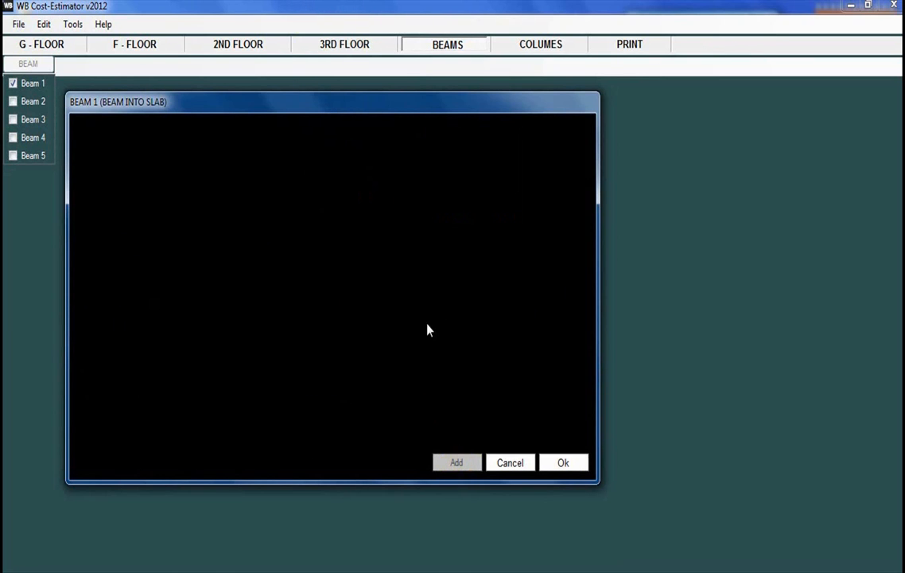
Step: Close Beam 1's data and open Beam 2, setting its ring spacing to 9 inches centre to centre
{"action": "left_click", "coordinate": [569, 466]}
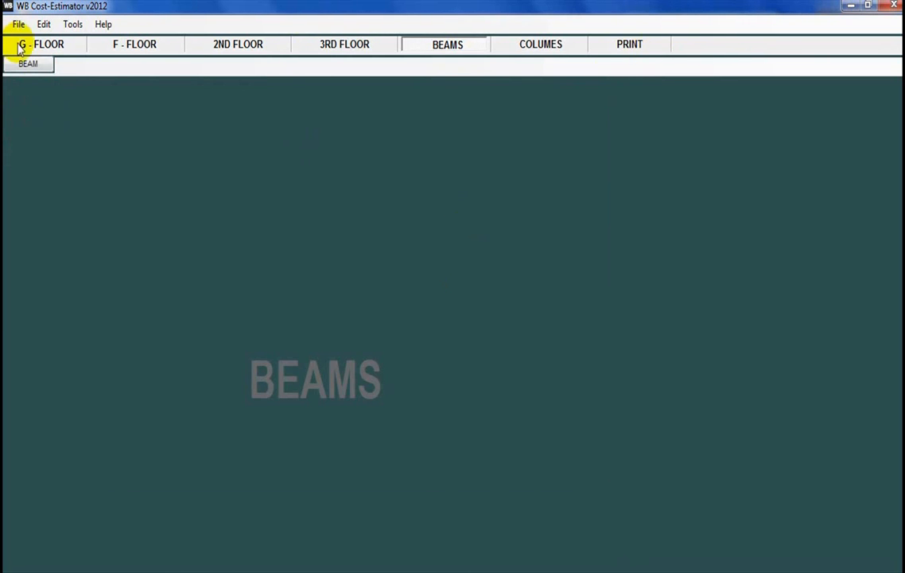
{"action": "left_click", "coordinate": [37, 65]}
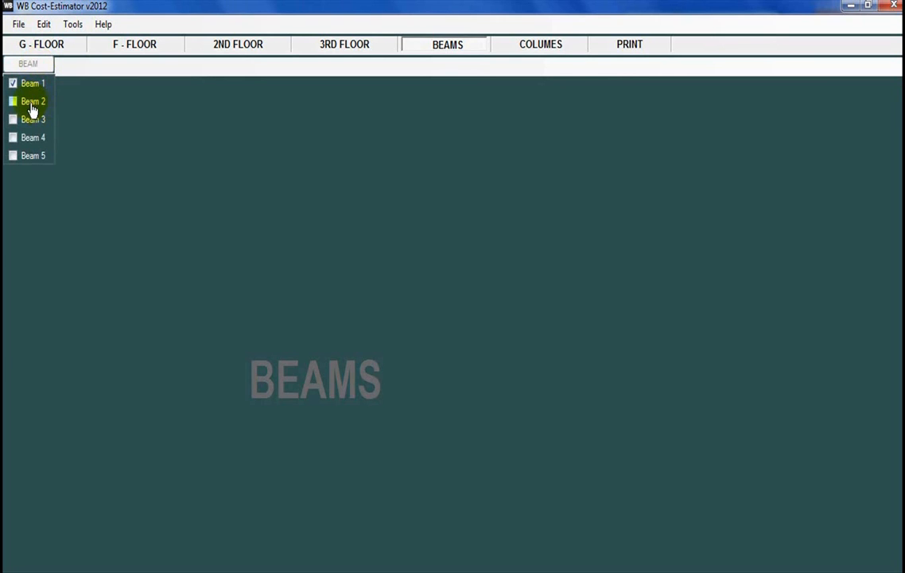
{"action": "left_click", "coordinate": [32, 103]}
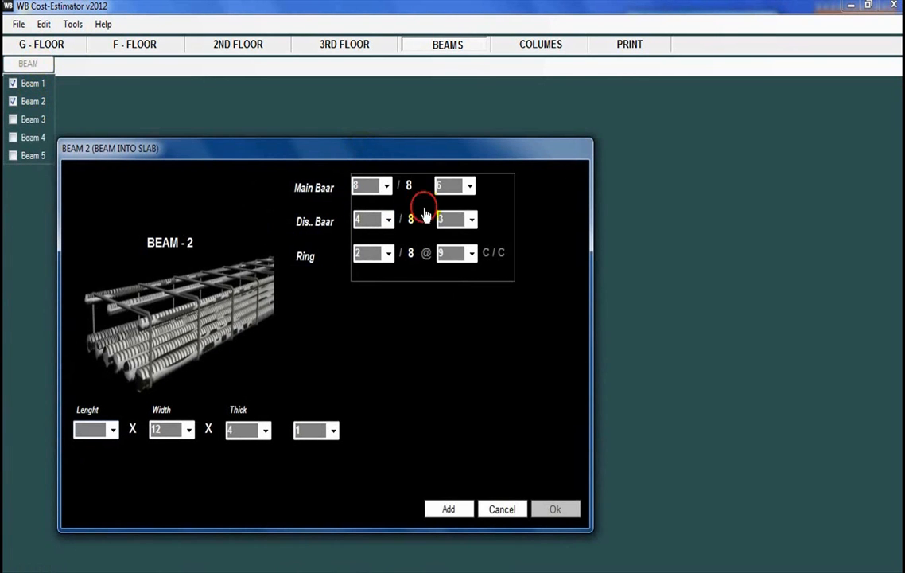
{"action": "left_click", "coordinate": [472, 252]}
{"action": "left_click", "coordinate": [443, 280]}
{"action": "left_click", "coordinate": [471, 253]}
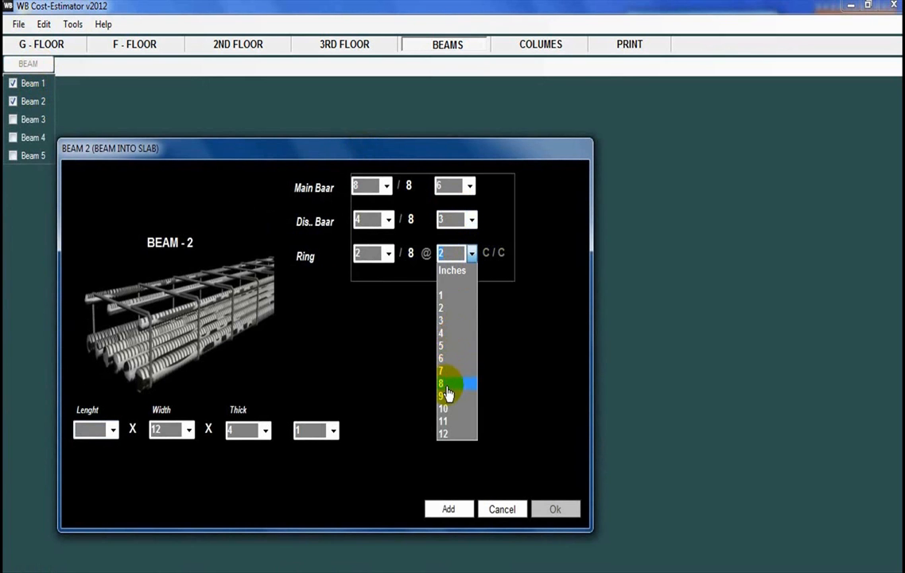
{"action": "left_click", "coordinate": [448, 396]}
Step: Set Beam 2's length to 25 feet and its width to 15 inches
{"action": "left_click", "coordinate": [115, 431]}
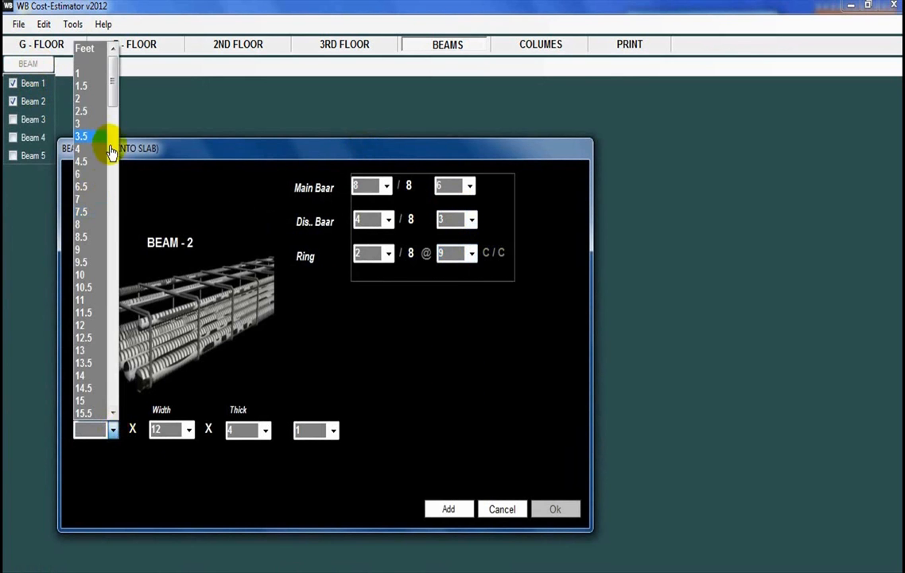
{"action": "left_click_drag", "start_coordinate": [115, 90], "coordinate": [117, 135]}
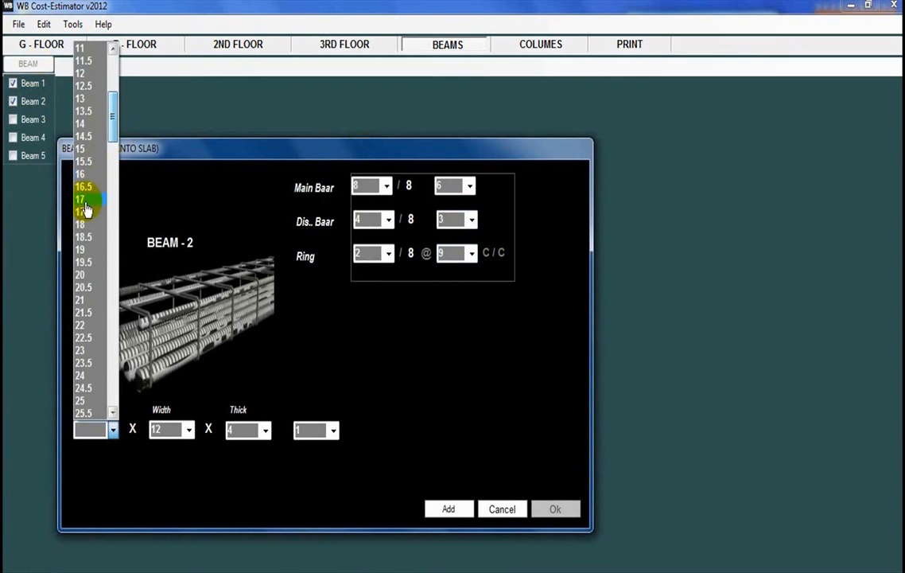
{"action": "left_click", "coordinate": [86, 400]}
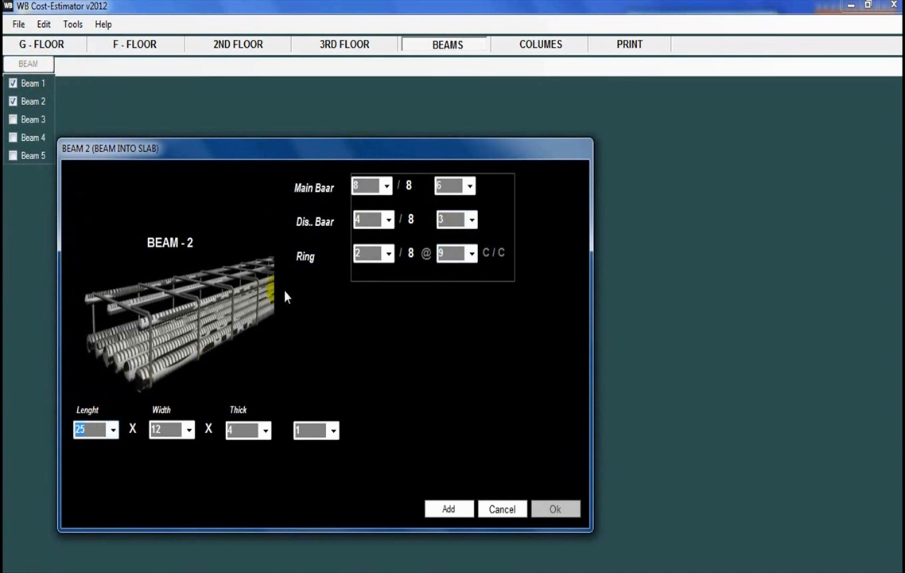
{"action": "left_click_drag", "start_coordinate": [87, 140], "coordinate": [81, 138]}
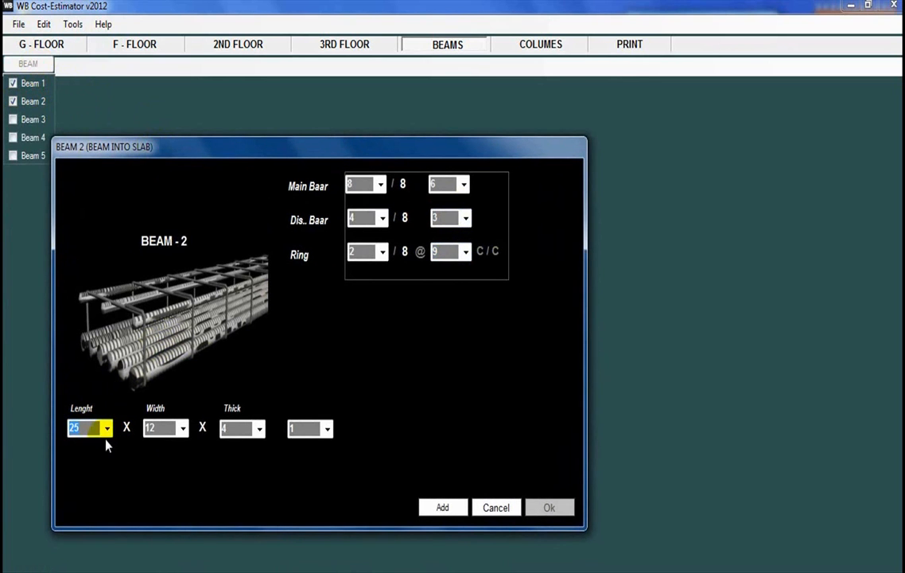
{"action": "left_click", "coordinate": [183, 428]}
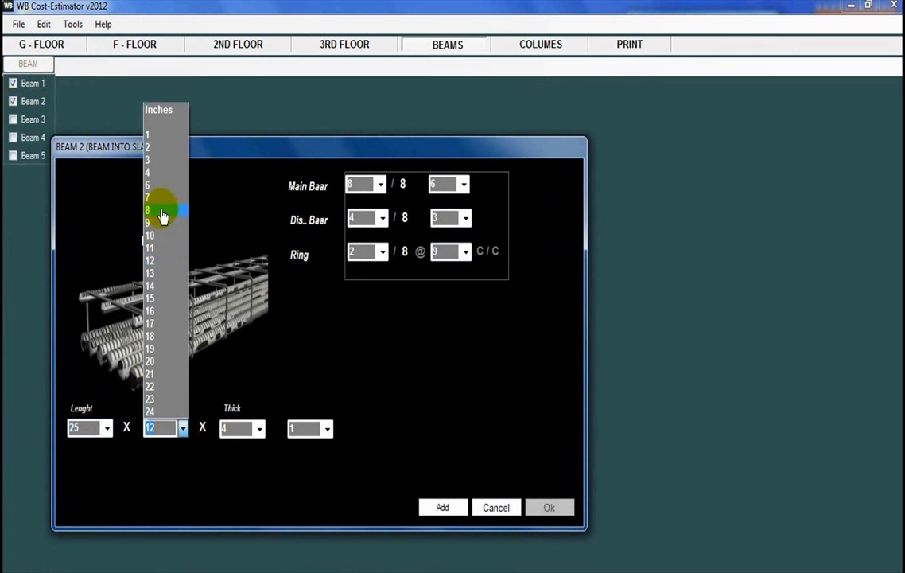
{"action": "left_click", "coordinate": [155, 299]}
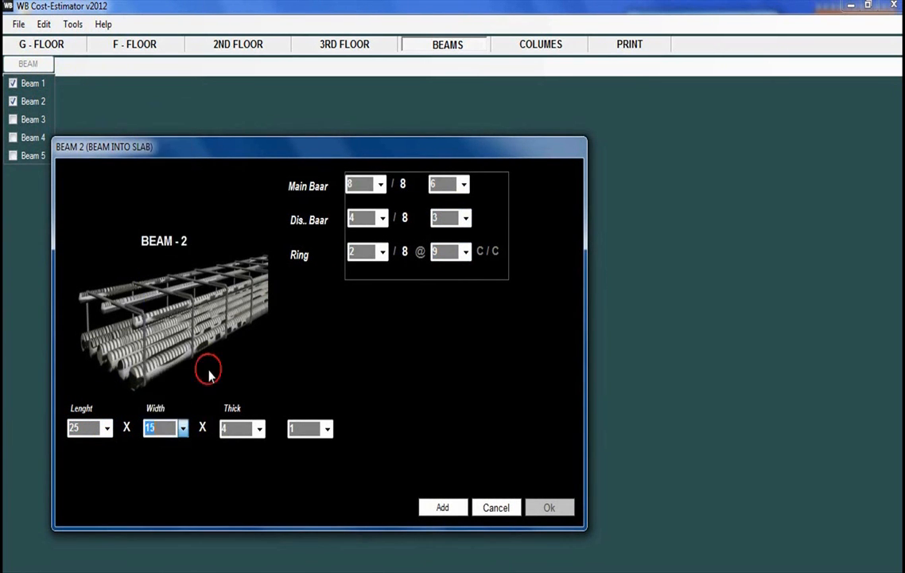
Step: Keep Beam 2's thickness at 4, set the number of beams to 5, and add the data to the estimate
{"action": "left_click", "coordinate": [260, 429]}
{"action": "left_click", "coordinate": [259, 436]}
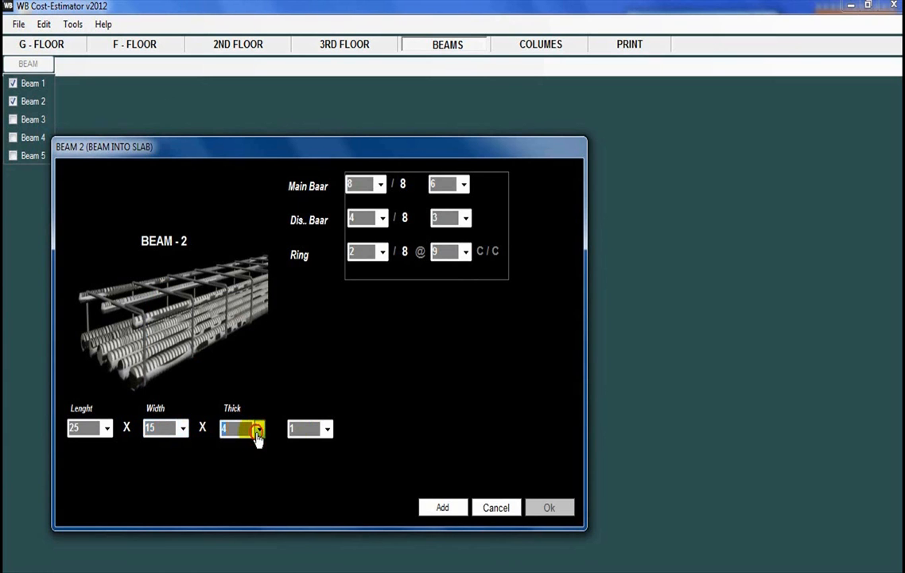
{"action": "left_click", "coordinate": [328, 429]}
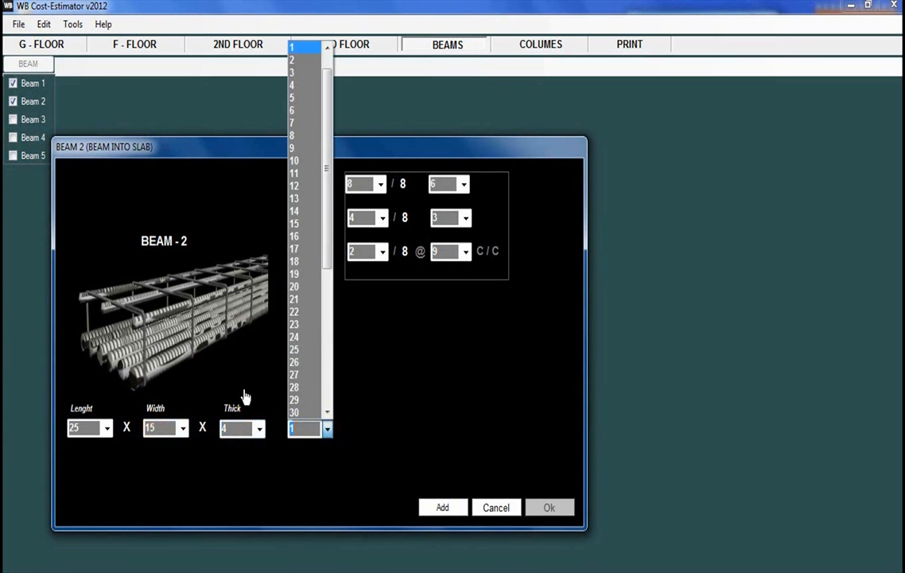
{"action": "left_click", "coordinate": [309, 99]}
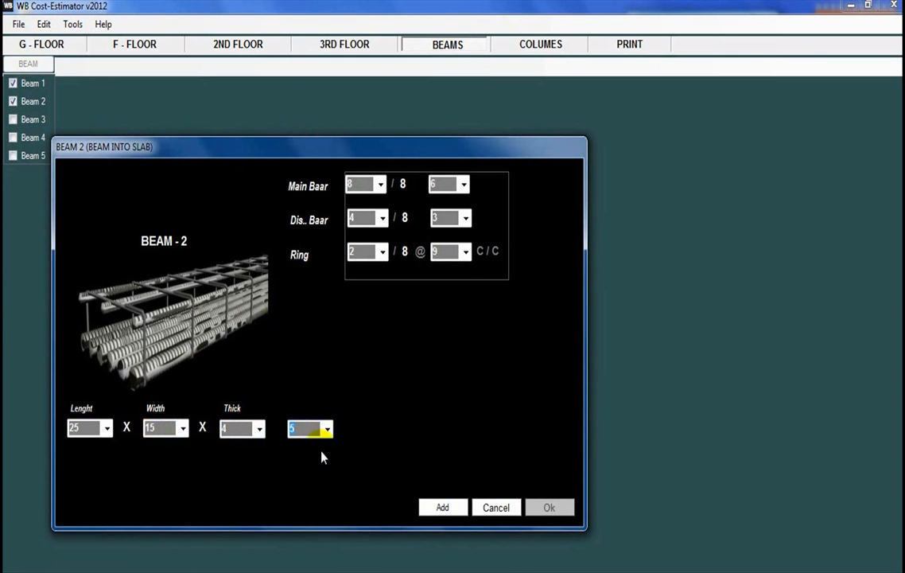
{"action": "left_click", "coordinate": [443, 506]}
{"action": "left_click", "coordinate": [548, 507]}
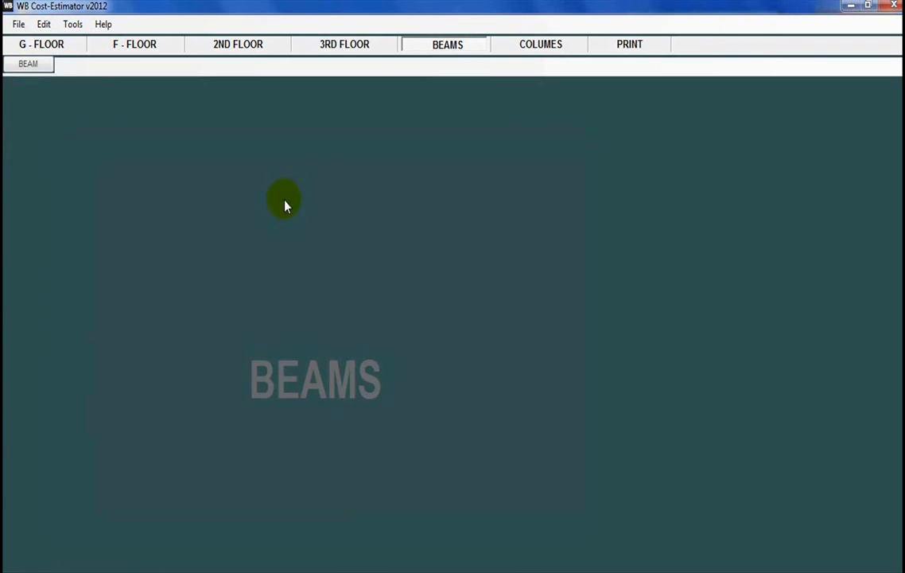
{"action": "left_click", "coordinate": [46, 66]}
{"action": "left_click", "coordinate": [33, 120]}
{"action": "left_click", "coordinate": [458, 539]}
Step: Go to the columns section, check the C and B column lists, and open concrete Colume 1 for data entry
{"action": "left_click", "coordinate": [549, 45]}
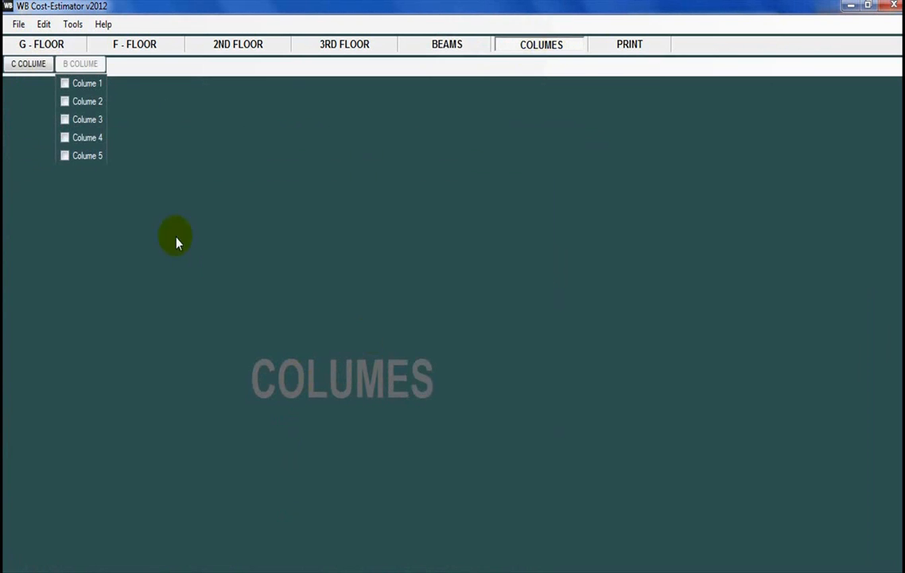
{"action": "left_click", "coordinate": [15, 70]}
{"action": "left_click", "coordinate": [72, 65]}
{"action": "left_click", "coordinate": [27, 67]}
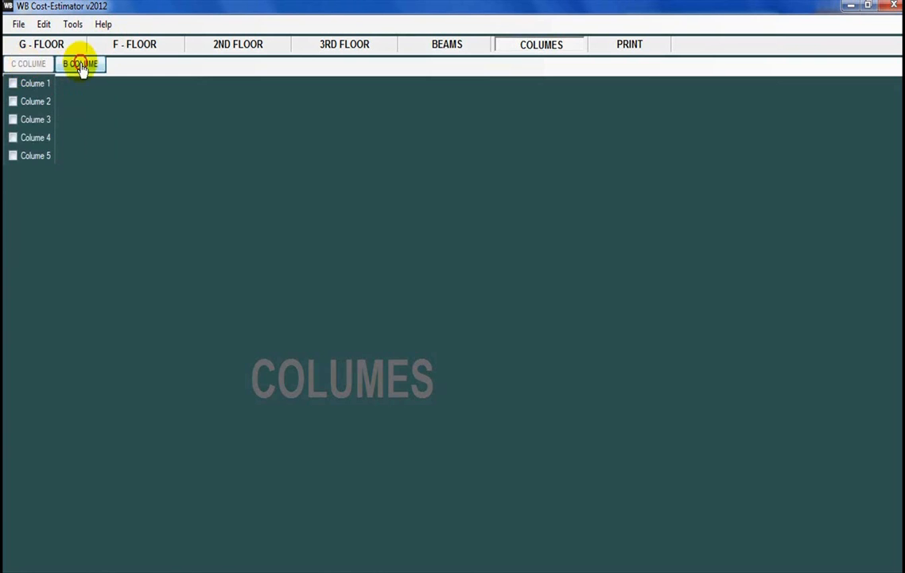
{"action": "left_click", "coordinate": [84, 66]}
{"action": "left_click", "coordinate": [30, 68]}
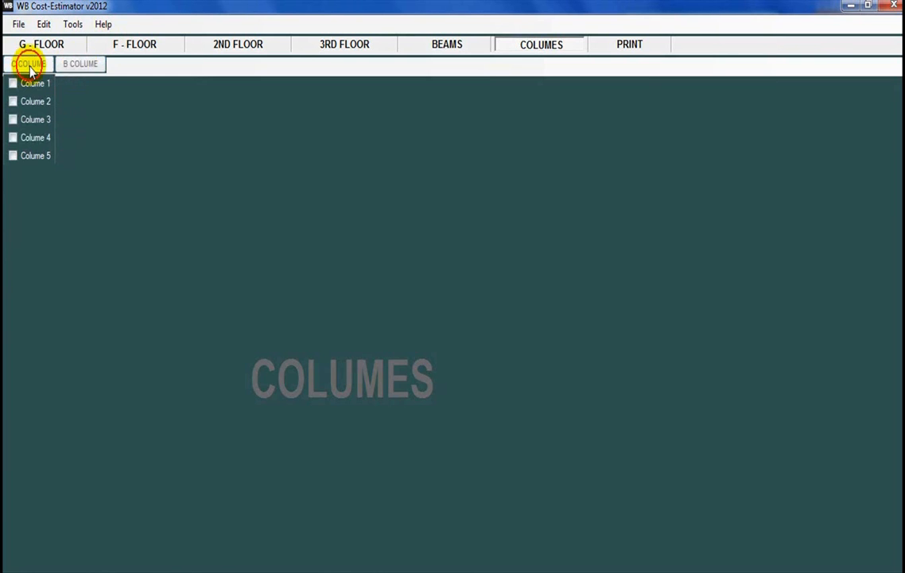
{"action": "left_click", "coordinate": [35, 83]}
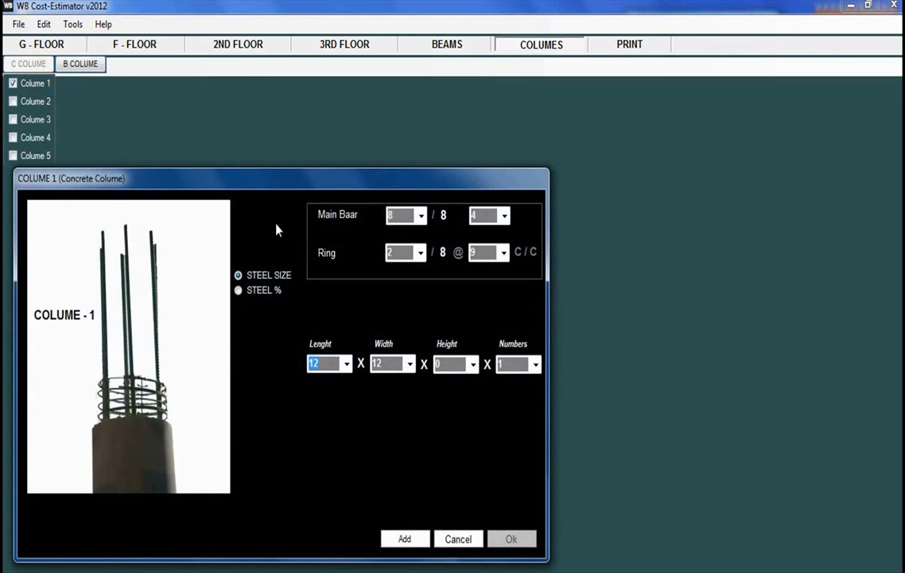
{"action": "left_click_drag", "start_coordinate": [279, 182], "coordinate": [336, 143]}
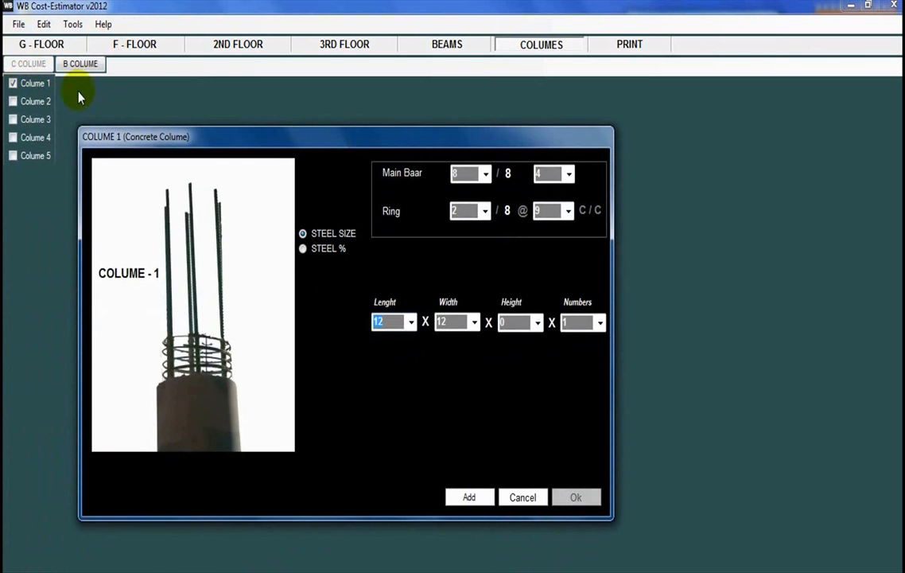
{"action": "left_click_drag", "start_coordinate": [279, 139], "coordinate": [282, 133]}
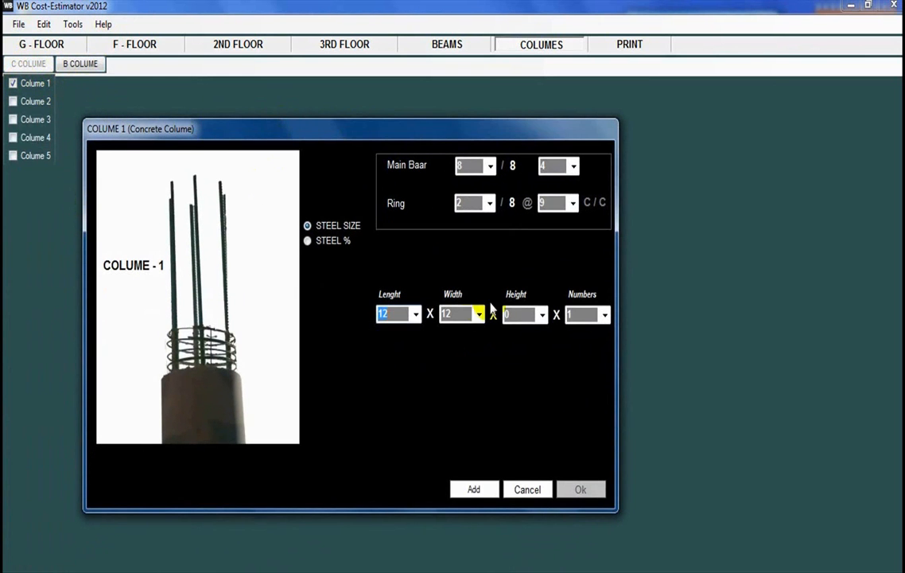
{"action": "mouse_move", "coordinate": [396, 132]}
{"action": "left_mouse_down"}
{"action": "mouse_move", "coordinate": [444, 136]}
{"action": "mouse_move", "coordinate": [411, 130]}
{"action": "left_mouse_up"}
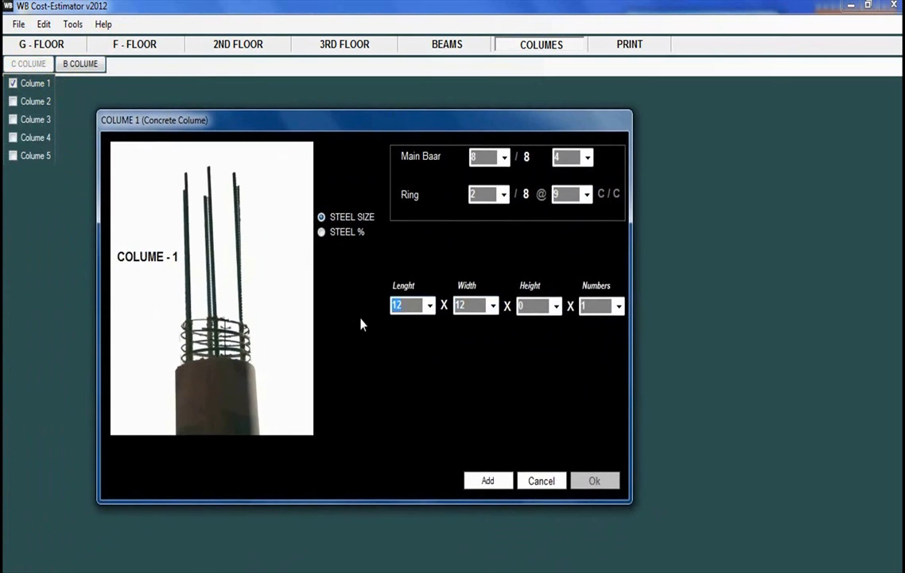
{"action": "left_click_drag", "start_coordinate": [340, 123], "coordinate": [353, 128]}
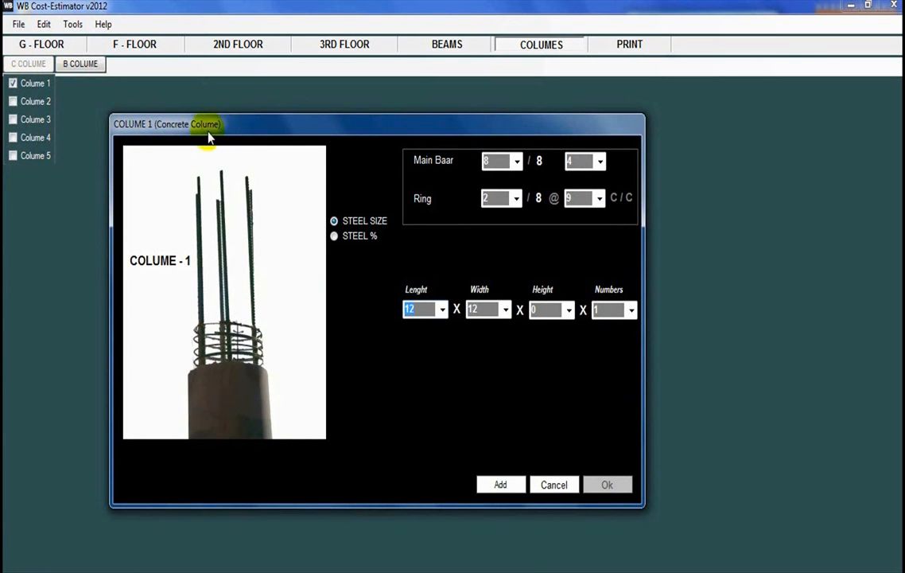
{"action": "mouse_move", "coordinate": [263, 125]}
{"action": "left_mouse_down"}
{"action": "mouse_move", "coordinate": [287, 121]}
{"action": "mouse_move", "coordinate": [246, 124]}
{"action": "left_mouse_up"}
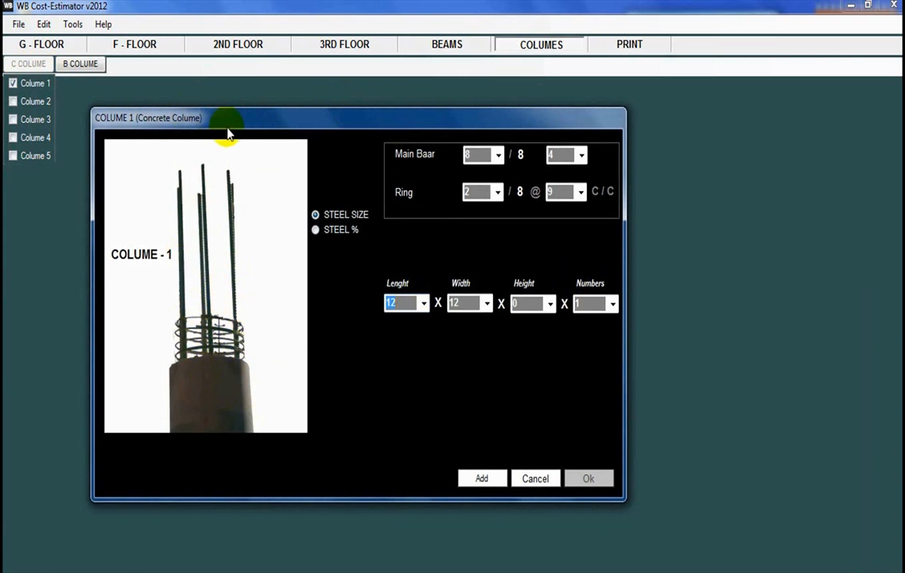
{"action": "left_click_drag", "start_coordinate": [211, 121], "coordinate": [207, 117]}
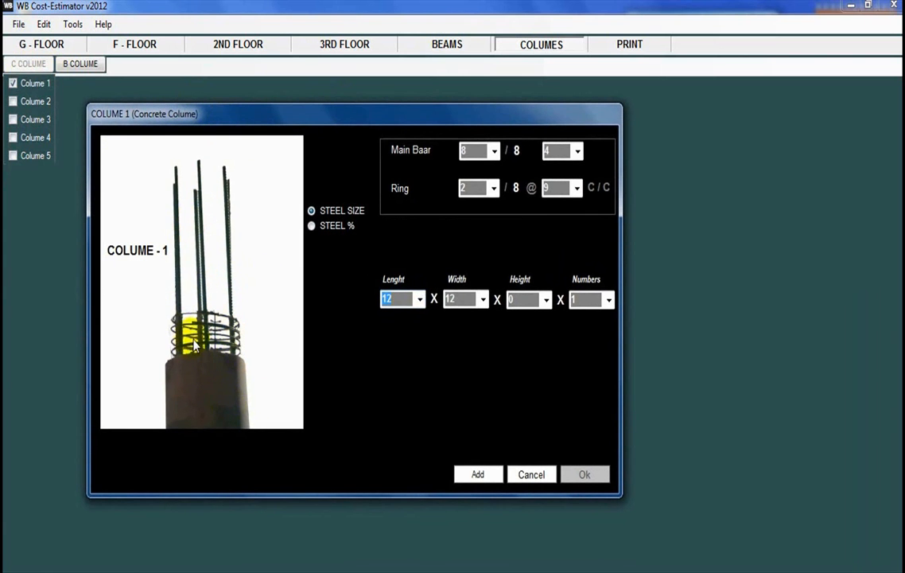
{"action": "left_click_drag", "start_coordinate": [383, 121], "coordinate": [367, 122]}
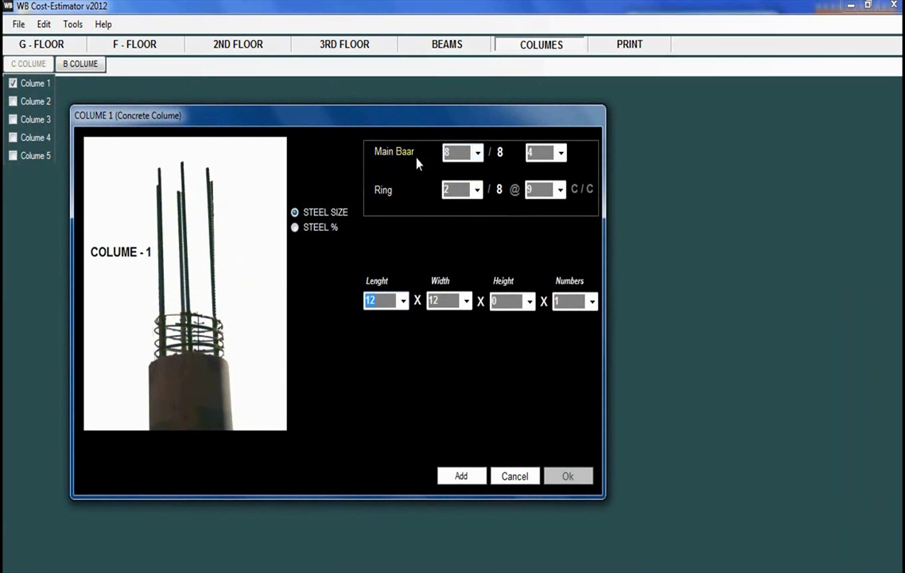
Step: Compare the steel percentage and steel size entry modes for Colume 1, returning to steel size
{"action": "left_click", "coordinate": [311, 231]}
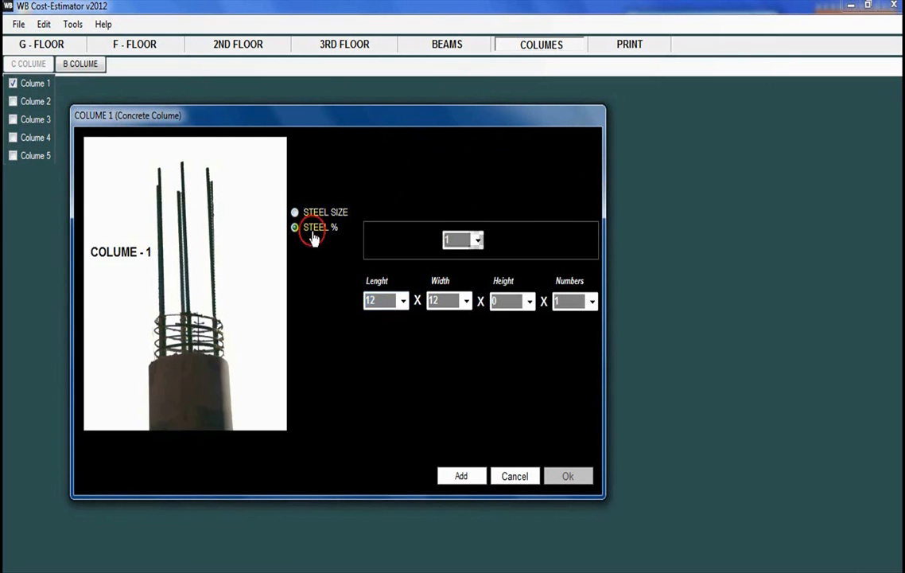
{"action": "left_click", "coordinate": [332, 214]}
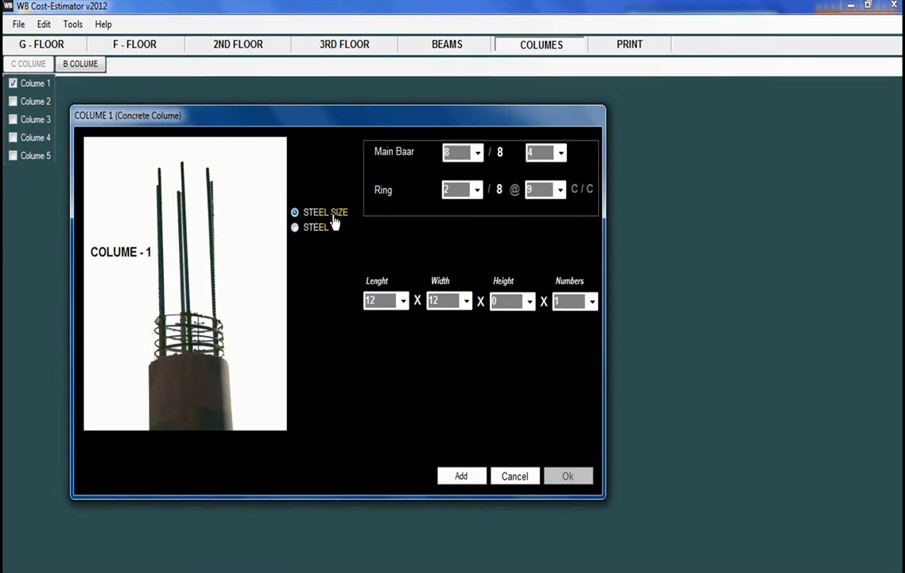
{"action": "left_click", "coordinate": [326, 233]}
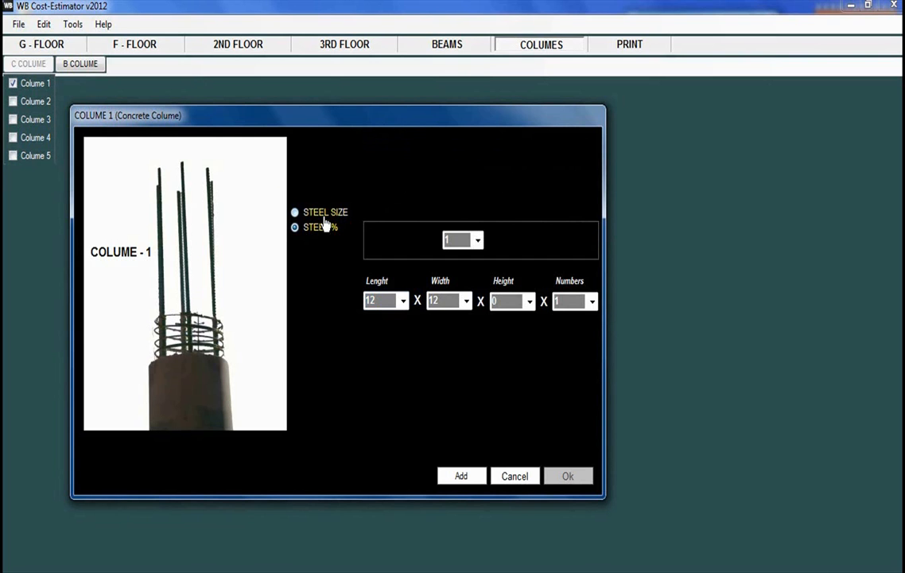
{"action": "left_click", "coordinate": [326, 214]}
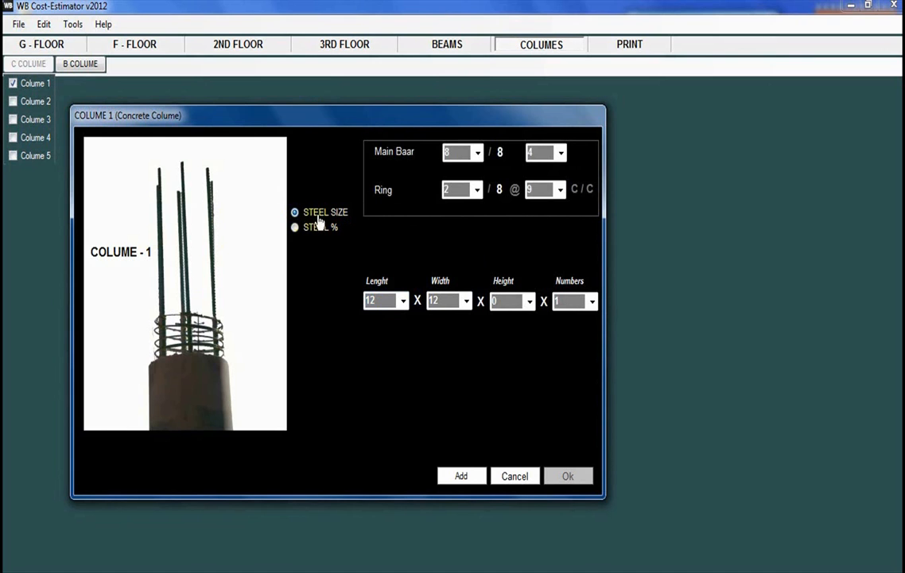
{"action": "left_click_drag", "start_coordinate": [315, 126], "coordinate": [304, 126]}
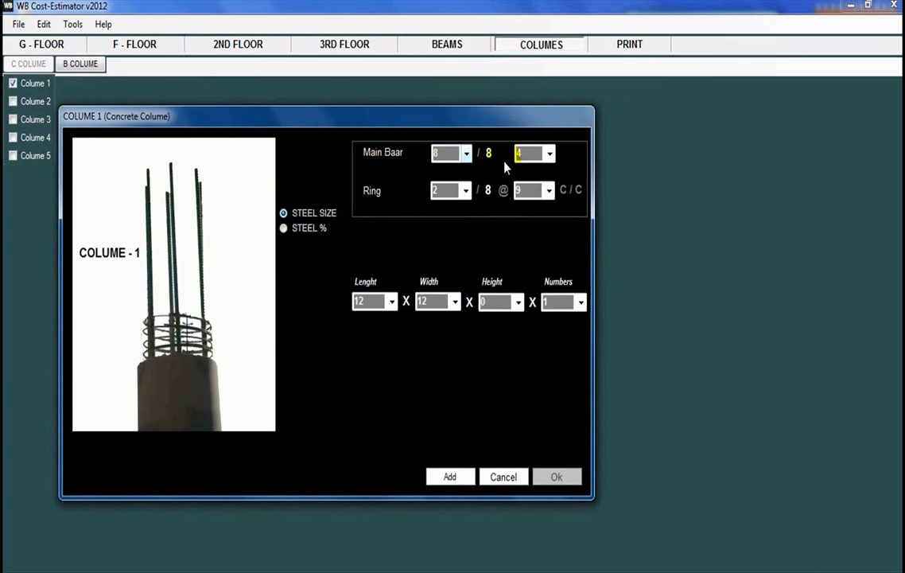
Step: Set Colume 1's main bars to size 8/8 with a quantity of 4
{"action": "left_click", "coordinate": [467, 155]}
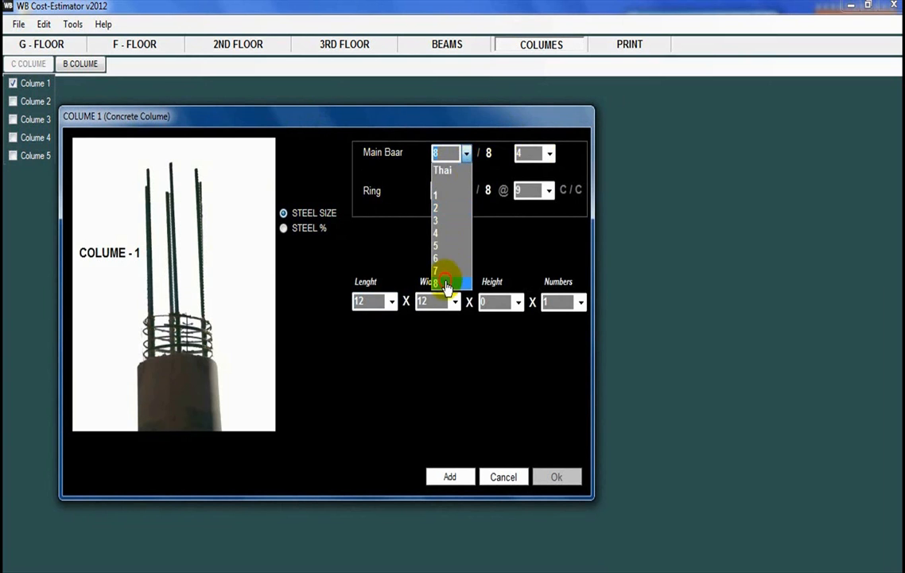
{"action": "left_click", "coordinate": [440, 208]}
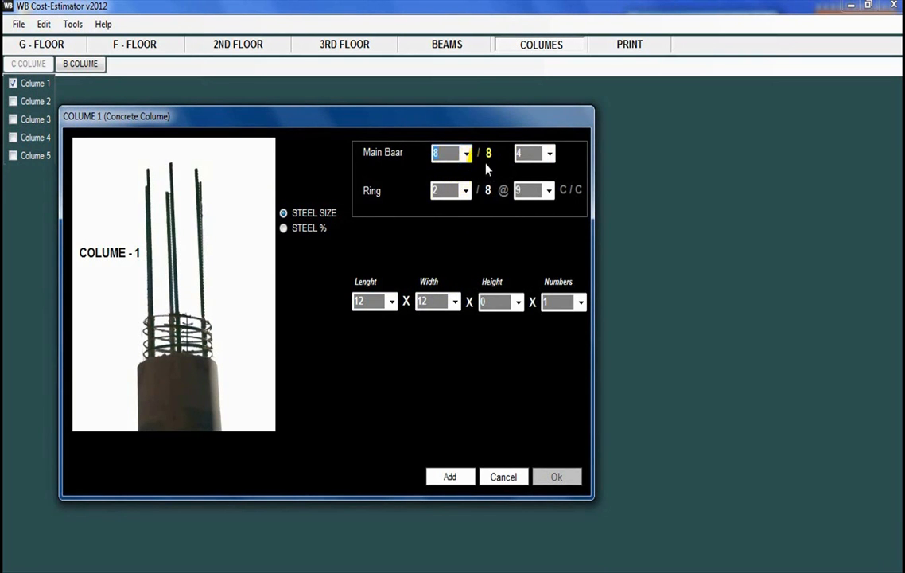
{"action": "left_click", "coordinate": [550, 155]}
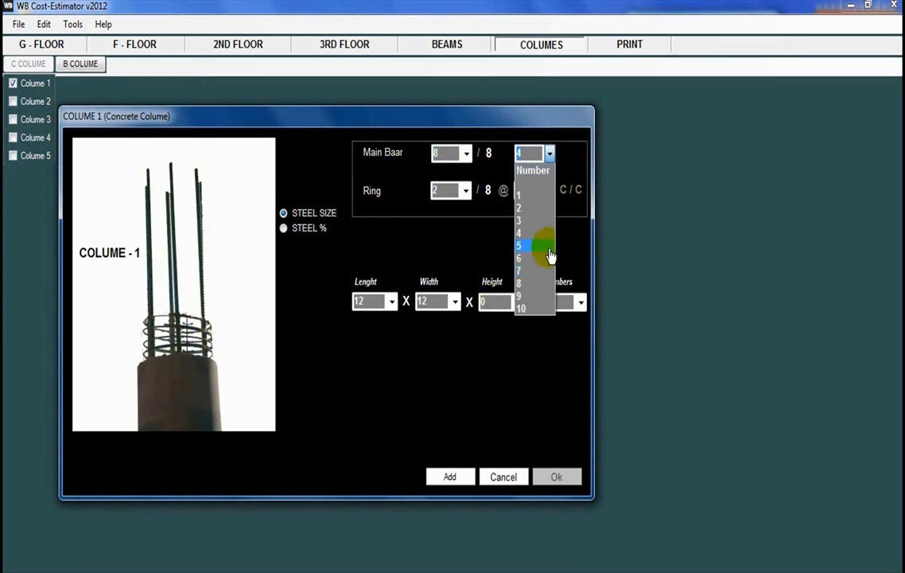
{"action": "left_click", "coordinate": [529, 233]}
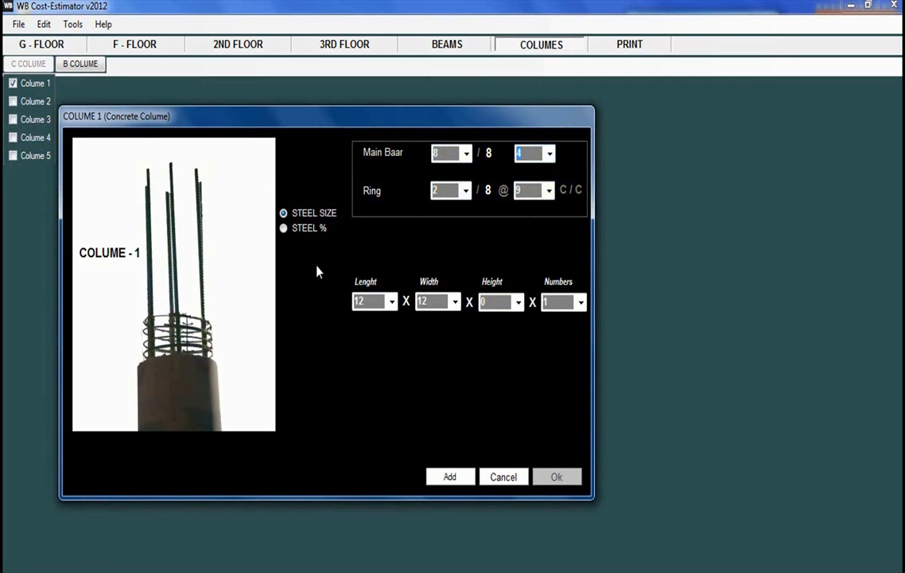
{"action": "left_click_drag", "start_coordinate": [361, 128], "coordinate": [365, 91]}
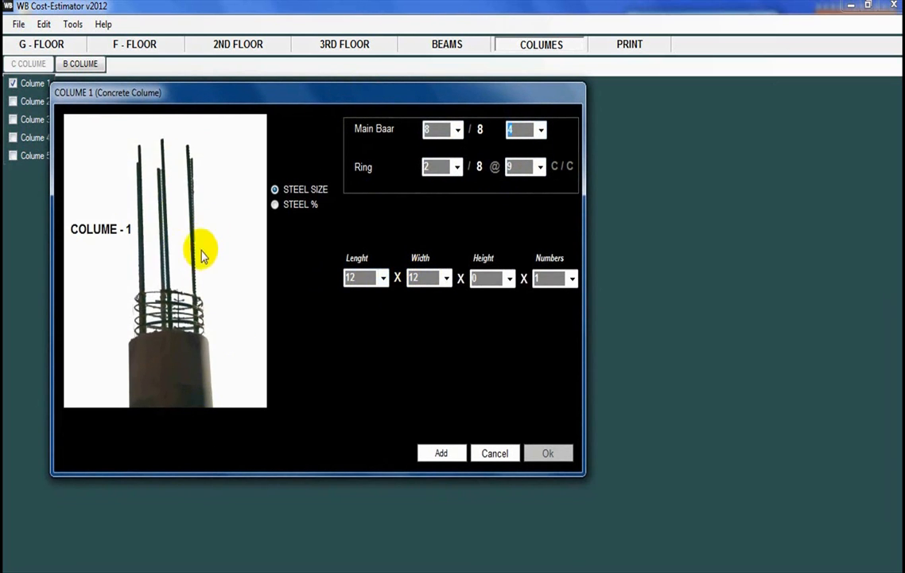
Step: Set concrete Colume 1's length to 12 inches and its width to 18 inches
{"action": "left_click", "coordinate": [384, 288]}
{"action": "left_click", "coordinate": [384, 288]}
{"action": "left_click", "coordinate": [384, 288]}
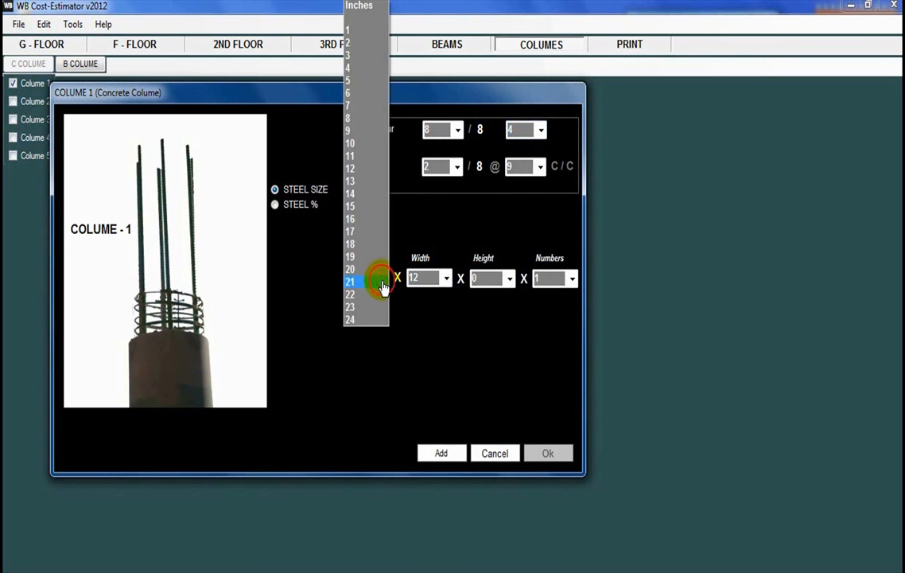
{"action": "left_click", "coordinate": [355, 174]}
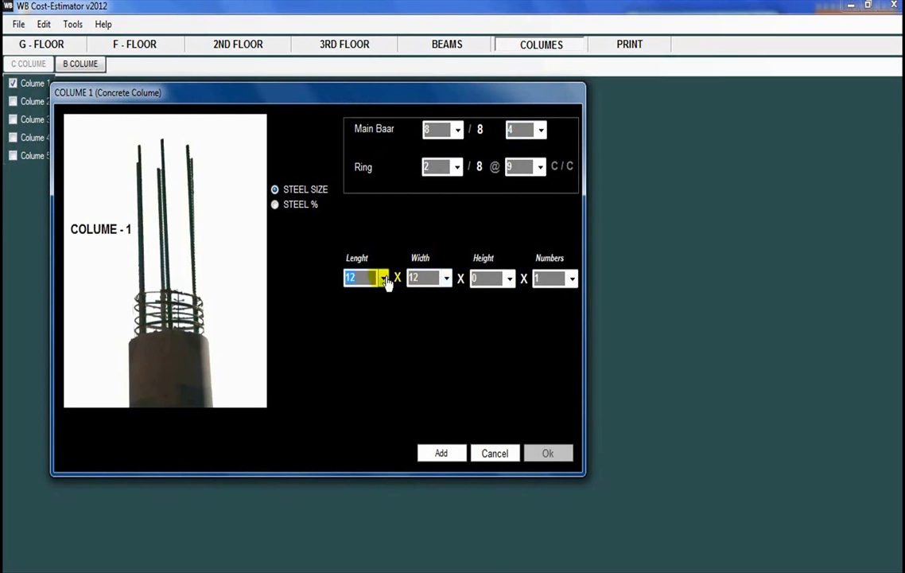
{"action": "left_click", "coordinate": [446, 279]}
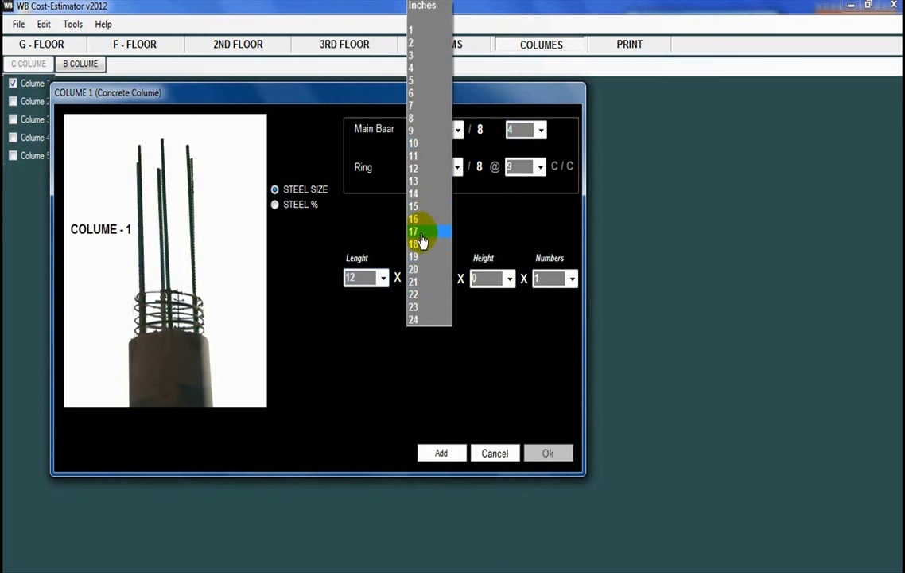
{"action": "left_click", "coordinate": [421, 242]}
{"action": "left_click", "coordinate": [384, 278]}
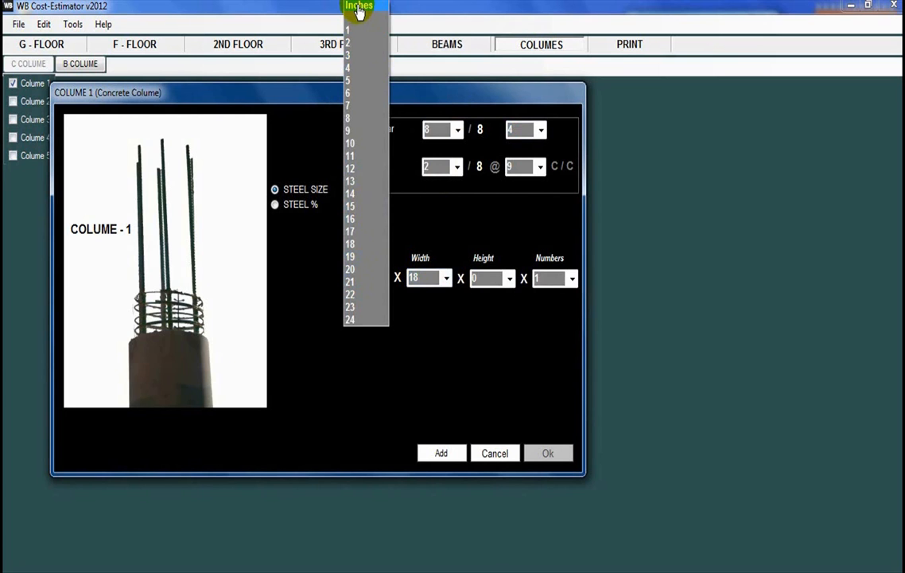
{"action": "left_click", "coordinate": [338, 117]}
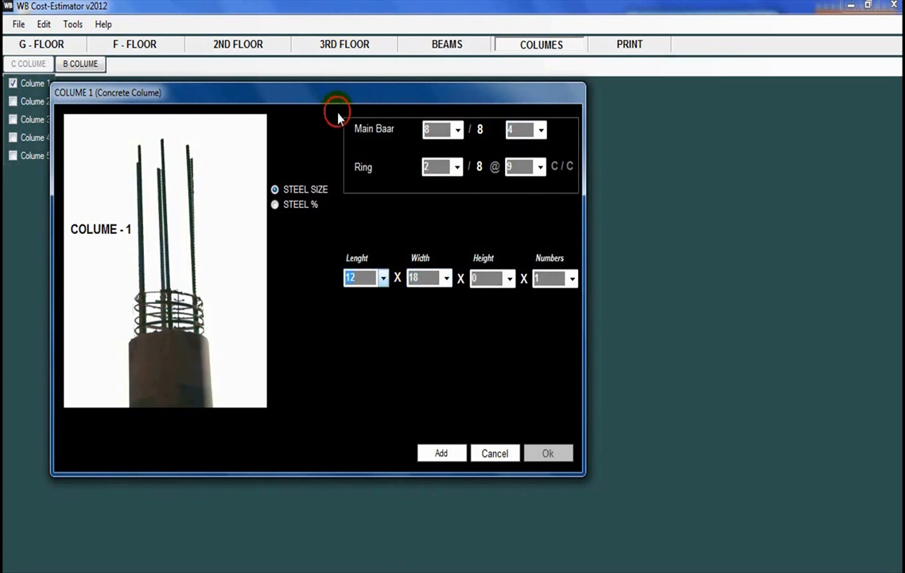
{"action": "left_click", "coordinate": [448, 280]}
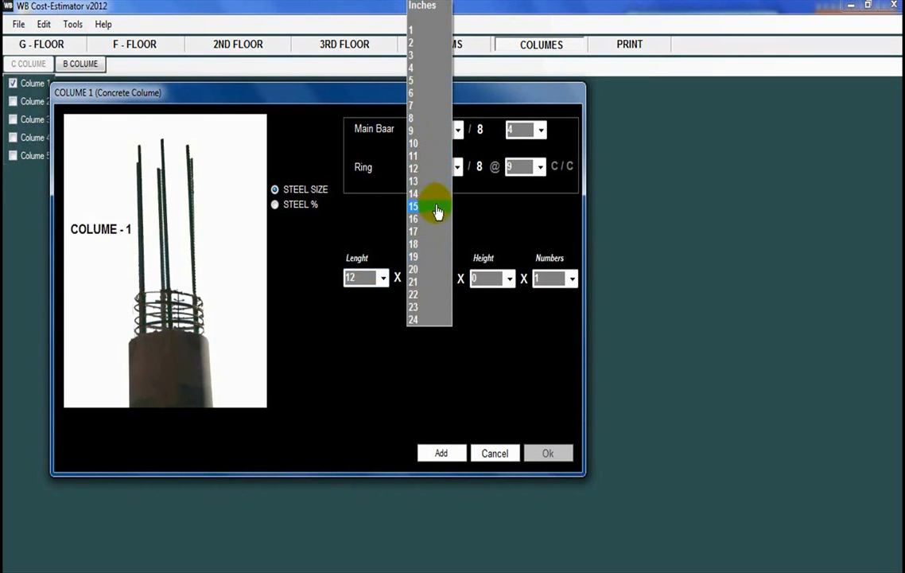
{"action": "left_click", "coordinate": [419, 244]}
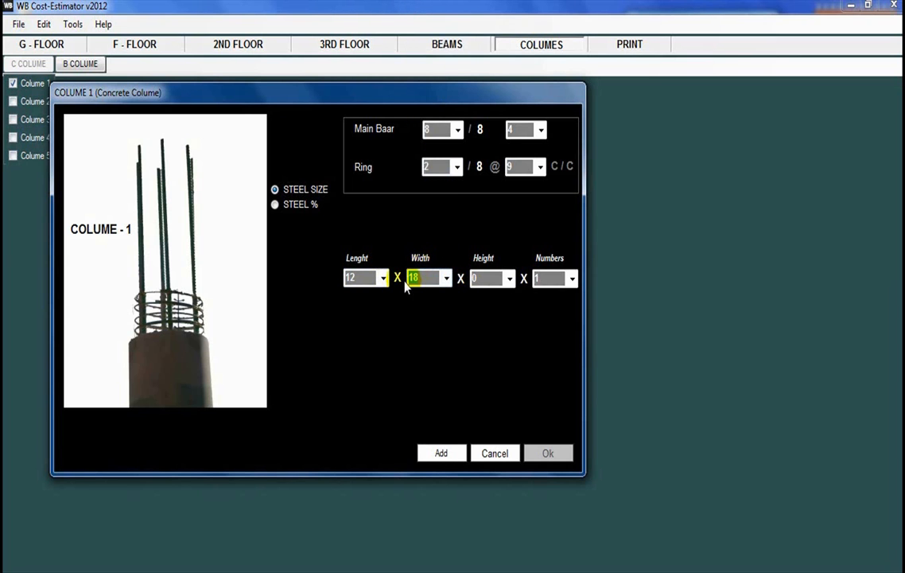
Step: Set concrete Colume 1's height to 10 feet
{"action": "left_click_drag", "start_coordinate": [460, 89], "coordinate": [459, 94]}
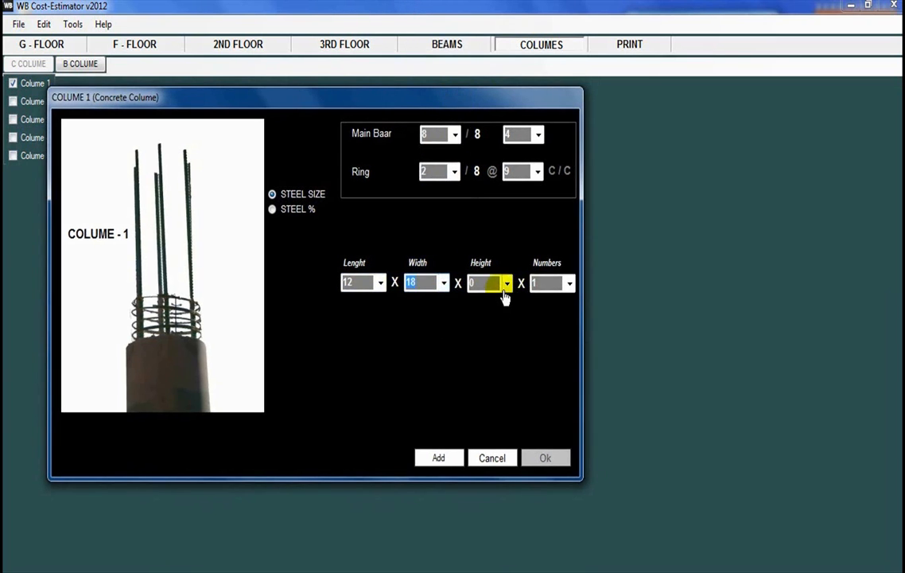
{"action": "left_click", "coordinate": [507, 285]}
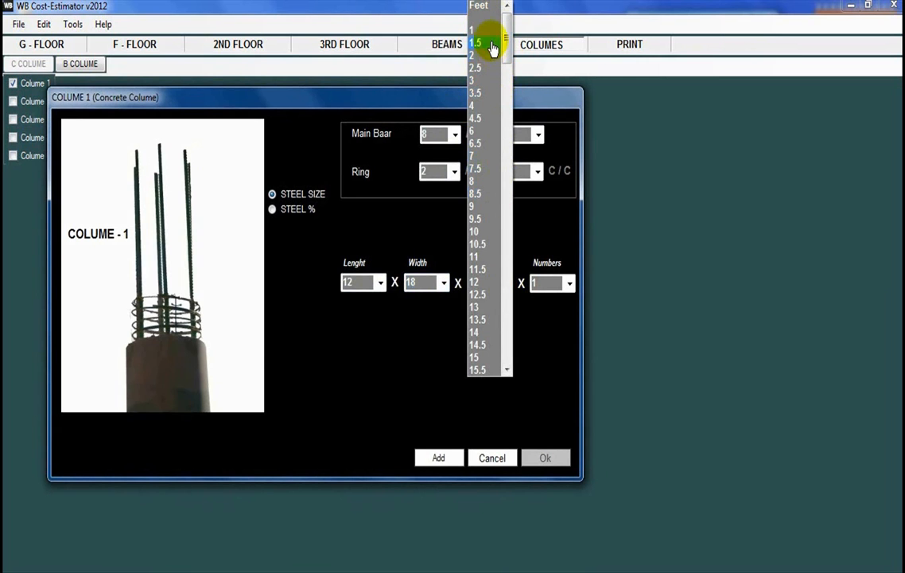
{"action": "left_click_drag", "start_coordinate": [513, 64], "coordinate": [514, 78]}
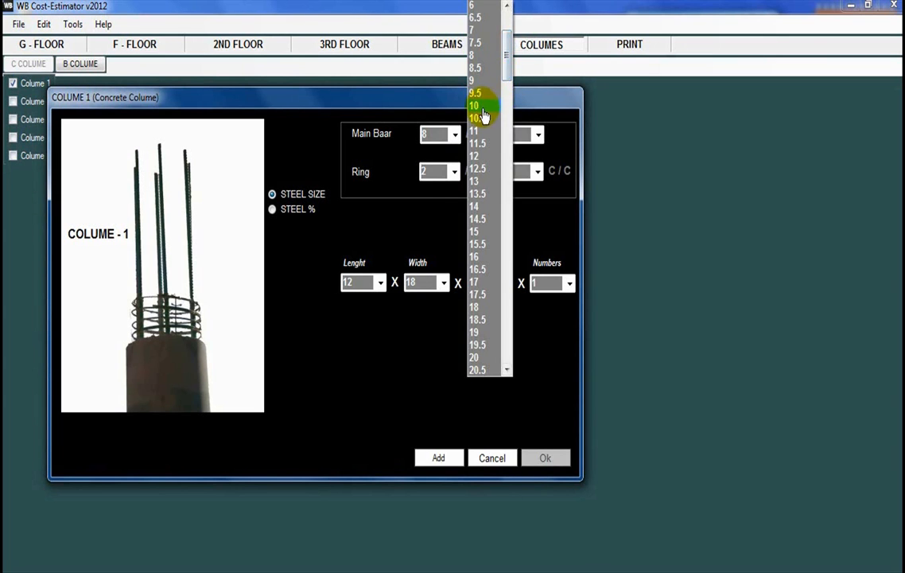
{"action": "left_click", "coordinate": [485, 107]}
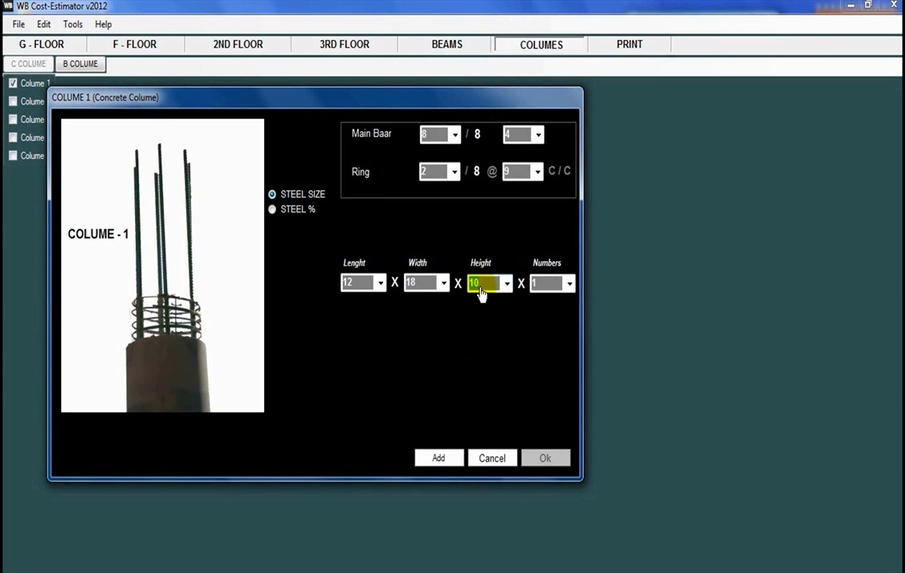
{"action": "left_click", "coordinate": [507, 284]}
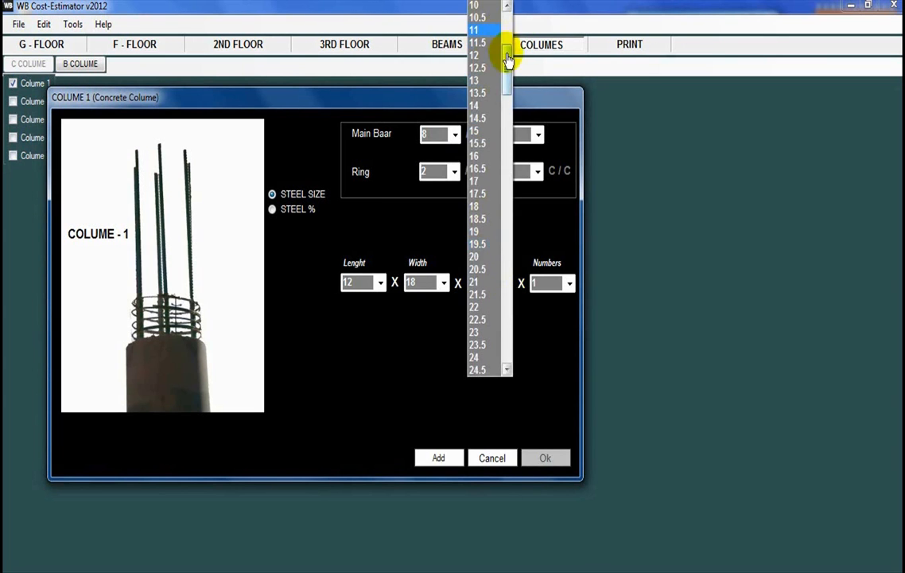
{"action": "left_click_drag", "start_coordinate": [507, 59], "coordinate": [509, 13]}
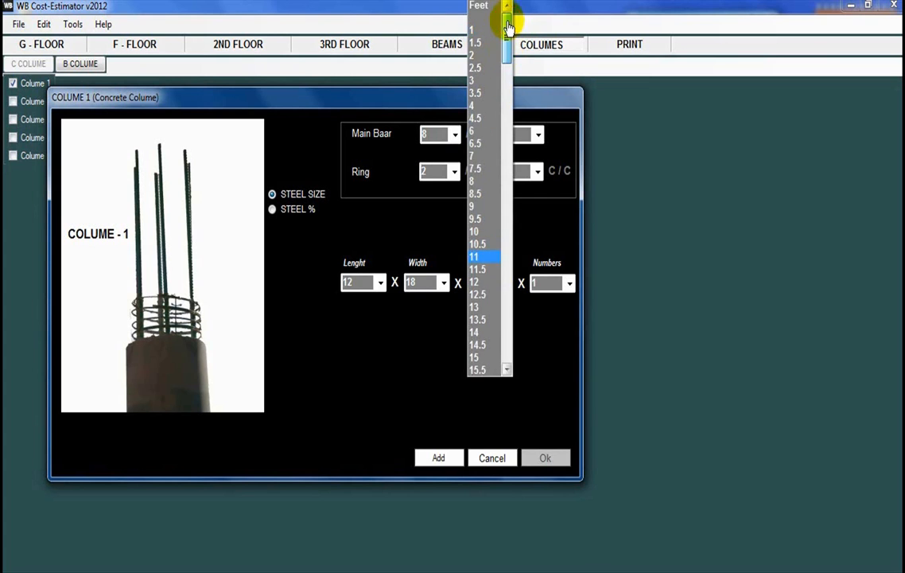
{"action": "left_click", "coordinate": [477, 232]}
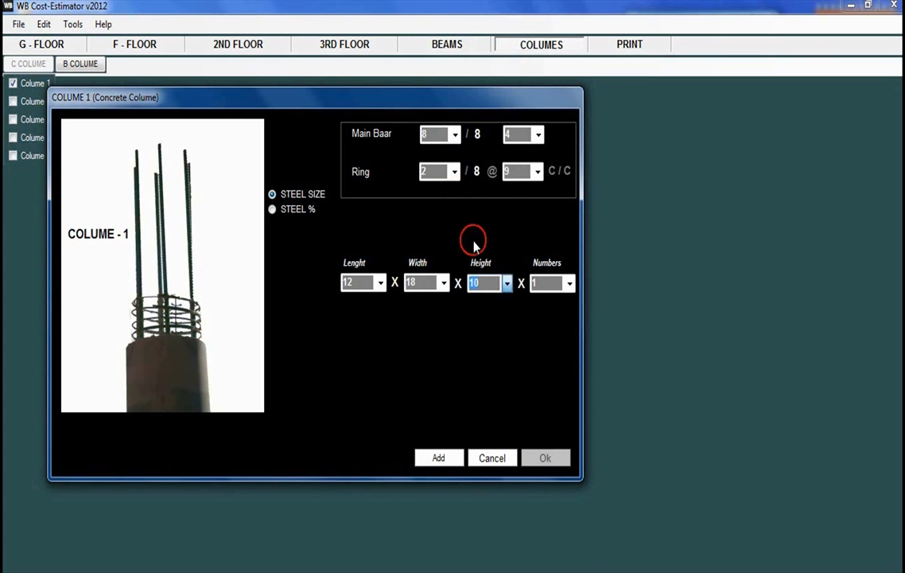
Step: Set the number of Colume 1 columns to 10
{"action": "left_click", "coordinate": [570, 285]}
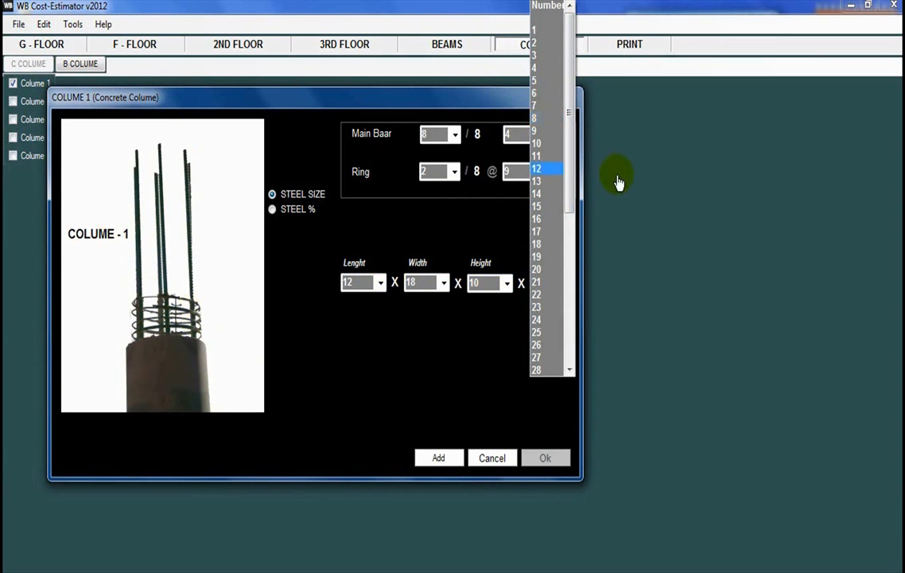
{"action": "left_click_drag", "start_coordinate": [570, 59], "coordinate": [576, 99]}
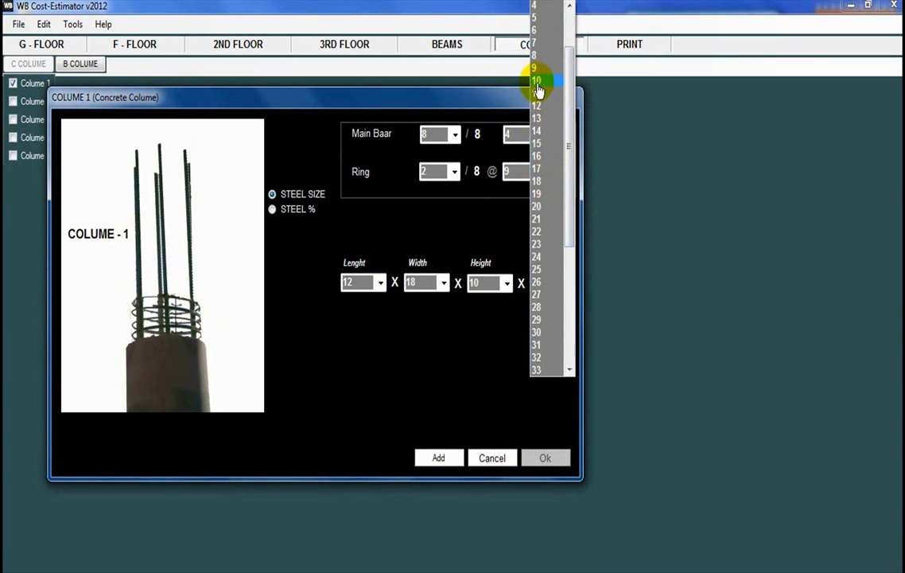
{"action": "left_click", "coordinate": [549, 82]}
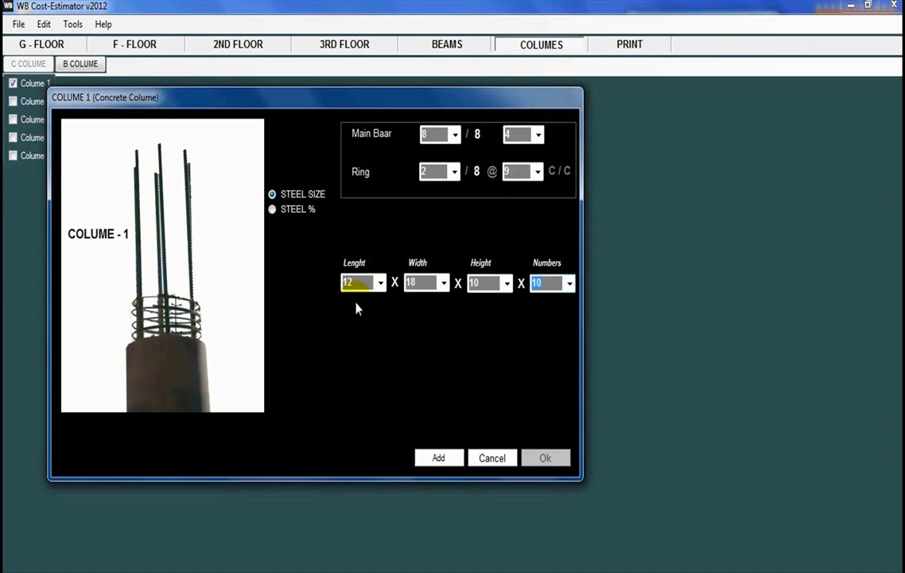
{"action": "left_click", "coordinate": [570, 284]}
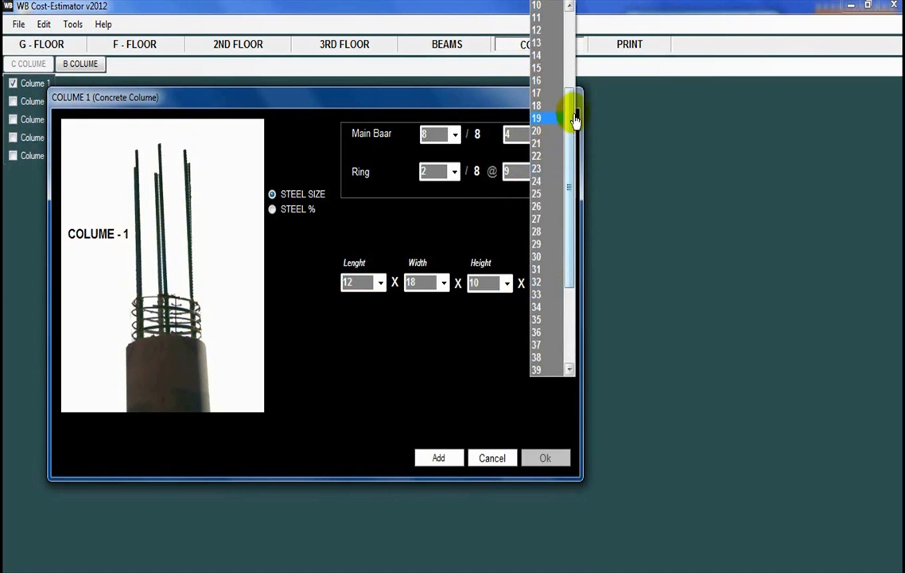
{"action": "left_click", "coordinate": [542, 17]}
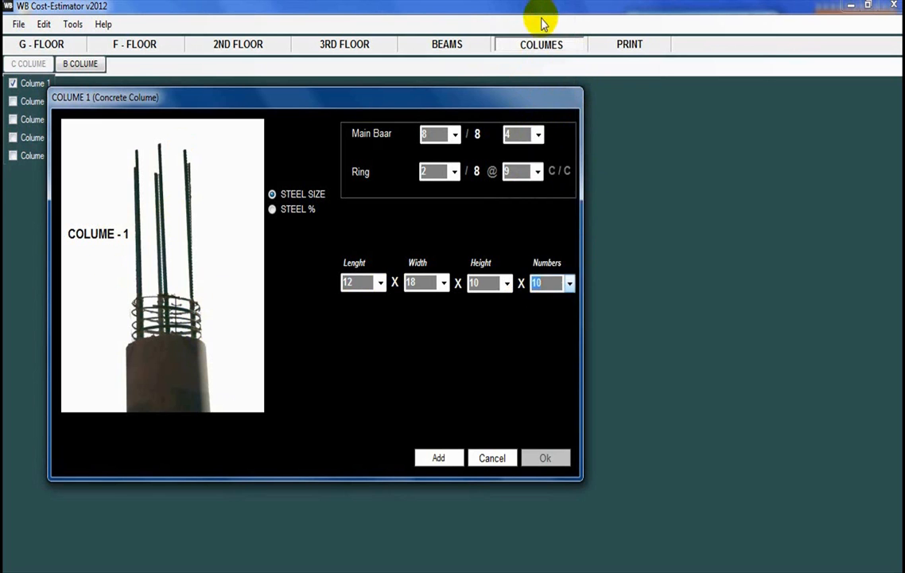
Step: Set the number of Colume 1 columns to 15, then add the data to the estimate and confirm
{"action": "left_click", "coordinate": [570, 284]}
{"action": "left_click", "coordinate": [543, 75]}
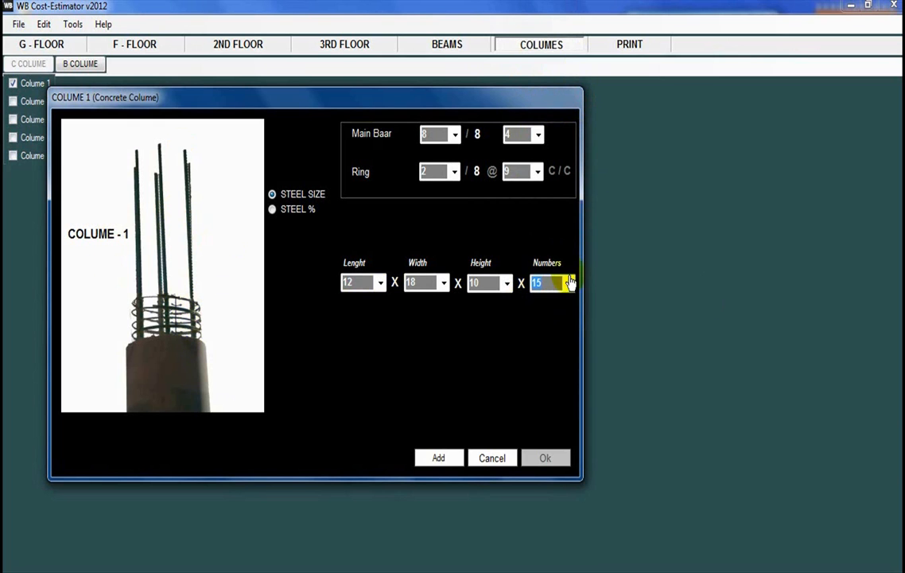
{"action": "left_click", "coordinate": [439, 459]}
{"action": "left_click", "coordinate": [544, 459]}
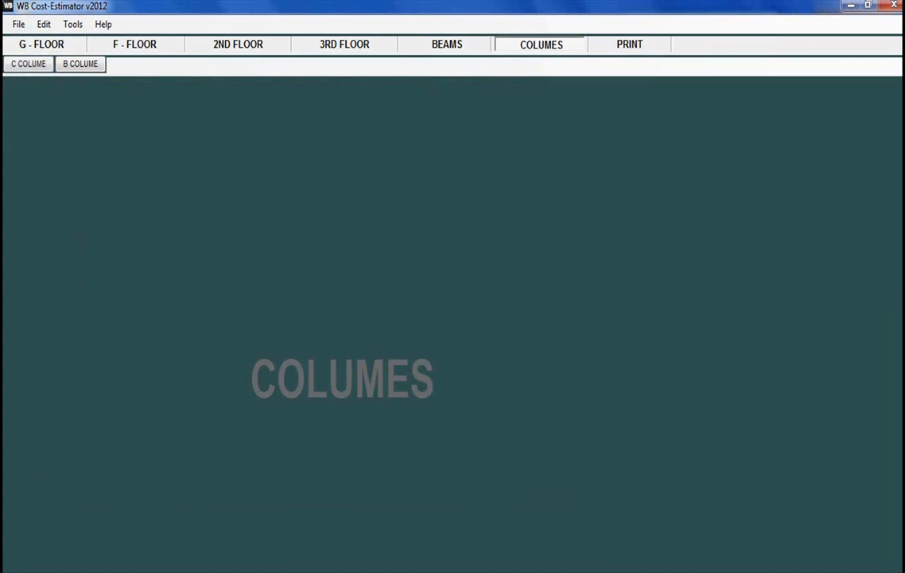
Step: Check the concrete column list, then open brick Colume 3 for data entry and move its dialog clear of the column list
{"action": "left_click", "coordinate": [24, 64]}
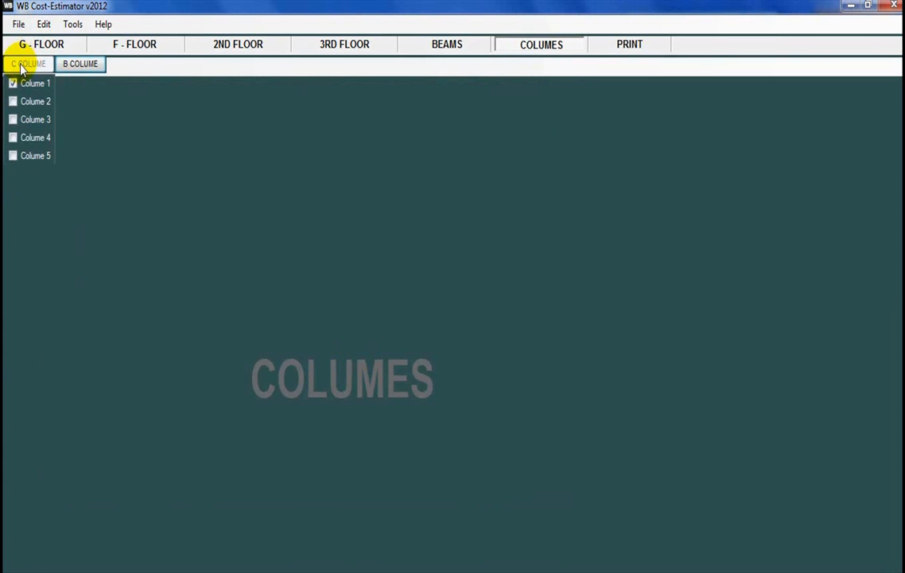
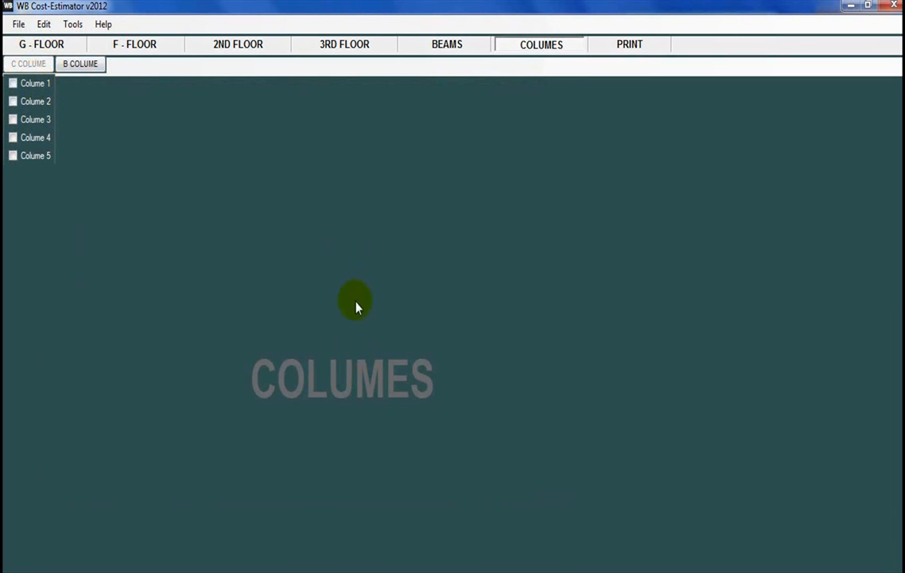
{"action": "left_click", "coordinate": [83, 67]}
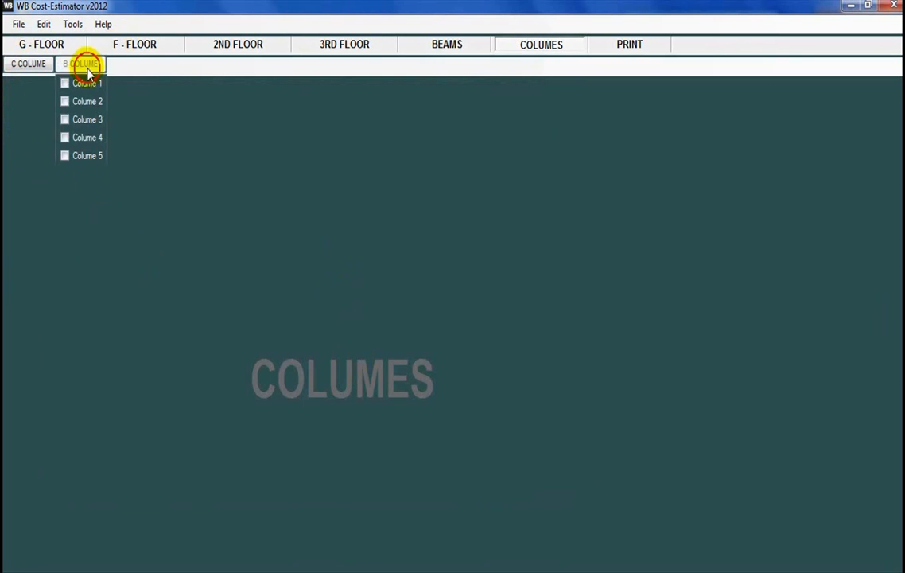
{"action": "left_click", "coordinate": [96, 141]}
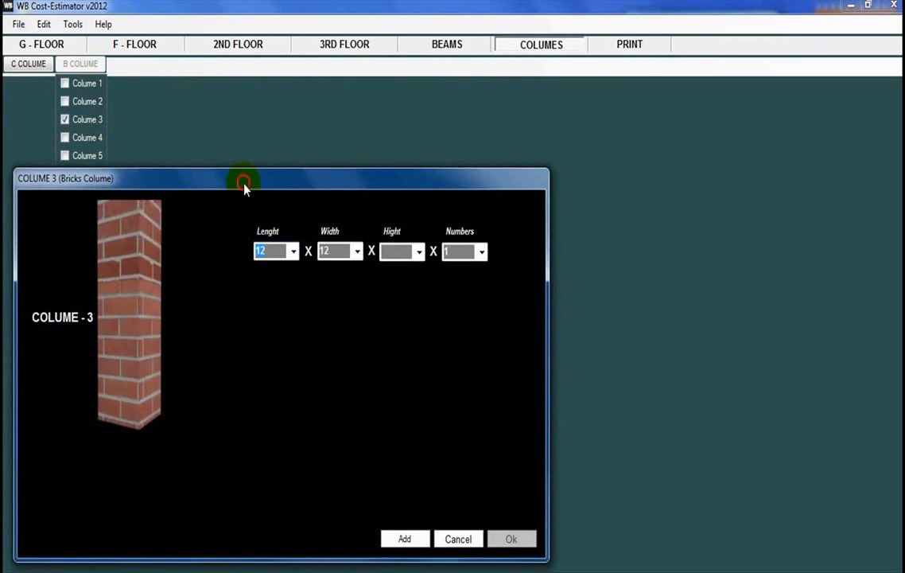
{"action": "left_click_drag", "start_coordinate": [245, 186], "coordinate": [355, 125]}
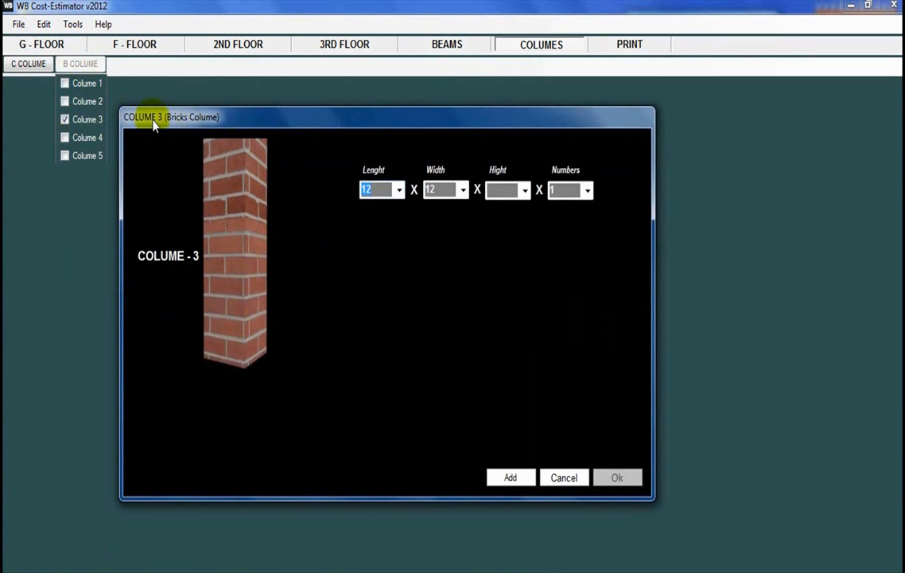
{"action": "left_click_drag", "start_coordinate": [221, 119], "coordinate": [220, 122]}
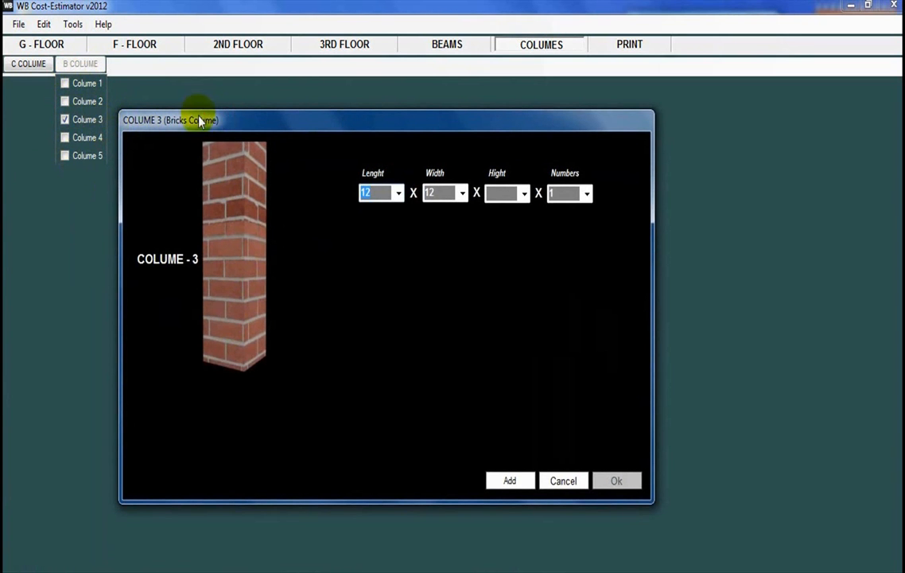
{"action": "left_click_drag", "start_coordinate": [201, 121], "coordinate": [192, 126]}
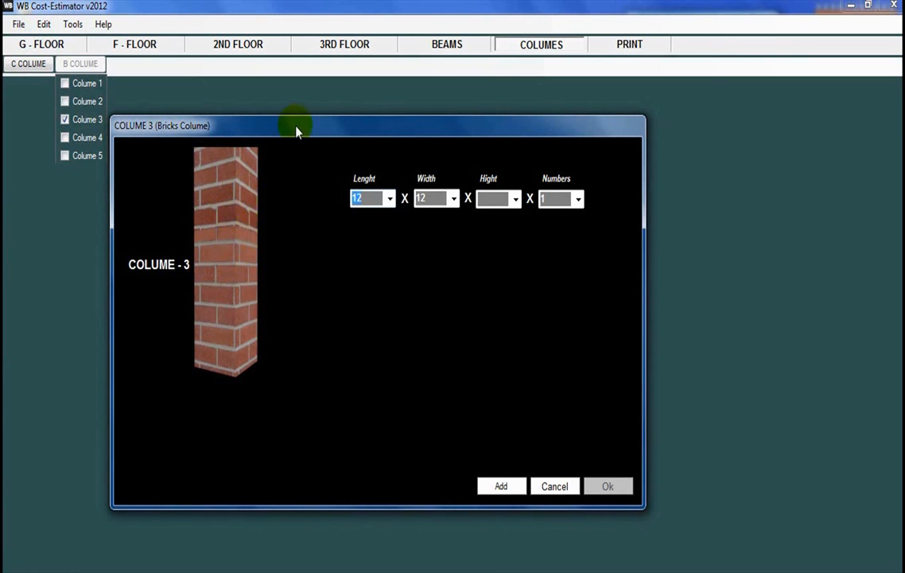
{"action": "left_click_drag", "start_coordinate": [296, 131], "coordinate": [337, 132]}
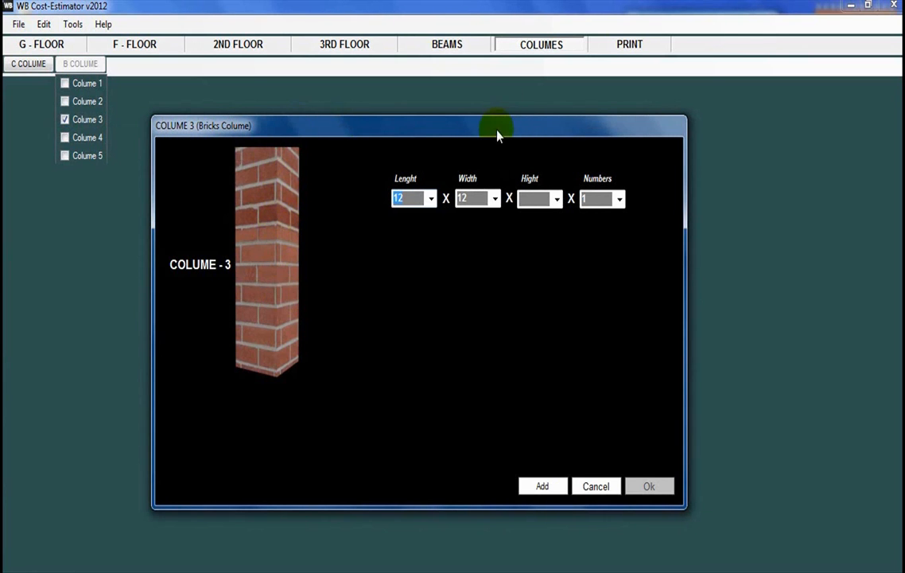
{"action": "left_click_drag", "start_coordinate": [497, 134], "coordinate": [483, 139]}
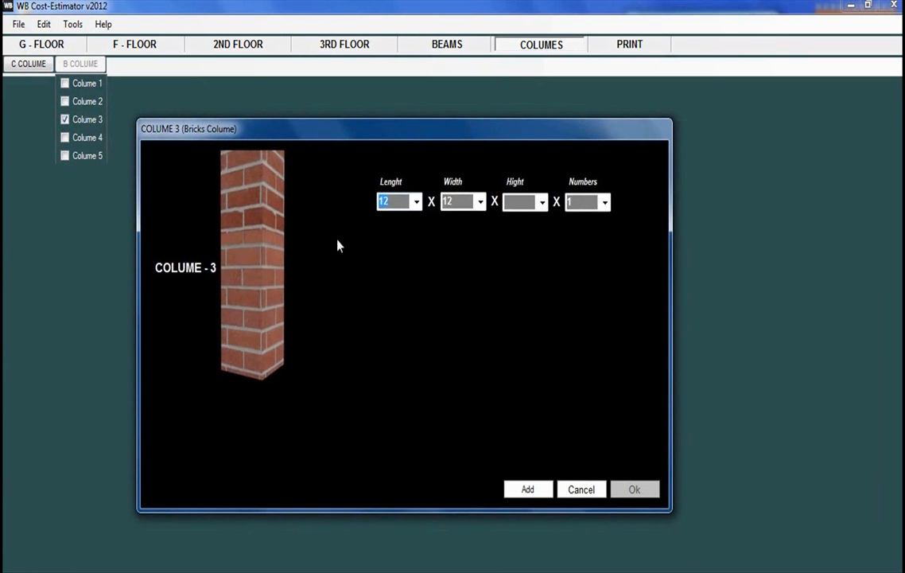
{"action": "left_click_drag", "start_coordinate": [356, 141], "coordinate": [370, 138]}
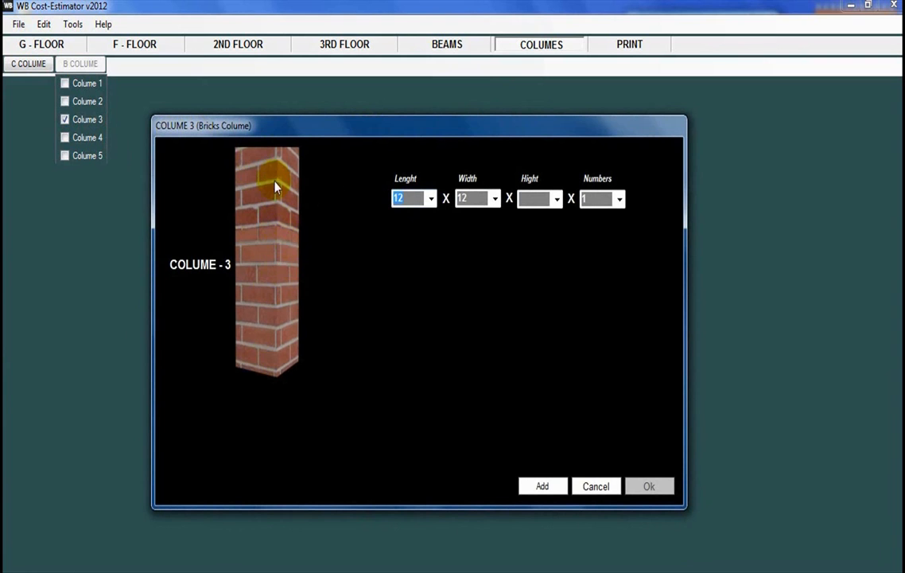
{"action": "left_click_drag", "start_coordinate": [346, 139], "coordinate": [338, 128]}
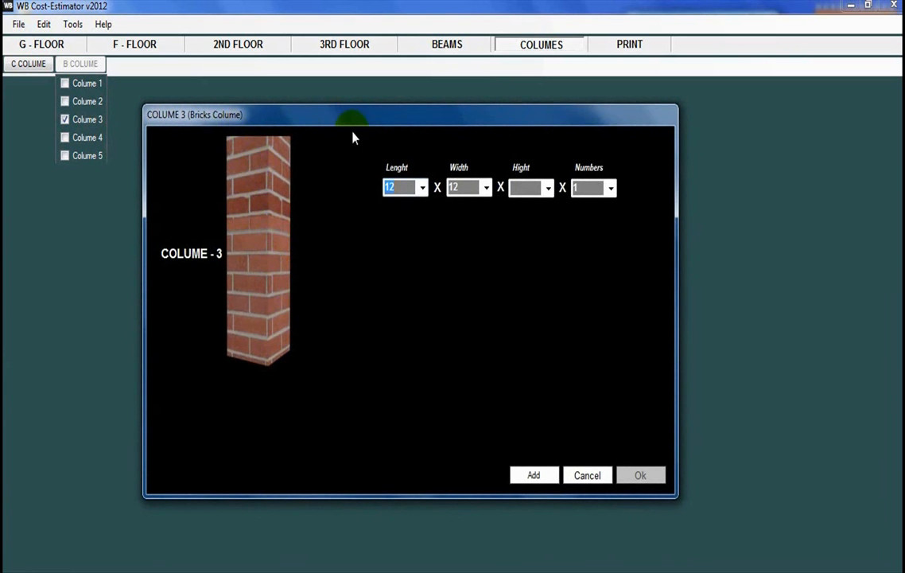
{"action": "left_click_drag", "start_coordinate": [353, 138], "coordinate": [337, 138]}
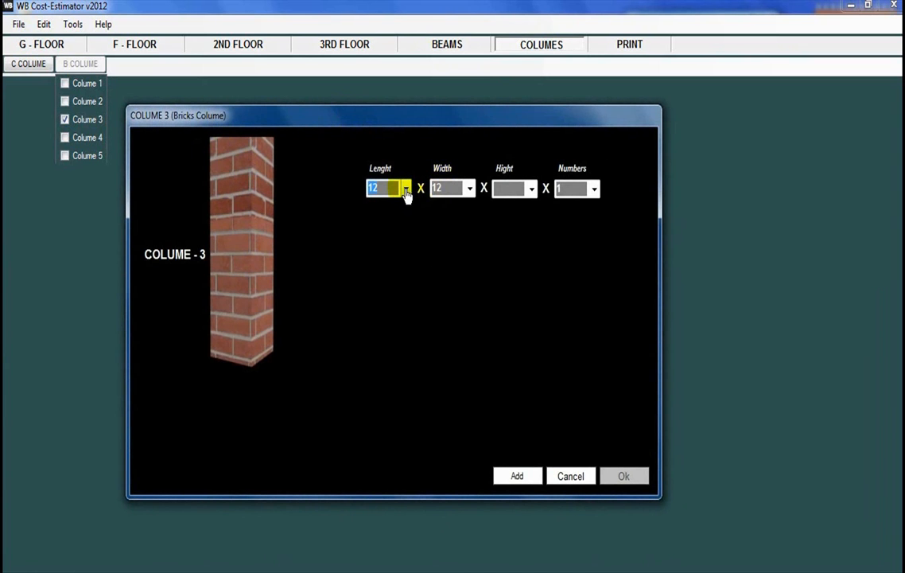
Step: Check the length and width choices for brick Colume 3, keeping both at 12 inches
{"action": "left_click", "coordinate": [406, 191]}
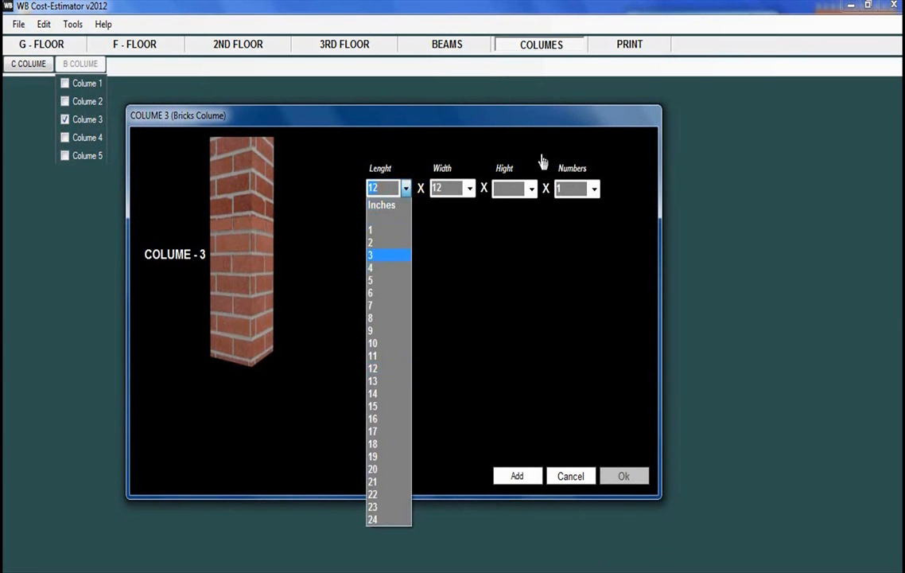
{"action": "left_click", "coordinate": [471, 191]}
{"action": "left_click", "coordinate": [471, 191]}
{"action": "left_click", "coordinate": [471, 191]}
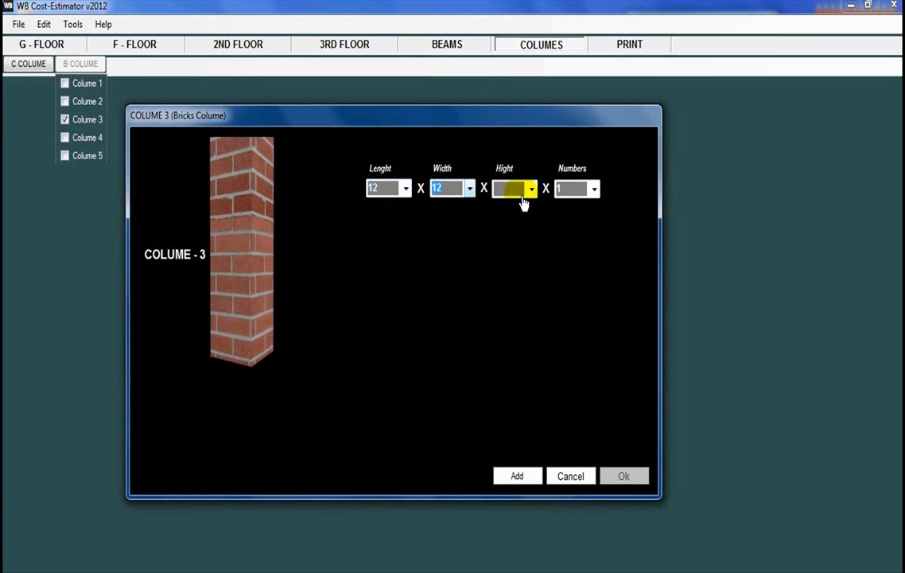
Step: Set brick Colume 3's height to 12 feet and the number of columns to 18
{"action": "left_click", "coordinate": [530, 189]}
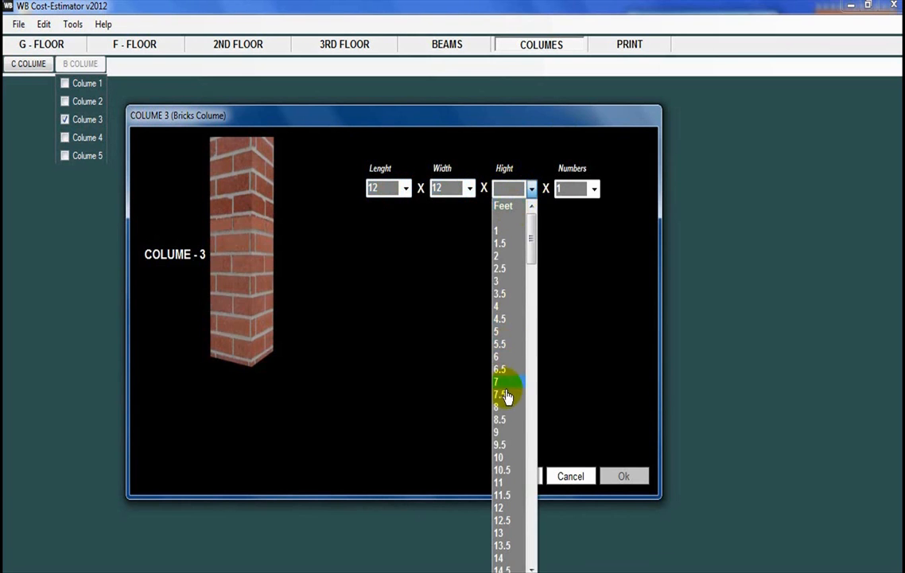
{"action": "left_click", "coordinate": [506, 509]}
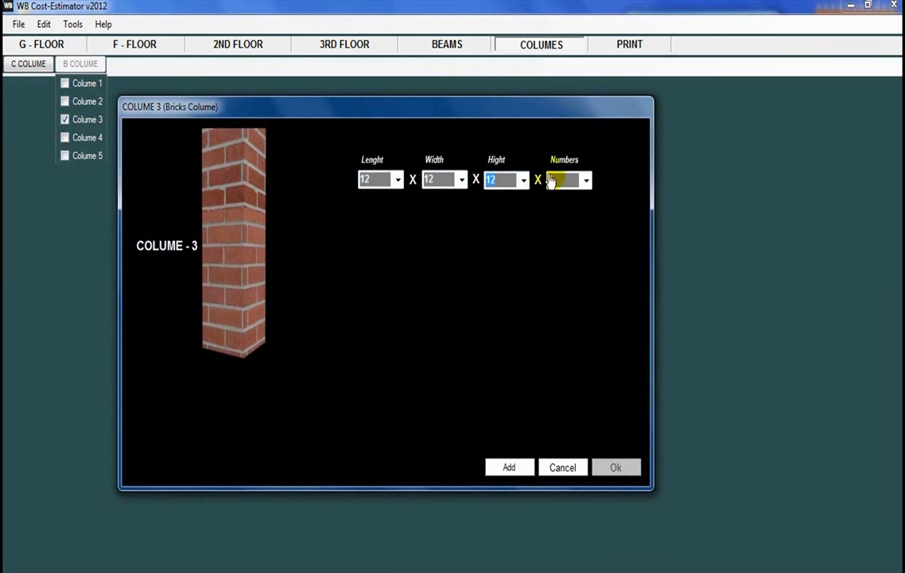
{"action": "left_click", "coordinate": [586, 180]}
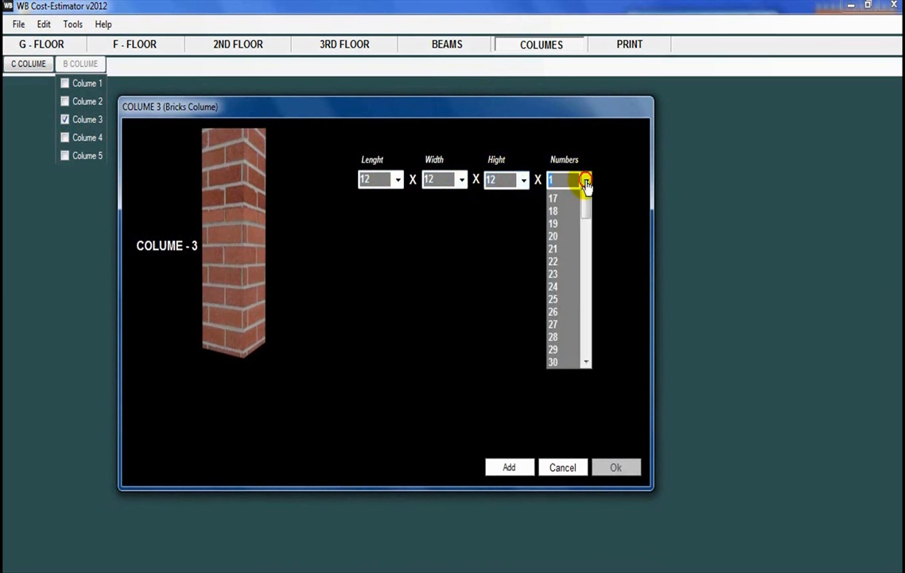
{"action": "left_click", "coordinate": [554, 275]}
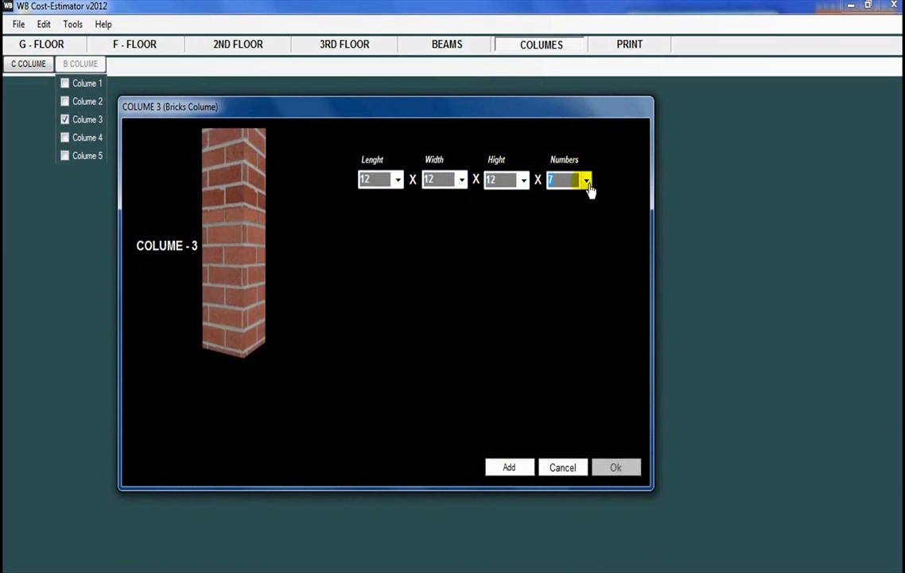
{"action": "left_click", "coordinate": [586, 179]}
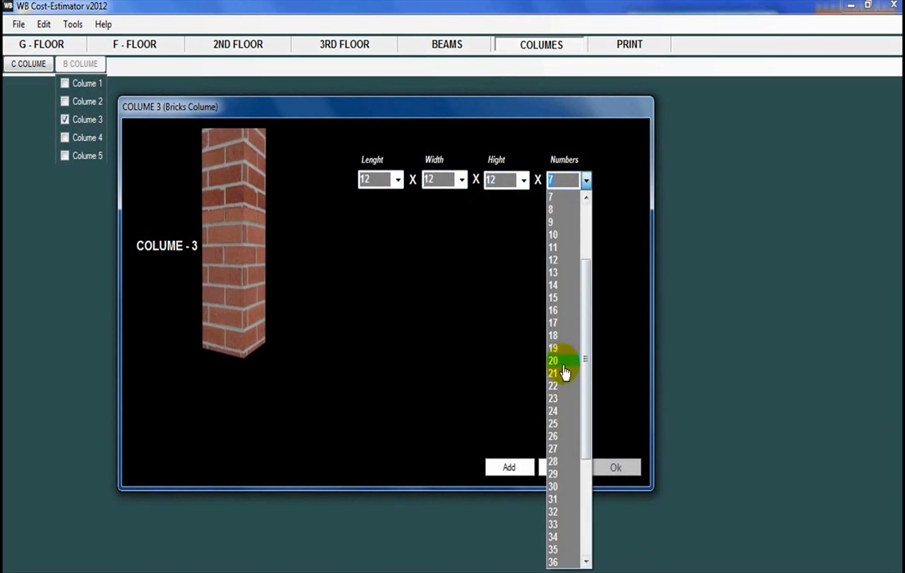
{"action": "left_click", "coordinate": [559, 337]}
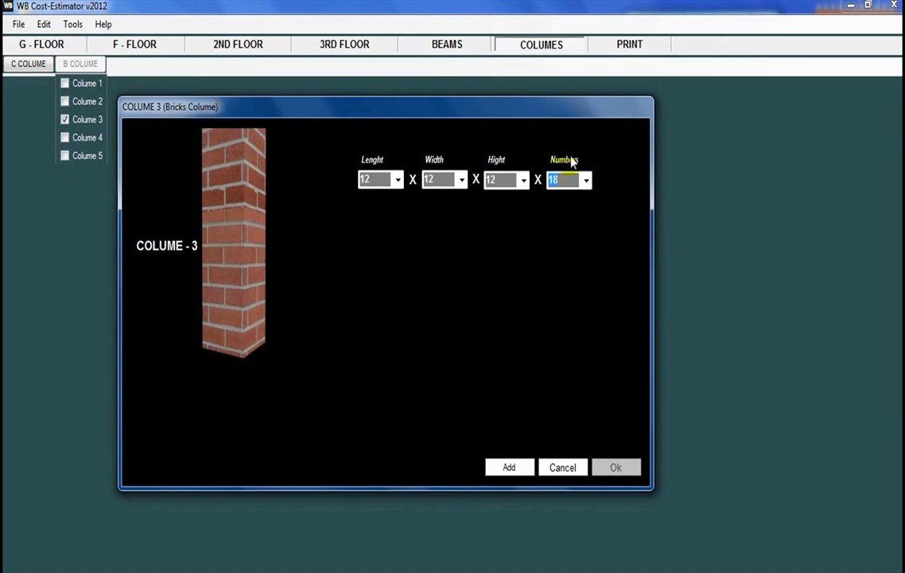
Step: Add the brick Colume 3 data to the estimate and confirm it
{"action": "left_click_drag", "start_coordinate": [494, 108], "coordinate": [500, 69]}
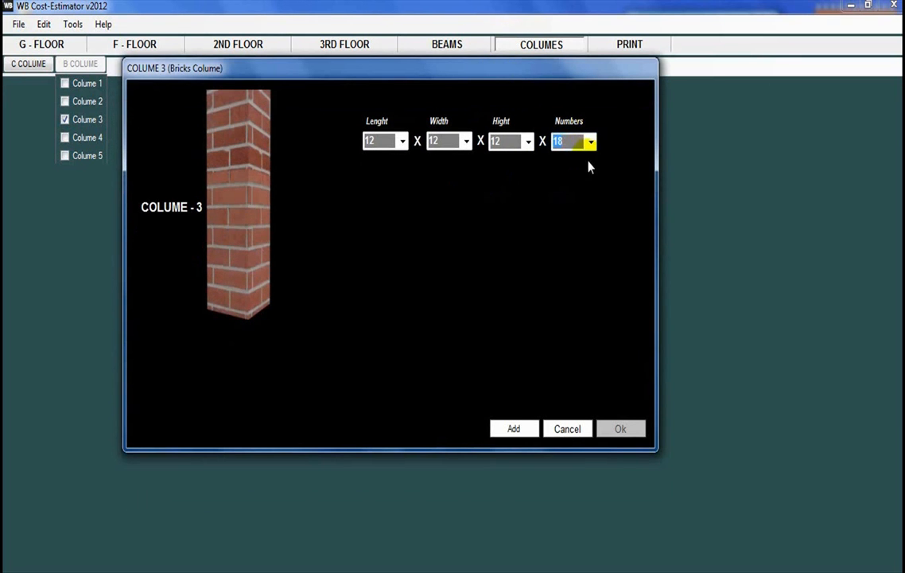
{"action": "left_click", "coordinate": [511, 430]}
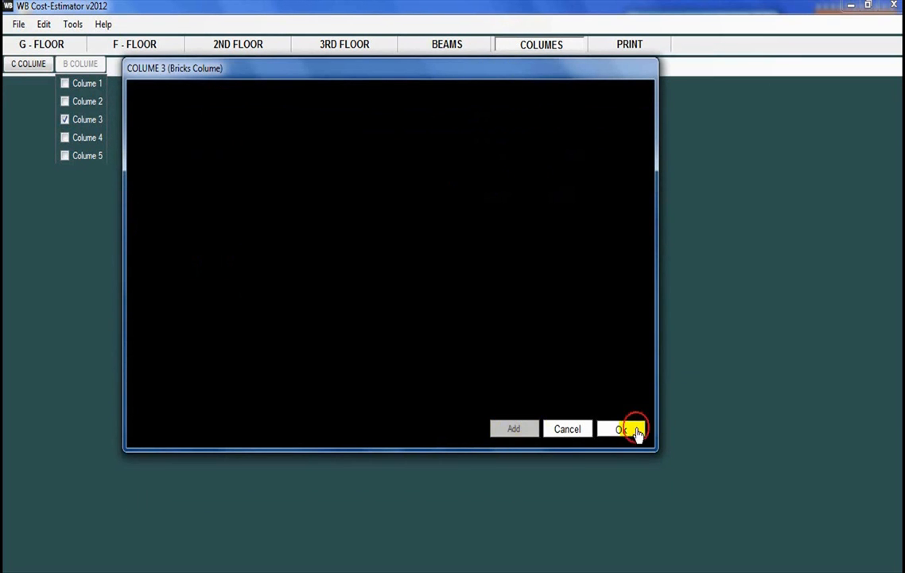
{"action": "left_click", "coordinate": [634, 431]}
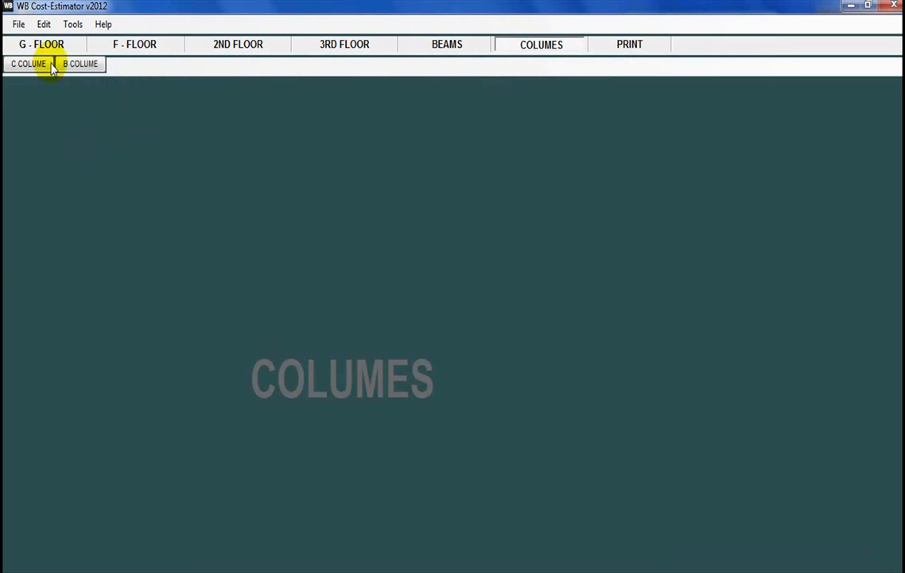
Step: Look through the ground, first, second and third floor sections, then view the third floor's Sitting 1 form and cancel it
{"action": "left_click", "coordinate": [51, 48]}
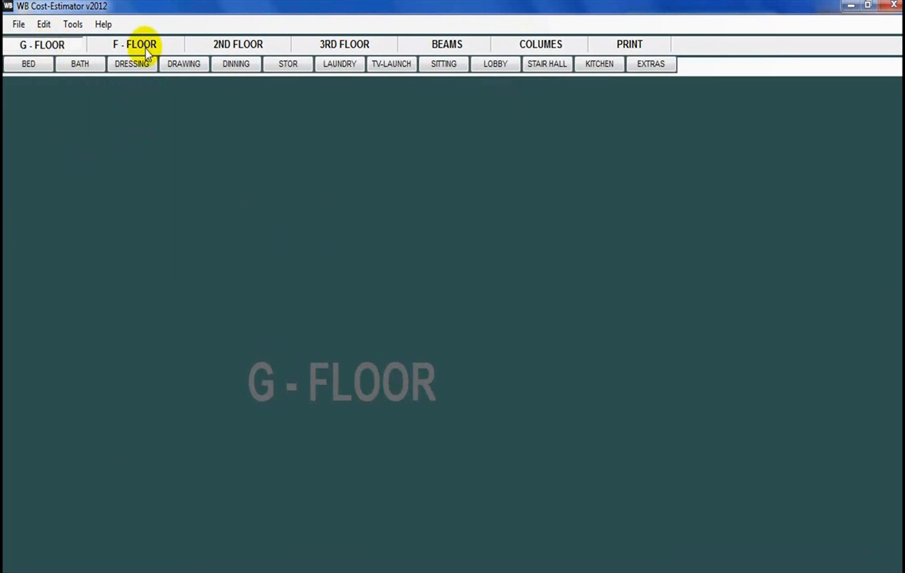
{"action": "left_click", "coordinate": [147, 48]}
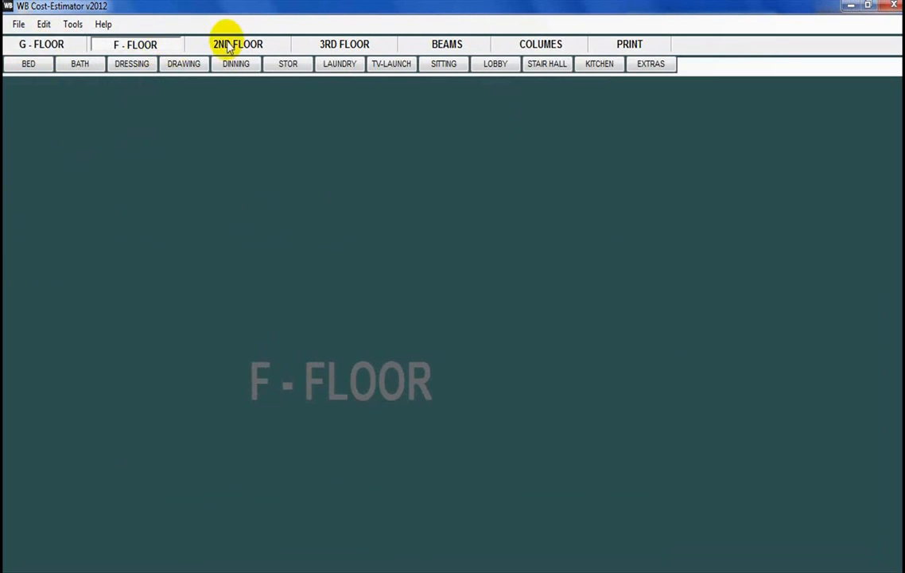
{"action": "left_click", "coordinate": [257, 44]}
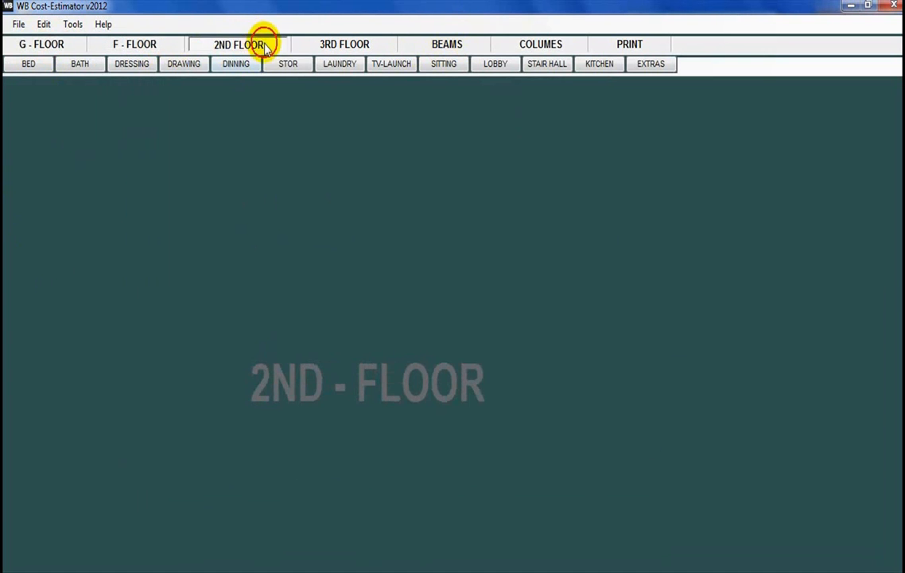
{"action": "left_click", "coordinate": [341, 43]}
{"action": "left_click", "coordinate": [444, 65]}
{"action": "left_click", "coordinate": [454, 83]}
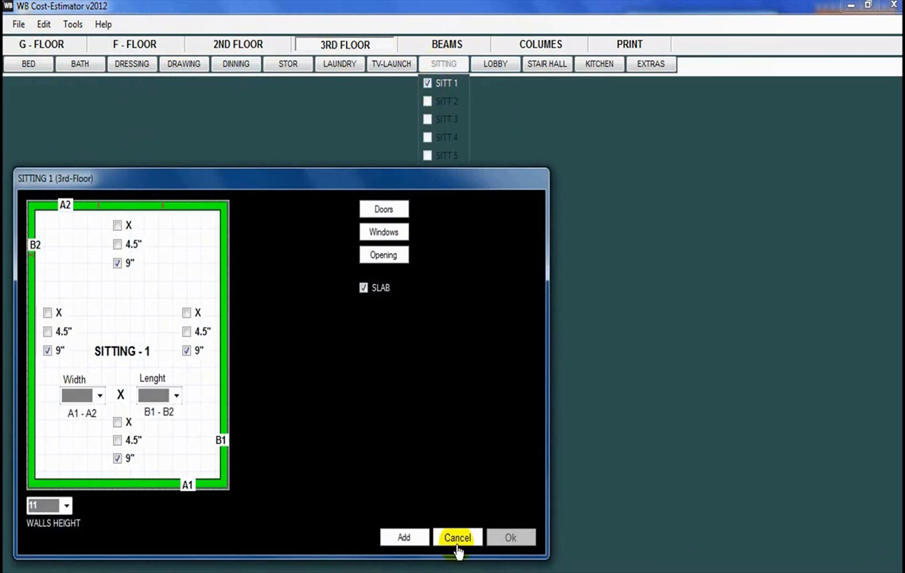
{"action": "left_click", "coordinate": [448, 526]}
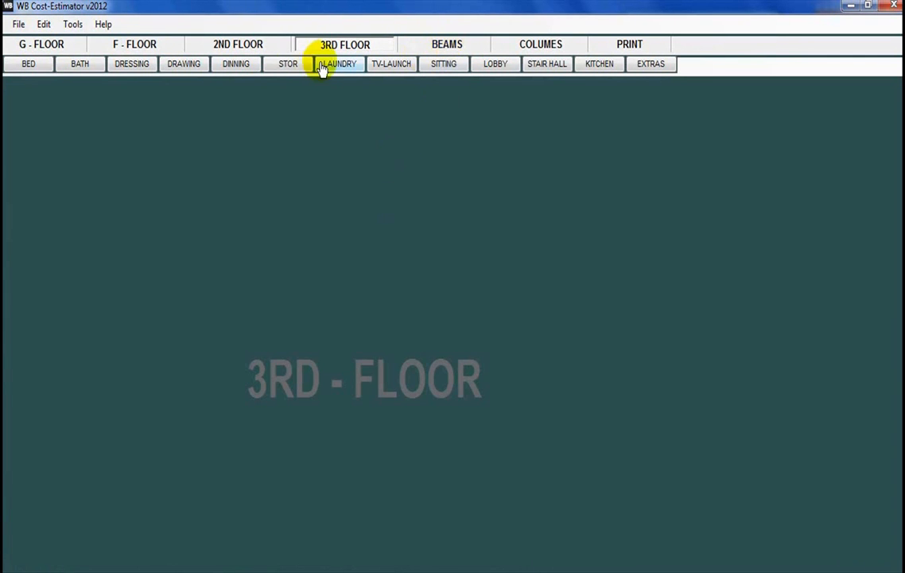
Step: View the third floor's Store Room 1 form and cancel it without adding data
{"action": "left_click", "coordinate": [298, 68]}
{"action": "left_click", "coordinate": [297, 88]}
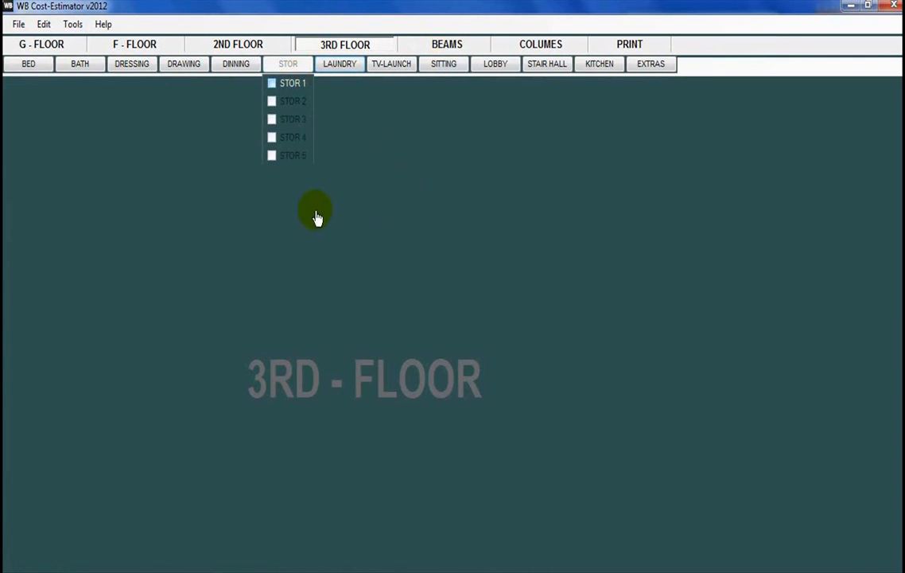
{"action": "left_click_drag", "start_coordinate": [292, 186], "coordinate": [296, 148]}
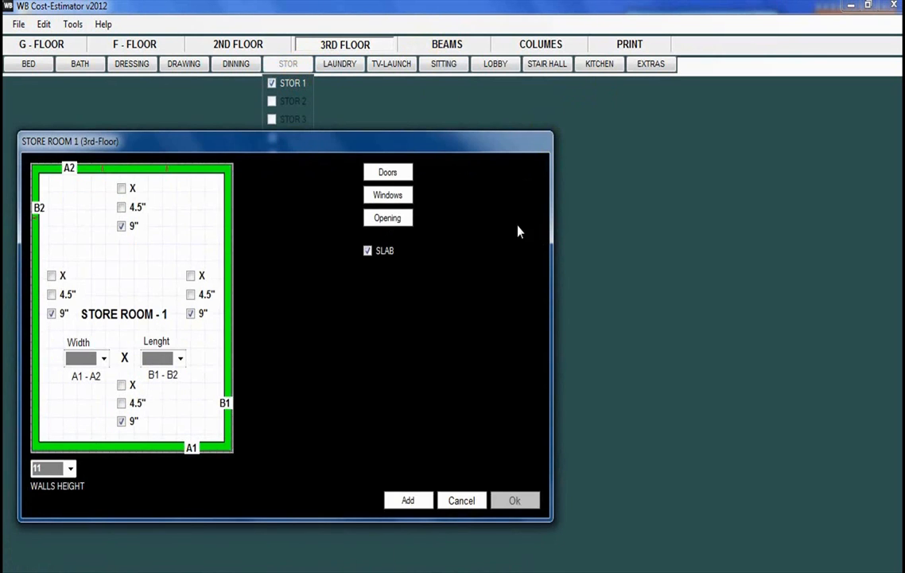
{"action": "left_click", "coordinate": [462, 501]}
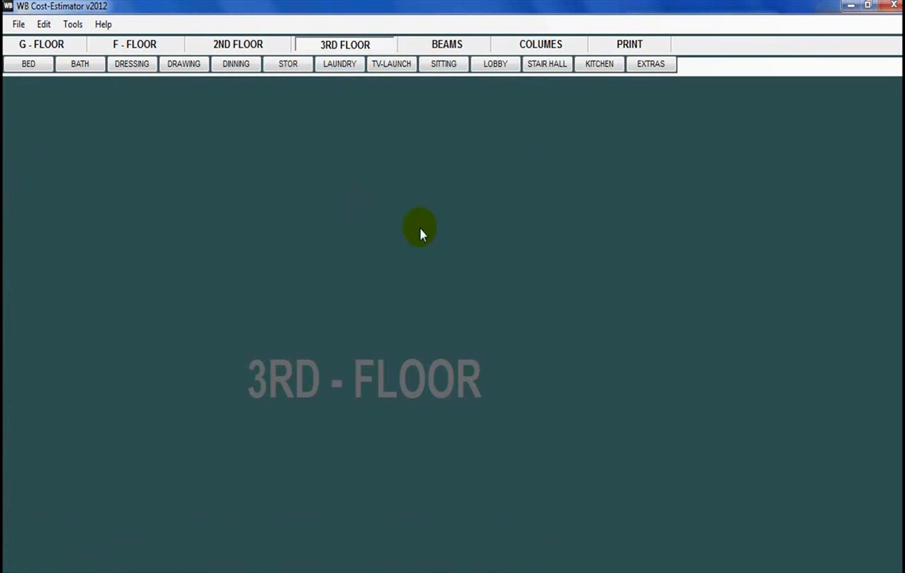
{"action": "left_click", "coordinate": [285, 65]}
{"action": "left_click", "coordinate": [291, 86]}
{"action": "left_click", "coordinate": [463, 501]}
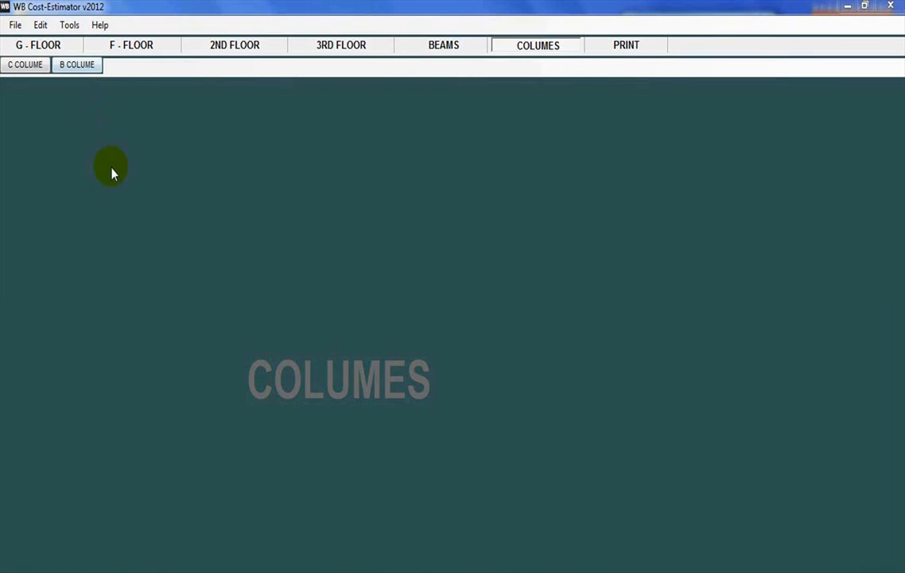
Step: Return to the ground floor extras and open the Extra Room 1 form to examine its wall, slab and base step options
{"action": "left_click", "coordinate": [41, 44]}
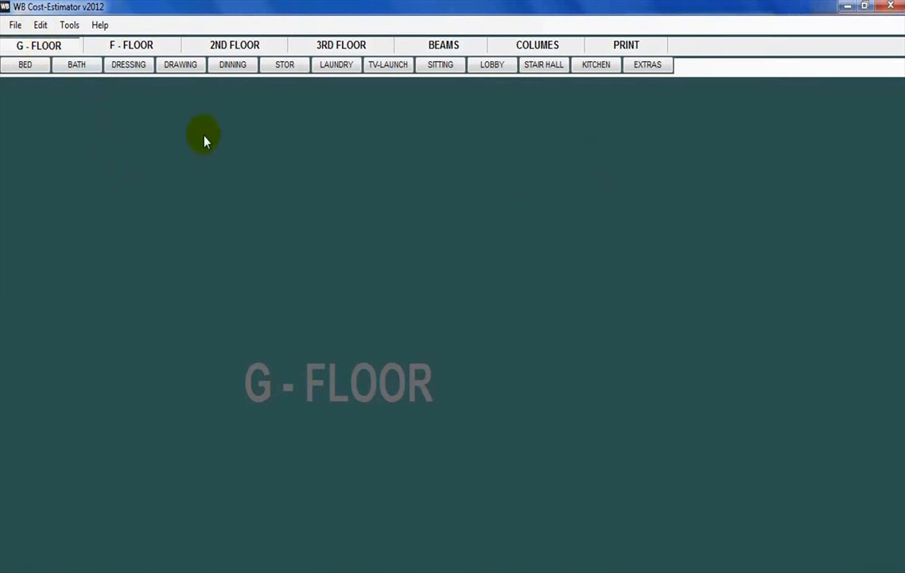
{"action": "left_click", "coordinate": [131, 45]}
{"action": "left_click", "coordinate": [60, 39]}
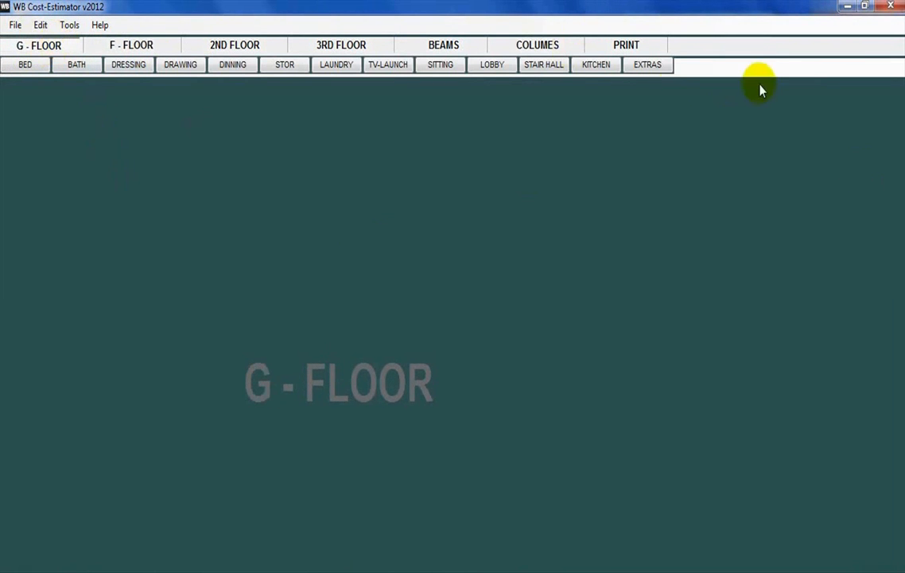
{"action": "left_click", "coordinate": [648, 68]}
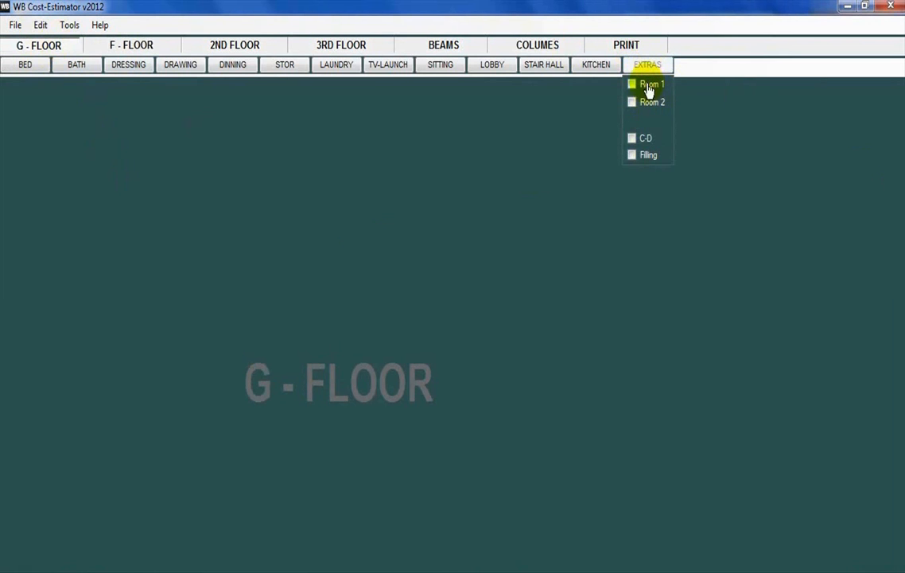
{"action": "left_click", "coordinate": [649, 86]}
{"action": "left_click_drag", "start_coordinate": [270, 187], "coordinate": [274, 136]}
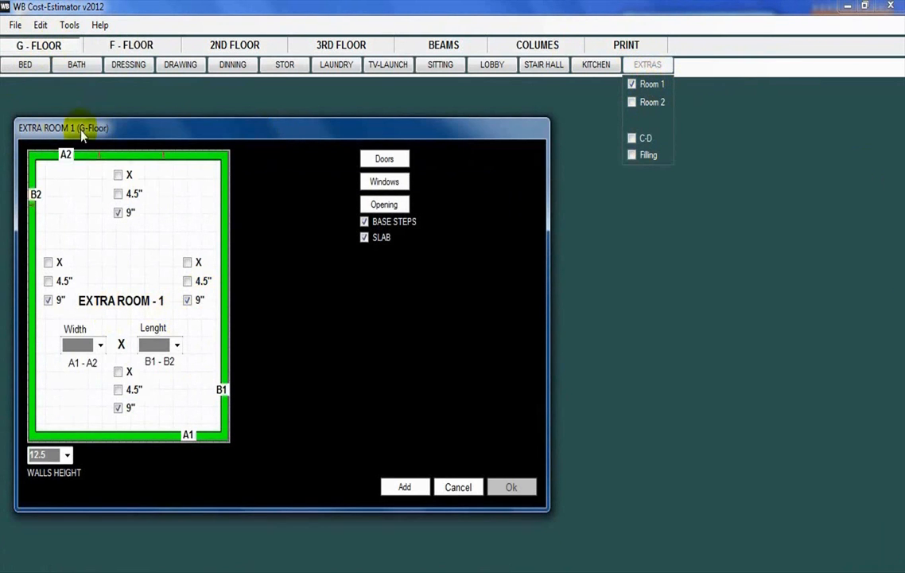
{"action": "left_click_drag", "start_coordinate": [134, 135], "coordinate": [137, 120]}
{"action": "left_click_drag", "start_coordinate": [276, 120], "coordinate": [270, 123]}
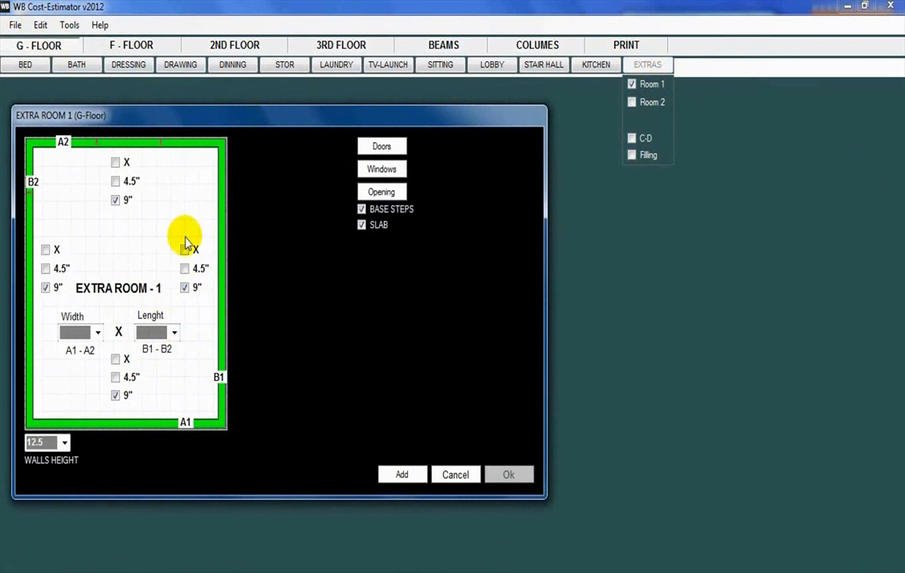
{"action": "left_click_drag", "start_coordinate": [360, 132], "coordinate": [340, 114]}
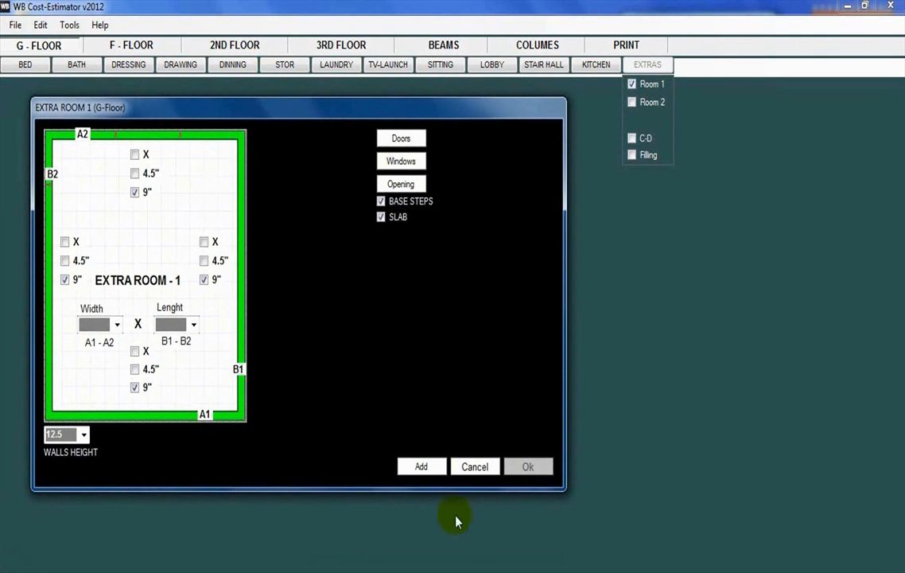
Step: Close the Extra Room 1 form, then view the ground floor's Extra Room 2 form and cancel it
{"action": "left_click", "coordinate": [422, 469]}
{"action": "left_click", "coordinate": [476, 469]}
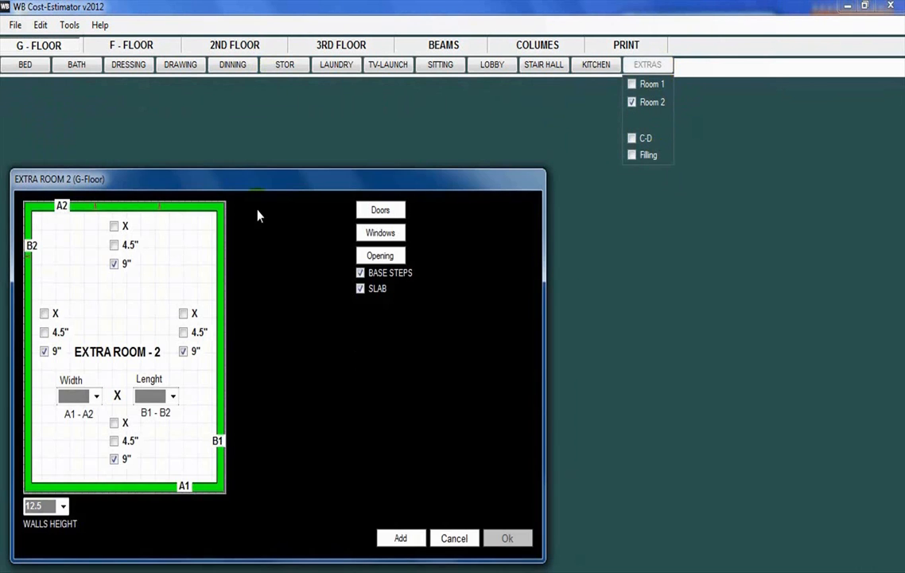
{"action": "left_click_drag", "start_coordinate": [261, 183], "coordinate": [250, 118]}
{"action": "left_click", "coordinate": [447, 477]}
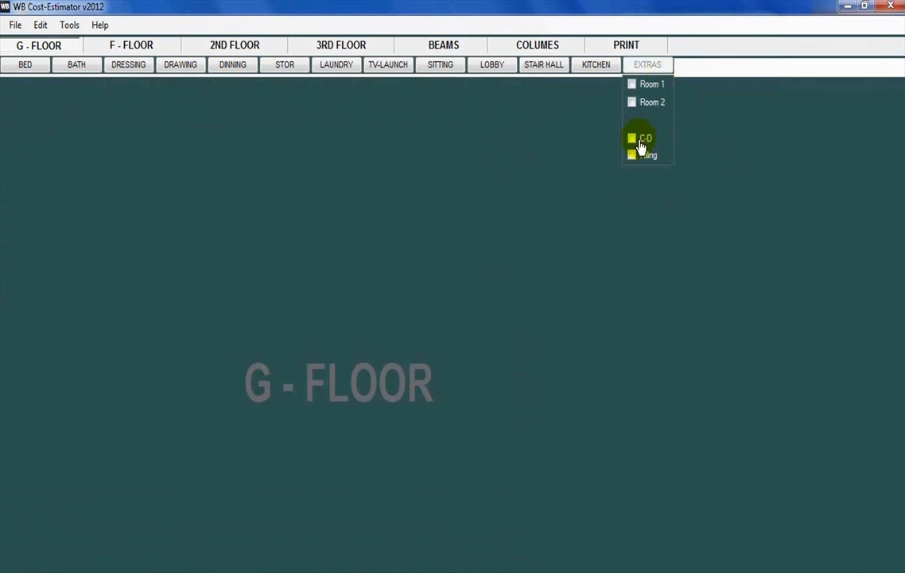
Step: Open the ground floor's column deduction (C-D) form and move its dialog up for a clear view
{"action": "left_click", "coordinate": [641, 140]}
{"action": "left_click_drag", "start_coordinate": [291, 182], "coordinate": [311, 130]}
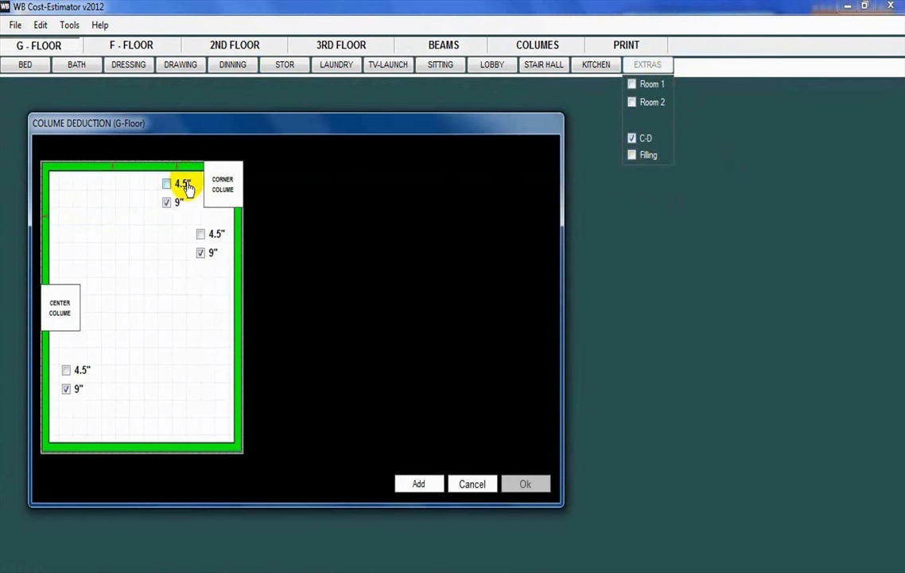
{"action": "left_click_drag", "start_coordinate": [182, 130], "coordinate": [292, 117]}
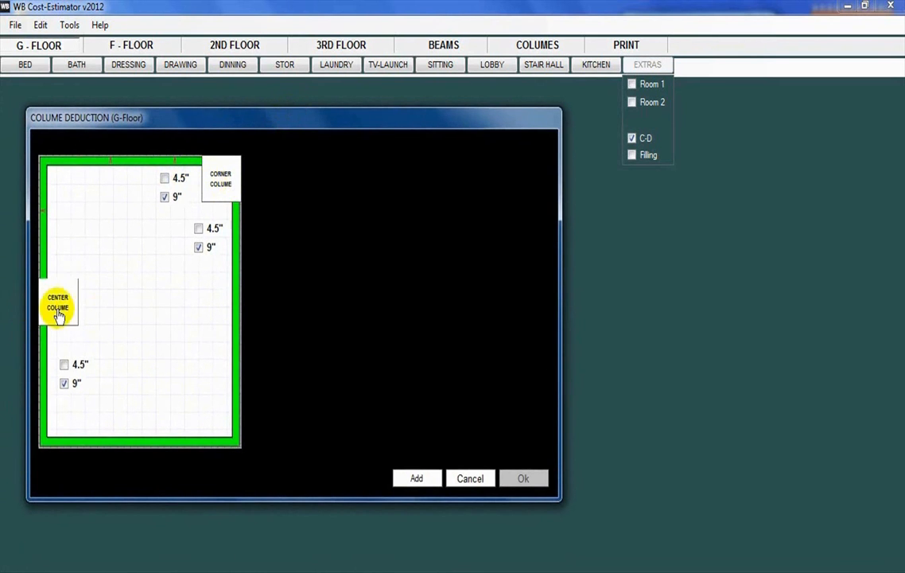
{"action": "left_click_drag", "start_coordinate": [367, 124], "coordinate": [331, 117]}
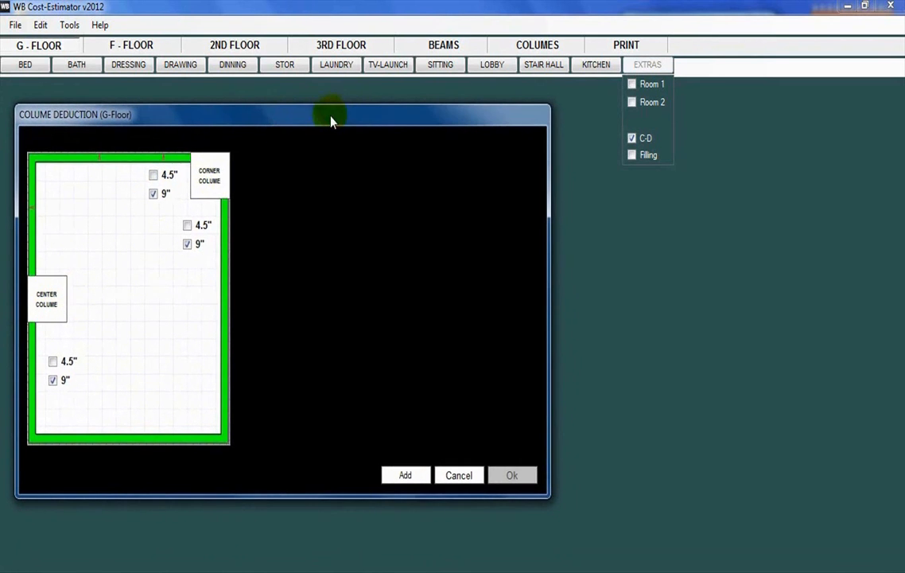
Step: Show the corner column's deduction dimensions and reposition the Colume Deduction dialog
{"action": "left_click", "coordinate": [216, 184]}
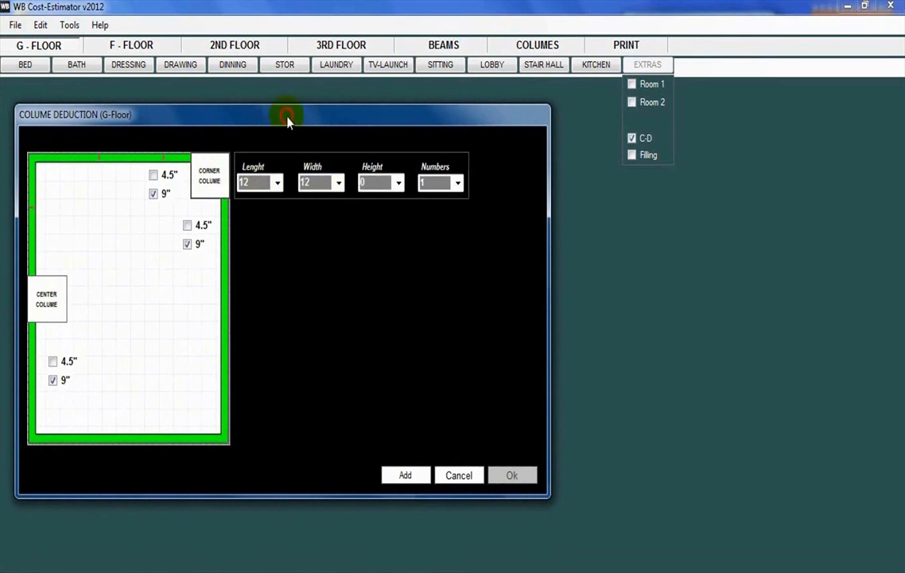
{"action": "left_click_drag", "start_coordinate": [288, 118], "coordinate": [294, 137]}
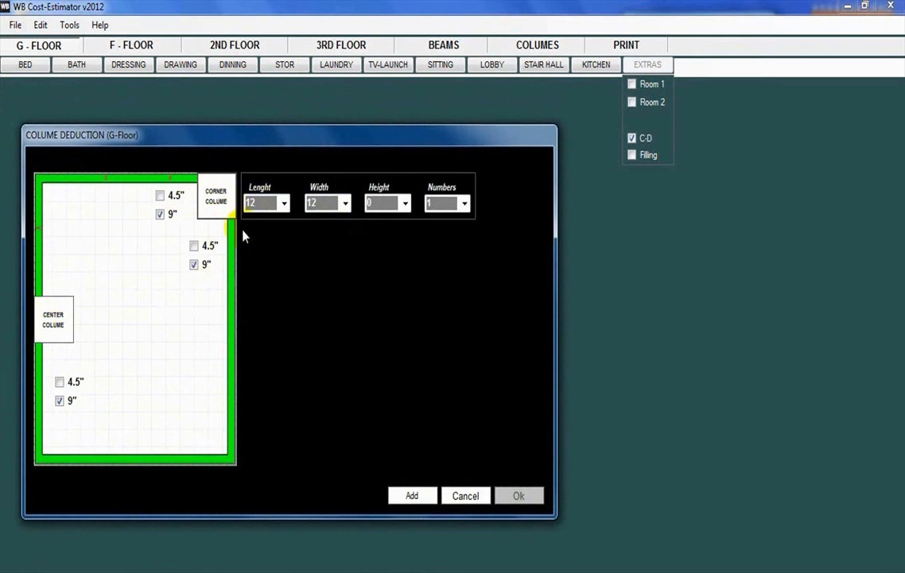
{"action": "left_click_drag", "start_coordinate": [310, 143], "coordinate": [299, 137]}
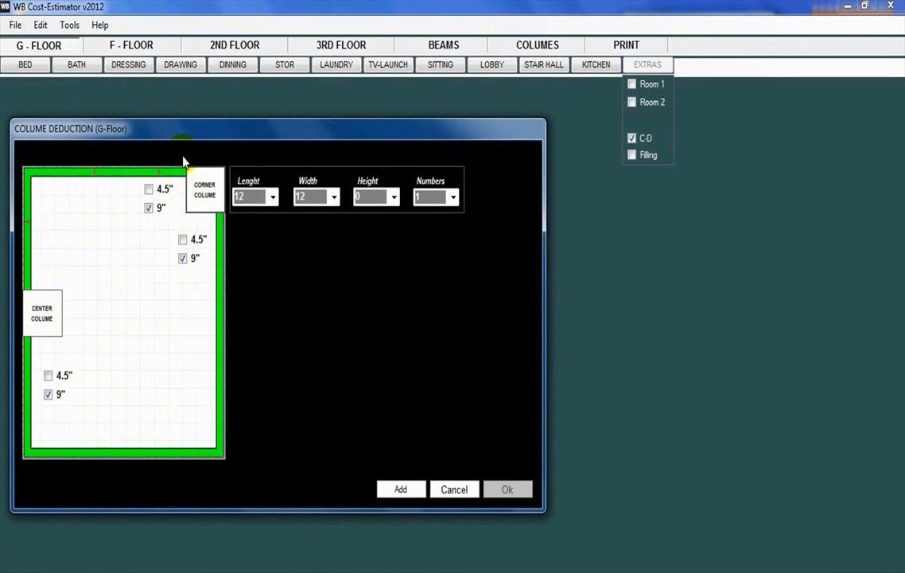
{"action": "mouse_move", "coordinate": [273, 136]}
{"action": "left_mouse_down"}
{"action": "mouse_move", "coordinate": [236, 151]}
{"action": "mouse_move", "coordinate": [296, 153]}
{"action": "mouse_move", "coordinate": [278, 119]}
{"action": "left_mouse_up"}
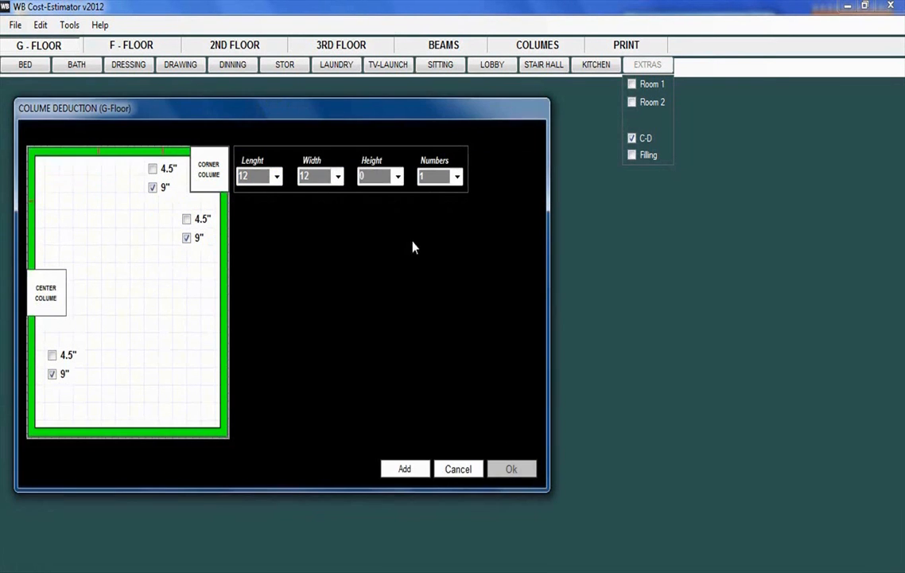
Step: Check the height, length and width choices for the corner column deduction, keeping length and width at 12
{"action": "left_click", "coordinate": [398, 177]}
{"action": "left_click", "coordinate": [276, 176]}
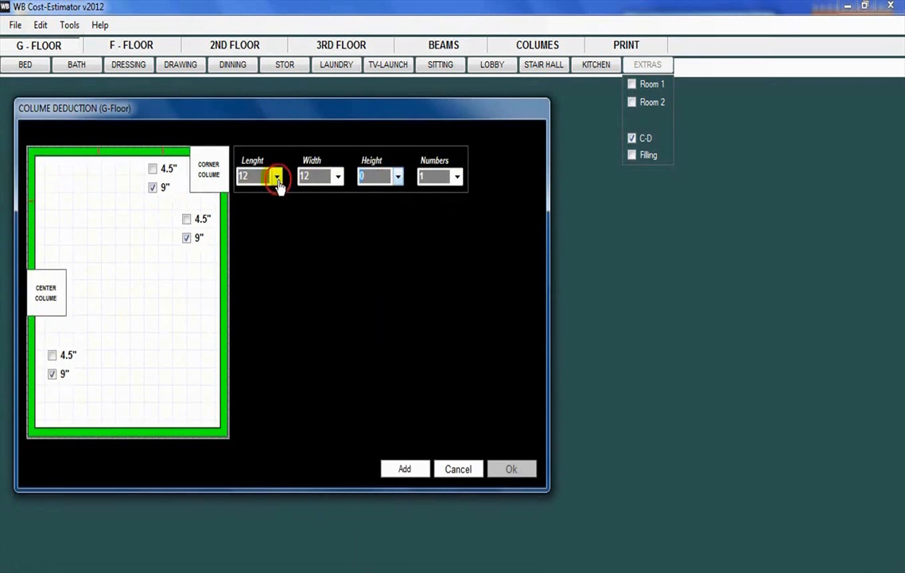
{"action": "left_click", "coordinate": [278, 179]}
{"action": "left_click", "coordinate": [337, 179]}
{"action": "left_click", "coordinate": [337, 180]}
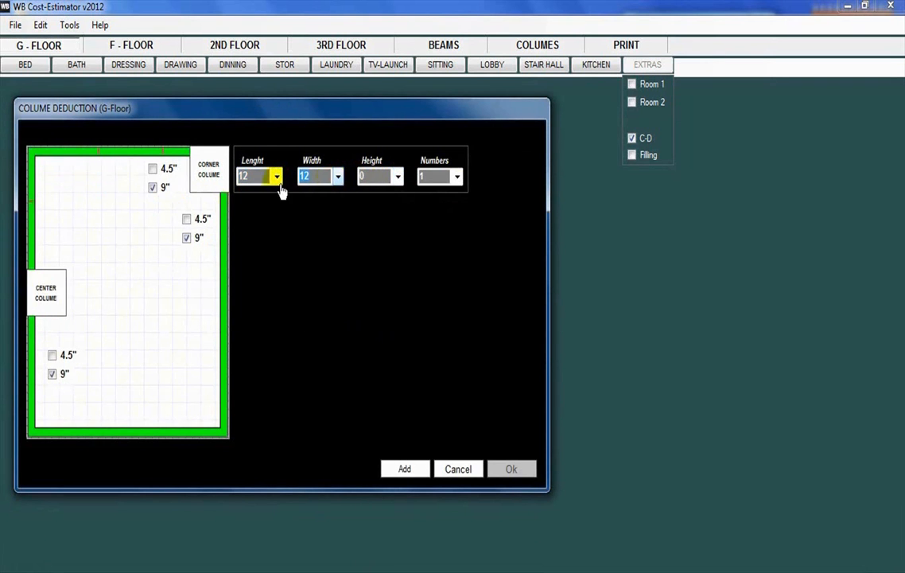
Step: Set the corner column deduction's height to 10 and its number of columns to 5, repositioning the Colume Deduction dialog
{"action": "left_click", "coordinate": [400, 179]}
{"action": "left_click", "coordinate": [374, 444]}
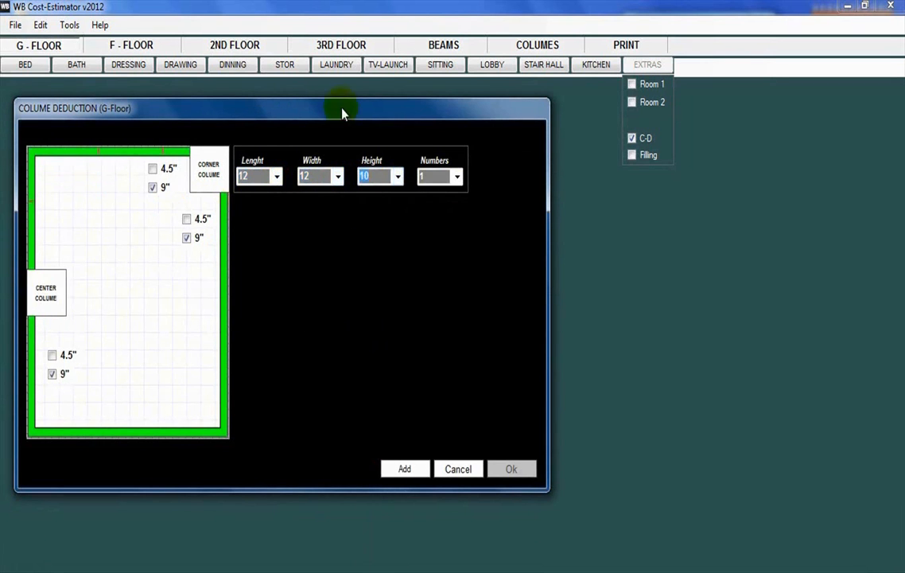
{"action": "left_click_drag", "start_coordinate": [344, 117], "coordinate": [347, 143]}
{"action": "left_click", "coordinate": [458, 204]}
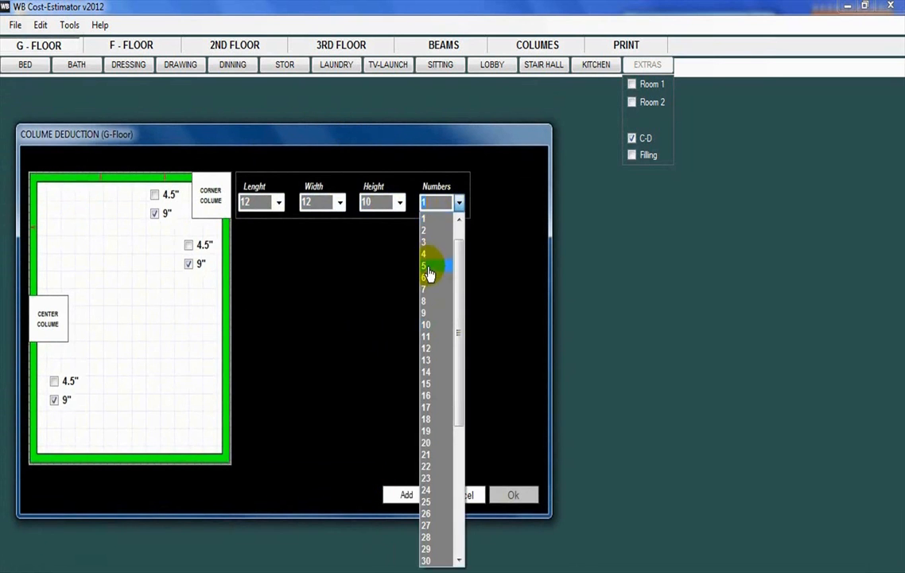
{"action": "left_click", "coordinate": [429, 270]}
{"action": "left_click_drag", "start_coordinate": [370, 146], "coordinate": [383, 121]}
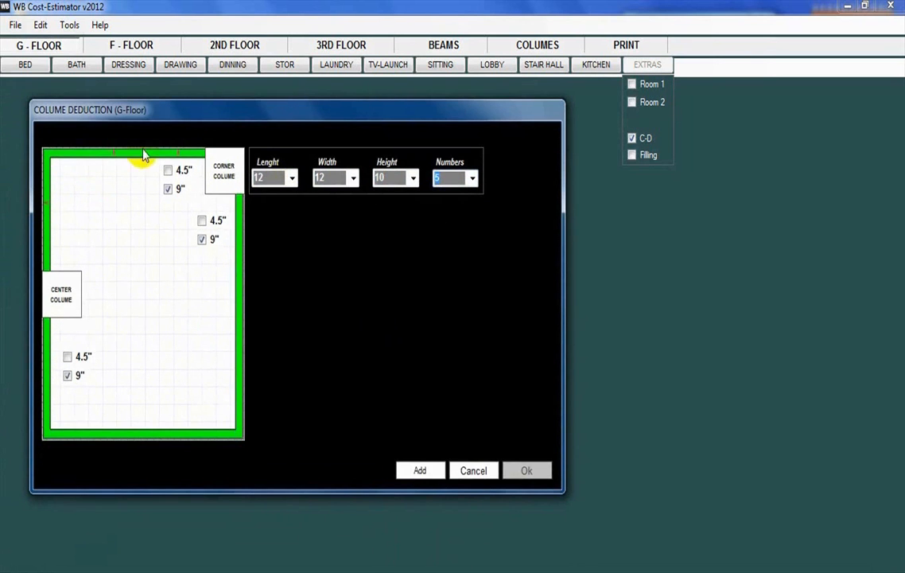
Step: Show the center column's deduction dimensions, set height and number both to 10, and add and confirm the column deductions
{"action": "left_click", "coordinate": [60, 291]}
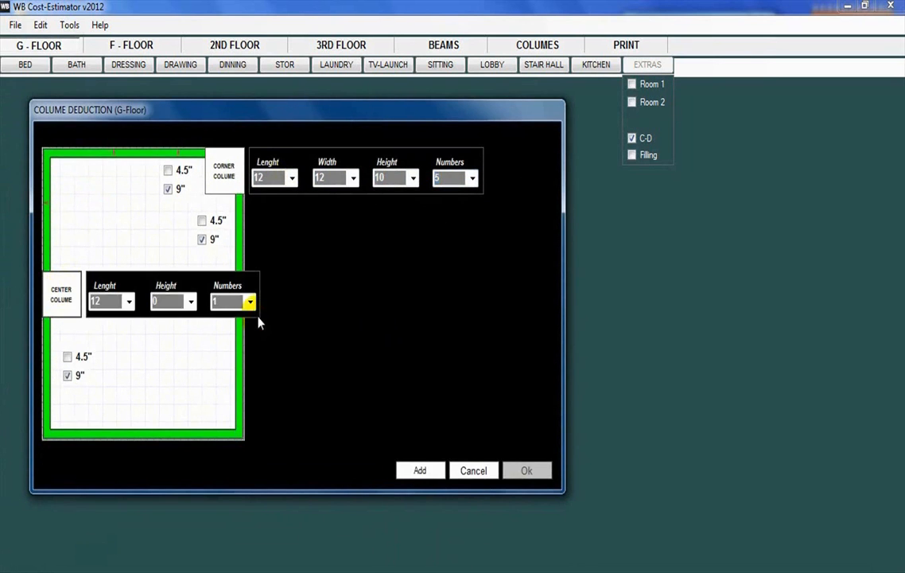
{"action": "left_click", "coordinate": [189, 302]}
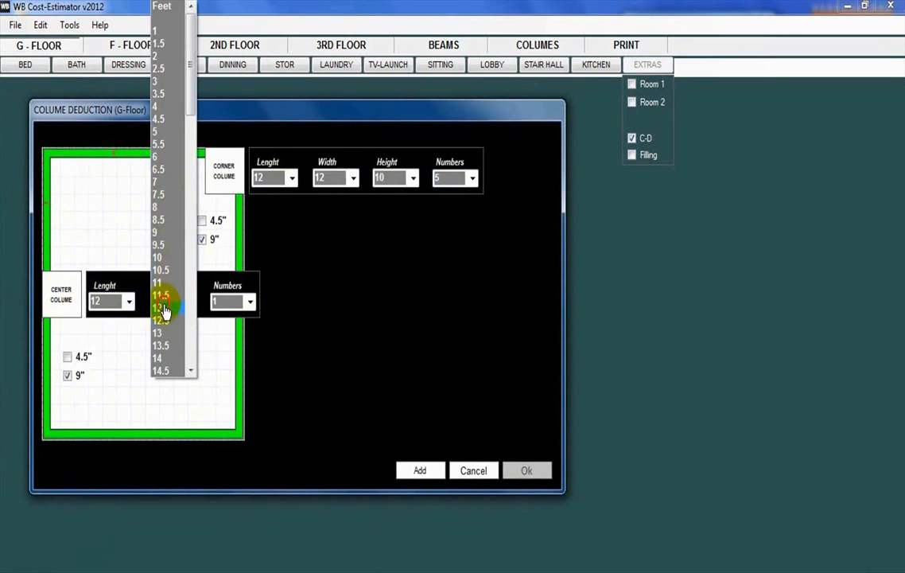
{"action": "left_click", "coordinate": [162, 308]}
{"action": "left_click", "coordinate": [189, 302]}
{"action": "left_click", "coordinate": [191, 7]}
{"action": "left_click", "coordinate": [161, 8]}
{"action": "left_click", "coordinate": [251, 302]}
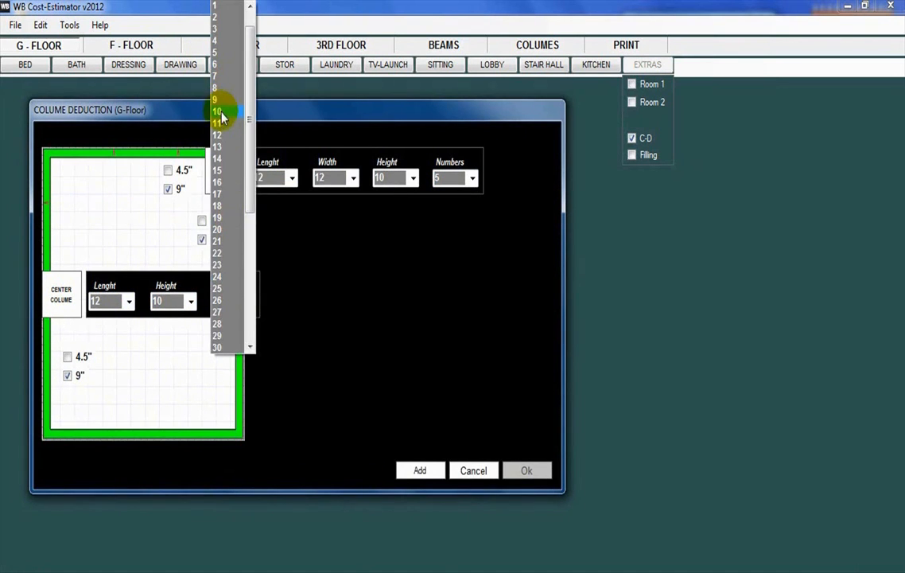
{"action": "left_click", "coordinate": [219, 114]}
{"action": "left_click_drag", "start_coordinate": [299, 117], "coordinate": [251, 105]}
{"action": "left_click", "coordinate": [412, 467]}
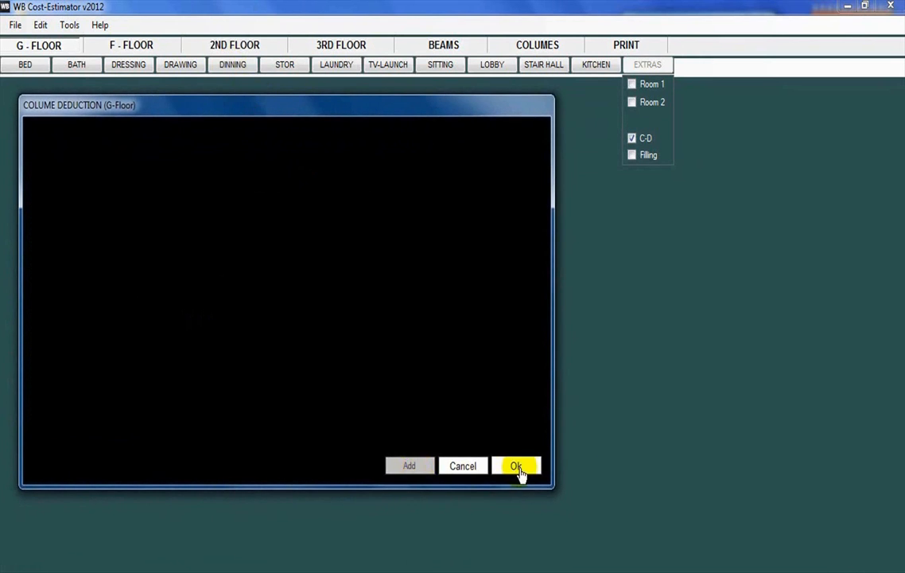
{"action": "left_click", "coordinate": [521, 468]}
Step: Review the C Colume and B Colume lists in the Columes section
{"action": "left_click", "coordinate": [538, 44]}
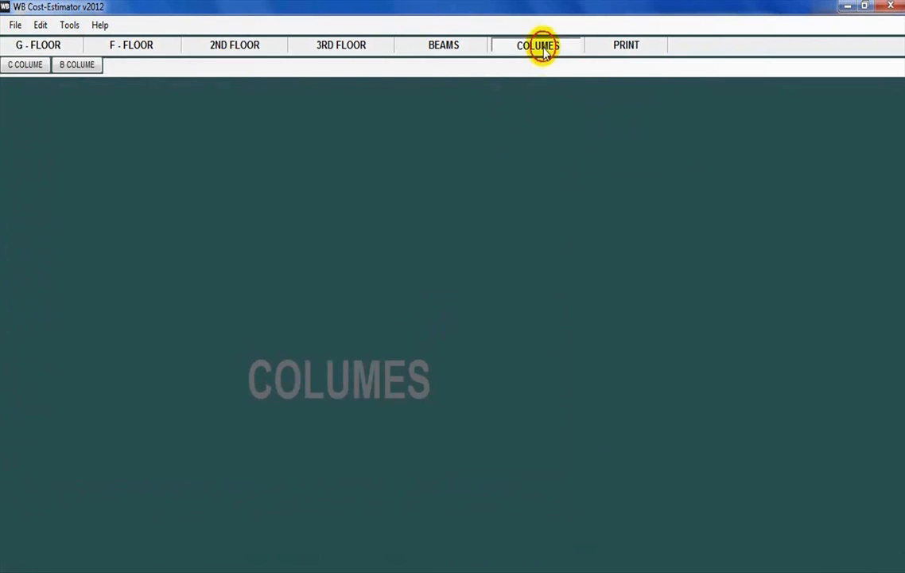
{"action": "left_click", "coordinate": [24, 64]}
{"action": "left_click", "coordinate": [76, 64]}
{"action": "left_click", "coordinate": [29, 67]}
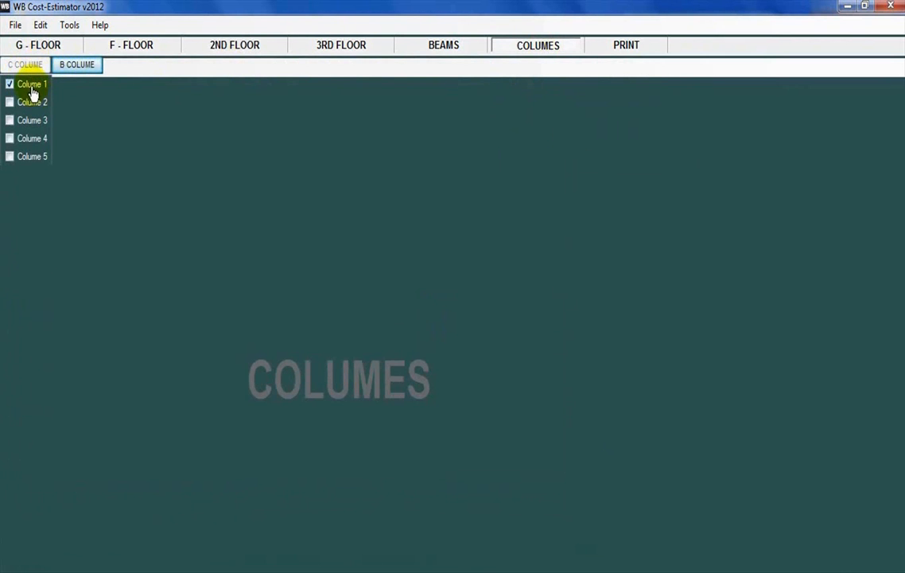
Step: Compare the Extras options, including column deduction (C-D), on the ground, first, second and third floors
{"action": "left_click", "coordinate": [42, 44]}
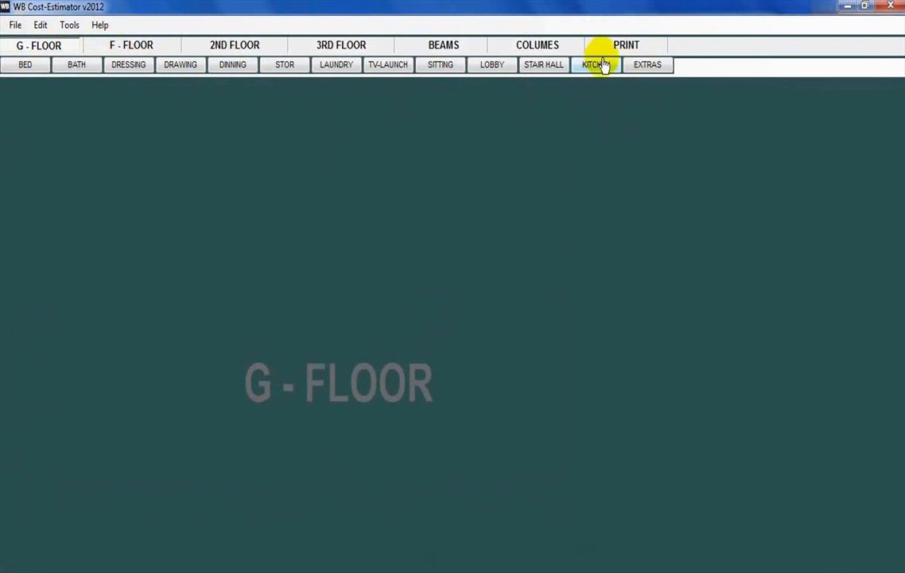
{"action": "left_click", "coordinate": [649, 67]}
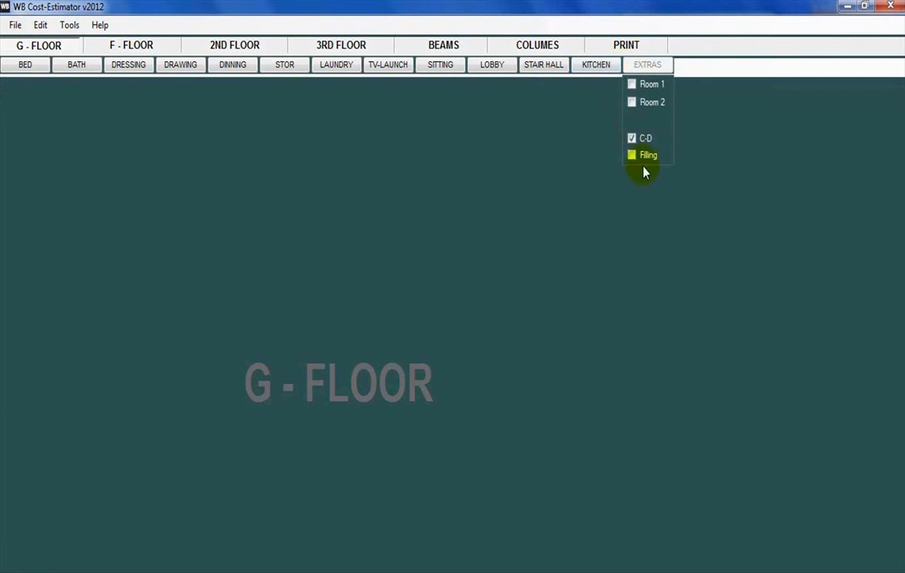
{"action": "left_click", "coordinate": [131, 44]}
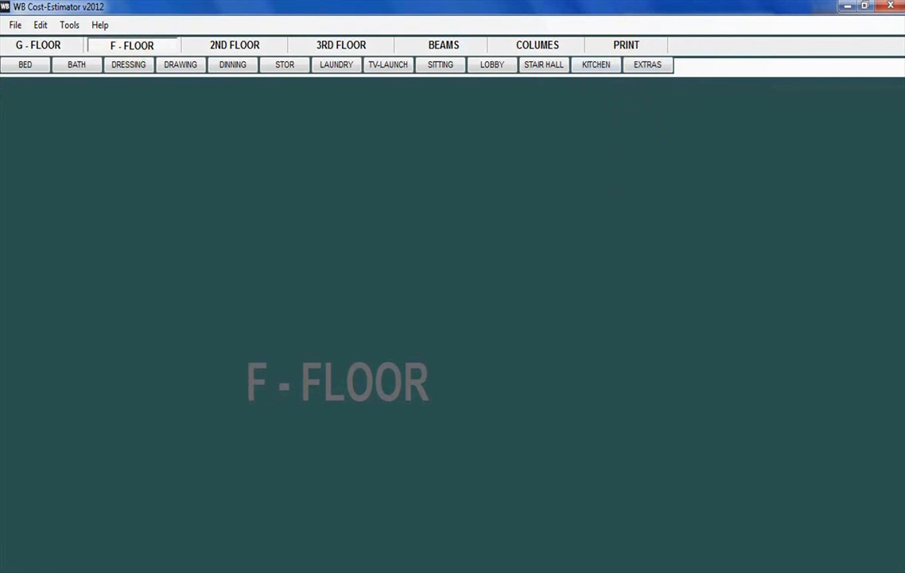
{"action": "left_click", "coordinate": [40, 46]}
{"action": "left_click", "coordinate": [122, 46]}
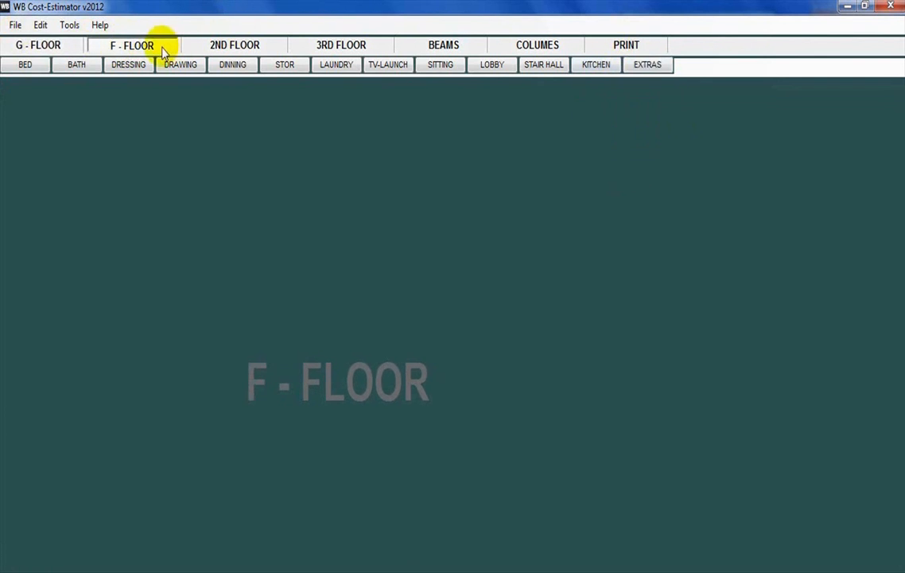
{"action": "left_click", "coordinate": [640, 65]}
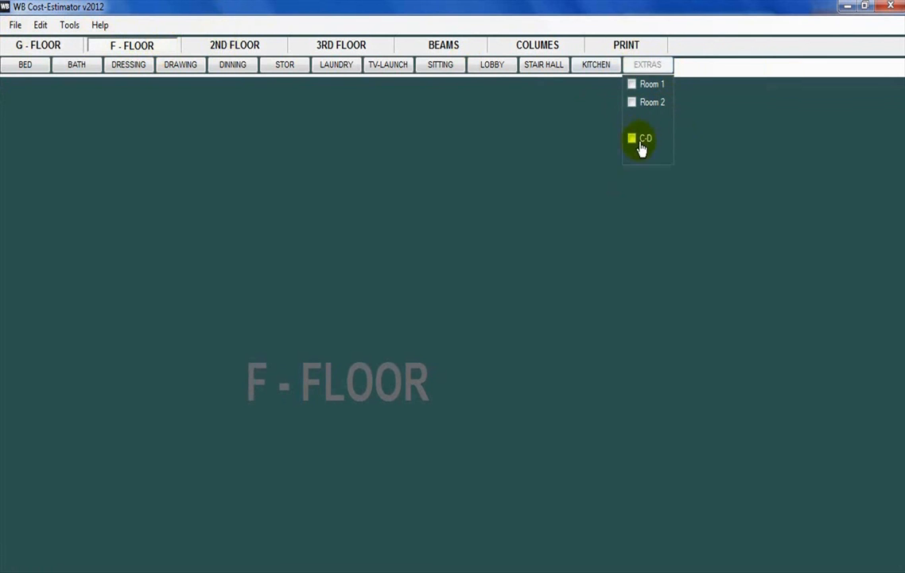
{"action": "left_click", "coordinate": [242, 45]}
{"action": "left_click", "coordinate": [647, 66]}
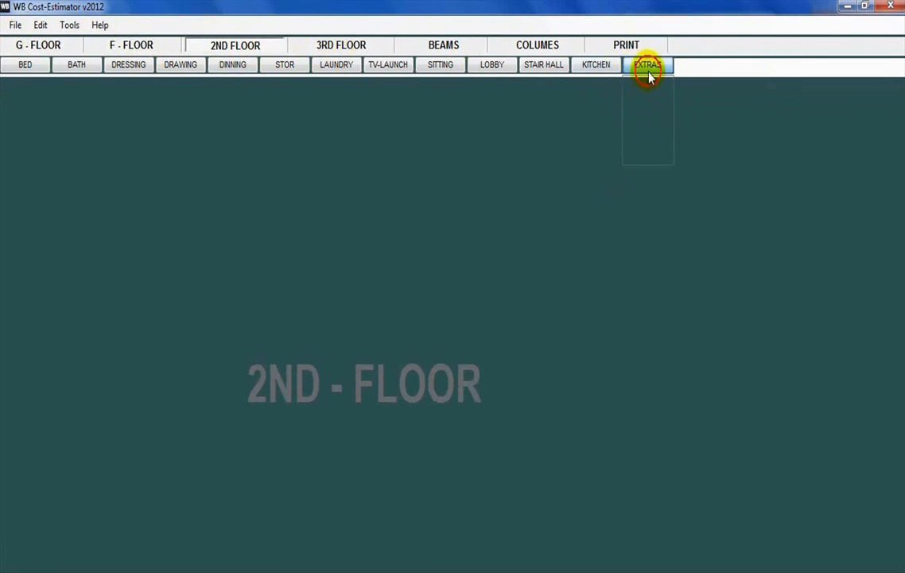
{"action": "left_click", "coordinate": [354, 45]}
{"action": "left_click", "coordinate": [648, 65]}
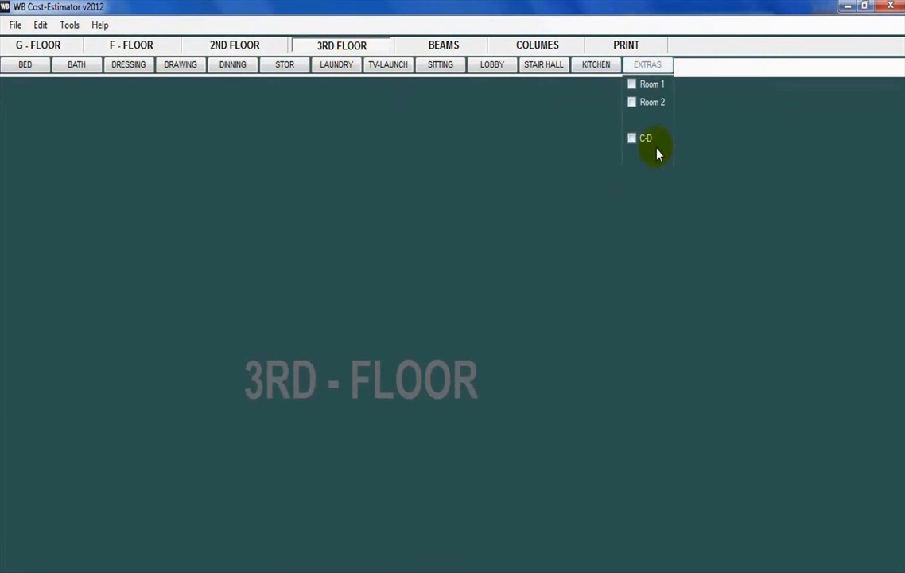
{"action": "left_click", "coordinate": [49, 43]}
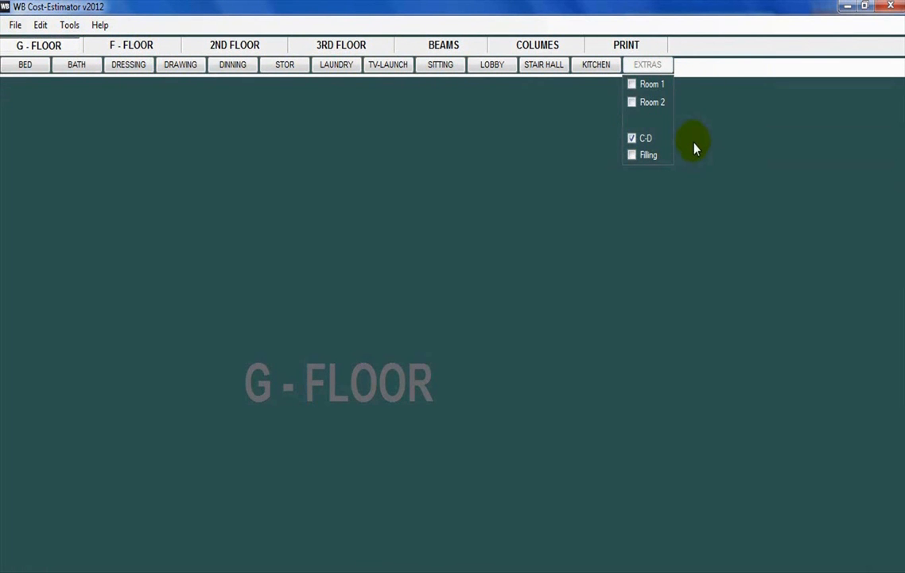
Step: Examine the material statement's floor columns and revisit the first, second and third floor sections
{"action": "left_click", "coordinate": [617, 46]}
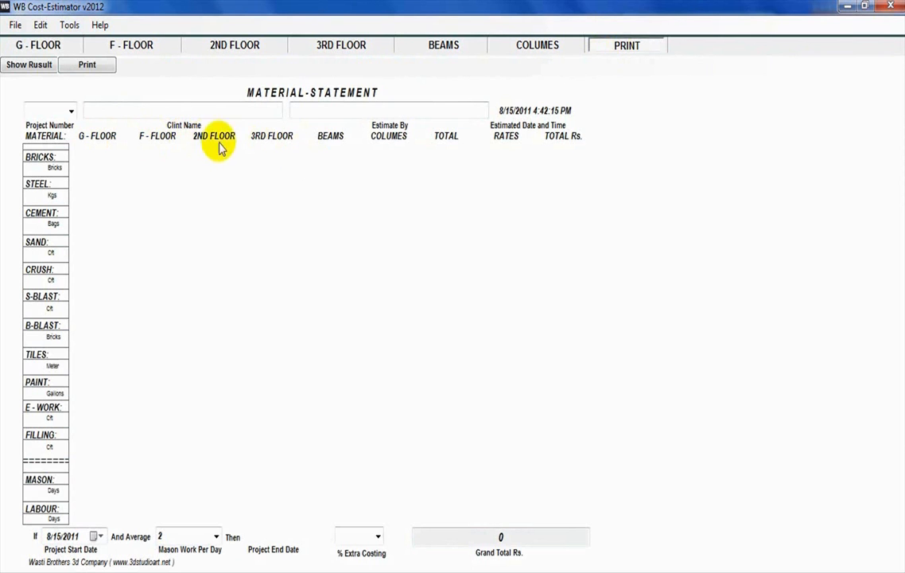
{"action": "left_click", "coordinate": [131, 45]}
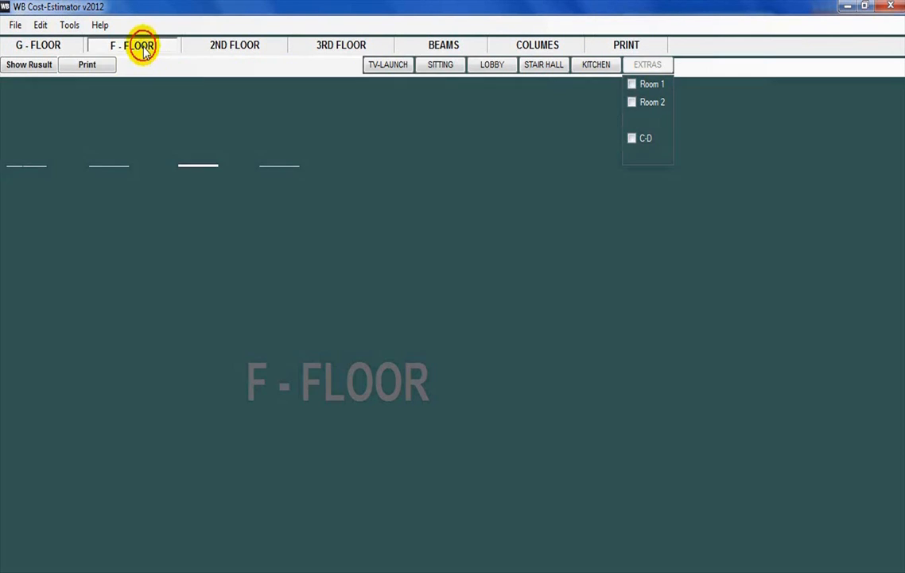
{"action": "left_click", "coordinate": [235, 45]}
{"action": "left_click", "coordinate": [120, 46]}
{"action": "left_click", "coordinate": [229, 46]}
{"action": "left_click", "coordinate": [350, 45]}
Step: Open the ground floor's sand Filling form and reposition its dialog
{"action": "left_click", "coordinate": [38, 46]}
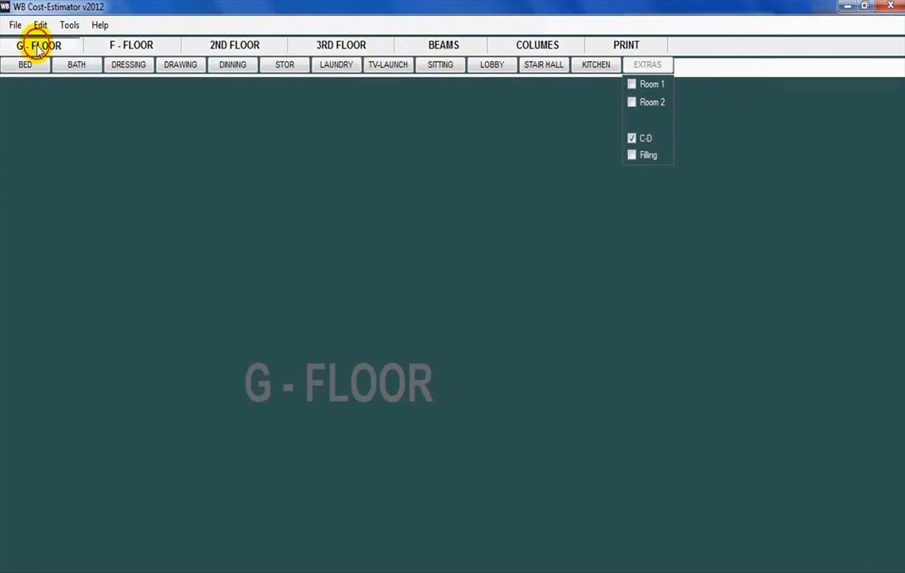
{"action": "left_click", "coordinate": [646, 155]}
{"action": "left_click_drag", "start_coordinate": [223, 184], "coordinate": [263, 130]}
{"action": "left_click_drag", "start_coordinate": [344, 133], "coordinate": [365, 157]}
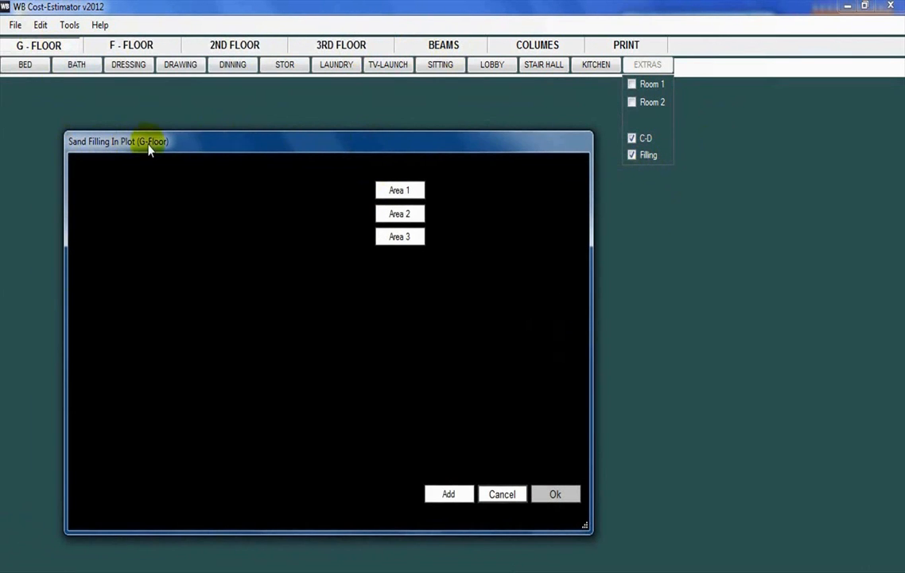
{"action": "left_click_drag", "start_coordinate": [236, 147], "coordinate": [331, 118]}
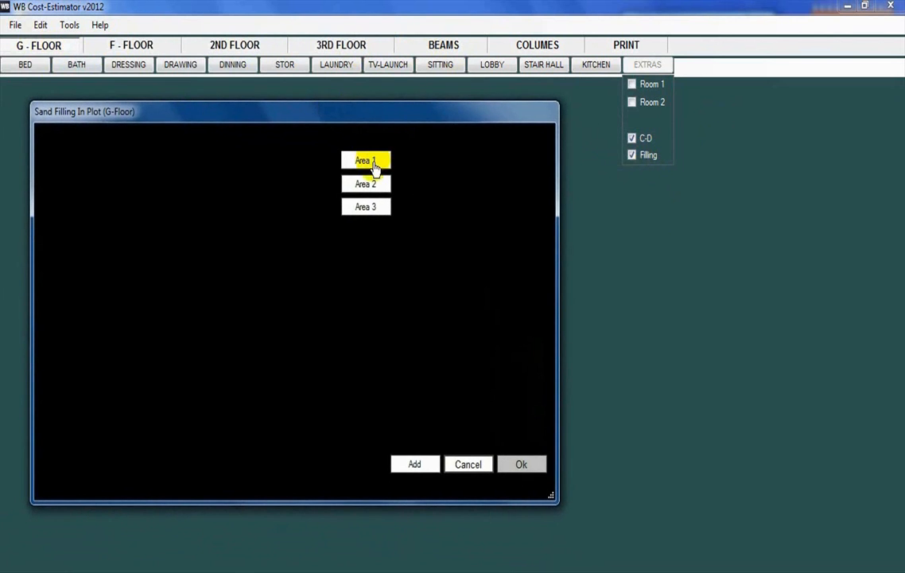
Step: Show the length, width and depth fields for sand filling Areas 1, 2 and 3
{"action": "left_click", "coordinate": [372, 163]}
{"action": "left_click", "coordinate": [370, 185]}
{"action": "left_click", "coordinate": [372, 209]}
{"action": "mouse_move", "coordinate": [215, 121]}
{"action": "left_mouse_down"}
{"action": "mouse_move", "coordinate": [224, 114]}
{"action": "mouse_move", "coordinate": [237, 126]}
{"action": "mouse_move", "coordinate": [209, 119]}
{"action": "mouse_move", "coordinate": [233, 112]}
{"action": "mouse_move", "coordinate": [213, 123]}
{"action": "left_mouse_up"}
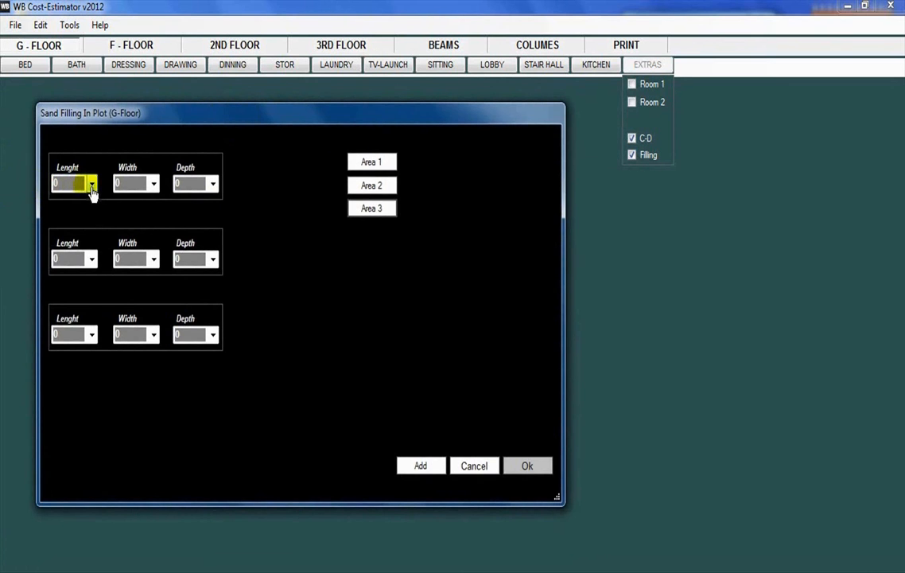
Step: Set the length of filling Area 1 to 50 feet and its width to 70 feet
{"action": "left_click", "coordinate": [92, 185]}
{"action": "scroll", "coordinate": [85, 315], "scroll_direction": "down", "scroll_amount": 9}
{"action": "left_click", "coordinate": [85, 317]}
{"action": "left_click", "coordinate": [154, 184]}
{"action": "scroll", "coordinate": [151, 328], "scroll_direction": "down", "scroll_amount": 20}
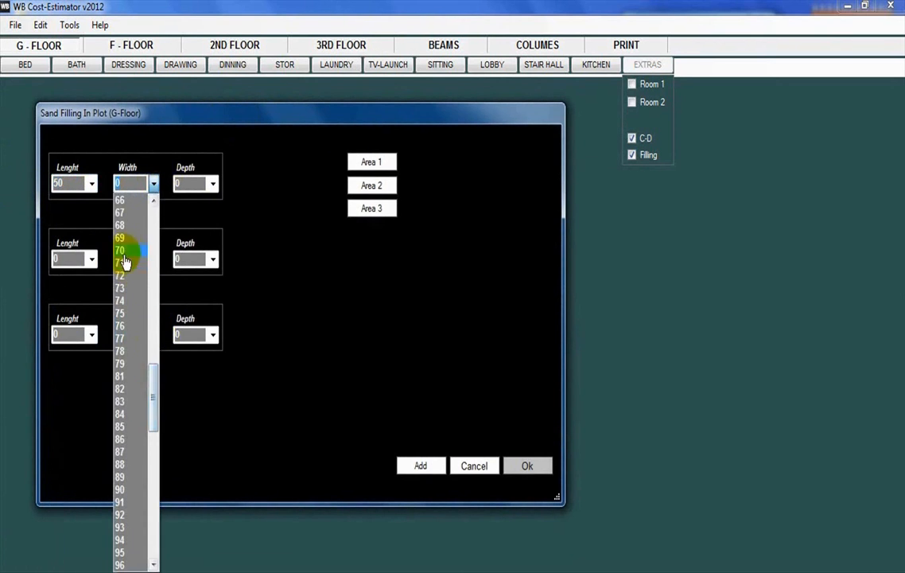
{"action": "left_click", "coordinate": [121, 251]}
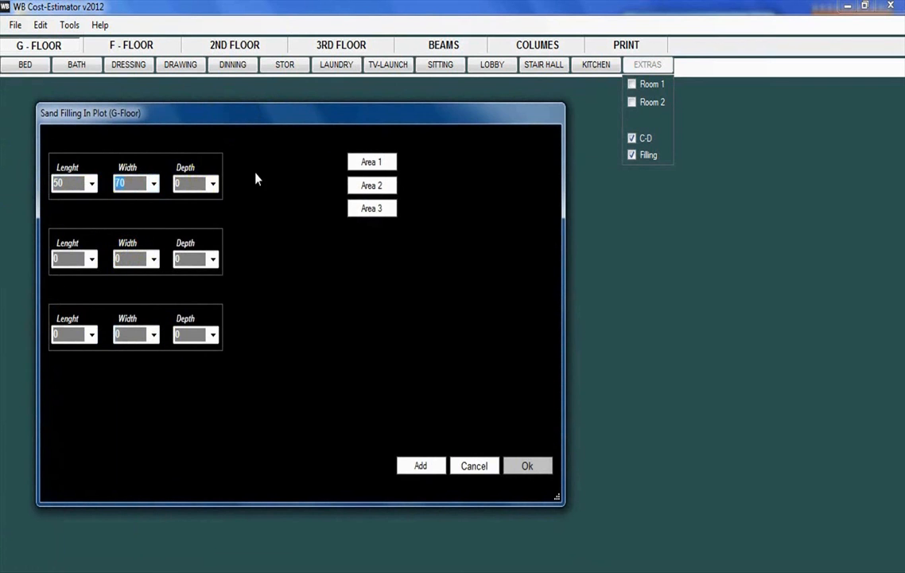
Step: Set the depth of filling Area 1 to 24 inches and check the available depth choices
{"action": "left_click", "coordinate": [92, 185]}
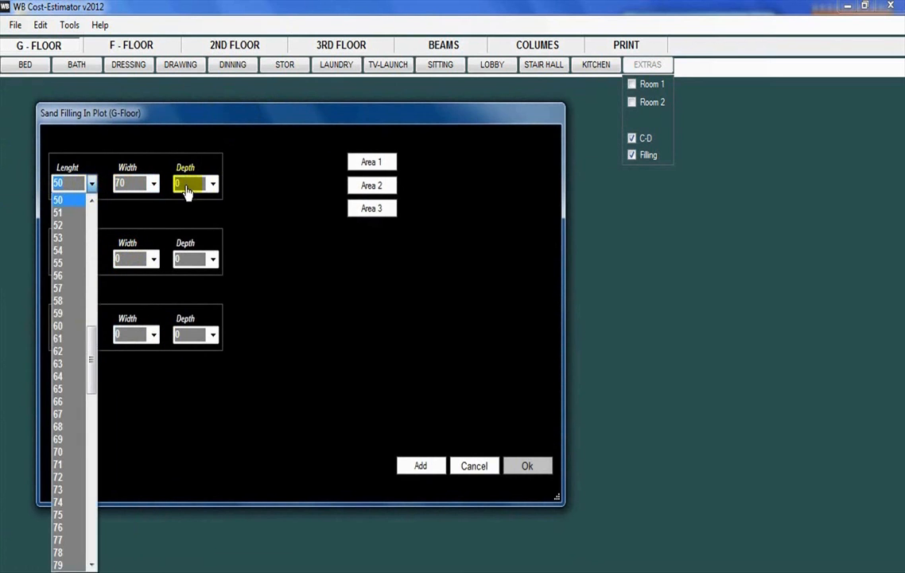
{"action": "left_click", "coordinate": [212, 186]}
{"action": "left_click", "coordinate": [212, 186]}
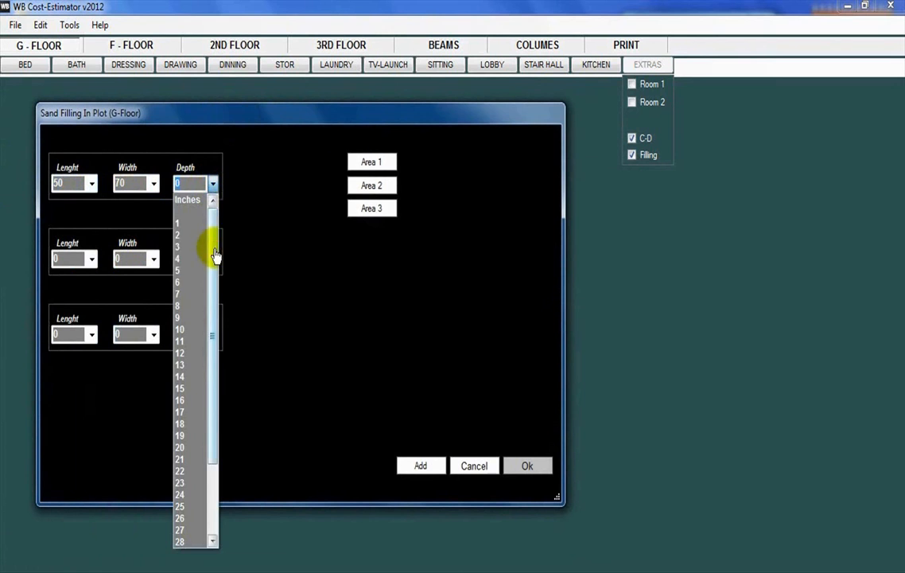
{"action": "left_click_drag", "start_coordinate": [213, 231], "coordinate": [208, 370]}
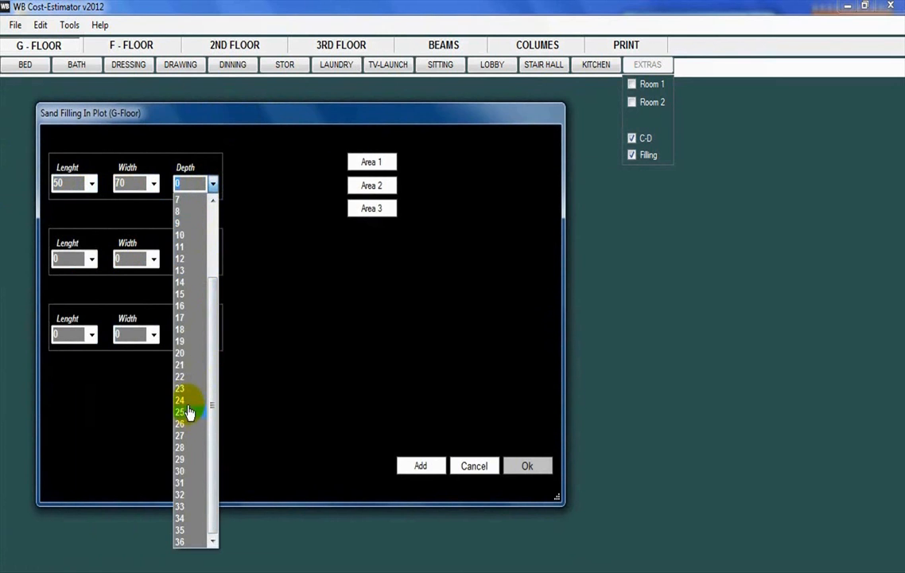
{"action": "left_click", "coordinate": [188, 400]}
{"action": "left_click", "coordinate": [213, 185]}
{"action": "left_click_drag", "start_coordinate": [212, 288], "coordinate": [214, 330]}
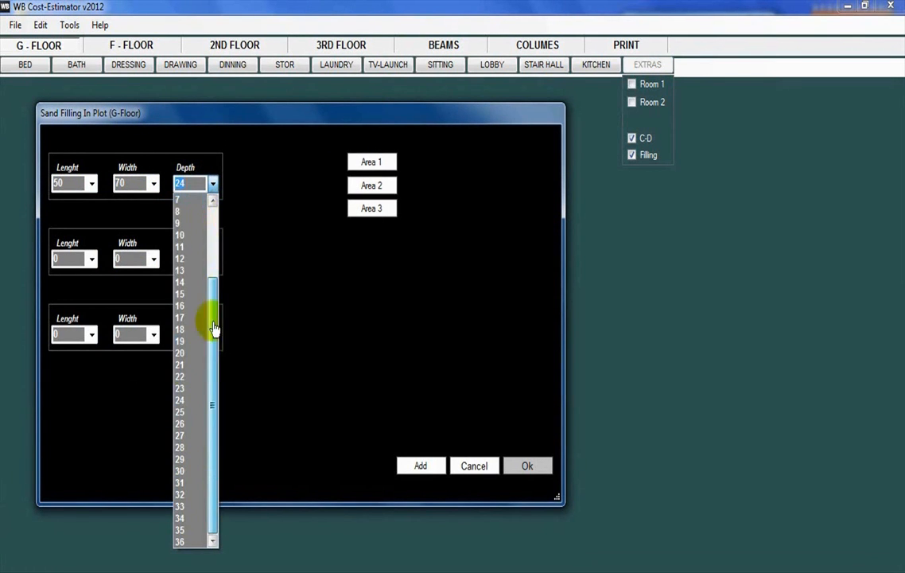
{"action": "left_click", "coordinate": [233, 189]}
{"action": "left_click", "coordinate": [88, 261]}
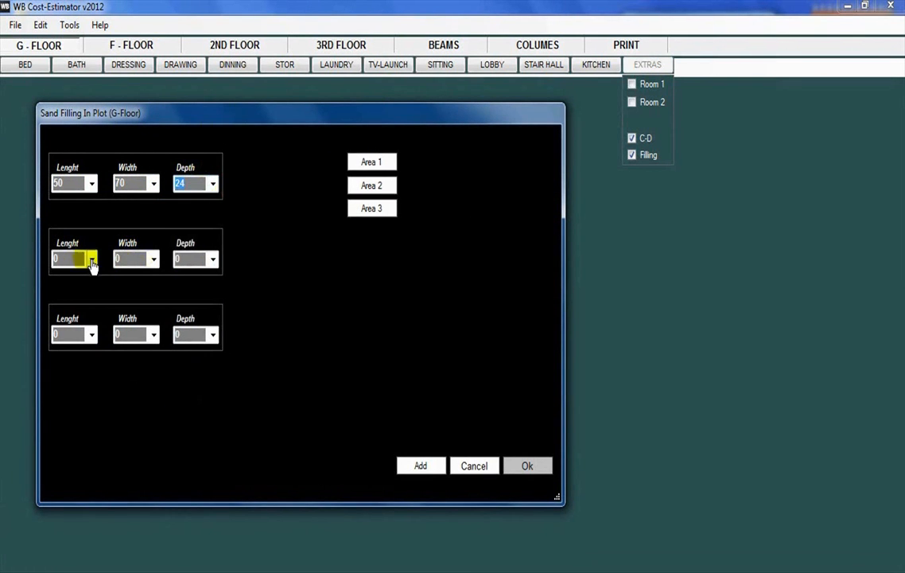
{"action": "left_click", "coordinate": [92, 260]}
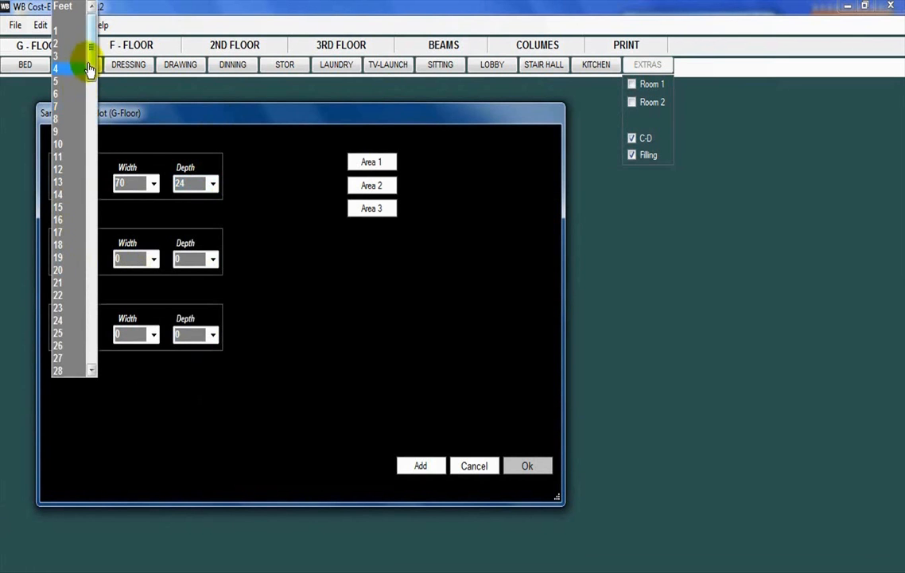
{"action": "left_click", "coordinate": [214, 191]}
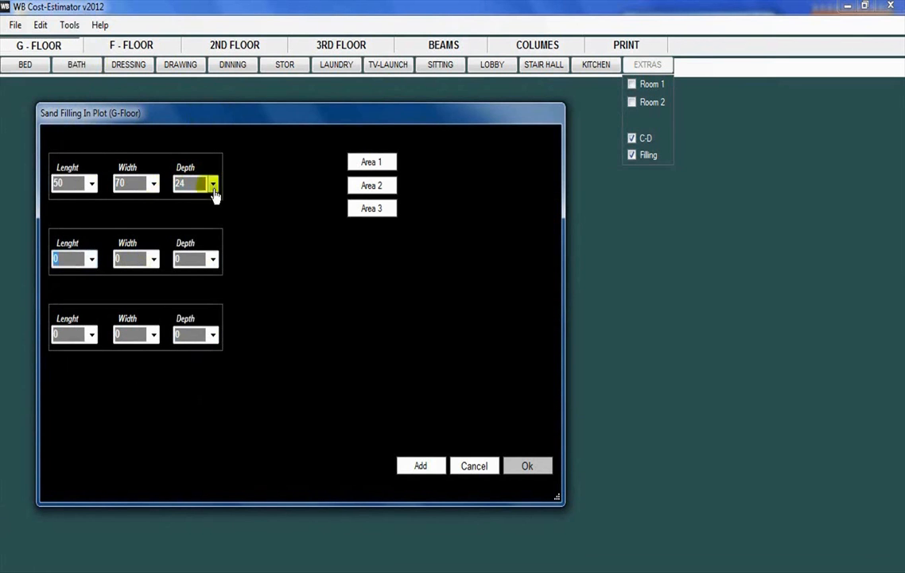
{"action": "left_click_drag", "start_coordinate": [183, 119], "coordinate": [170, 120]}
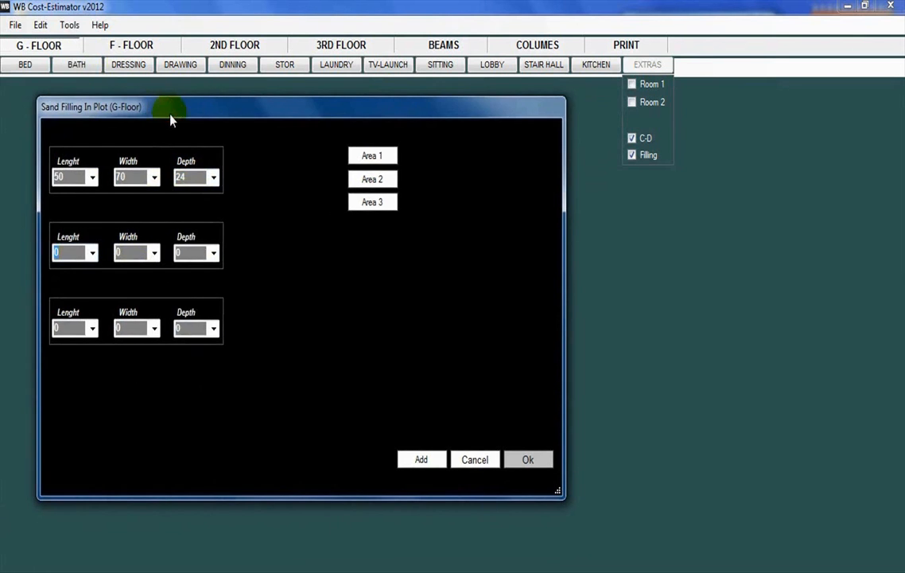
{"action": "left_click", "coordinate": [91, 256]}
{"action": "left_click_drag", "start_coordinate": [95, 80], "coordinate": [94, 127]}
{"action": "left_click", "coordinate": [113, 177]}
Step: Set the length of filling Area 2 to 50 feet and move the Sand Filling dialog
{"action": "left_click", "coordinate": [88, 256]}
{"action": "scroll", "coordinate": [94, 167], "scroll_direction": "down", "scroll_amount": 4}
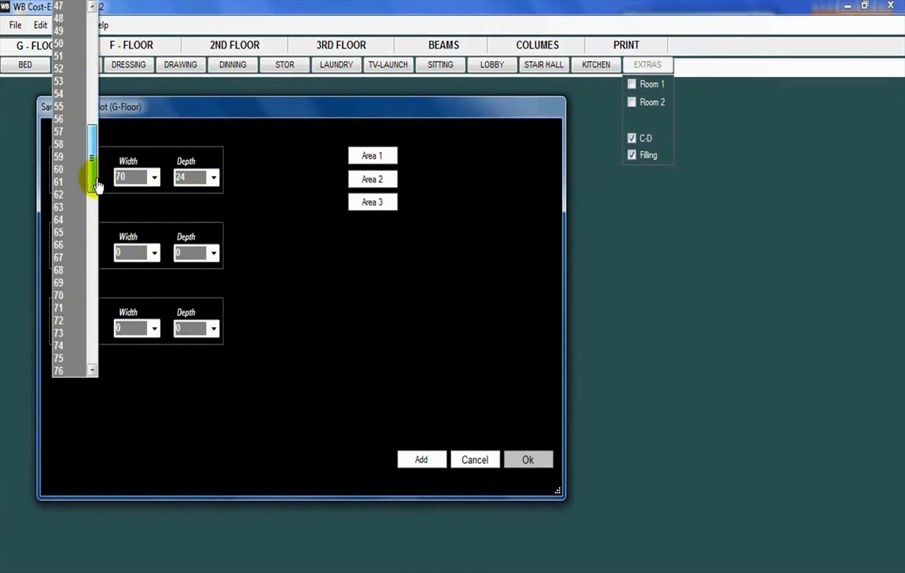
{"action": "left_click", "coordinate": [65, 112]}
{"action": "left_click_drag", "start_coordinate": [186, 114], "coordinate": [201, 133]}
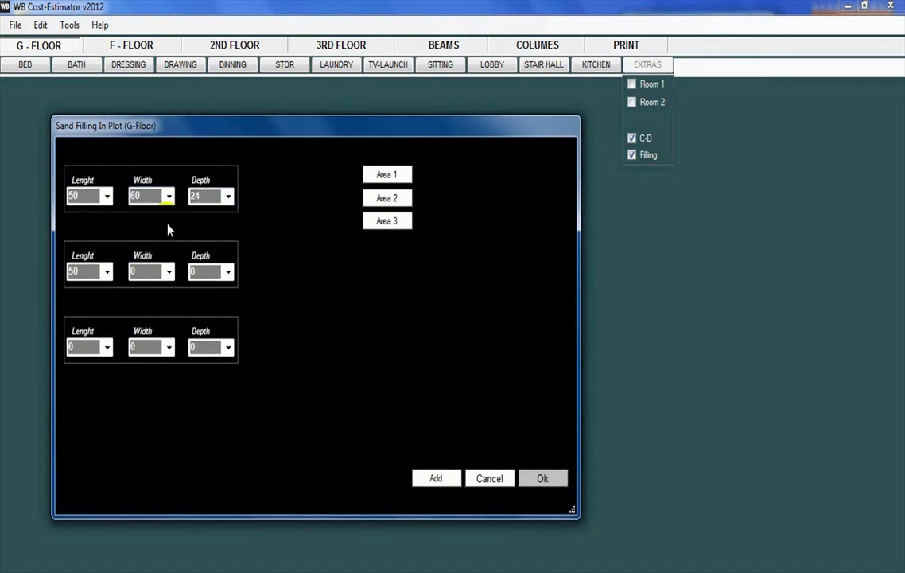
Step: Set the width of sand filling Area 1 to 70 feet and the width of Area 2 to 60 feet
{"action": "double_click", "coordinate": [144, 277]}
{"action": "double_click", "coordinate": [150, 198]}
{"action": "type", "text": "70"}
{"action": "double_click", "coordinate": [153, 278]}
{"action": "type", "text": "6"}
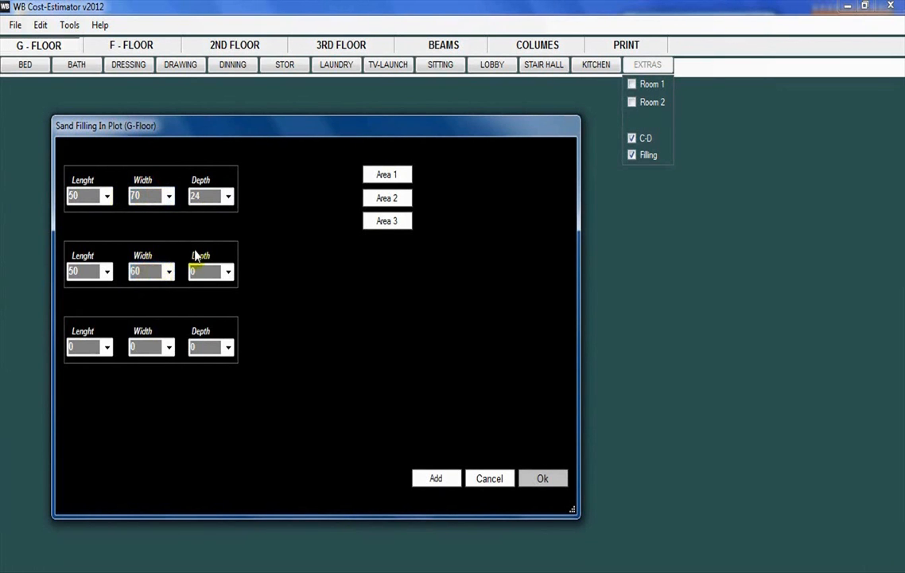
Step: Set the depth of sand filling Area 2 to 12 inches
{"action": "left_click_drag", "start_coordinate": [194, 131], "coordinate": [199, 133]}
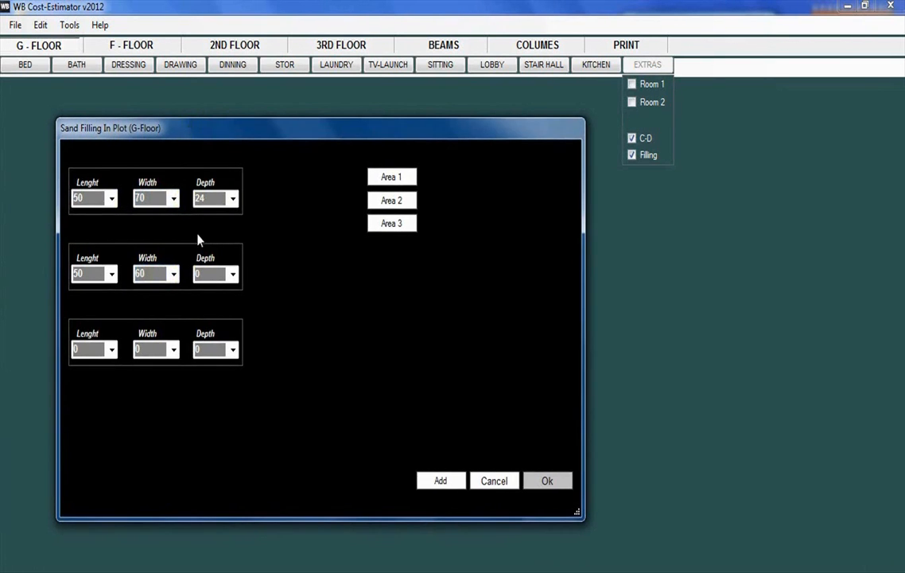
{"action": "left_click", "coordinate": [233, 276]}
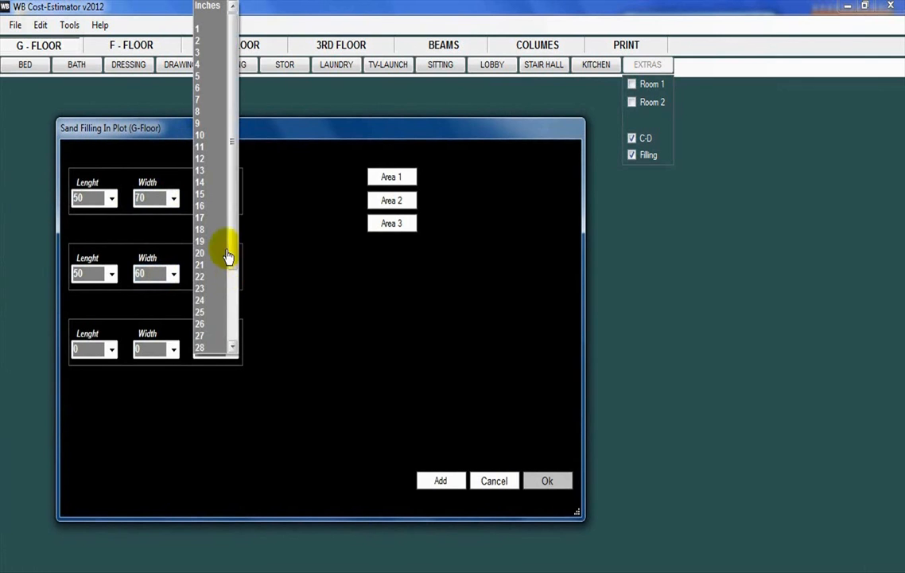
{"action": "left_click", "coordinate": [208, 159]}
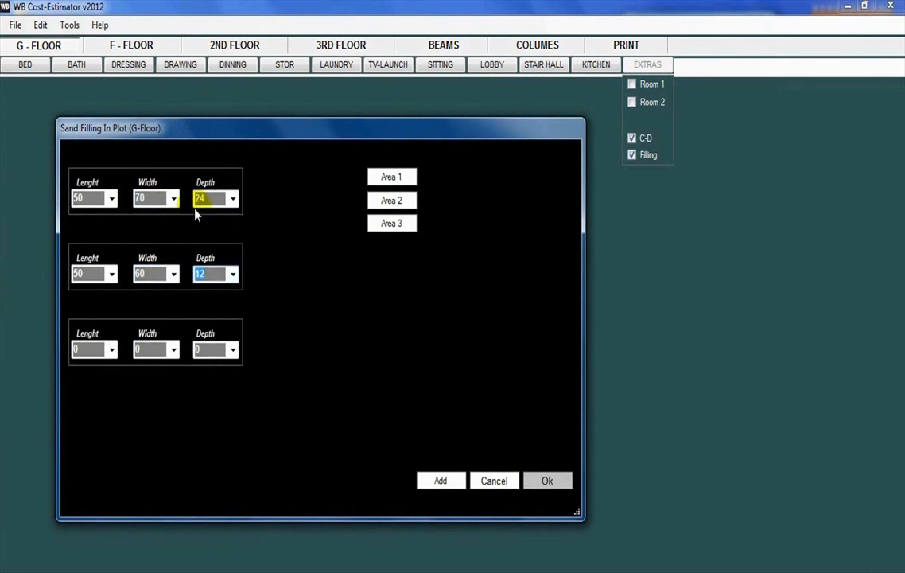
{"action": "left_click_drag", "start_coordinate": [237, 132], "coordinate": [285, 127]}
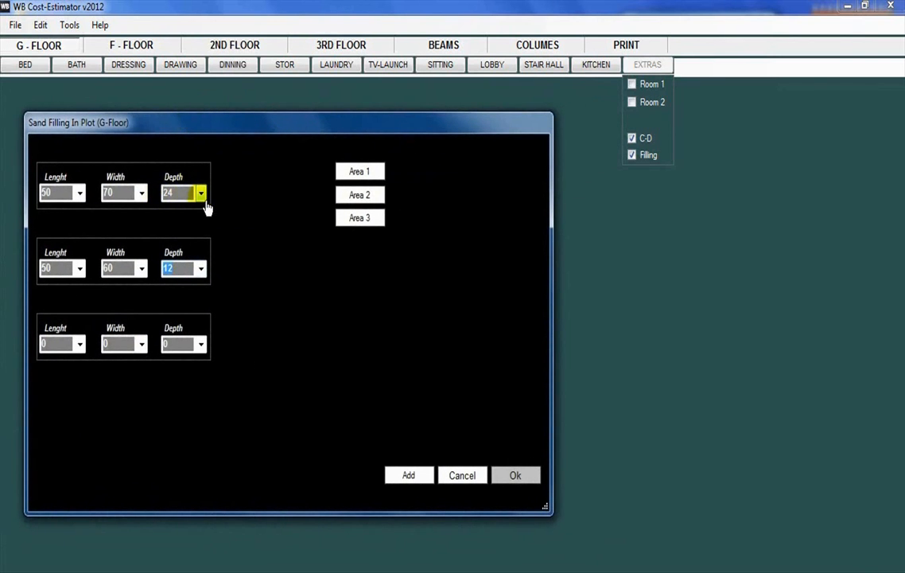
{"action": "left_click_drag", "start_coordinate": [221, 123], "coordinate": [222, 128]}
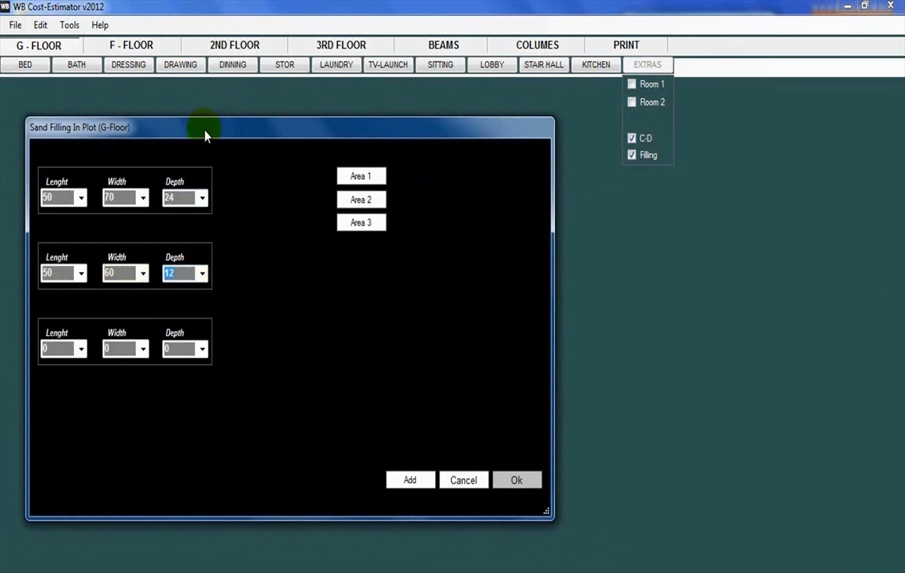
{"action": "left_click_drag", "start_coordinate": [202, 131], "coordinate": [218, 121]}
{"action": "left_click", "coordinate": [213, 265]}
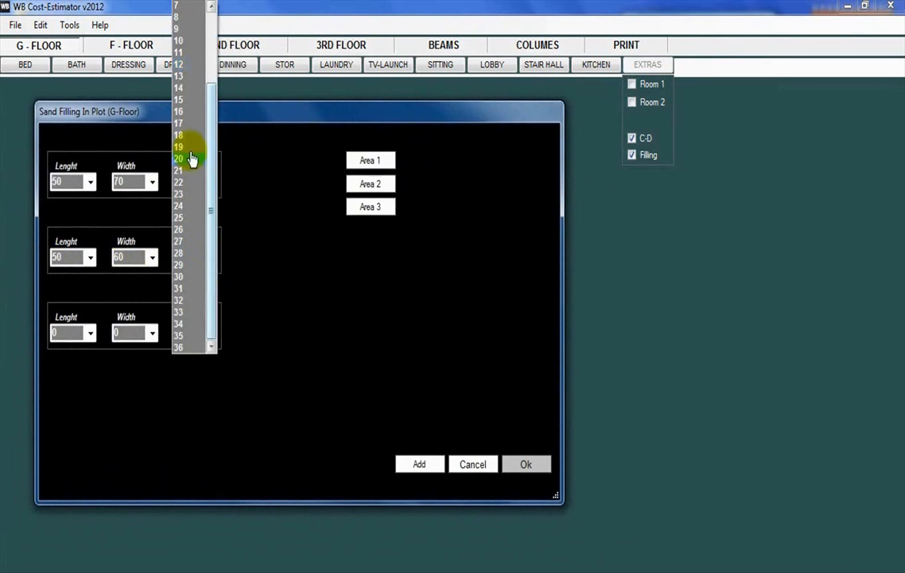
{"action": "left_click", "coordinate": [185, 67]}
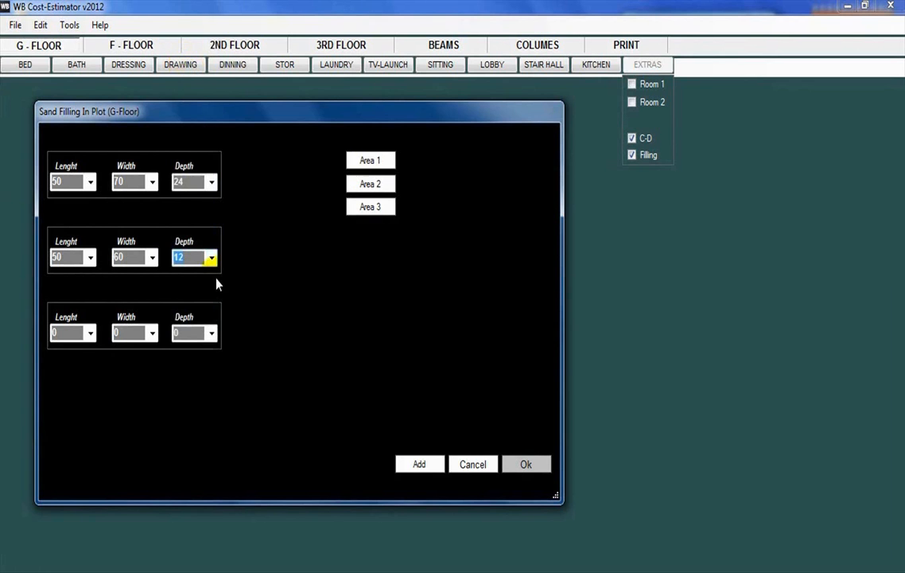
Step: Add the entered sand filling areas to the ground floor and confirm the Sand Filling dialog
{"action": "left_click_drag", "start_coordinate": [335, 133], "coordinate": [354, 138]}
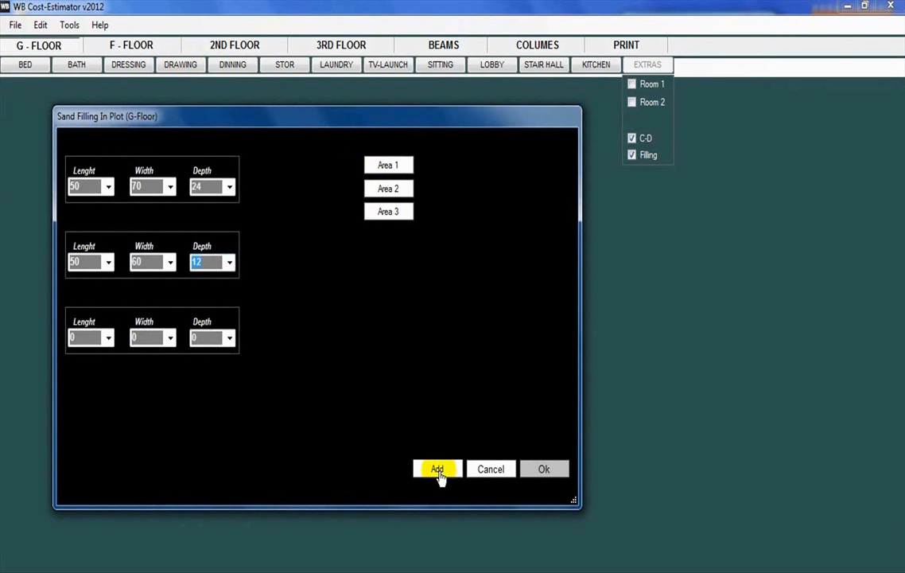
{"action": "left_click", "coordinate": [438, 469]}
{"action": "left_click", "coordinate": [544, 469]}
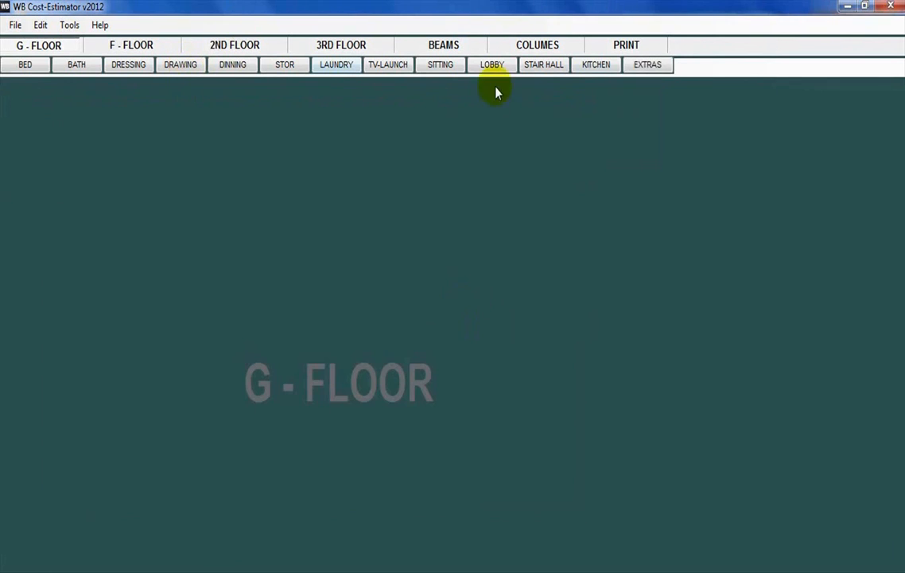
Step: Examine the extras available on the ground, first, second and third floors, and view the columns section
{"action": "left_click", "coordinate": [132, 49]}
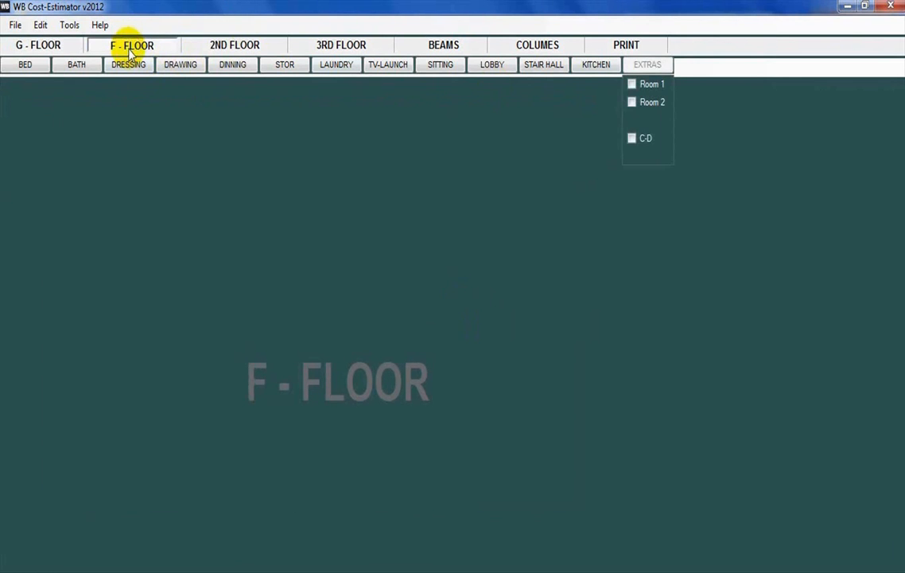
{"action": "left_click", "coordinate": [241, 46]}
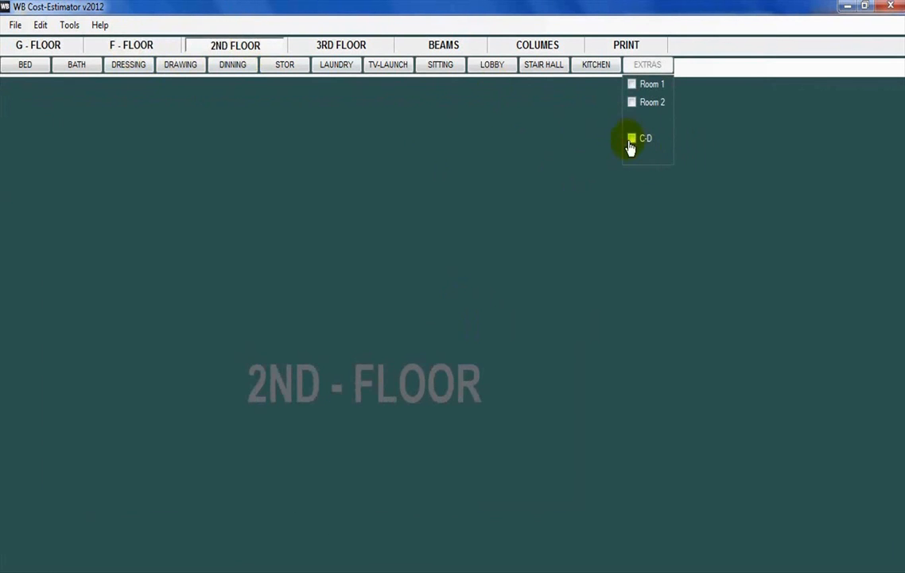
{"action": "left_click", "coordinate": [364, 48]}
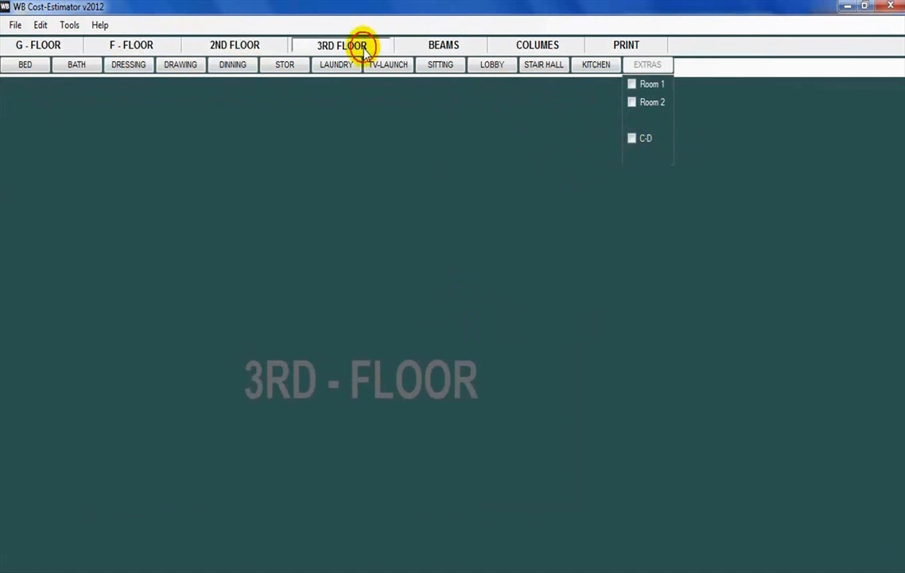
{"action": "left_click", "coordinate": [26, 48]}
{"action": "left_click", "coordinate": [648, 65]}
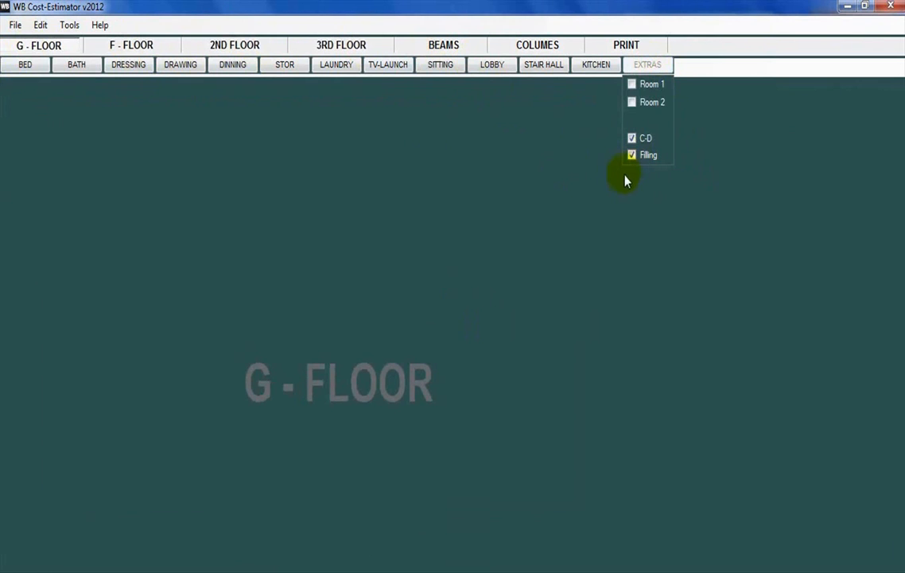
{"action": "left_click", "coordinate": [136, 44]}
{"action": "left_click", "coordinate": [258, 47]}
{"action": "left_click", "coordinate": [358, 47]}
{"action": "left_click", "coordinate": [530, 44]}
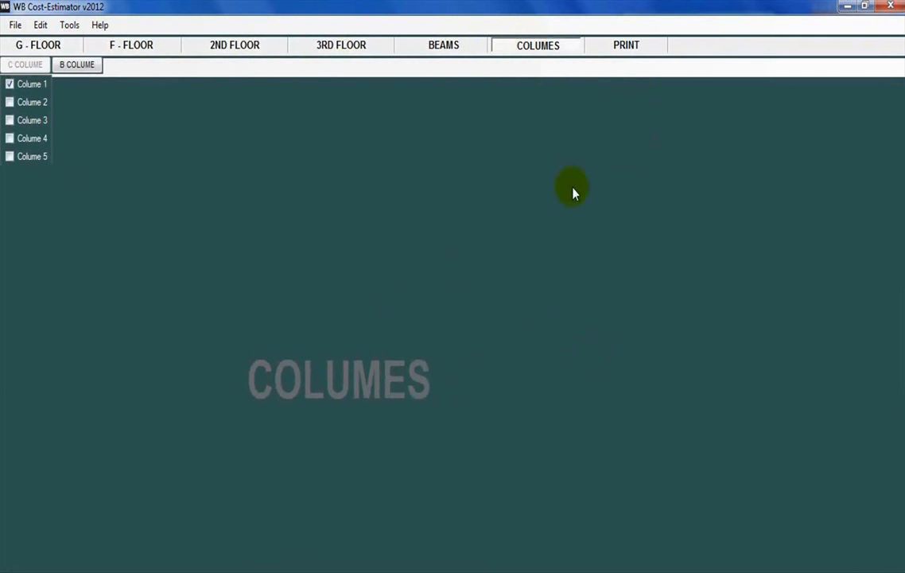
Step: Open the Material Statement and show the calculated material quantities
{"action": "left_click", "coordinate": [630, 49]}
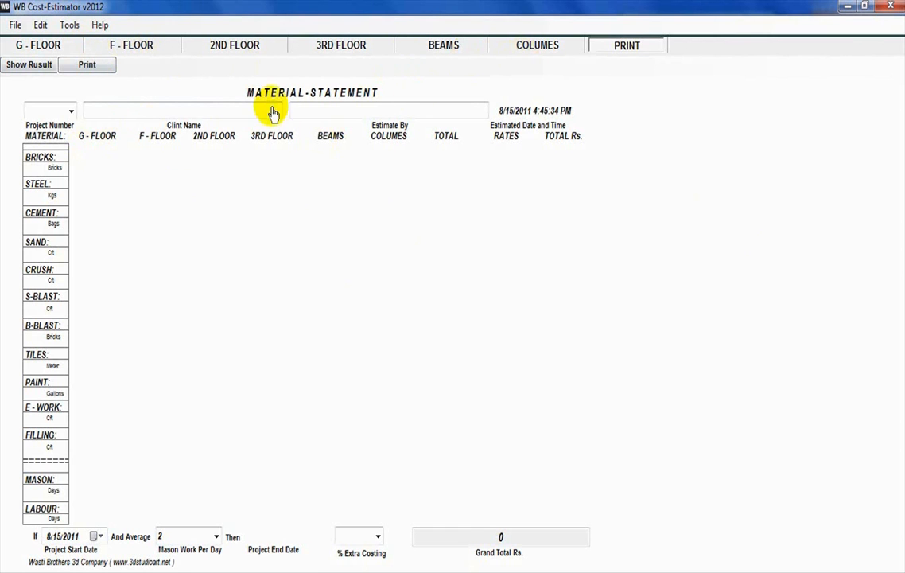
{"action": "left_click", "coordinate": [29, 68]}
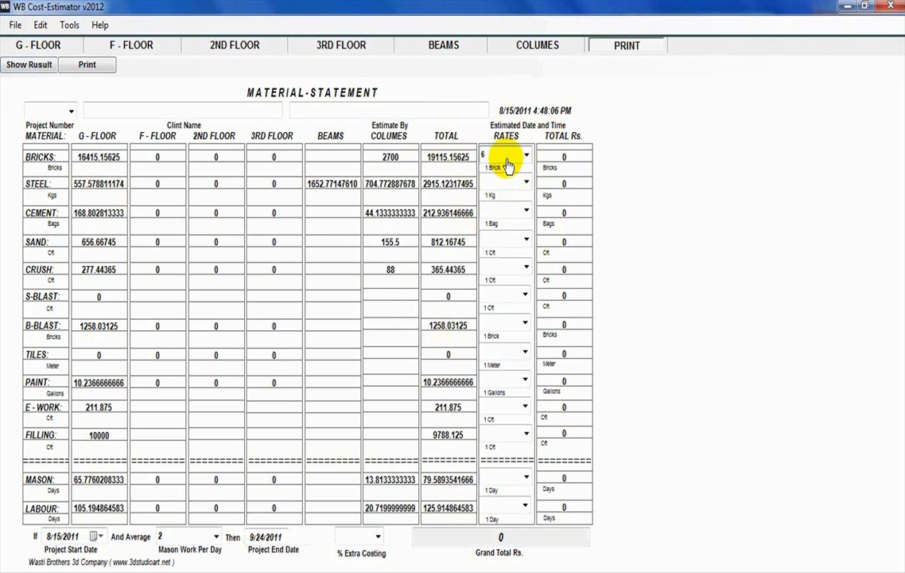
Step: Set the material rates to 65 per kg for steel, 400 per bag for cement and 10 per cft for sand
{"action": "left_click", "coordinate": [501, 183]}
{"action": "type", "text": "65"}
{"action": "left_click", "coordinate": [501, 211]}
{"action": "type", "text": "30"}
{"action": "left_click", "coordinate": [506, 244]}
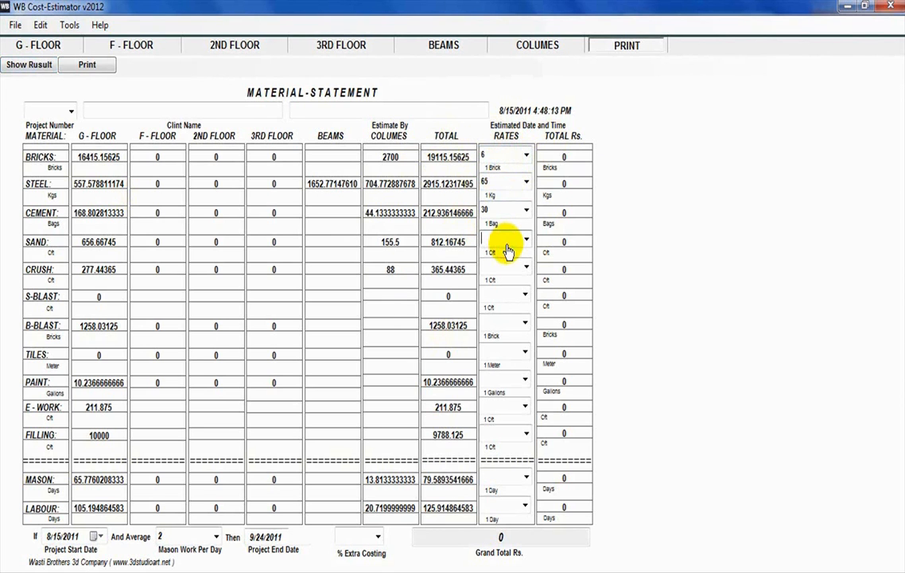
{"action": "type", "text": "10"}
{"action": "left_click", "coordinate": [501, 271]}
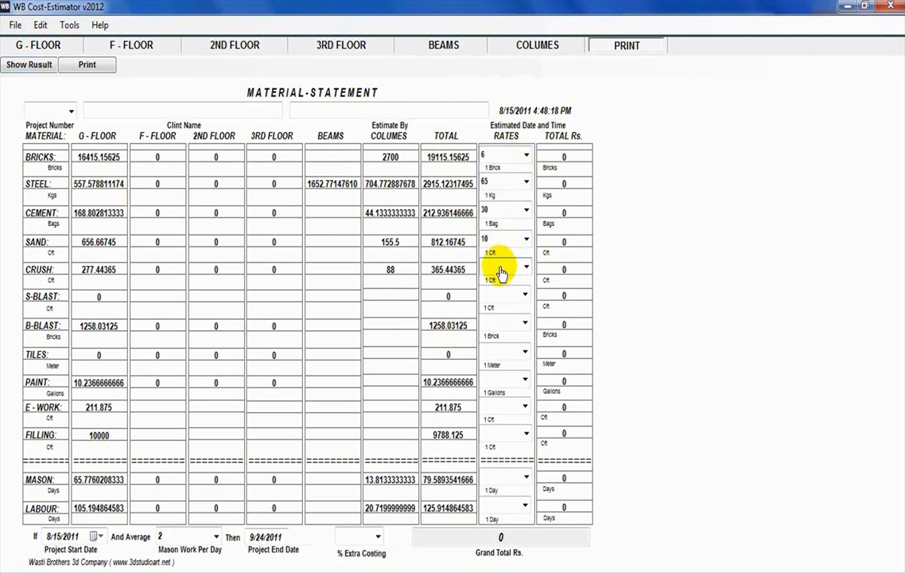
{"action": "double_click", "coordinate": [489, 209]}
{"action": "type", "text": "400"}
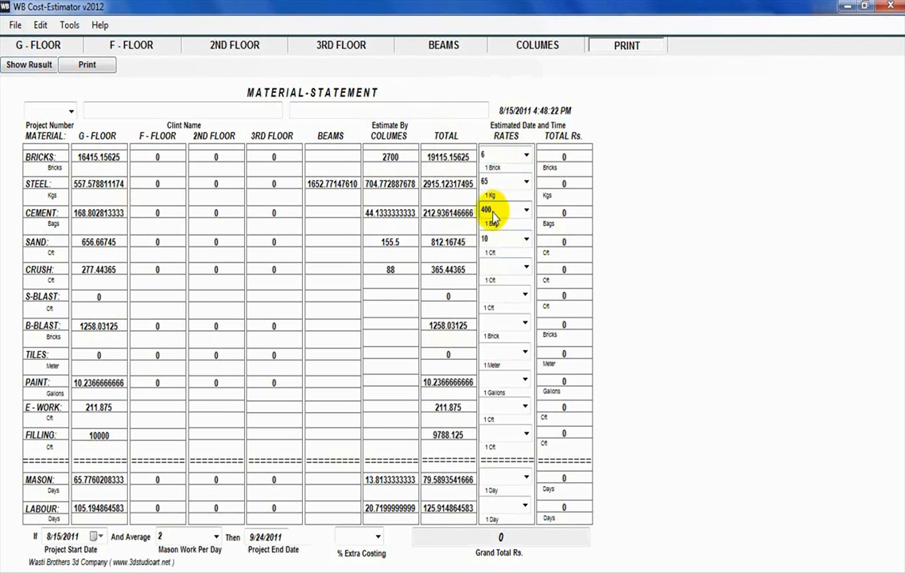
Step: Set the tiles rate to 300 per meter and the paint rate to 500 per gallon
{"action": "left_click", "coordinate": [525, 350]}
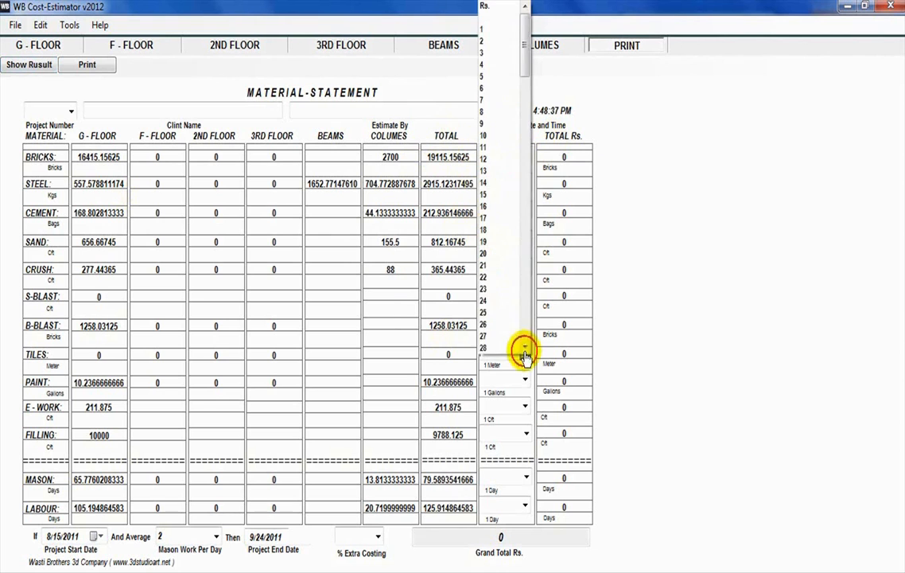
{"action": "left_click", "coordinate": [525, 475]}
{"action": "left_click", "coordinate": [525, 477]}
{"action": "left_click", "coordinate": [526, 477]}
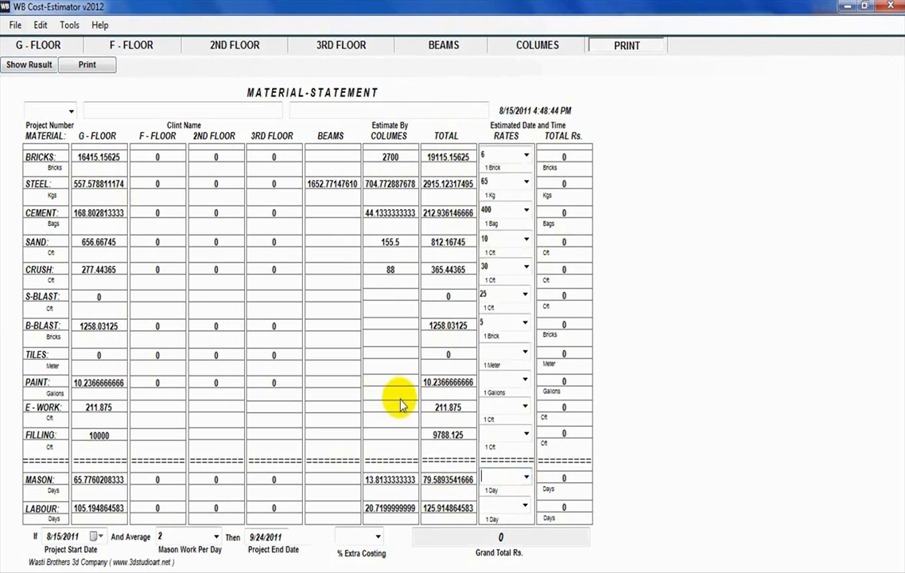
{"action": "type", "text": "300"}
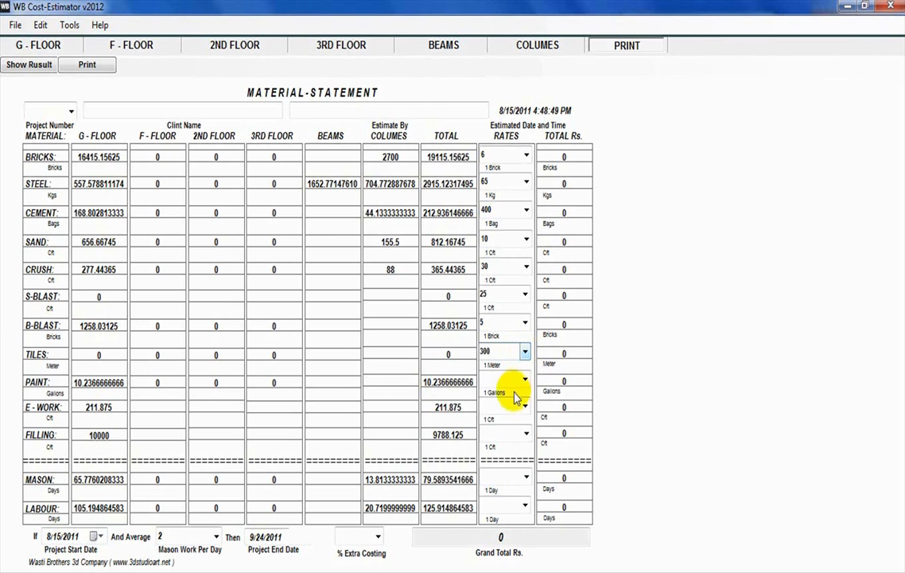
{"action": "left_click", "coordinate": [507, 388]}
{"action": "type", "text": "500"}
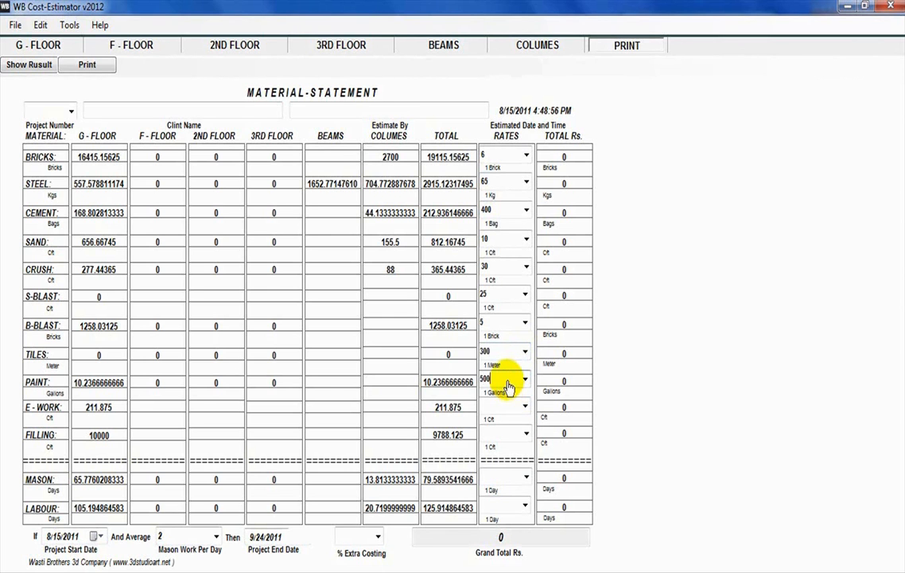
Step: Set the E-Work and Filling rates to 6 per cft, the mason rate to 700 and the labour rate to 450 per day
{"action": "left_click", "coordinate": [507, 408]}
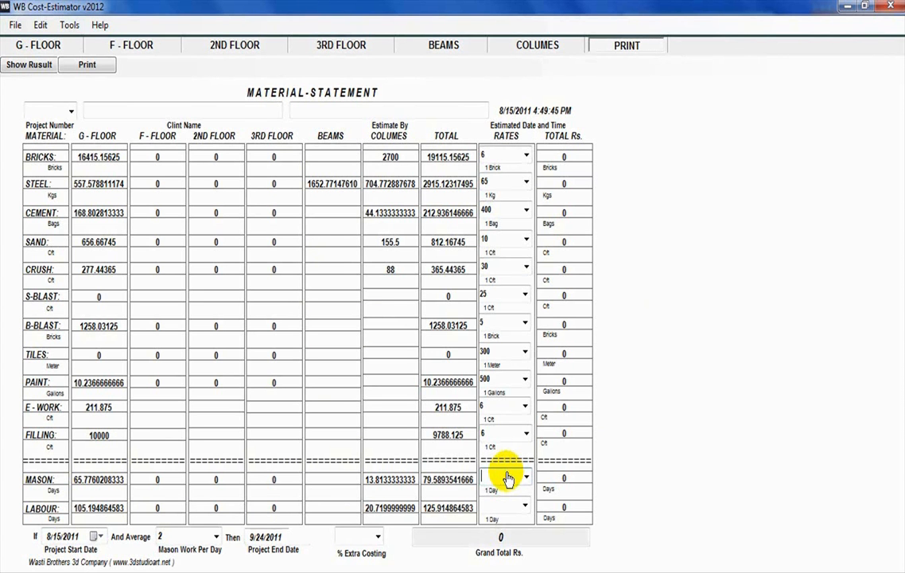
{"action": "type", "text": "700"}
{"action": "left_click", "coordinate": [493, 508]}
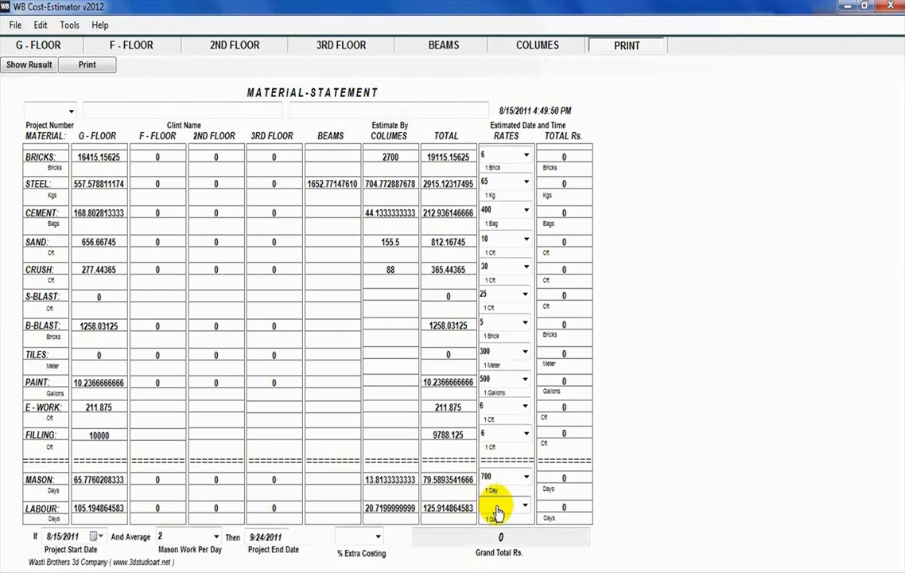
{"action": "type", "text": "450"}
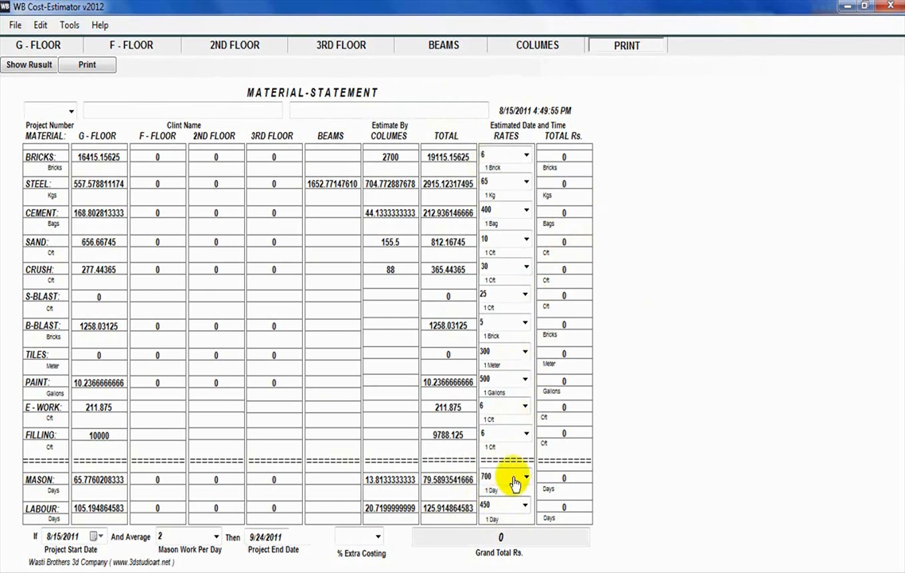
Step: Calculate the cost totals from the entered rates and highlight the grand total
{"action": "left_click", "coordinate": [26, 70]}
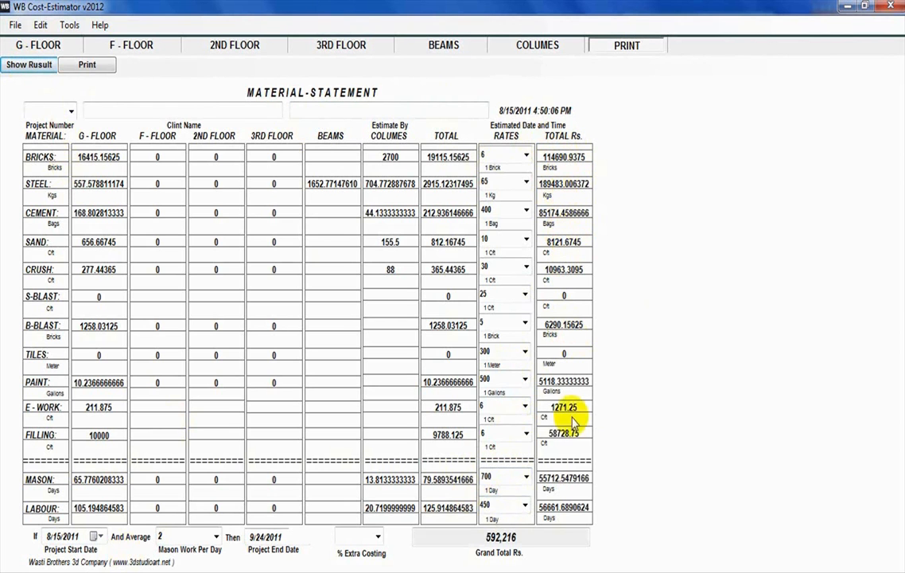
{"action": "double_click", "coordinate": [515, 536]}
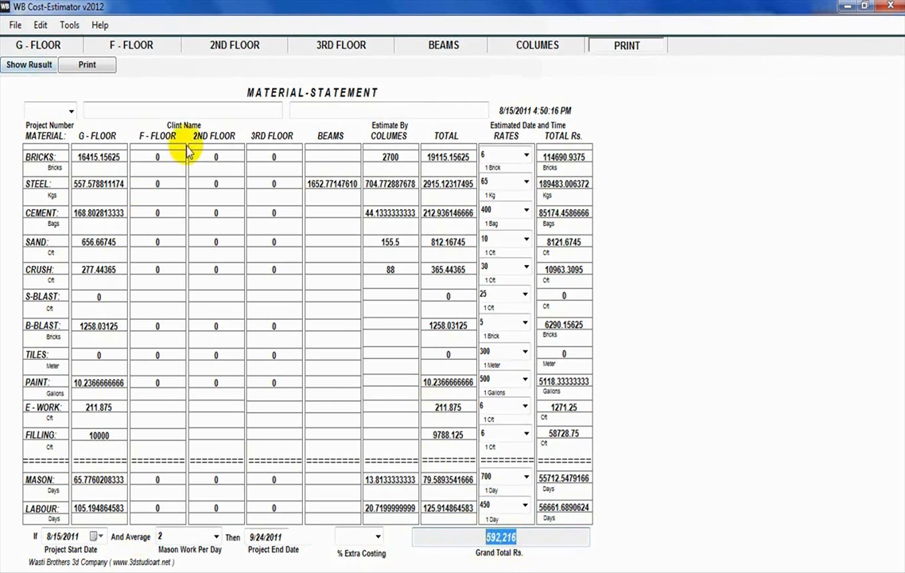
Step: Set the project number to 01, enter the client's name, and fill in Wasti Brothers as the estimator
{"action": "left_click", "coordinate": [71, 112]}
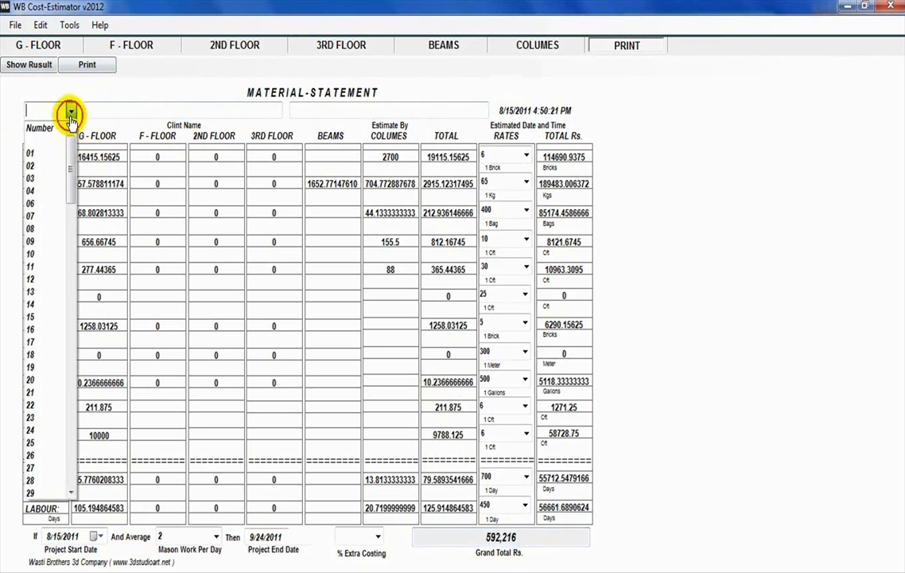
{"action": "left_click", "coordinate": [30, 152]}
{"action": "left_click", "coordinate": [202, 111]}
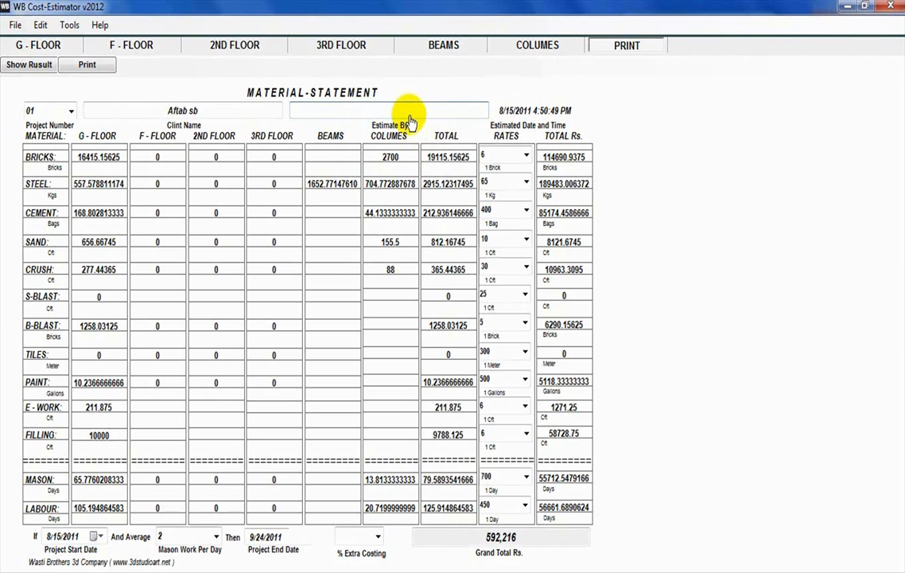
{"action": "type", "text": "Wasti Brothers"}
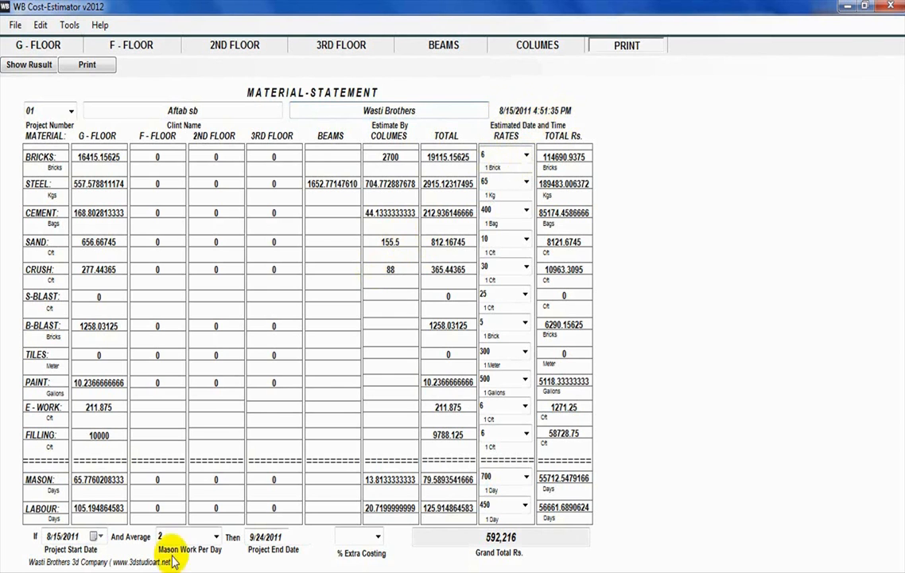
Step: Set the project start date to September 1, 2011
{"action": "left_click", "coordinate": [95, 537]}
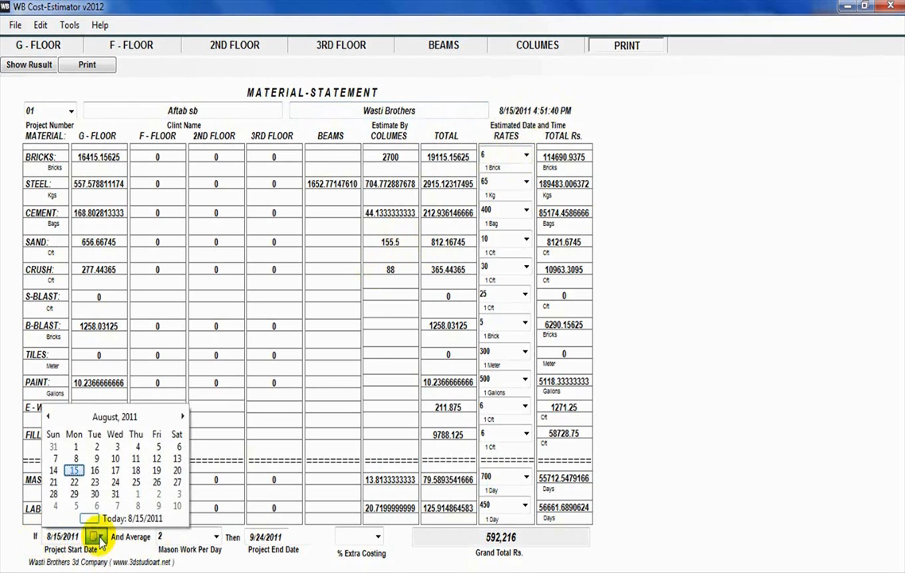
{"action": "left_click", "coordinate": [515, 115]}
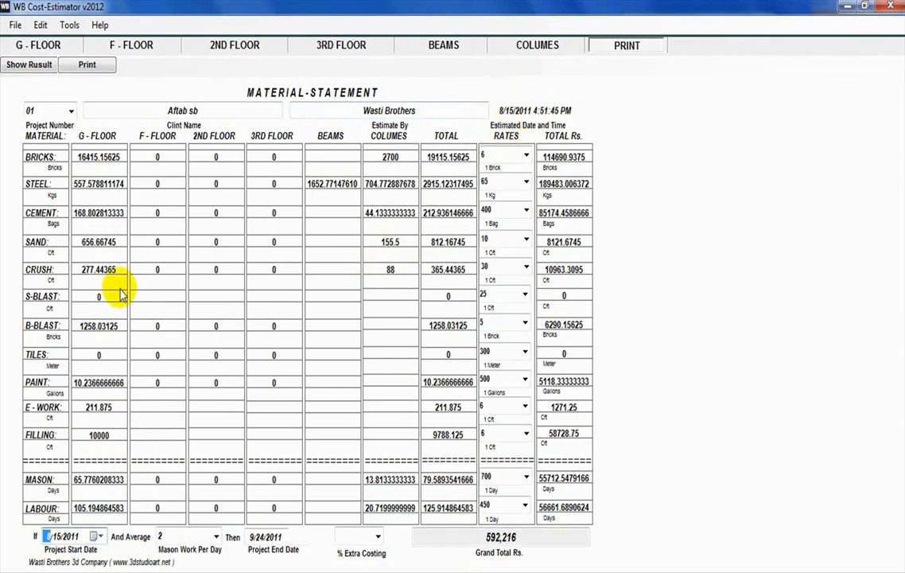
{"action": "left_click", "coordinate": [97, 537]}
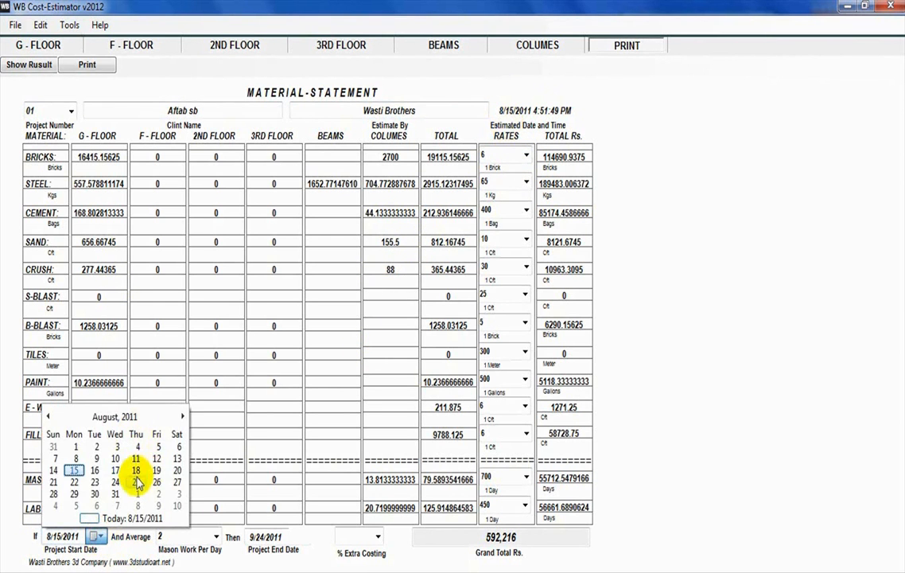
{"action": "left_click", "coordinate": [182, 416]}
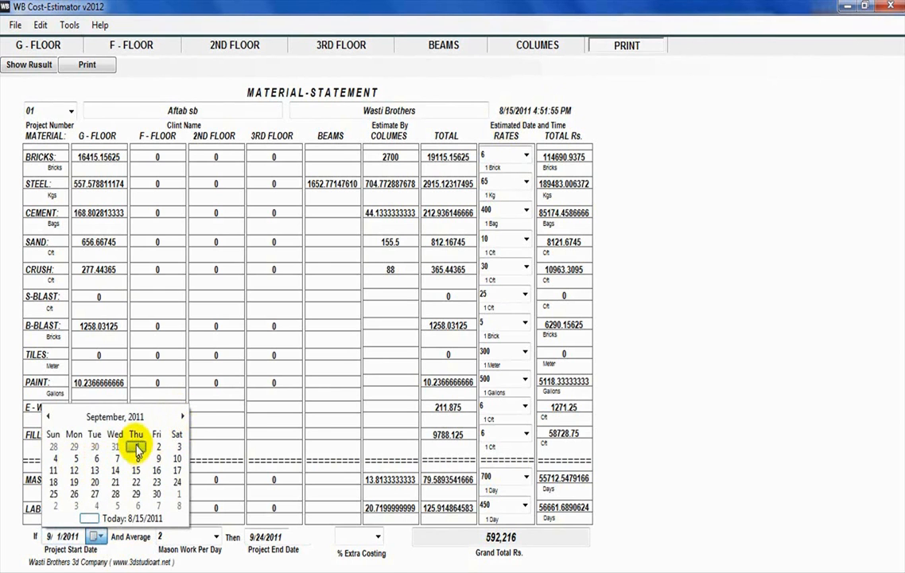
{"action": "left_click", "coordinate": [137, 447]}
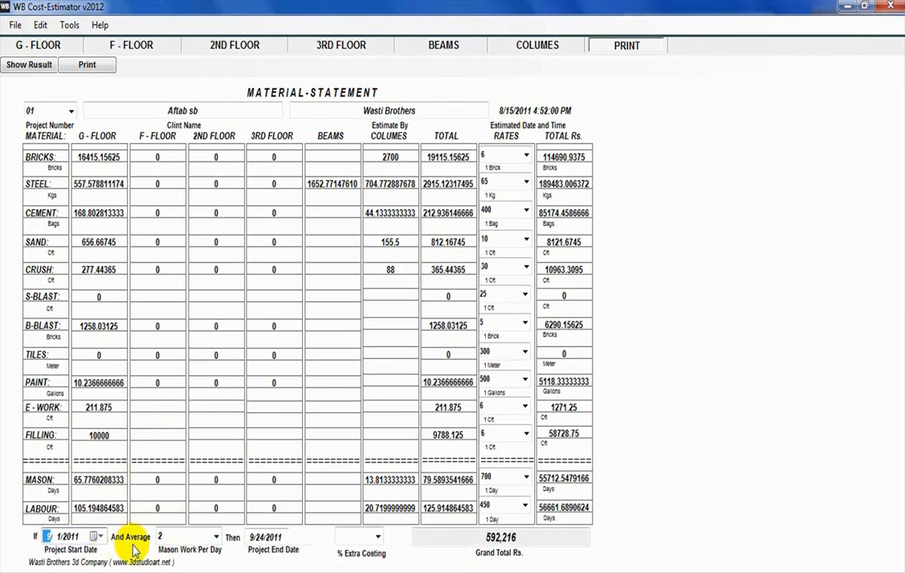
Step: Select 2 as the average mason work per day and set the extra costing to 1 percent
{"action": "left_click", "coordinate": [216, 537]}
{"action": "scroll", "coordinate": [203, 238], "scroll_direction": "up", "scroll_amount": 1}
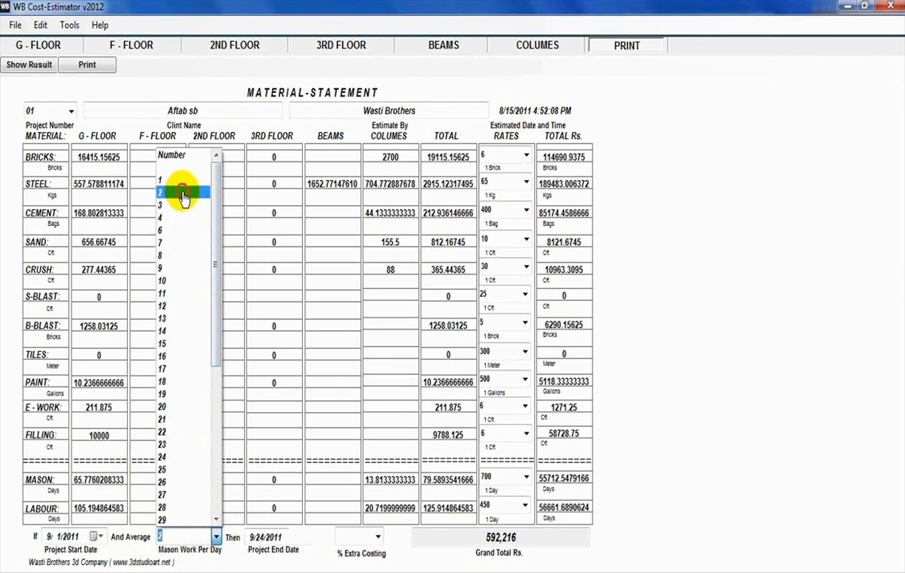
{"action": "left_click", "coordinate": [183, 195]}
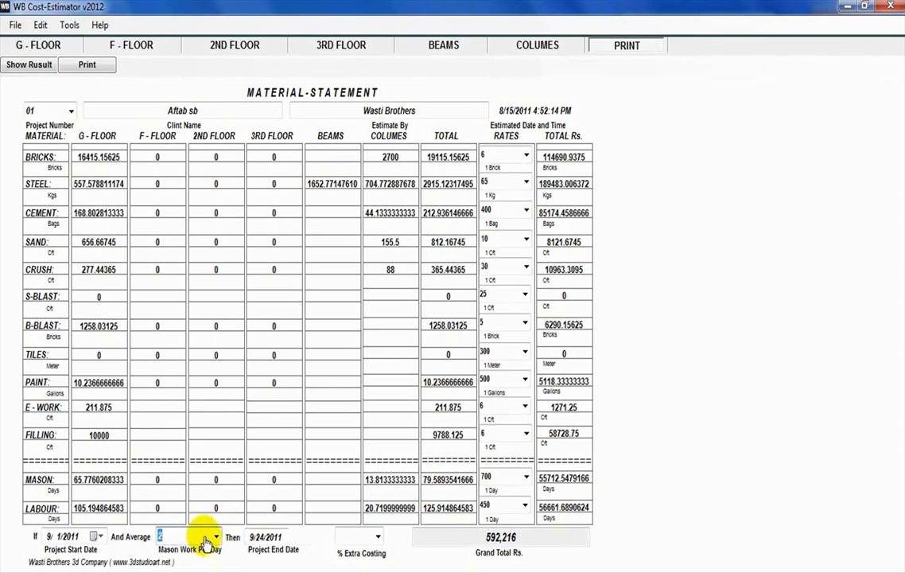
{"action": "left_click", "coordinate": [377, 540]}
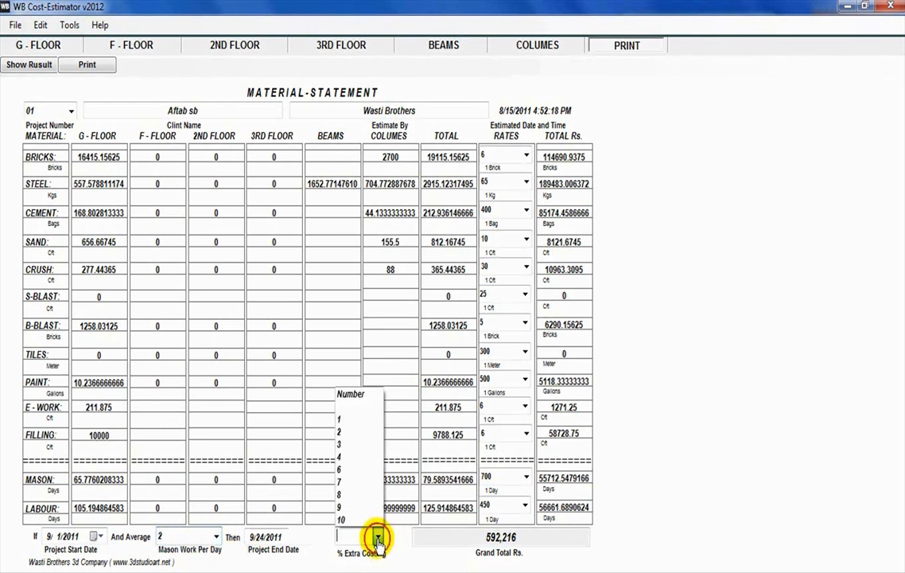
{"action": "left_click", "coordinate": [352, 421]}
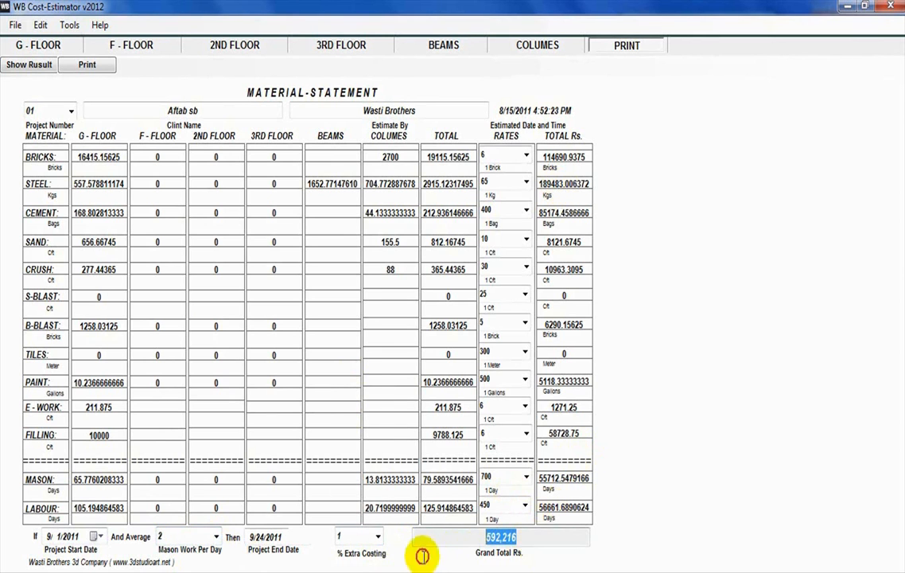
{"action": "left_click", "coordinate": [380, 541]}
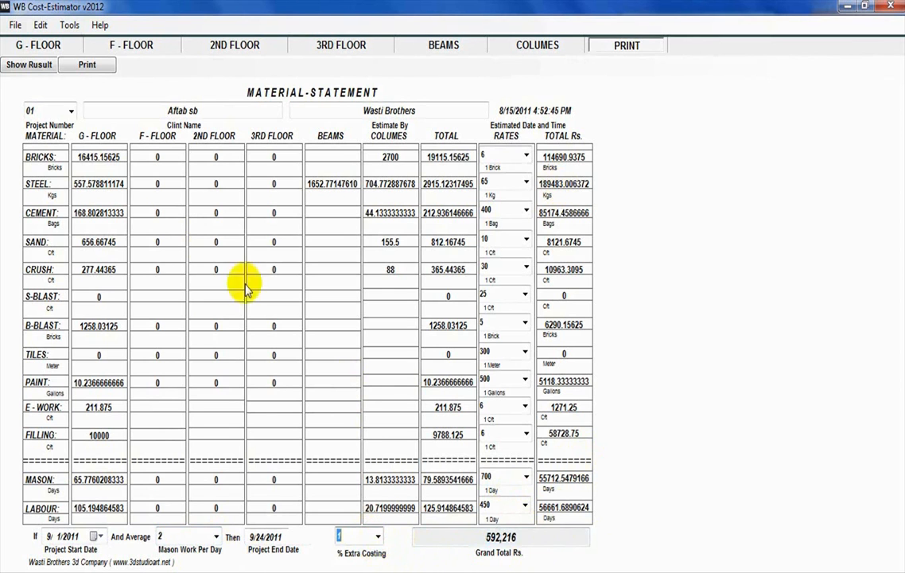
Step: Recalculate the material statement, then highlight the grand total and the parts of the project end date
{"action": "left_click", "coordinate": [26, 70]}
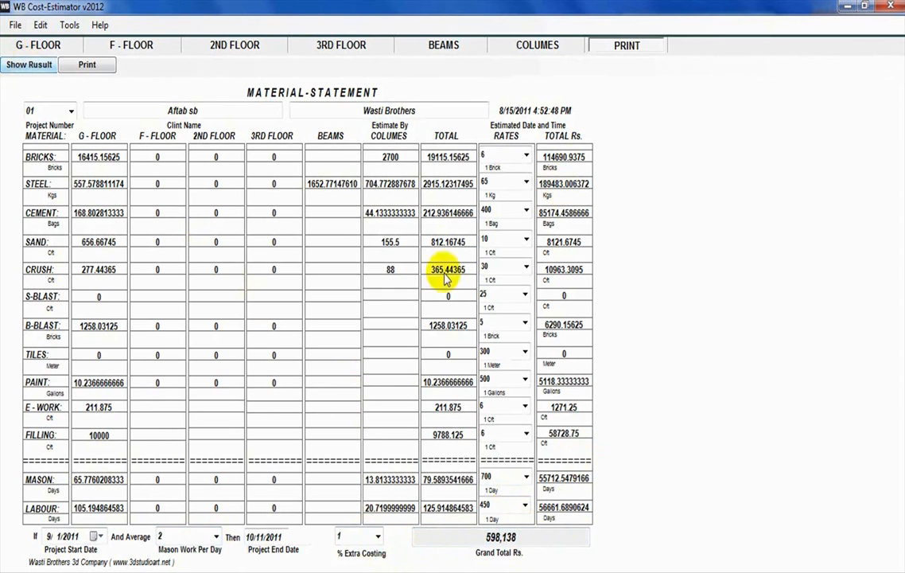
{"action": "left_click_drag", "start_coordinate": [525, 537], "coordinate": [460, 549]}
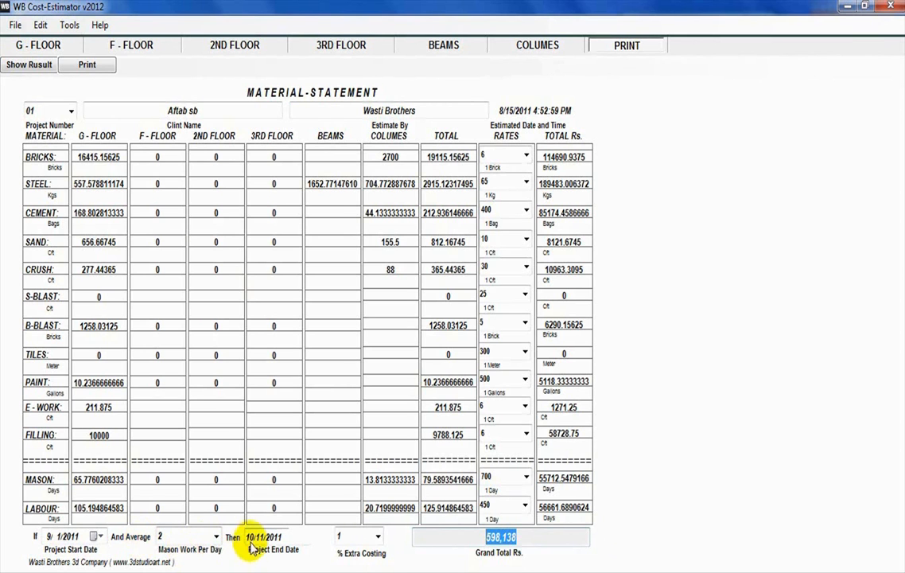
{"action": "left_click", "coordinate": [280, 539]}
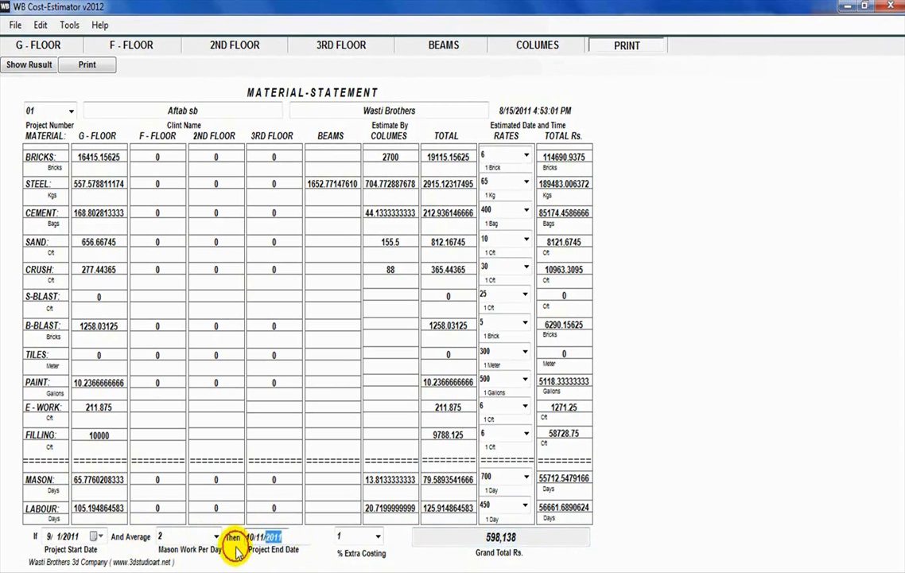
{"action": "left_click", "coordinate": [266, 538]}
{"action": "left_click", "coordinate": [253, 536]}
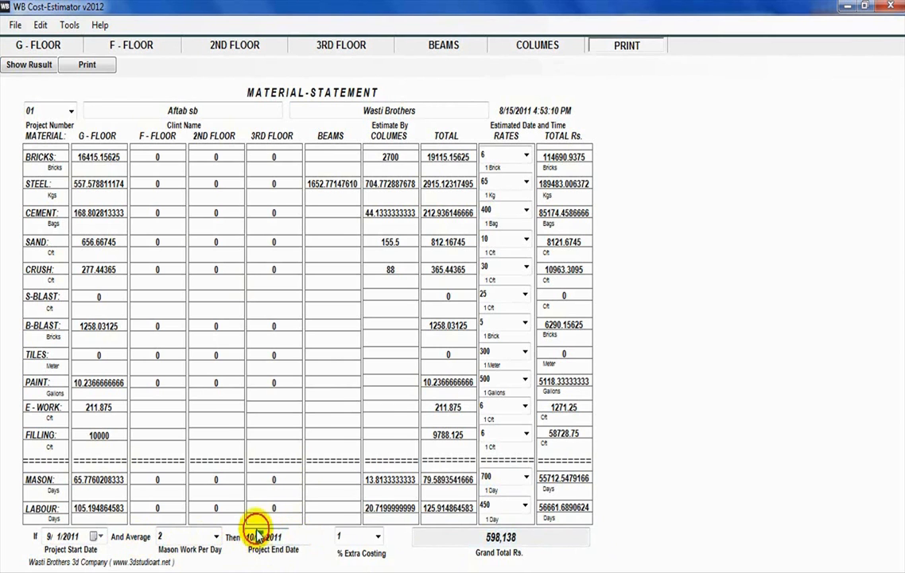
{"action": "left_click", "coordinate": [296, 538]}
{"action": "left_click", "coordinate": [248, 540]}
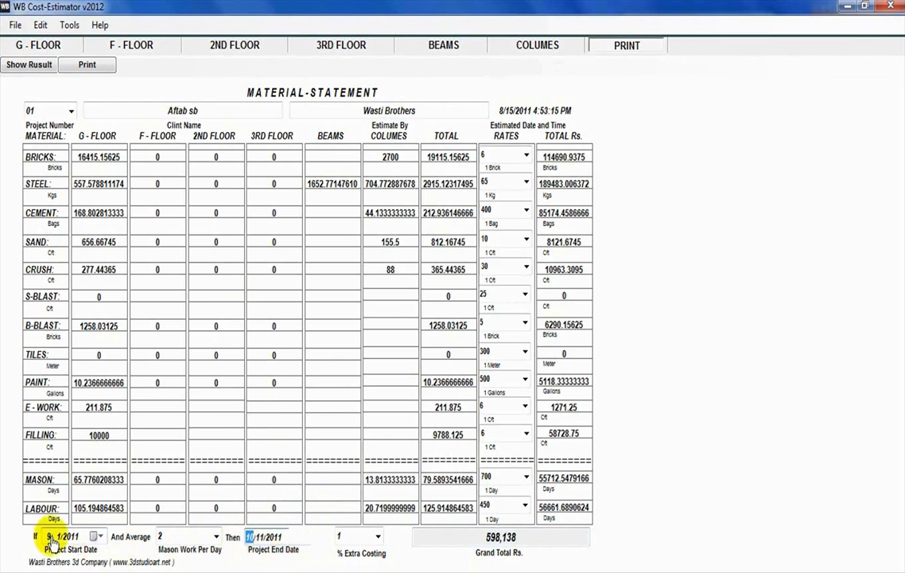
{"action": "left_click", "coordinate": [272, 535]}
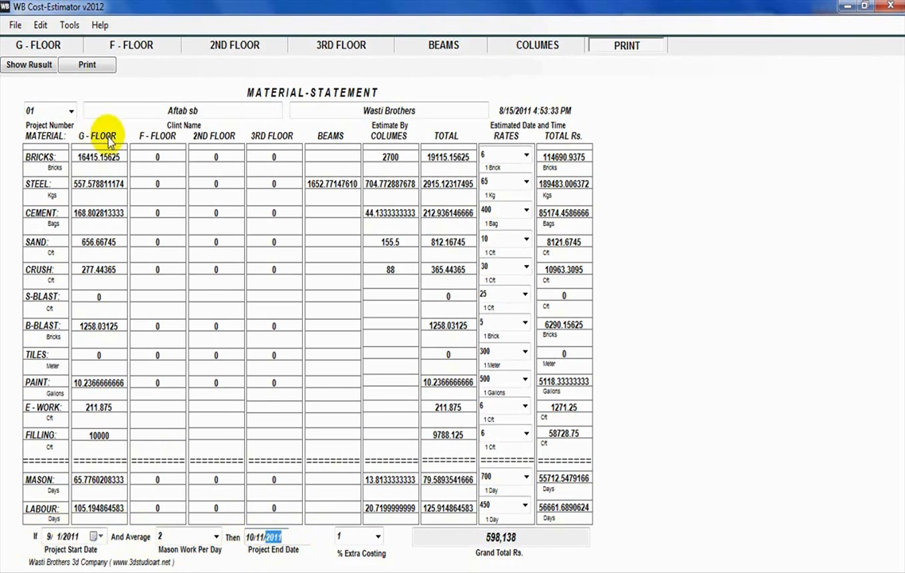
{"action": "left_click", "coordinate": [48, 49]}
{"action": "left_click", "coordinate": [159, 49]}
{"action": "left_click", "coordinate": [225, 46]}
{"action": "left_click", "coordinate": [330, 48]}
{"action": "left_click", "coordinate": [630, 45]}
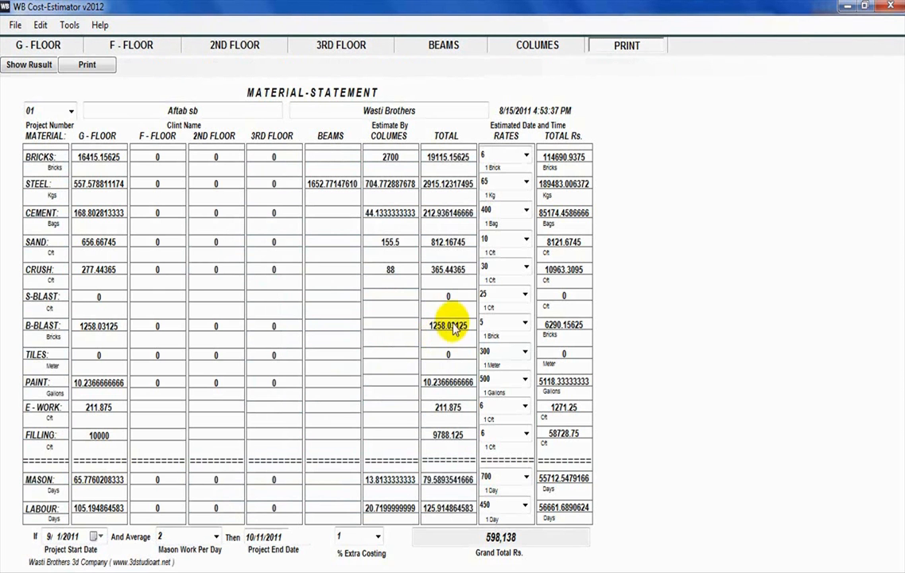
Step: Review the average mason work per day options, keep 2 selected, and highlight the year of the project end date
{"action": "left_click", "coordinate": [215, 537]}
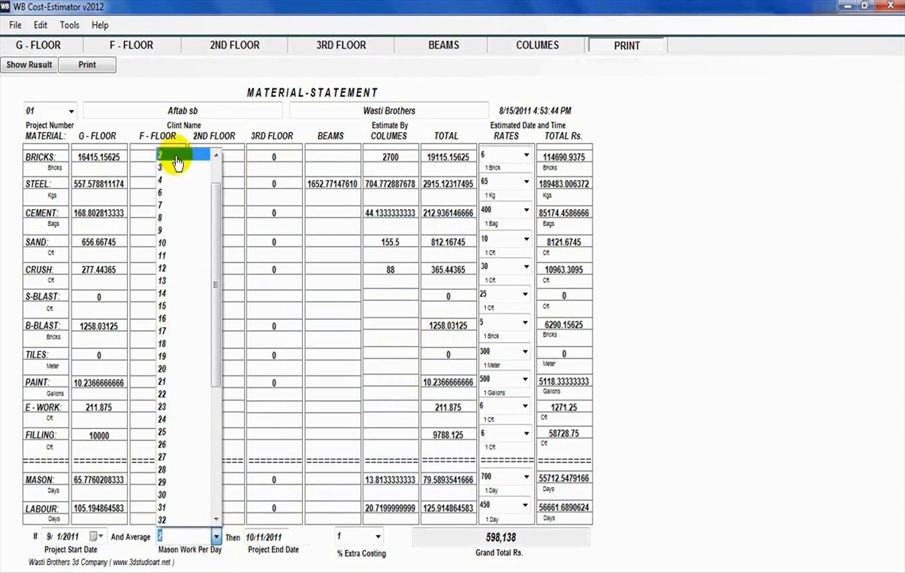
{"action": "left_click", "coordinate": [162, 158]}
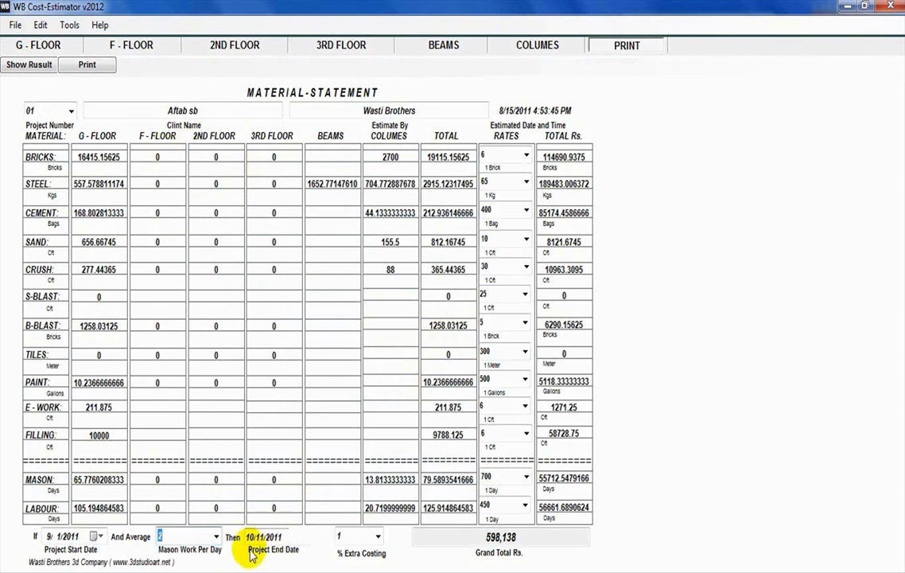
{"action": "left_click", "coordinate": [271, 537]}
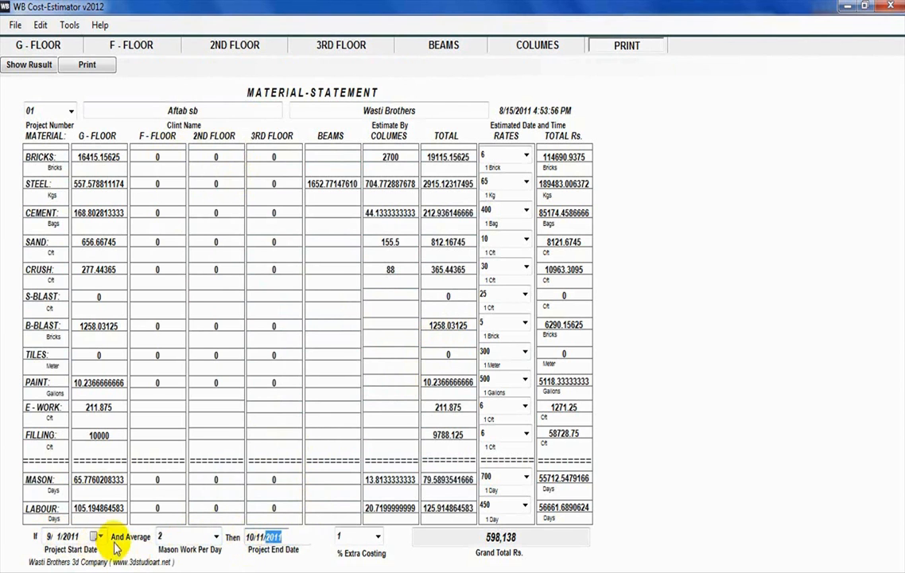
{"action": "left_click", "coordinate": [243, 548]}
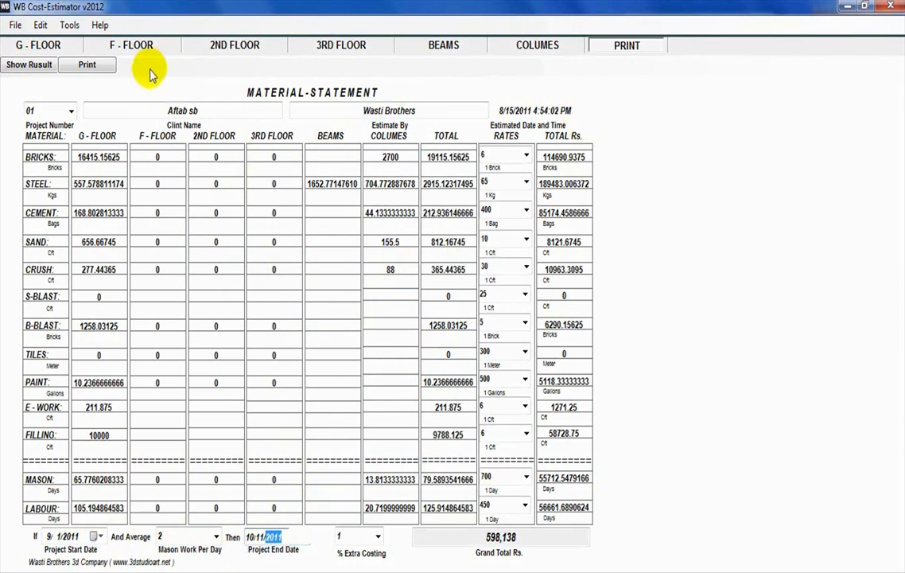
Step: Look through the ground, first, second and third floor sections as well as the beams, columns and print sections
{"action": "left_click", "coordinate": [55, 46]}
{"action": "left_click", "coordinate": [155, 47]}
{"action": "left_click", "coordinate": [255, 49]}
{"action": "left_click", "coordinate": [332, 48]}
{"action": "left_click", "coordinate": [442, 47]}
{"action": "left_click", "coordinate": [538, 46]}
{"action": "left_click", "coordinate": [626, 46]}
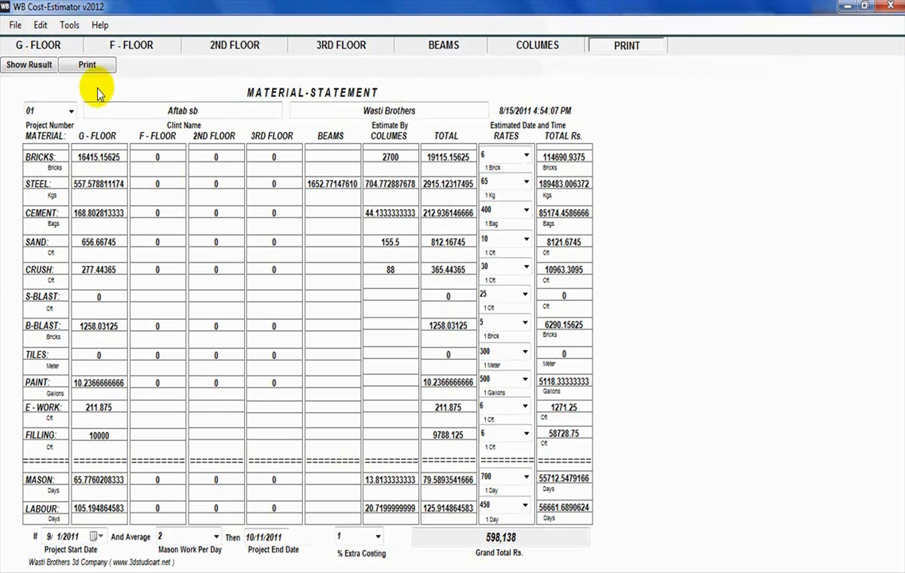
{"action": "left_click", "coordinate": [24, 47]}
{"action": "left_click", "coordinate": [128, 50]}
{"action": "left_click", "coordinate": [236, 43]}
{"action": "left_click", "coordinate": [325, 46]}
{"action": "left_click", "coordinate": [436, 48]}
{"action": "left_click", "coordinate": [551, 49]}
{"action": "left_click", "coordinate": [443, 46]}
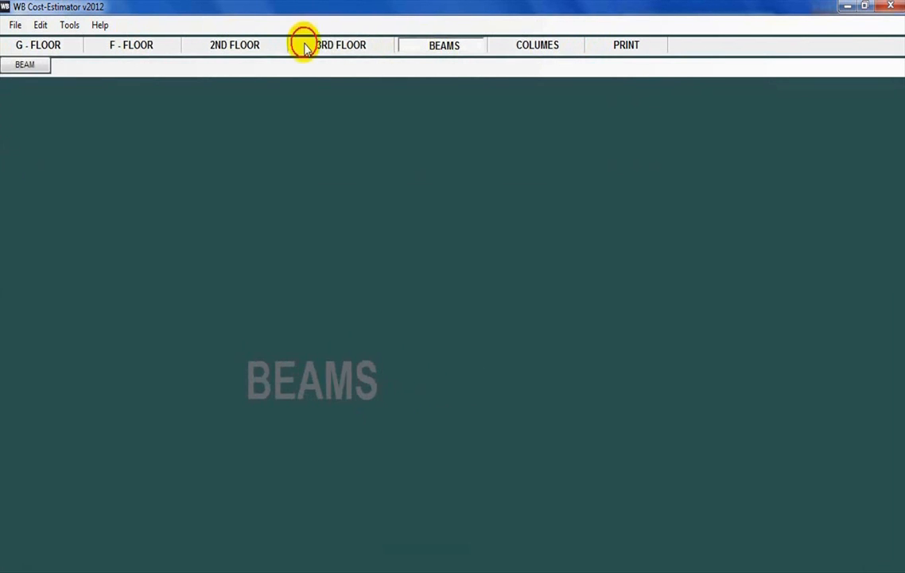
{"action": "left_click", "coordinate": [303, 44]}
{"action": "left_click", "coordinate": [223, 47]}
{"action": "left_click", "coordinate": [131, 45]}
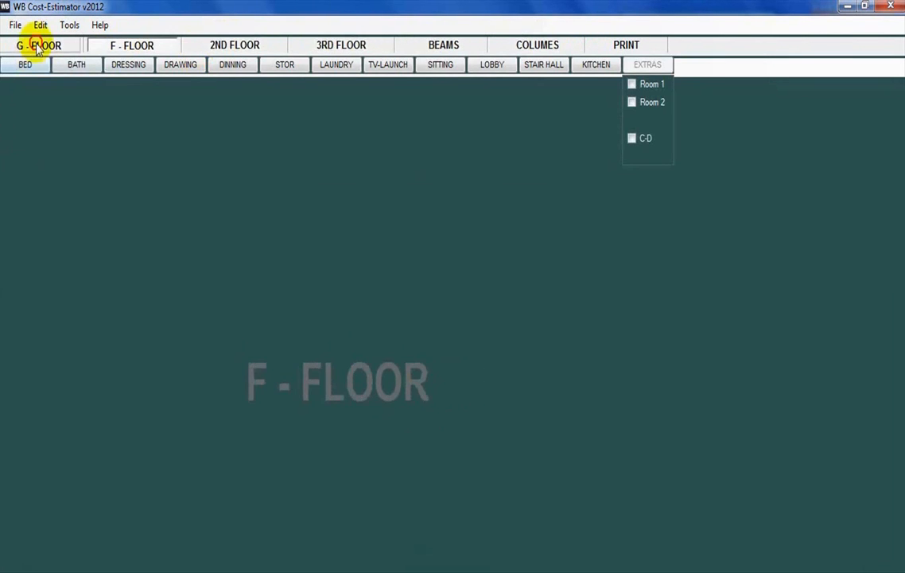
{"action": "left_click", "coordinate": [33, 46]}
{"action": "left_click", "coordinate": [177, 47]}
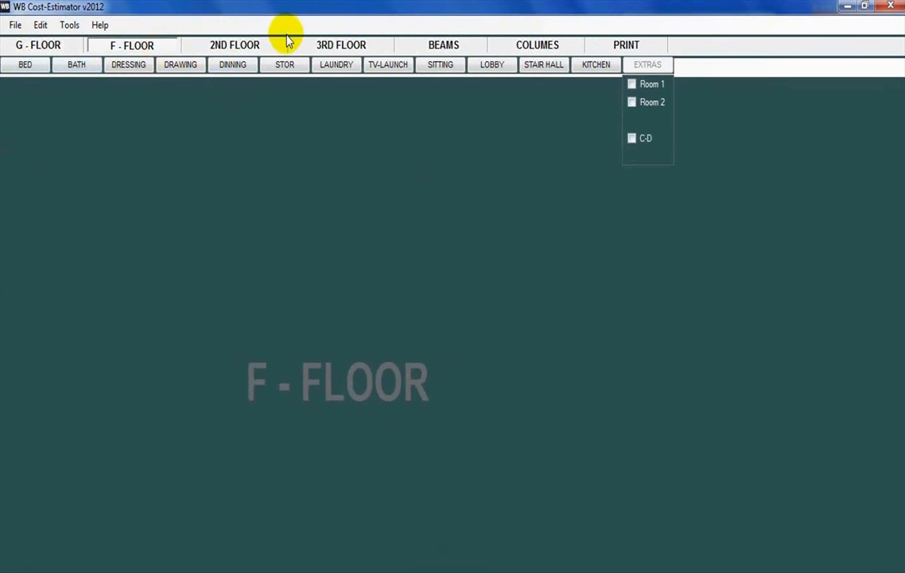
{"action": "left_click", "coordinate": [238, 45]}
{"action": "left_click", "coordinate": [350, 47]}
{"action": "left_click", "coordinate": [443, 45]}
{"action": "left_click", "coordinate": [535, 46]}
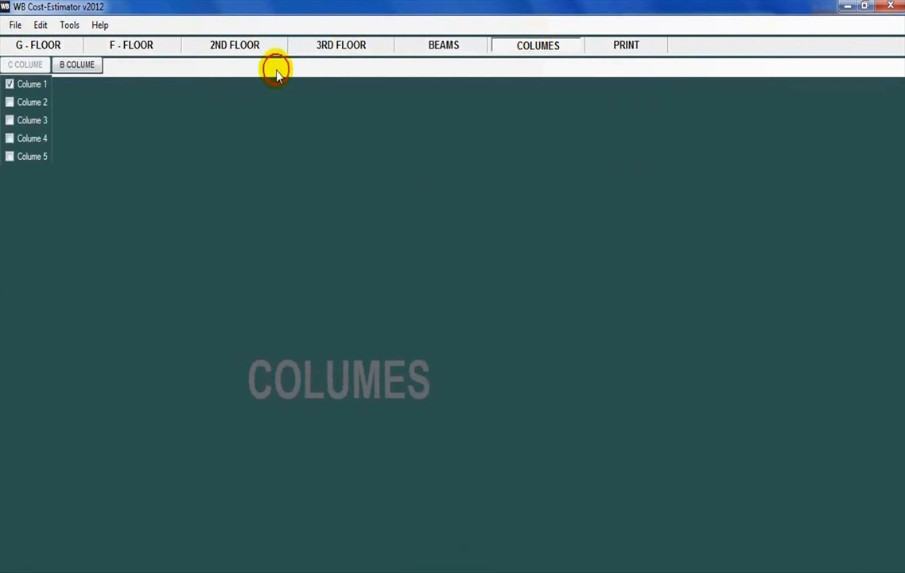
{"action": "left_click", "coordinate": [151, 46]}
{"action": "left_click", "coordinate": [235, 45]}
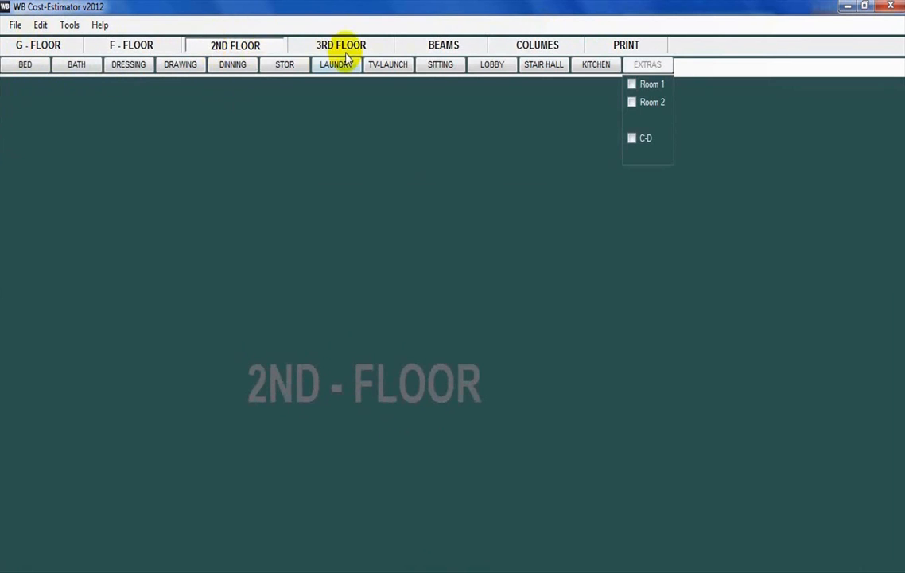
{"action": "left_click", "coordinate": [348, 44]}
{"action": "left_click", "coordinate": [451, 46]}
{"action": "left_click", "coordinate": [49, 45]}
{"action": "left_click", "coordinate": [156, 46]}
{"action": "left_click", "coordinate": [231, 45]}
{"action": "left_click", "coordinate": [350, 46]}
{"action": "left_click", "coordinate": [452, 47]}
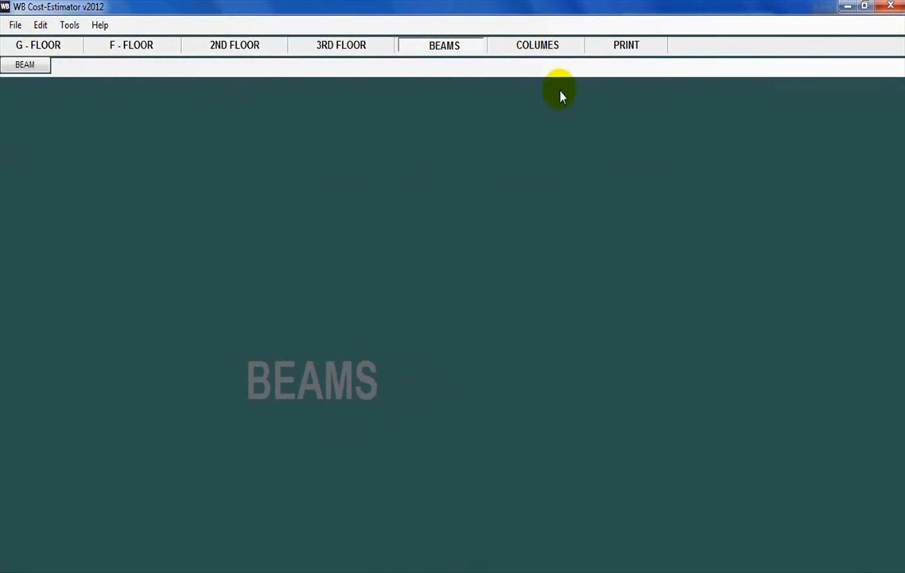
Step: Close the project window and highlight the webpage navigation message on the start page
{"action": "left_click", "coordinate": [892, 8]}
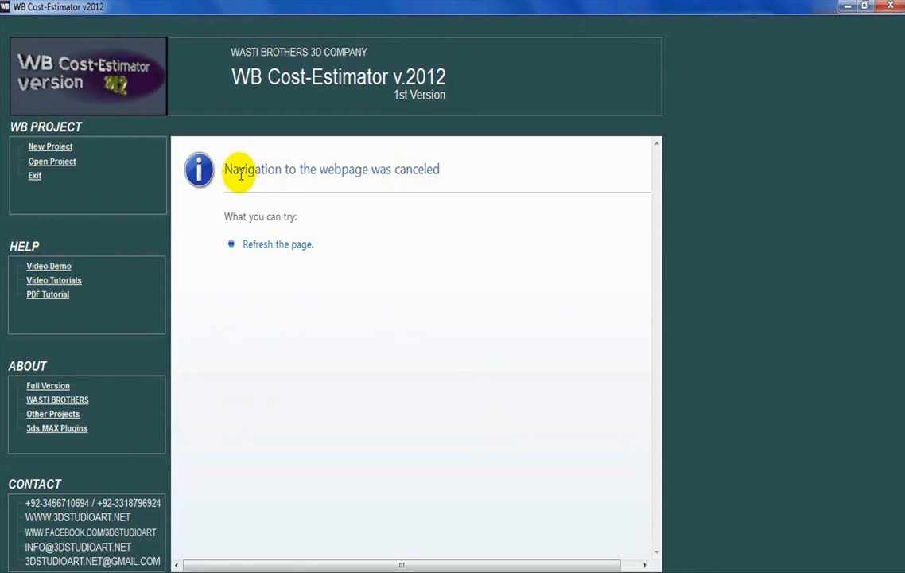
{"action": "left_click_drag", "start_coordinate": [226, 169], "coordinate": [438, 170]}
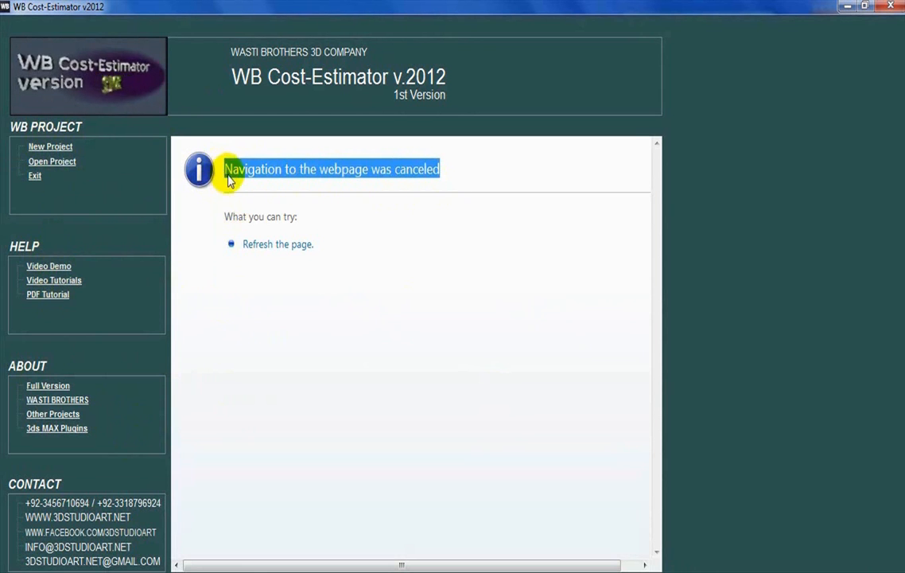
{"action": "left_click_drag", "start_coordinate": [236, 171], "coordinate": [381, 183]}
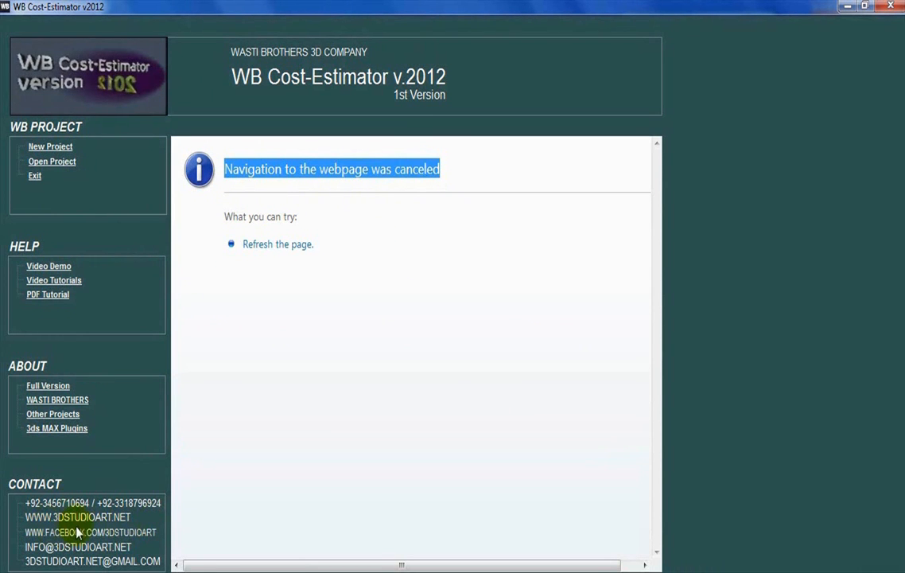